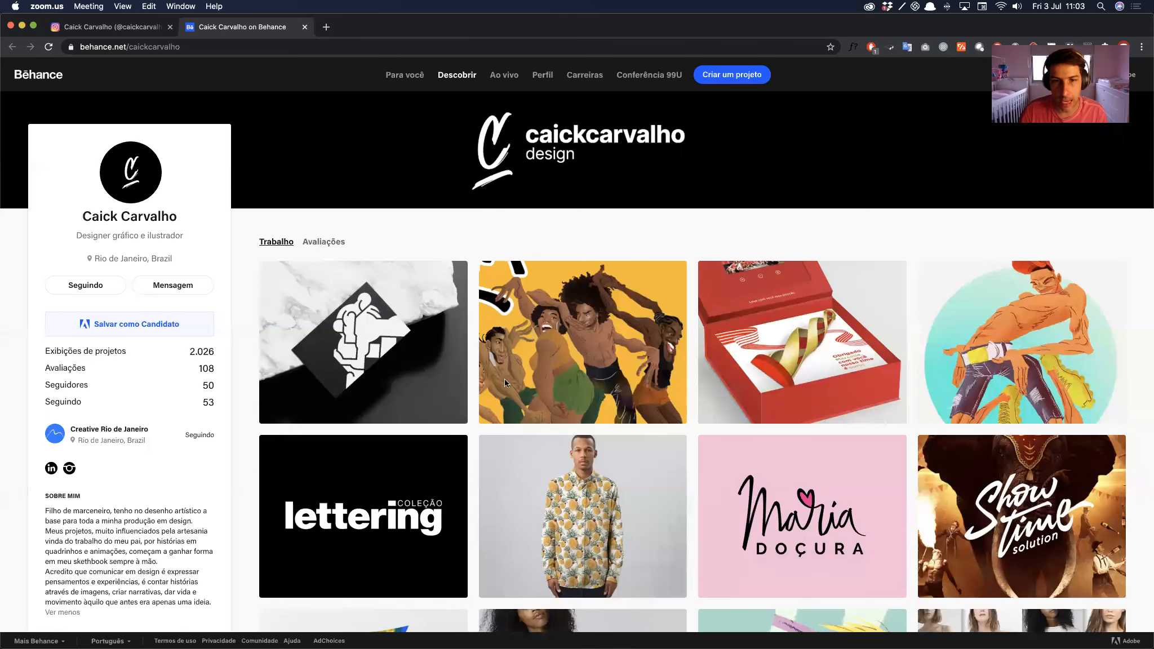
# Step: Switch to Illustrator and bring the estudos_sus_live.ai document to the front
pyautogui.click(608, 319)
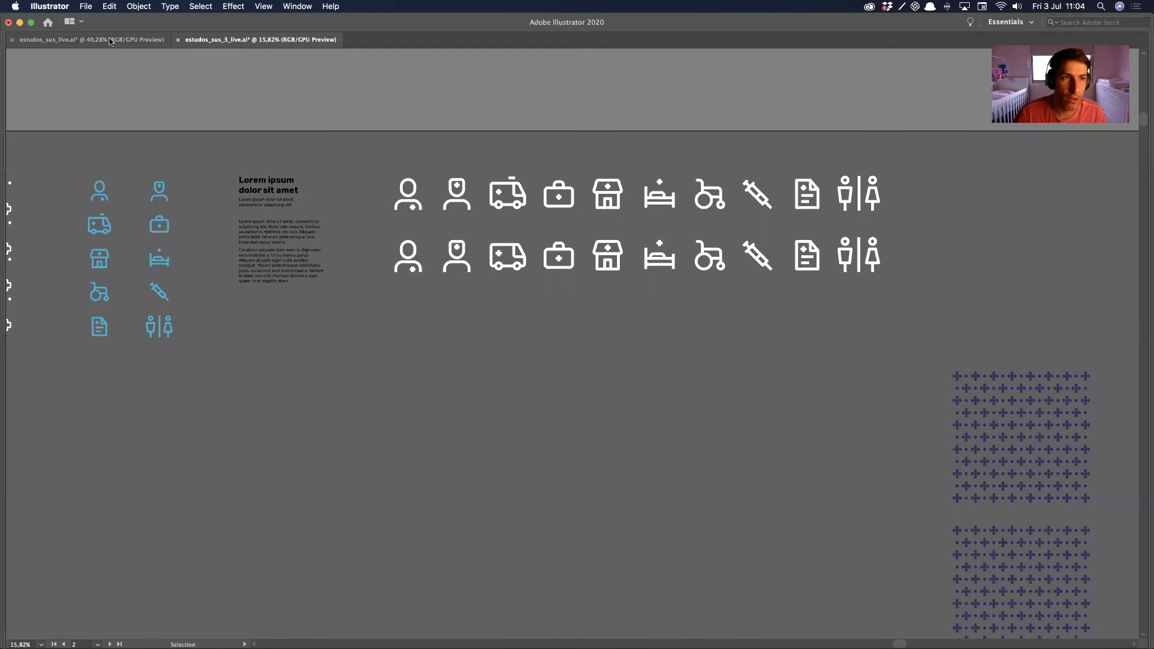
pyautogui.click(111, 38)
pyautogui.click(268, 41)
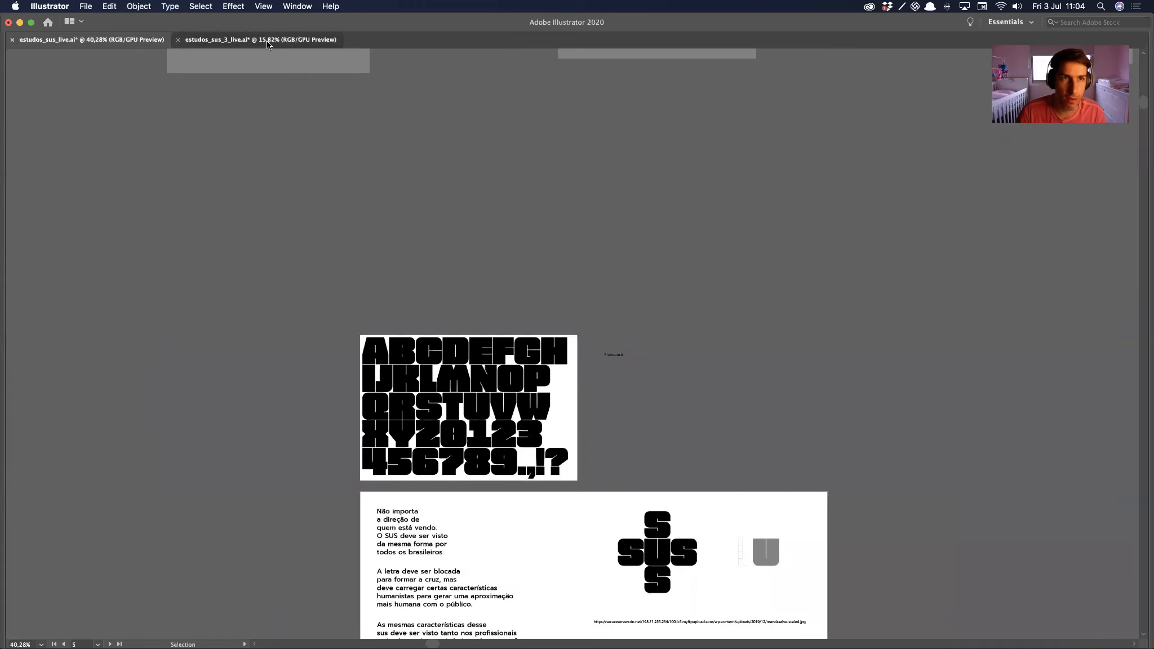
pyautogui.click(98, 37)
# Step: Hide the artboards in the SUS study document around the cross-shaped logo studies
pyautogui.moveTo(765, 555); pyautogui.dragTo(647, 321)
pyautogui.keyDown('alt'); pyautogui.keyDown('super'); pyautogui.click(688, 418); pyautogui.keyUp('super'); pyautogui.keyUp('alt')
pyautogui.keyDown('alt'); pyautogui.keyDown('super'); pyautogui.click(688, 418); pyautogui.keyUp('super'); pyautogui.keyUp('alt')
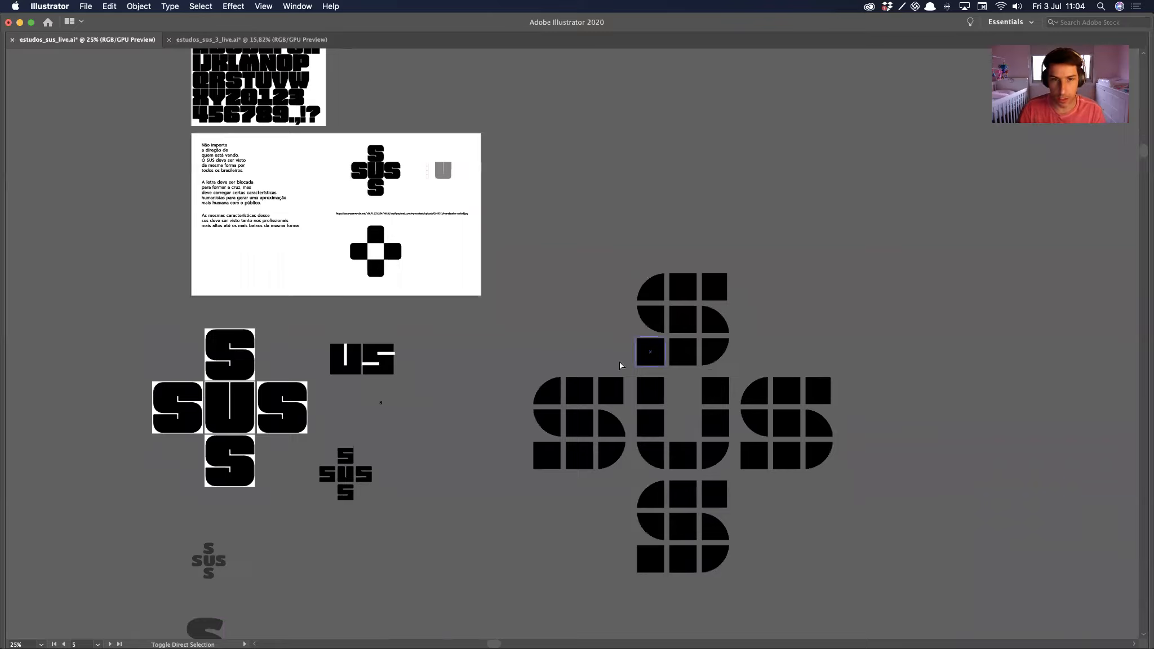
pyautogui.press('shift+super+h')
# Step: Examine the three concept paragraphs about the SUS lettering beside the block-letter cross
pyautogui.keyDown('alt'); pyautogui.keyDown('super'); pyautogui.click(547, 328); pyautogui.keyUp('super'); pyautogui.keyUp('alt')
pyautogui.keyDown('alt'); pyautogui.keyDown('super'); pyautogui.click(547, 328); pyautogui.keyUp('super'); pyautogui.keyUp('alt')
pyautogui.moveTo(603, 409); pyautogui.dragTo(688, 286)
pyautogui.moveTo(487, 192); pyautogui.dragTo(482, 355)
pyautogui.moveTo(360, 246); pyautogui.dragTo(581, 241)
pyautogui.moveTo(656, 329); pyautogui.dragTo(569, 325)
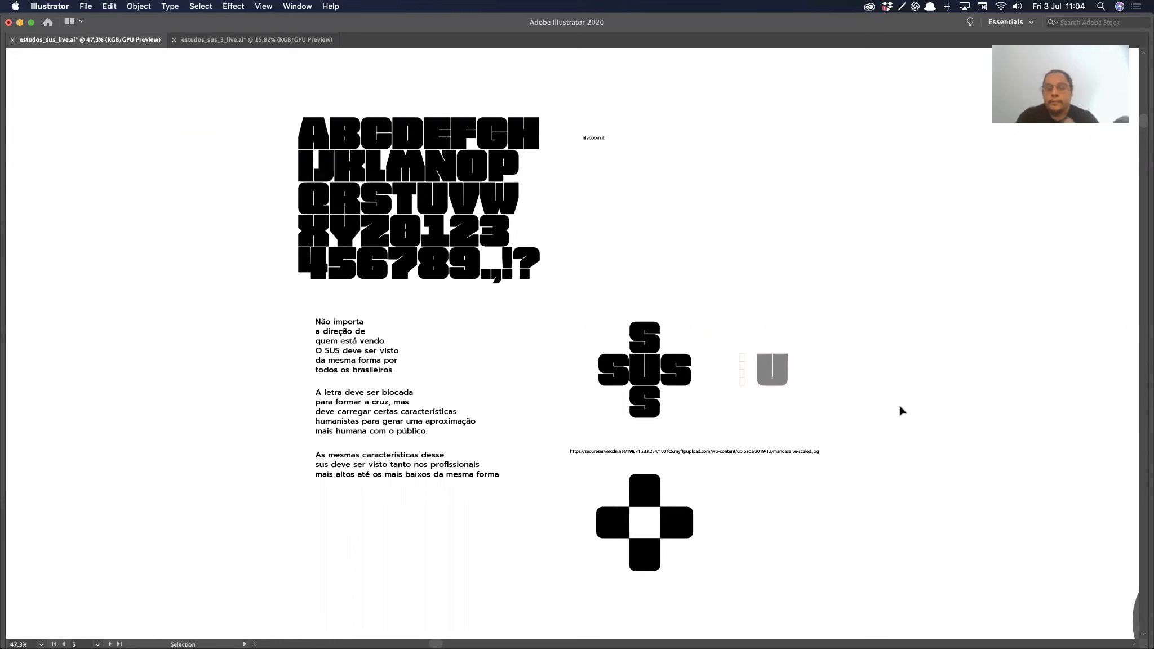
pyautogui.moveTo(397, 414); pyautogui.dragTo(488, 385)
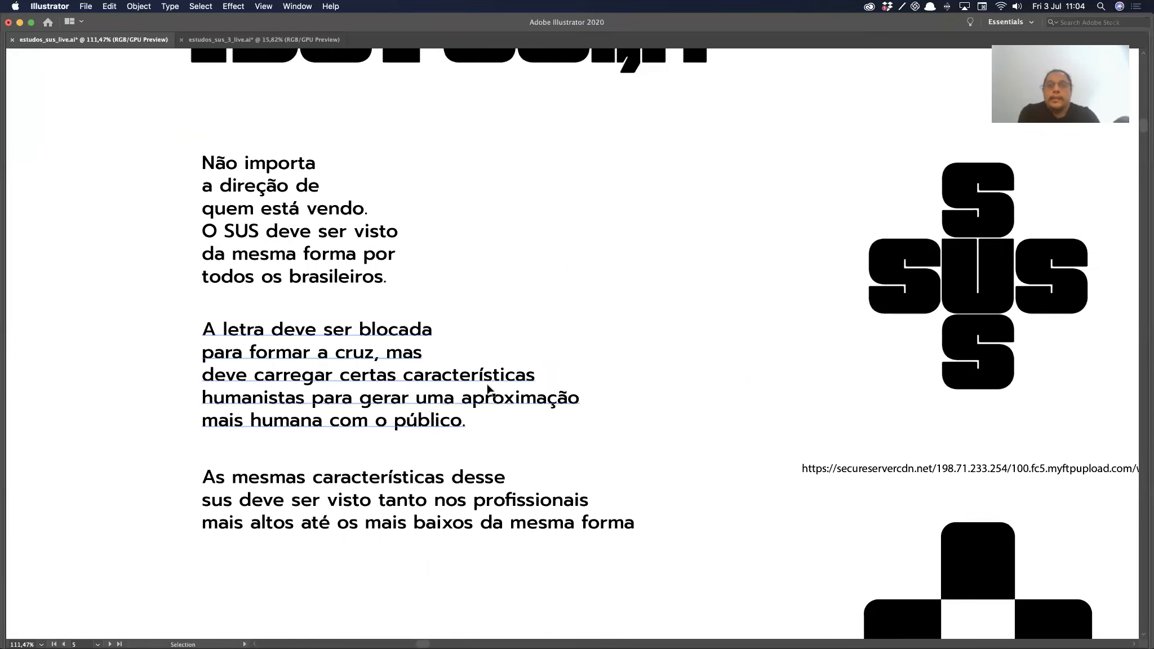
pyautogui.moveTo(811, 301); pyautogui.dragTo(747, 283)
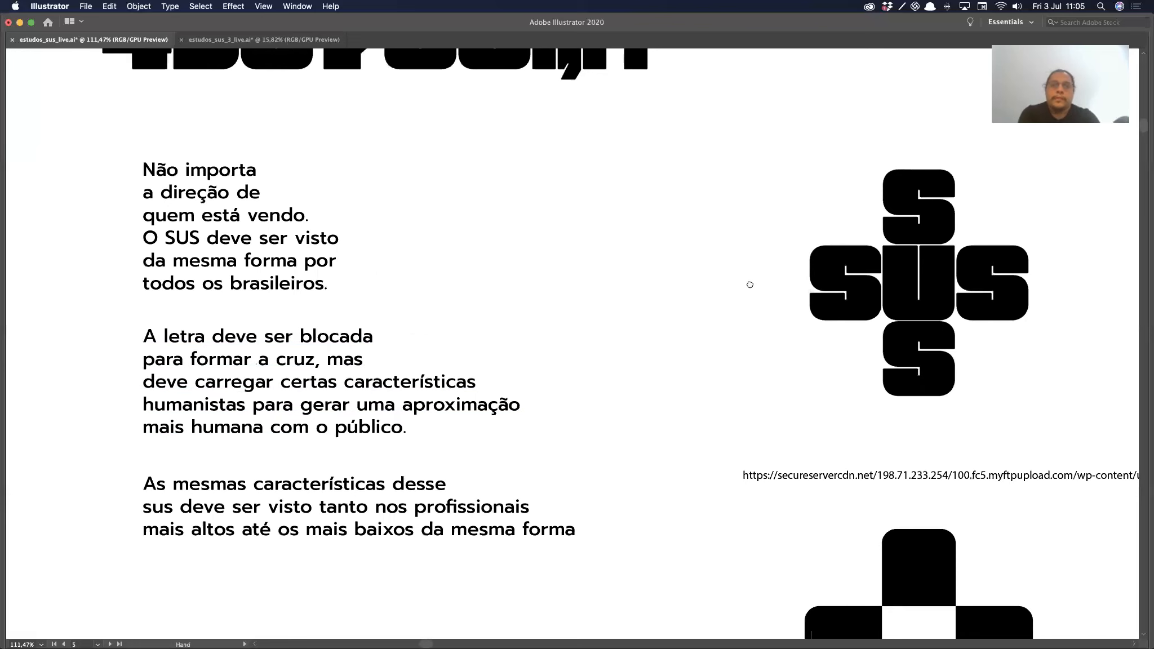
pyautogui.click(748, 286)
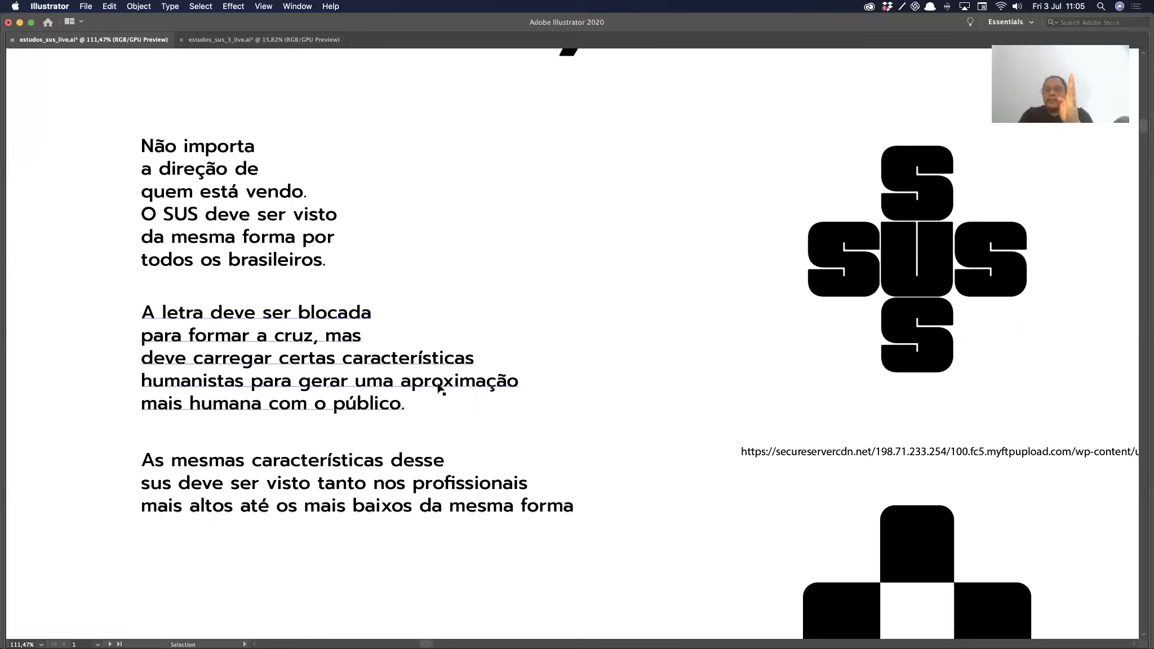
# Step: Compare the heavy block alphabet with the SUS cross logo, the grey U and the plain cross shape
pyautogui.moveTo(659, 396); pyautogui.dragTo(549, 399)
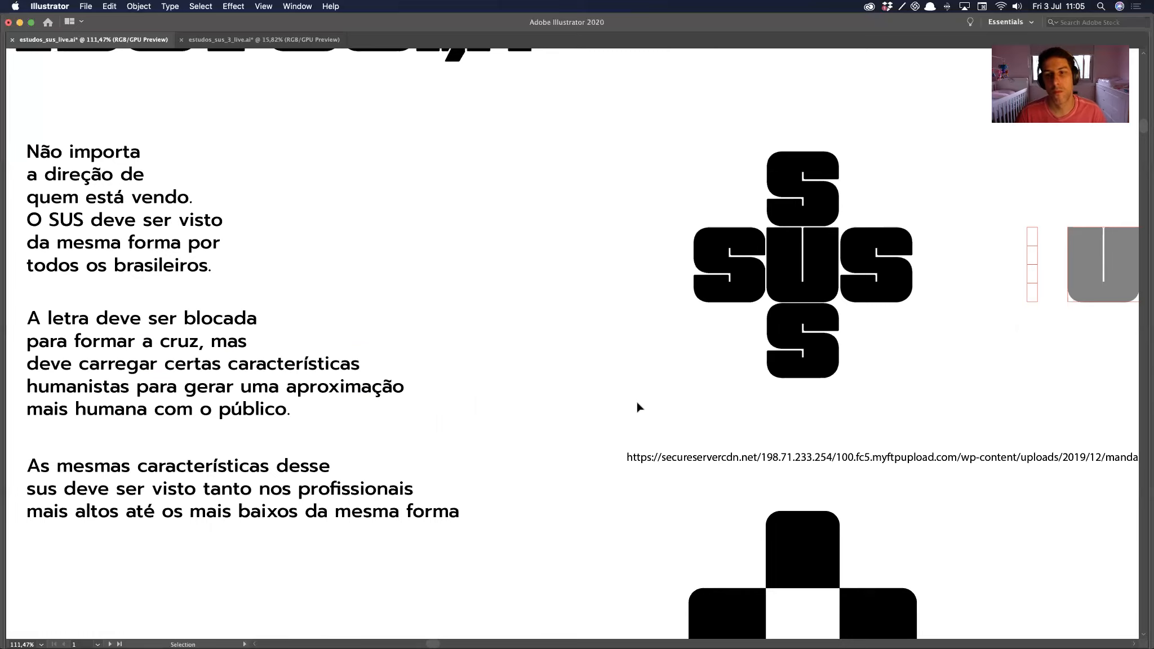
pyautogui.moveTo(651, 392); pyautogui.dragTo(526, 414)
pyautogui.moveTo(526, 431); pyautogui.dragTo(495, 426)
pyautogui.moveTo(911, 545); pyautogui.dragTo(902, 573)
pyautogui.scroll(5, 900, 524)
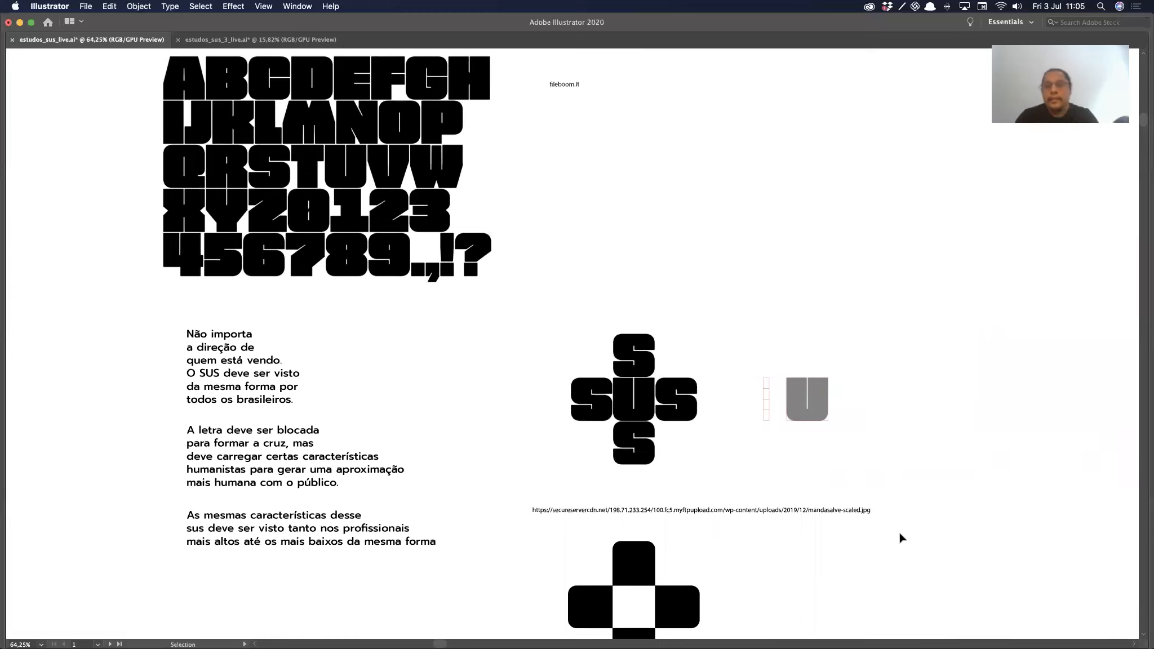
pyautogui.moveTo(891, 556); pyautogui.dragTo(882, 512)
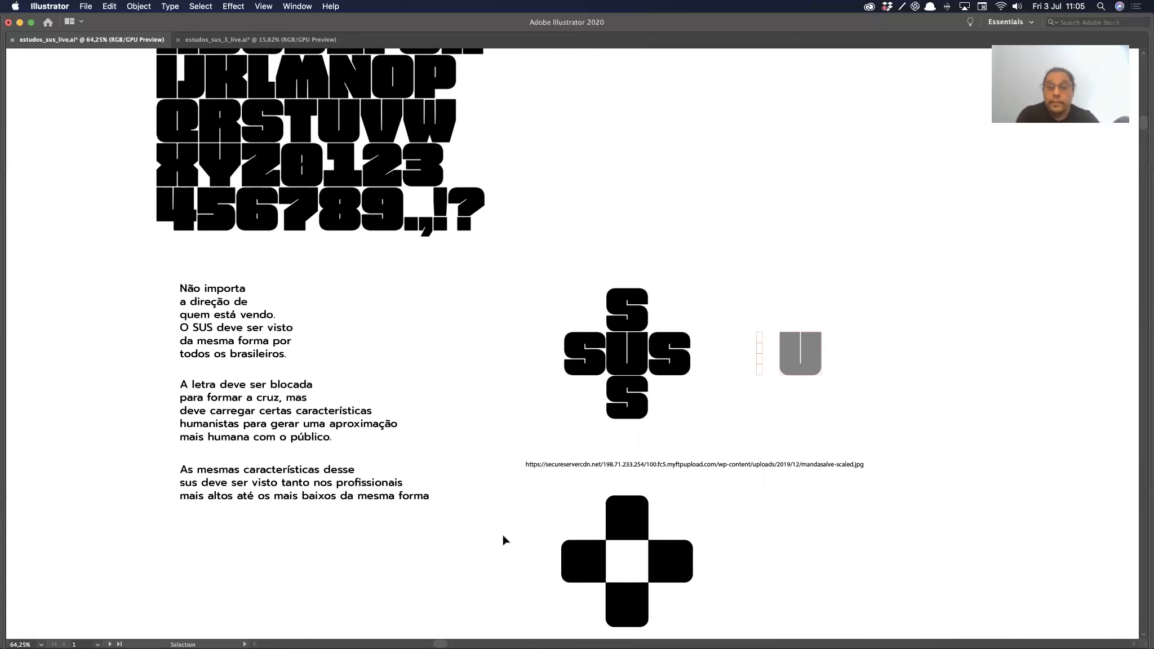
pyautogui.scroll(2, 491, 485)
pyautogui.press('a')
pyautogui.press('super+Tab')
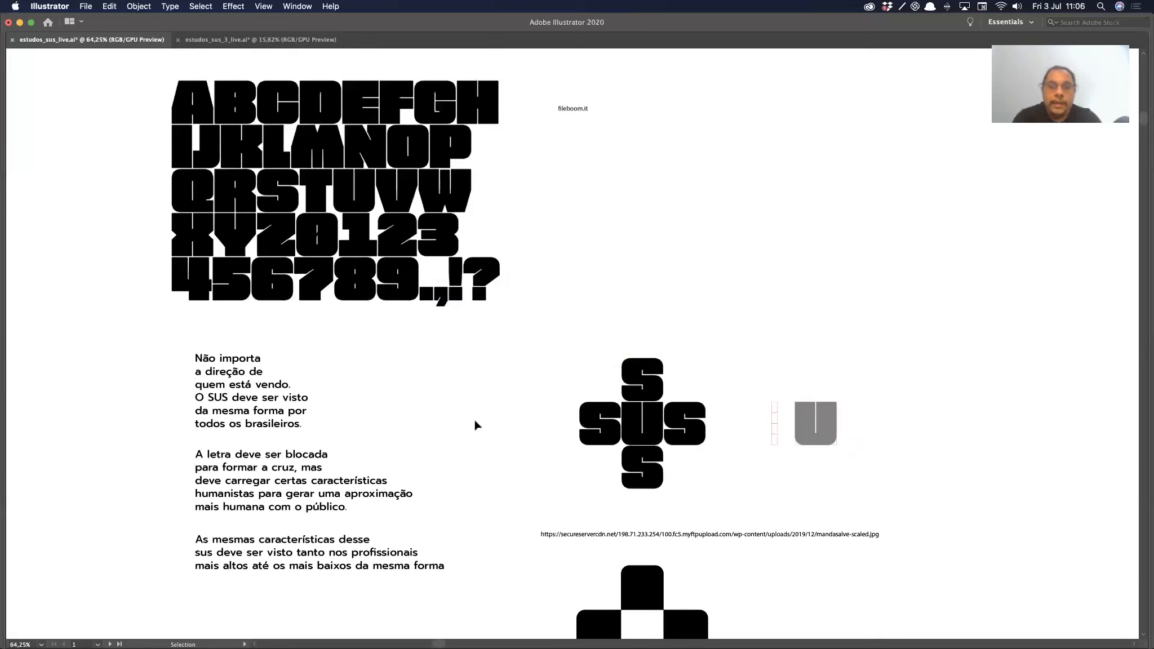
pyautogui.hscroll(2, 504, 430)
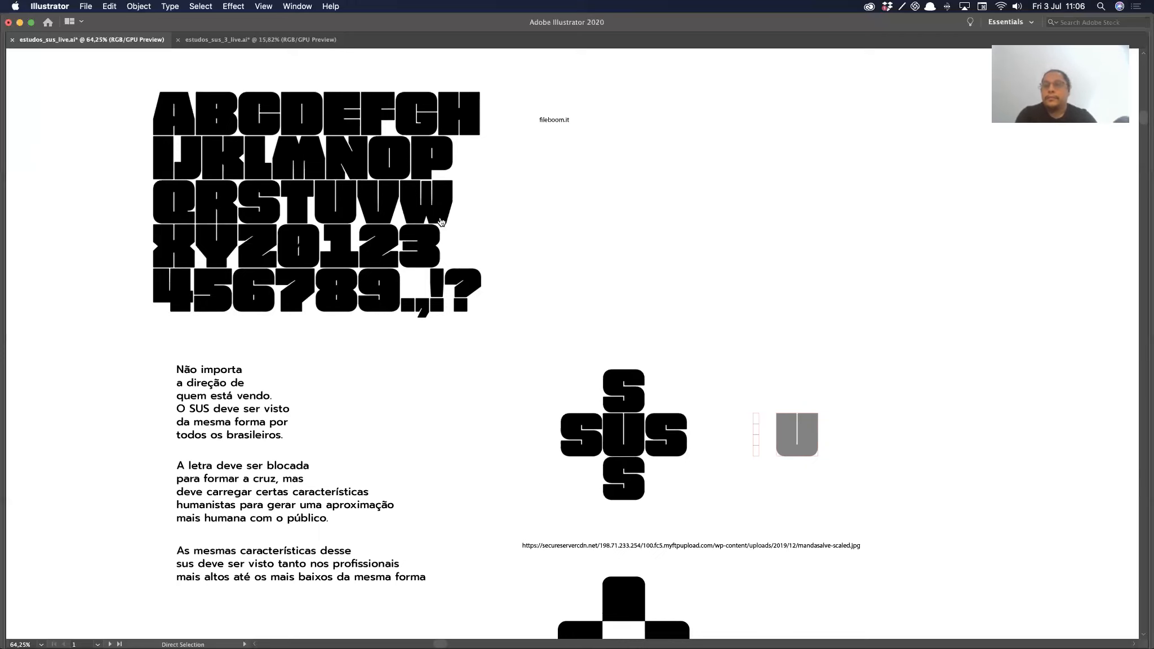
# Step: Switch to Chrome, try to open fileboom.it in a new tab, and close that tab
pyautogui.press('super+Tab')
pyautogui.press('super+Tab')
pyautogui.press('super+t')
pyautogui.write('fileboom.it')
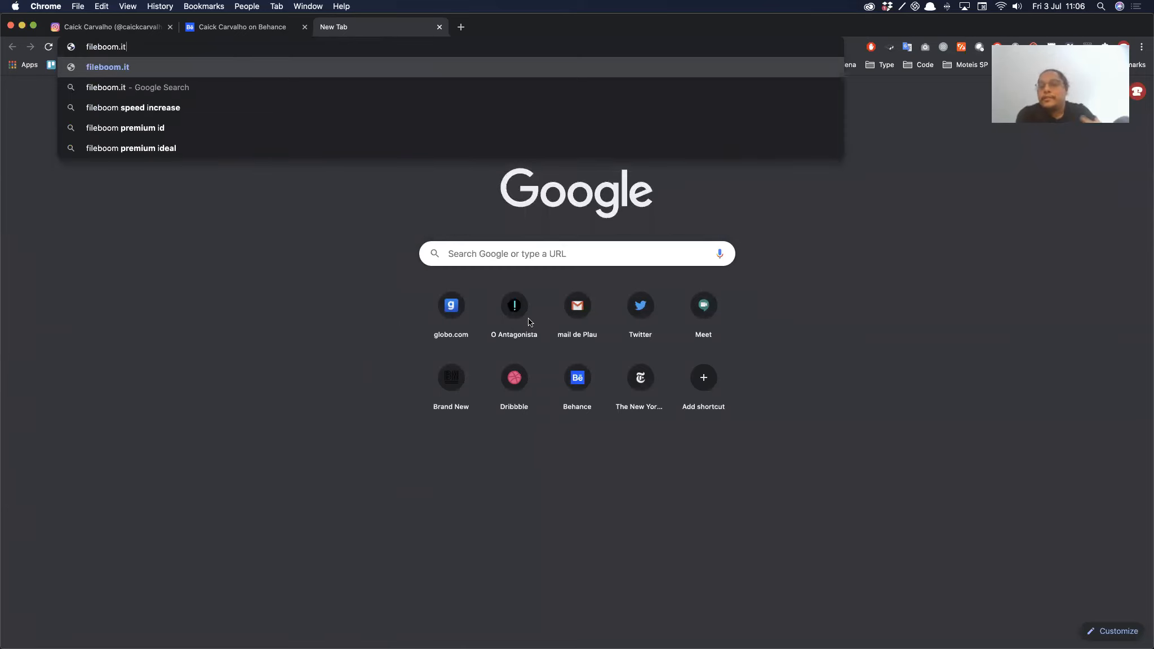
pyautogui.press('Return')
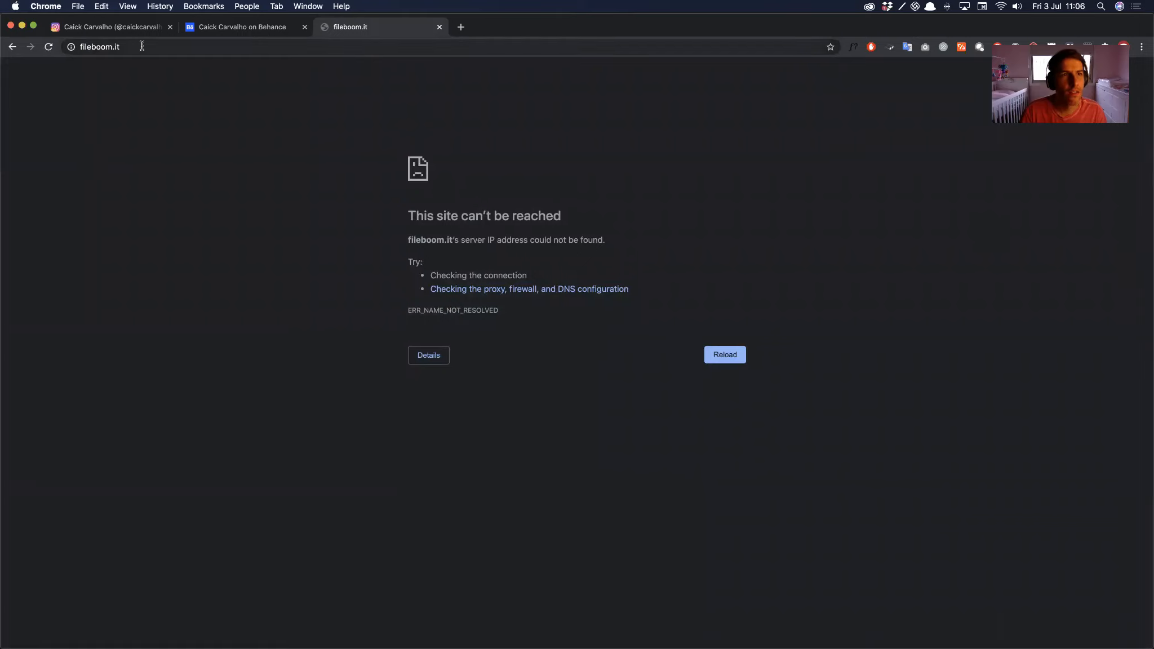
pyautogui.click(179, 43)
pyautogui.press('super+w')
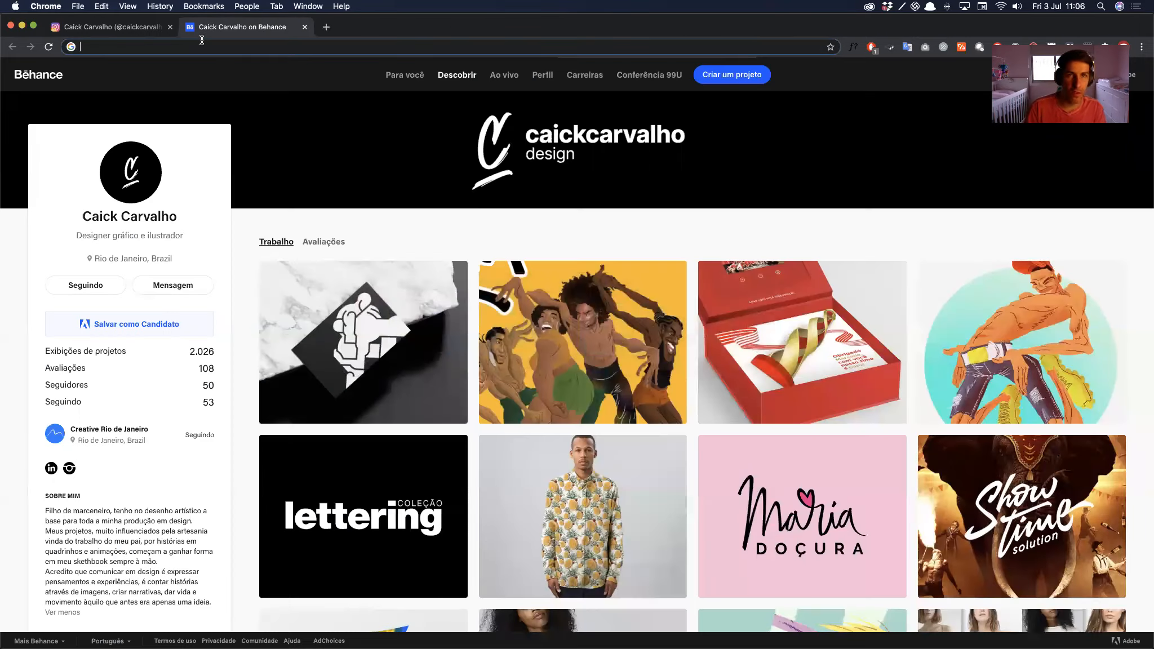
# Step: Search Google for "fileboom it" in a new tab, close the tab and return to Illustrator
pyautogui.press('super+t')
pyautogui.write('fileboom ')
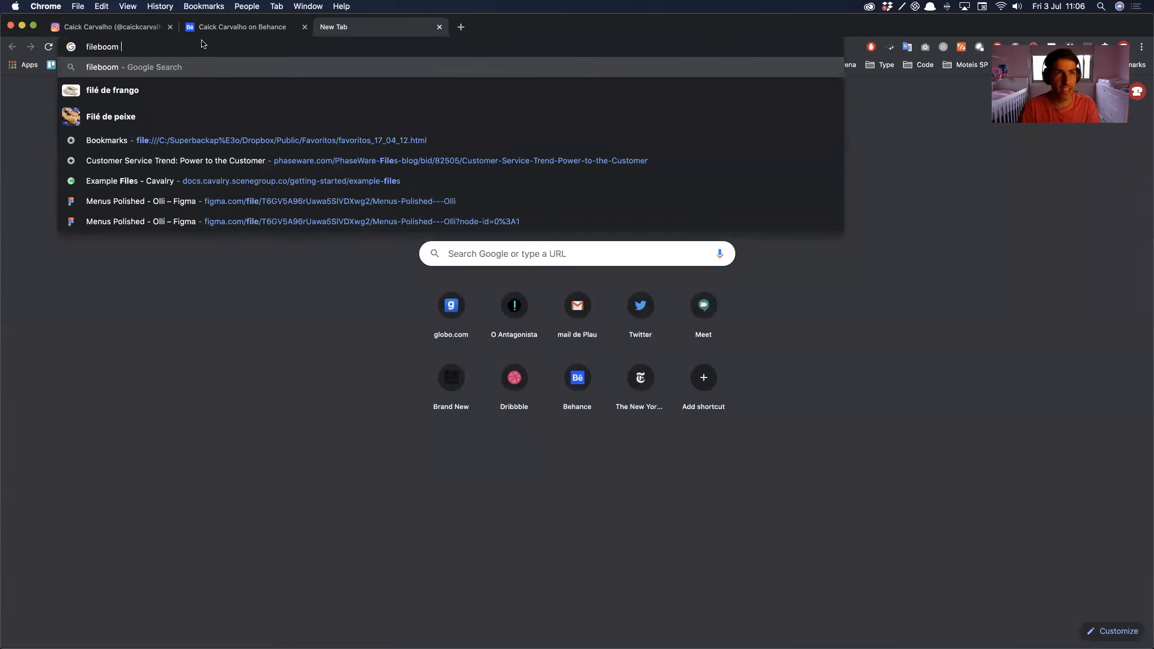
pyautogui.write('it')
pyautogui.press('Return')
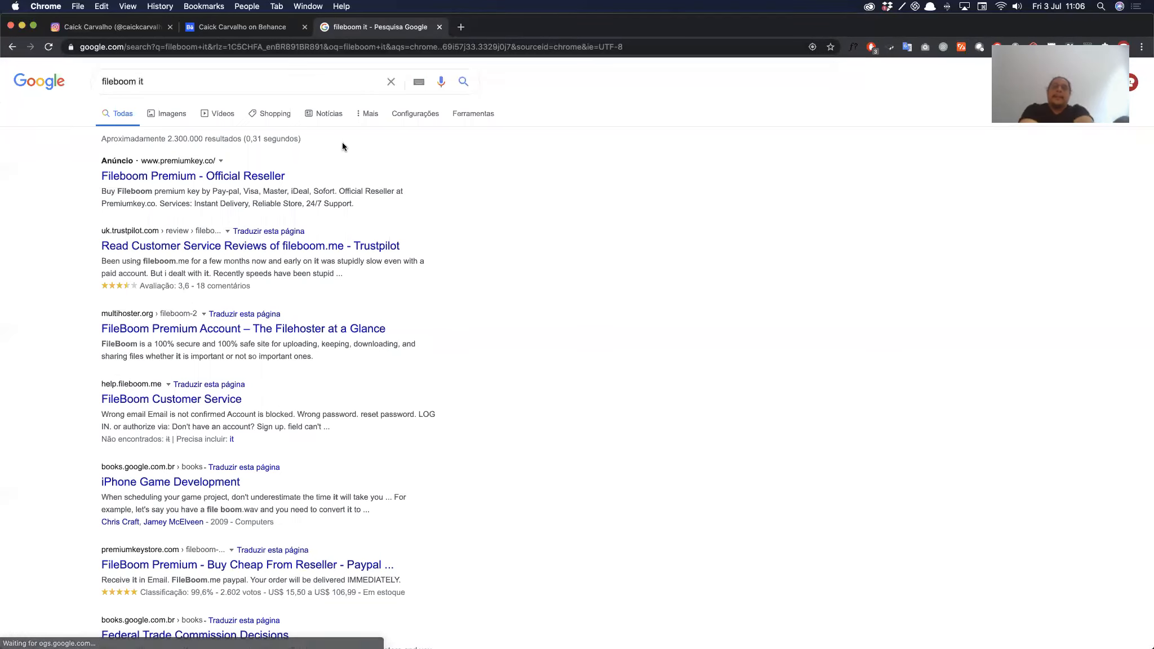
pyautogui.press('super+w')
pyautogui.press('super+Tab')
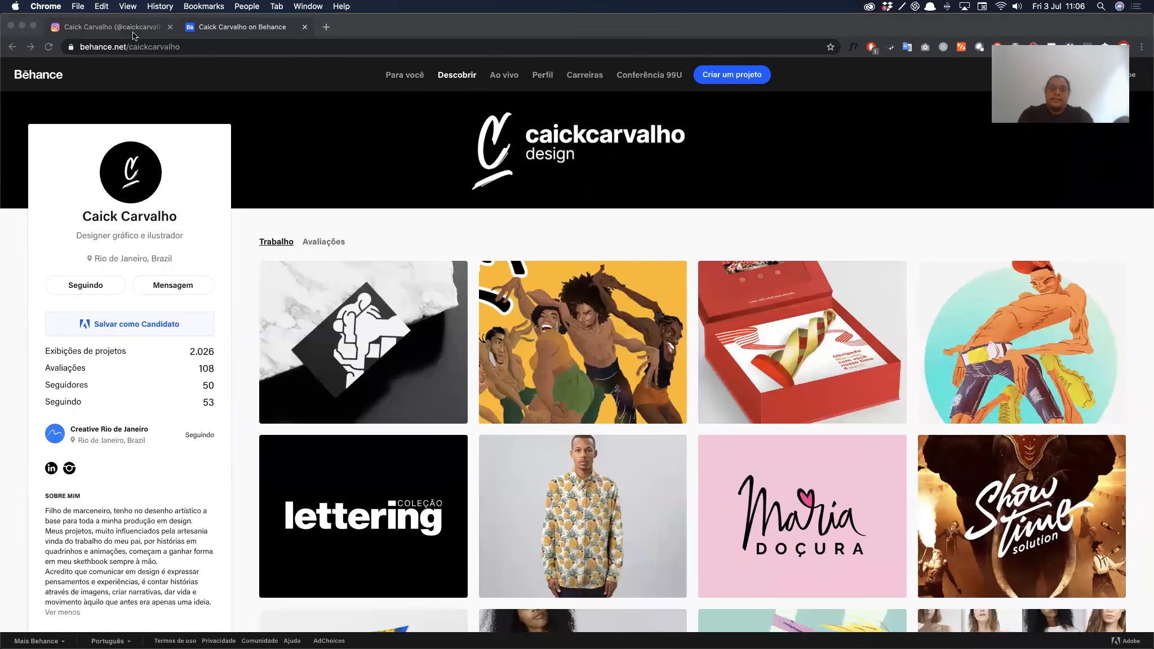
# Step: Examine the rounded, compact and square-module SUS cross studies and the grey letter studies below them
pyautogui.scroll(-3, 497, 433)
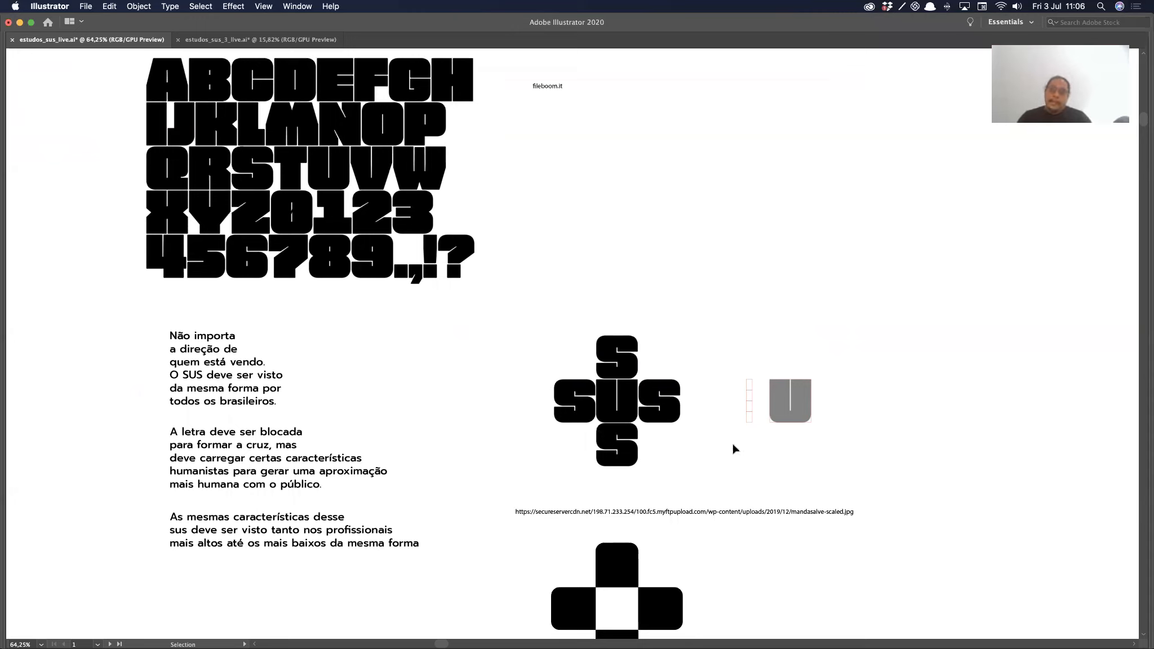
pyautogui.moveTo(761, 445); pyautogui.dragTo(454, 448)
pyautogui.moveTo(725, 479); pyautogui.dragTo(615, 477)
pyautogui.moveTo(790, 553); pyautogui.dragTo(714, 383)
pyautogui.moveTo(714, 384); pyautogui.dragTo(786, 372)
pyautogui.moveTo(786, 373); pyautogui.dragTo(914, 489)
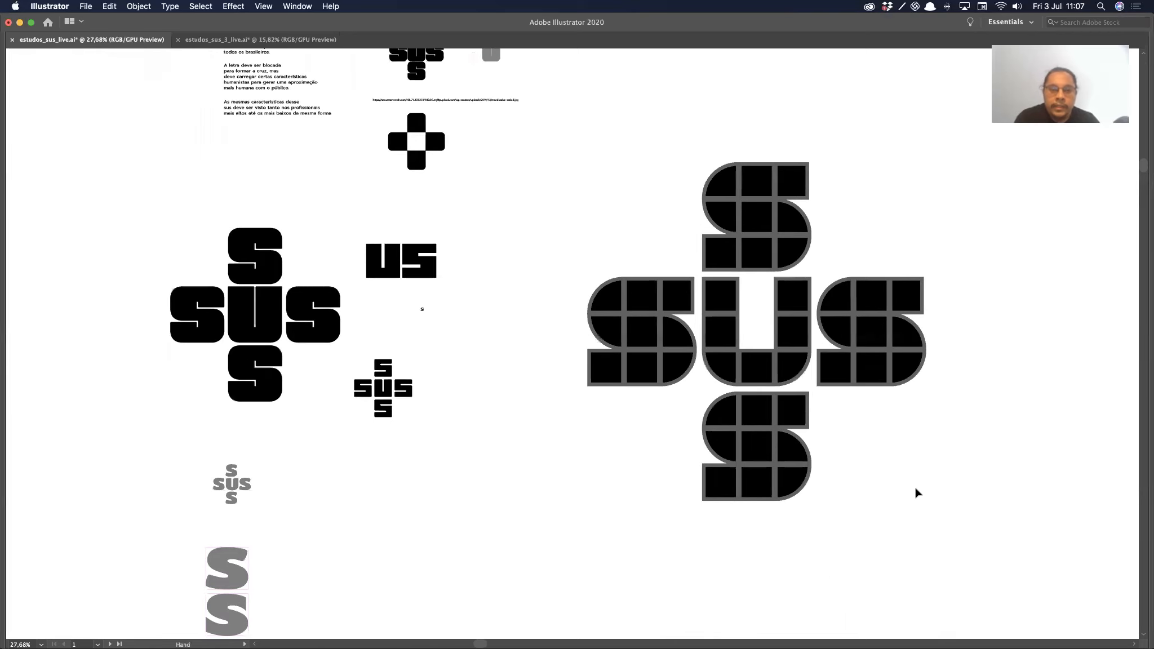
pyautogui.moveTo(479, 445); pyautogui.dragTo(597, 456)
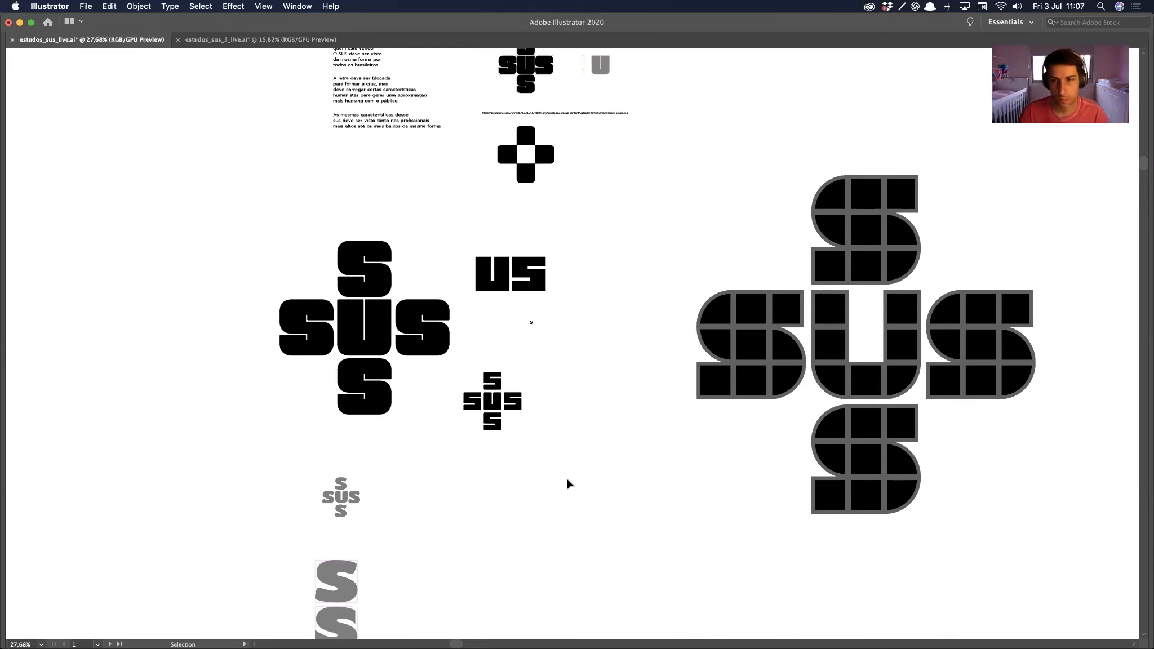
pyautogui.hscroll(3, 556, 466)
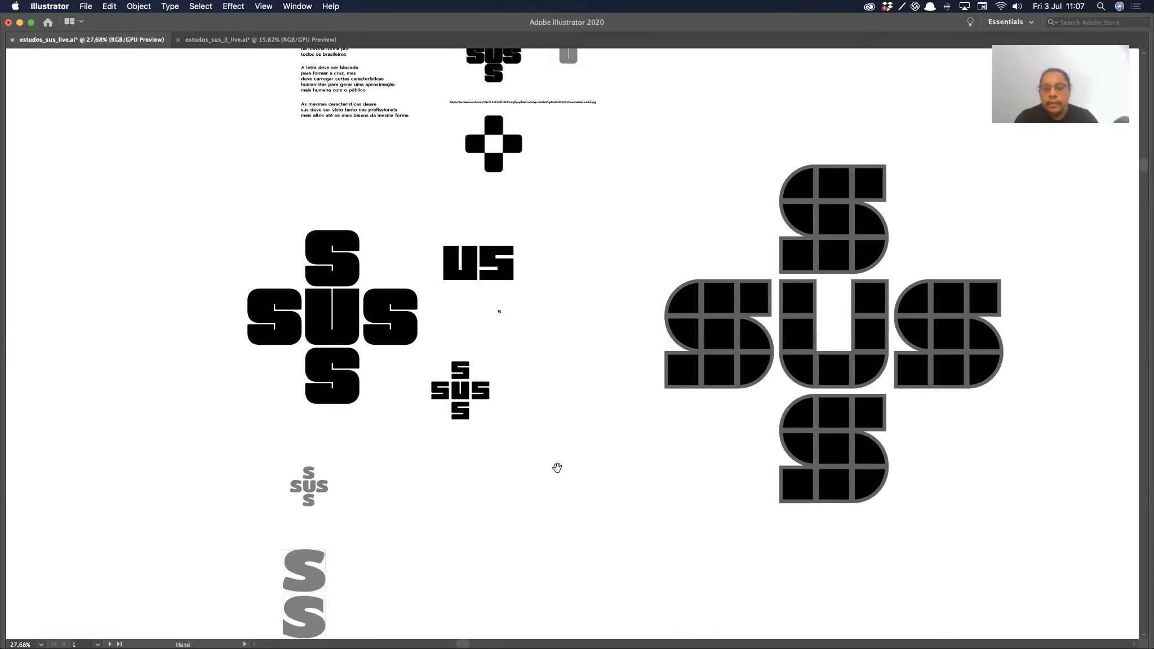
pyautogui.scroll(-2, 542, 474)
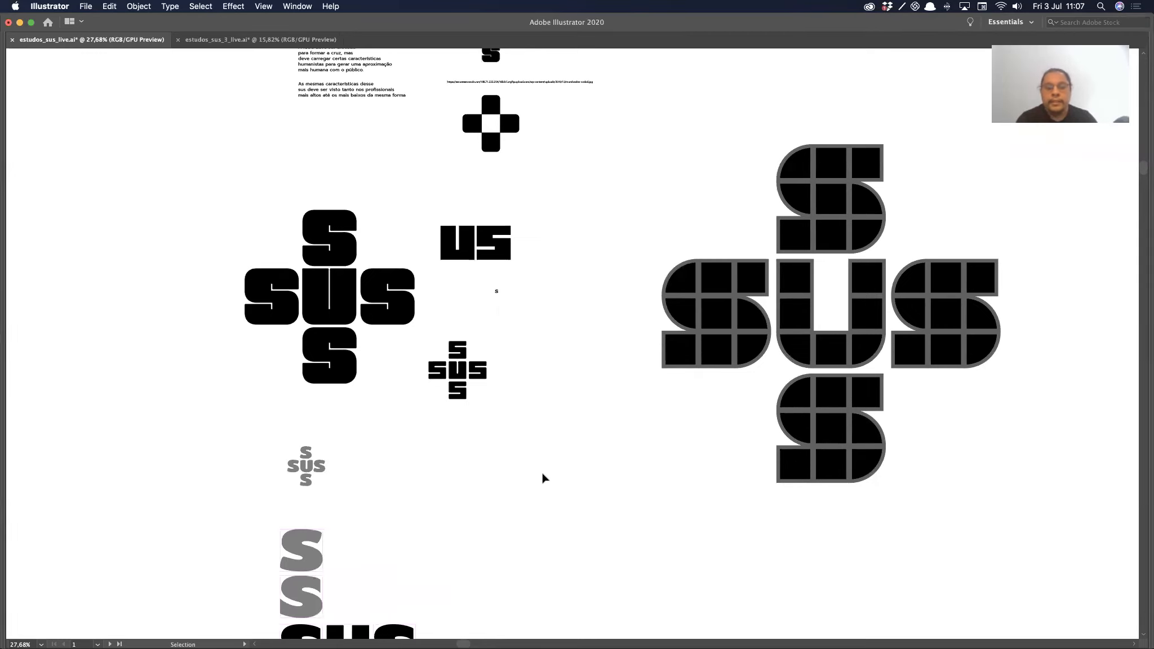
pyautogui.scroll(-8, 549, 484)
pyautogui.hscroll(-3, 479, 435)
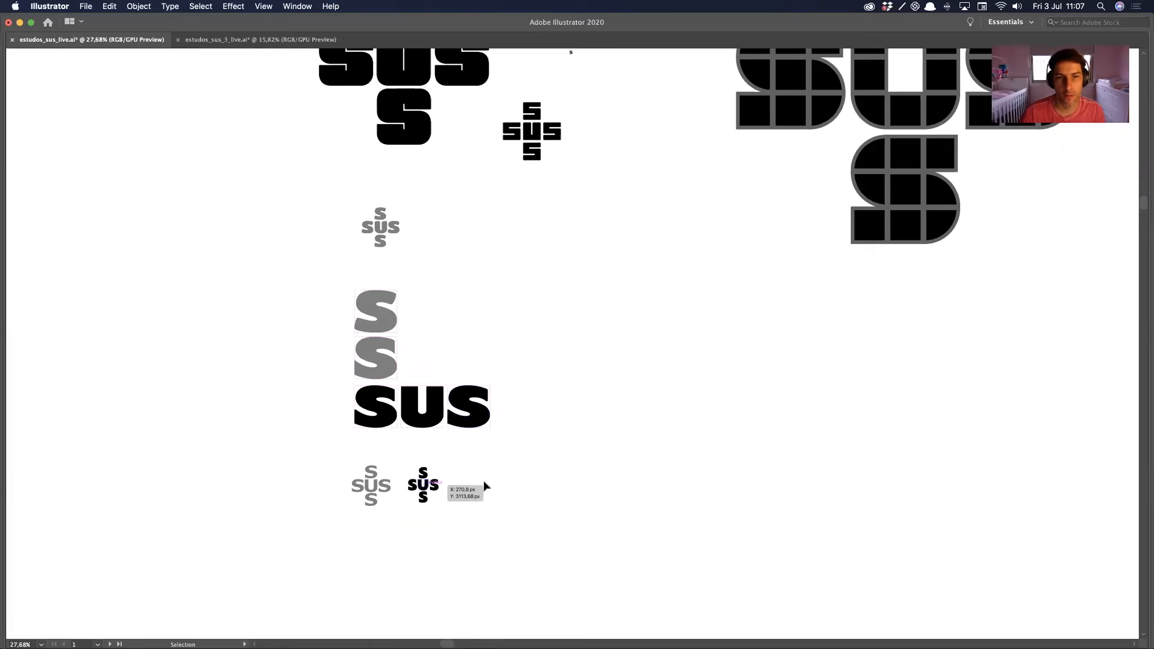
pyautogui.moveTo(472, 463); pyautogui.dragTo(511, 451)
pyautogui.moveTo(380, 311); pyautogui.dragTo(520, 310)
pyautogui.moveTo(520, 310); pyautogui.dragTo(460, 359)
# Step: Duplicate the upper S of the small grey SUS cross and place the copy to the right of the cross
pyautogui.click(390, 181)
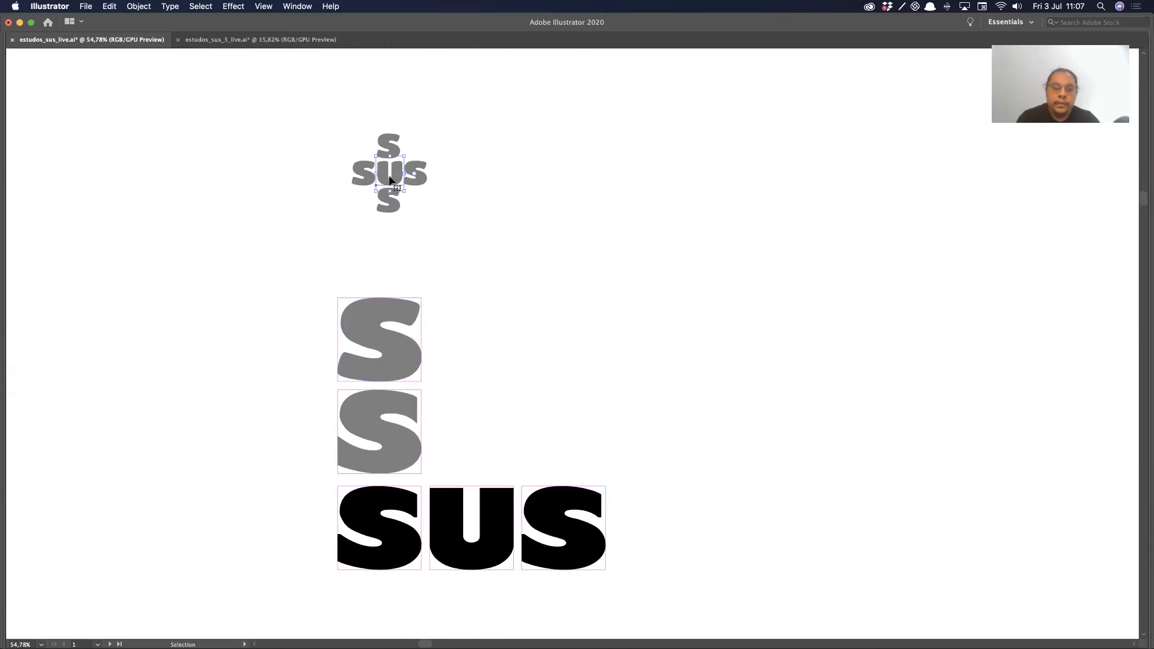
pyautogui.press('super+t')
pyautogui.press('super+t')
pyautogui.moveTo(380, 162); pyautogui.dragTo(751, 213)
pyautogui.moveTo(751, 213); pyautogui.dragTo(672, 320)
pyautogui.moveTo(672, 319); pyautogui.dragTo(532, 316)
pyautogui.click(595, 388)
pyautogui.click(839, 415)
pyautogui.moveTo(809, 417); pyautogui.dragTo(758, 420)
pyautogui.click(492, 193)
pyautogui.click(801, 239)
pyautogui.moveTo(763, 218); pyautogui.dragTo(893, 224)
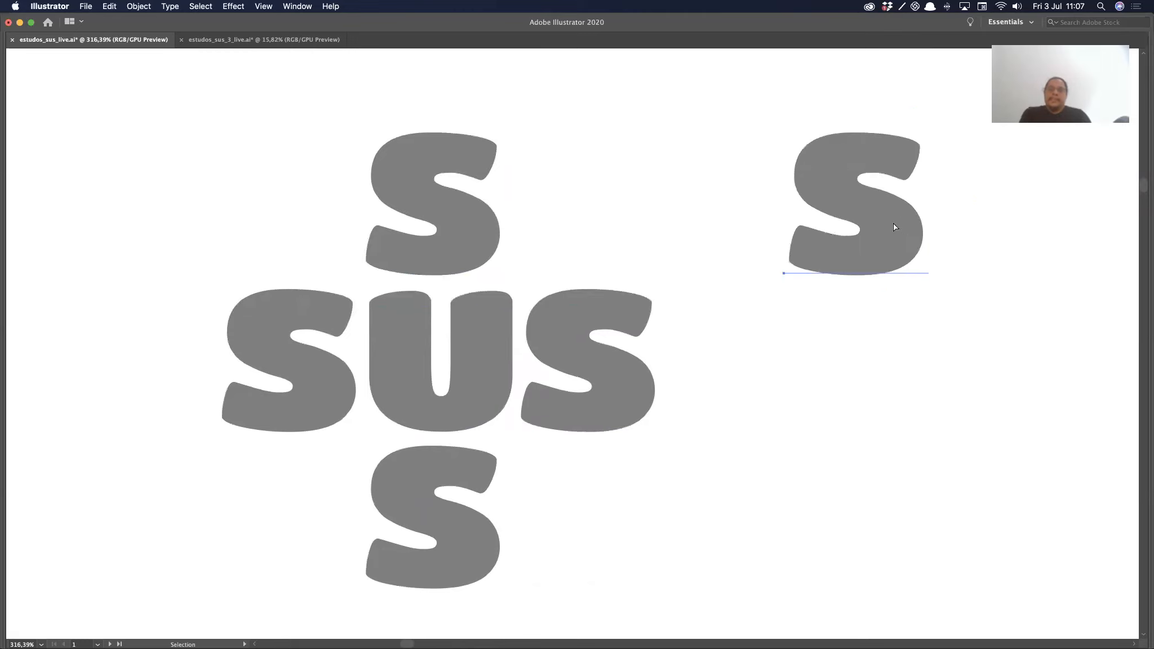
pyautogui.click(891, 232)
pyautogui.click(796, 428)
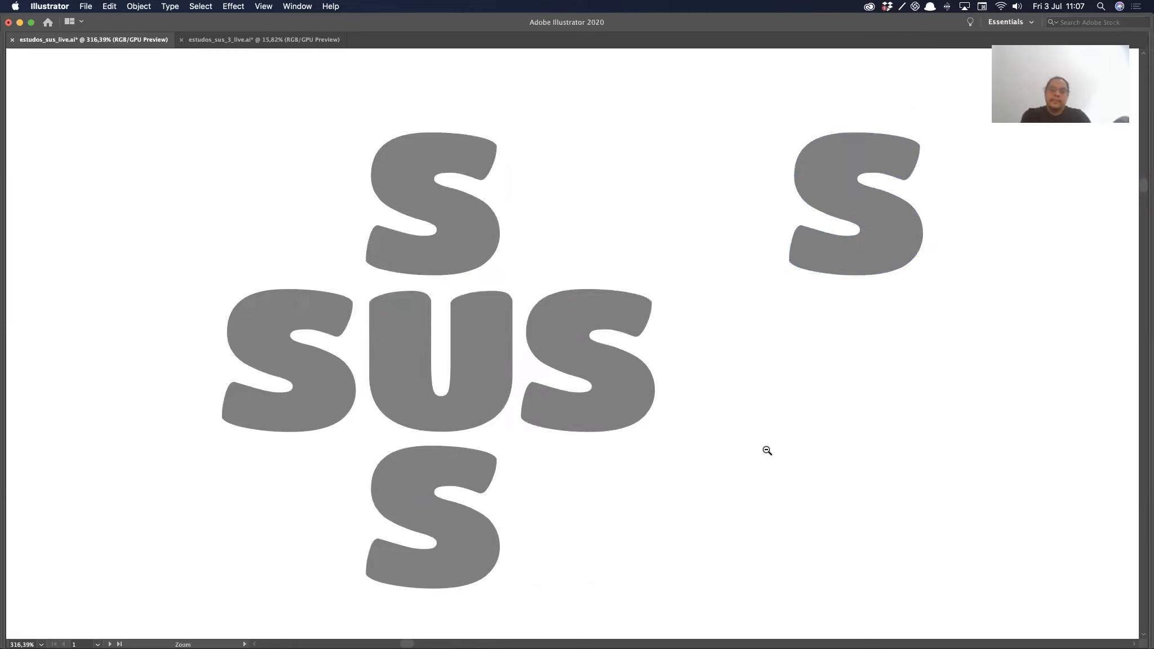
# Step: Examine the grey S refinements, the black SUS lettering and the series of cross variants and S sketches further down the canvas
pyautogui.keyDown('alt'); pyautogui.keyDown('super'); pyautogui.click(767, 450); pyautogui.keyUp('super'); pyautogui.keyUp('alt')
pyautogui.keyDown('alt'); pyautogui.keyDown('super'); pyautogui.click(767, 450); pyautogui.keyUp('super'); pyautogui.keyUp('alt')
pyautogui.moveTo(468, 608); pyautogui.dragTo(673, 250)
pyautogui.press('super+0')
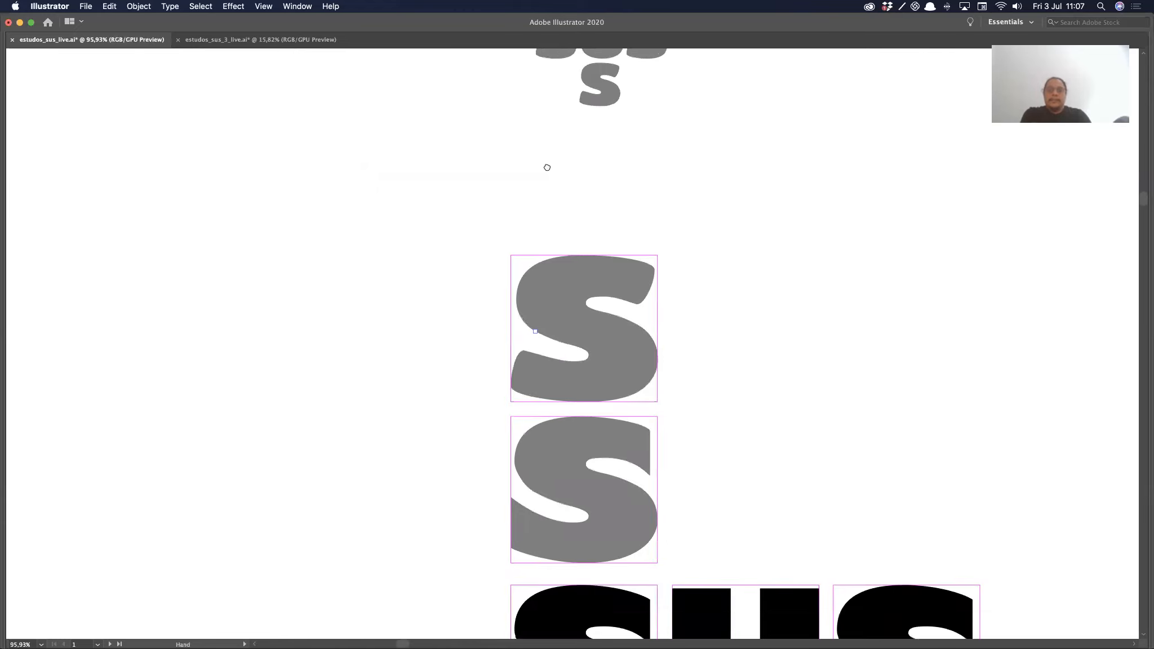
pyautogui.moveTo(801, 291); pyautogui.dragTo(687, 282)
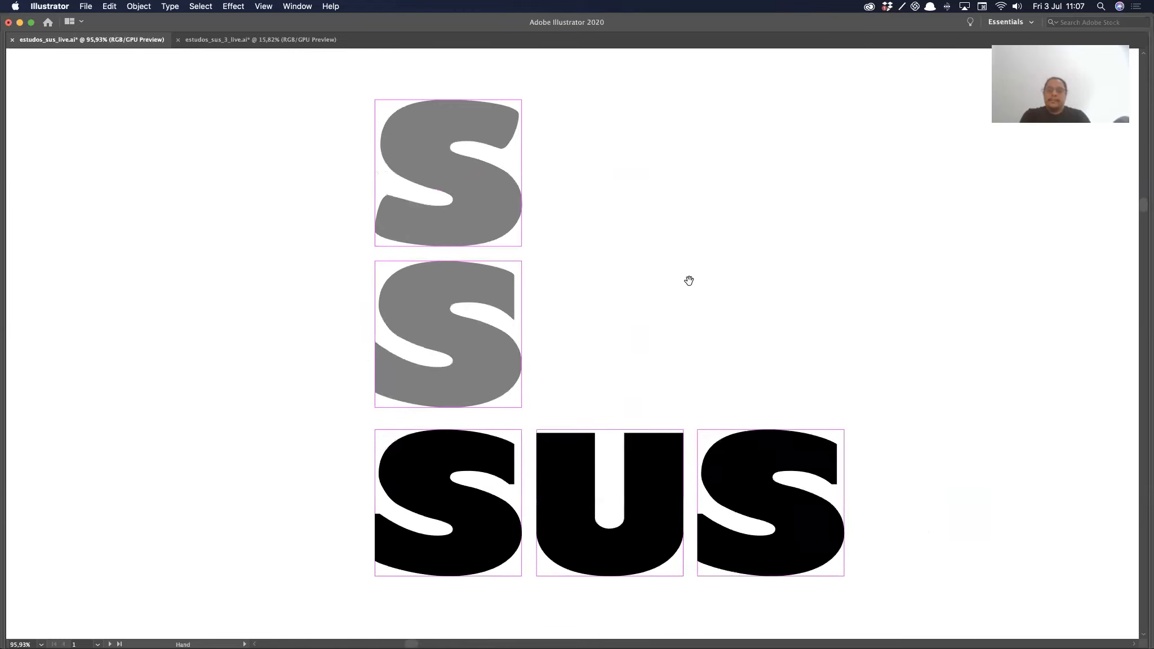
pyautogui.moveTo(732, 203); pyautogui.dragTo(732, 525)
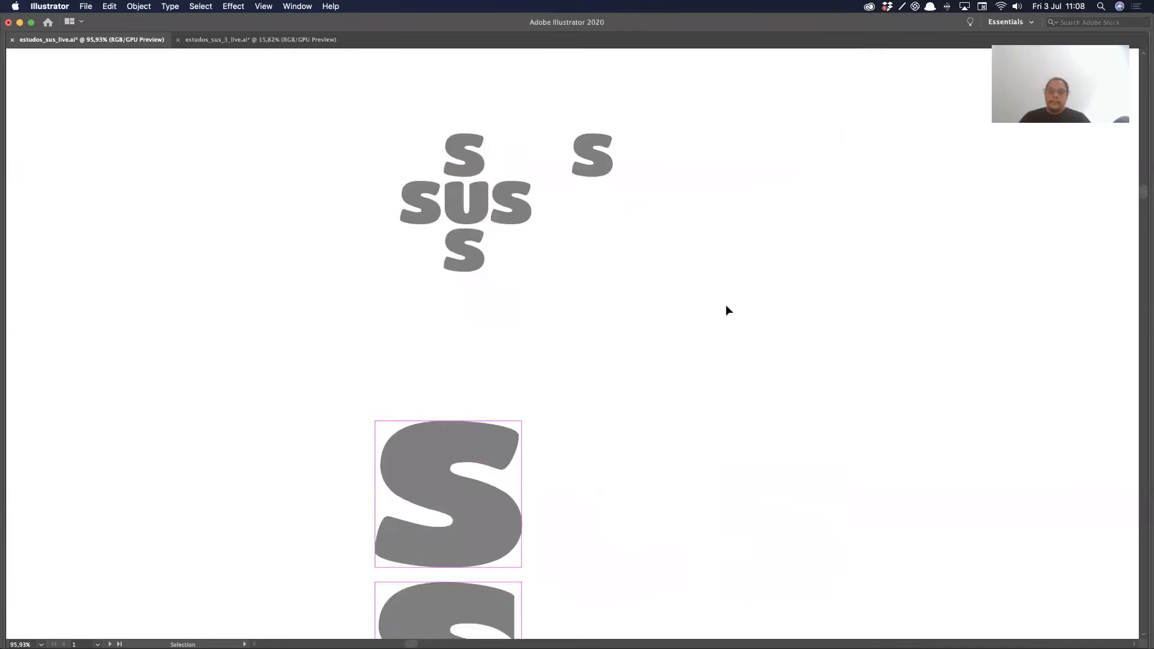
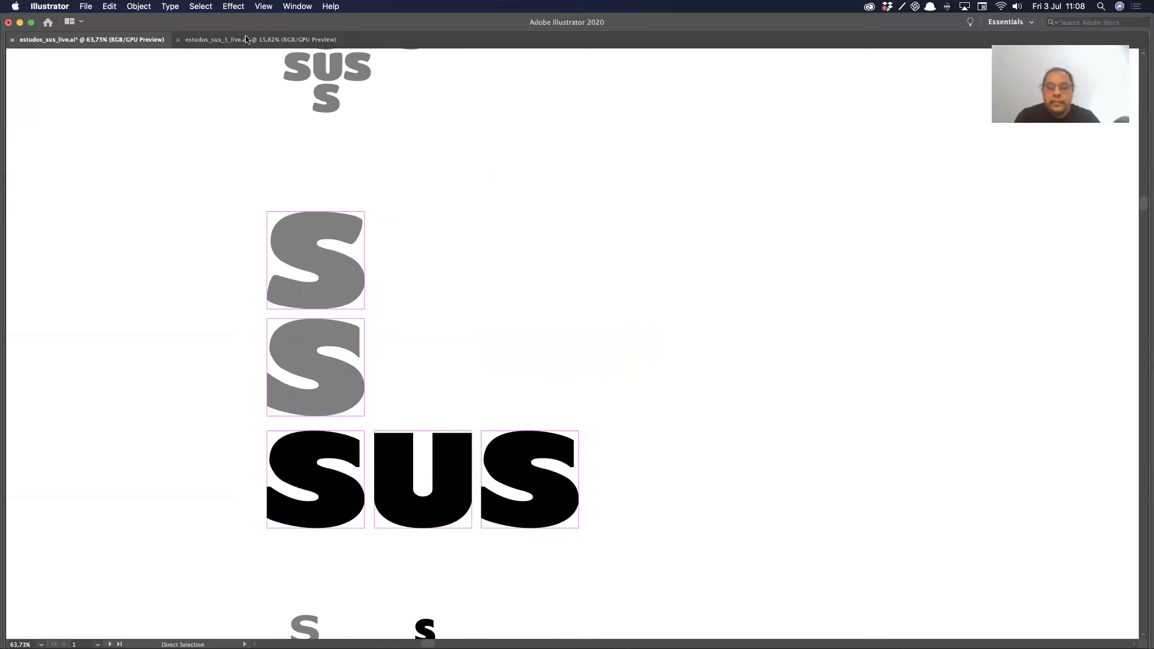
pyautogui.scroll(-3, 520, 404)
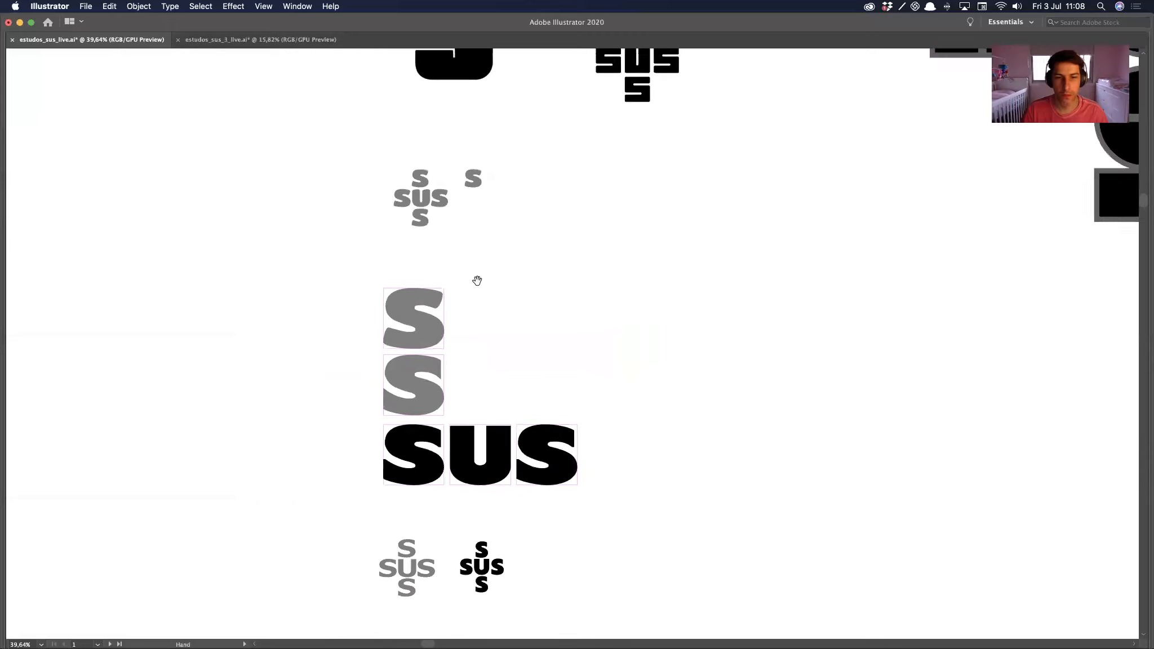
pyautogui.scroll(-5, 520, 216)
pyautogui.scroll(-3, 429, 430)
pyautogui.scroll(-3, 420, 329)
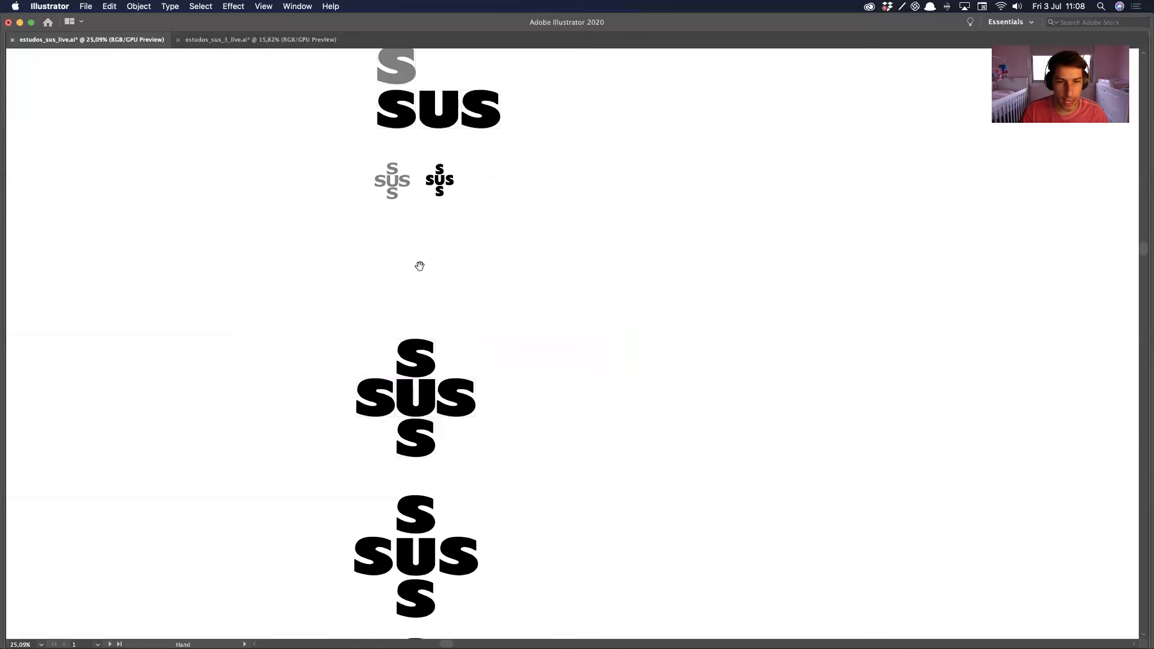
pyautogui.scroll(-5, 420, 330)
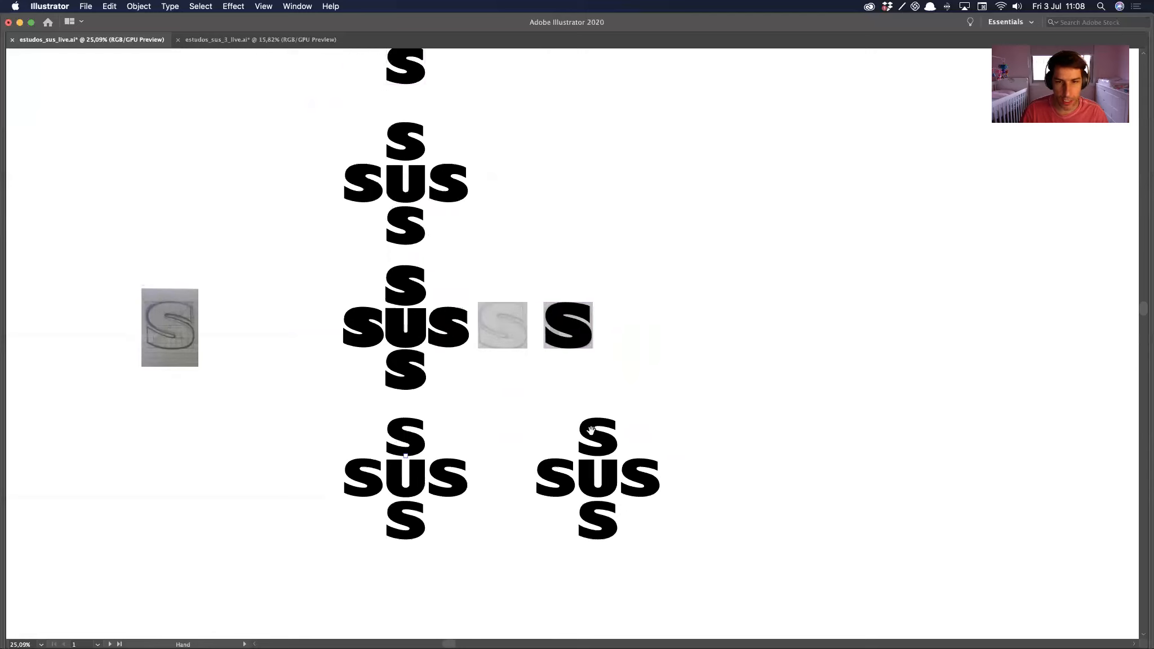
pyautogui.scroll(-6, 608, 379)
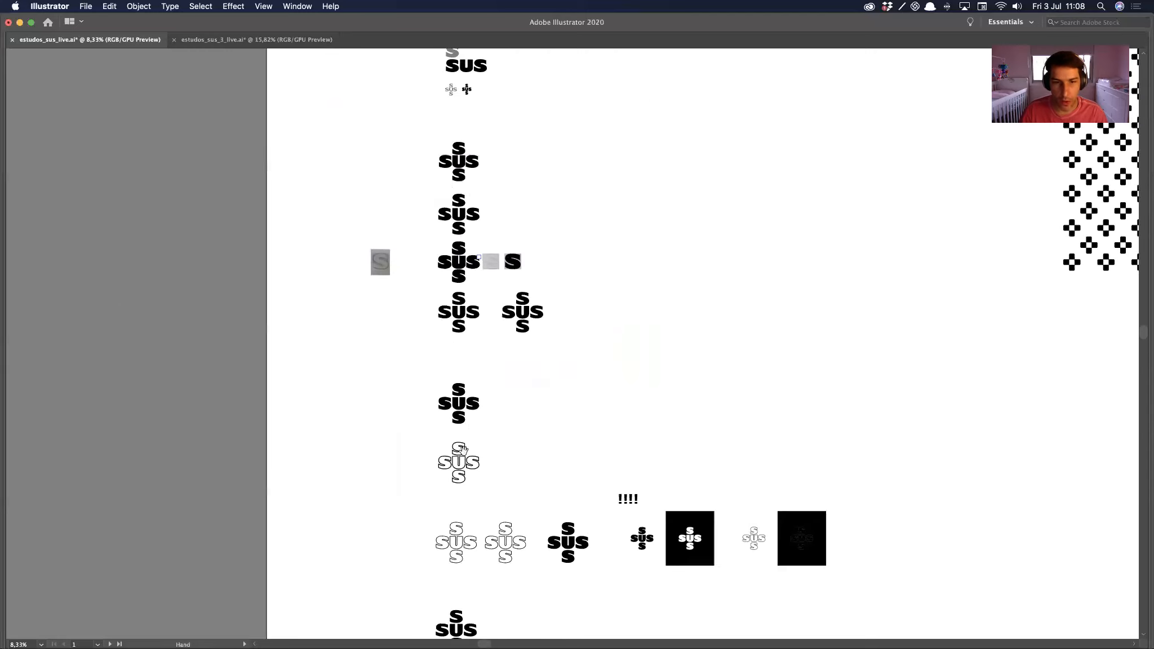
# Step: Examine the outlined, solid and inverted SUS cross versions near the artboard's lower end and the coloured signature versions beside them
pyautogui.moveTo(474, 322); pyautogui.dragTo(481, 220)
pyautogui.moveTo(506, 479); pyautogui.dragTo(480, 323)
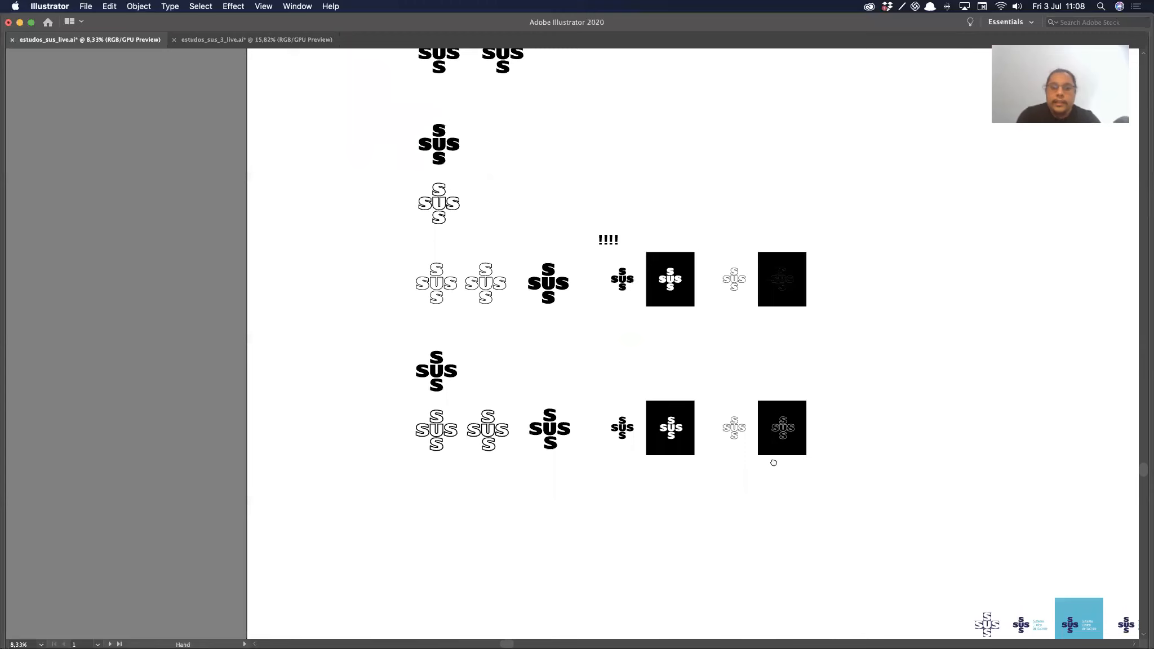
pyautogui.moveTo(773, 463); pyautogui.dragTo(471, 239)
pyautogui.moveTo(600, 285); pyautogui.dragTo(733, 547)
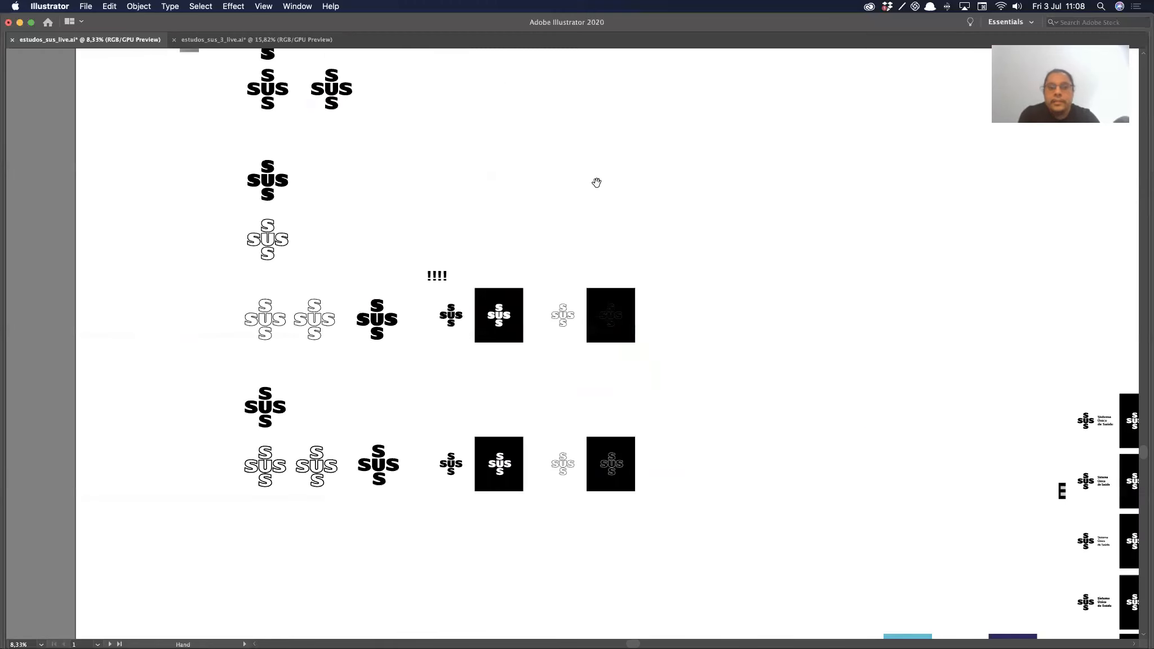
pyautogui.moveTo(597, 188); pyautogui.dragTo(664, 281)
pyautogui.moveTo(608, 519); pyautogui.dragTo(459, 262)
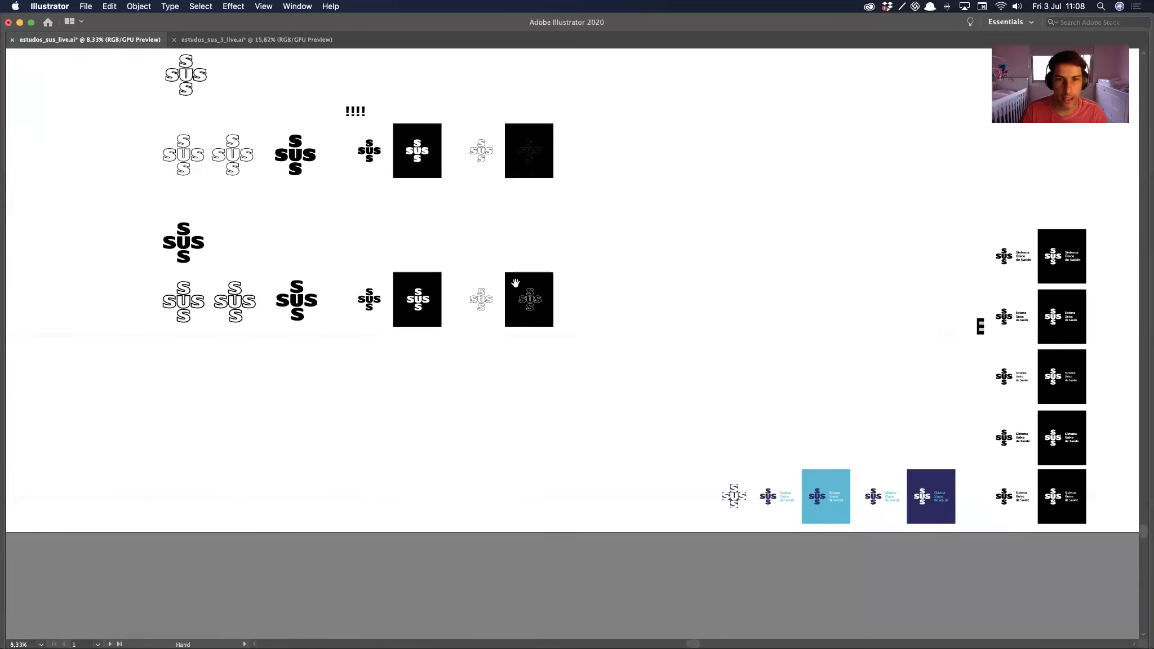
pyautogui.scroll(10, 671, 479)
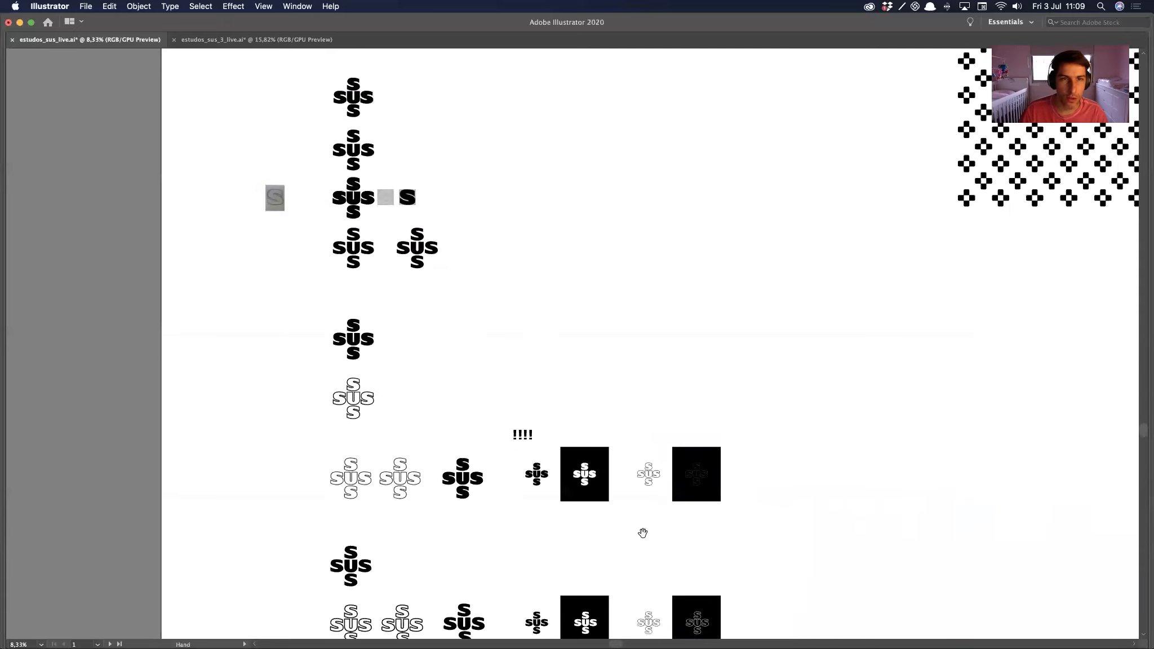
pyautogui.scroll(5, 405, 203)
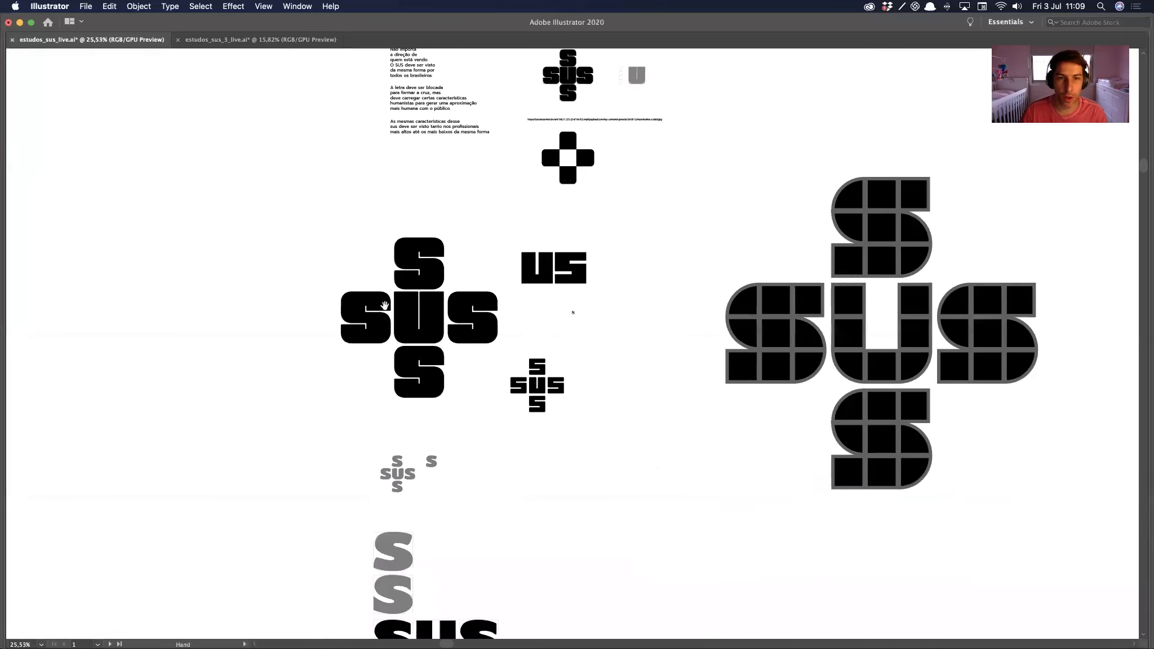
# Step: Examine the rounded, compact and square-module SUS cross studies, including the rounded corner module of the large cross's upper S
pyautogui.moveTo(341, 394); pyautogui.dragTo(422, 438)
pyautogui.moveTo(505, 308); pyautogui.dragTo(483, 264)
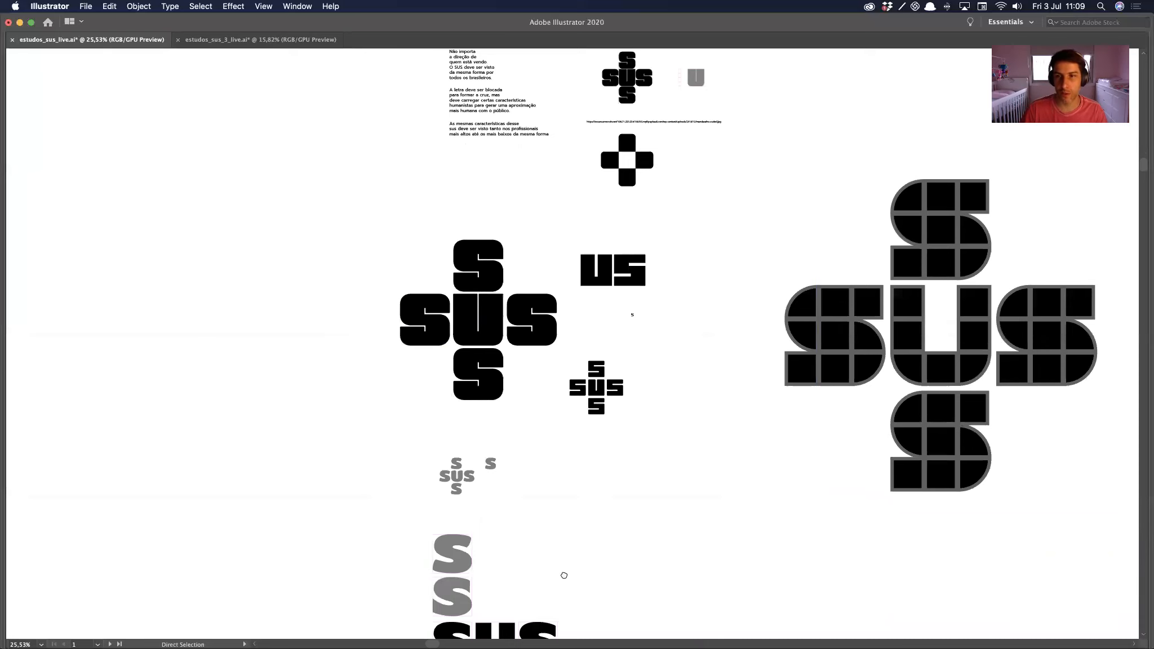
pyautogui.moveTo(604, 564); pyautogui.dragTo(508, 577)
pyautogui.press('v')
pyautogui.click(811, 214)
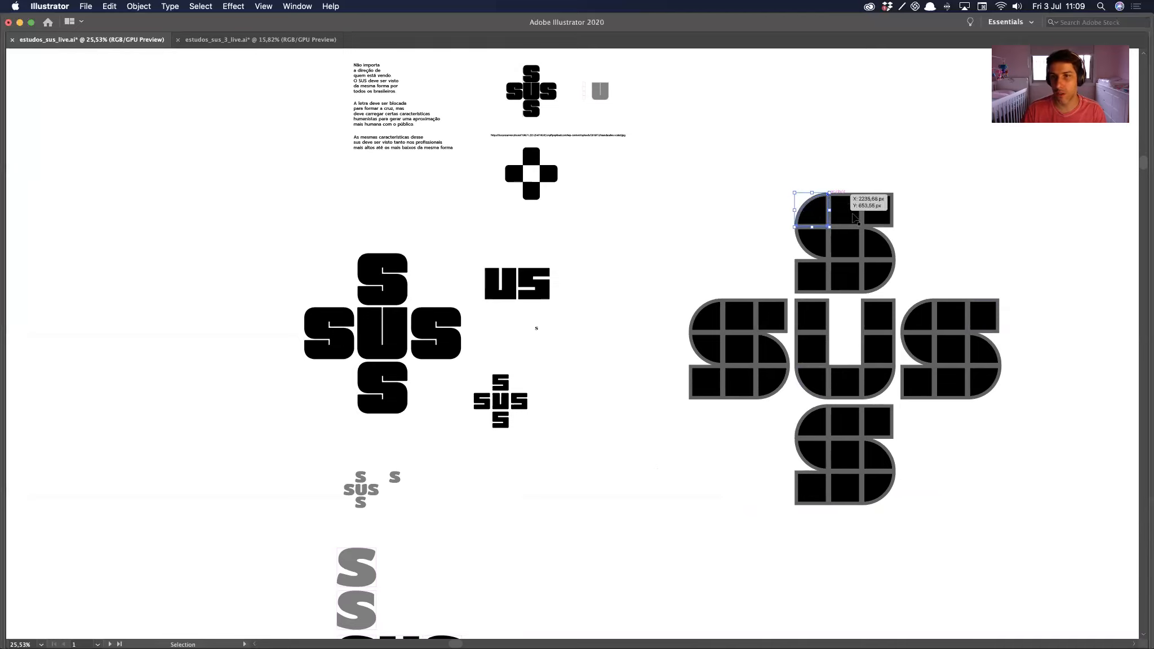
pyautogui.click(1024, 598)
pyautogui.moveTo(988, 584); pyautogui.dragTo(910, 532)
pyautogui.moveTo(767, 562); pyautogui.dragTo(781, 515)
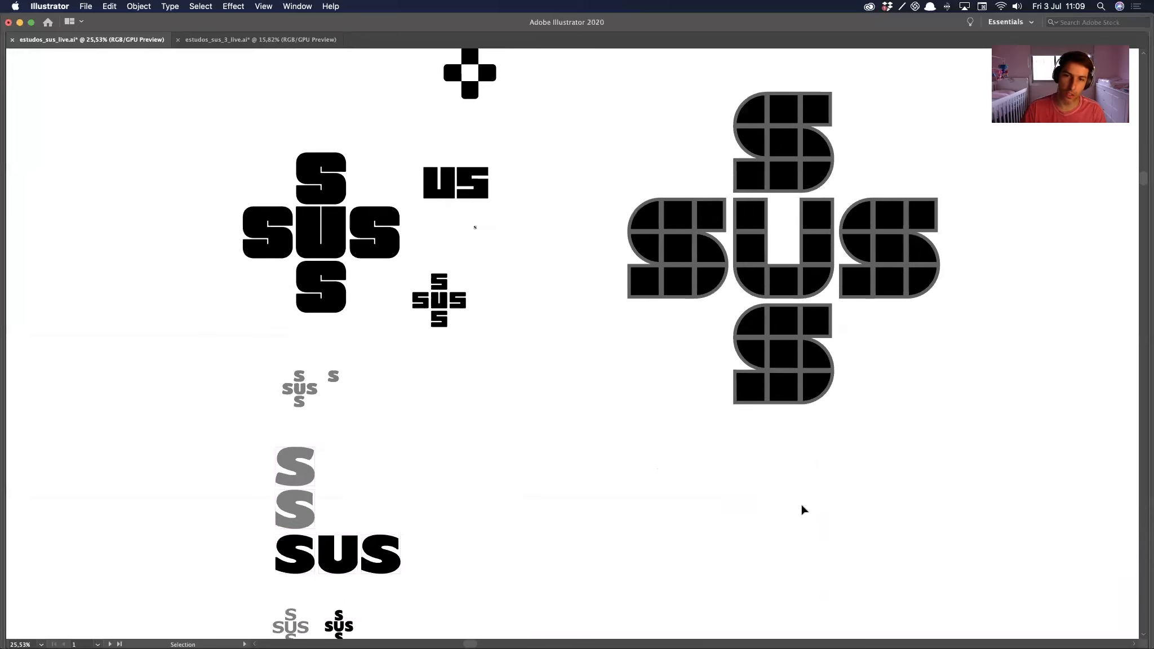
# Step: Examine the large grey S refinements, the black SUS lettering and the small grey SUS cross at close range
pyautogui.moveTo(563, 486); pyautogui.dragTo(609, 292)
pyautogui.press('super+space')
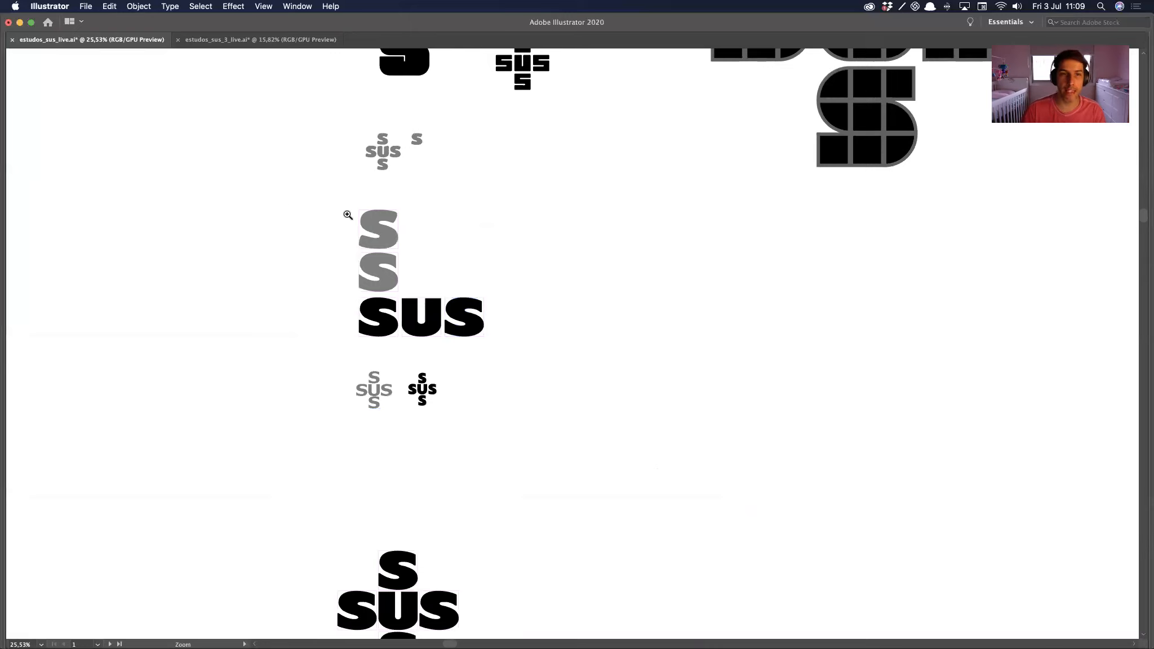
pyautogui.moveTo(347, 214); pyautogui.dragTo(470, 215)
pyautogui.moveTo(531, 283); pyautogui.dragTo(453, 327)
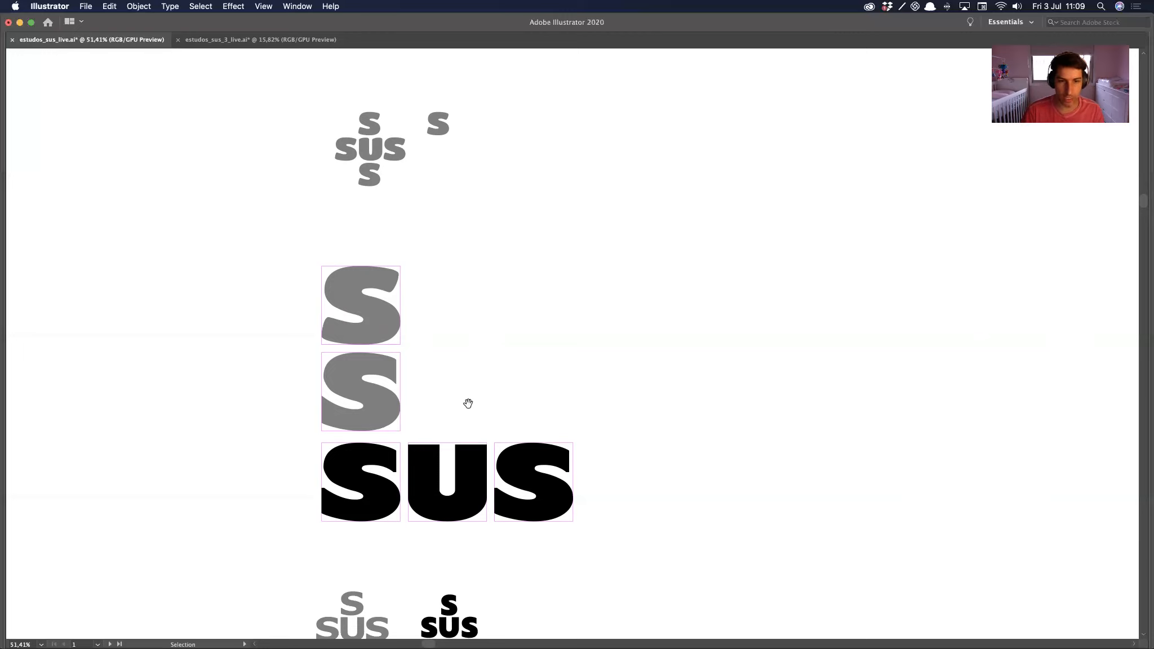
pyautogui.scroll(-5, 468, 404)
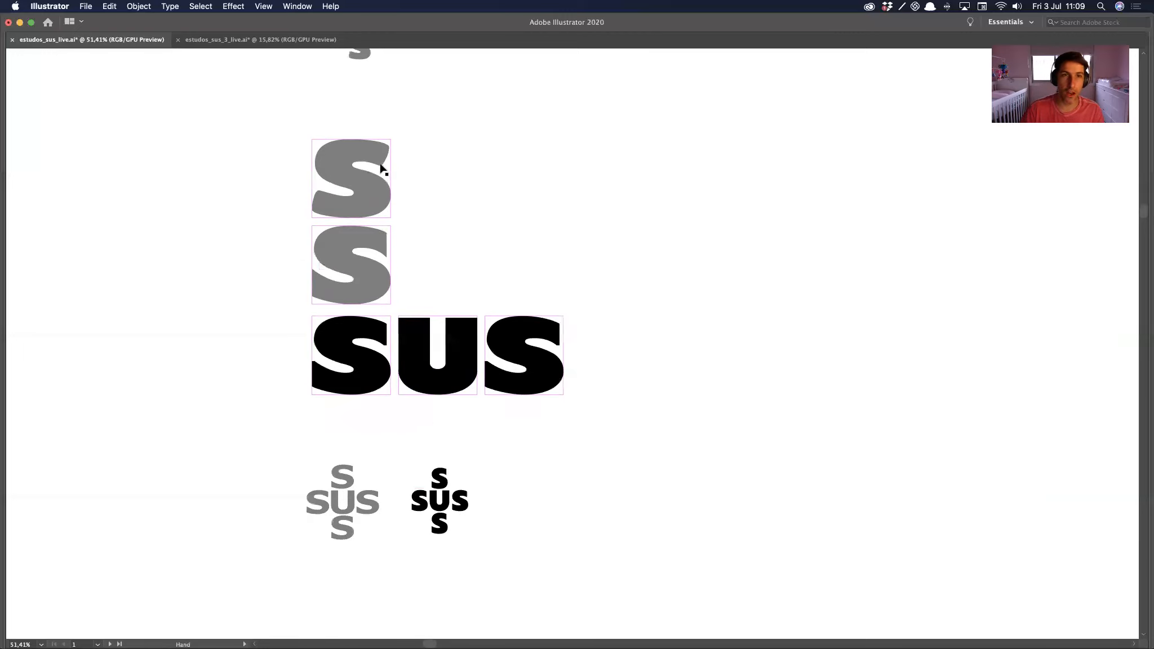
pyautogui.click(367, 153)
pyautogui.scroll(7, 317, 170)
pyautogui.moveTo(359, 223); pyautogui.dragTo(402, 190)
pyautogui.moveTo(401, 191); pyautogui.dragTo(440, 299)
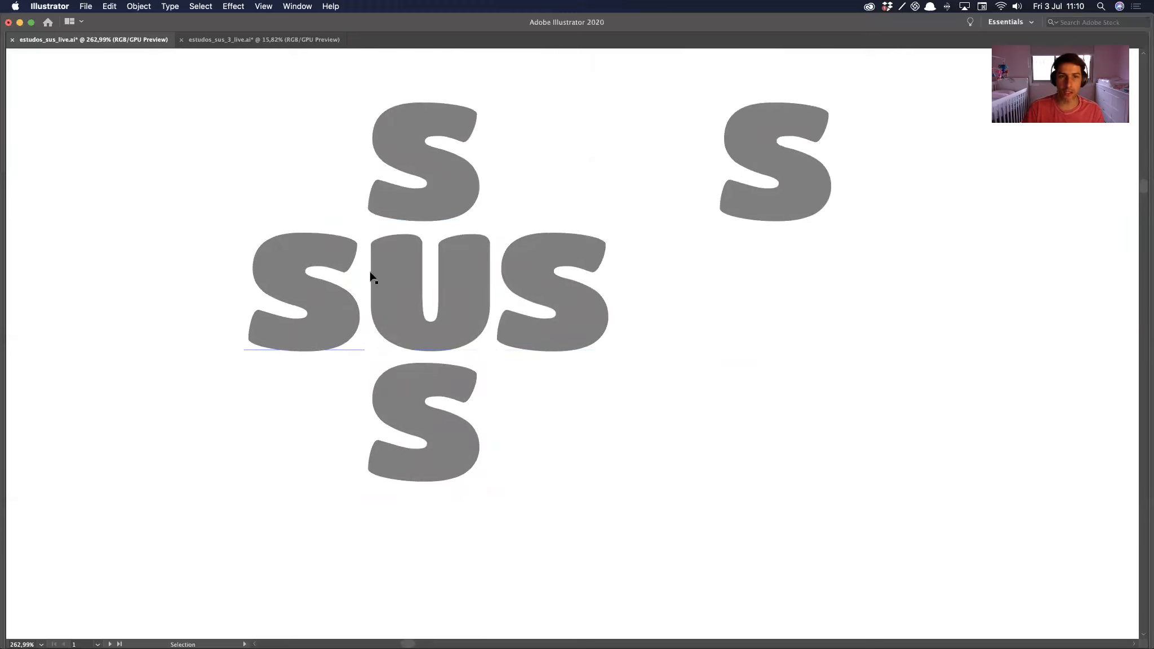
# Step: Select the path of the separate grey S beside the small cross and inspect its anchor points
pyautogui.moveTo(558, 356); pyautogui.dragTo(435, 379)
pyautogui.click(652, 230)
pyautogui.moveTo(660, 127); pyautogui.dragTo(914, 152)
pyautogui.moveTo(670, 297); pyautogui.dragTo(628, 266)
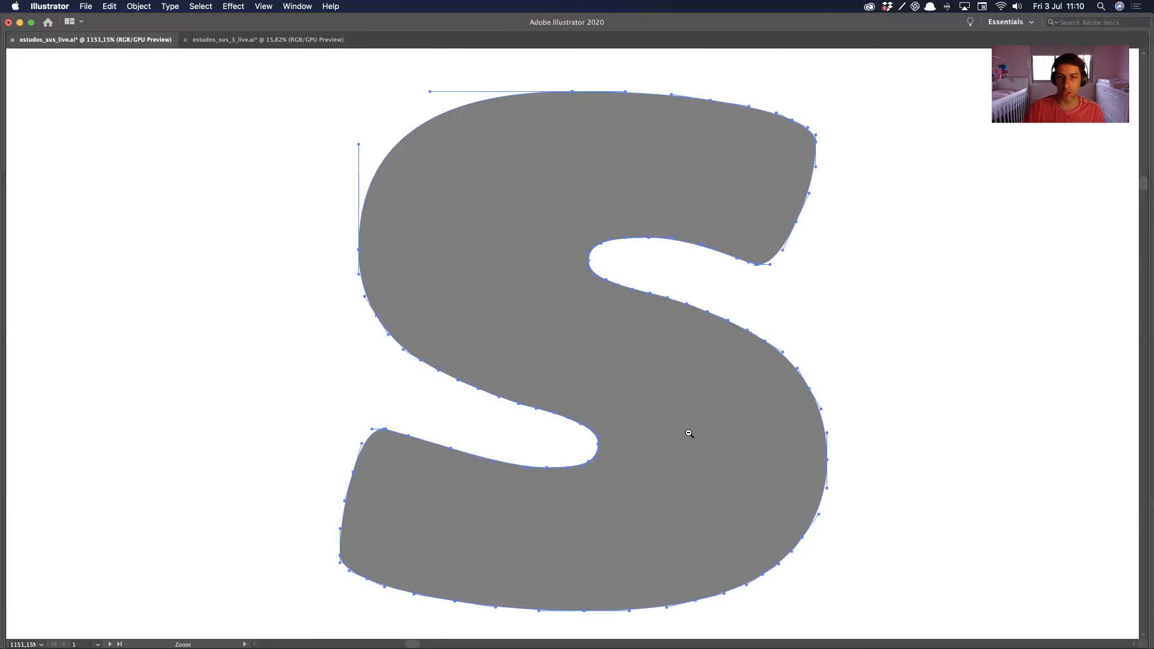
pyautogui.scroll(-2, 732, 439)
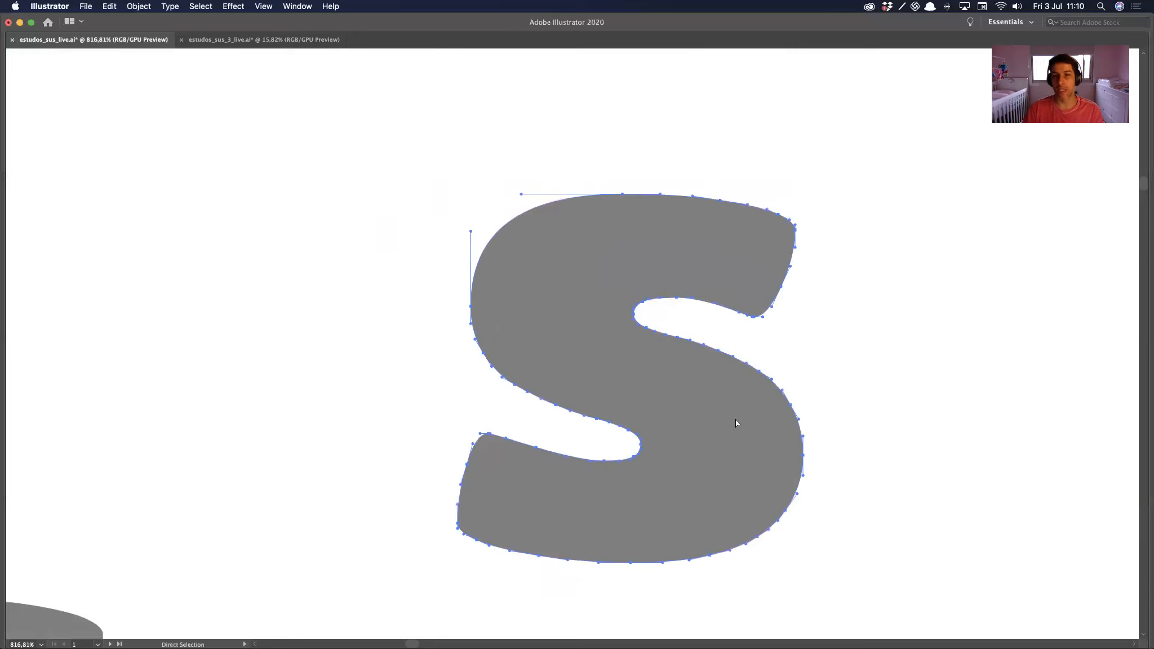
# Step: Show the artwork in Outline view and inspect the segments and anchor points along the grey S contour
pyautogui.press('v')
pyautogui.press('super+y')
pyautogui.press('a')
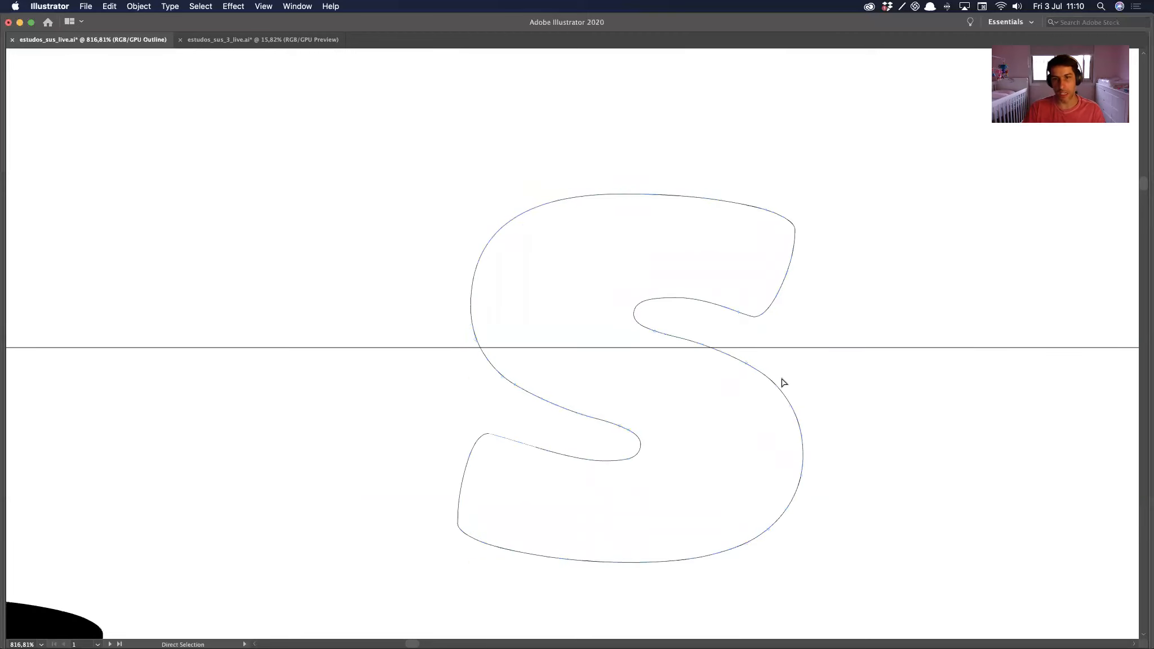
pyautogui.keyDown('alt'); pyautogui.click(766, 380); pyautogui.keyUp('alt')
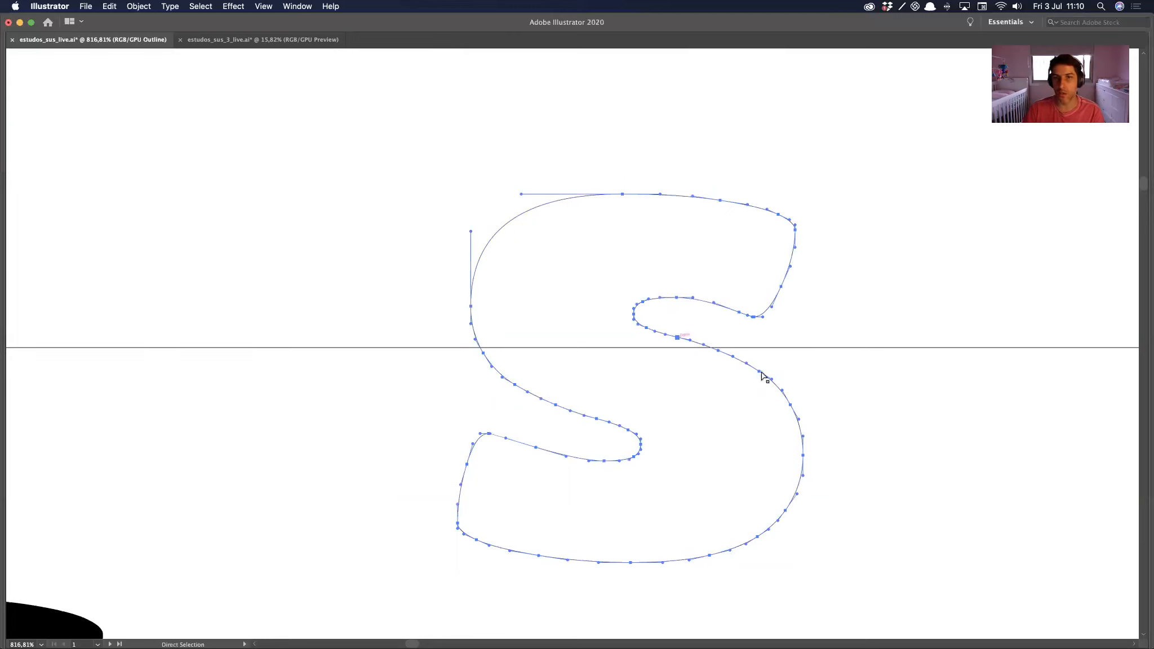
pyautogui.click(558, 348)
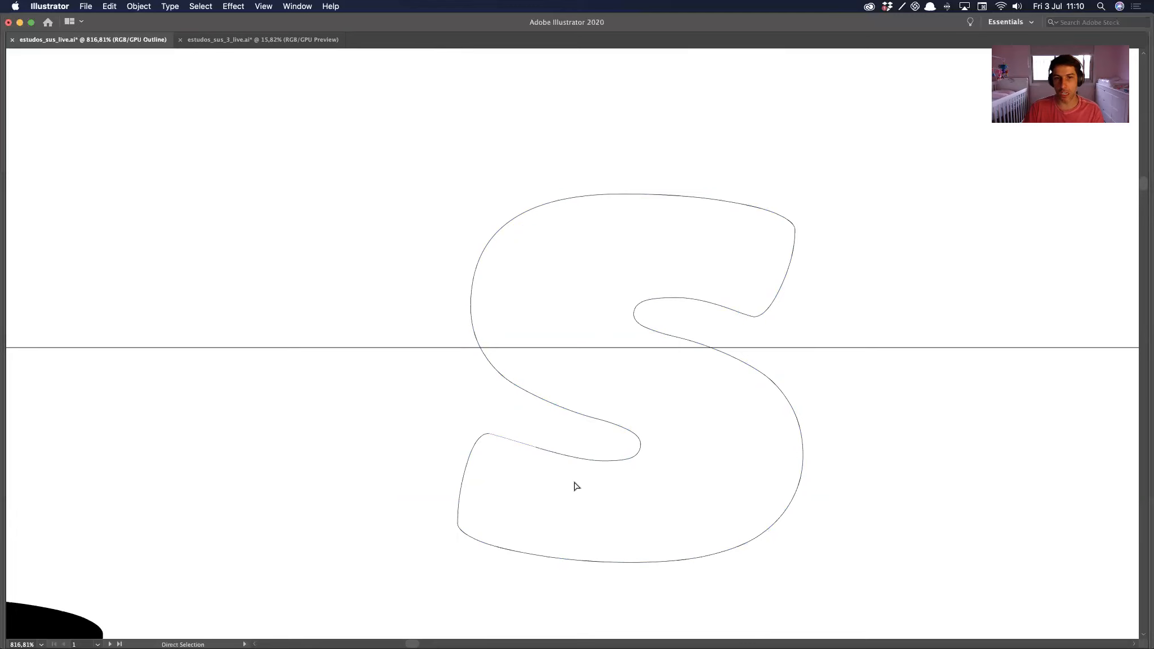
pyautogui.click(603, 460)
pyautogui.click(654, 562)
pyautogui.click(682, 493)
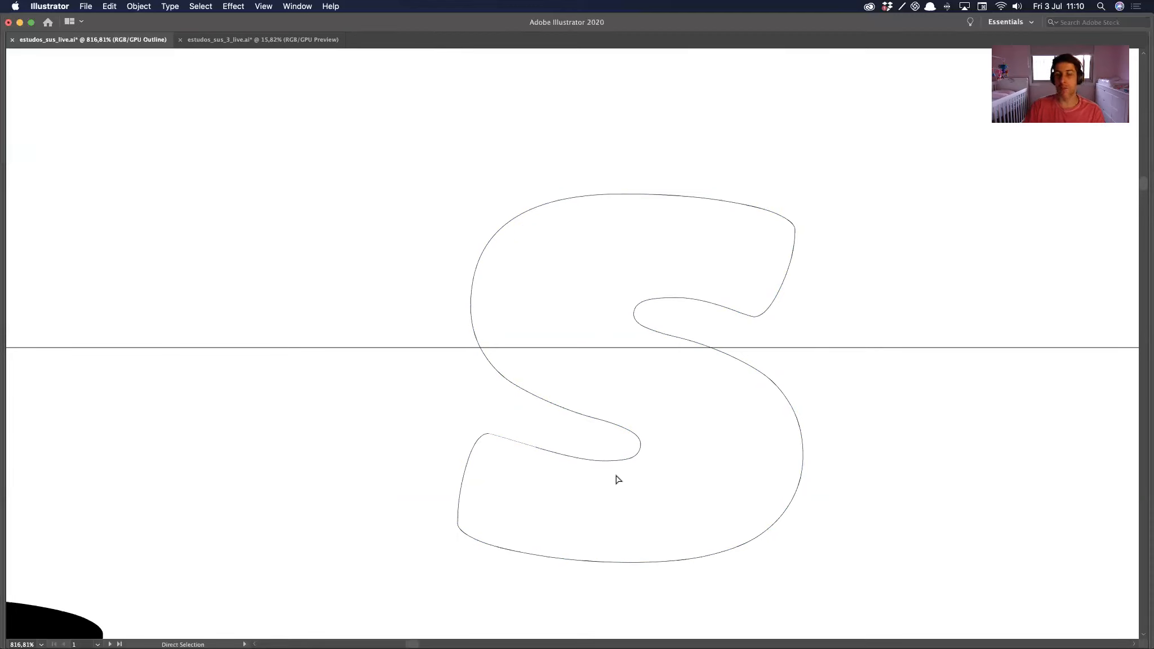
# Step: Return to the filled preview and inspect the lower counter curve of the grey S at high magnification
pyautogui.press('super+space')
pyautogui.press('super+y')
pyautogui.press('super+space')
pyautogui.moveTo(690, 492); pyautogui.dragTo(618, 389)
pyautogui.moveTo(579, 466)
pyautogui.mouseDown()
pyautogui.moveTo(554, 481)
pyautogui.moveTo(578, 460)
pyautogui.mouseUp()
pyautogui.moveTo(623, 387); pyautogui.dragTo(775, 414)
pyautogui.moveTo(692, 479); pyautogui.dragTo(632, 402)
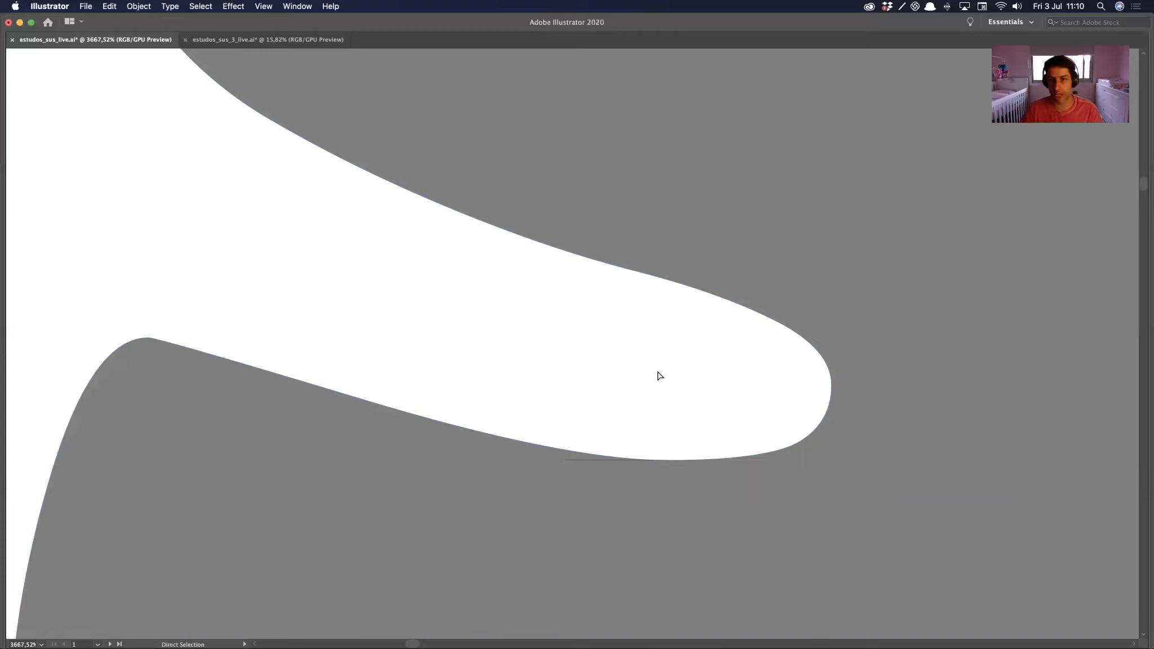
# Step: Compare the small grey SUS cross with the large grey S refinements and the black SUS lettering below it
pyautogui.moveTo(644, 449); pyautogui.dragTo(485, 280)
pyautogui.moveTo(548, 402); pyautogui.dragTo(406, 423)
pyautogui.moveTo(409, 436); pyautogui.dragTo(499, 346)
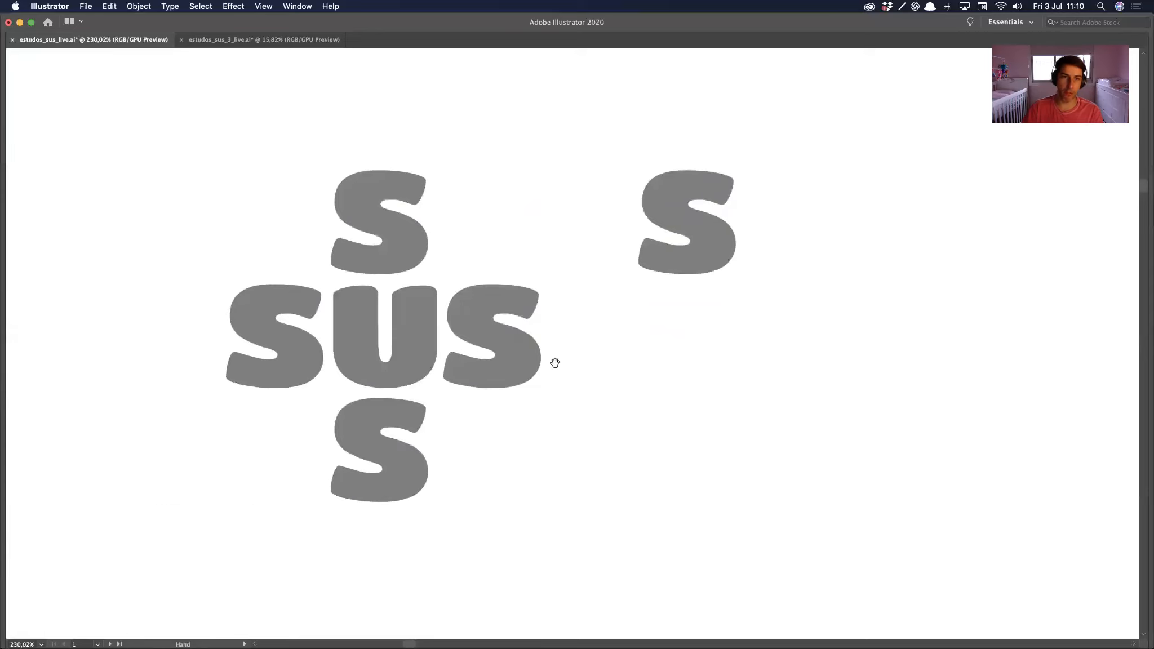
pyautogui.moveTo(587, 455); pyautogui.dragTo(643, 239)
pyautogui.moveTo(509, 425); pyautogui.dragTo(639, 193)
pyautogui.moveTo(637, 283); pyautogui.dragTo(495, 249)
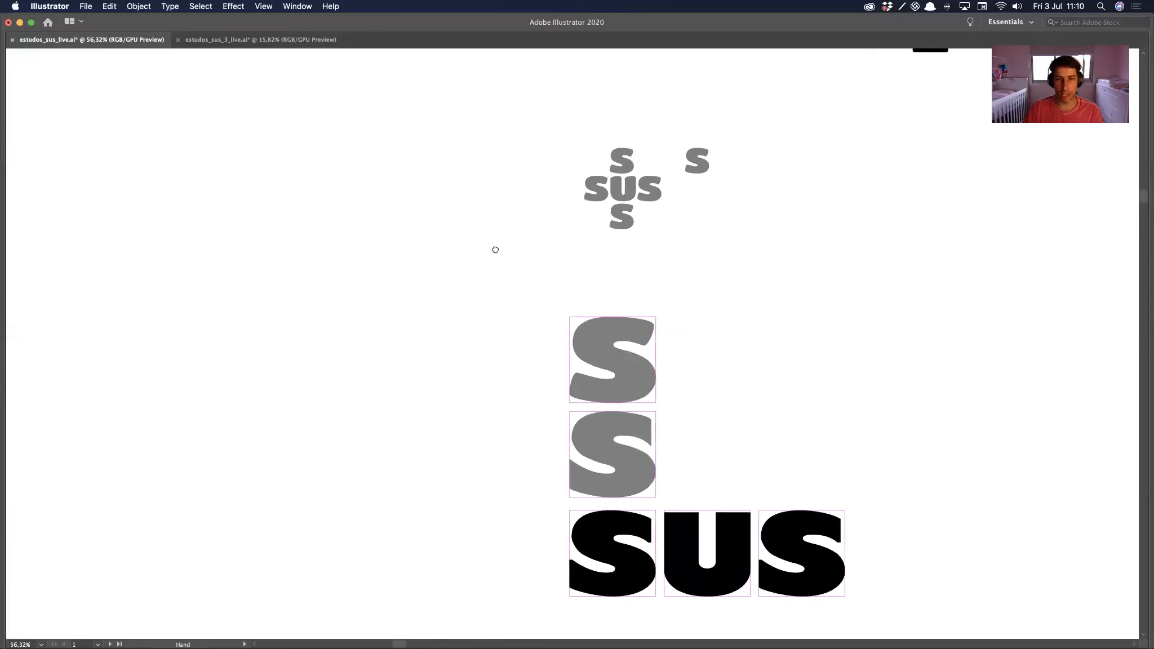
pyautogui.moveTo(555, 505); pyautogui.dragTo(530, 235)
pyautogui.moveTo(642, 265); pyautogui.dragTo(528, 189)
pyautogui.moveTo(424, 148); pyautogui.dragTo(374, 69)
pyautogui.moveTo(574, 417); pyautogui.dragTo(410, 147)
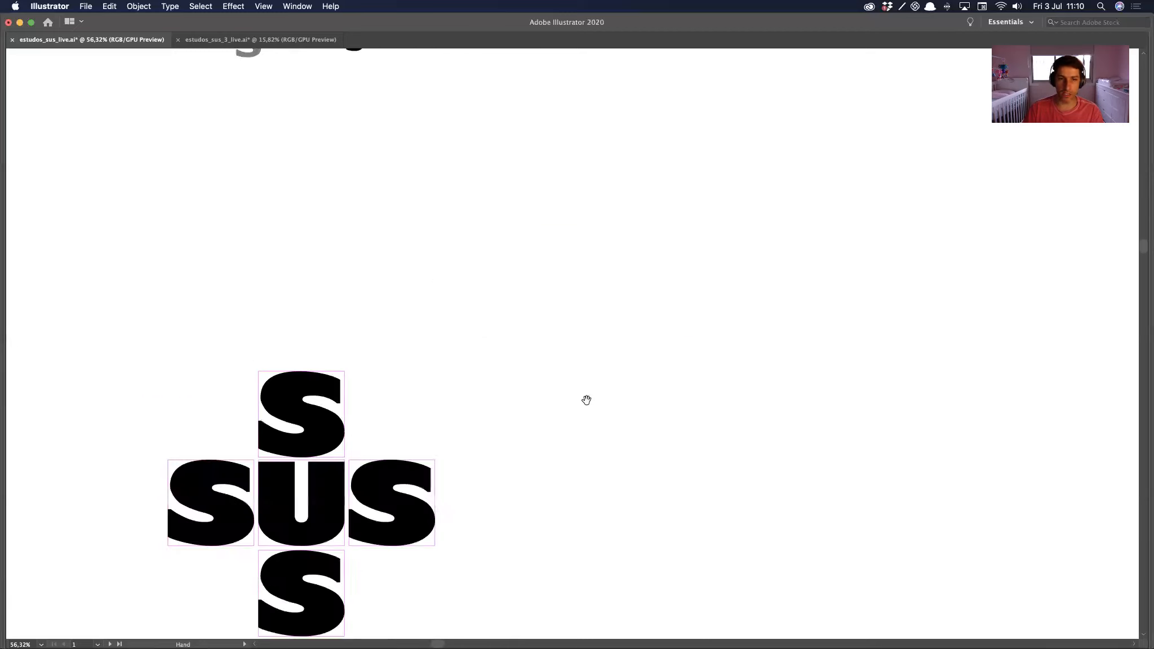
# Step: Examine the successive black SUS cross variants further down the canvas, including the two placed side by side
pyautogui.moveTo(458, 474); pyautogui.dragTo(428, 207)
pyautogui.moveTo(409, 318); pyautogui.dragTo(381, 248)
pyautogui.moveTo(392, 402); pyautogui.dragTo(284, 293)
pyautogui.moveTo(316, 402); pyautogui.dragTo(334, 190)
pyautogui.moveTo(351, 435); pyautogui.dragTo(376, 253)
pyautogui.moveTo(436, 342); pyautogui.dragTo(494, 314)
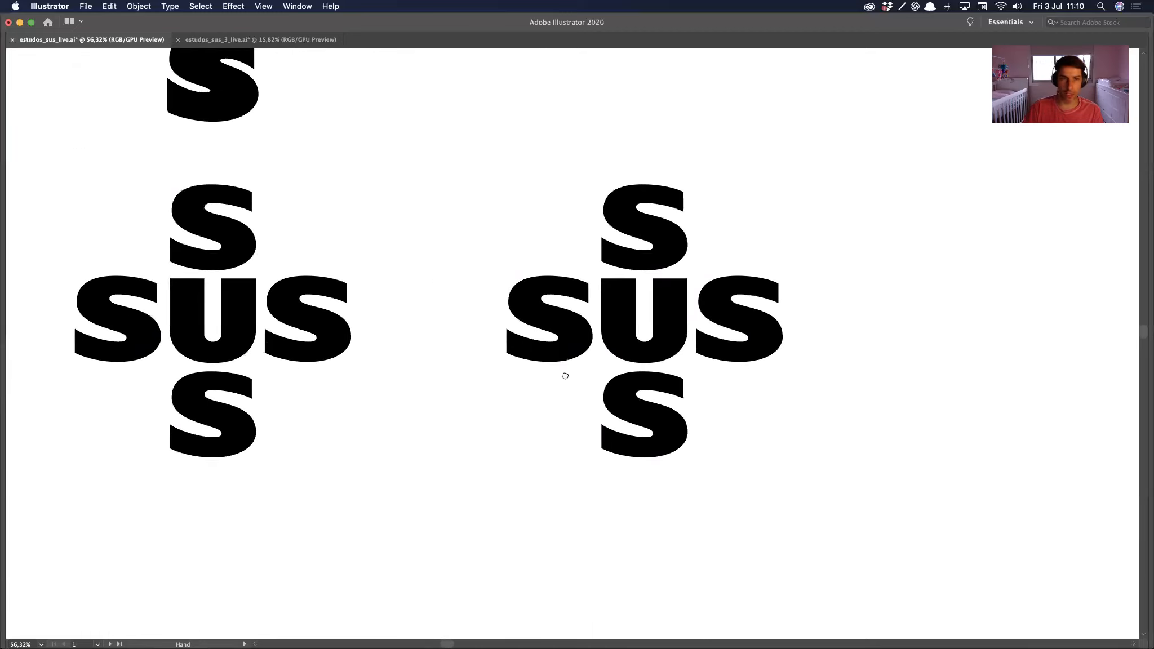
pyautogui.moveTo(697, 346); pyautogui.dragTo(458, 314)
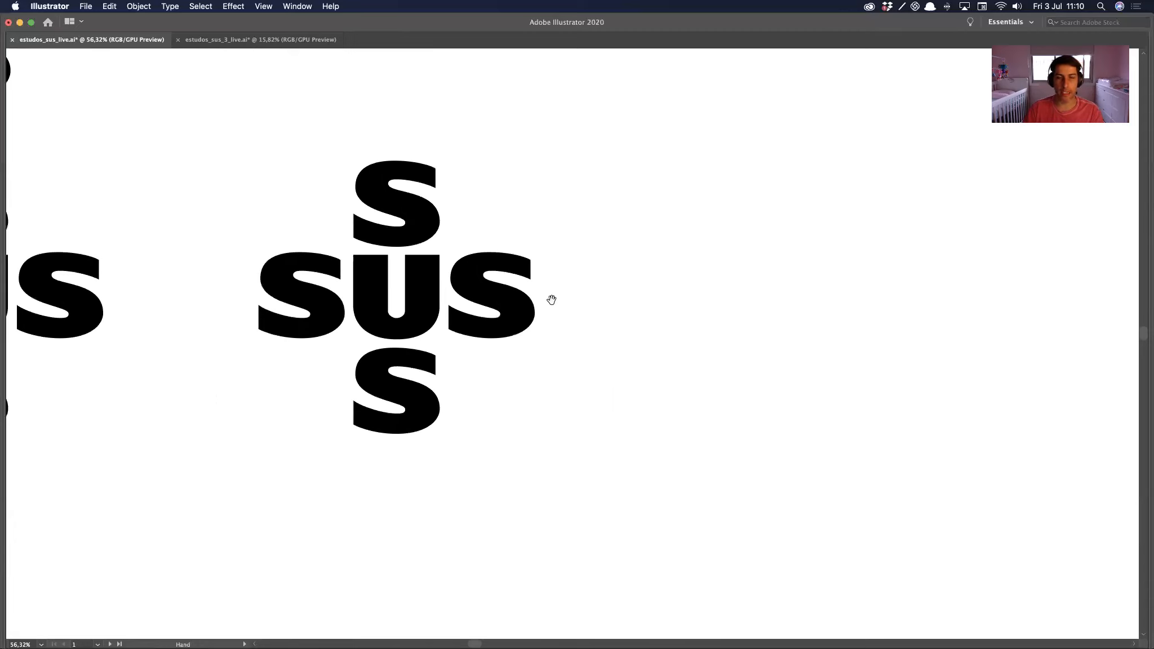
pyautogui.moveTo(699, 454); pyautogui.dragTo(876, 415)
pyautogui.moveTo(541, 317); pyautogui.dragTo(609, 288)
pyautogui.moveTo(759, 367); pyautogui.dragTo(443, 150)
pyautogui.keyDown('alt'); pyautogui.keyDown('super'); pyautogui.click(638, 409); pyautogui.keyUp('super'); pyautogui.keyUp('alt')
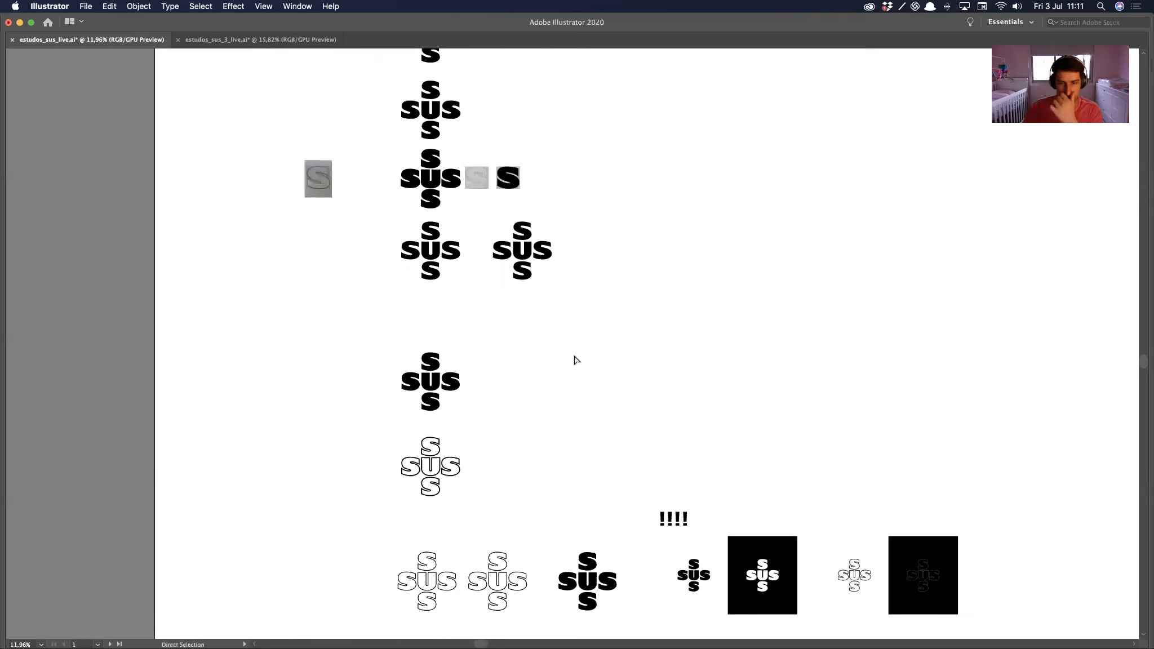
# Step: Duplicate the U of the second side-by-side black SUS cross and place the copy to the right of the cross
pyautogui.moveTo(506, 237); pyautogui.dragTo(901, 267)
pyautogui.moveTo(631, 328); pyautogui.dragTo(550, 317)
pyautogui.click(502, 329)
pyautogui.moveTo(599, 362); pyautogui.dragTo(725, 347)
pyautogui.click(589, 194)
# Step: Draw a circle spanning the width of the U copy's left stem, with the default white fill and black stroke
pyautogui.press('p')
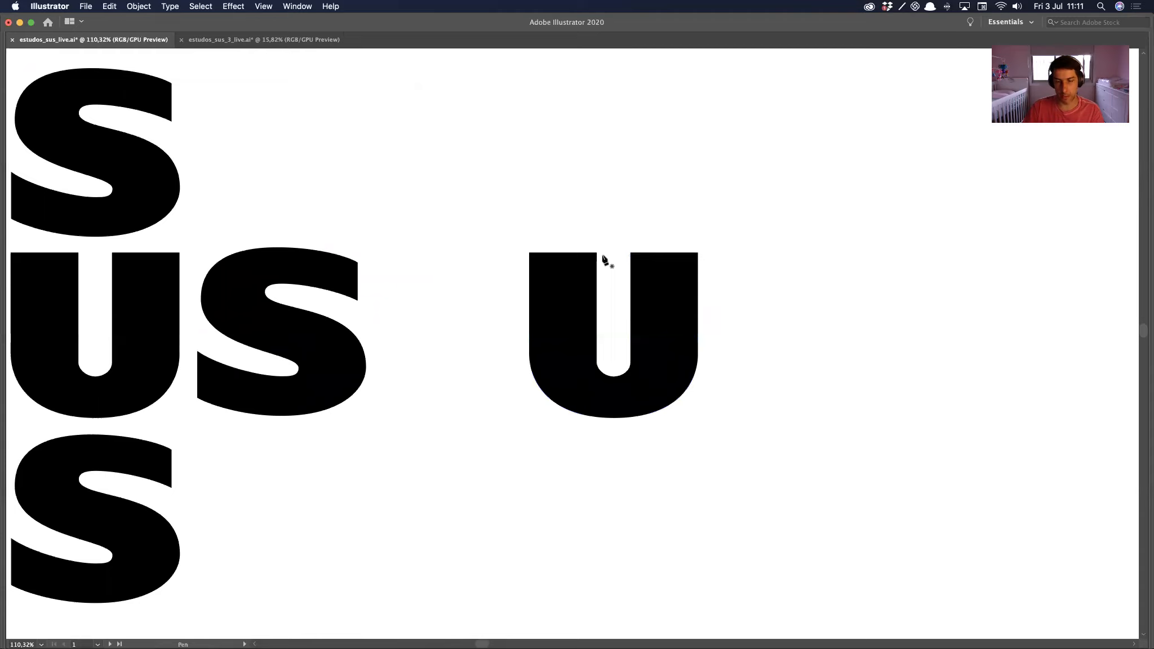
pyautogui.moveTo(597, 253); pyautogui.dragTo(529, 293)
pyautogui.moveTo(553, 295)
pyautogui.mouseDown()
pyautogui.moveTo(771, 291)
pyautogui.moveTo(746, 293)
pyautogui.mouseUp()
pyautogui.moveTo(621, 303); pyautogui.dragTo(363, 280)
pyautogui.press('d')
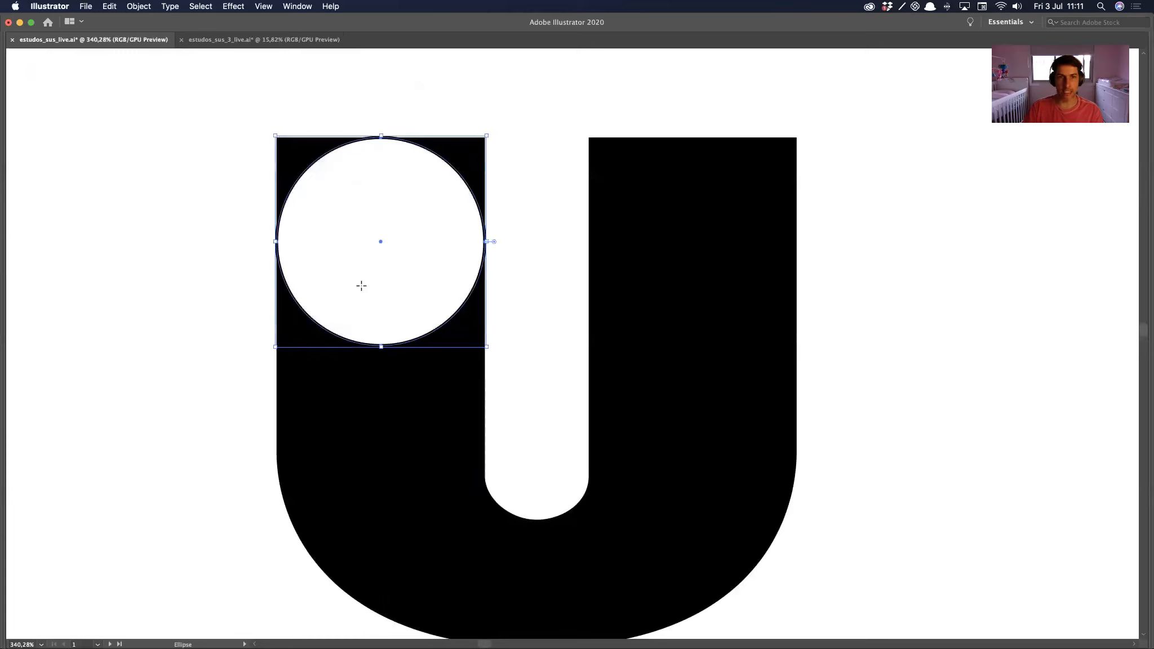
# Step: Copy the circle onto the U copy's right stem to compare the widths, and delete both circles
pyautogui.moveTo(276, 242); pyautogui.dragTo(590, 245)
pyautogui.press('Left')
pyautogui.keyDown('shift'); pyautogui.click(349, 239); pyautogui.keyUp('shift')
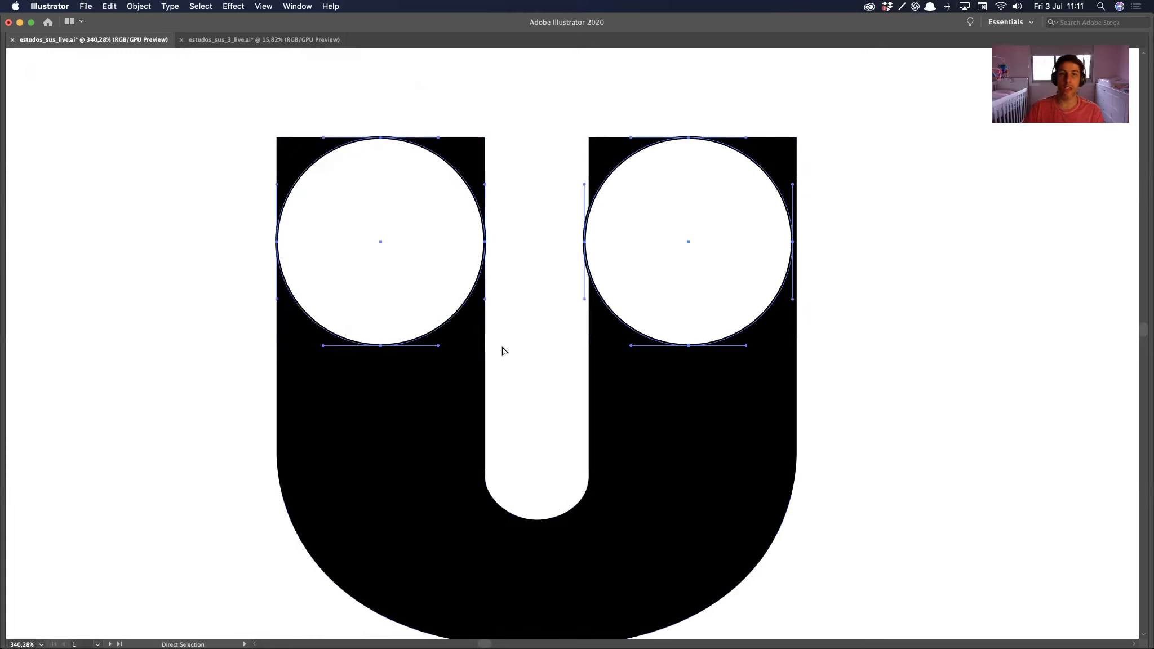
pyautogui.press('Delete')
pyautogui.keyDown('alt'); pyautogui.keyDown('super'); pyautogui.click(465, 360); pyautogui.keyUp('super'); pyautogui.keyUp('alt')
pyautogui.keyDown('alt'); pyautogui.keyDown('super'); pyautogui.click(465, 361); pyautogui.keyUp('super'); pyautogui.keyUp('alt')
pyautogui.keyDown('alt'); pyautogui.keyDown('super'); pyautogui.click(464, 361); pyautogui.keyUp('super'); pyautogui.keyUp('alt')
pyautogui.keyDown('alt'); pyautogui.keyDown('super'); pyautogui.click(464, 361); pyautogui.keyUp('super'); pyautogui.keyUp('alt')
pyautogui.keyDown('alt'); pyautogui.keyDown('super'); pyautogui.click(465, 360); pyautogui.keyUp('super'); pyautogui.keyUp('alt')
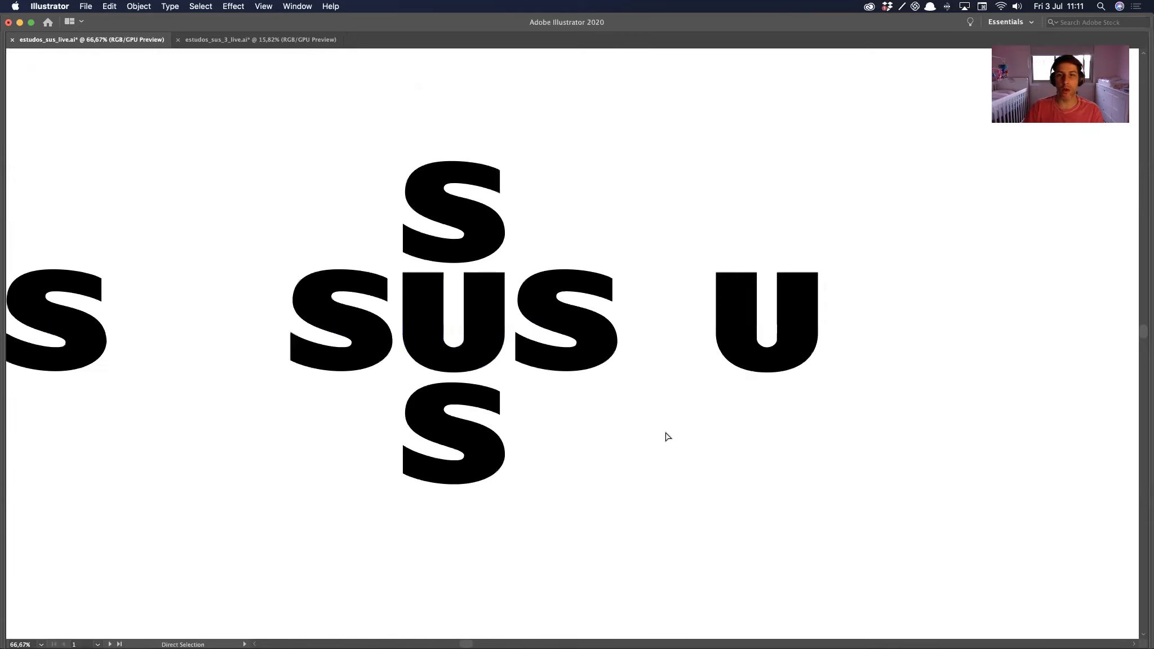
# Step: Select the inner counter points of the U copy with the Lasso tool and nudge them right to thicken the left stem
pyautogui.moveTo(742, 320); pyautogui.dragTo(404, 267)
pyautogui.moveTo(404, 226); pyautogui.dragTo(626, 224)
pyautogui.moveTo(627, 225); pyautogui.dragTo(617, 197)
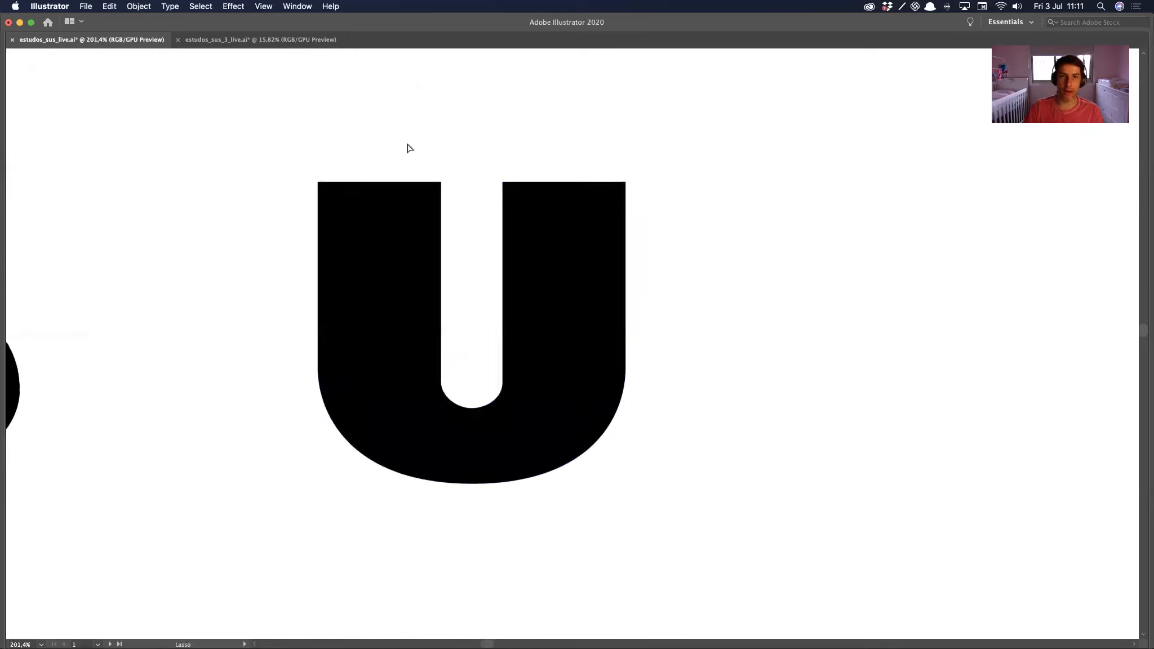
pyautogui.click(560, 412)
pyautogui.press('Right')
pyautogui.press('Right')
pyautogui.press('Right')
pyautogui.press('Right')
pyautogui.press('Right')
pyautogui.press('Right')
pyautogui.scroll(-6, 669, 410)
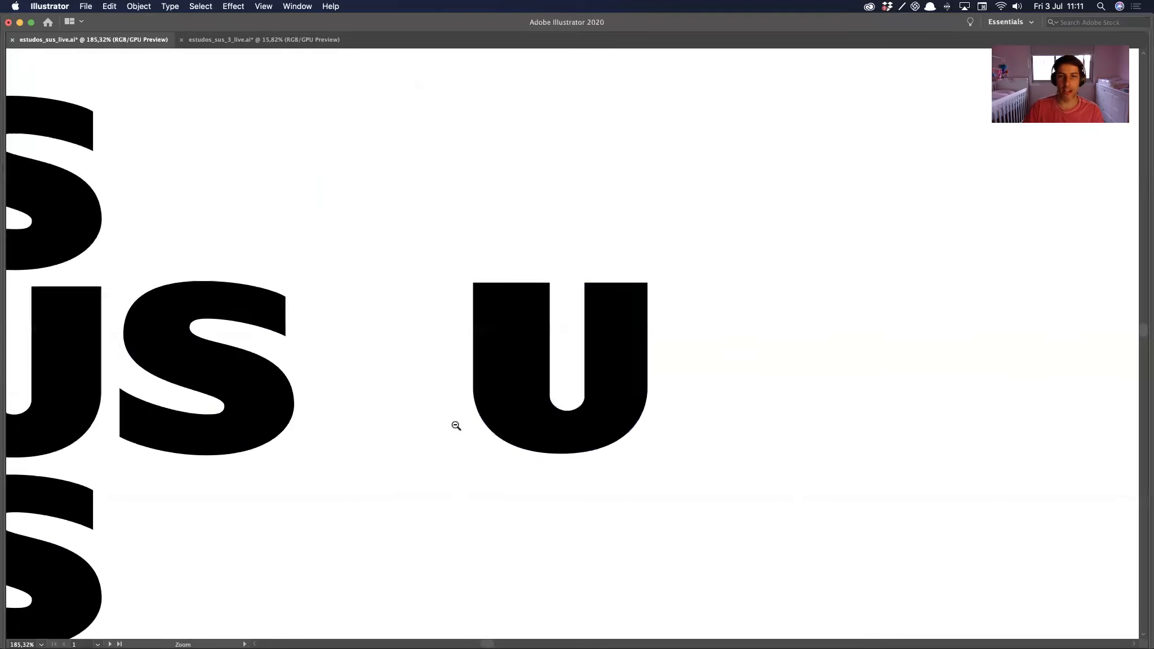
pyautogui.press('v')
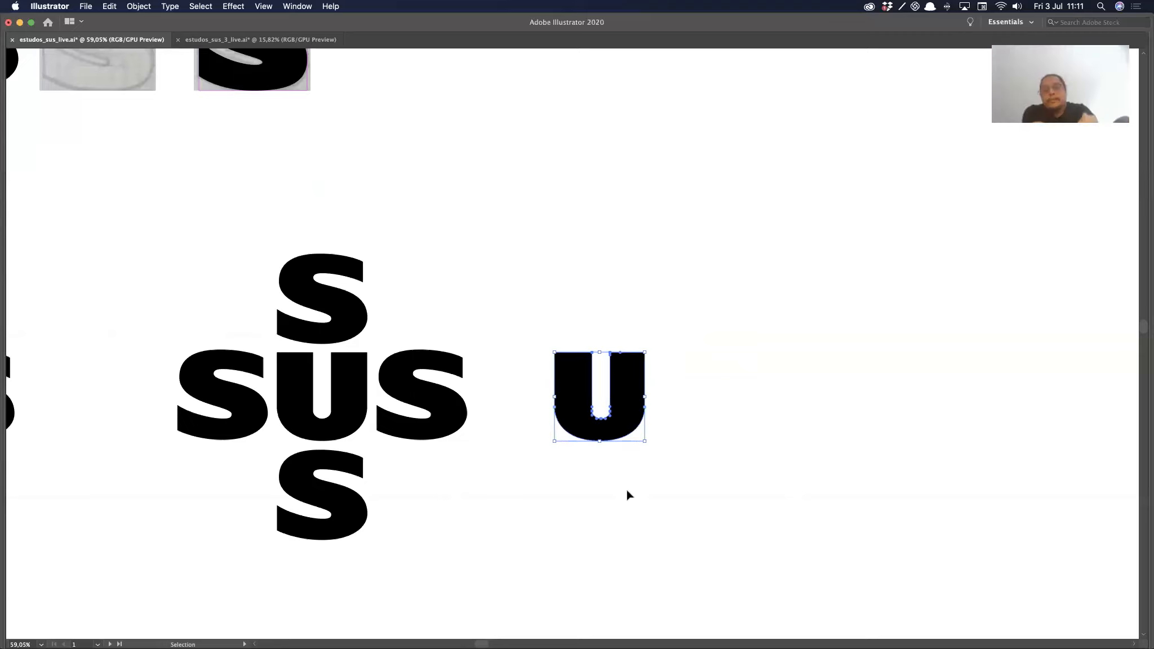
pyautogui.press('a')
pyautogui.click(608, 483)
pyautogui.moveTo(607, 479); pyautogui.dragTo(601, 429)
# Step: Draw a circle spanning the thickness of the diagonal spine of the cross's left S
pyautogui.moveTo(354, 396); pyautogui.dragTo(565, 278)
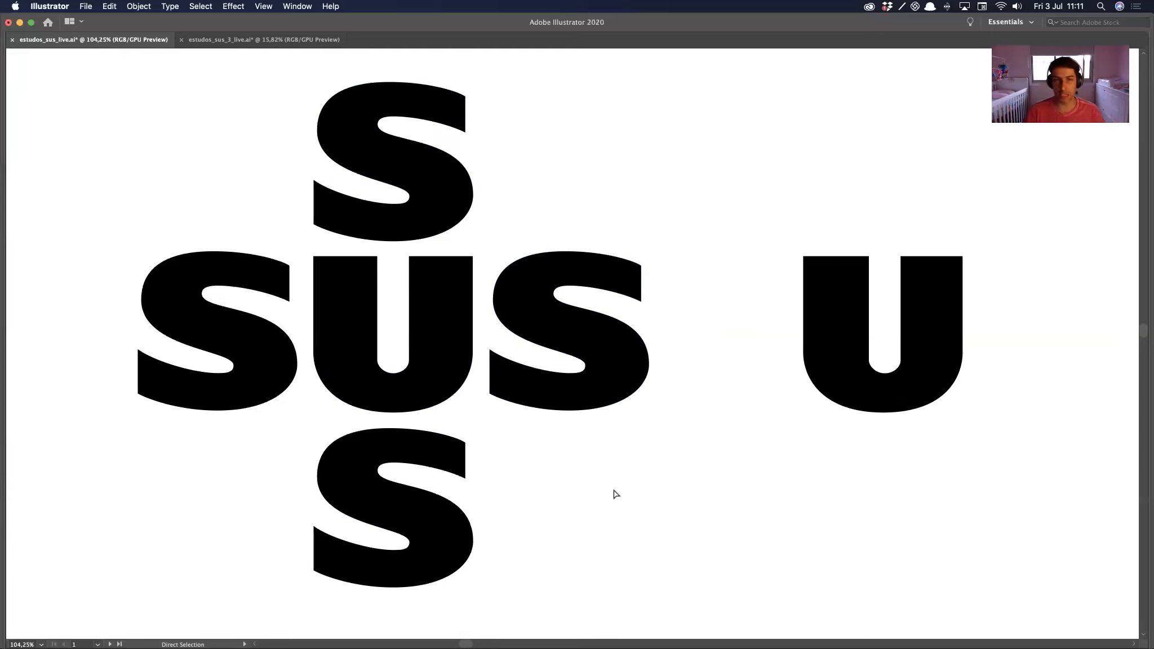
pyautogui.moveTo(467, 366)
pyautogui.mouseDown()
pyautogui.moveTo(369, 367)
pyautogui.moveTo(473, 356)
pyautogui.mouseUp()
pyautogui.moveTo(194, 327); pyautogui.dragTo(309, 319)
pyautogui.press('l')
pyautogui.moveTo(293, 310); pyautogui.dragTo(344, 259)
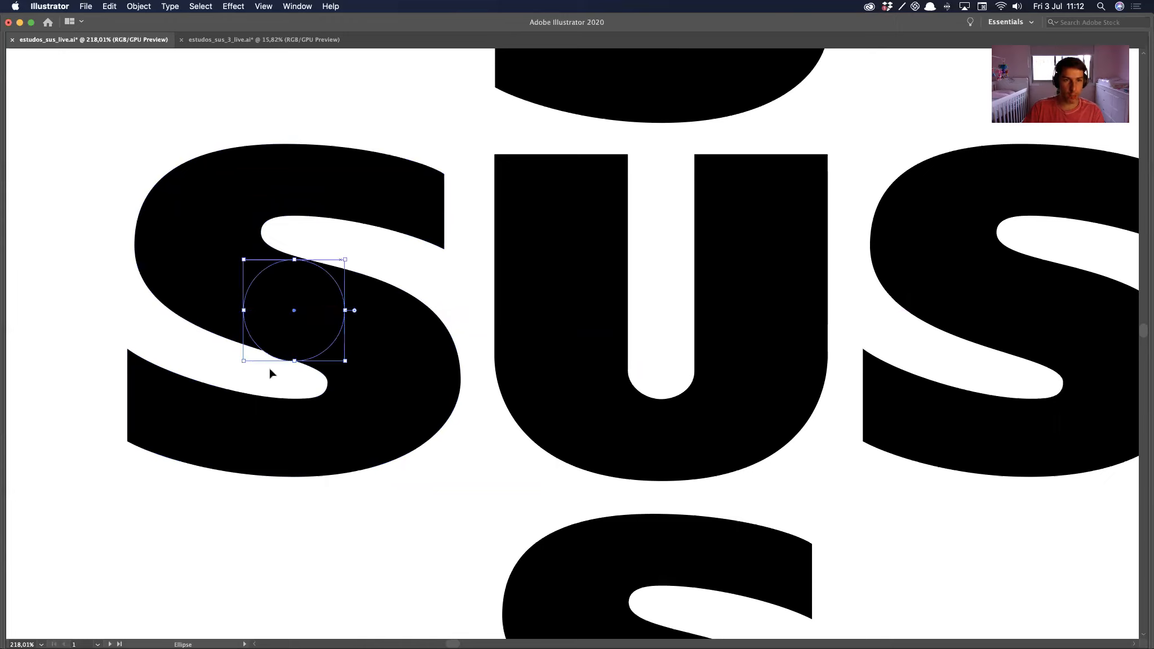
pyautogui.moveTo(297, 352); pyautogui.dragTo(297, 348)
pyautogui.moveTo(345, 260); pyautogui.dragTo(346, 257)
pyautogui.press('super+shift+a')
# Step: Give the circle the default white fill and black stroke and move it onto the left stem of the cross's U
pyautogui.click(272, 305)
pyautogui.press('d')
pyautogui.moveTo(273, 302); pyautogui.dragTo(539, 279)
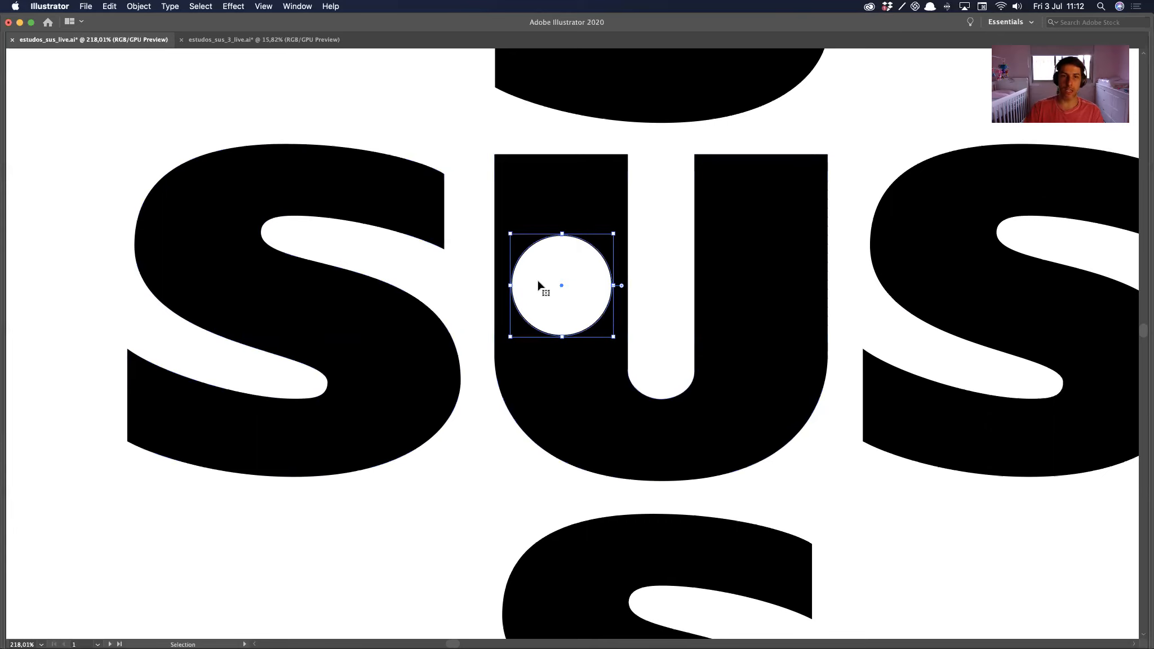
# Step: Draw a small circle spanning the upper counter of the cross's left S and copy it into the U's counter
pyautogui.click(377, 257)
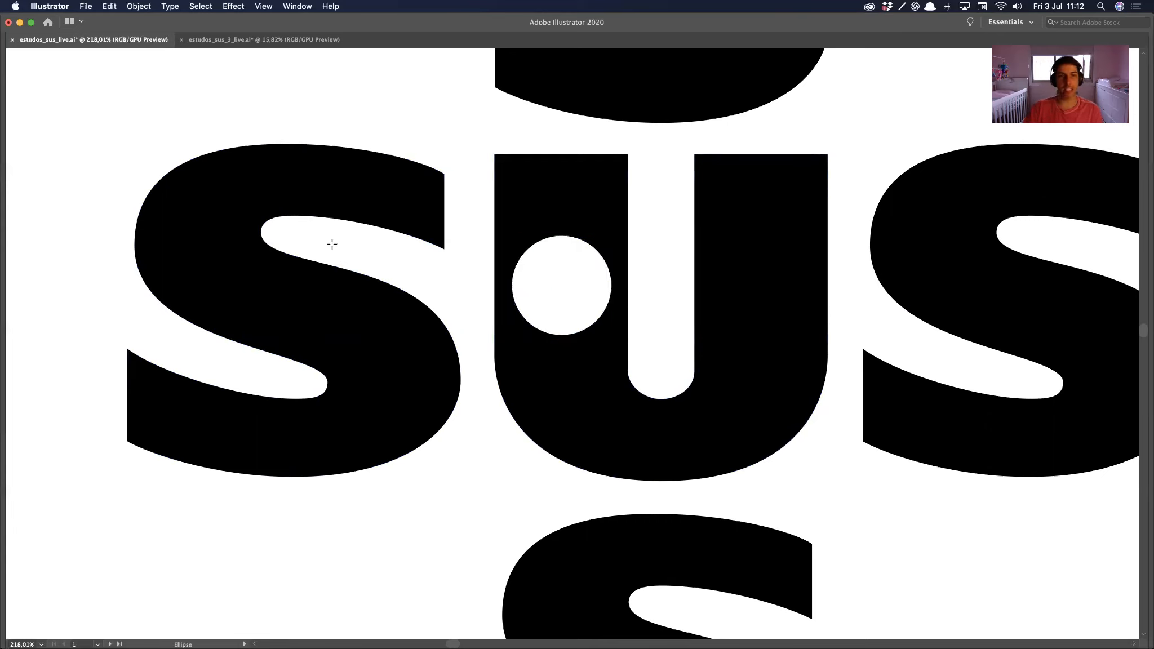
pyautogui.moveTo(319, 246)
pyautogui.mouseDown()
pyautogui.moveTo(341, 224)
pyautogui.moveTo(317, 235)
pyautogui.moveTo(680, 276)
pyautogui.moveTo(663, 276)
pyautogui.mouseUp()
pyautogui.press('v')
pyautogui.click(634, 287)
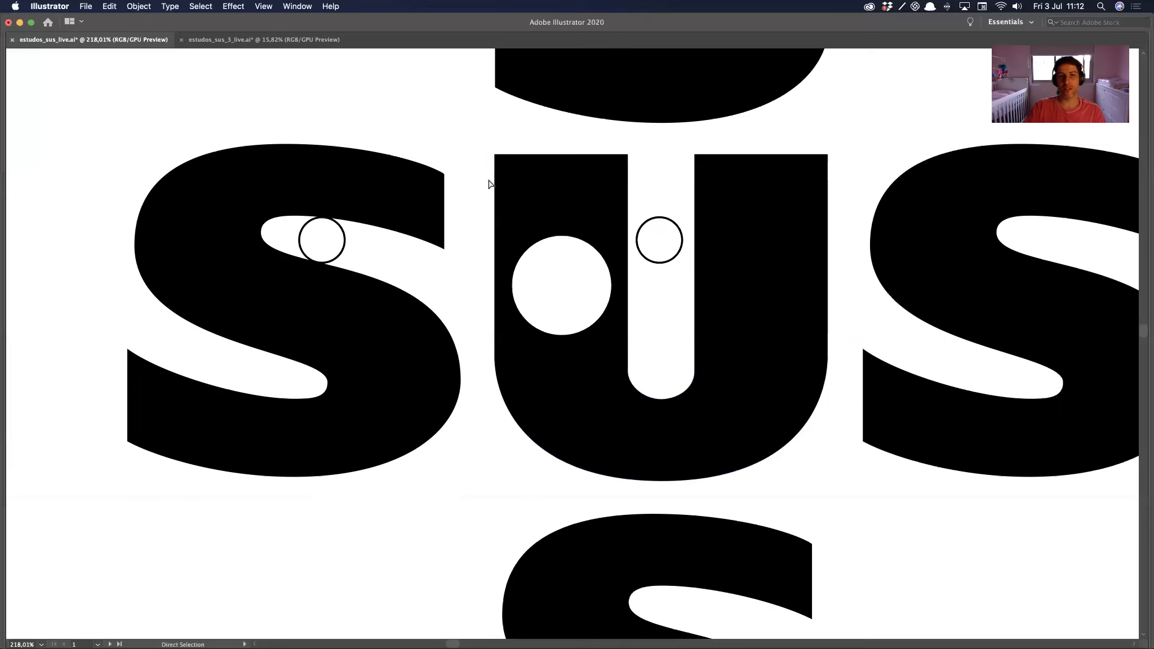
# Step: Narrow the U's left stem to the large circle's width and shift it inward to meet the small circle
pyautogui.click(493, 220)
pyautogui.moveTo(474, 139); pyautogui.dragTo(511, 355)
pyautogui.moveTo(623, 146); pyautogui.dragTo(612, 372)
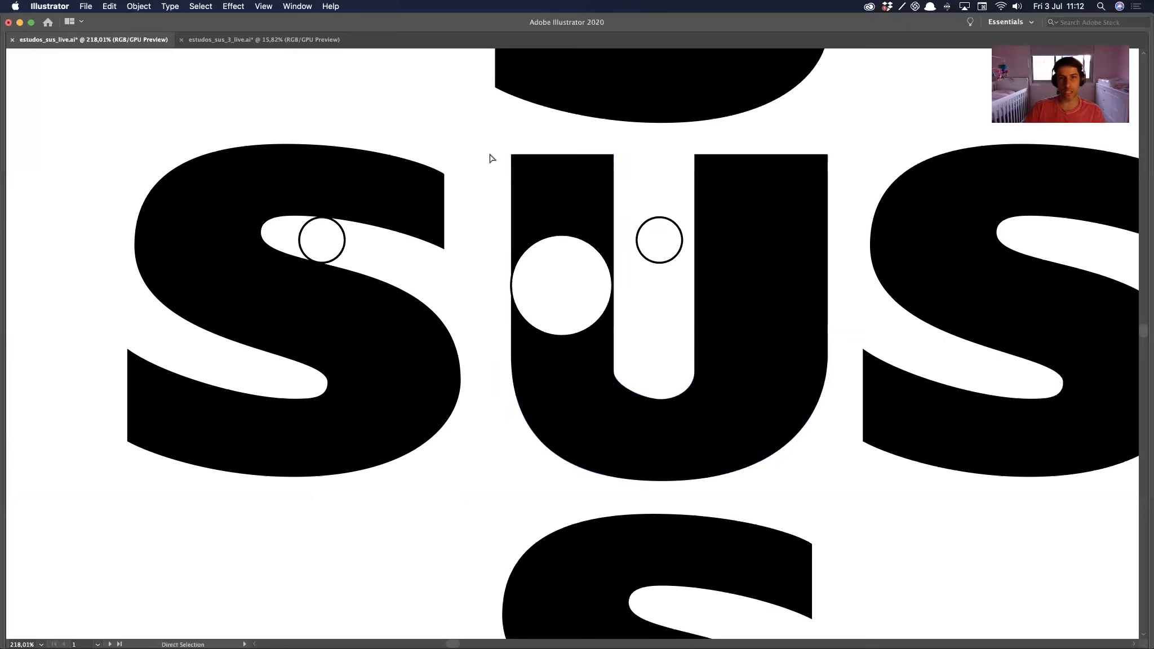
pyautogui.moveTo(488, 135); pyautogui.dragTo(623, 364)
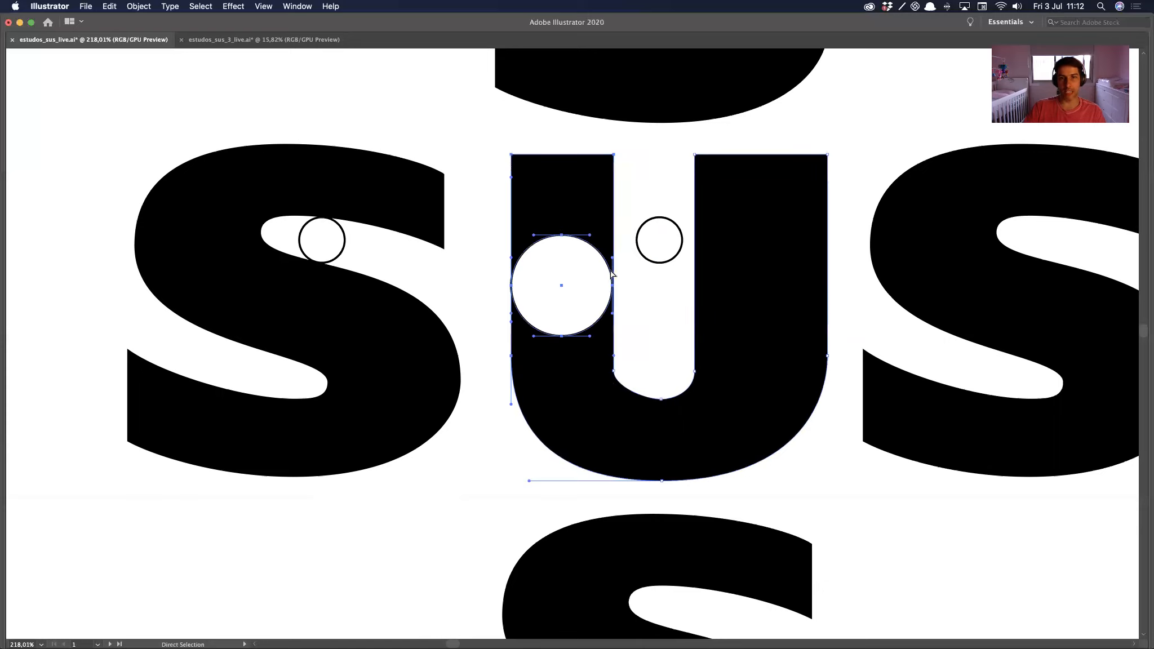
pyautogui.moveTo(613, 284)
pyautogui.mouseDown()
pyautogui.moveTo(625, 285)
pyautogui.moveTo(613, 285)
pyautogui.mouseUp()
pyautogui.press('super+z')
pyautogui.moveTo(614, 371); pyautogui.dragTo(640, 369)
# Step: Move the U's right stem inward against the small circle and narrow it to the large circle's width
pyautogui.moveTo(778, 250); pyautogui.dragTo(839, 410)
pyautogui.moveTo(826, 356); pyautogui.dragTo(815, 356)
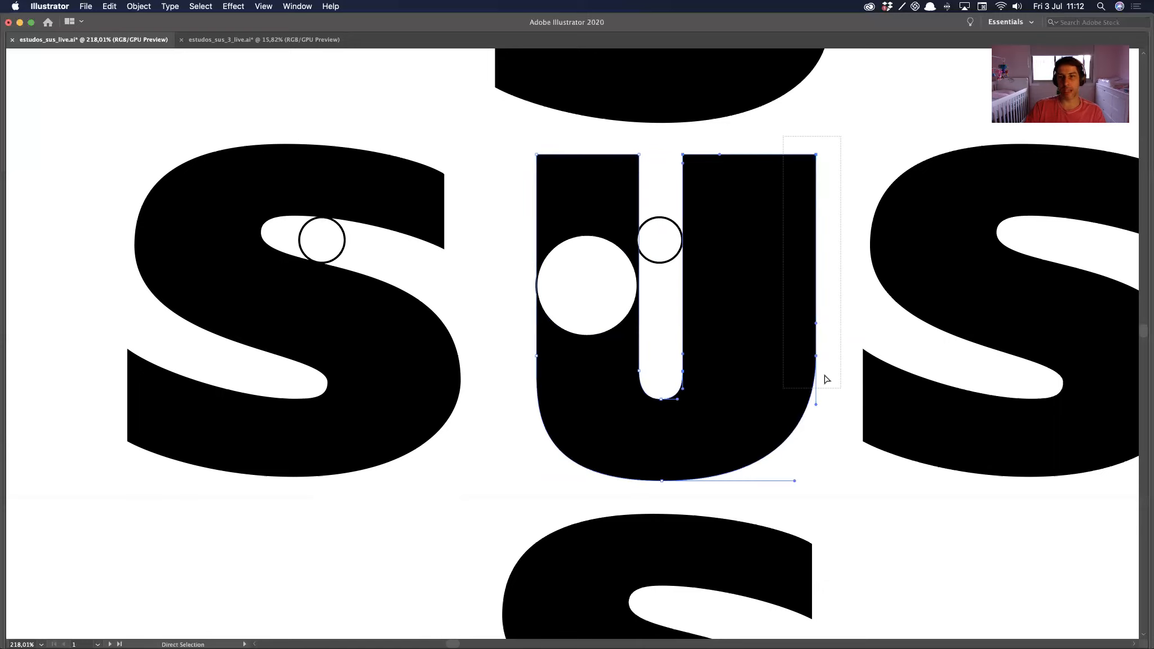
pyautogui.moveTo(598, 302); pyautogui.dragTo(746, 310)
pyautogui.click(820, 144)
pyautogui.click(808, 376)
pyautogui.moveTo(819, 360); pyautogui.dragTo(788, 359)
pyautogui.moveTo(729, 289); pyautogui.dragTo(655, 277)
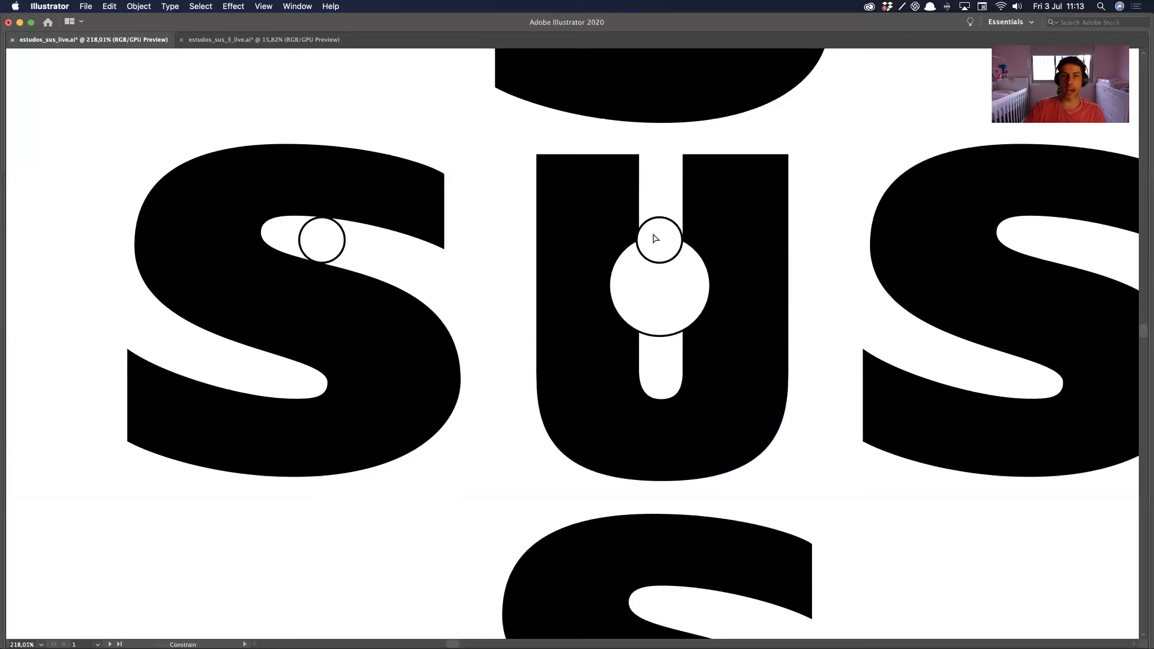
# Step: Delete both circles from the U and examine the narrowed letter within the whole cross
pyautogui.press('Delete')
pyautogui.click(653, 233)
pyautogui.press('Delete')
pyautogui.press('space')
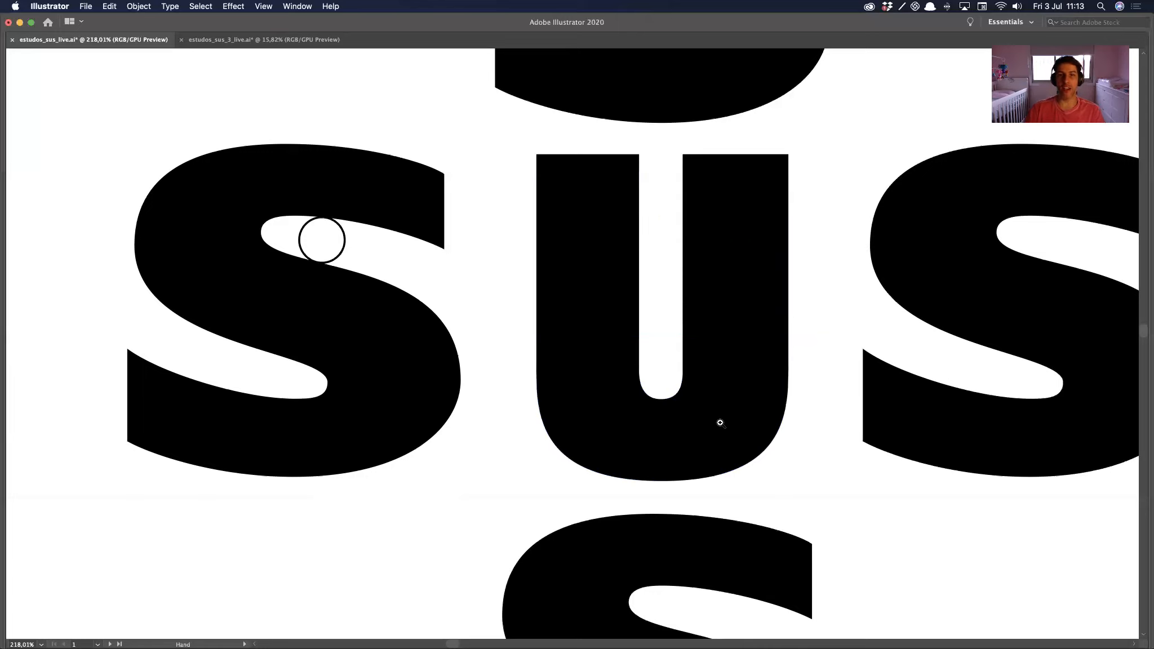
pyautogui.keyDown('alt'); pyautogui.keyDown('super'); pyautogui.click(720, 423); pyautogui.keyUp('super'); pyautogui.keyUp('alt')
pyautogui.keyDown('alt'); pyautogui.keyDown('super'); pyautogui.click(721, 422); pyautogui.keyUp('super'); pyautogui.keyUp('alt')
pyautogui.keyDown('alt'); pyautogui.keyDown('super'); pyautogui.click(721, 423); pyautogui.keyUp('super'); pyautogui.keyUp('alt')
pyautogui.moveTo(478, 333); pyautogui.dragTo(561, 521)
pyautogui.keyDown('alt'); pyautogui.keyDown('super'); pyautogui.click(543, 440); pyautogui.keyUp('super'); pyautogui.keyUp('alt')
pyautogui.keyDown('alt'); pyautogui.keyDown('super'); pyautogui.click(543, 440); pyautogui.keyUp('super'); pyautogui.keyUp('alt')
pyautogui.keyDown('alt'); pyautogui.keyDown('super'); pyautogui.click(542, 440); pyautogui.keyUp('super'); pyautogui.keyUp('alt')
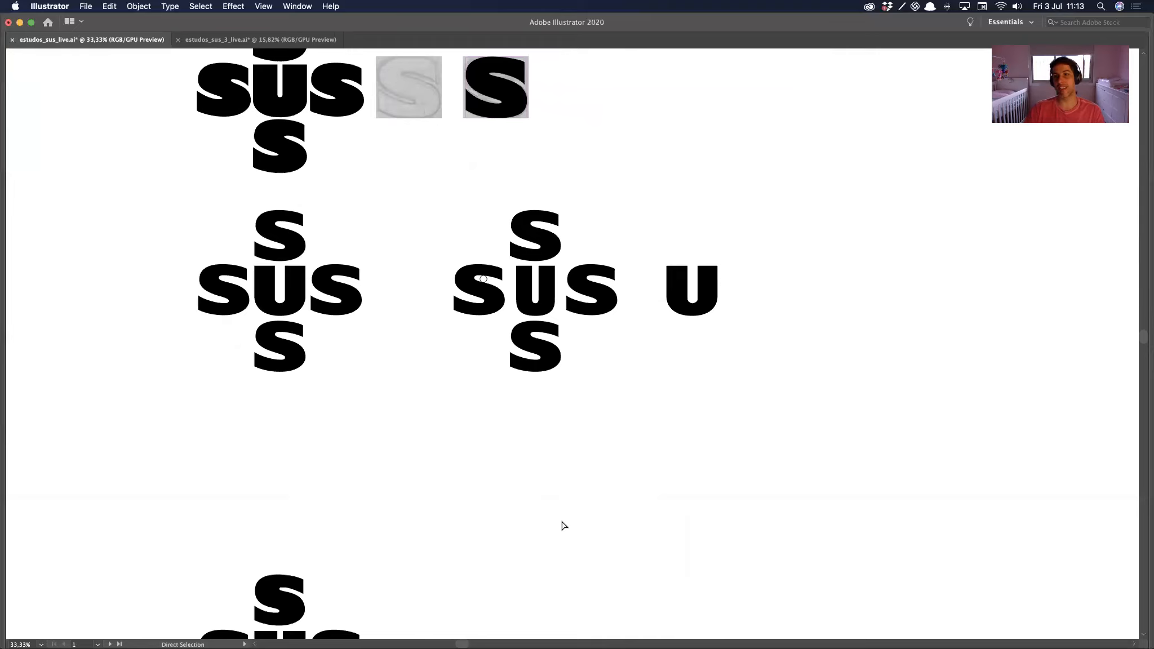
# Step: Undo the circle deletions, the U's stem adjustments and the copy of the small circle
pyautogui.press('super+z')
pyautogui.press('super+z')
pyautogui.press('super+z')
pyautogui.press('super+z')
pyautogui.press('super+z')
pyautogui.press('super+z')
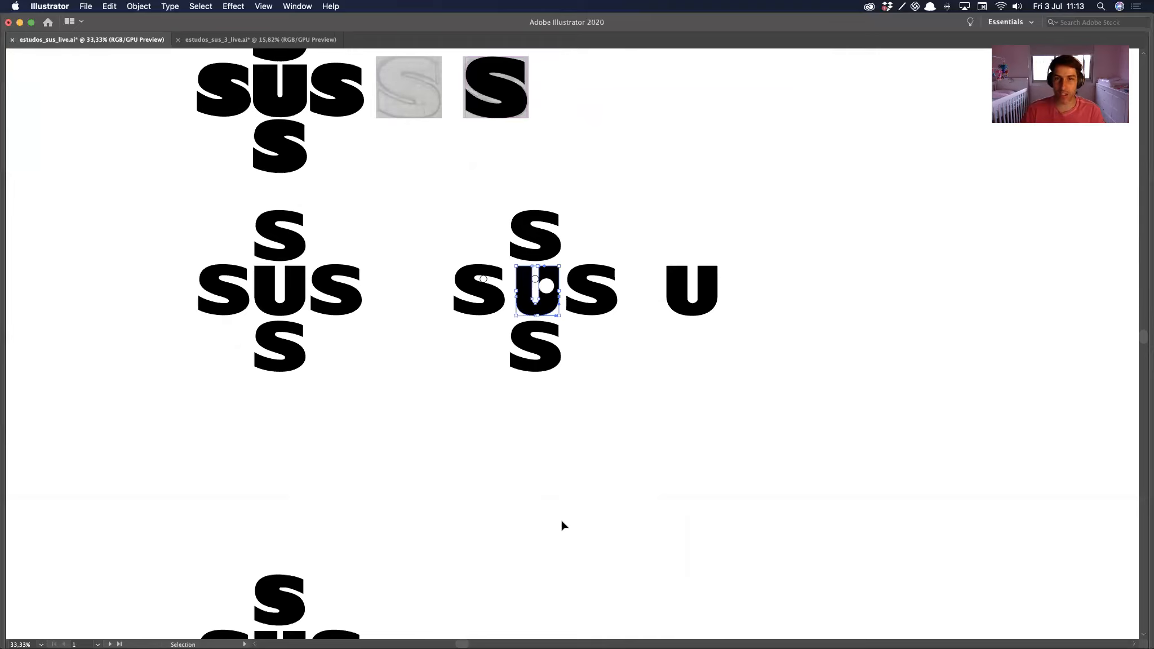
pyautogui.press('super+z')
pyautogui.press('super+z')
pyautogui.press('super+z')
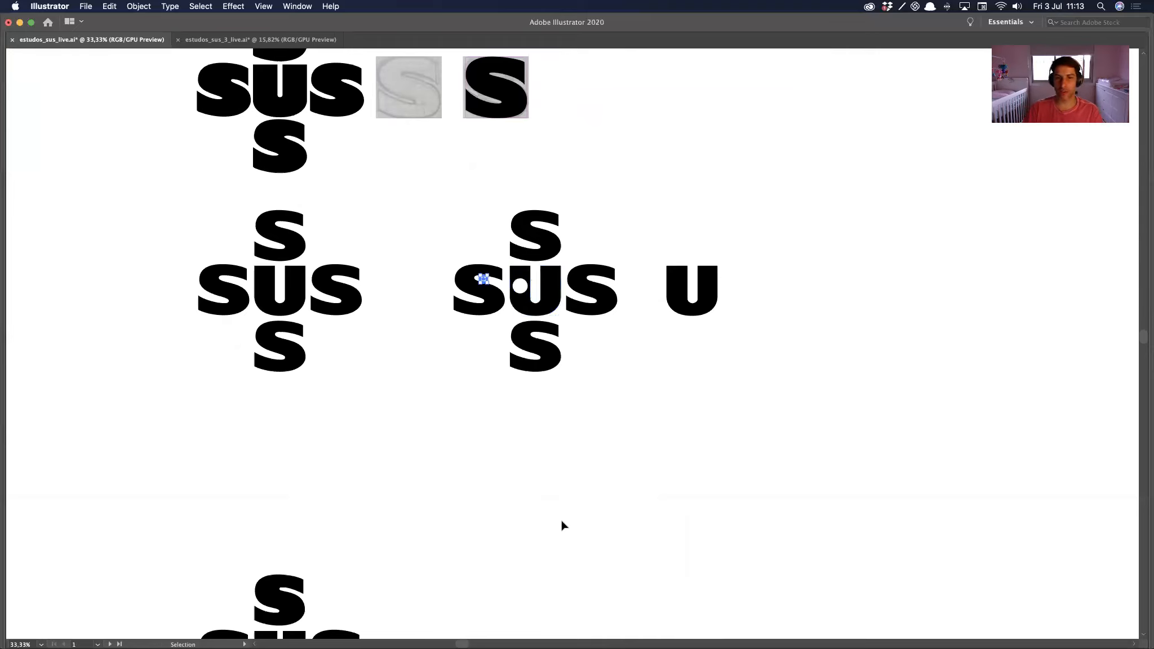
# Step: Delete the measuring circles from the U and the left S of the cross
pyautogui.click(522, 287)
pyautogui.press('Delete')
pyautogui.keyDown('super'); pyautogui.click(486, 306); pyautogui.keyUp('super')
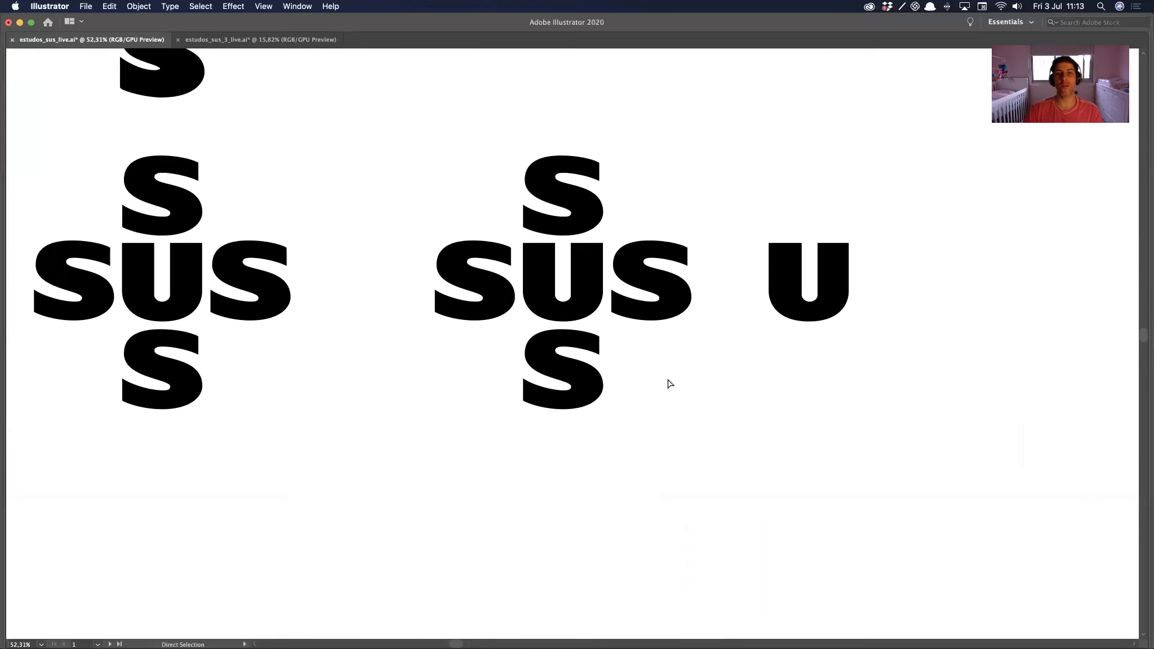
# Step: Widen the cross's U counter by nudging its left inner points three steps left and its right inner points three steps right
pyautogui.moveTo(524, 262); pyautogui.dragTo(580, 301)
pyautogui.moveTo(601, 233); pyautogui.dragTo(625, 385)
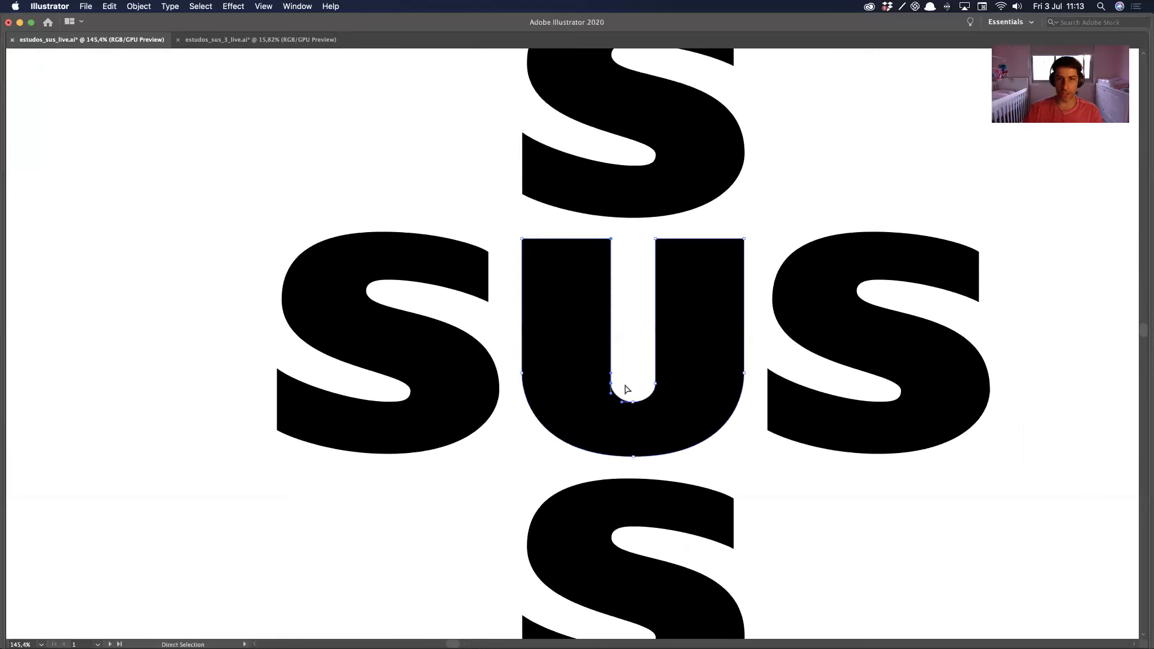
pyautogui.press('Left')
pyautogui.press('Left')
pyautogui.press('Left')
pyautogui.moveTo(631, 234); pyautogui.dragTo(752, 402)
pyautogui.press('Right')
pyautogui.press('Right')
pyautogui.press('Right')
# Step: Scale the handles at the base of the U's counter horizontally to make the inner curve squarer
pyautogui.press('super+shift+a')
pyautogui.moveTo(727, 391); pyautogui.dragTo(752, 475)
pyautogui.press('s')
pyautogui.moveTo(759, 399); pyautogui.dragTo(786, 399)
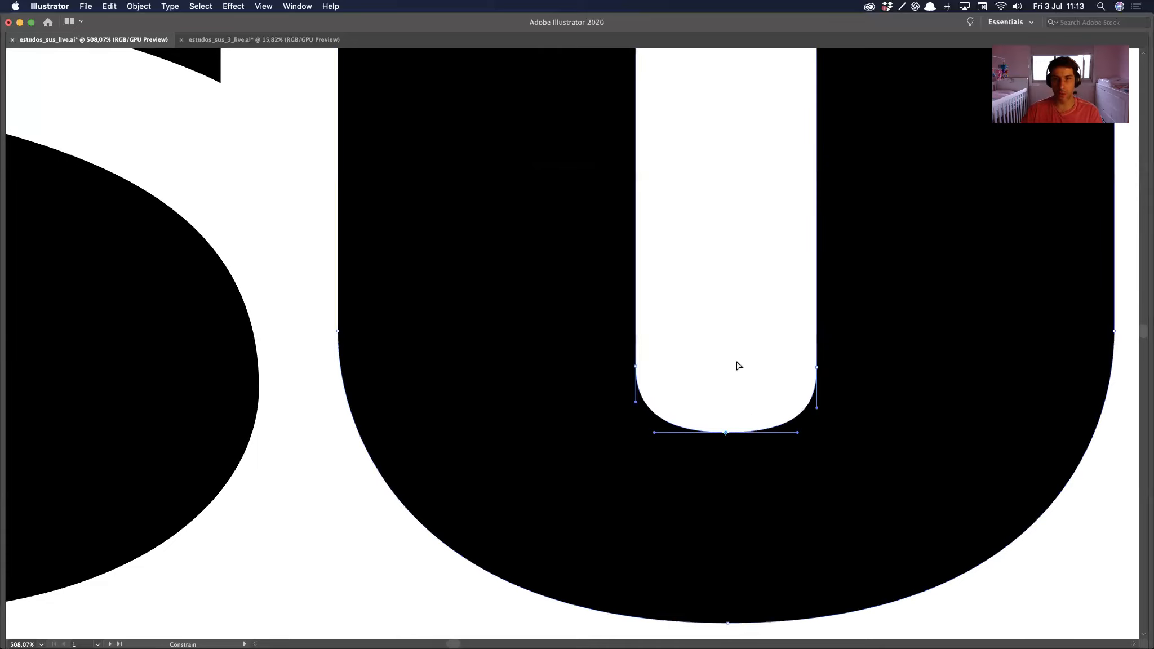
pyautogui.keyDown('alt'); pyautogui.keyDown('super'); pyautogui.click(595, 439); pyautogui.keyUp('super'); pyautogui.keyUp('alt')
pyautogui.keyDown('alt'); pyautogui.keyDown('super'); pyautogui.click(594, 438); pyautogui.keyUp('super'); pyautogui.keyUp('alt')
pyautogui.moveTo(473, 463); pyautogui.dragTo(397, 531)
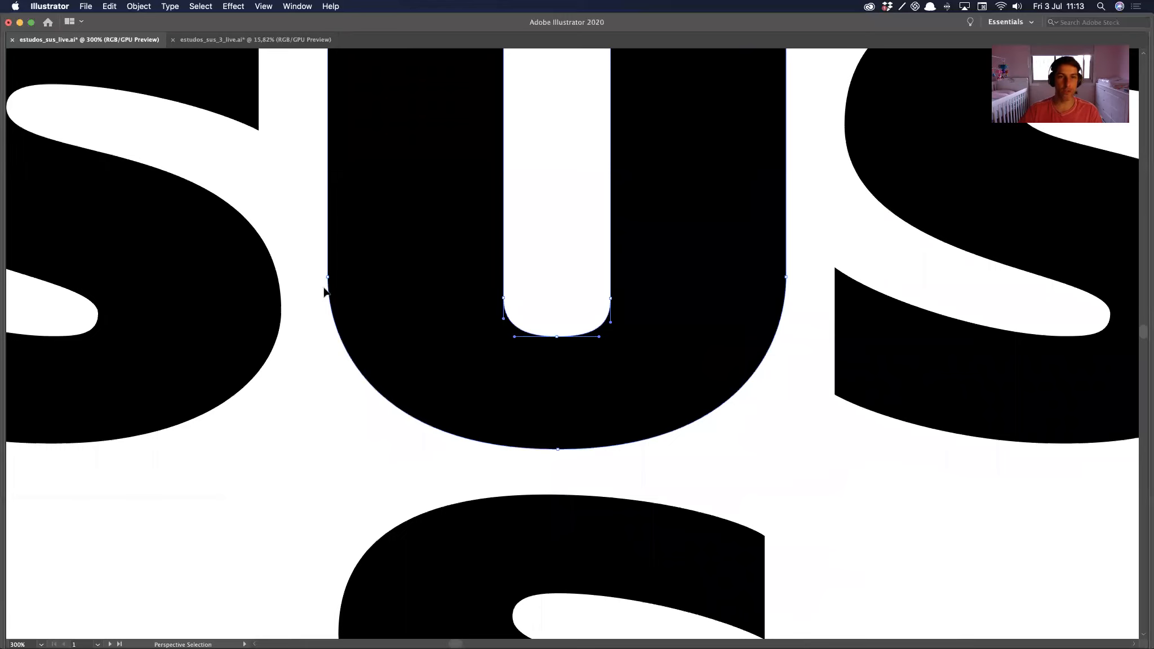
pyautogui.keyDown('super'); pyautogui.click(768, 395); pyautogui.keyUp('super')
pyautogui.keyDown('alt'); pyautogui.keyDown('super'); pyautogui.click(672, 369); pyautogui.keyUp('super'); pyautogui.keyUp('alt')
pyautogui.keyDown('alt'); pyautogui.keyDown('super'); pyautogui.click(672, 369); pyautogui.keyUp('super'); pyautogui.keyUp('alt')
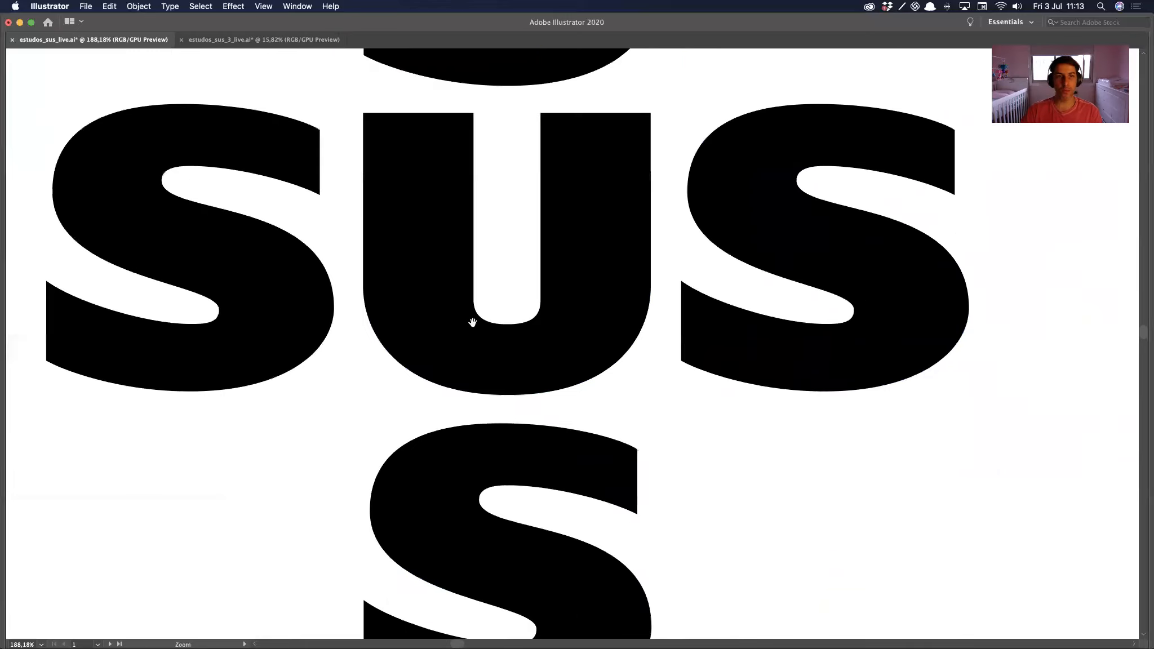
# Step: Slightly scale the outer side curve points of the U to refine its bowl
pyautogui.moveTo(472, 322); pyautogui.dragTo(495, 356)
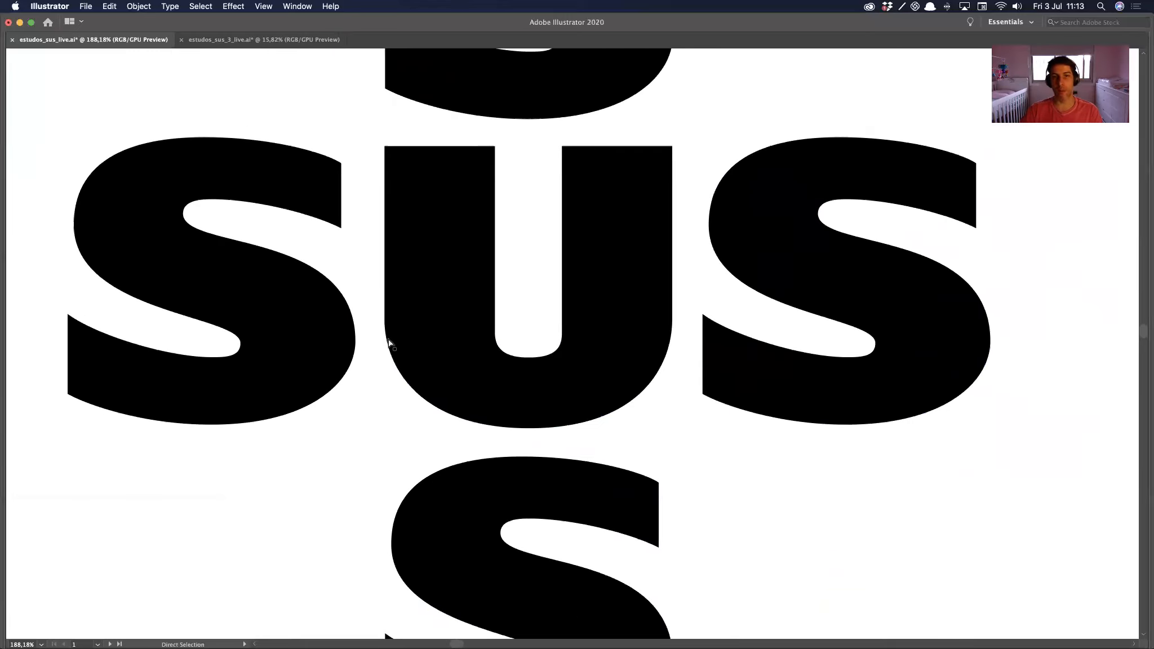
pyautogui.keyDown('super'); pyautogui.click(383, 326); pyautogui.keyUp('super')
pyautogui.click(388, 327)
pyautogui.press('super+shift+a')
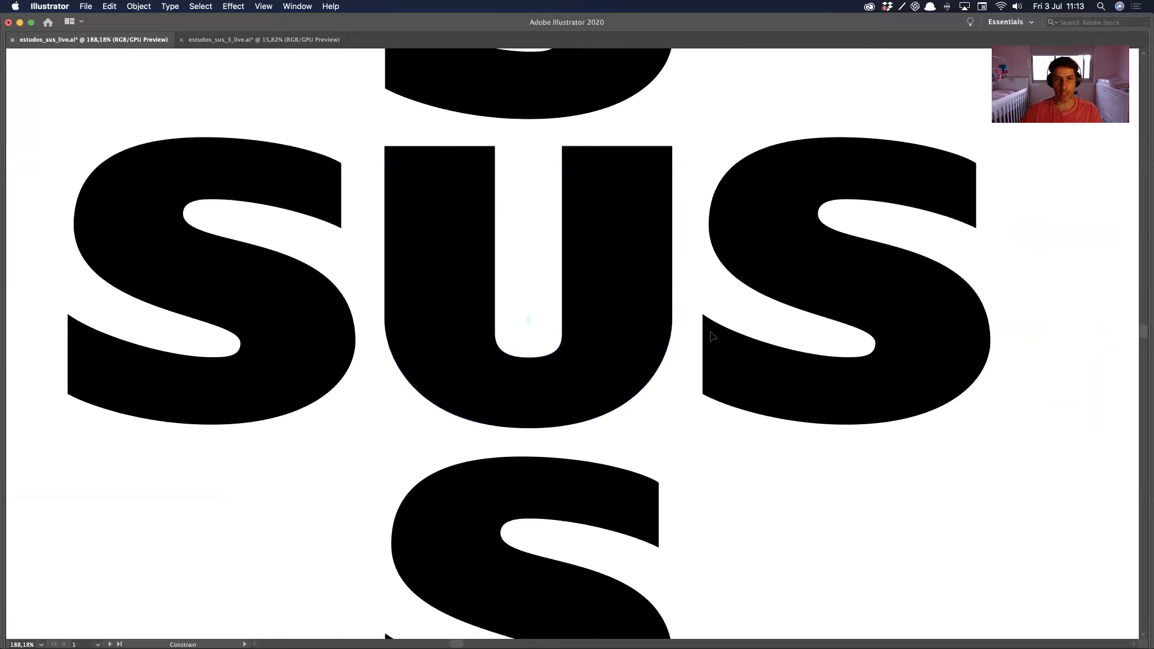
pyautogui.moveTo(710, 347); pyautogui.dragTo(710, 350)
pyautogui.press('v')
# Step: Compare the adjusted cross with the other studies and examine the blocky rounded SUS cross
pyautogui.keyDown('alt'); pyautogui.keyDown('super'); pyautogui.click(551, 257); pyautogui.keyUp('super'); pyautogui.keyUp('alt')
pyautogui.keyDown('alt'); pyautogui.keyDown('super'); pyautogui.click(551, 256); pyautogui.keyUp('super'); pyautogui.keyUp('alt')
pyautogui.keyDown('alt'); pyautogui.keyDown('super'); pyautogui.click(551, 258); pyautogui.keyUp('super'); pyautogui.keyUp('alt')
pyautogui.keyDown('alt'); pyautogui.keyDown('super'); pyautogui.click(552, 262); pyautogui.keyUp('super'); pyautogui.keyUp('alt')
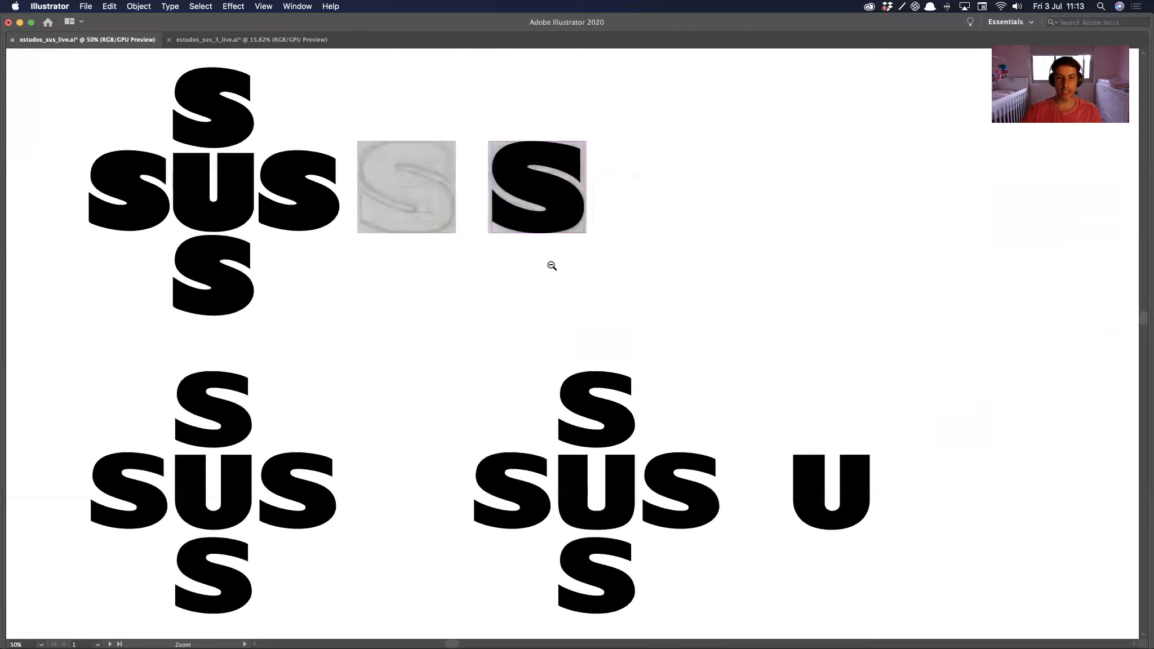
pyautogui.keyDown('alt'); pyautogui.keyDown('super'); pyautogui.click(552, 265); pyautogui.keyUp('super'); pyautogui.keyUp('alt')
pyautogui.keyDown('alt'); pyautogui.keyDown('super'); pyautogui.click(559, 274); pyautogui.keyUp('super'); pyautogui.keyUp('alt')
pyautogui.keyDown('alt'); pyautogui.keyDown('super'); pyautogui.click(688, 282); pyautogui.keyUp('super'); pyautogui.keyUp('alt')
pyautogui.moveTo(582, 283); pyautogui.dragTo(679, 597)
pyautogui.moveTo(526, 204); pyautogui.dragTo(686, 364)
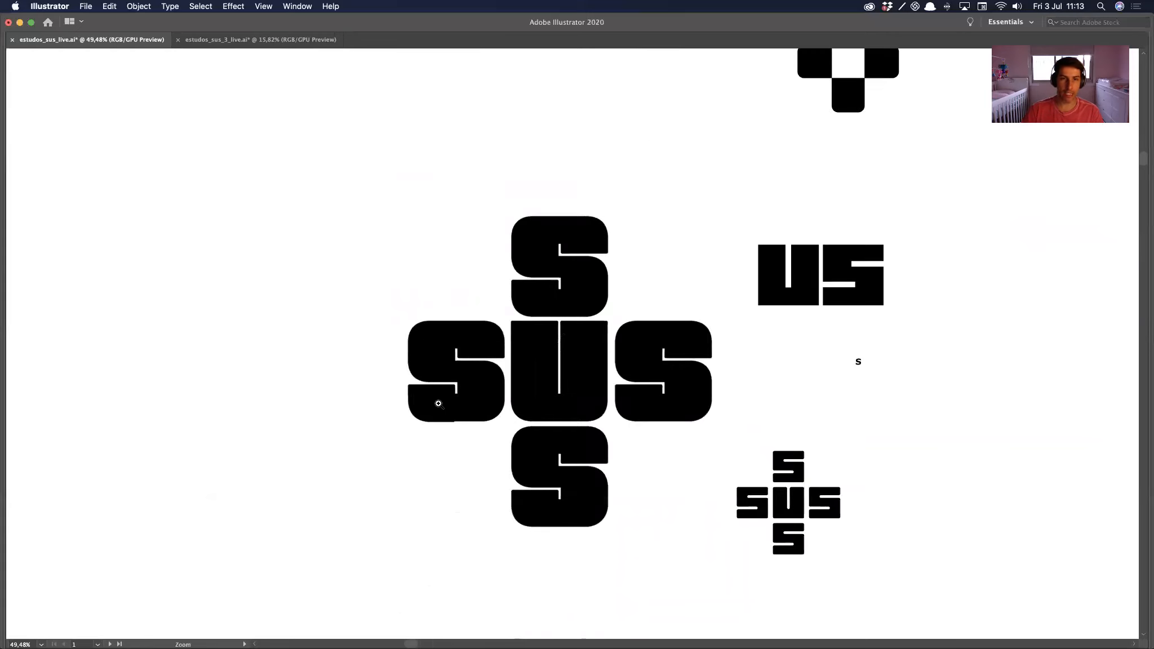
pyautogui.moveTo(438, 403); pyautogui.dragTo(507, 403)
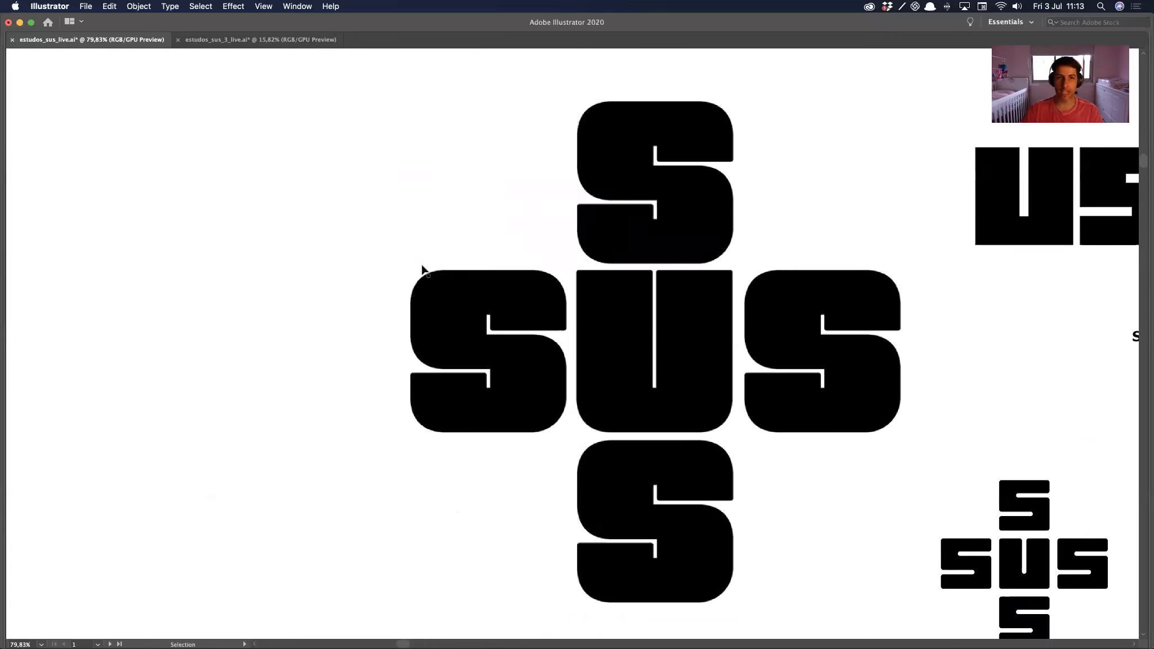
pyautogui.keyDown('alt'); pyautogui.keyDown('super'); pyautogui.click(619, 448); pyautogui.keyUp('super'); pyautogui.keyUp('alt')
pyautogui.moveTo(684, 381); pyautogui.dragTo(689, 310)
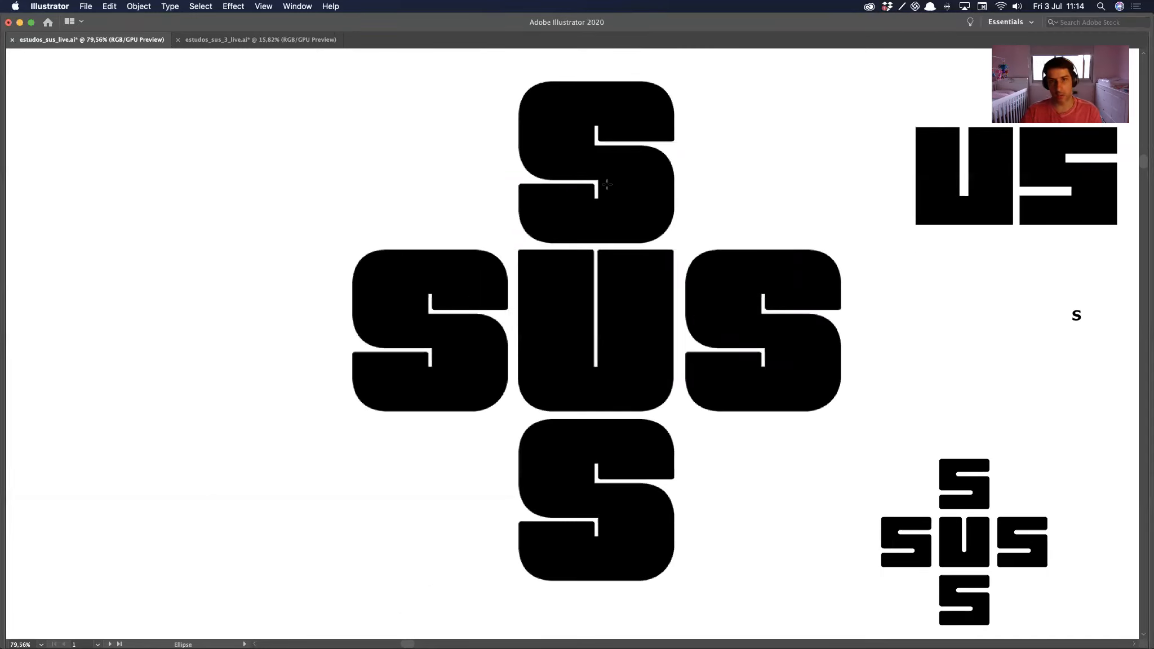
# Step: Draw a measuring circle on the blocky cross's letters and try the default colours on it
pyautogui.moveTo(671, 210); pyautogui.dragTo(652, 321)
pyautogui.press('v')
pyautogui.press('a')
pyautogui.press('d')
pyautogui.press('v')
pyautogui.keyDown('shift'); pyautogui.click(653, 201); pyautogui.keyUp('shift')
pyautogui.press('super+x')
pyautogui.press('super+z')
pyautogui.press('super+x')
# Step: Examine the blocky SUS cross in relation to the neighbouring lettering studies
pyautogui.moveTo(724, 442); pyautogui.dragTo(473, 408)
pyautogui.moveTo(532, 385); pyautogui.dragTo(504, 480)
pyautogui.moveTo(425, 423); pyautogui.dragTo(434, 313)
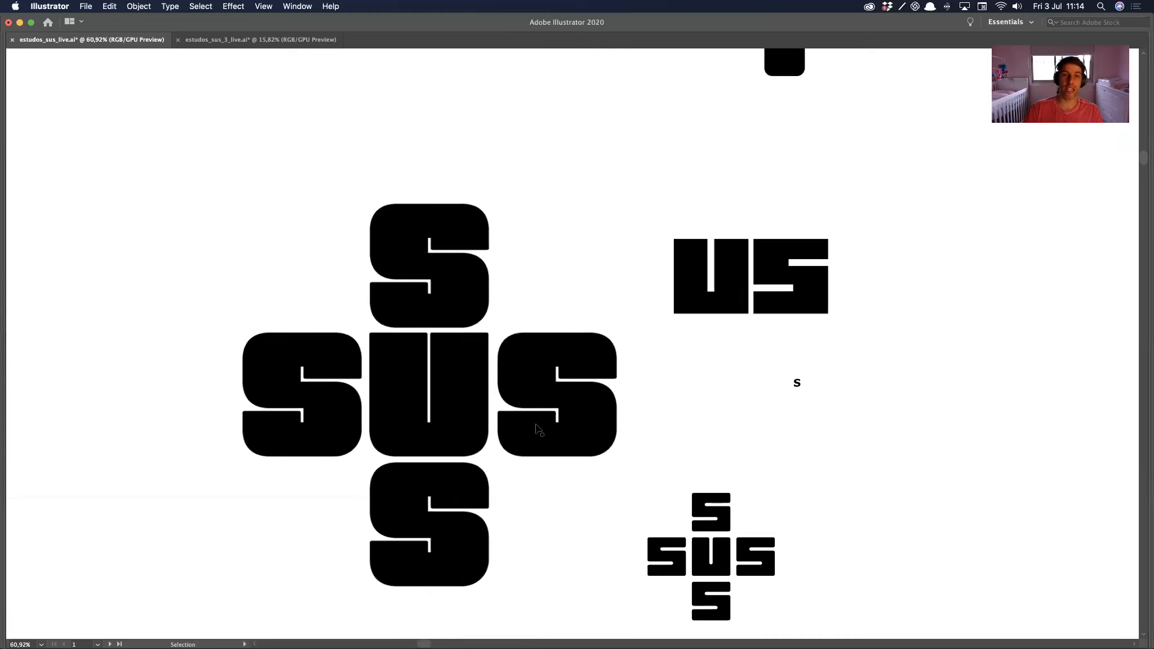
pyautogui.moveTo(559, 466); pyautogui.dragTo(518, 459)
pyautogui.moveTo(536, 564); pyautogui.dragTo(518, 400)
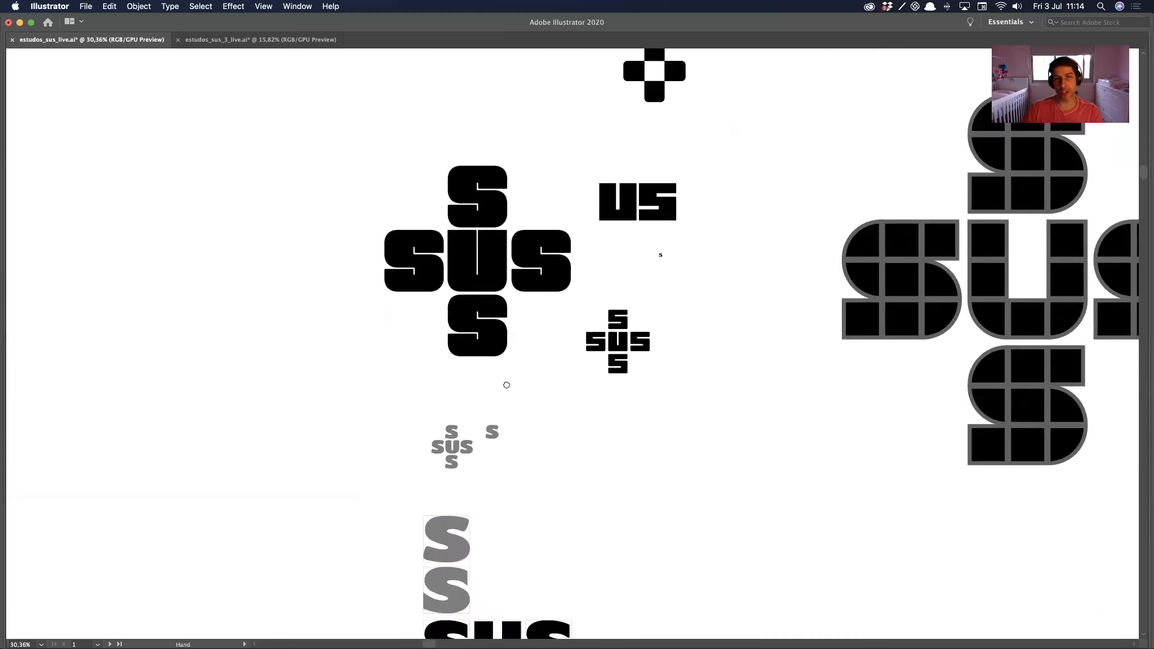
pyautogui.moveTo(642, 631); pyautogui.dragTo(505, 384)
pyautogui.moveTo(532, 431); pyautogui.dragTo(320, 145)
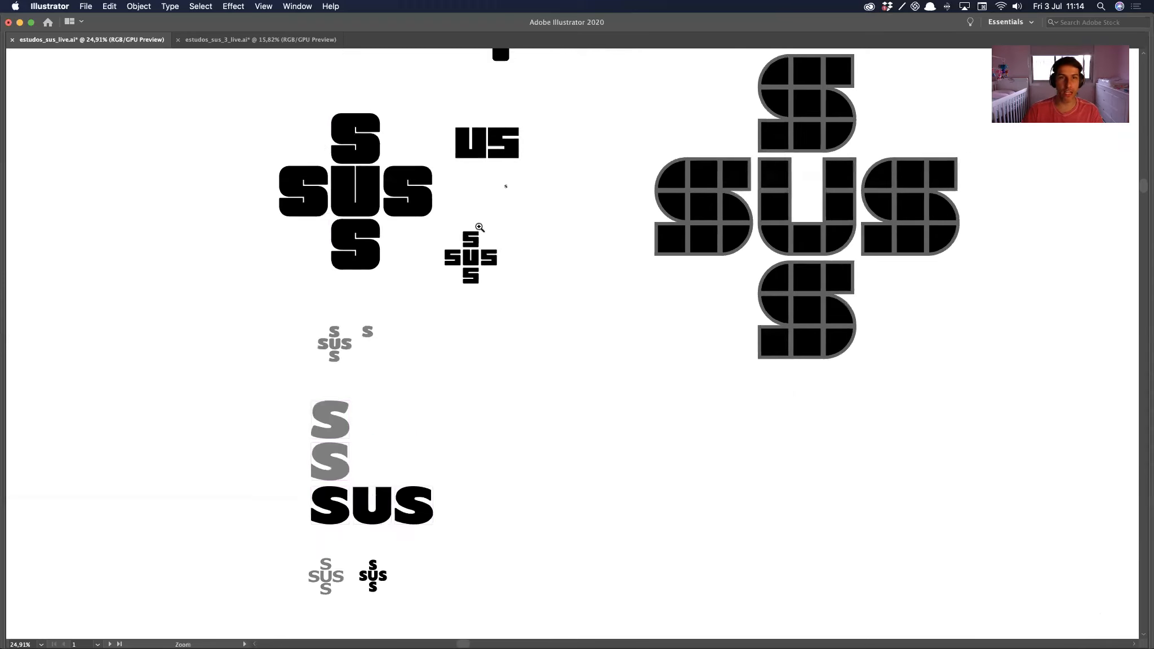
# Step: Nudge the right and left S of the blocky cross closer to its central U
pyautogui.moveTo(480, 227); pyautogui.dragTo(490, 259)
pyautogui.hotkey('shift', 'Left')
pyautogui.hotkey('shift', 'Left')
pyautogui.hotkey('shift', 'Right')
pyautogui.click(276, 224)
pyautogui.hotkey('shift', 'Right')
pyautogui.hotkey('shift', 'Right')
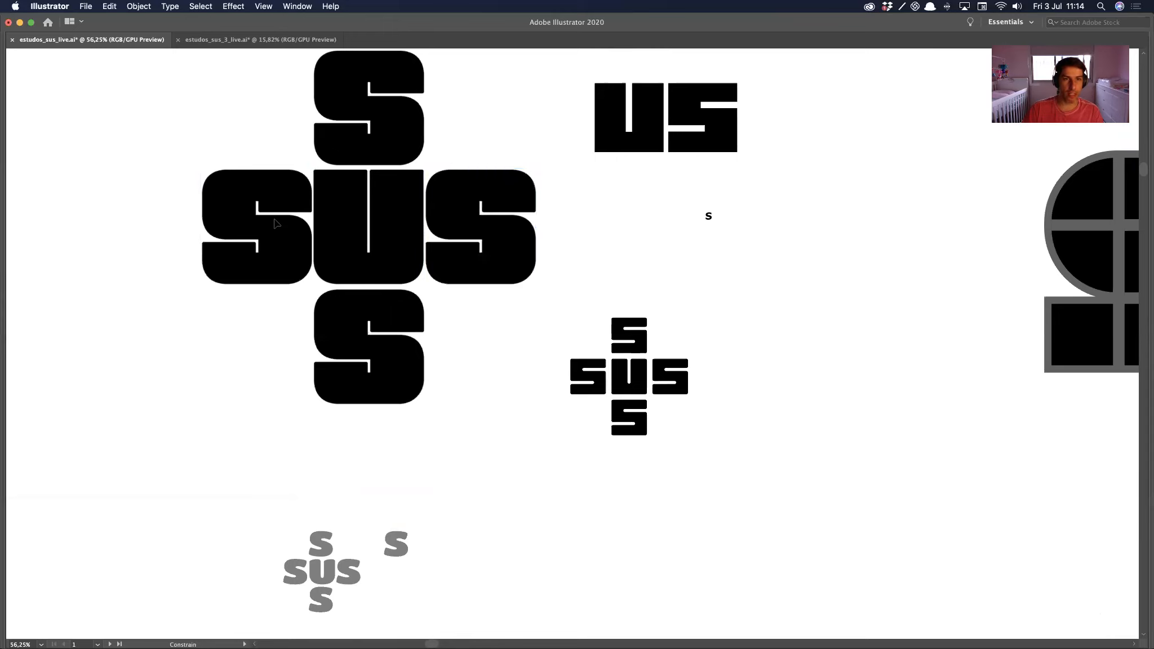
# Step: Nudge the top S of the blocky cross down close to the U
pyautogui.click(328, 122)
pyautogui.hotkey('shift', 'Down')
pyautogui.hotkey('shift', 'Down')
pyautogui.hotkey('shift', 'Up')
pyautogui.press('Up')
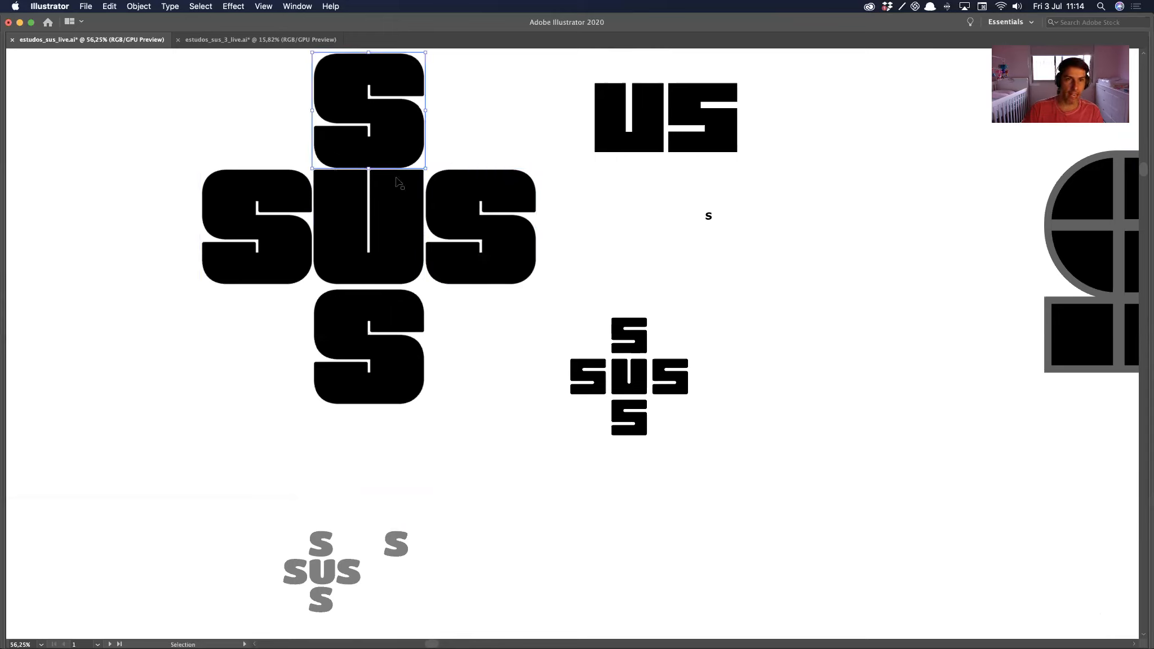
# Step: Nudge the bottom S of the blocky cross up close to the U and deselect it
pyautogui.moveTo(330, 320); pyautogui.dragTo(329, 317)
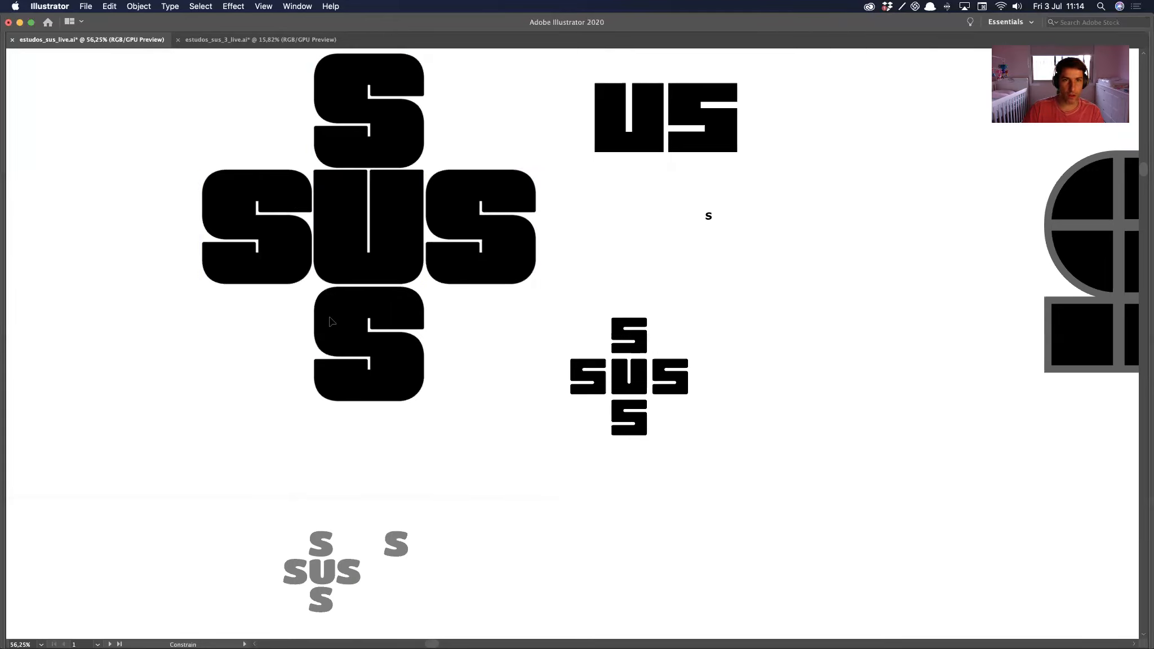
pyautogui.press('Up')
pyautogui.press('Up')
pyautogui.press('Down')
pyautogui.click(253, 333)
# Step: Inspect the tightened letter spacing of the blocky cross at both small and large size
pyautogui.moveTo(502, 346); pyautogui.dragTo(304, 340)
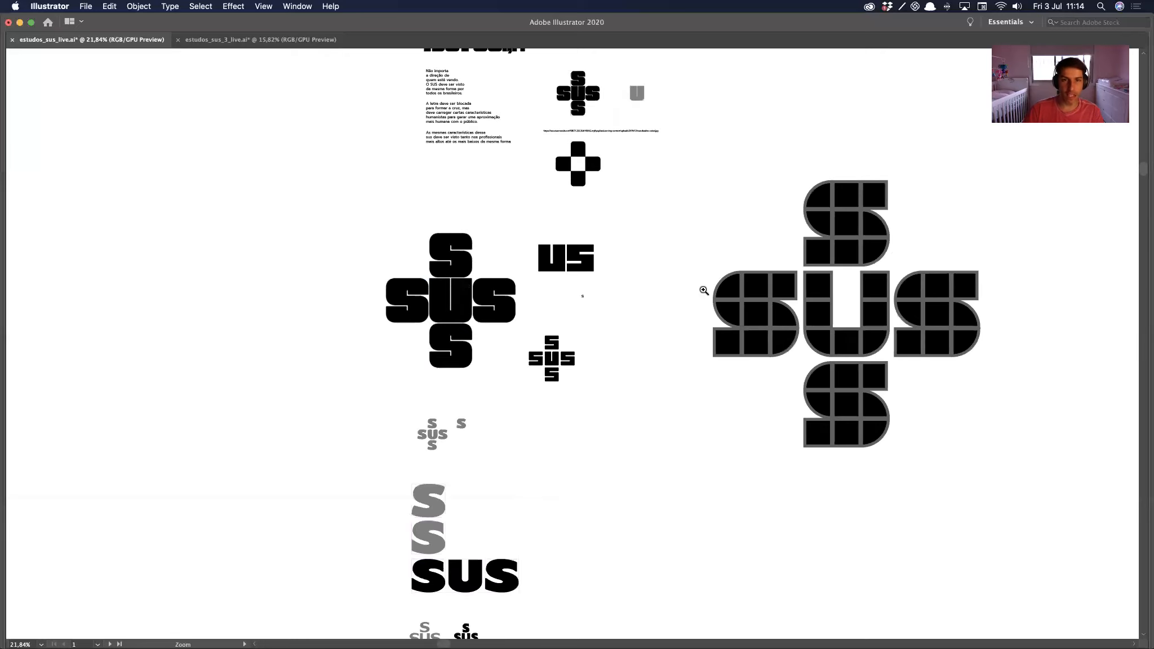
pyautogui.moveTo(469, 287); pyautogui.dragTo(586, 318)
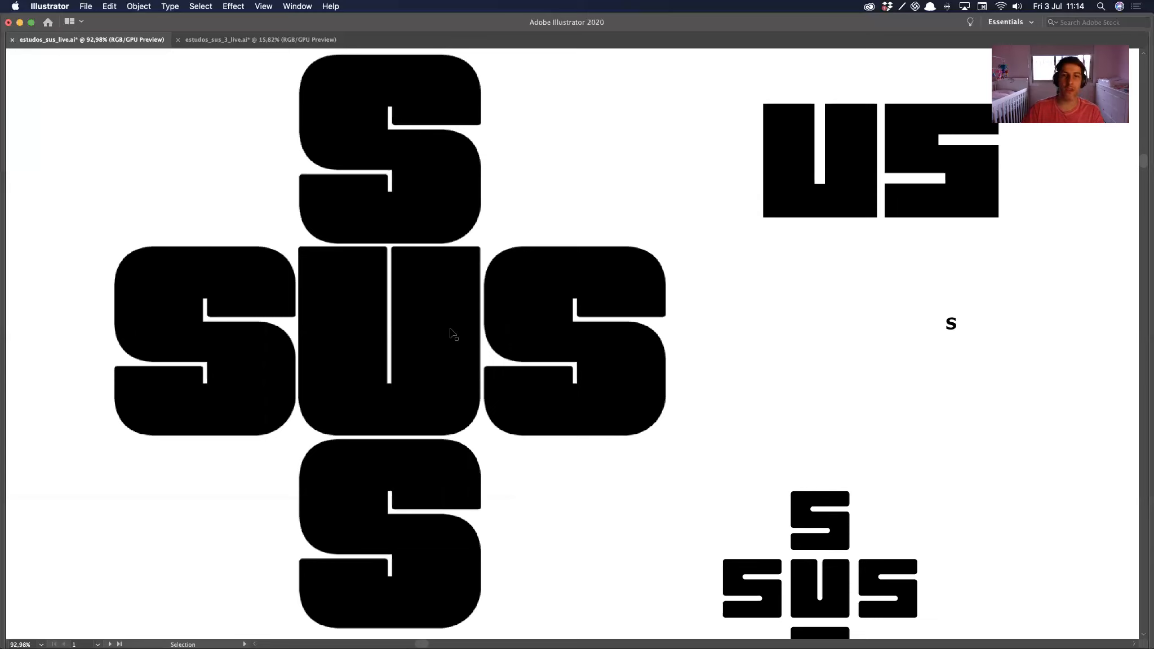
pyautogui.moveTo(325, 351); pyautogui.dragTo(265, 347)
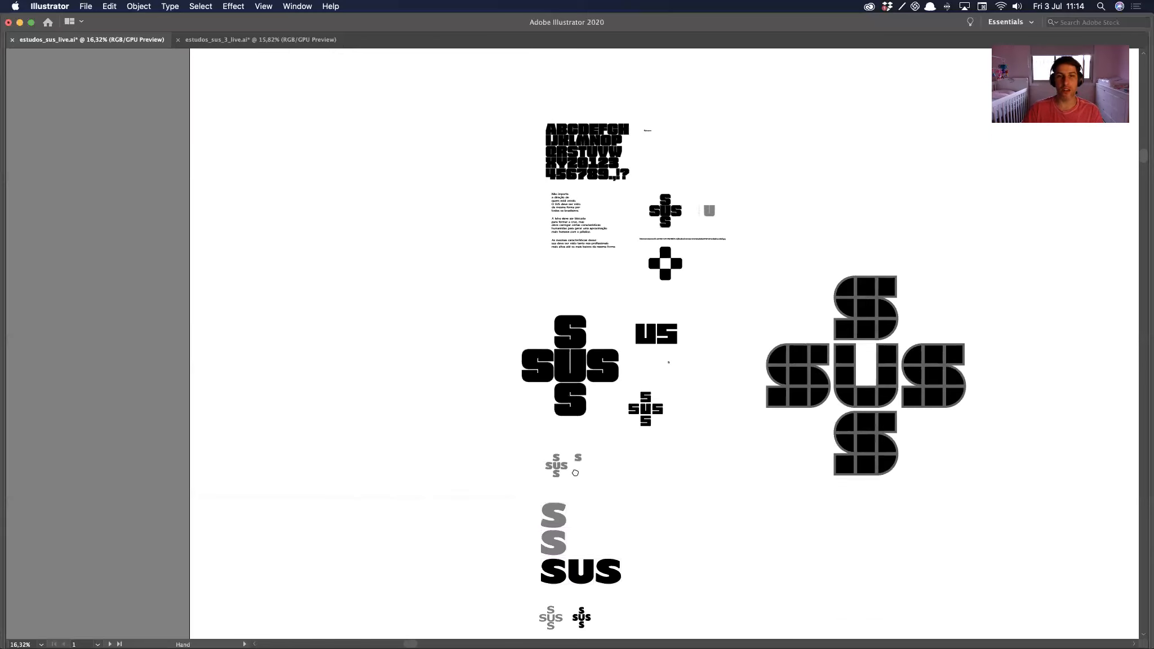
# Step: Survey the artboard's studies and examine the outlined and solid SUS crosses near the "!!!!" mark
pyautogui.hscroll(5, 574, 473)
pyautogui.scroll(-3, 575, 472)
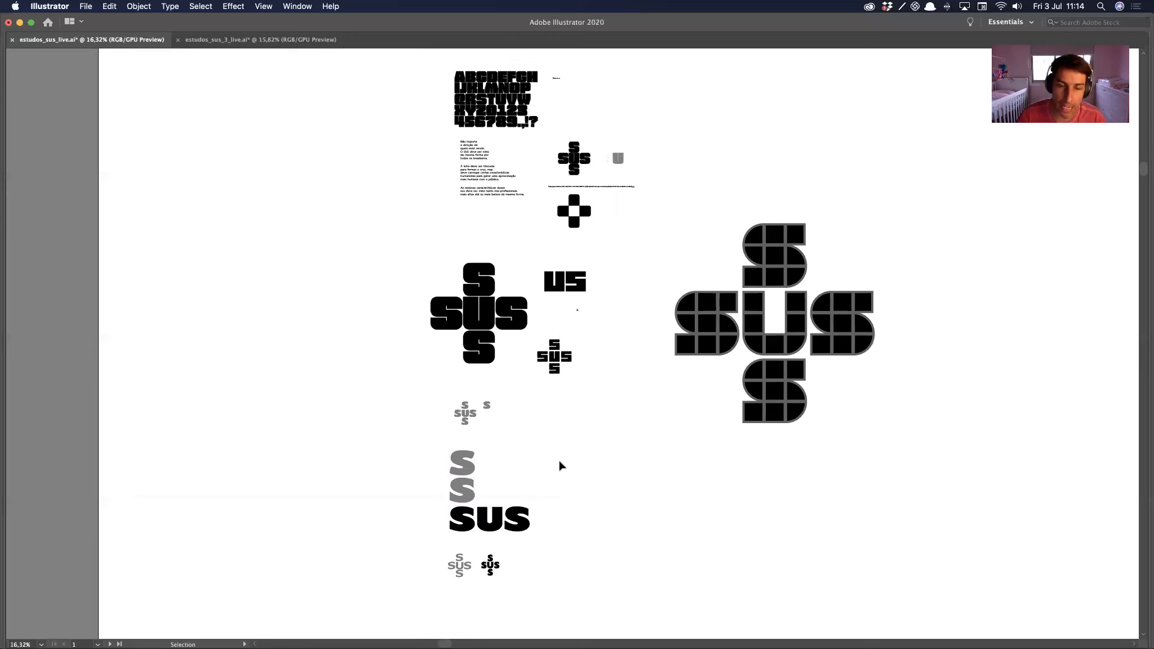
pyautogui.moveTo(601, 324); pyautogui.dragTo(454, 326)
pyautogui.moveTo(624, 387); pyautogui.dragTo(546, 387)
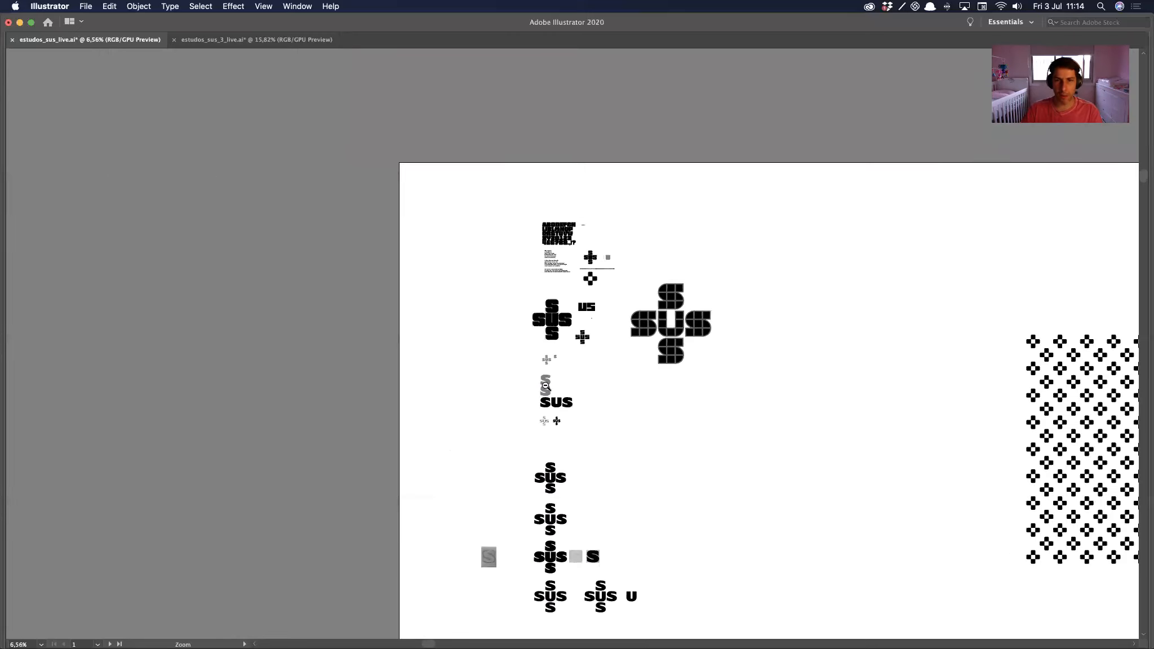
pyautogui.moveTo(652, 441); pyautogui.dragTo(557, 428)
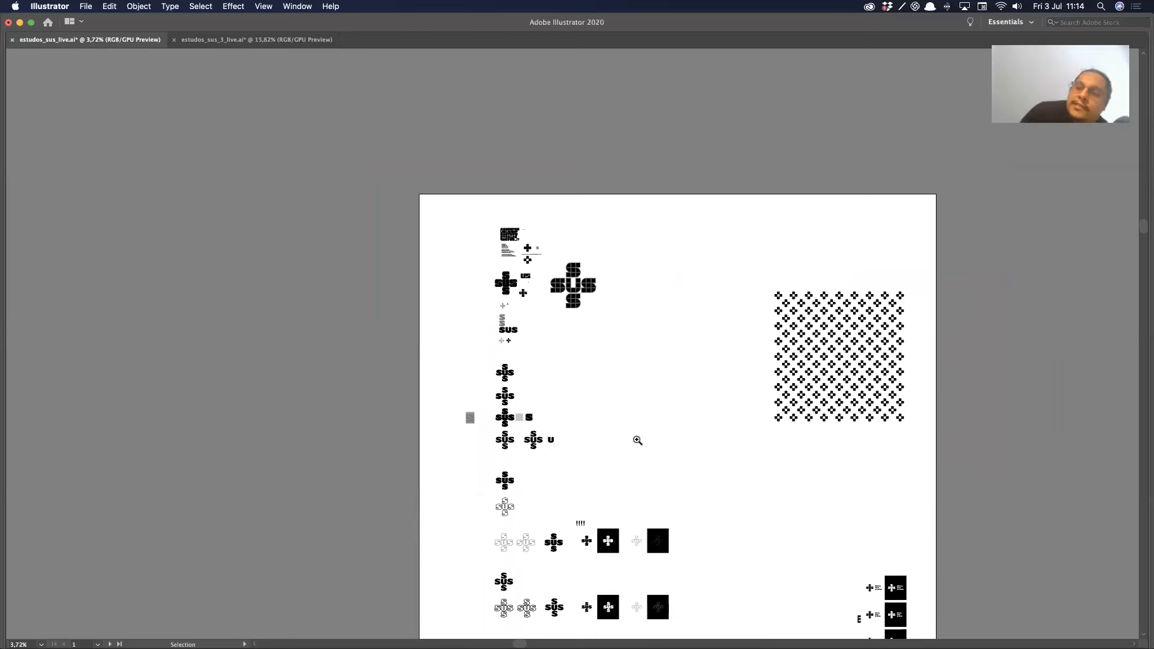
pyautogui.scroll(-8, 620, 439)
pyautogui.press('z')
pyautogui.moveTo(607, 358); pyautogui.dragTo(738, 355)
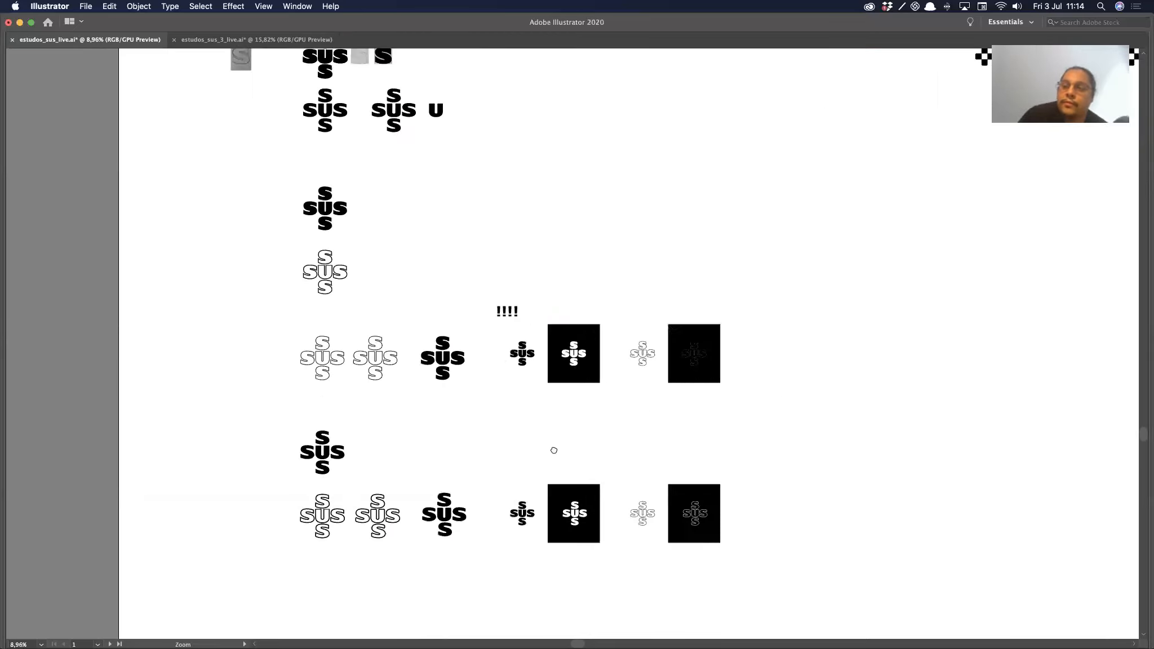
pyautogui.moveTo(553, 449); pyautogui.dragTo(605, 539)
pyautogui.moveTo(470, 452); pyautogui.dragTo(682, 432)
pyautogui.press('v')
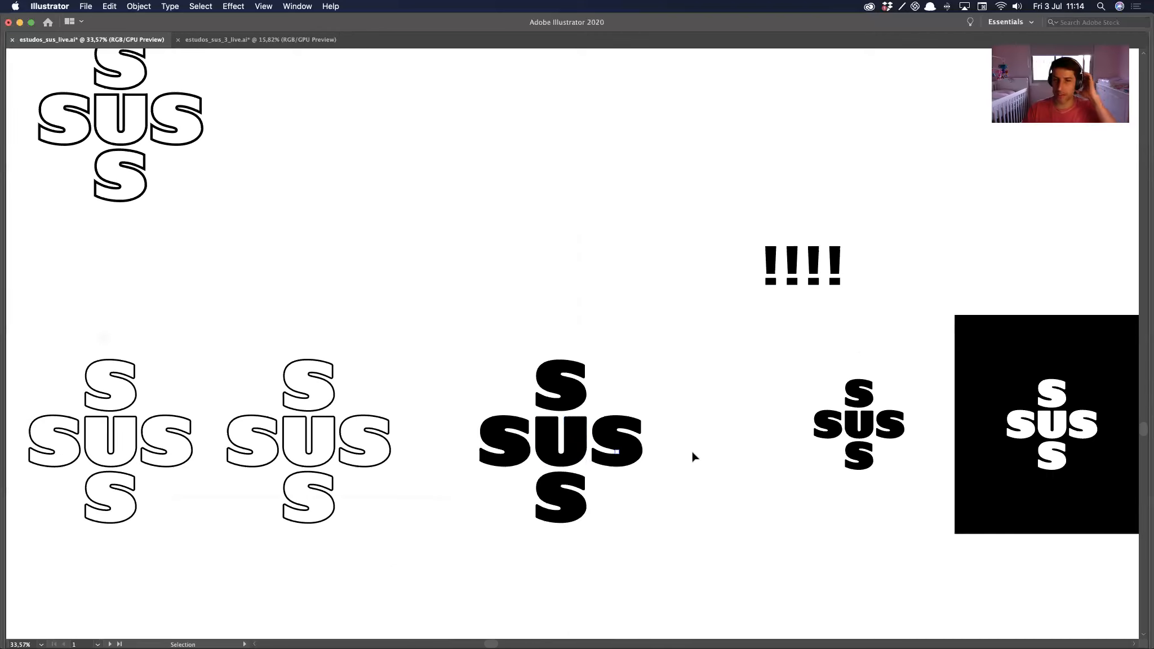
# Step: Examine the U's outline and the letter shapes of the rounded solid cross at both large and small size
pyautogui.moveTo(539, 476); pyautogui.dragTo(729, 398)
pyautogui.click(603, 415)
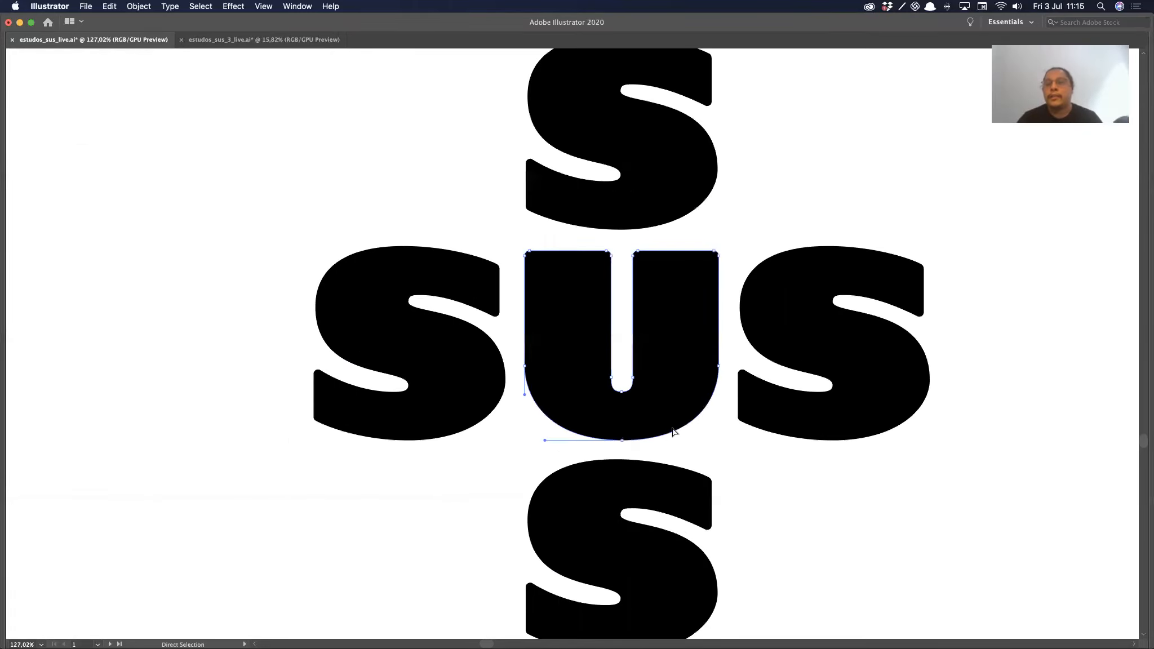
pyautogui.moveTo(736, 433); pyautogui.dragTo(748, 449)
pyautogui.keyDown('alt'); pyautogui.keyDown('super'); pyautogui.click(753, 466); pyautogui.keyUp('super'); pyautogui.keyUp('alt')
pyautogui.keyDown('alt'); pyautogui.keyDown('super'); pyautogui.click(754, 466); pyautogui.keyUp('super'); pyautogui.keyUp('alt')
pyautogui.keyDown('alt'); pyautogui.keyDown('super'); pyautogui.click(754, 467); pyautogui.keyUp('super'); pyautogui.keyUp('alt')
pyautogui.moveTo(662, 396); pyautogui.dragTo(688, 319)
pyautogui.keyDown('alt'); pyautogui.keyDown('super'); pyautogui.click(667, 381); pyautogui.keyUp('super'); pyautogui.keyUp('alt')
pyautogui.keyDown('alt'); pyautogui.keyDown('super'); pyautogui.click(667, 381); pyautogui.keyUp('super'); pyautogui.keyUp('alt')
pyautogui.moveTo(699, 396); pyautogui.dragTo(701, 199)
pyautogui.moveTo(534, 383); pyautogui.dragTo(576, 286)
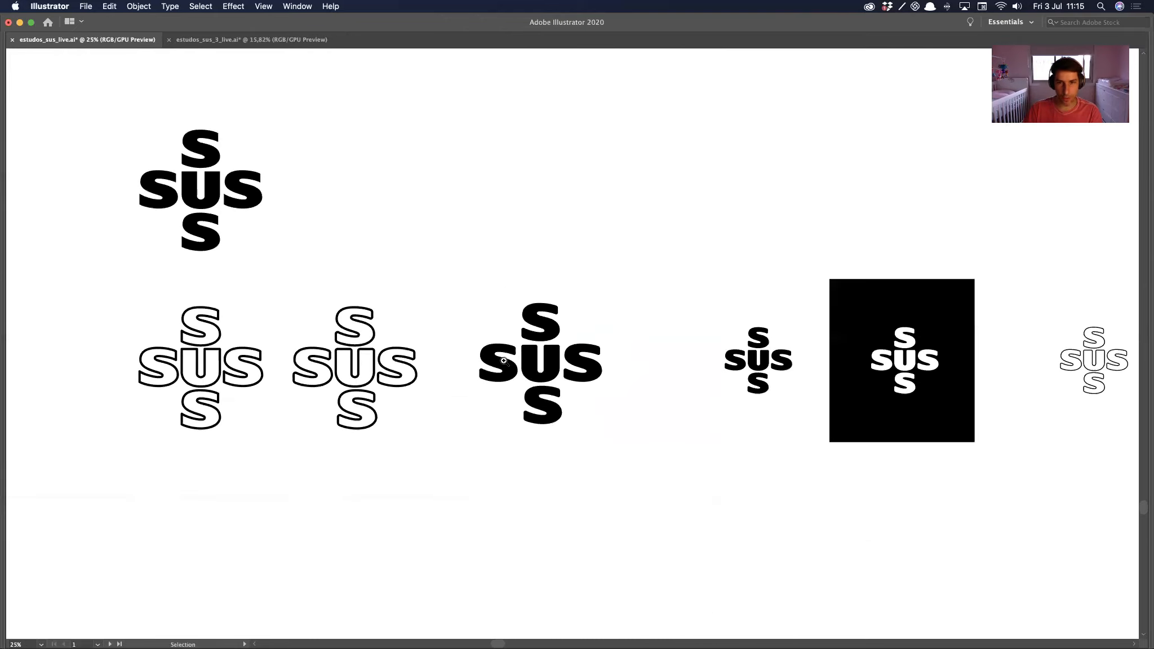
pyautogui.moveTo(532, 407); pyautogui.dragTo(341, 362)
pyautogui.moveTo(506, 360); pyautogui.dragTo(479, 390)
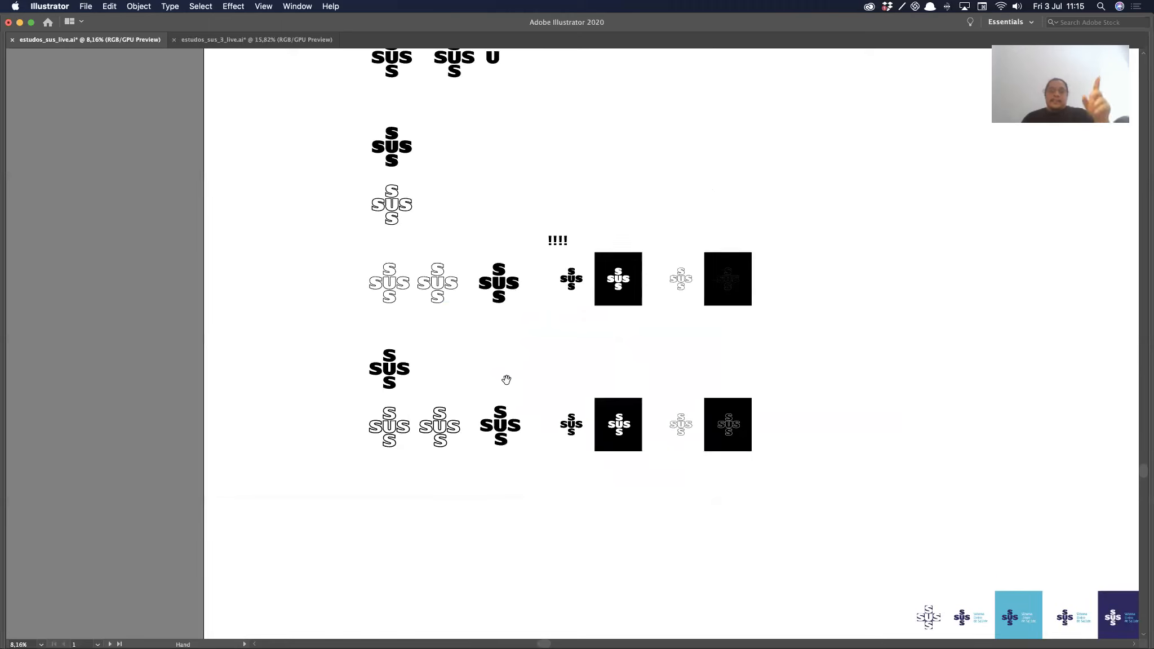
# Step: Bring an earlier square-cornered solid SUS cross into the open area above the "!!!!" mark
pyautogui.scroll(6, 515, 255)
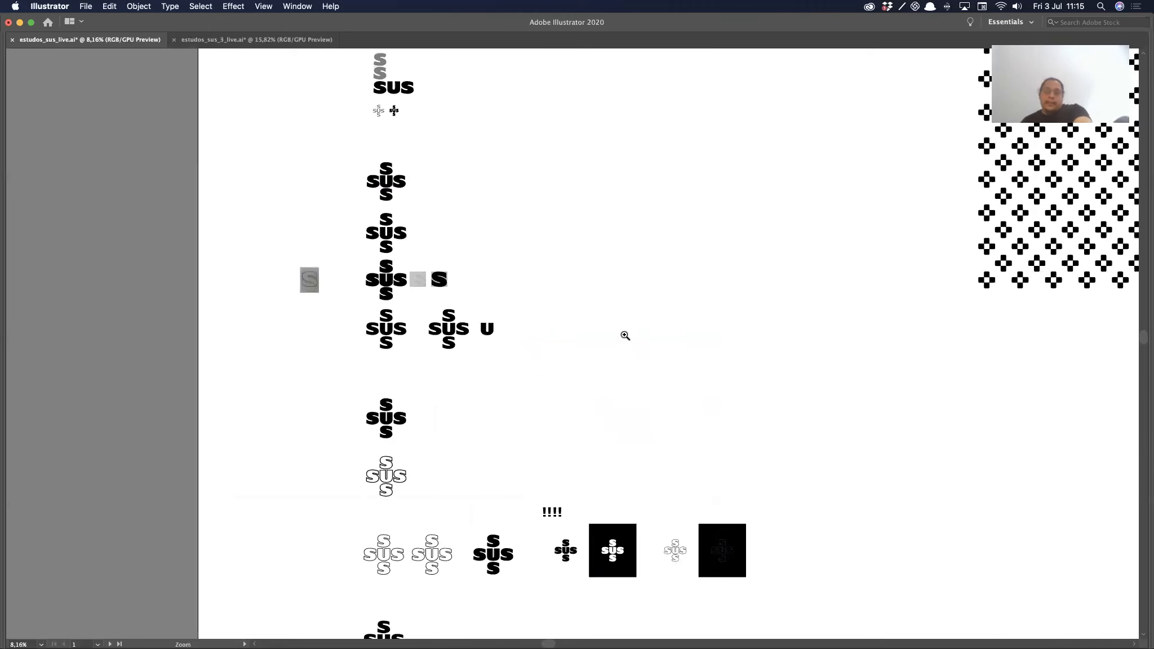
pyautogui.moveTo(625, 336); pyautogui.dragTo(721, 332)
pyautogui.moveTo(519, 294); pyautogui.dragTo(495, 339)
pyautogui.moveTo(624, 460); pyautogui.dragTo(611, 495)
pyautogui.click(470, 304)
pyautogui.click(535, 450)
pyautogui.moveTo(534, 451); pyautogui.dragTo(438, 437)
pyautogui.moveTo(528, 410); pyautogui.dragTo(731, 594)
pyautogui.moveTo(729, 596); pyautogui.dragTo(582, 267)
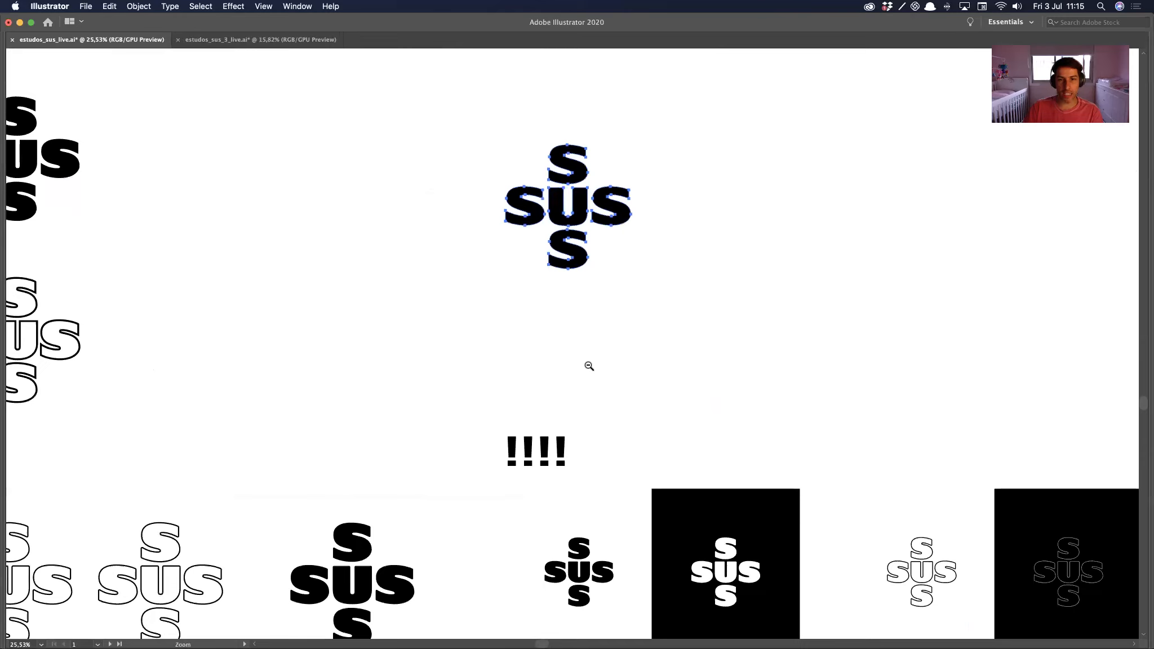
# Step: Move the square-cornered cross down beside the solid rounded cross in the lowest row and deselect it
pyautogui.scroll(-3, 589, 366)
pyautogui.keyDown('alt'); pyautogui.click(564, 297); pyautogui.keyUp('alt')
pyautogui.moveTo(550, 228); pyautogui.dragTo(419, 581)
pyautogui.moveTo(527, 557); pyautogui.dragTo(496, 393)
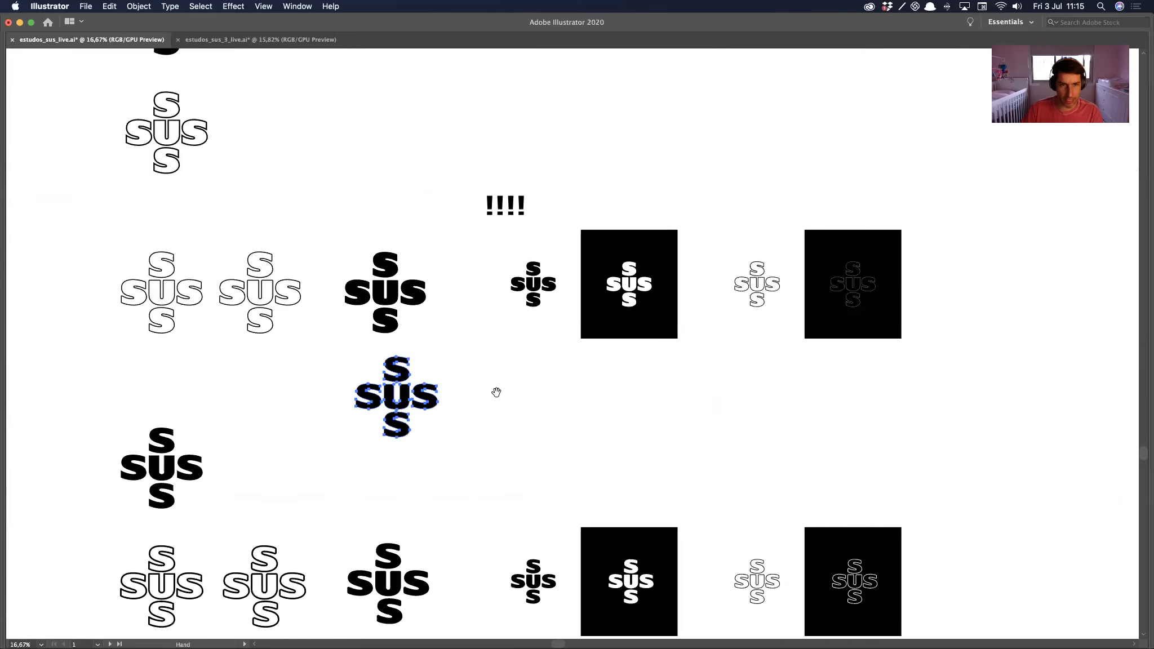
pyautogui.scroll(-5, 435, 317)
pyautogui.moveTo(423, 271); pyautogui.dragTo(465, 385)
pyautogui.click(464, 490)
# Step: Compare the square-cornered solid cross with the rounded one at several magnifications
pyautogui.moveTo(415, 439); pyautogui.dragTo(613, 366)
pyautogui.moveTo(565, 420); pyautogui.dragTo(583, 458)
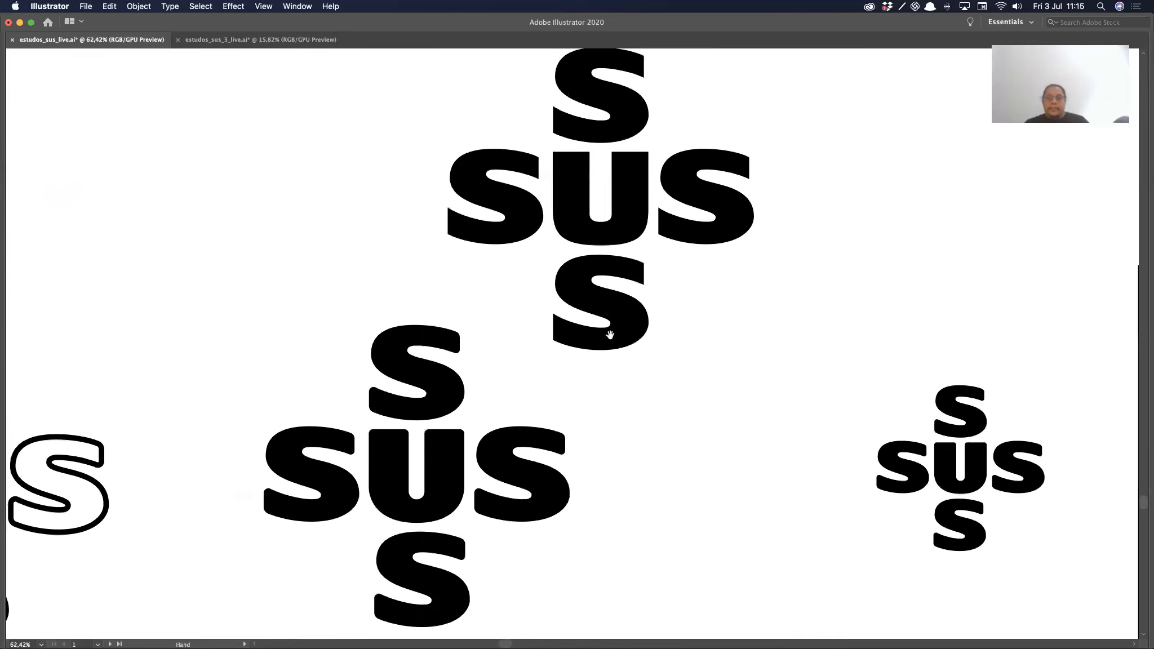
pyautogui.moveTo(620, 368); pyautogui.dragTo(679, 347)
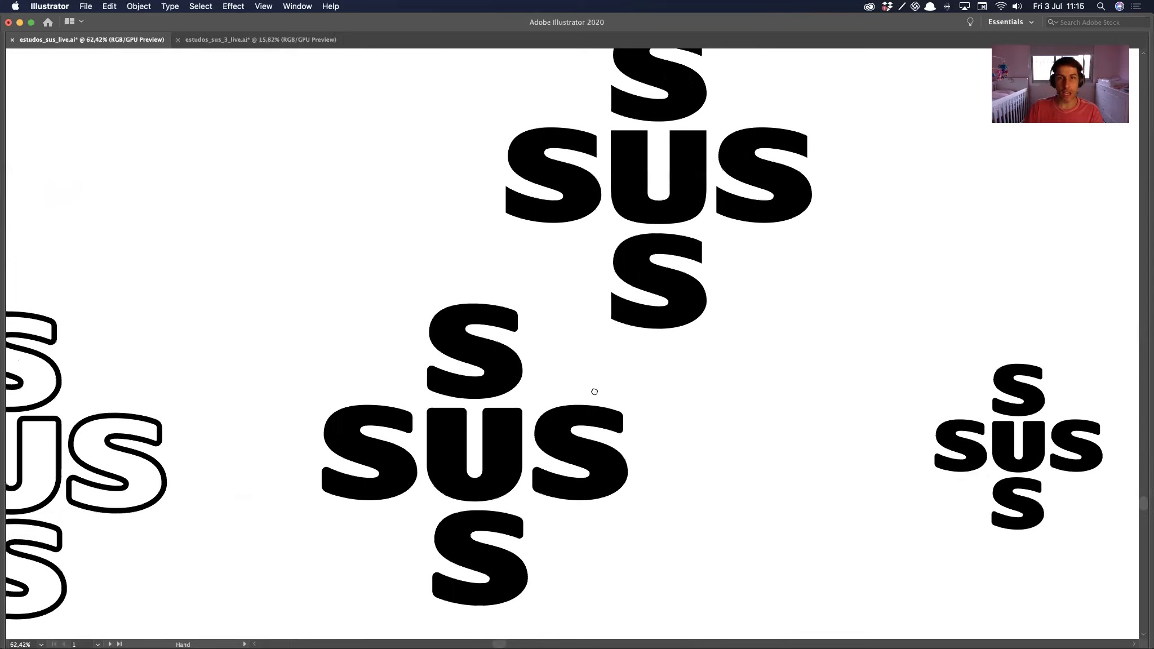
pyautogui.moveTo(595, 392); pyautogui.dragTo(648, 430)
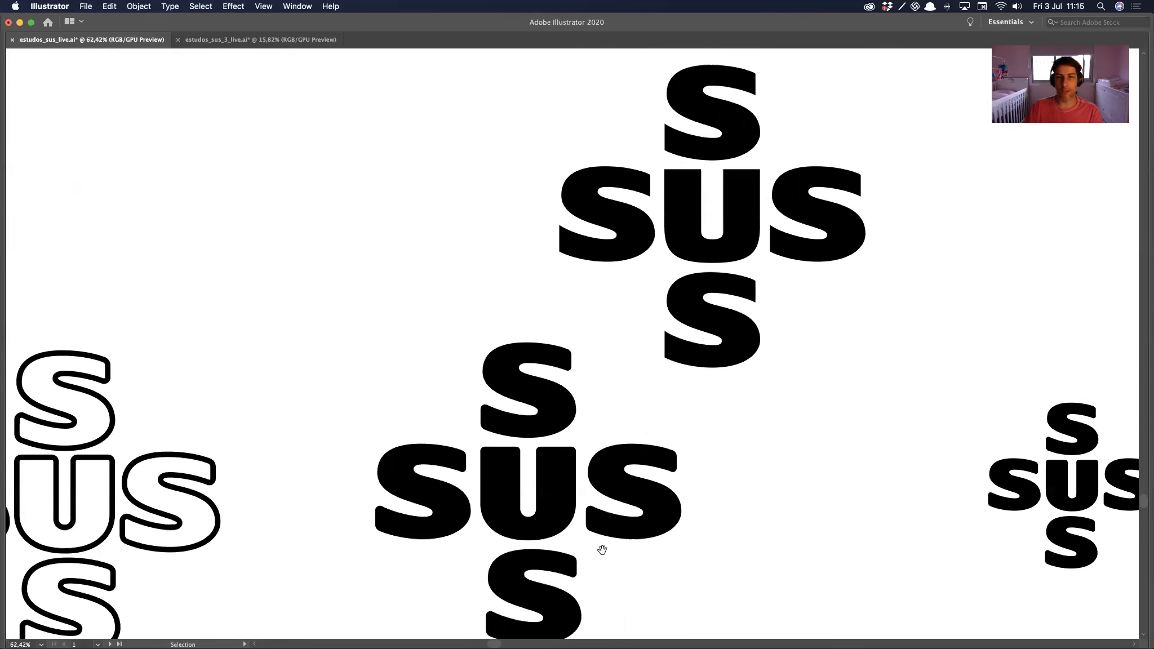
pyautogui.keyDown('alt'); pyautogui.keyDown('super'); pyautogui.click(683, 514); pyautogui.keyUp('super'); pyautogui.keyUp('alt')
pyautogui.keyDown('alt'); pyautogui.keyDown('super'); pyautogui.click(682, 513); pyautogui.keyUp('super'); pyautogui.keyUp('alt')
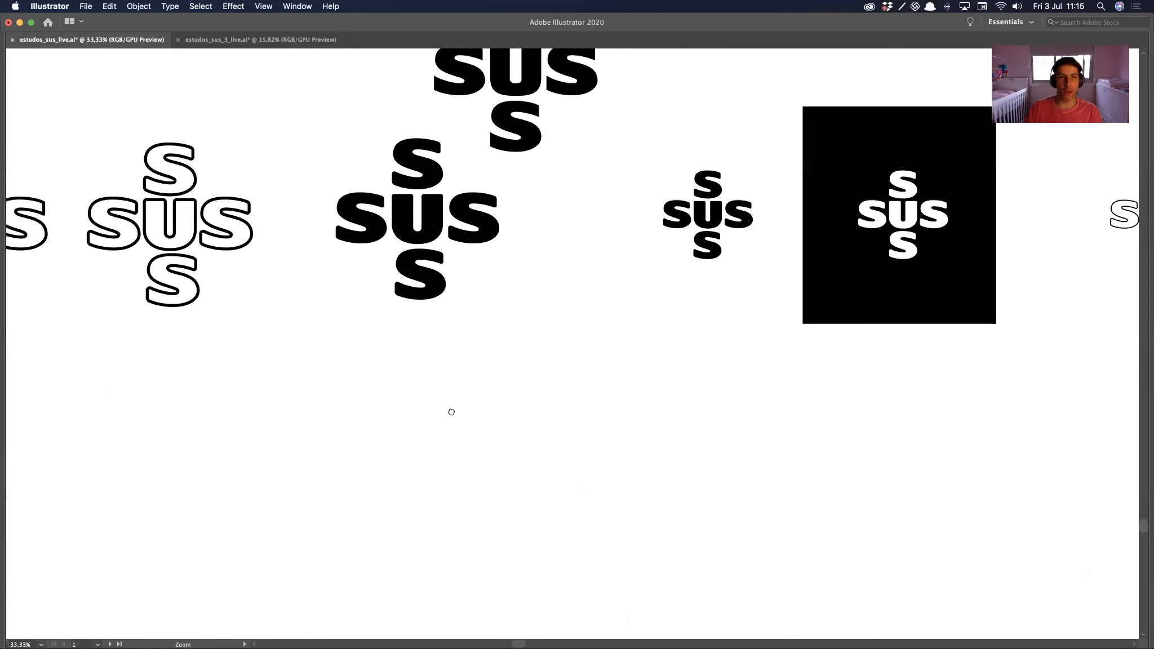
pyautogui.moveTo(452, 413); pyautogui.dragTo(464, 489)
pyautogui.moveTo(422, 381); pyautogui.dragTo(439, 381)
pyautogui.moveTo(417, 279); pyautogui.dragTo(471, 396)
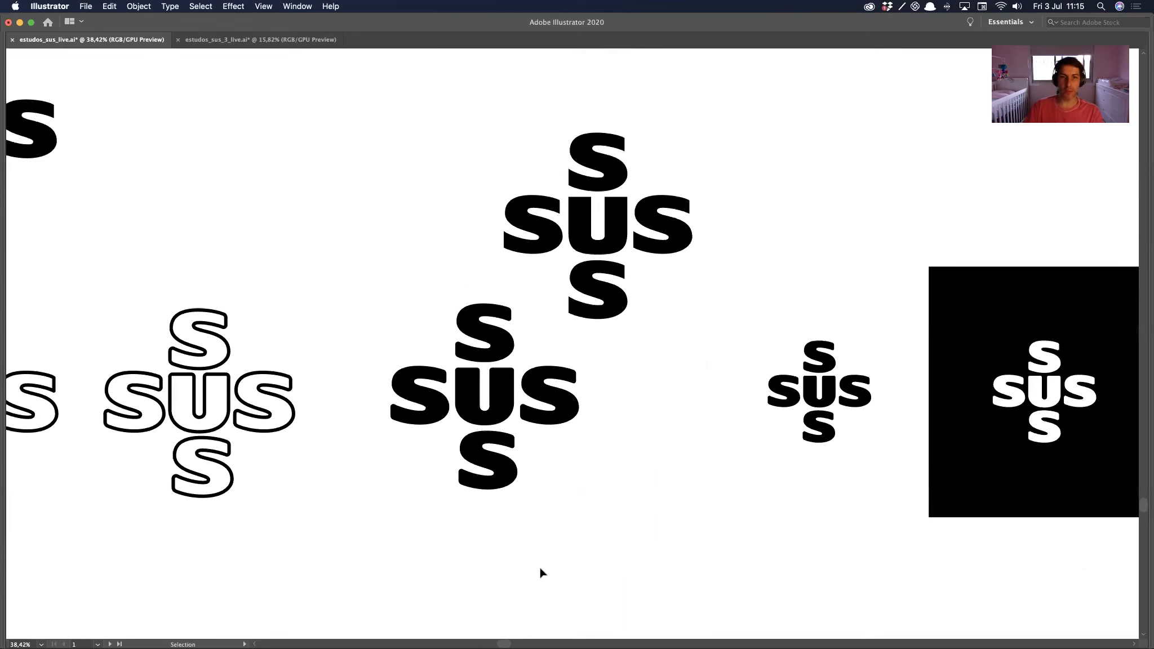
# Step: Centre the upper and lower S of the rounded solid cross horizontally on its U, using the U as key object
pyautogui.click(488, 468)
pyautogui.keyDown('shift'); pyautogui.click(473, 345); pyautogui.keyUp('shift')
pyautogui.keyDown('shift'); pyautogui.click(468, 399); pyautogui.keyUp('shift')
pyautogui.click(469, 400)
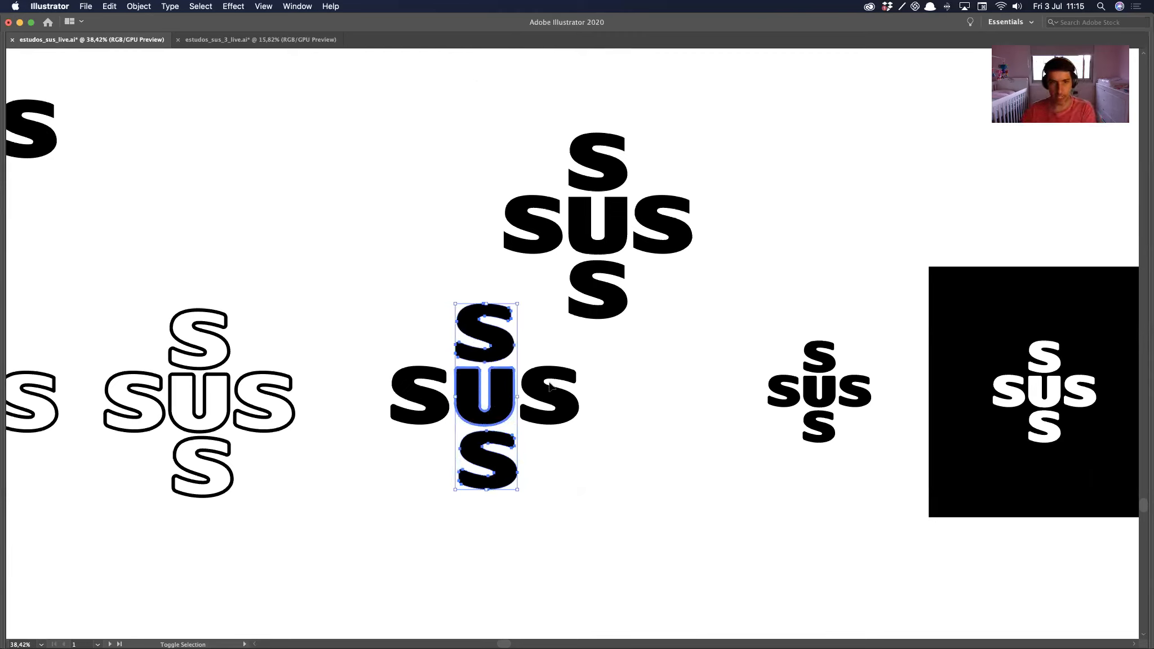
pyautogui.hotkey('shift', 'F7')
pyautogui.click(87, 424)
pyautogui.click(499, 550)
# Step: Examine the white cross on black up close, including its U outline, and compare it with the neighbouring versions
pyautogui.moveTo(527, 564); pyautogui.dragTo(451, 561)
pyautogui.moveTo(590, 554); pyautogui.dragTo(325, 544)
pyautogui.moveTo(503, 511); pyautogui.dragTo(450, 528)
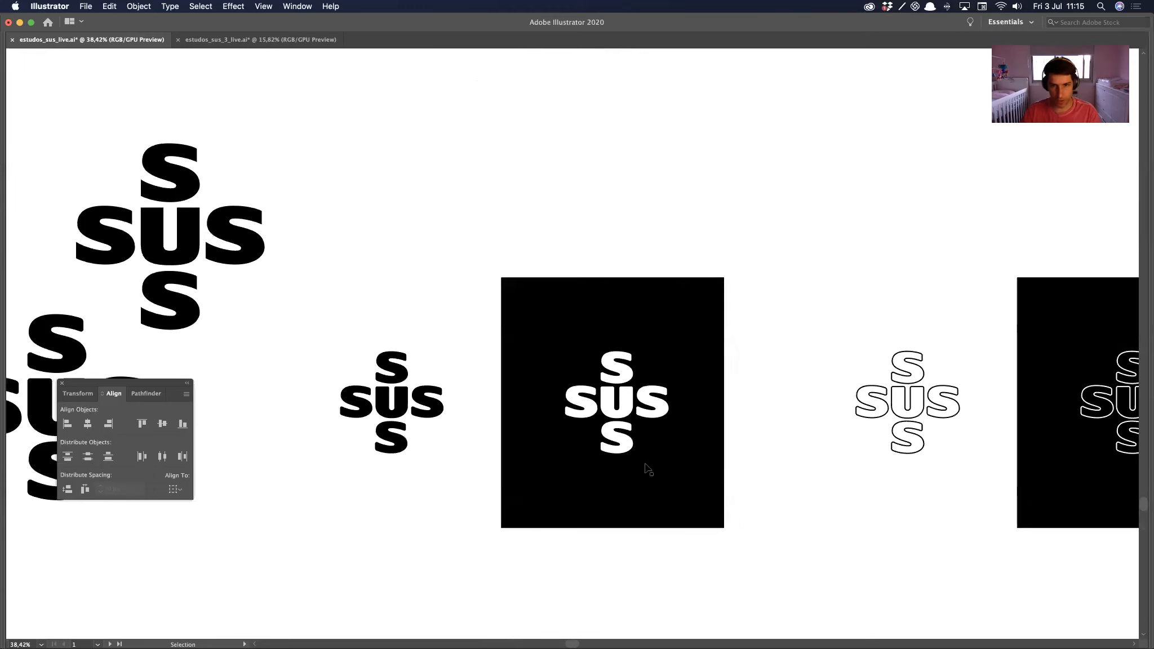
pyautogui.moveTo(596, 411); pyautogui.dragTo(862, 424)
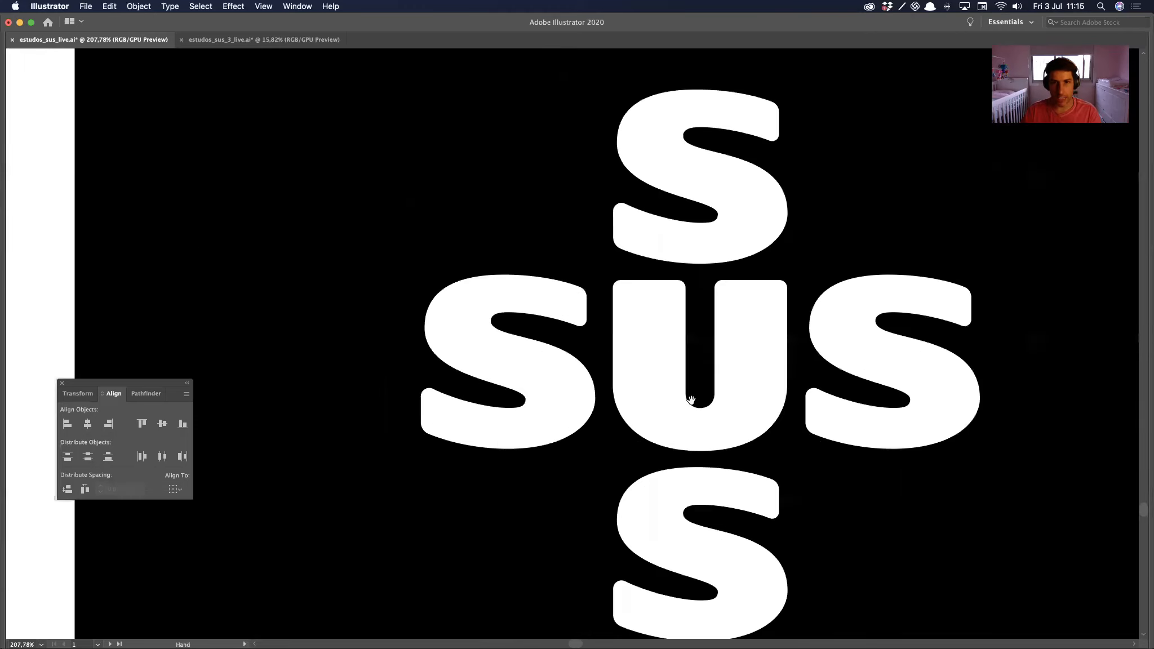
pyautogui.moveTo(688, 398); pyautogui.dragTo(617, 403)
pyautogui.press('a')
pyautogui.click(586, 366)
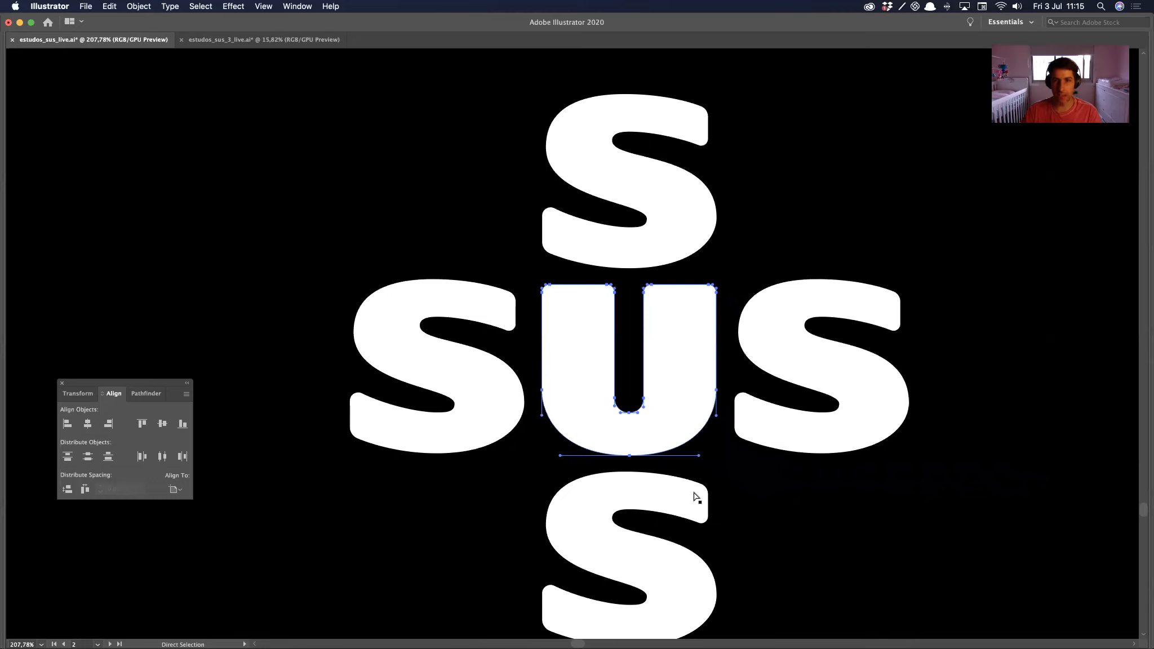
pyautogui.scroll(-5, 652, 516)
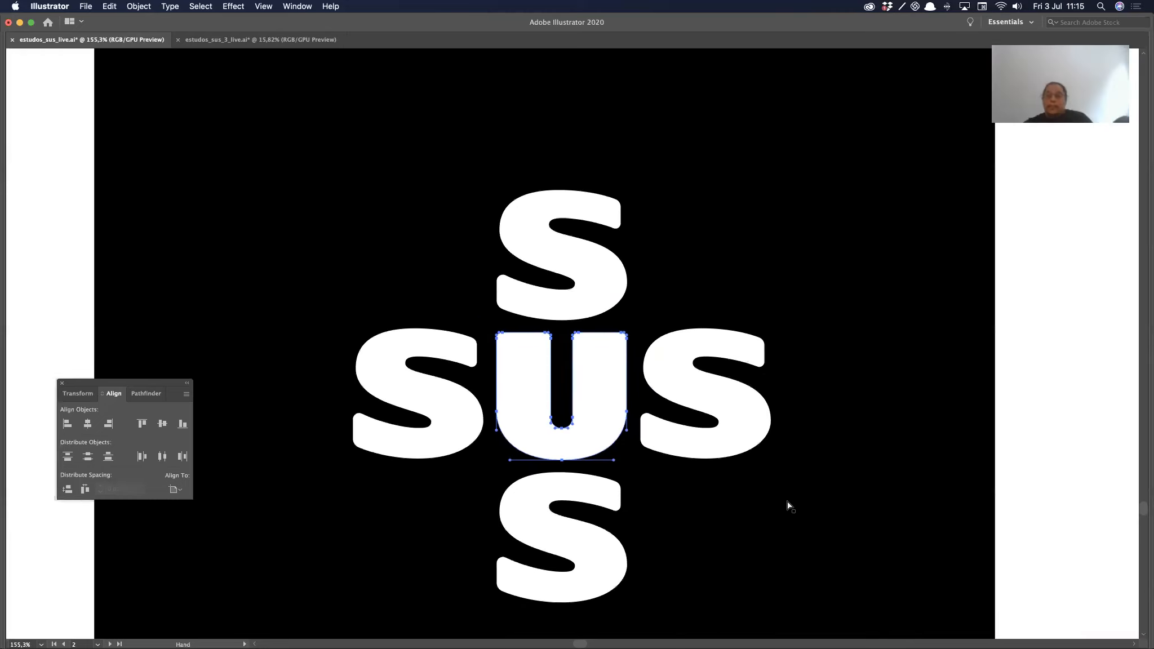
pyautogui.click(793, 500)
pyautogui.moveTo(758, 484); pyautogui.dragTo(649, 474)
pyautogui.moveTo(767, 526); pyautogui.dragTo(728, 521)
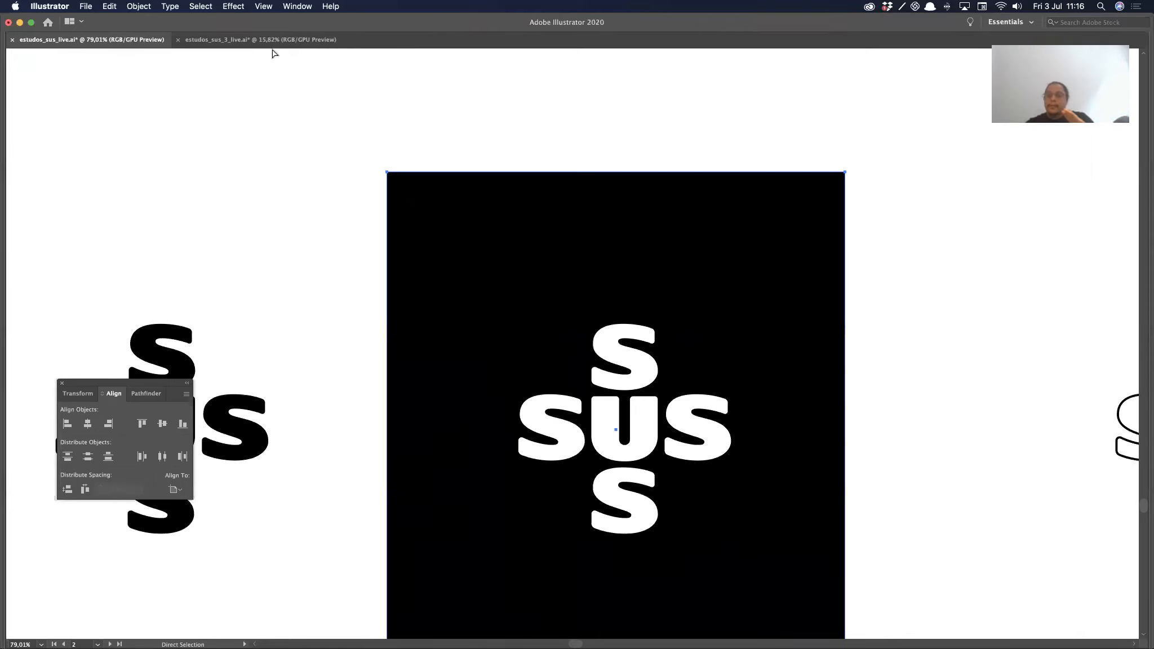
pyautogui.scroll(-6, 514, 389)
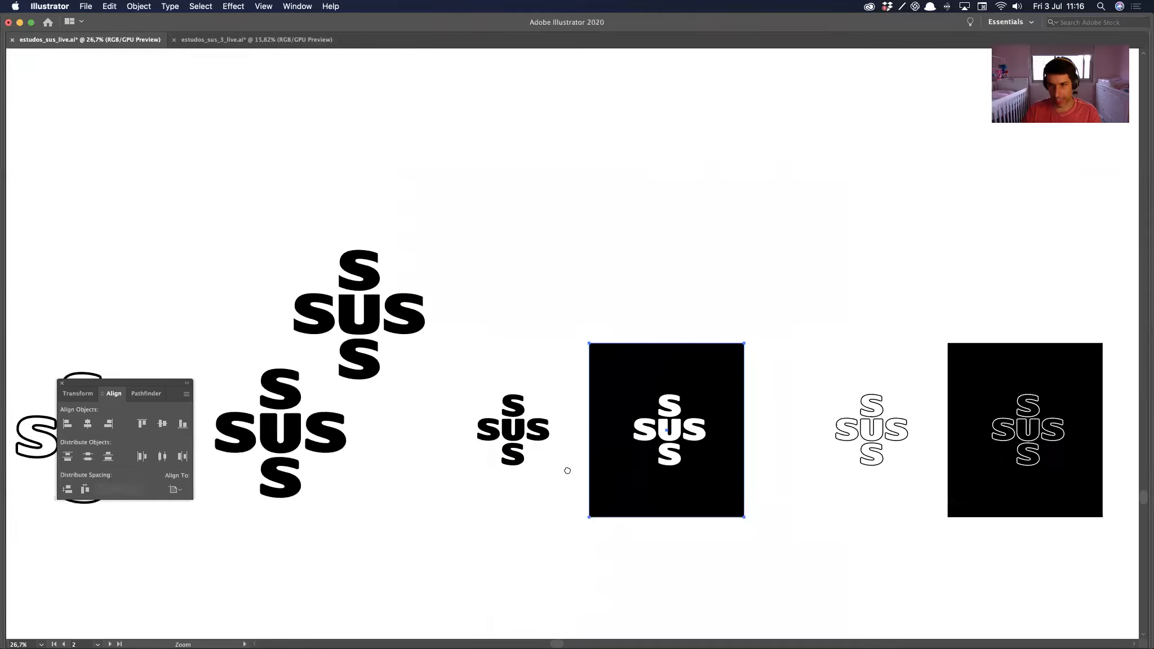
pyautogui.hscroll(5, 564, 468)
# Step: Switch to estudos_sus_3_live.ai and examine its blue and white SUS logo applications
pyautogui.click(225, 40)
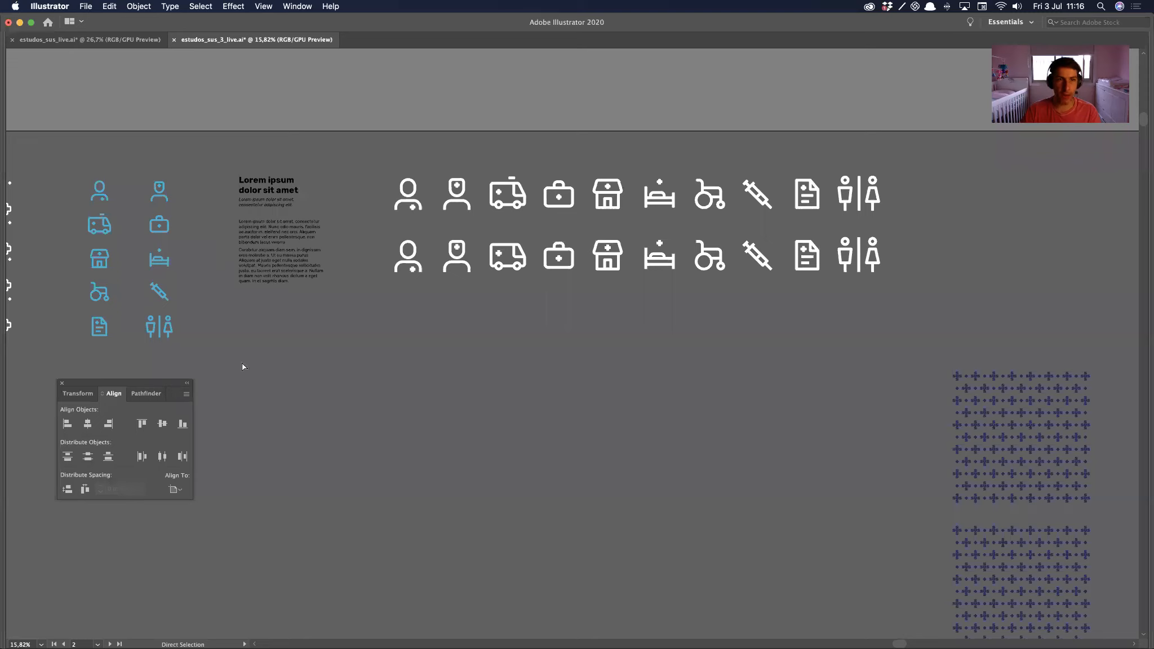
pyautogui.hscroll(-10, 788, 432)
pyautogui.hscroll(-10, 561, 323)
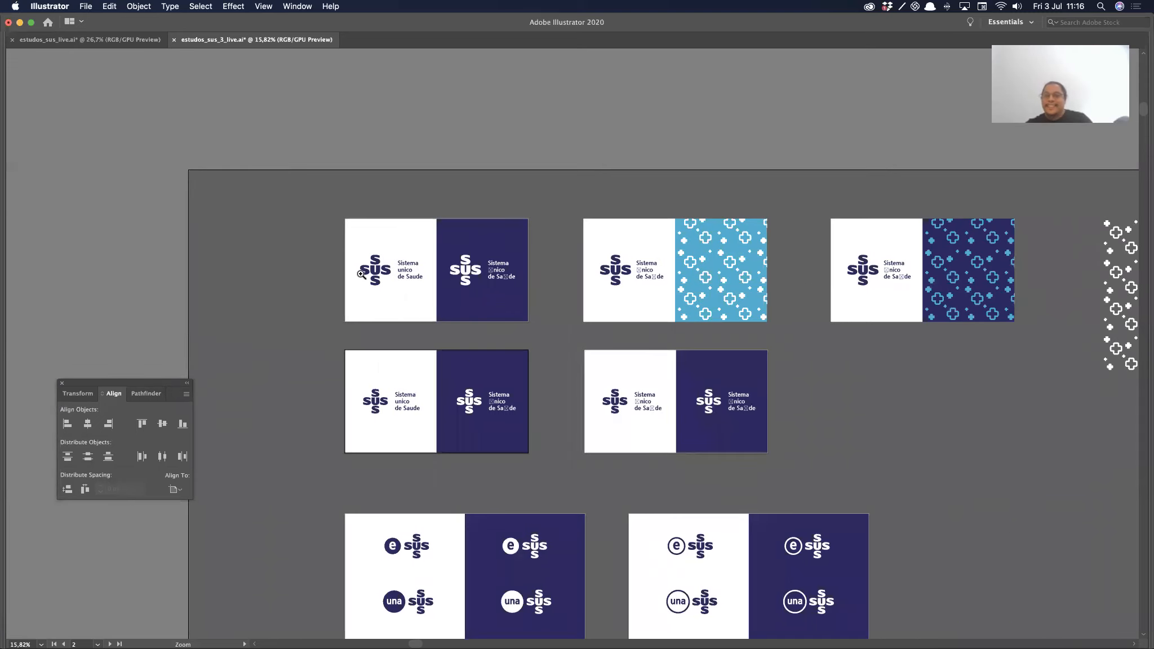
pyautogui.moveTo(363, 275); pyautogui.dragTo(645, 284)
pyautogui.moveTo(378, 211); pyautogui.dragTo(555, 388)
pyautogui.moveTo(524, 451); pyautogui.dragTo(505, 261)
pyautogui.moveTo(512, 165); pyautogui.dragTo(445, 324)
# Step: Close estudos_sus_3_live.ai and reopen it from the recent files
pyautogui.press('a')
pyautogui.press('super+w')
pyautogui.click(580, 359)
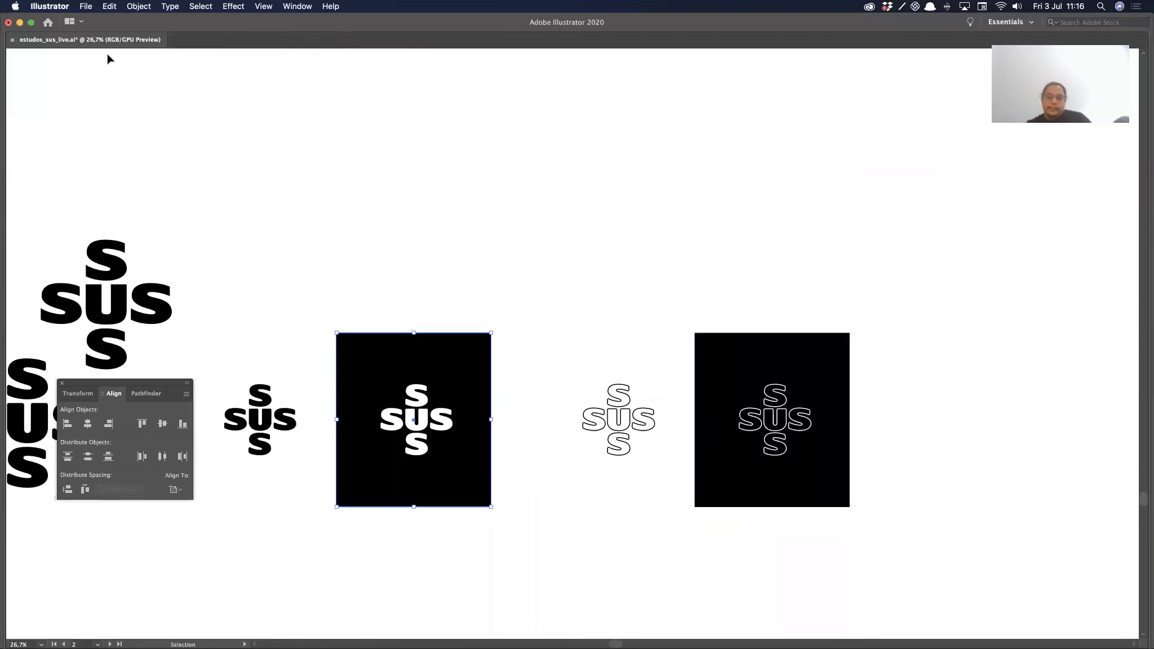
pyautogui.click(85, 6)
pyautogui.moveTo(169, 52)
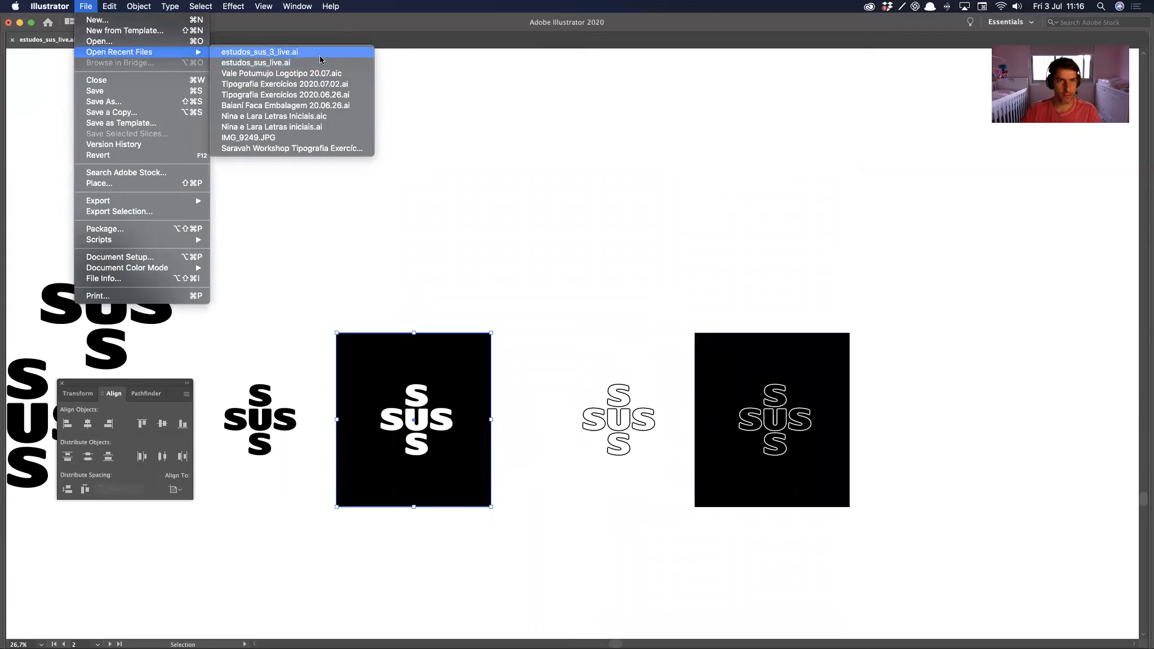
pyautogui.click(319, 54)
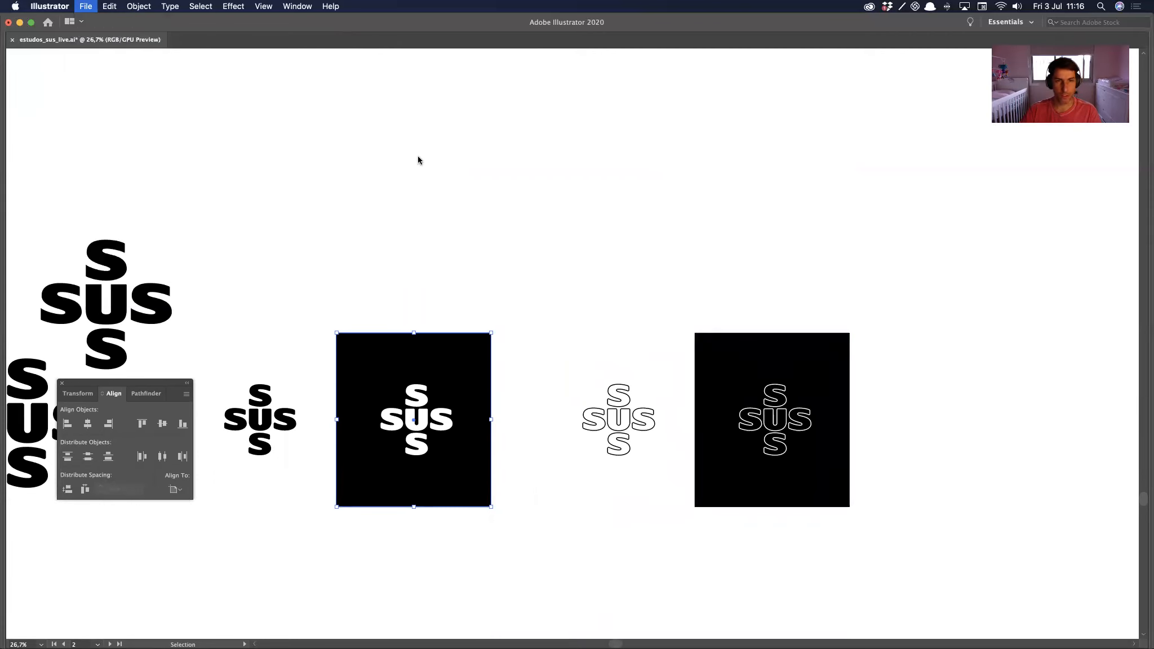
# Step: Ungroup the blue SUS cross beside the "Sistema" lettering on the white panel
pyautogui.moveTo(231, 240); pyautogui.dragTo(534, 478)
pyautogui.moveTo(401, 345); pyautogui.dragTo(592, 286)
pyautogui.moveTo(617, 609); pyautogui.dragTo(517, 242)
pyautogui.moveTo(521, 349); pyautogui.dragTo(657, 328)
pyautogui.moveTo(555, 174); pyautogui.dragTo(601, 467)
pyautogui.keyDown('alt'); pyautogui.click(649, 481); pyautogui.keyUp('alt')
pyautogui.click(609, 466)
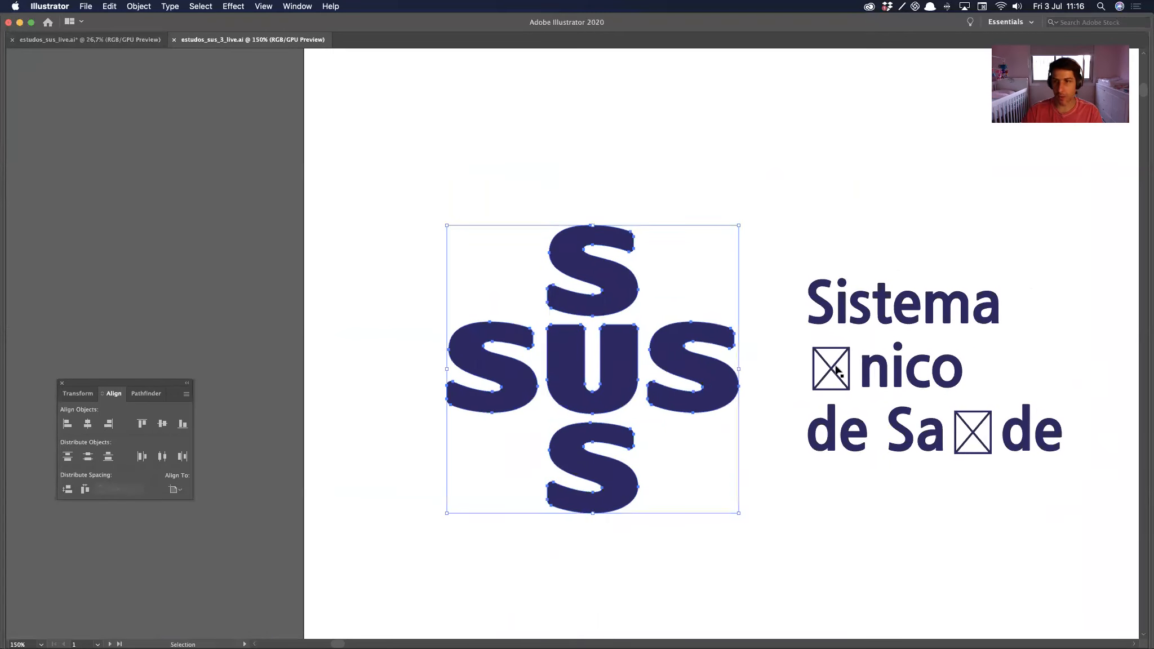
pyautogui.rightClick(580, 361)
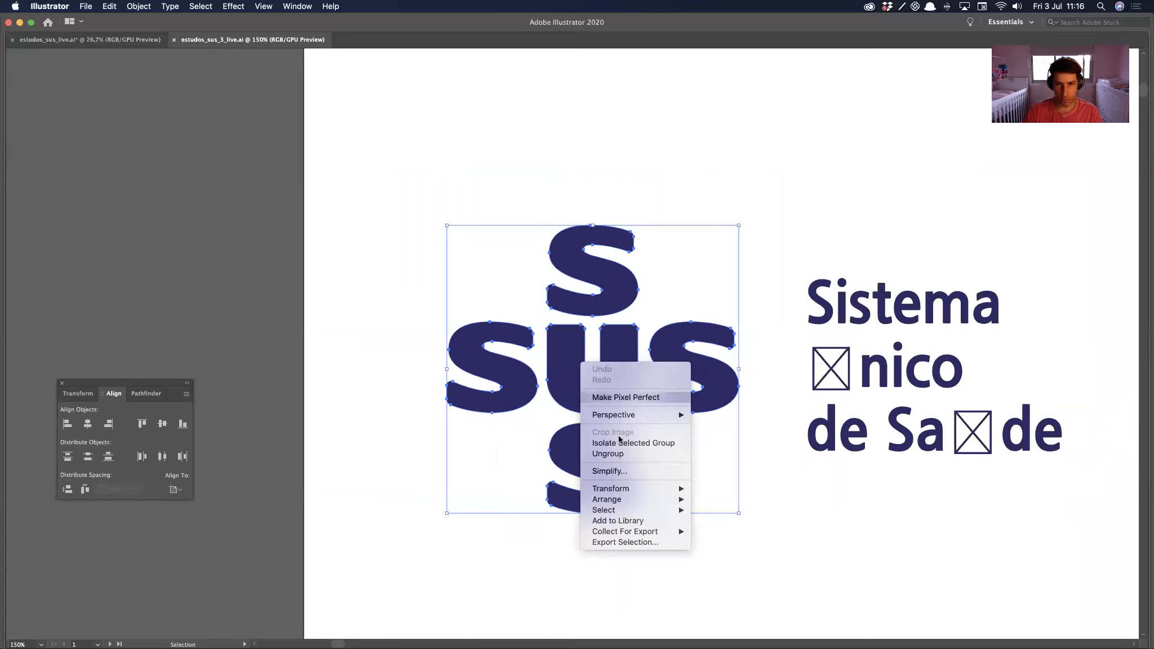
pyautogui.click(622, 454)
# Step: Select the white panel behind the blue cross and lock it
pyautogui.click(405, 416)
pyautogui.scroll(-5, 530, 400)
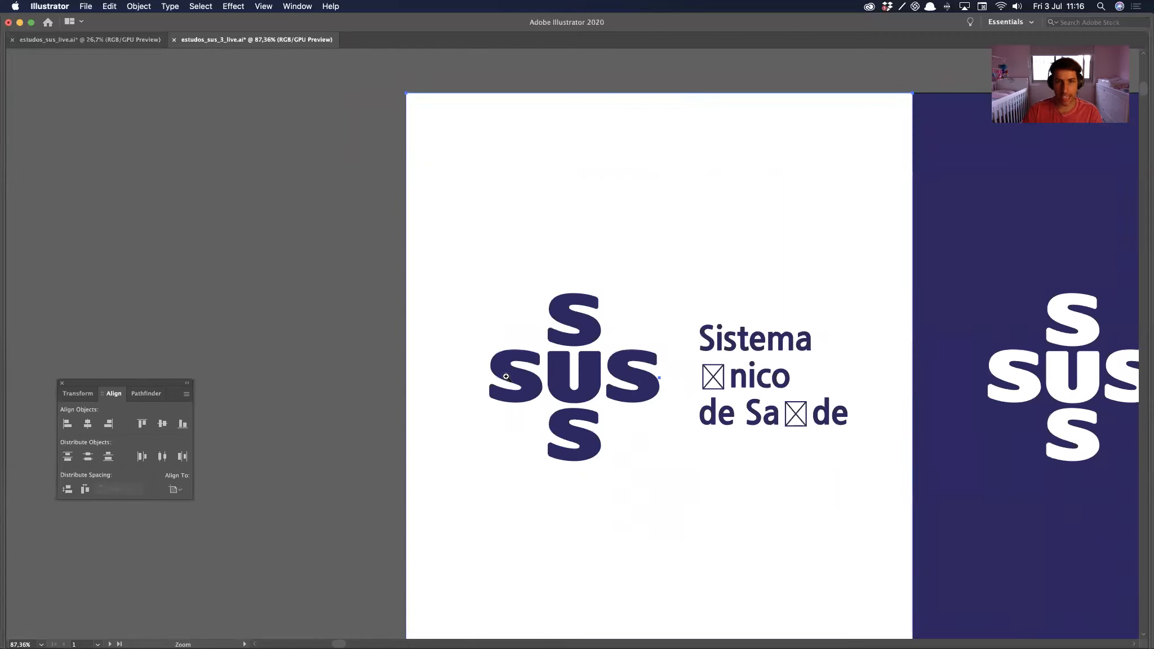
pyautogui.moveTo(430, 266); pyautogui.dragTo(330, 261)
pyautogui.press('super+z')
pyautogui.press('super+2')
# Step: Examine the blue SUS cross up close, centring on the U and its counter
pyautogui.moveTo(489, 297); pyautogui.dragTo(649, 487)
pyautogui.moveTo(581, 439); pyautogui.dragTo(306, 473)
pyautogui.moveTo(592, 457); pyautogui.dragTo(888, 435)
pyautogui.moveTo(591, 432); pyautogui.dragTo(907, 413)
pyautogui.moveTo(675, 407); pyautogui.dragTo(619, 404)
pyautogui.moveTo(644, 298); pyautogui.dragTo(636, 390)
pyautogui.moveTo(534, 371); pyautogui.dragTo(559, 402)
pyautogui.moveTo(543, 341); pyautogui.dragTo(491, 407)
pyautogui.moveTo(483, 418); pyautogui.dragTo(474, 477)
# Step: Widen the blue U's counter by nudging its inner left edge outward and its inner right edge outward
pyautogui.moveTo(460, 134); pyautogui.dragTo(545, 443)
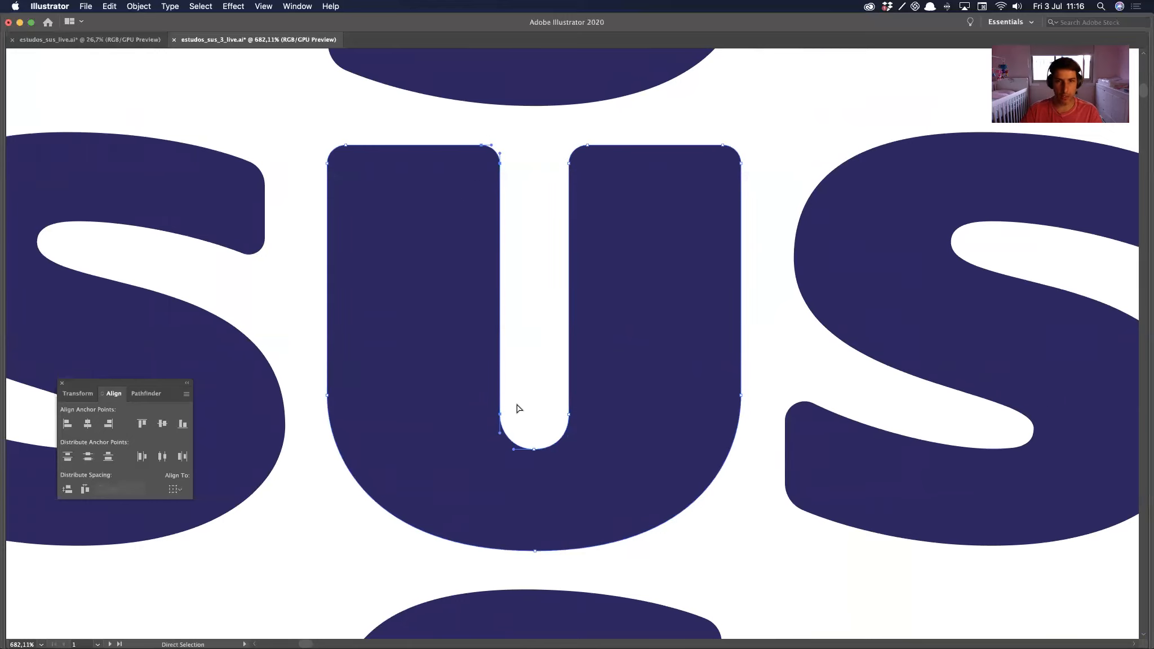
pyautogui.press('Left')
pyautogui.moveTo(540, 147); pyautogui.dragTo(693, 428)
pyautogui.press('Right')
pyautogui.press('Right')
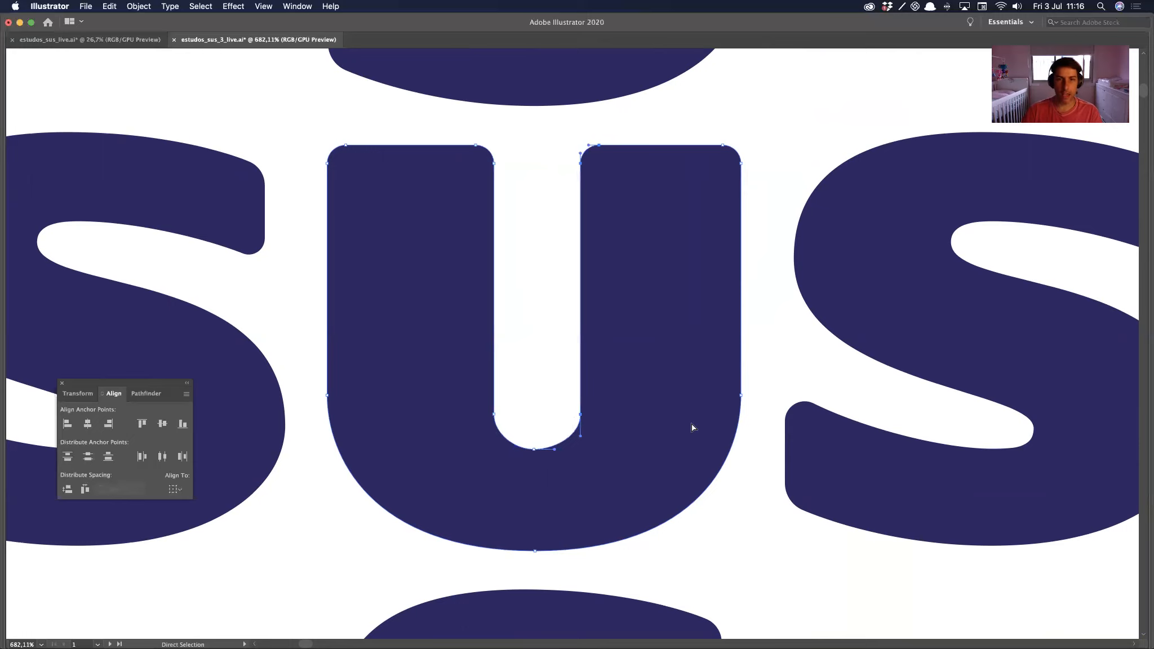
# Step: Distribute the three anchor points at the base of the U's counter by their horizontal centres and deselect
pyautogui.click(519, 402)
pyautogui.click(490, 442)
pyautogui.moveTo(527, 405); pyautogui.dragTo(483, 442)
pyautogui.moveTo(557, 468); pyautogui.dragTo(514, 435)
pyautogui.moveTo(557, 397); pyautogui.dragTo(601, 437)
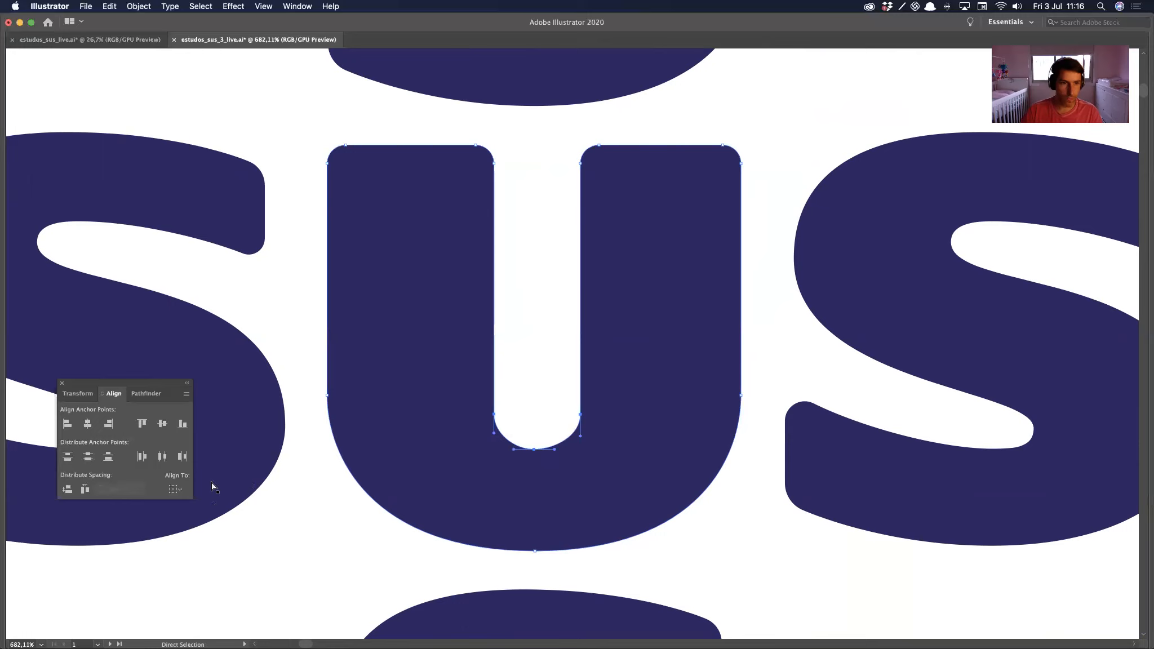
pyautogui.click(164, 456)
pyautogui.click(524, 437)
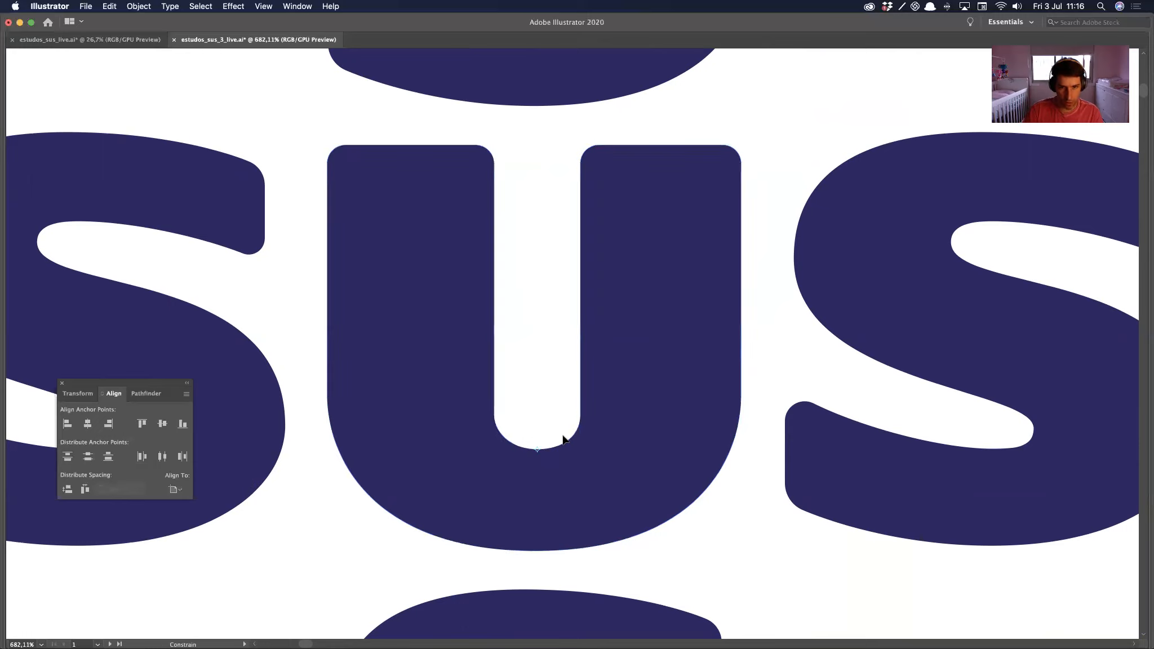
# Step: Scale the handles of both outer bottom curve segments of the blue U to make its base squarer
pyautogui.keyDown('alt'); pyautogui.keyDown('super'); pyautogui.click(519, 396); pyautogui.keyUp('super'); pyautogui.keyUp('alt')
pyautogui.click(416, 488)
pyautogui.keyDown('shift'); pyautogui.click(649, 487); pyautogui.keyUp('shift')
pyautogui.press('s')
pyautogui.moveTo(680, 502); pyautogui.dragTo(677, 522)
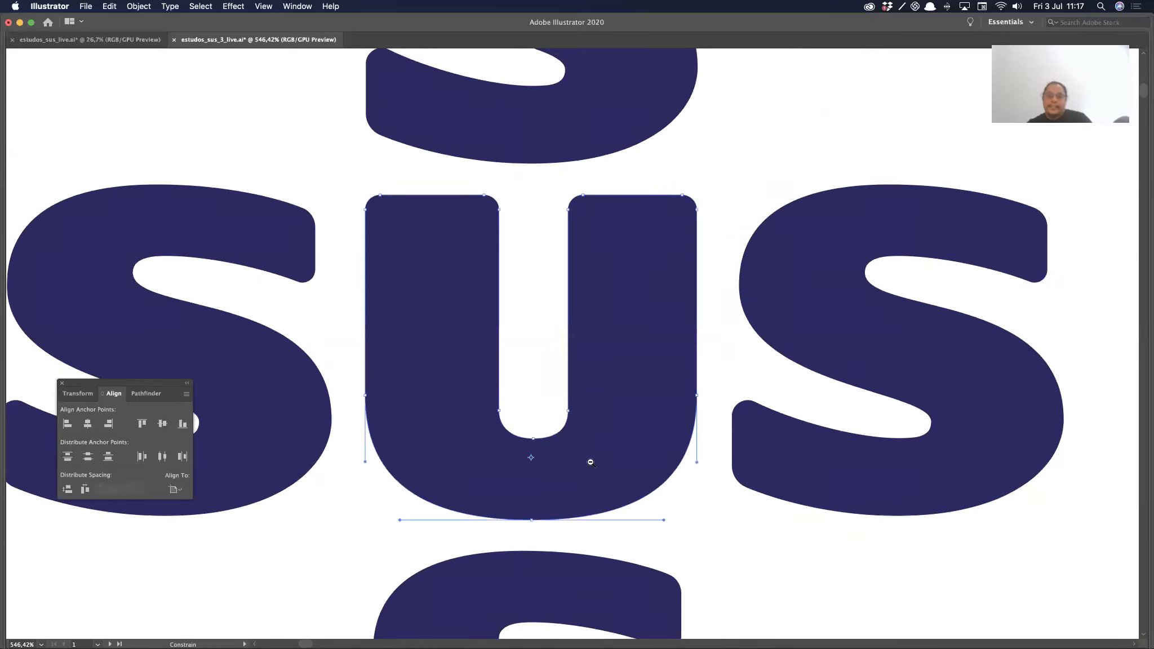
pyautogui.moveTo(590, 461); pyautogui.dragTo(497, 448)
pyautogui.moveTo(452, 483); pyautogui.dragTo(502, 455)
pyautogui.click(618, 392)
pyautogui.keyDown('alt'); pyautogui.scroll(3, 615, 375); pyautogui.keyUp('alt')
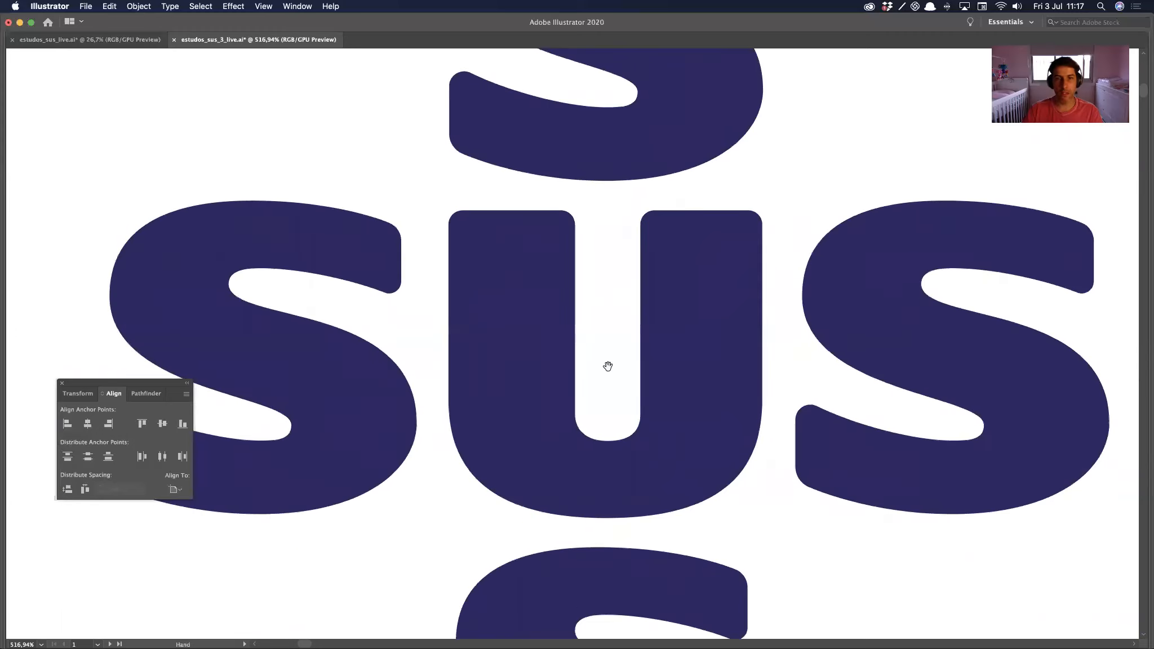
# Step: Shift the inner left edge of the U's counter slightly inward to thicken the left stem, and deselect
pyautogui.moveTo(620, 439); pyautogui.dragTo(618, 438)
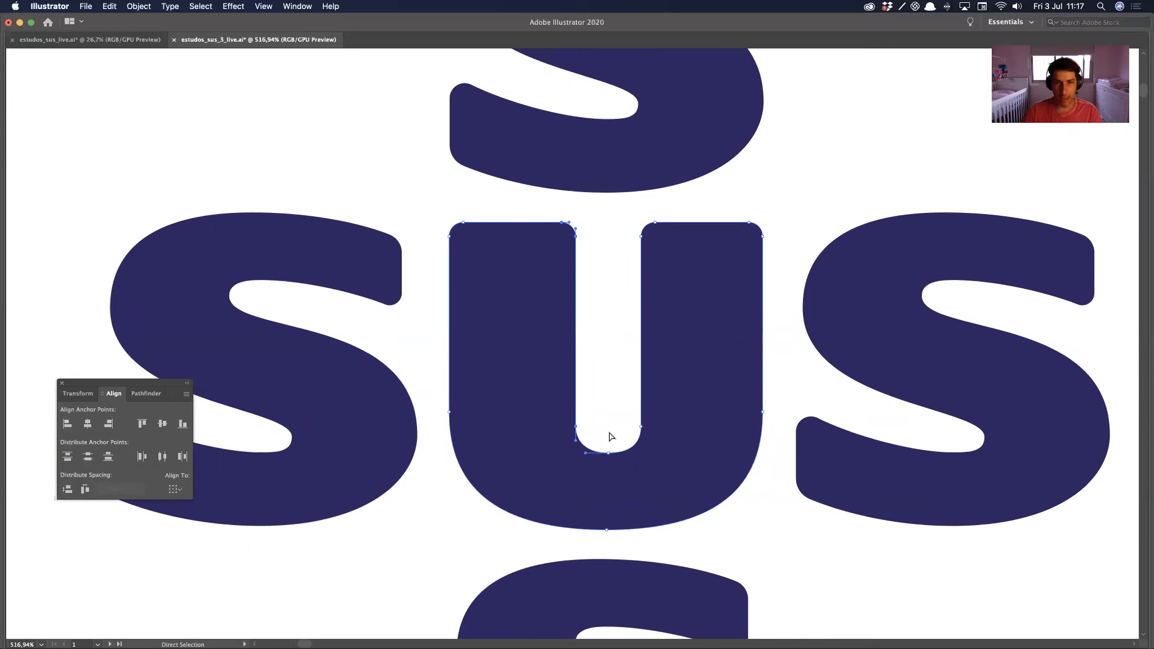
pyautogui.keyDown('alt'); pyautogui.scroll(3, 549, 415); pyautogui.keyUp('alt')
pyautogui.moveTo(605, 439); pyautogui.dragTo(612, 439)
pyautogui.click(672, 494)
pyautogui.moveTo(673, 497); pyautogui.dragTo(676, 495)
pyautogui.click(688, 400)
pyautogui.moveTo(699, 399); pyautogui.dragTo(428, 385)
pyautogui.moveTo(681, 449); pyautogui.dragTo(608, 451)
pyautogui.click(676, 420)
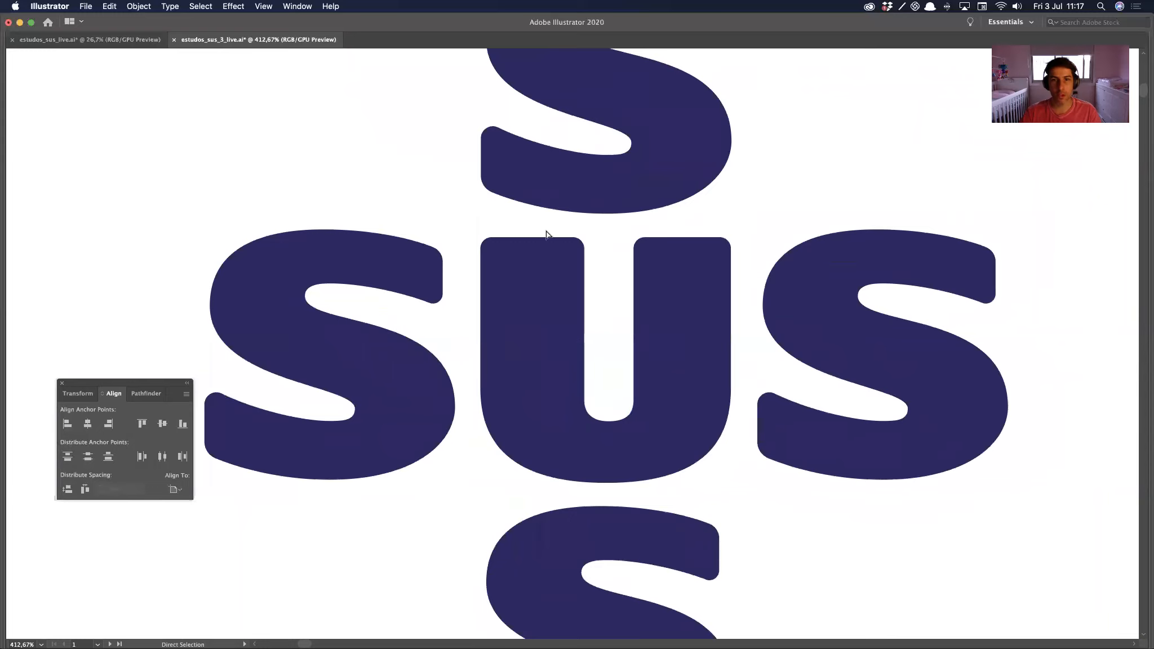
# Step: Review the adjusted U against the surrounding S letters with the whole blue cross in view
pyautogui.moveTo(606, 383); pyautogui.dragTo(612, 410)
pyautogui.moveTo(621, 403); pyautogui.dragTo(418, 370)
pyautogui.moveTo(648, 444); pyautogui.dragTo(490, 414)
pyautogui.moveTo(572, 387); pyautogui.dragTo(581, 388)
pyautogui.moveTo(625, 472); pyautogui.dragTo(524, 454)
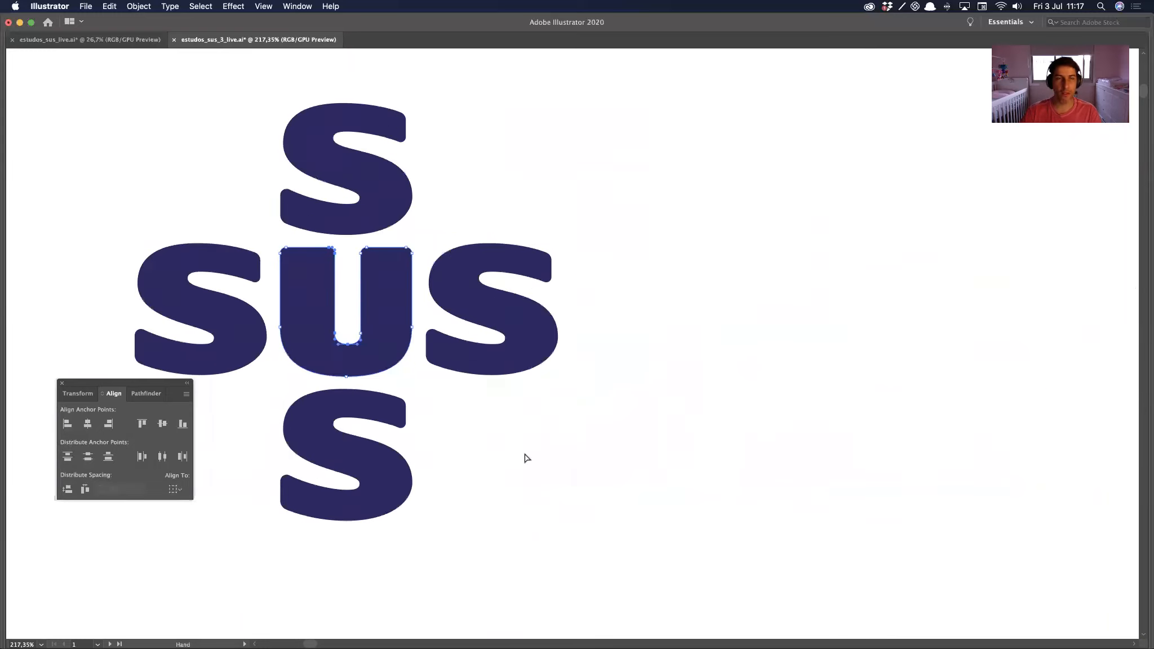
pyautogui.click(297, 6)
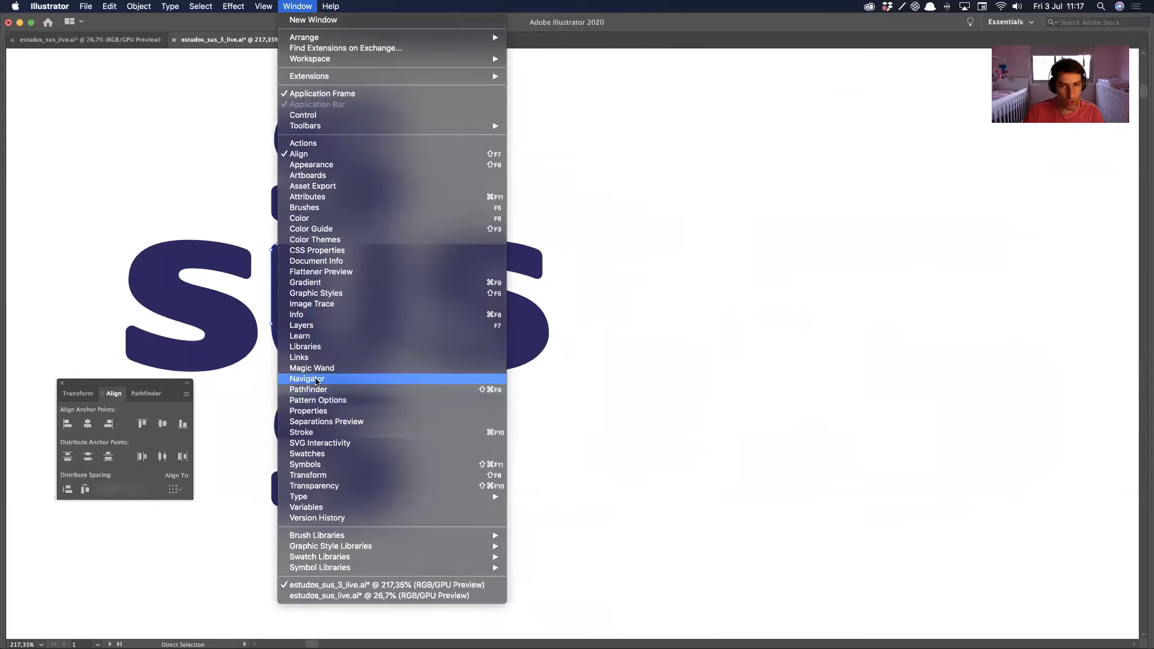
pyautogui.click(305, 379)
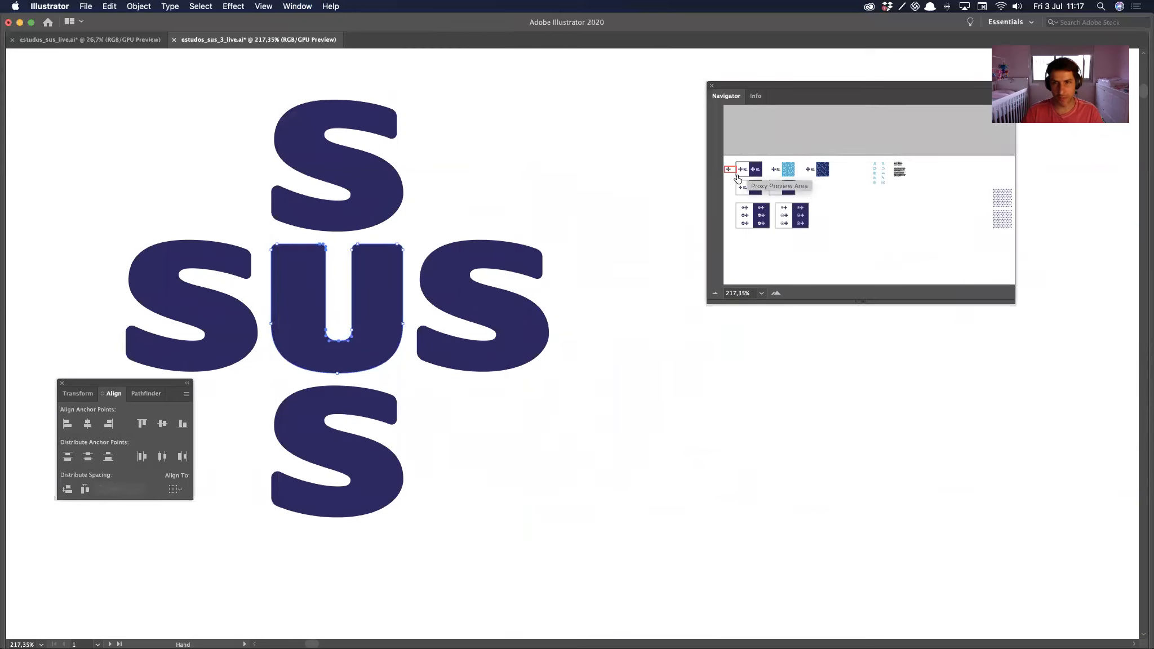
pyautogui.click(775, 294)
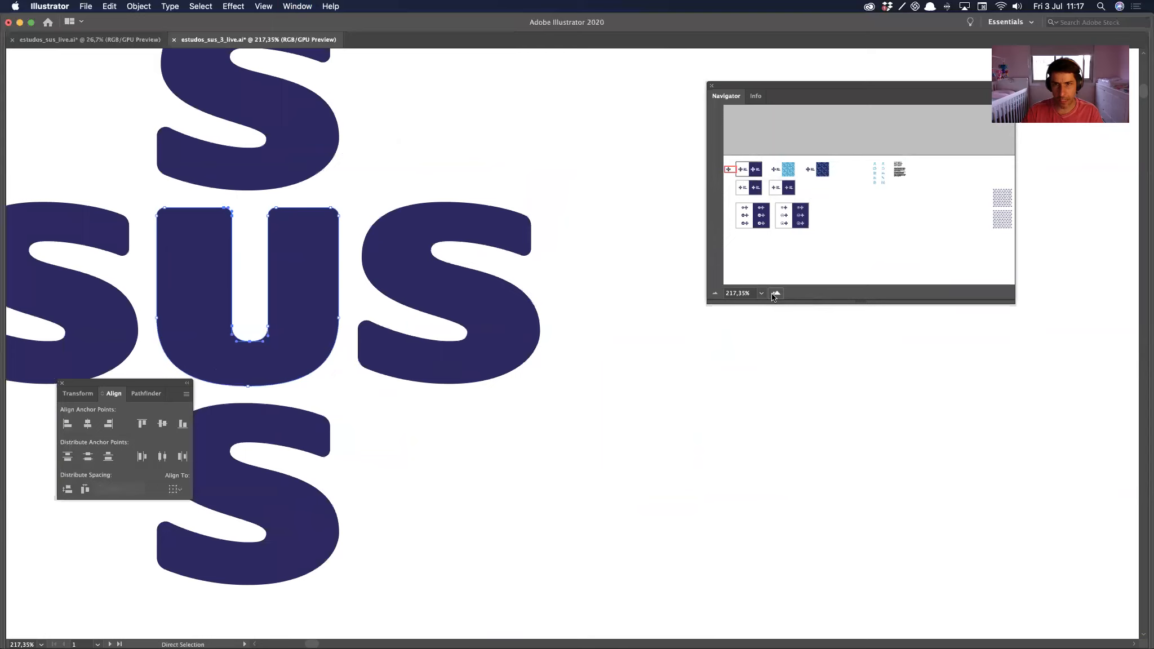
pyautogui.click(775, 295)
pyautogui.click(714, 291)
pyautogui.click(785, 194)
pyautogui.moveTo(724, 164); pyautogui.dragTo(728, 170)
pyautogui.moveTo(1009, 301); pyautogui.dragTo(831, 232)
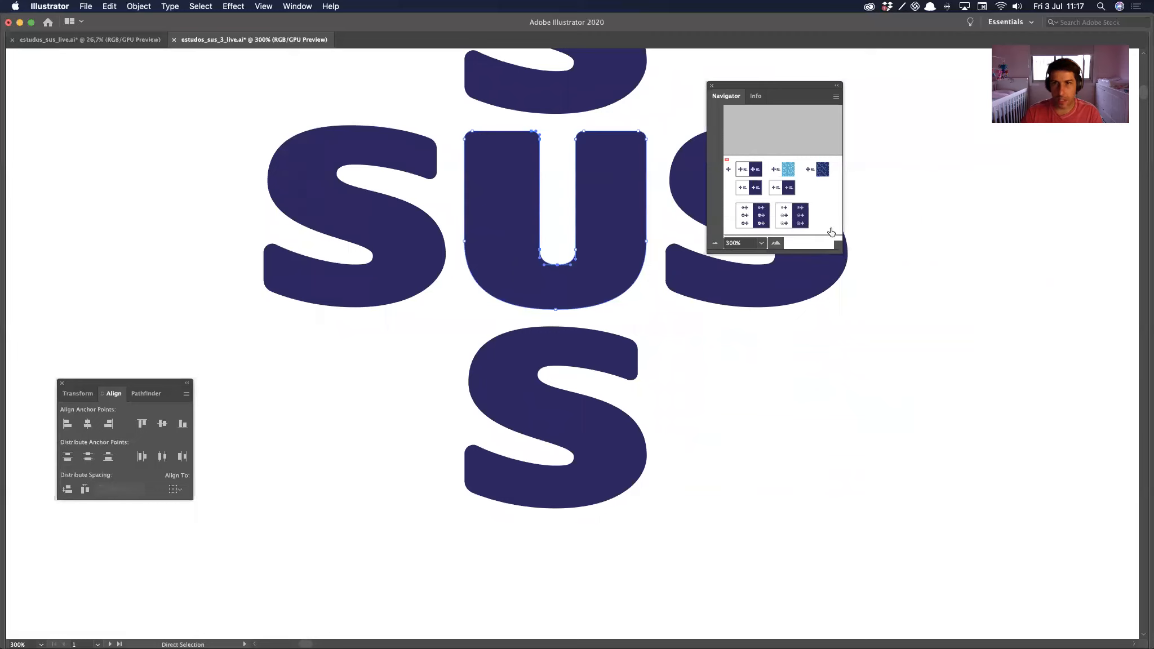
pyautogui.click(712, 85)
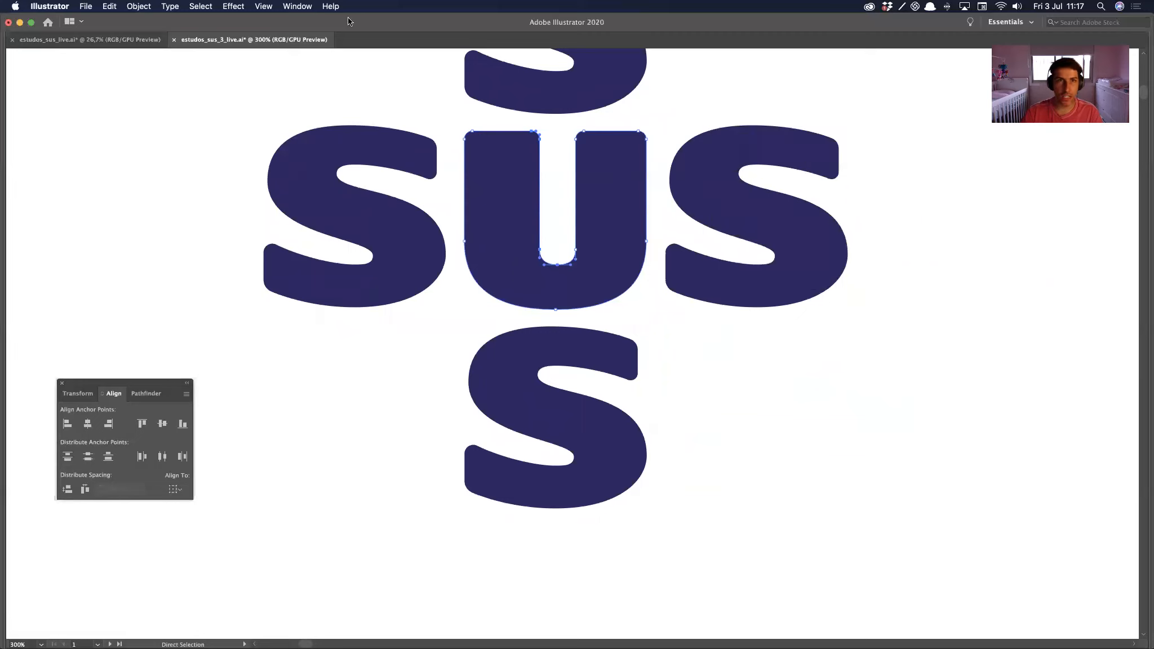
# Step: Open a second window of estudos_sus_3_live.ai, float both views, and shrink the first window to about half the screen width
pyautogui.click(287, 8)
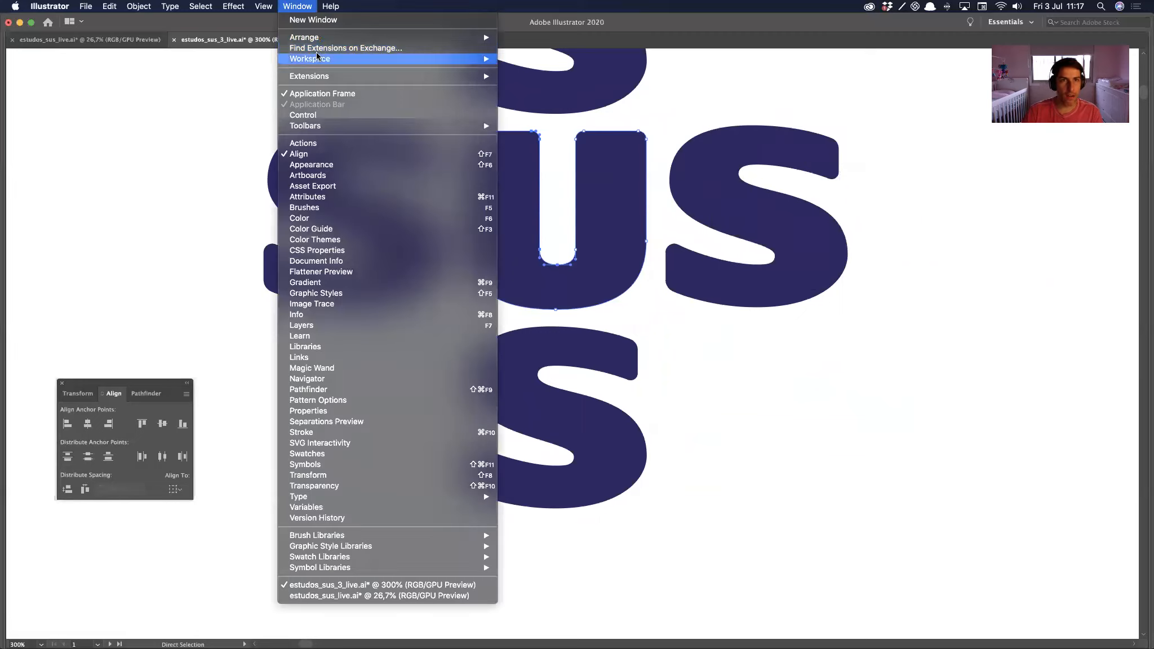
pyautogui.click(320, 20)
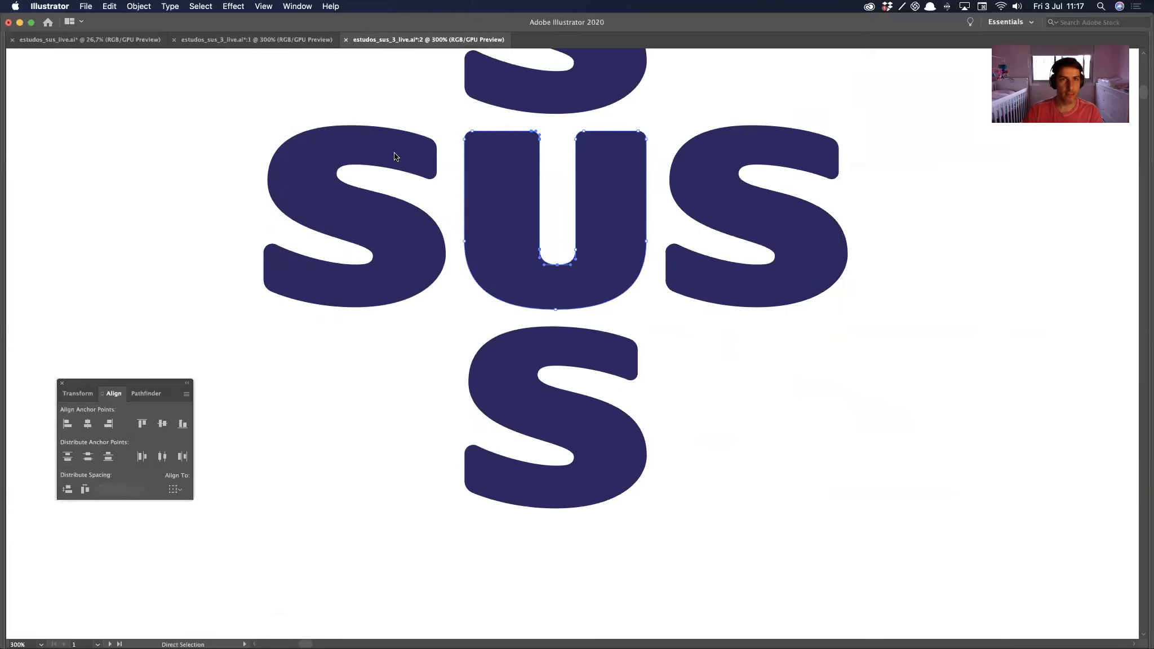
pyautogui.moveTo(375, 40); pyautogui.dragTo(403, 164)
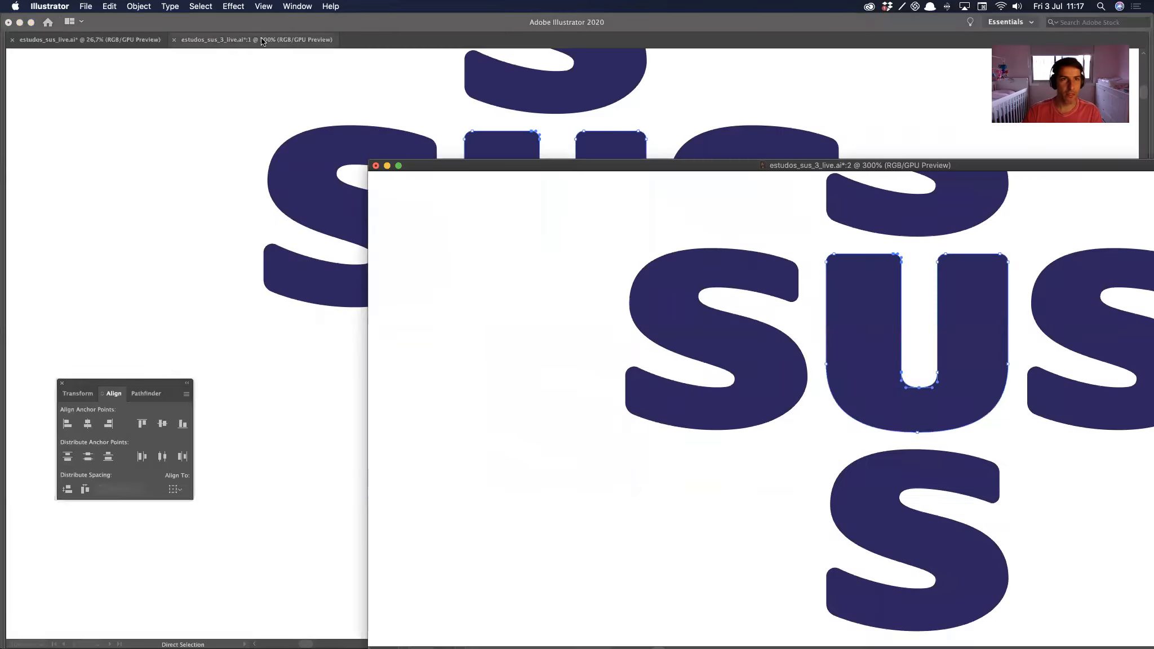
pyautogui.moveTo(255, 39); pyautogui.dragTo(110, 113)
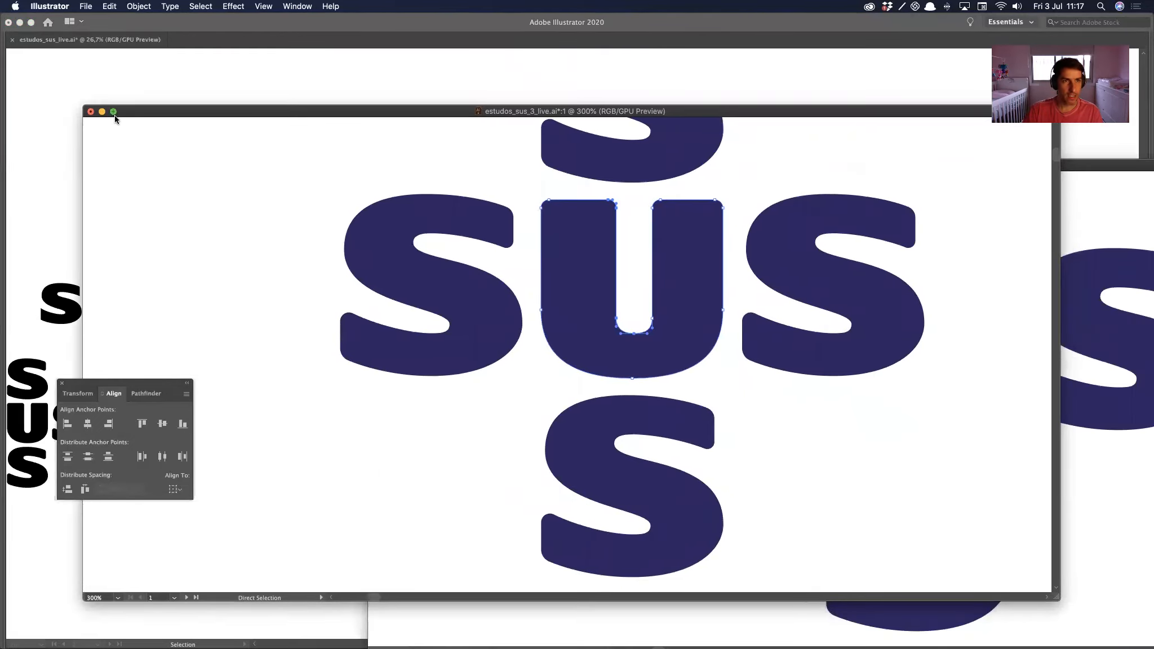
pyautogui.doubleClick(151, 113)
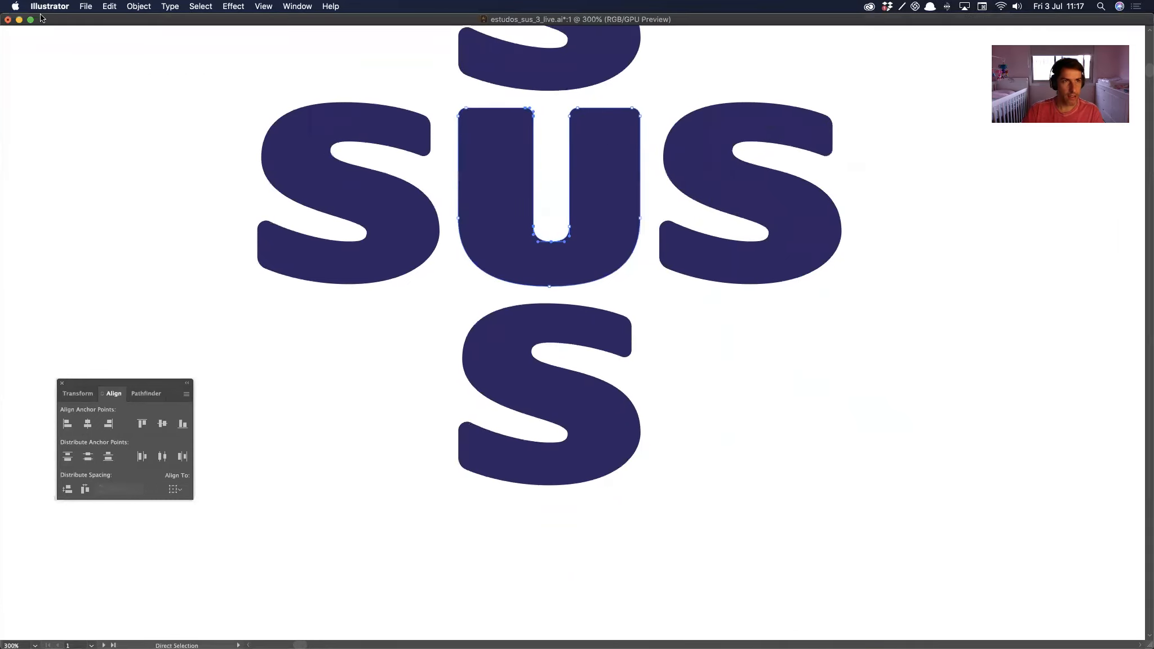
pyautogui.moveTo(1149, 644); pyautogui.dragTo(589, 578)
# Step: Zoom out the second window and shrink it into a small preview of the whole blue cross beside the enlarged view, with nothing selected
pyautogui.click(836, 369)
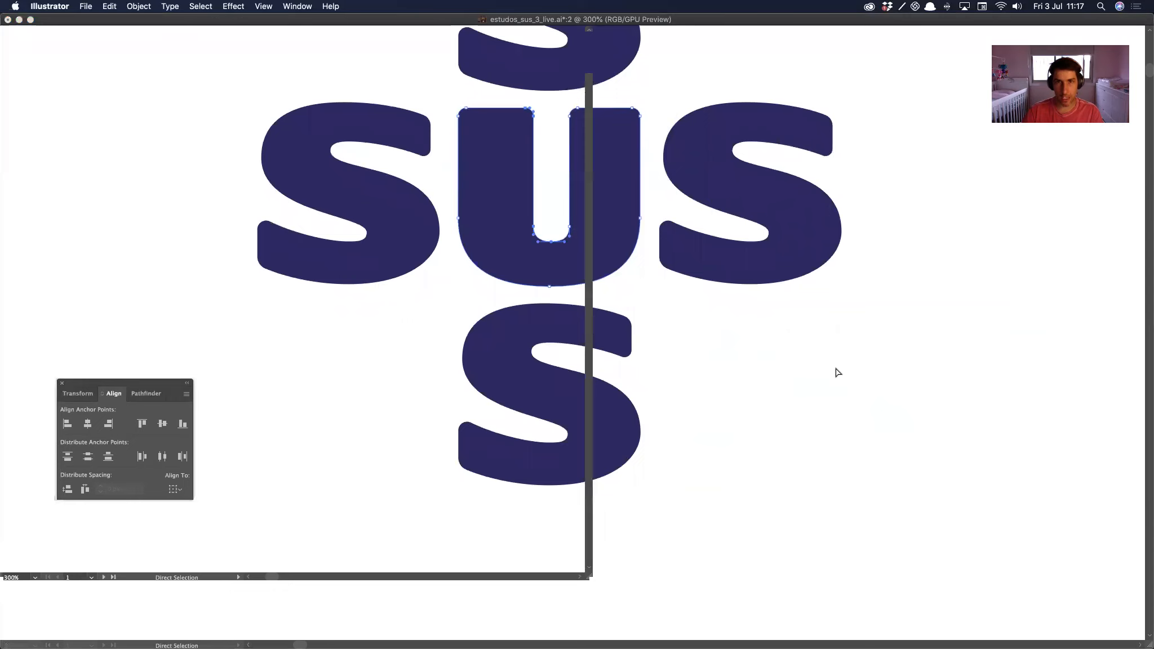
pyautogui.keyDown('alt'); pyautogui.keyDown('super'); pyautogui.click(724, 323); pyautogui.keyUp('super'); pyautogui.keyUp('alt')
pyautogui.keyDown('alt'); pyautogui.keyDown('super'); pyautogui.click(725, 323); pyautogui.keyUp('super'); pyautogui.keyUp('alt')
pyautogui.keyDown('alt'); pyautogui.keyDown('super'); pyautogui.click(725, 323); pyautogui.keyUp('super'); pyautogui.keyUp('alt')
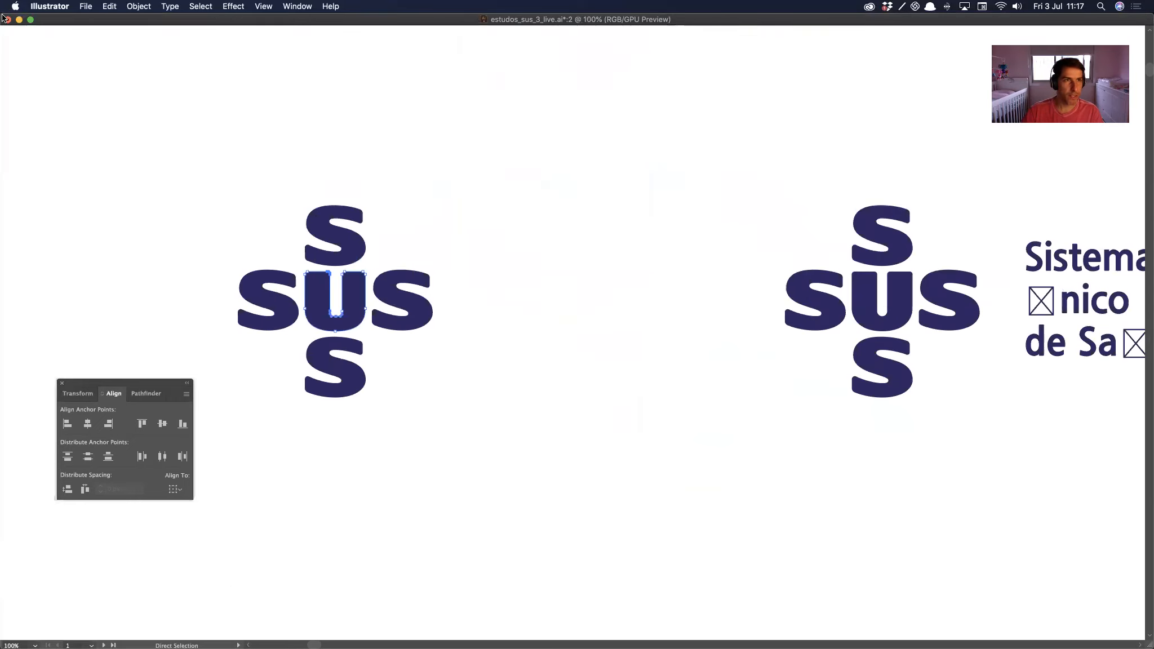
pyautogui.moveTo(331, 214); pyautogui.dragTo(681, 275)
pyautogui.moveTo(789, 280); pyautogui.dragTo(670, 108)
pyautogui.moveTo(903, 405); pyautogui.dragTo(793, 336)
pyautogui.moveTo(715, 312)
pyautogui.mouseDown()
pyautogui.moveTo(762, 311)
pyautogui.moveTo(721, 309)
pyautogui.moveTo(720, 322)
pyautogui.mouseUp()
pyautogui.moveTo(1032, 475); pyautogui.dragTo(974, 439)
pyautogui.moveTo(859, 313); pyautogui.dragTo(749, 192)
pyautogui.moveTo(672, 108); pyautogui.dragTo(735, 94)
pyautogui.click(743, 349)
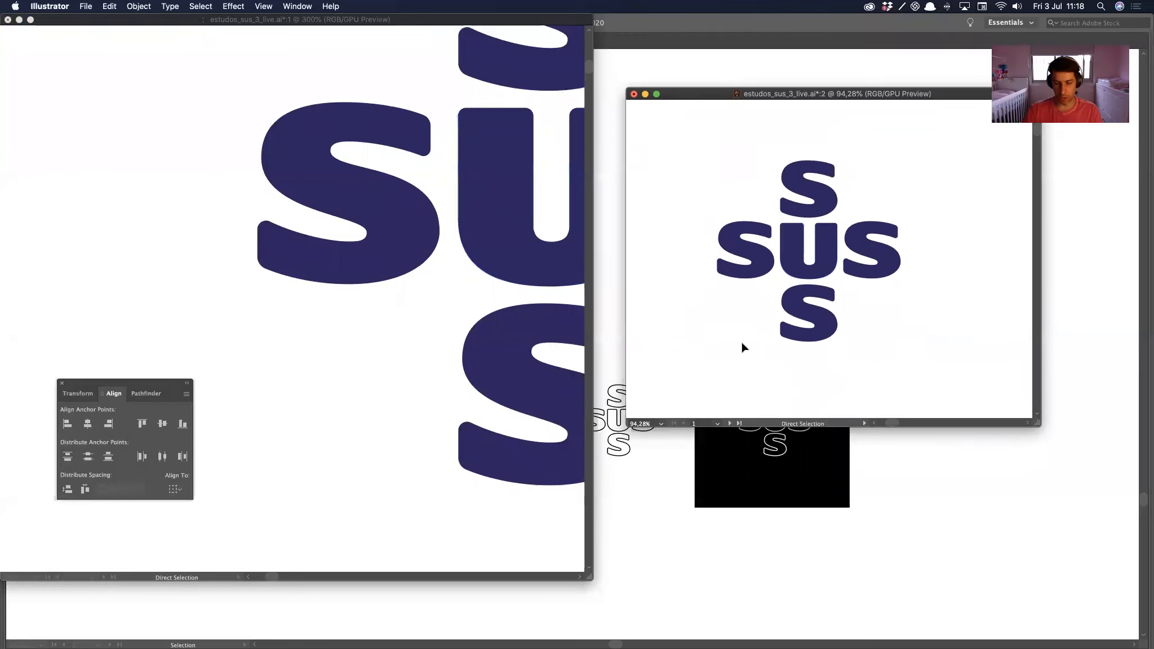
# Step: Select the U and hide its selection edges and bounding box in the small preview window, keeping that window beside the enlarged one
pyautogui.click(829, 250)
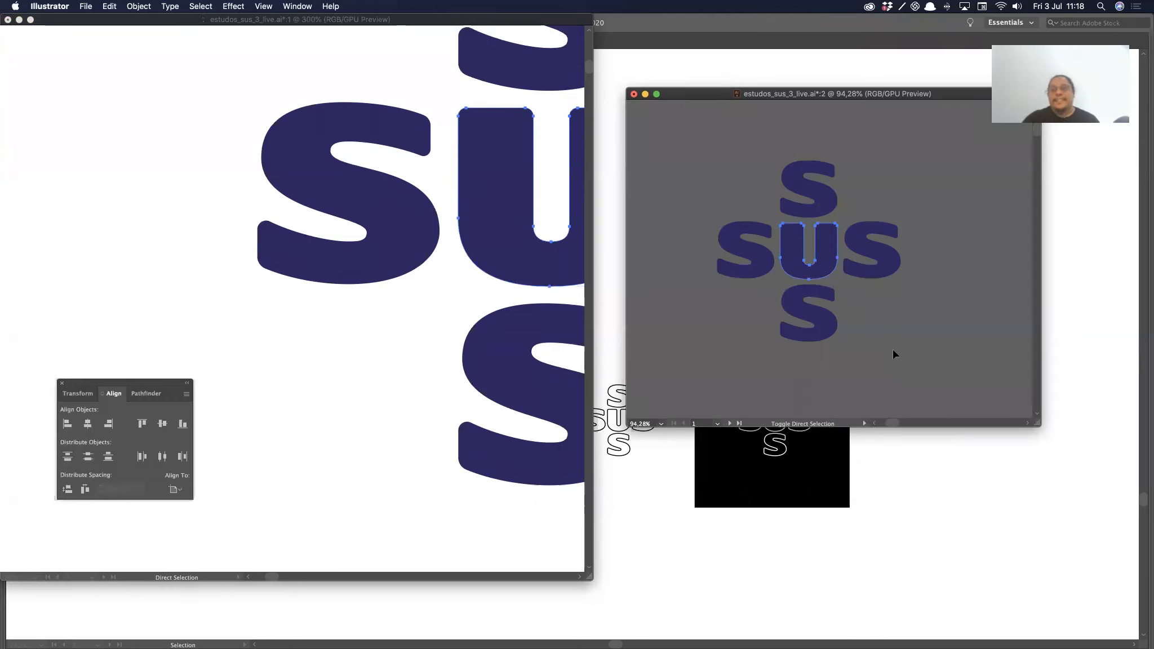
pyautogui.press('super+shift+h')
pyautogui.press('a')
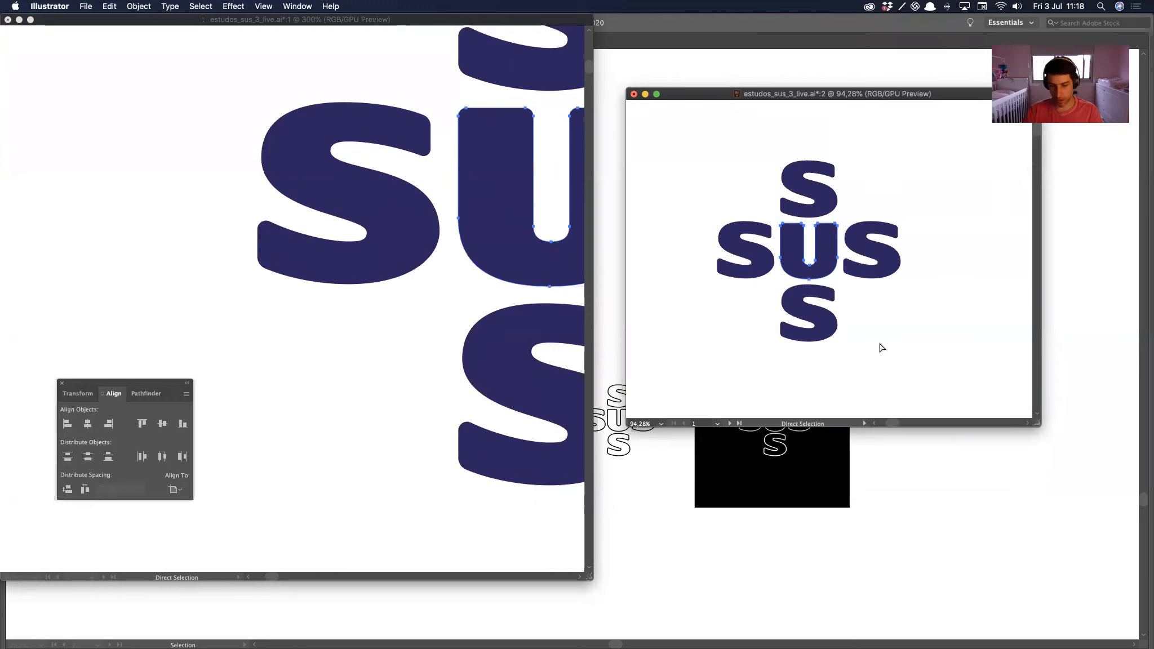
pyautogui.press('v')
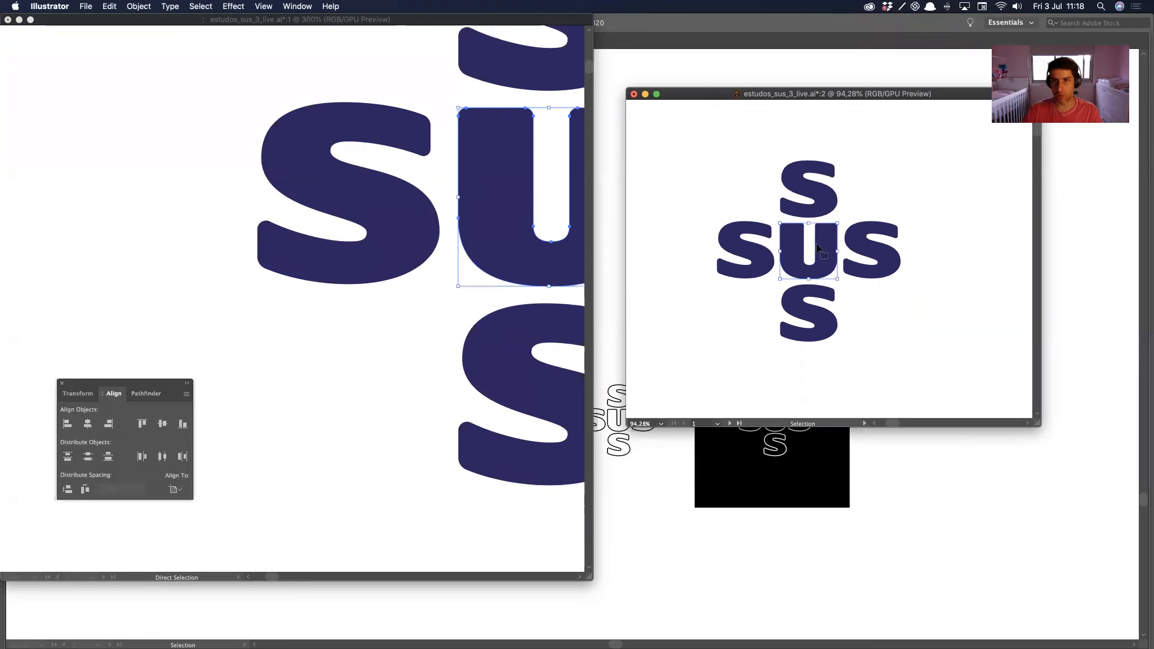
pyautogui.press('a')
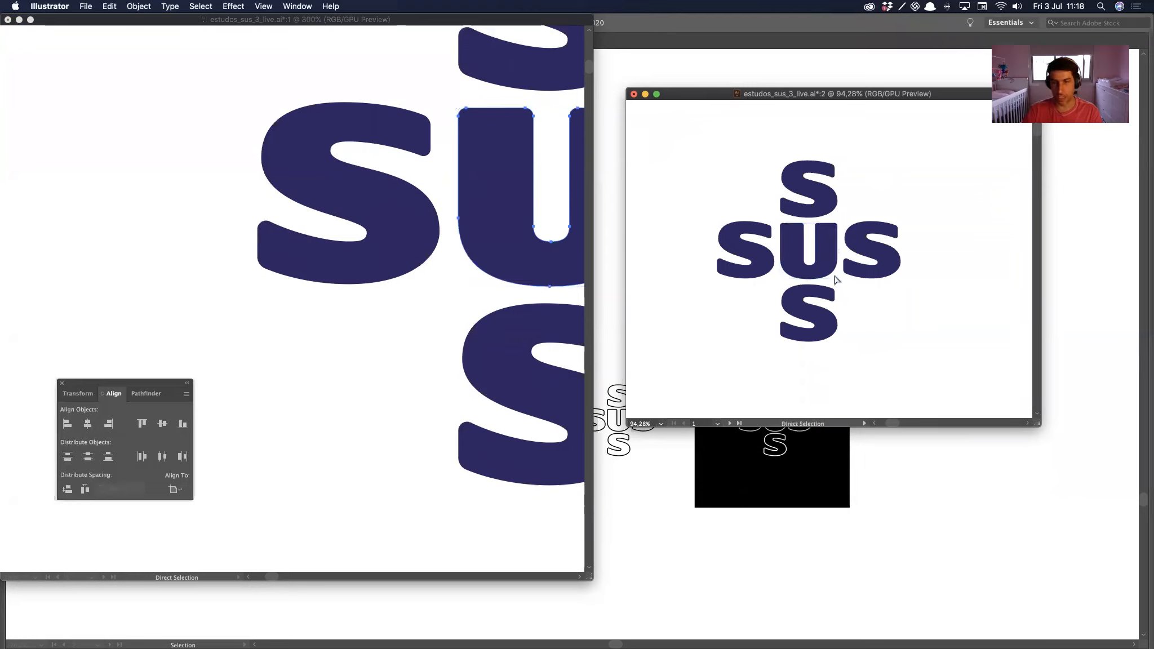
pyautogui.press('v')
pyautogui.press('a')
pyautogui.press('v')
pyautogui.press('a')
pyautogui.press('super+h')
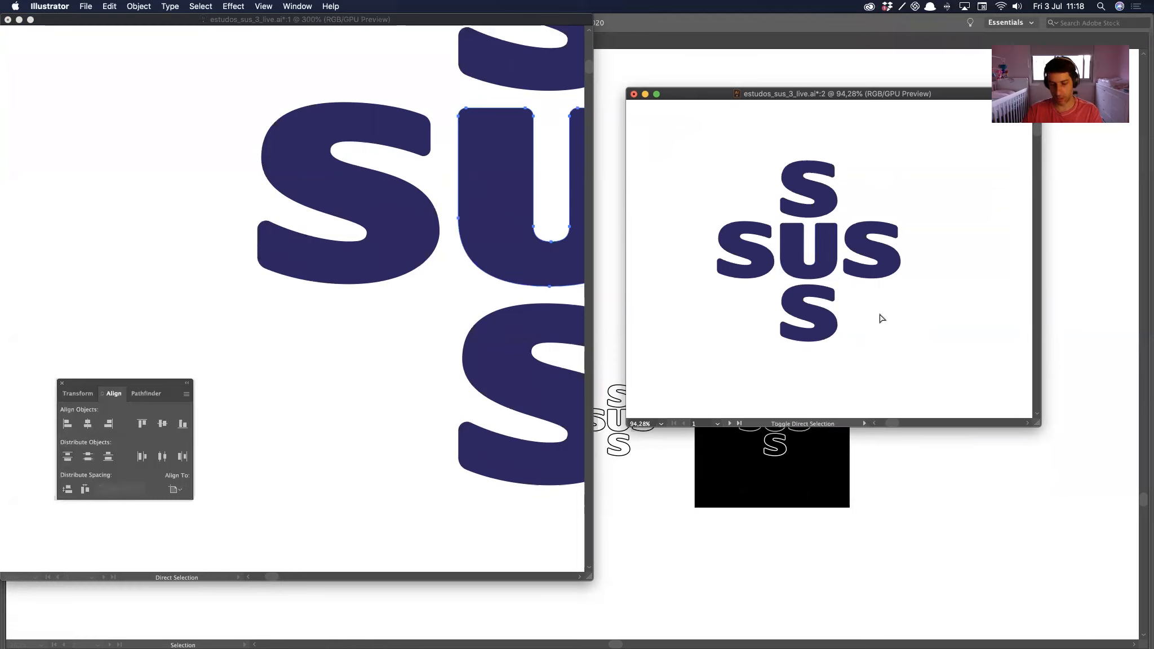
pyautogui.press('v')
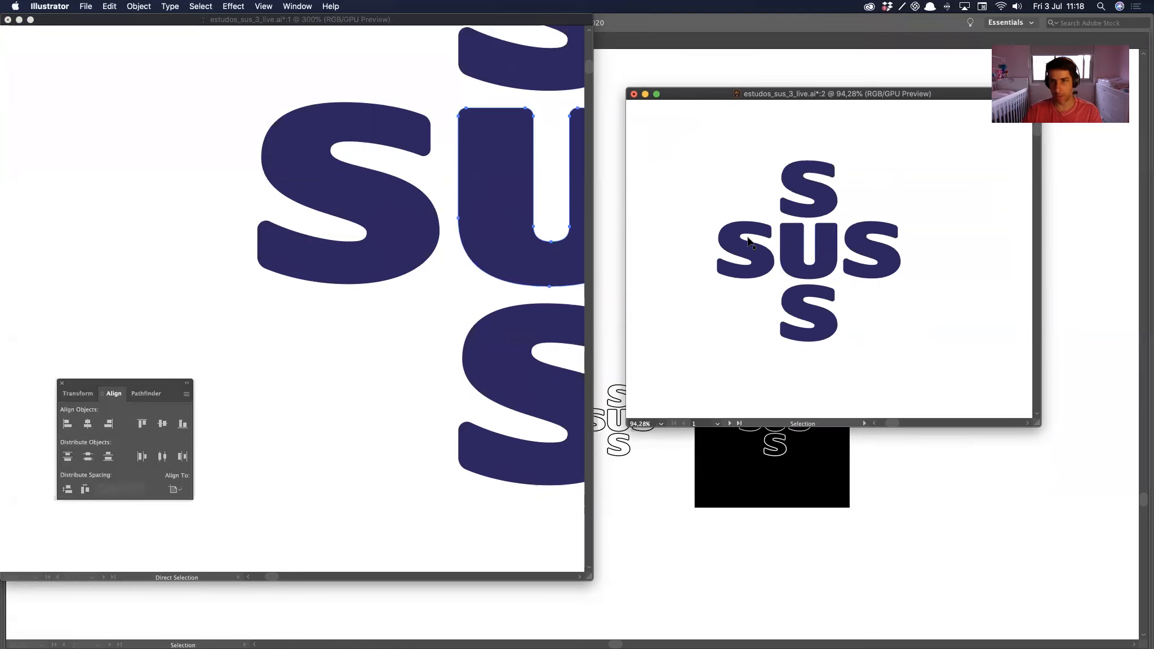
pyautogui.moveTo(714, 93); pyautogui.dragTo(735, 87)
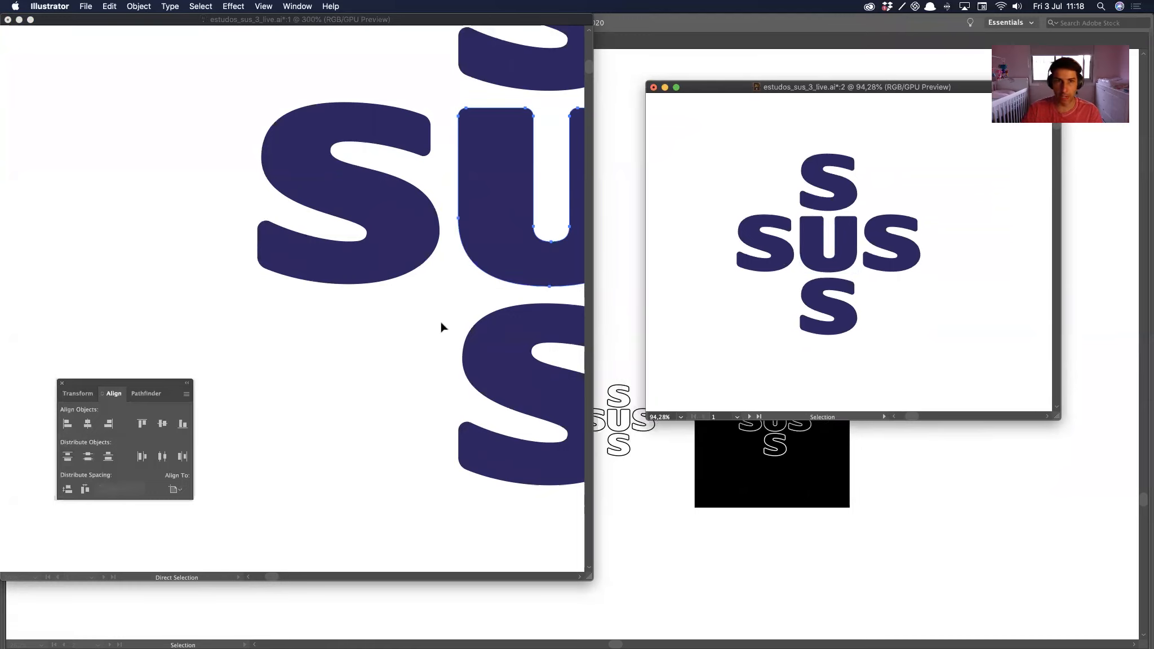
# Step: Try to scale the handles of the anchor point at the base of the U's outer curve in the enlarged window
pyautogui.moveTo(441, 327); pyautogui.dragTo(353, 404)
pyautogui.press('a')
pyautogui.click(453, 311)
pyautogui.click(454, 363)
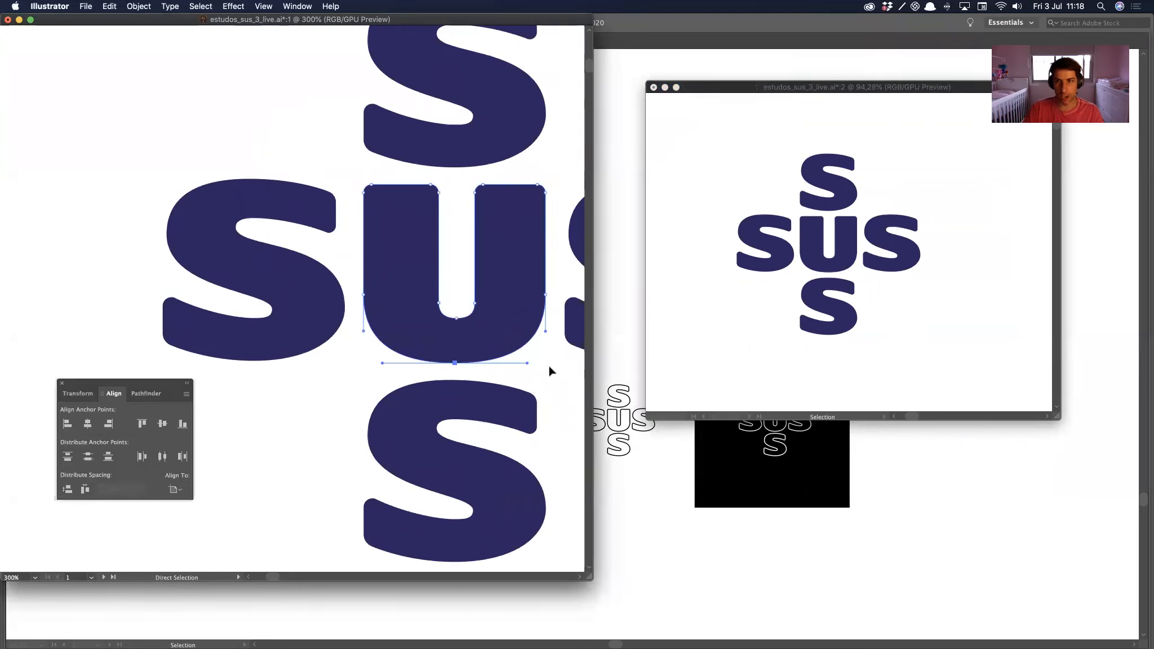
pyautogui.press('s')
pyautogui.moveTo(548, 372); pyautogui.dragTo(461, 370)
pyautogui.moveTo(386, 390); pyautogui.dragTo(334, 359)
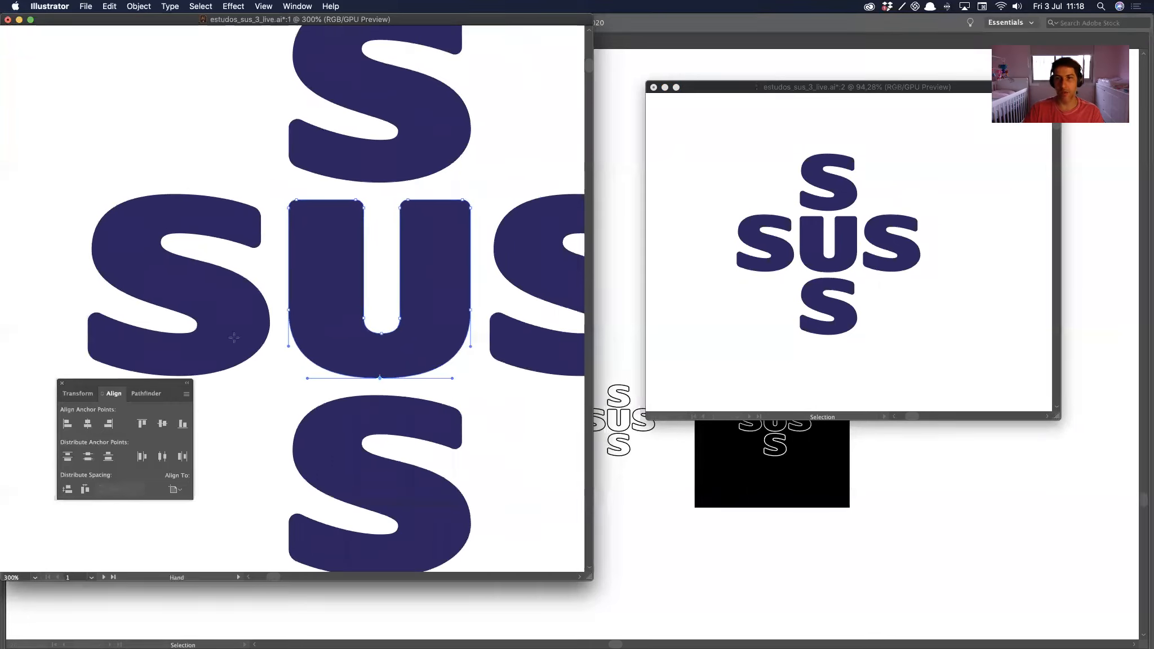
# Step: Nudge the inner left edge of the U's counter rightward and shift the whole counter slightly right to thicken the left stem
pyautogui.moveTo(333, 318); pyautogui.dragTo(344, 284)
pyautogui.press('a')
pyautogui.click(305, 318)
pyautogui.moveTo(415, 230); pyautogui.dragTo(382, 283)
pyautogui.moveTo(335, 166); pyautogui.dragTo(383, 295)
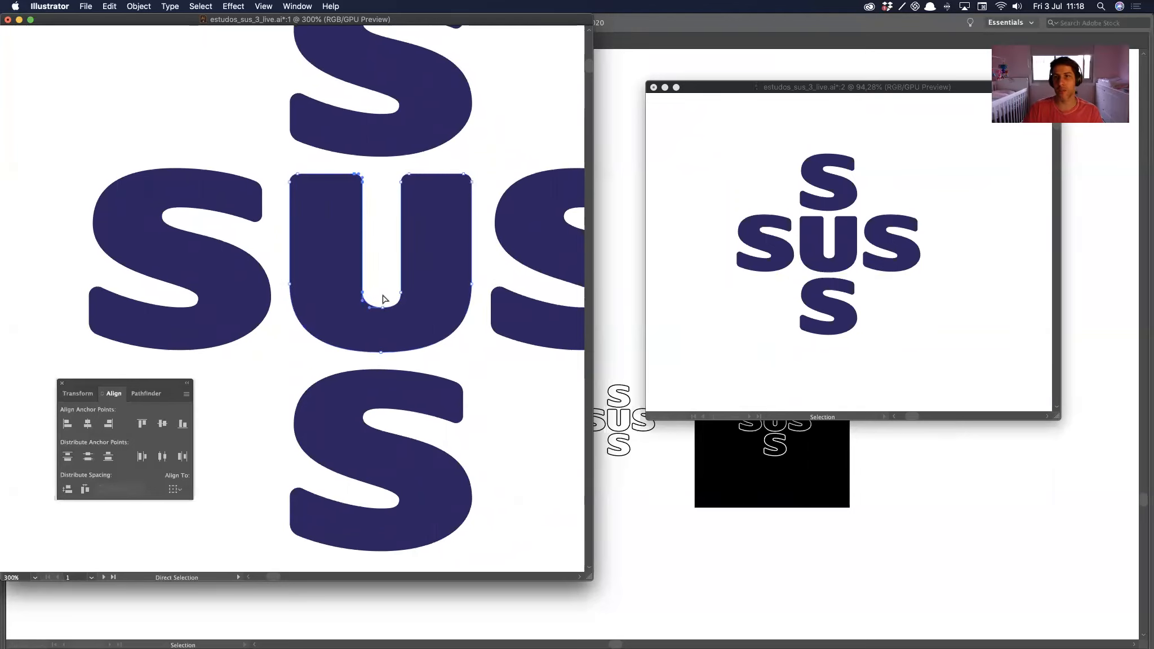
pyautogui.press('Right')
pyautogui.moveTo(336, 166); pyautogui.dragTo(425, 309)
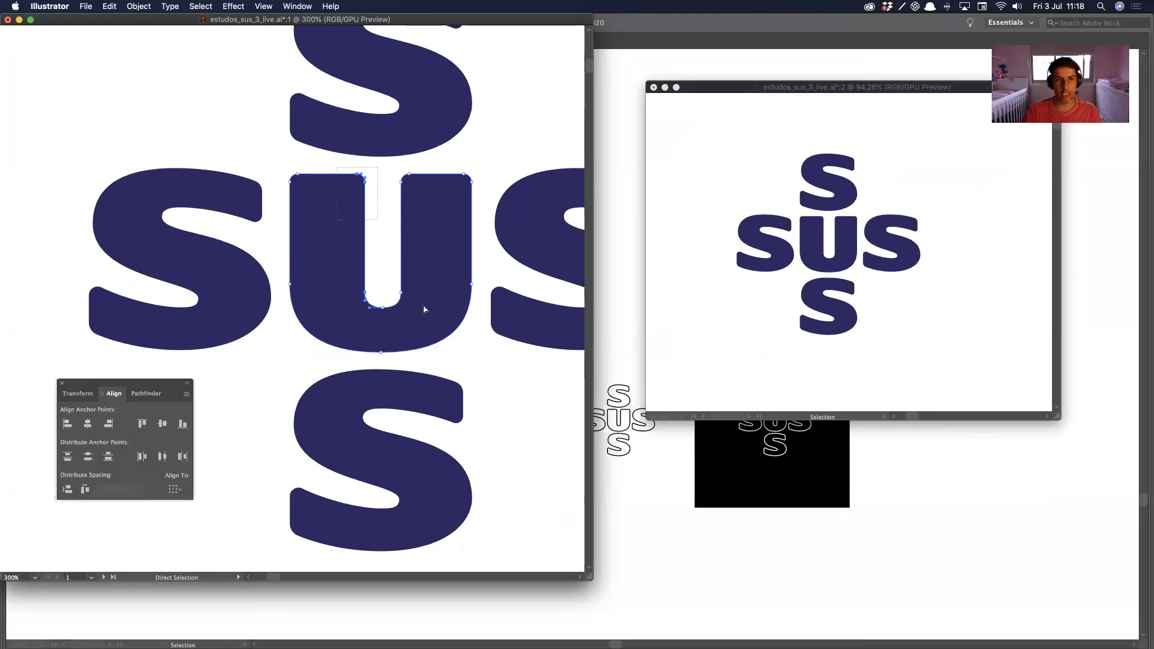
pyautogui.press('Right')
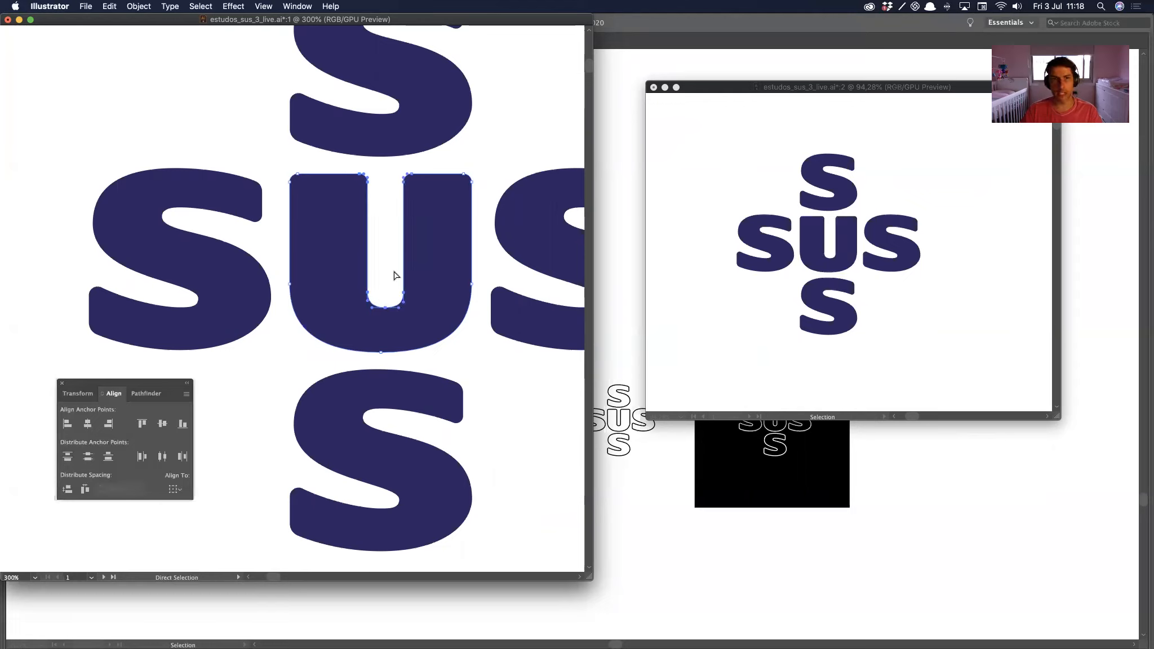
# Step: Move the U's outer left edge slightly inward, compare it with the previous position through undo and redo, and deselect
pyautogui.click(309, 296)
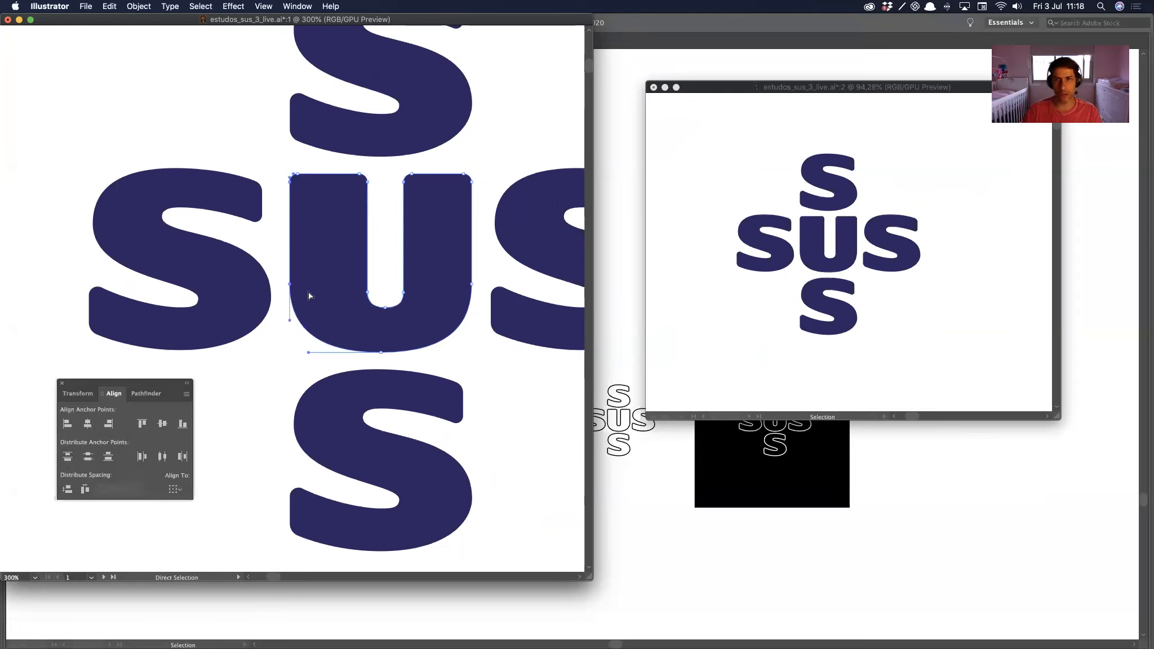
pyautogui.press('super+z')
pyautogui.press('super+shift+z')
pyautogui.press('super+z')
pyautogui.press('super+shift+z')
pyautogui.press('super+z')
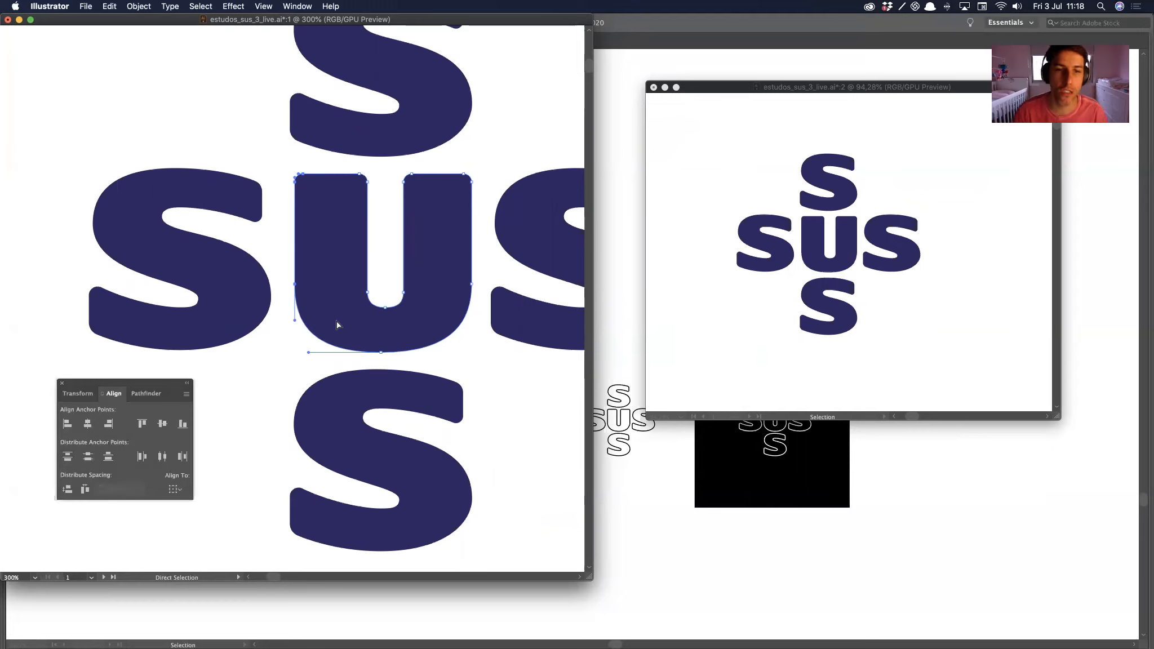
pyautogui.click(476, 366)
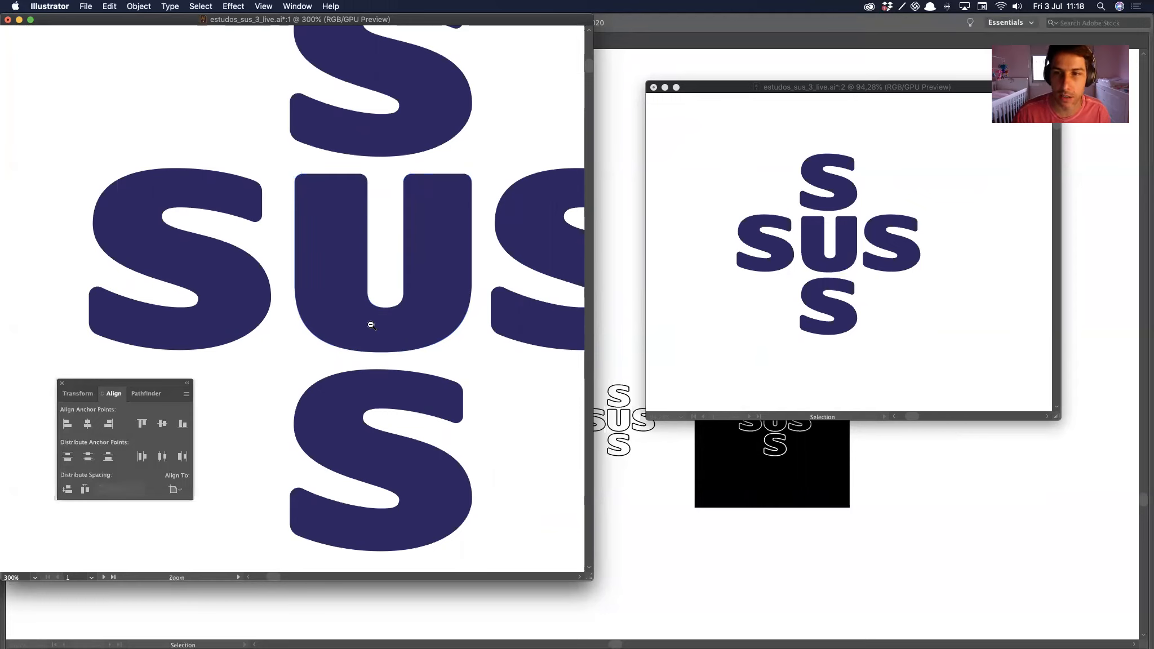
# Step: Show the rulers in the enlarged window, try to pull a horizontal guide below the left S, and select the top S
pyautogui.press('super+minus')
pyautogui.moveTo(367, 327); pyautogui.dragTo(295, 318)
pyautogui.press('super+r')
pyautogui.moveTo(236, 30); pyautogui.dragTo(220, 332)
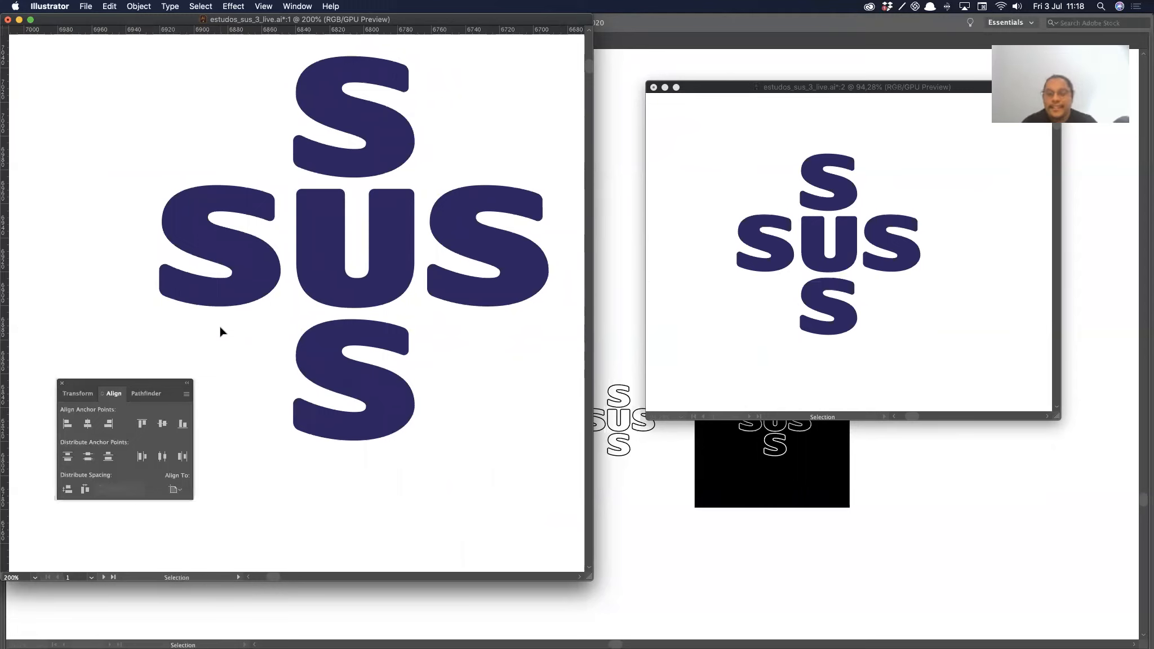
pyautogui.moveTo(195, 340); pyautogui.dragTo(232, 288)
pyautogui.click(376, 126)
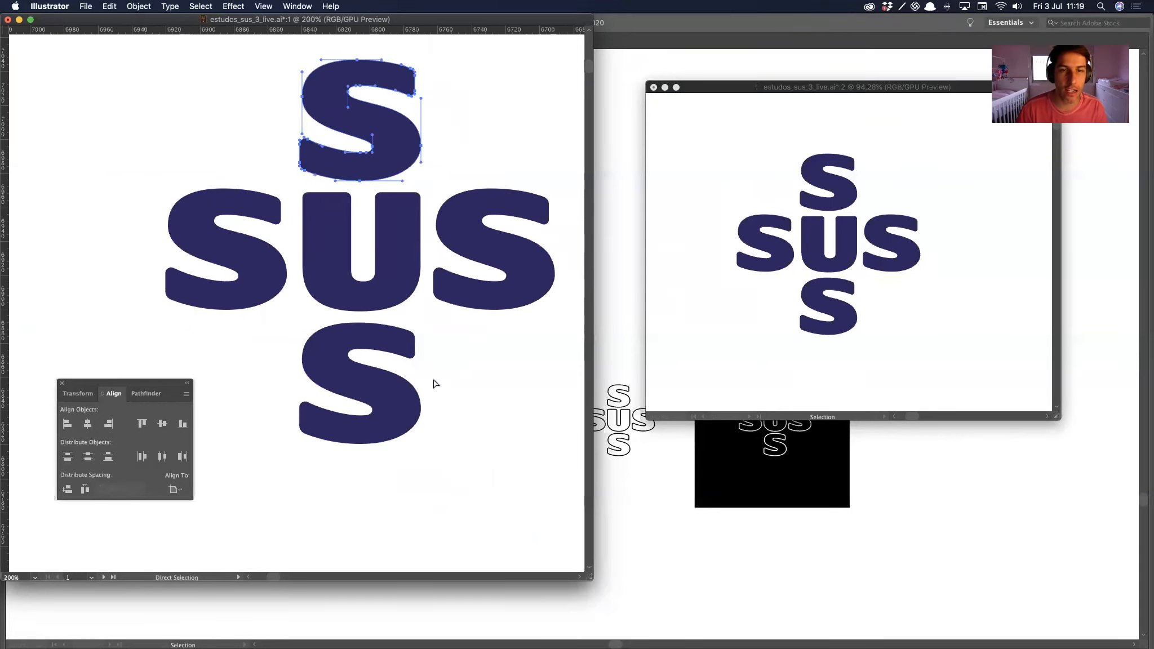
pyautogui.keyDown('alt'); pyautogui.keyDown('super'); pyautogui.click(433, 383); pyautogui.keyUp('super'); pyautogui.keyUp('alt')
pyautogui.moveTo(407, 374); pyautogui.dragTo(396, 429)
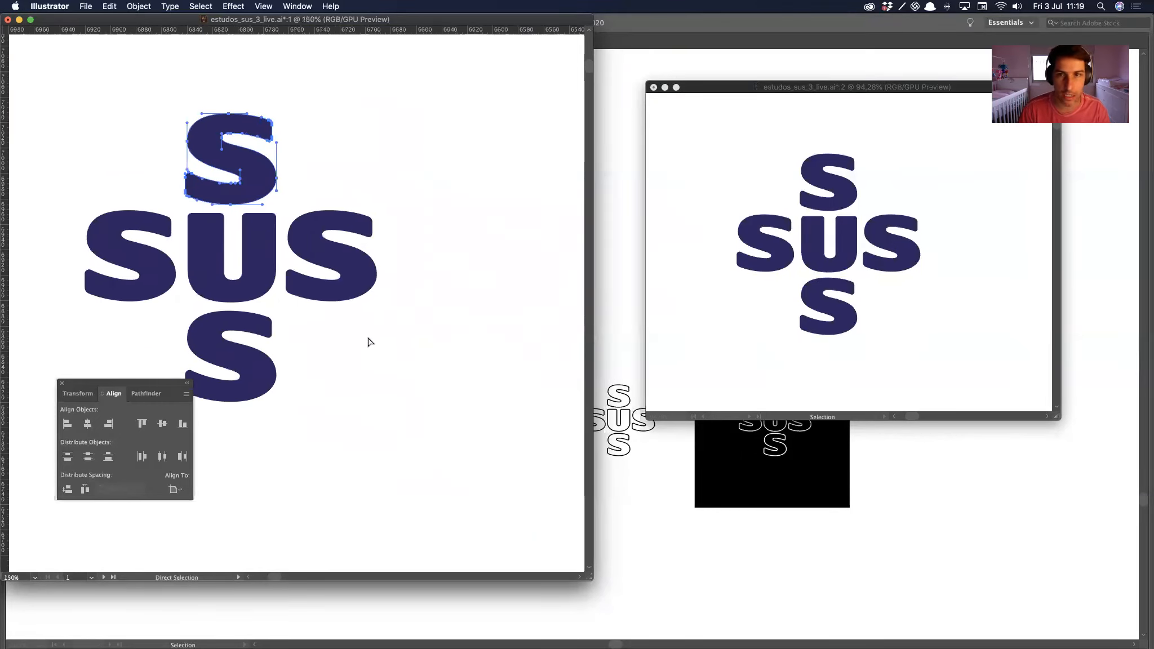
# Step: Show the hidden panels and move the small preview window closer to the enlarged cross
pyautogui.press('Tab')
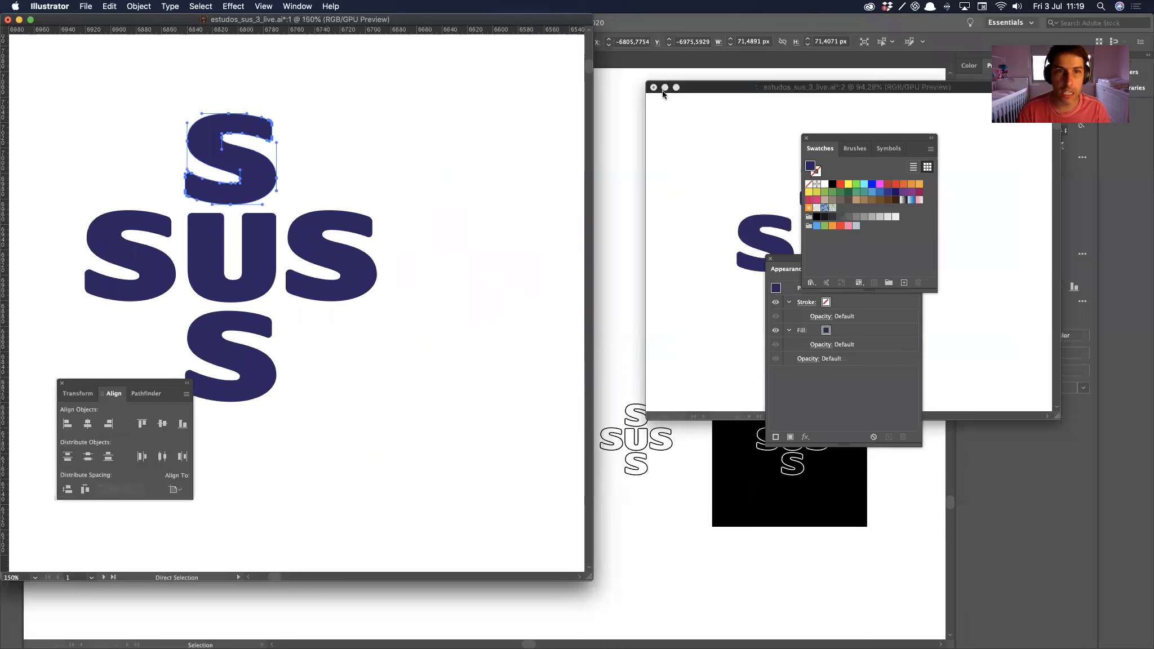
pyautogui.moveTo(711, 88); pyautogui.dragTo(514, 196)
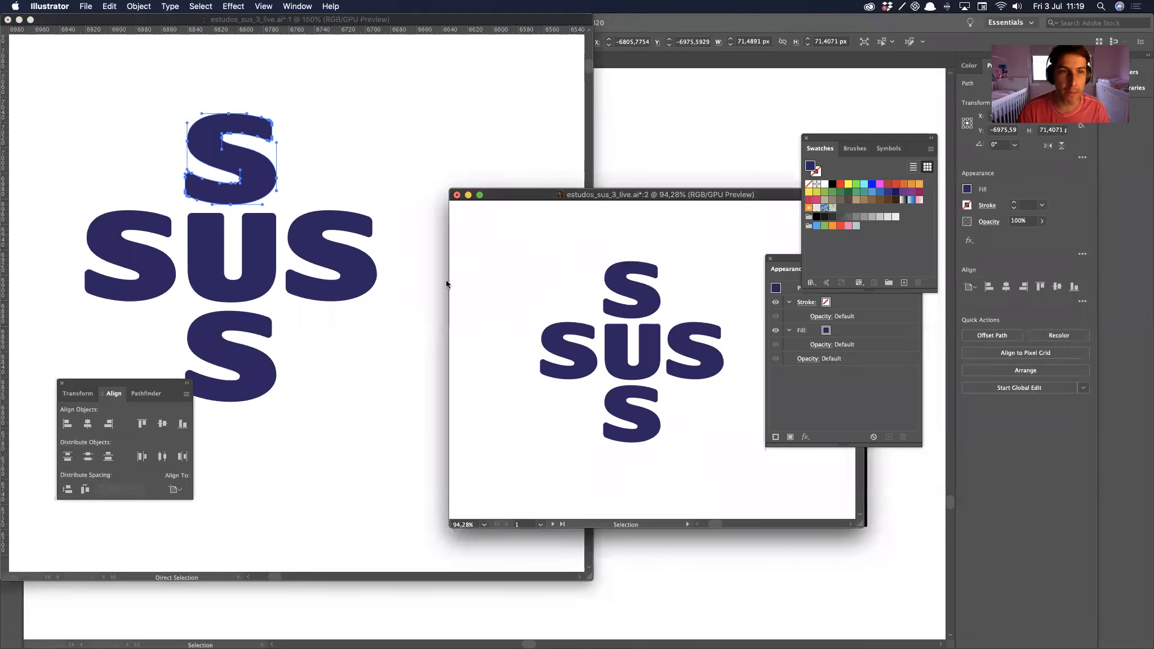
# Step: Turn the top S into a reusable dynamic symbol named "Letra S"
pyautogui.click(413, 146)
pyautogui.press('v')
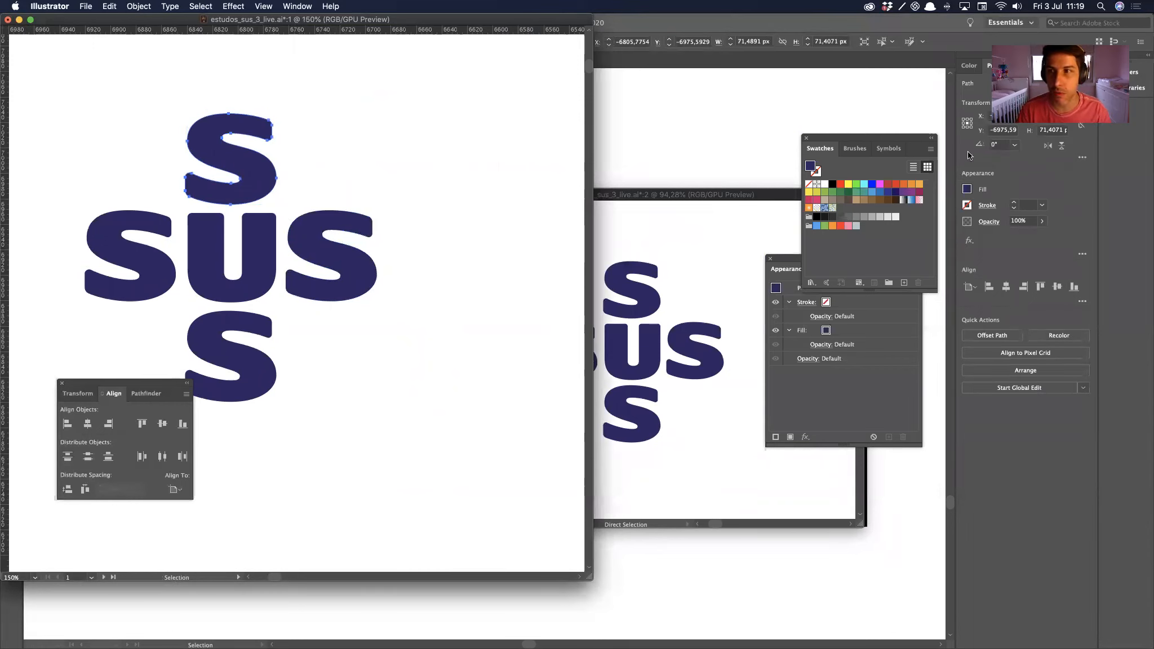
pyautogui.click(297, 6)
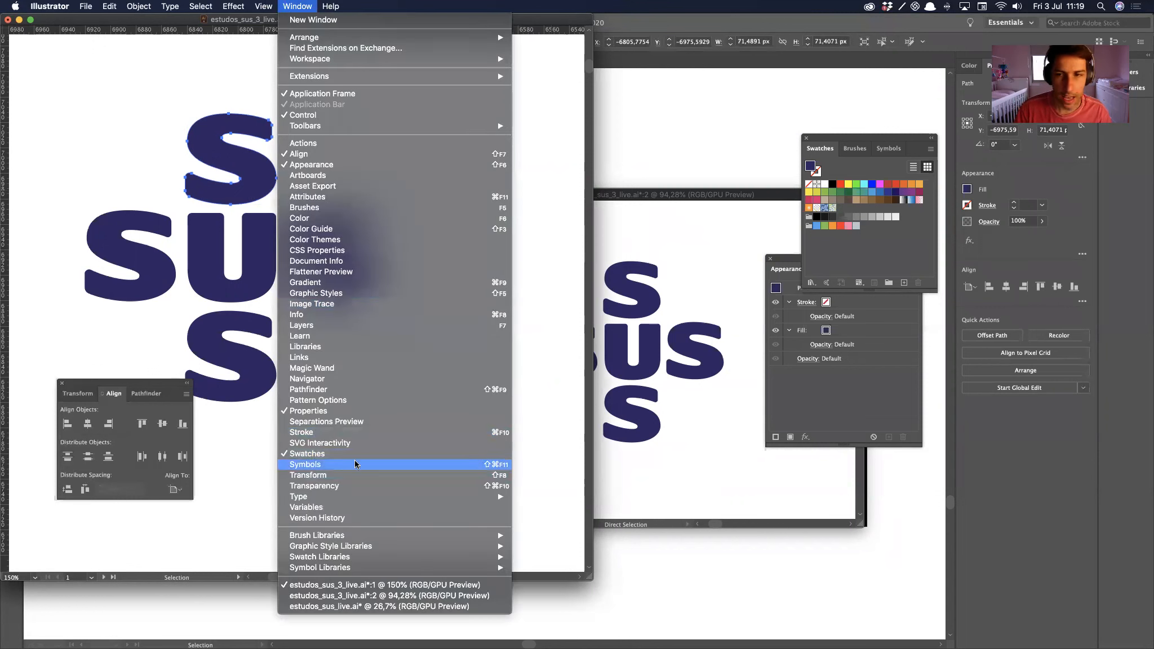
pyautogui.click(305, 464)
pyautogui.click(901, 283)
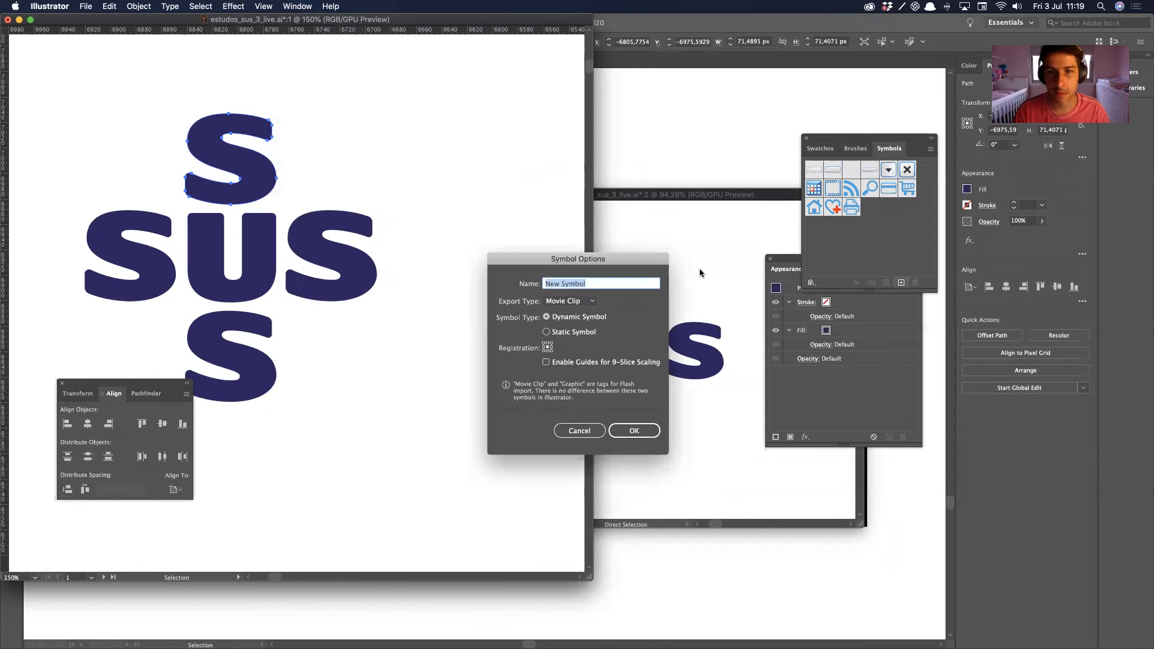
pyautogui.write('L')
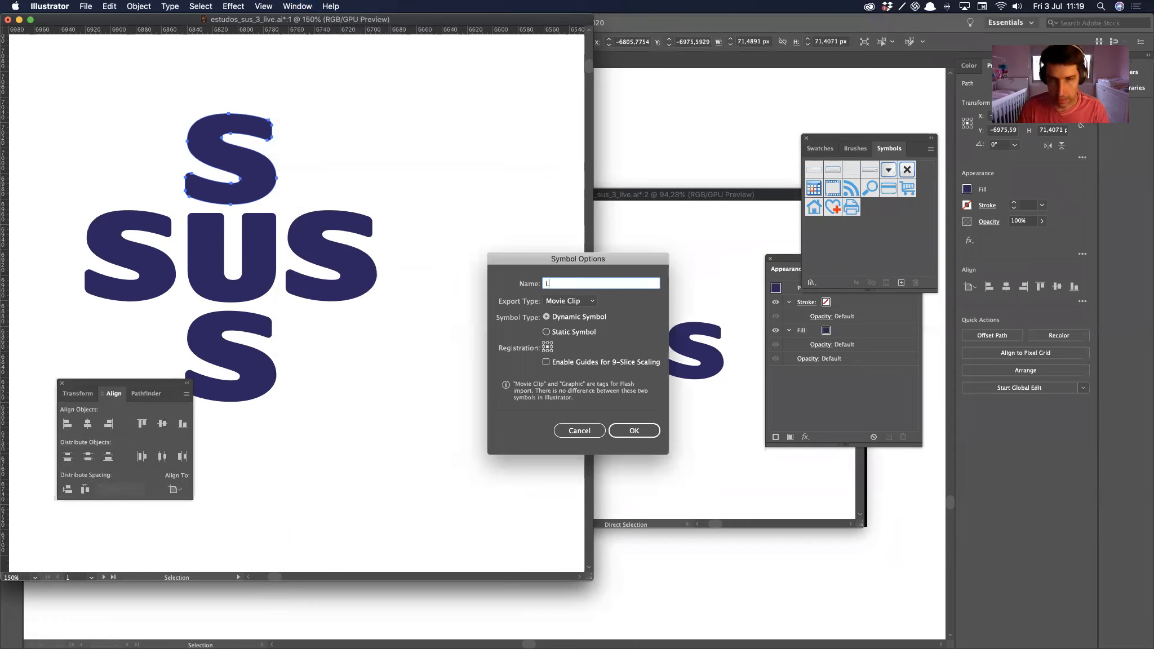
pyautogui.write('etra S')
pyautogui.press('Return')
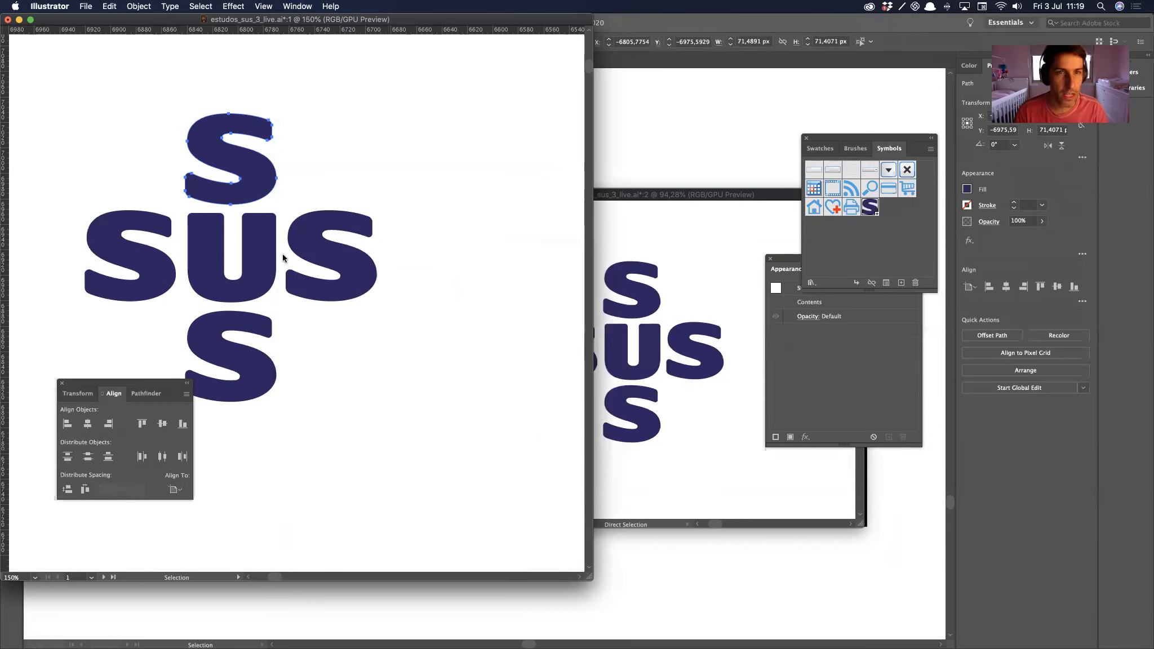
# Step: Place Letra S symbol instances exactly over the right, left and bottom S letters of the cross
pyautogui.moveTo(868, 208); pyautogui.dragTo(383, 328)
pyautogui.moveTo(332, 295); pyautogui.dragTo(342, 265)
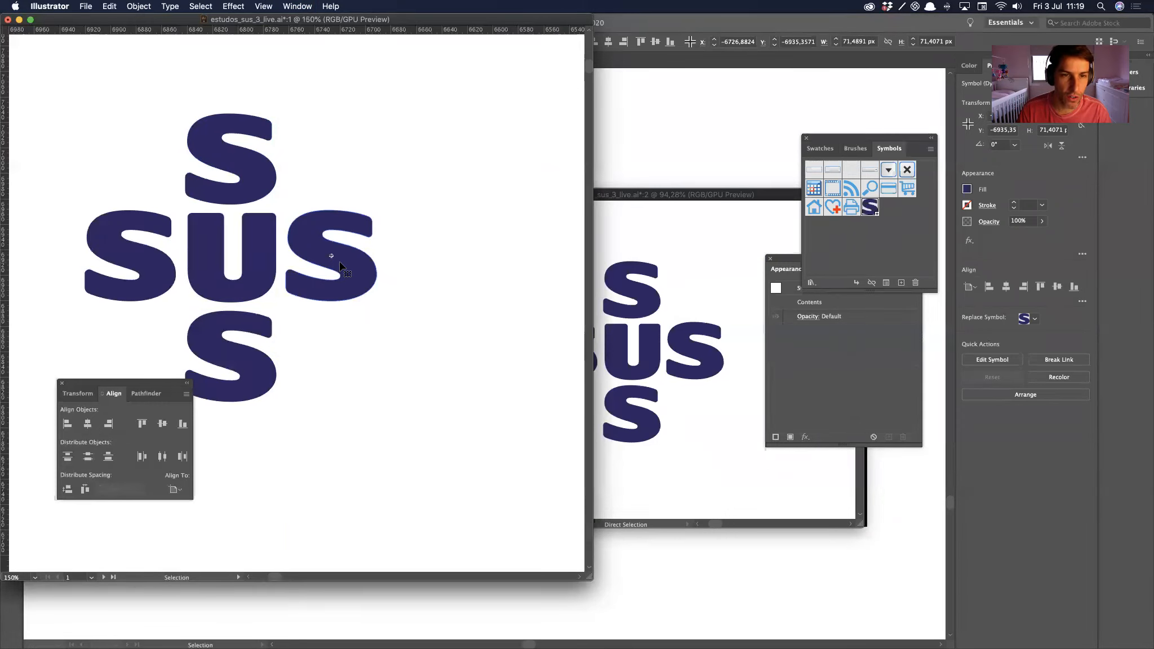
pyautogui.moveTo(332, 259); pyautogui.dragTo(133, 261)
pyautogui.moveTo(250, 368); pyautogui.dragTo(227, 355)
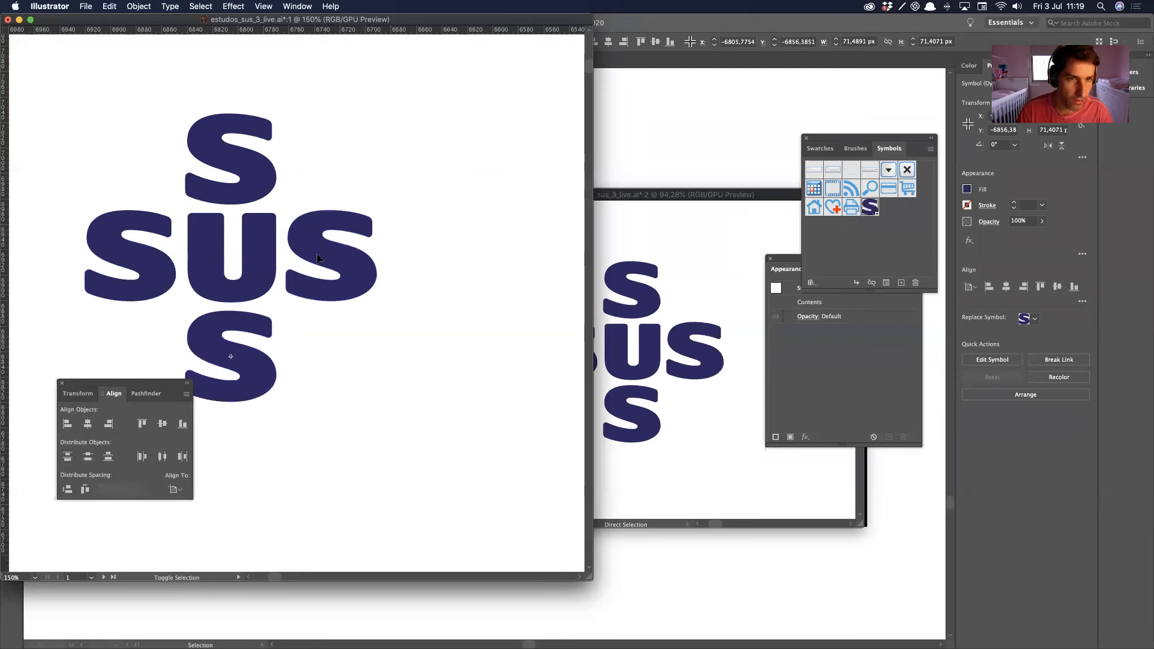
# Step: Cut the three symbol instances, delete the original S letters beneath them, and paste the instances back in the same place
pyautogui.moveTo(338, 239); pyautogui.dragTo(333, 239)
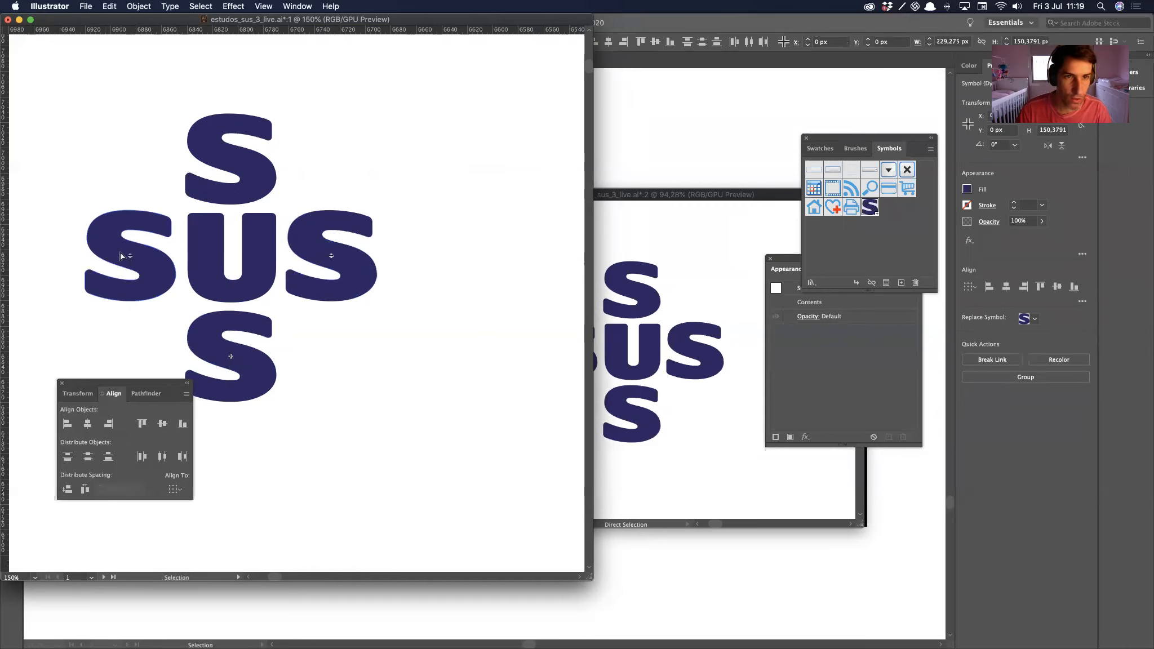
pyautogui.click(330, 353)
pyautogui.click(114, 257)
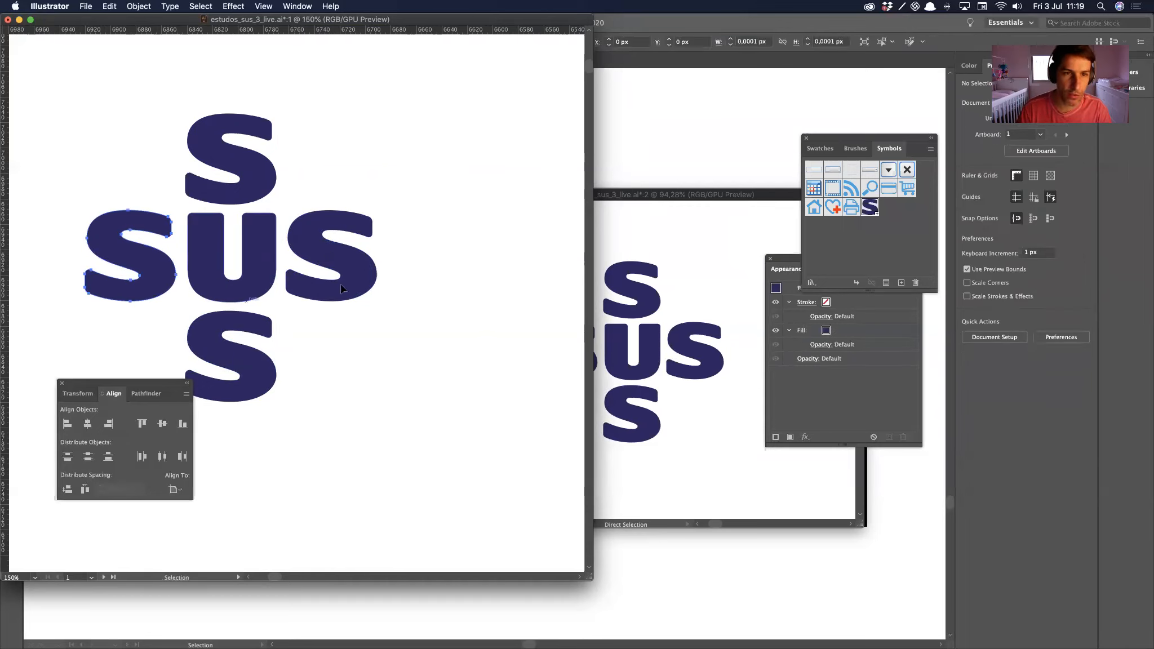
pyautogui.keyDown('shift'); pyautogui.click(341, 285); pyautogui.keyUp('shift')
pyautogui.press('Delete')
pyautogui.press('super+f')
pyautogui.click(335, 391)
pyautogui.hscroll(-2, 372, 265)
pyautogui.scroll(1, 372, 265)
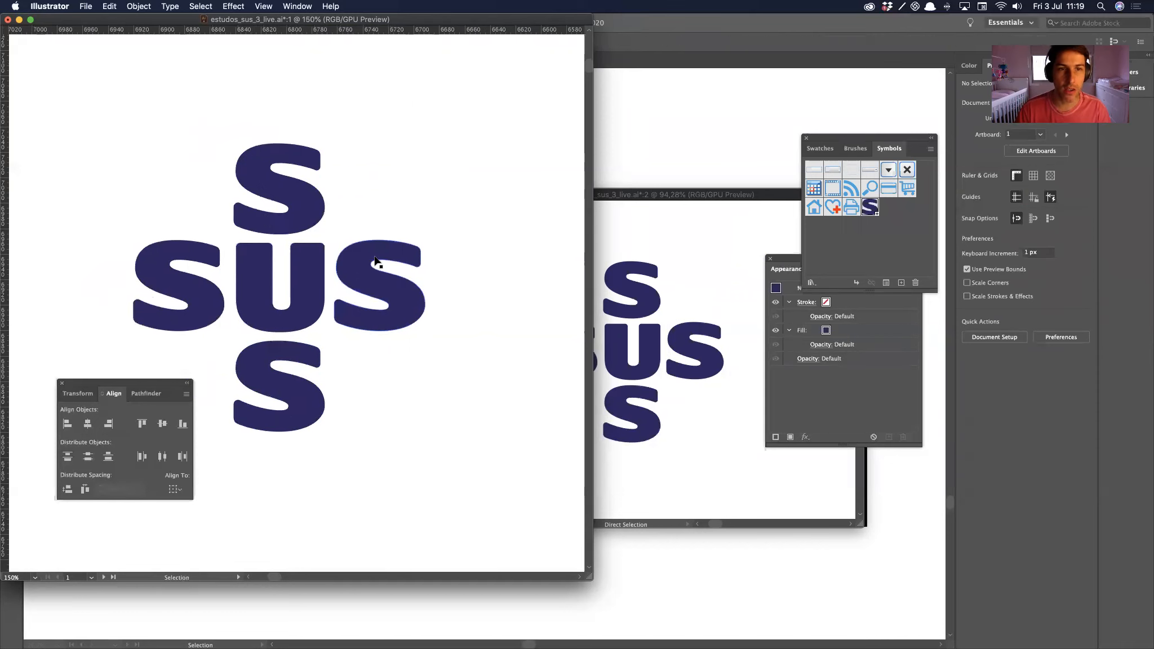
# Step: Open the Letra S symbol definition for editing from the top S
pyautogui.doubleClick(290, 225)
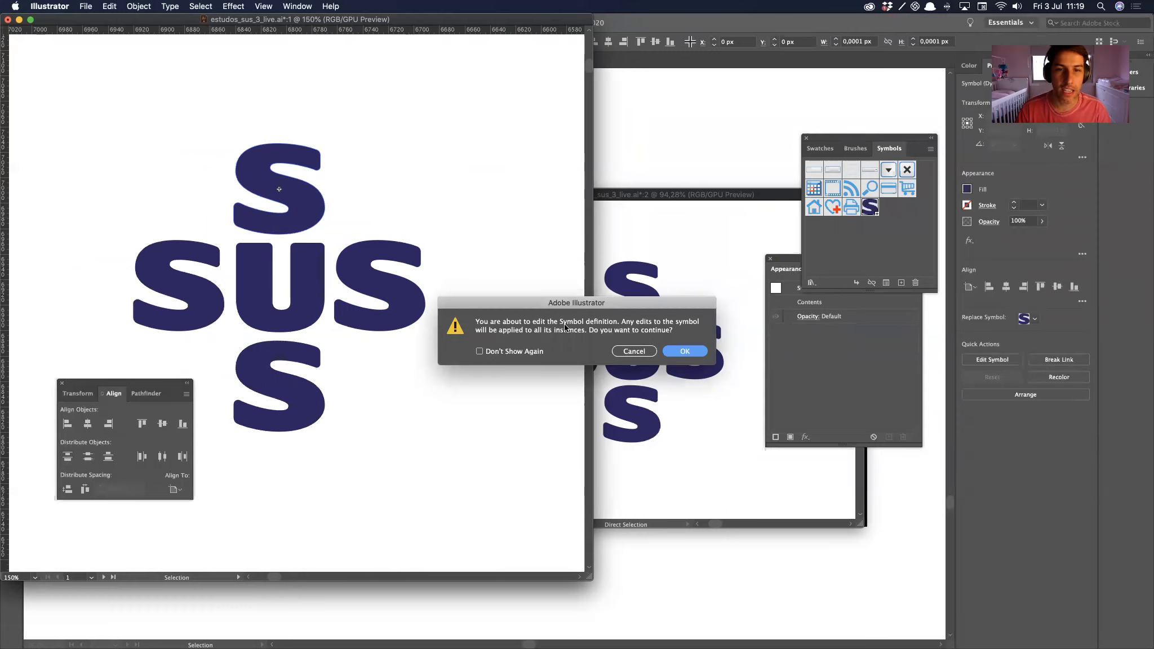
pyautogui.click(671, 353)
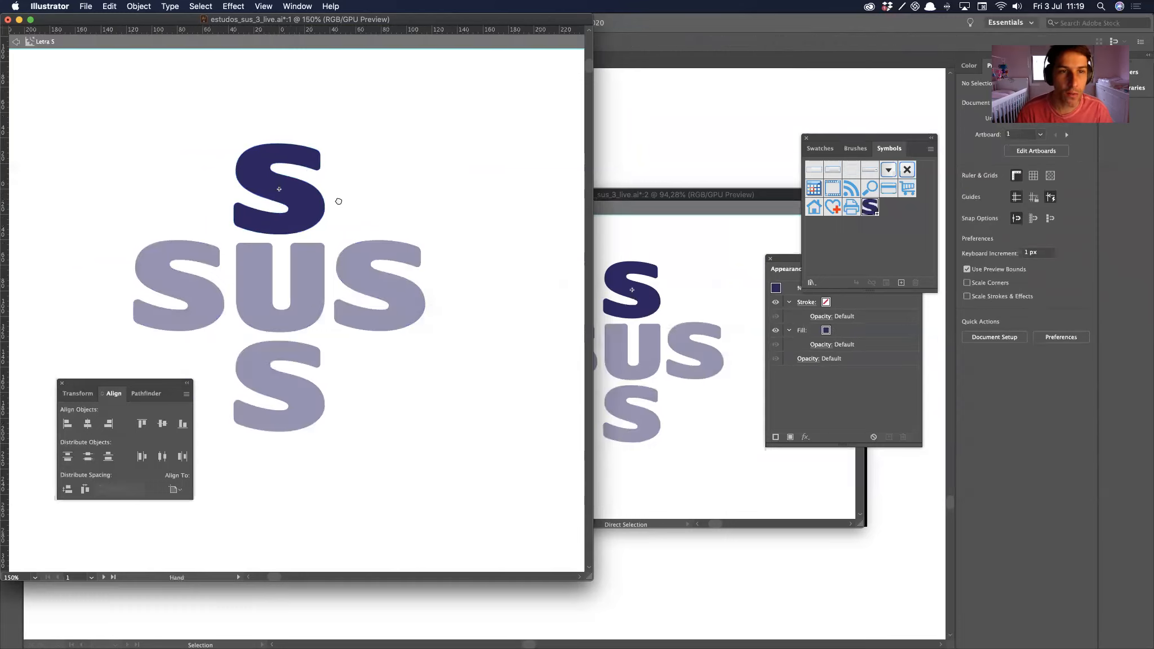
pyautogui.hscroll(-4, 349, 194)
pyautogui.moveTo(383, 229); pyautogui.dragTo(346, 267)
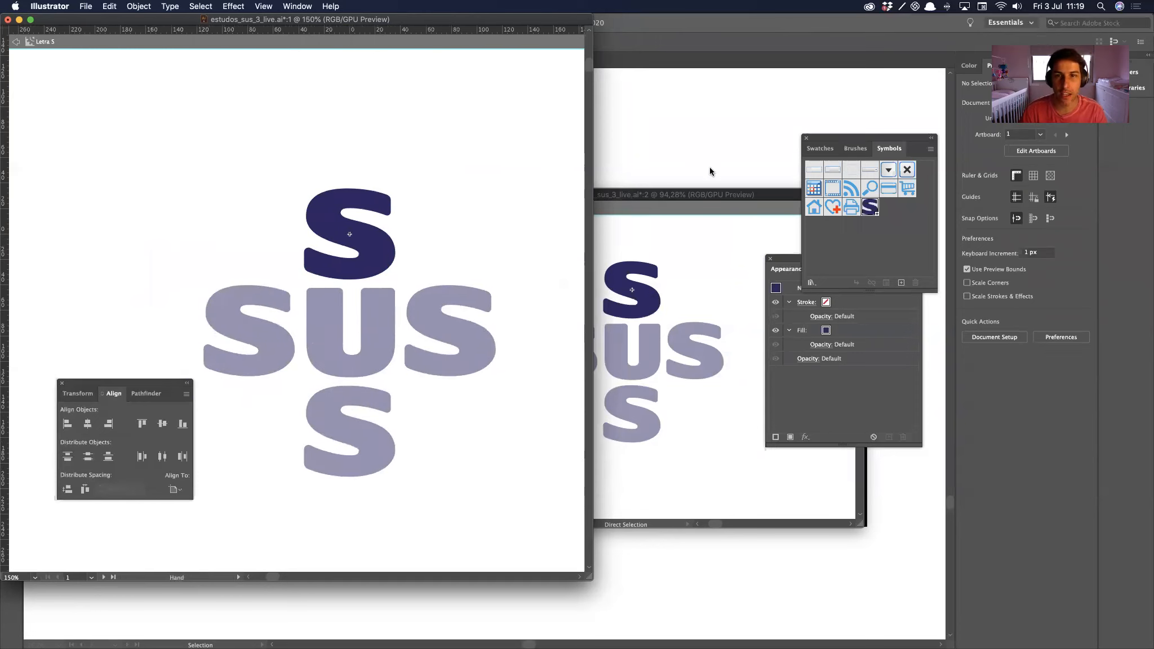
# Step: Move the preview window clear of the enlarged one and close the Symbols and Appearance panels covering it
pyautogui.moveTo(626, 195); pyautogui.dragTo(755, 151)
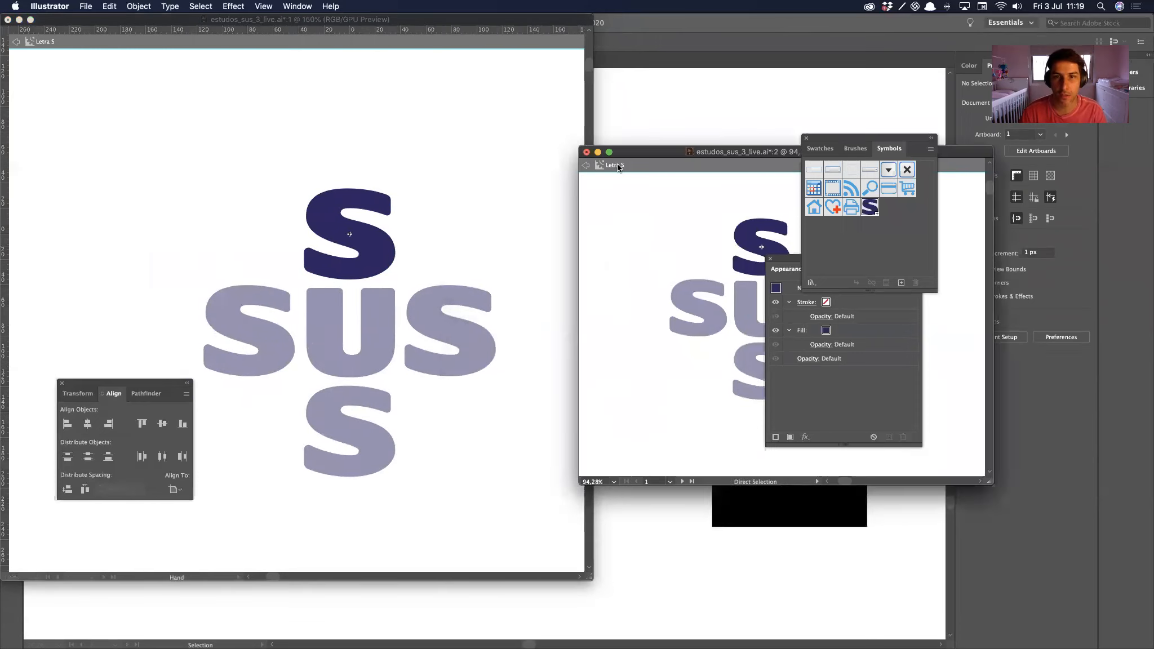
pyautogui.click(805, 138)
pyautogui.click(770, 258)
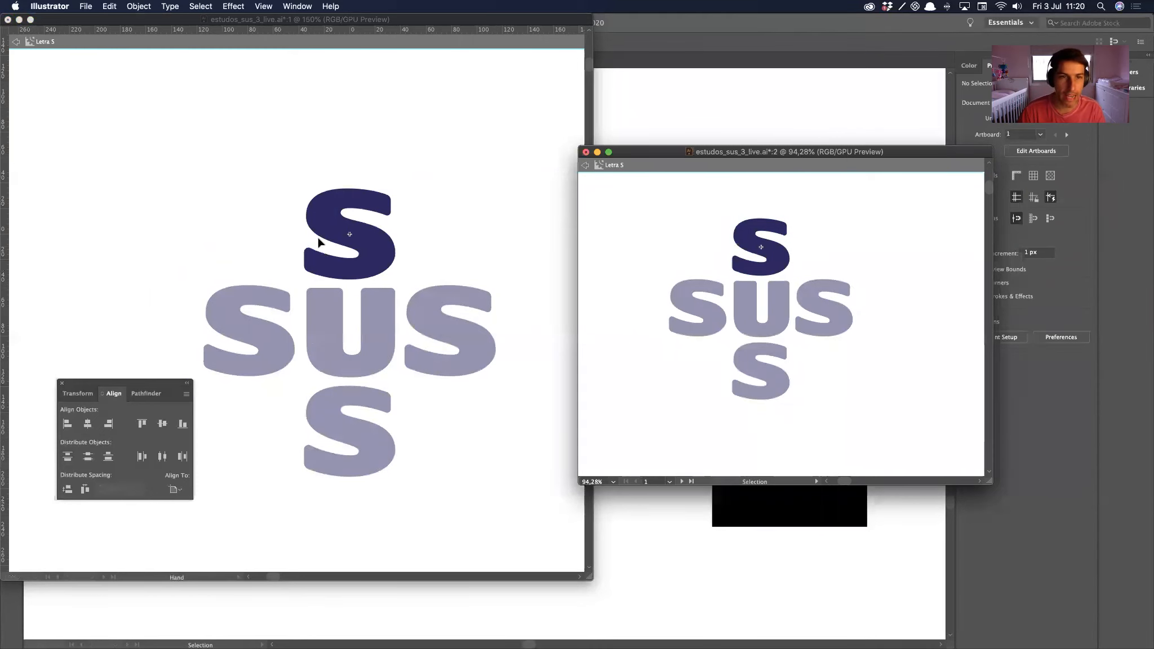
# Step: Move the S's outermost right anchor point slightly up to reshape the upper diagonal curve, and deselect
pyautogui.click(319, 220)
pyautogui.scroll(5, 432, 199)
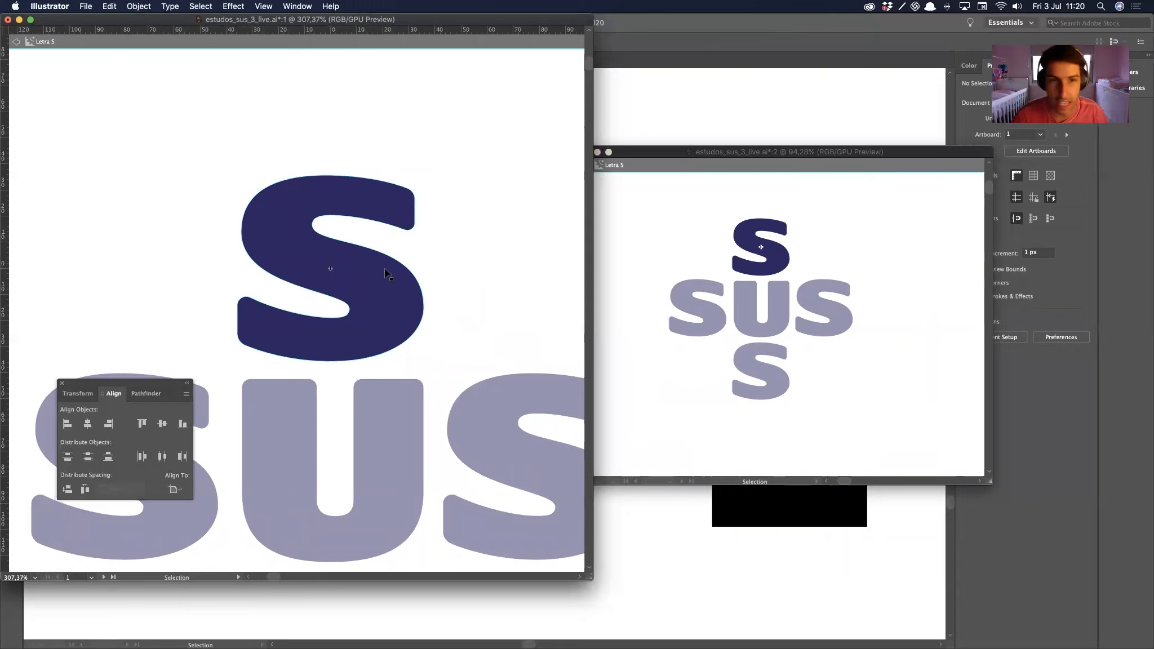
pyautogui.moveTo(404, 307); pyautogui.dragTo(432, 305)
pyautogui.moveTo(432, 304); pyautogui.dragTo(481, 296)
pyautogui.click(458, 303)
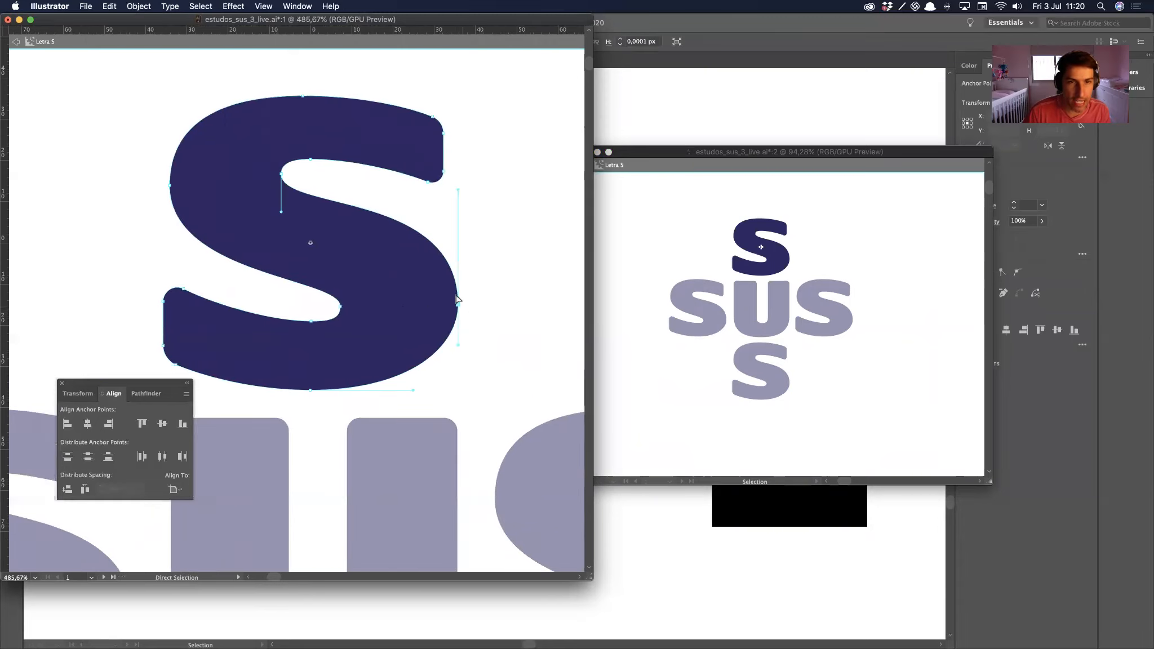
pyautogui.click(336, 243)
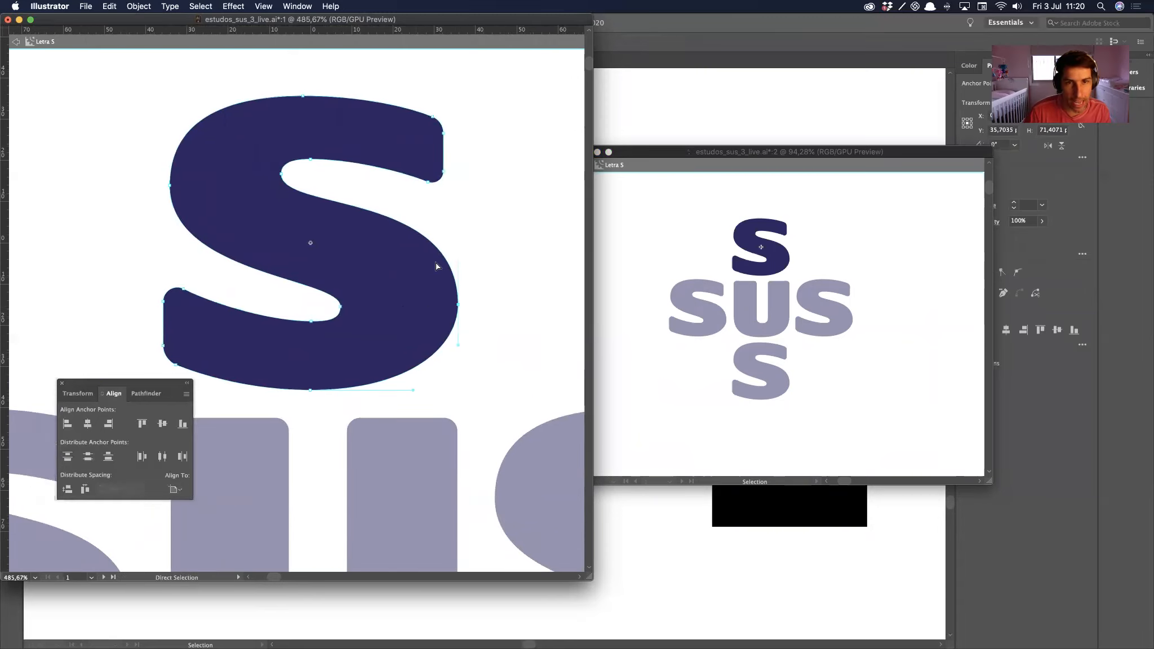
pyautogui.click(495, 296)
pyautogui.click(458, 304)
pyautogui.click(282, 213)
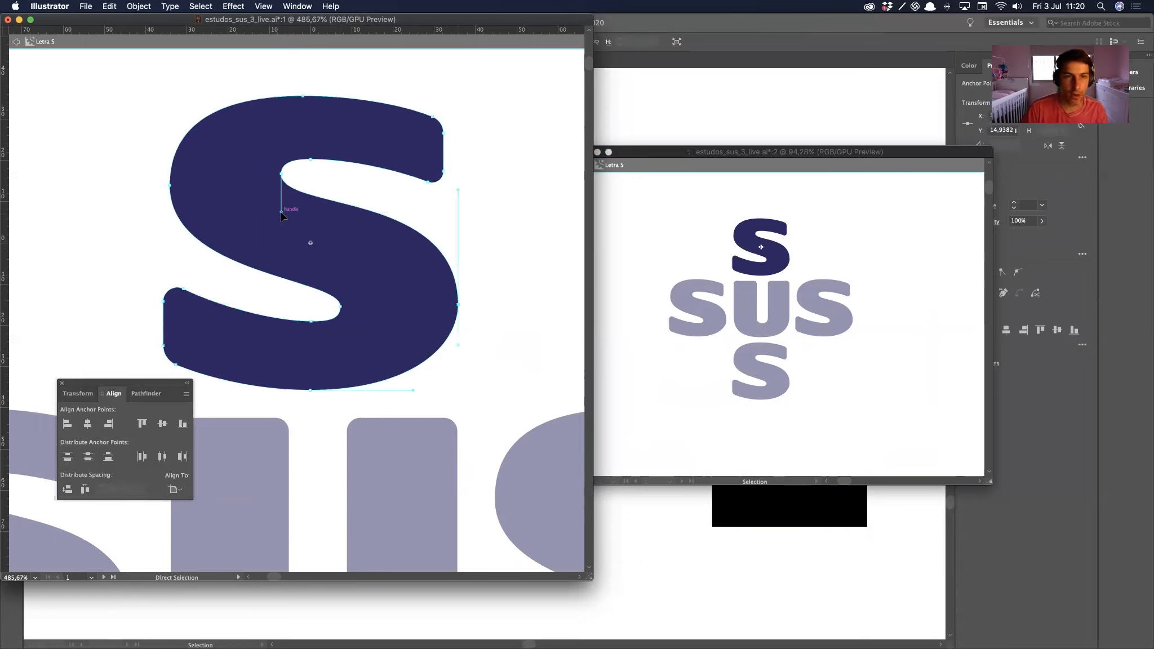
pyautogui.click(484, 305)
pyautogui.moveTo(458, 305); pyautogui.dragTo(457, 294)
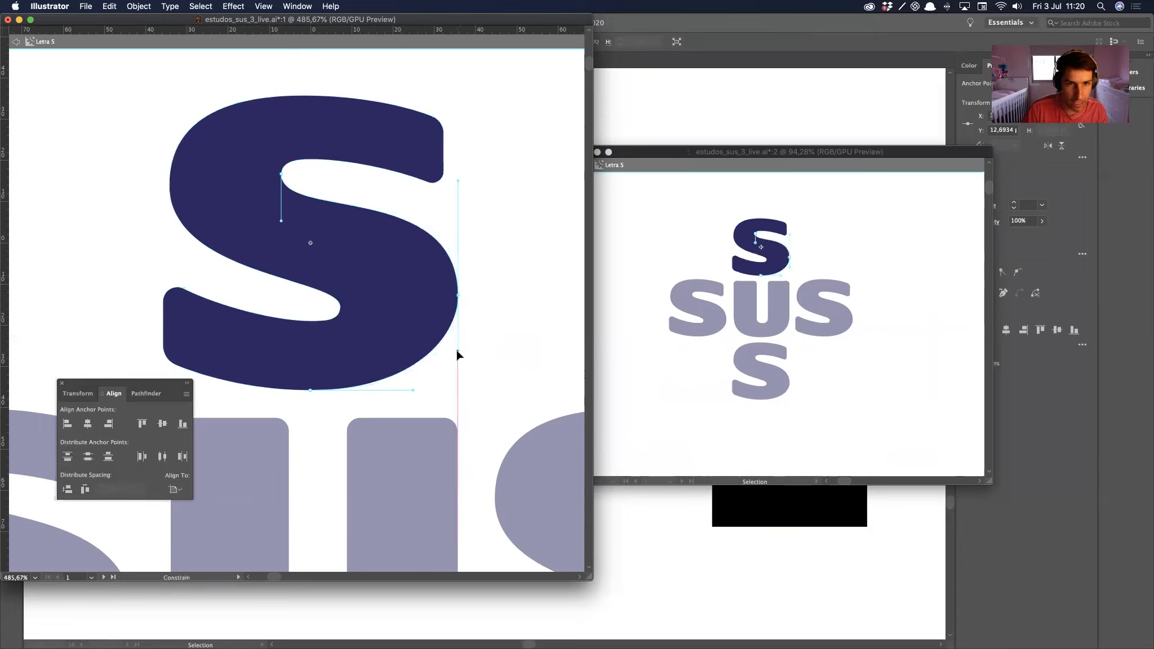
pyautogui.click(500, 344)
pyautogui.moveTo(477, 358); pyautogui.dragTo(500, 369)
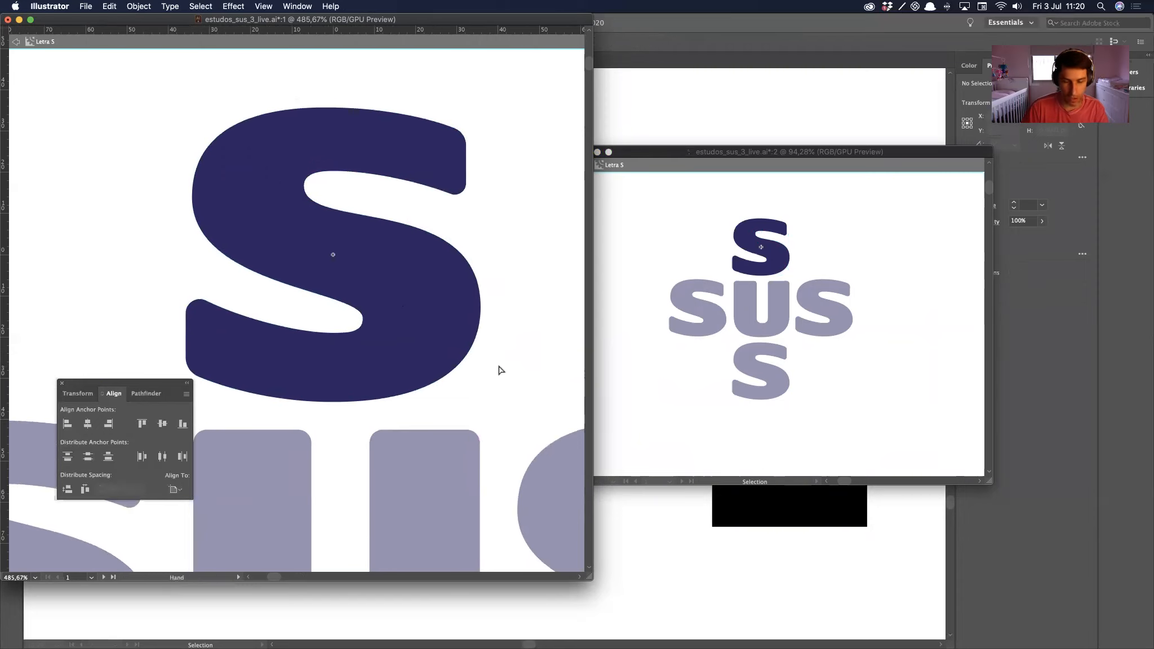
# Step: Display the enlarged window in outline mode to examine the S's contours
pyautogui.hotkey('ctrl', 'y')
pyautogui.moveTo(376, 260); pyautogui.dragTo(401, 223)
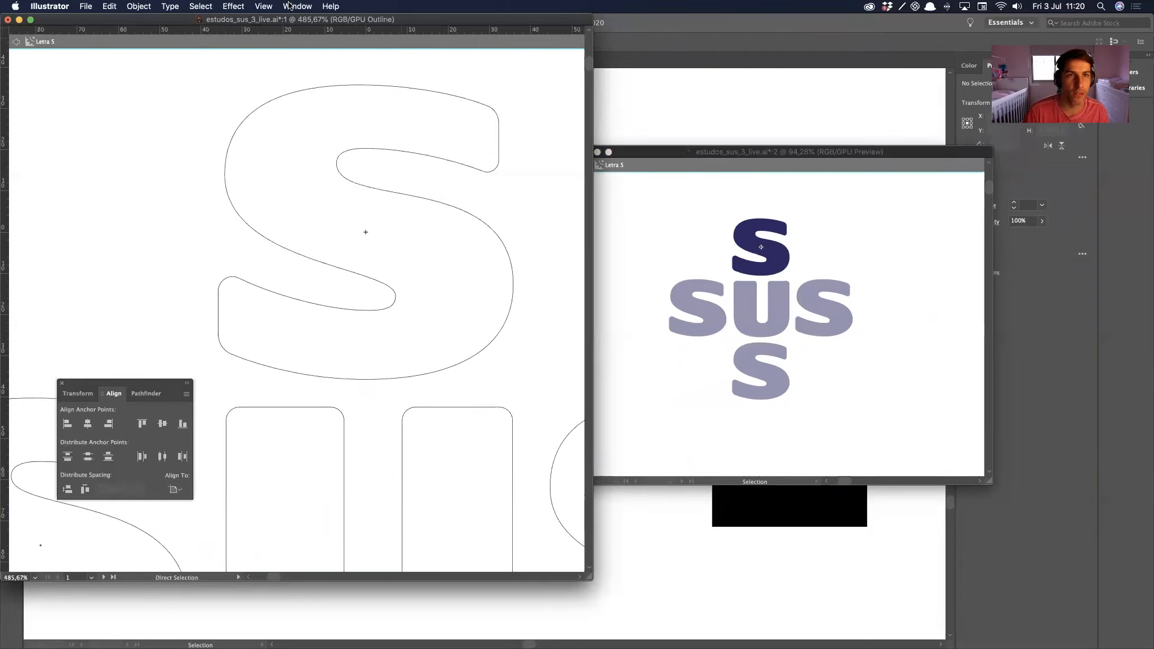
pyautogui.click(291, 6)
pyautogui.moveTo(265, 6)
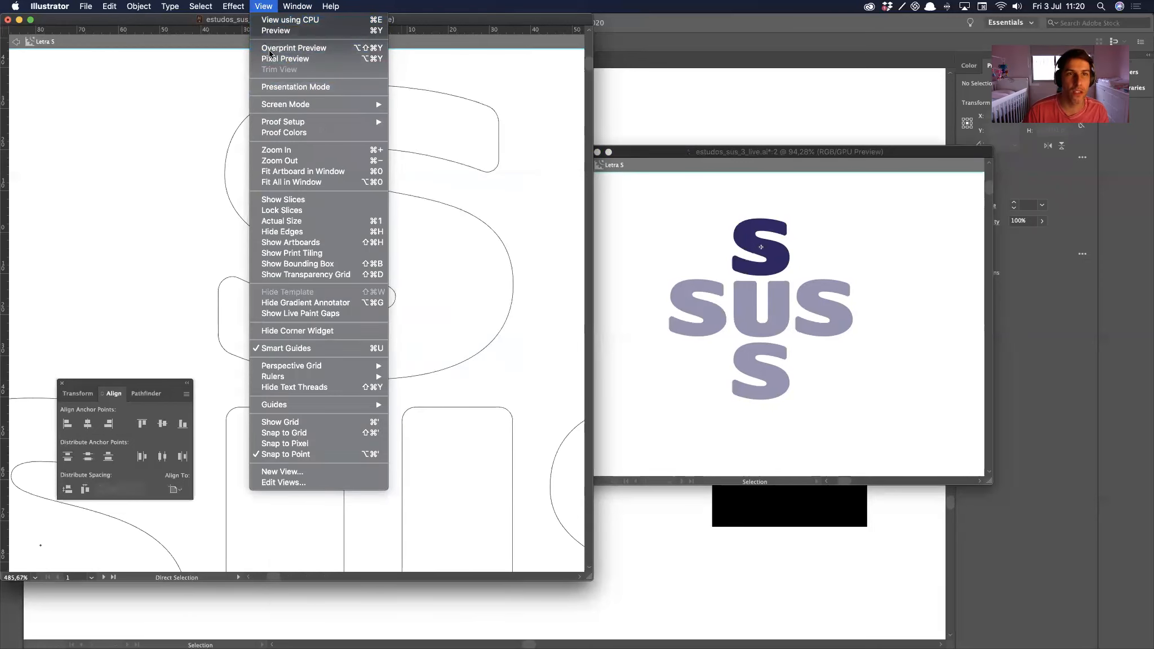
pyautogui.click(203, 118)
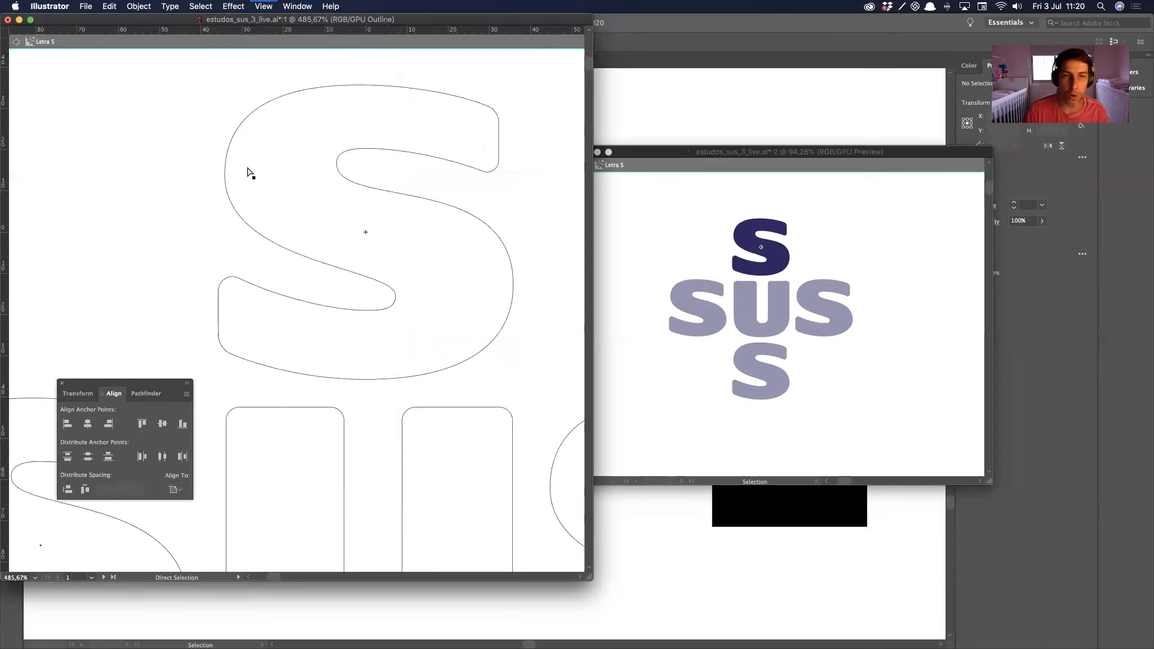
# Step: Try adjusting the handles along both edges of the S's diagonal stroke, and undo the adjustments
pyautogui.click(375, 190)
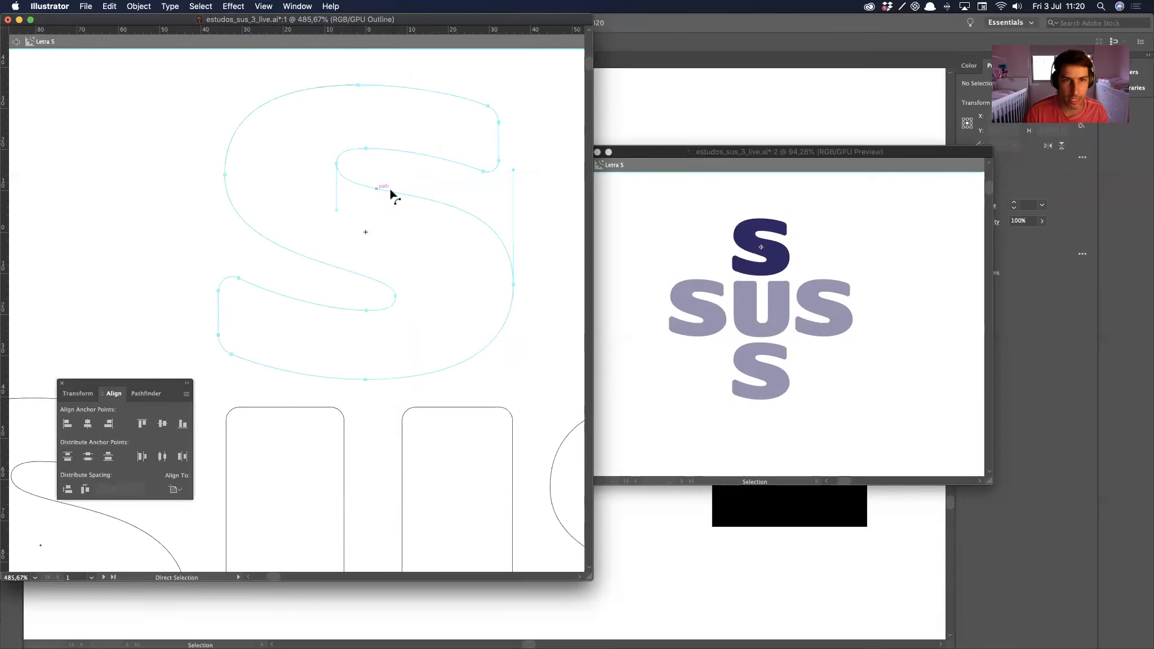
pyautogui.moveTo(337, 210); pyautogui.dragTo(336, 214)
pyautogui.moveTo(449, 209); pyautogui.dragTo(450, 207)
pyautogui.moveTo(513, 170); pyautogui.dragTo(507, 164)
pyautogui.click(371, 279)
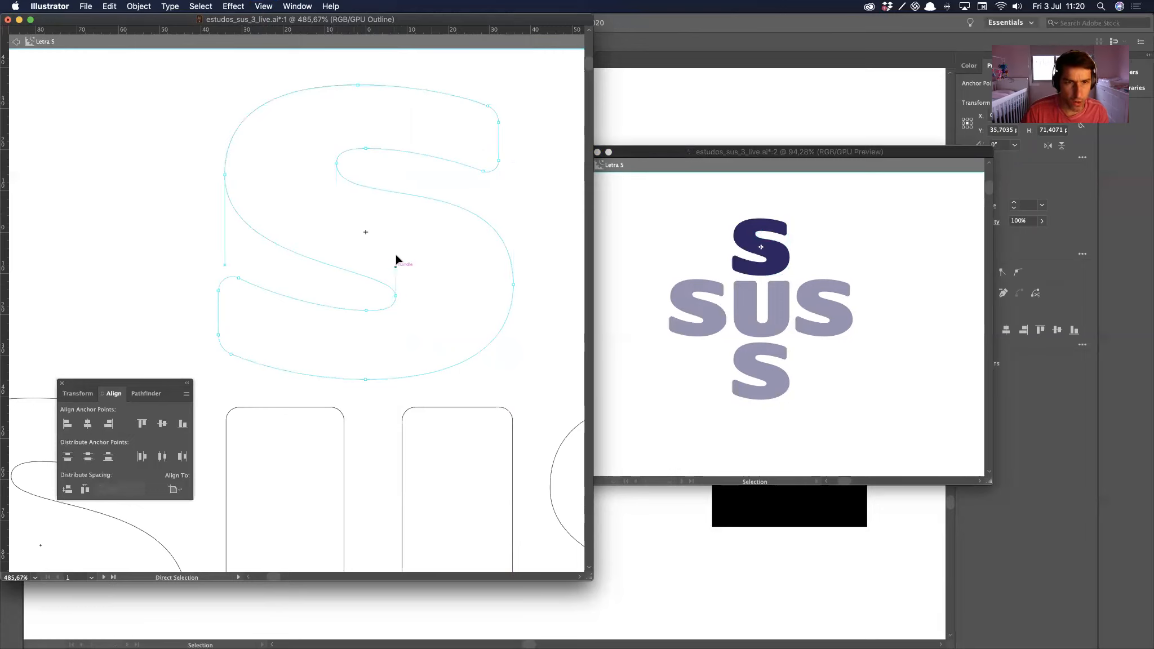
pyautogui.moveTo(224, 267); pyautogui.dragTo(226, 295)
pyautogui.click(379, 296)
pyautogui.click(373, 313)
pyautogui.press('super+z')
pyautogui.press('super+z')
pyautogui.press('super+z')
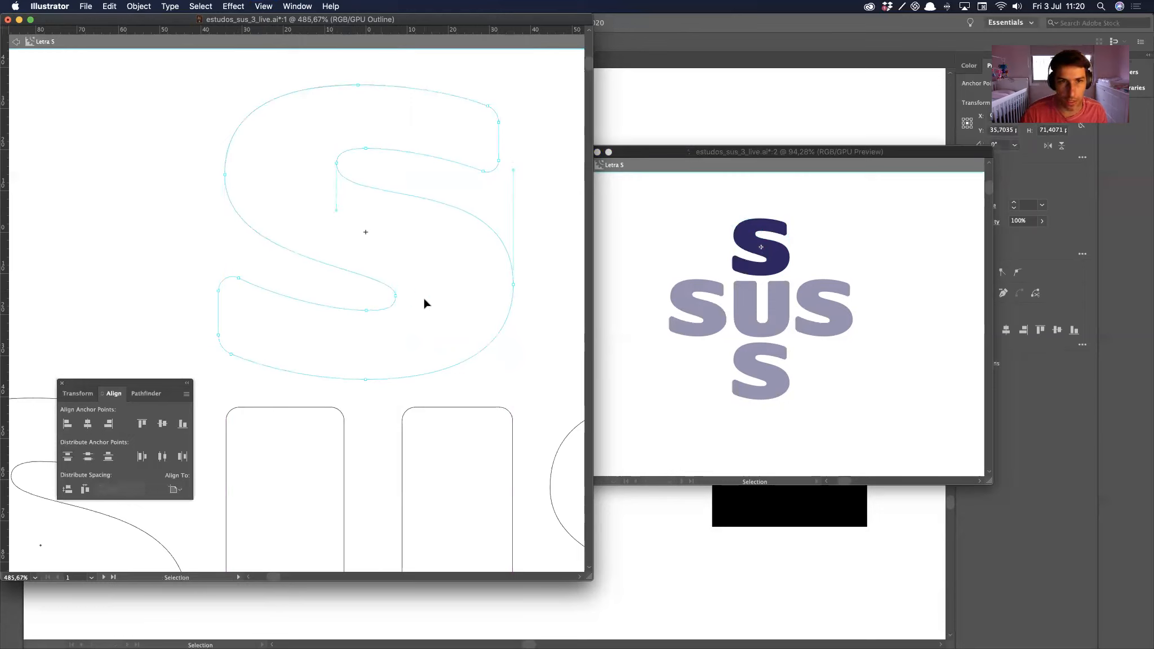
# Step: Deselect the S's contour and return the enlarged window to filled preview mode
pyautogui.click(426, 303)
pyautogui.press('a')
pyautogui.press('super+y')
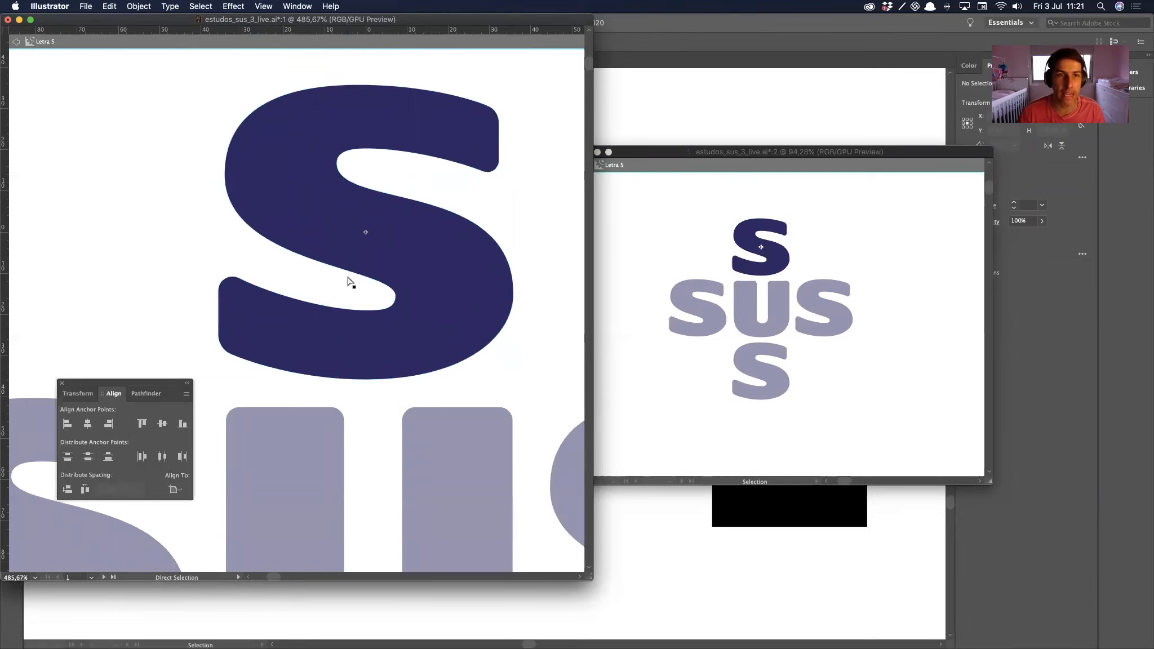
# Step: Lengthen the horizontal handle at the top of the S's upper counter toward its closed end, and deselect
pyautogui.click(327, 175)
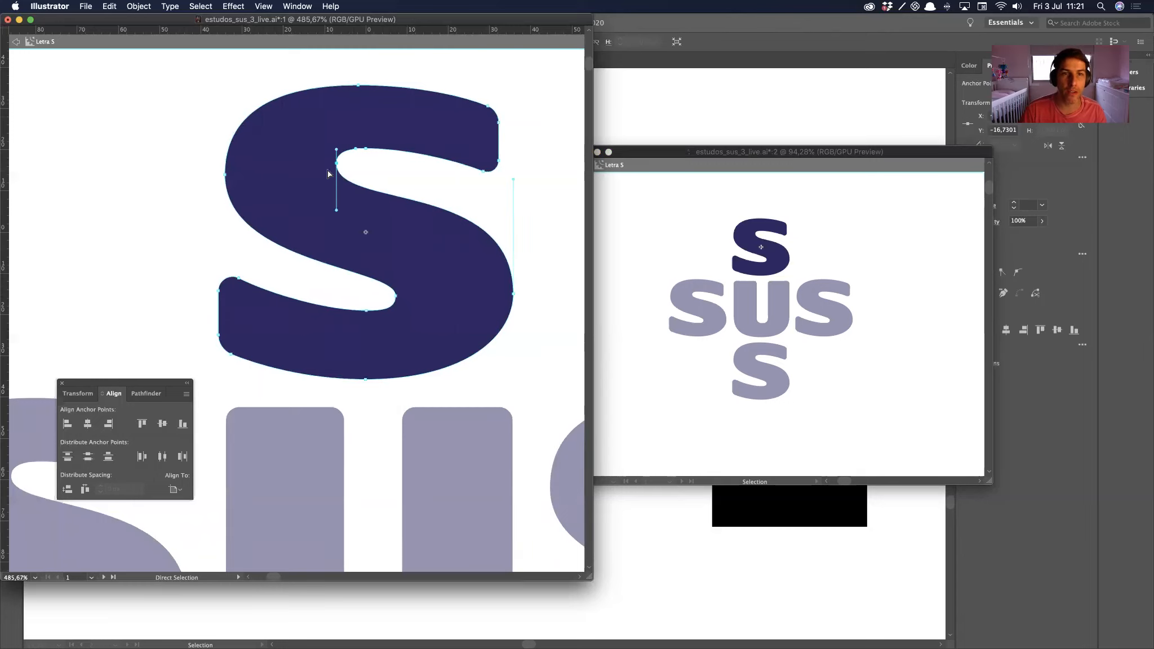
pyautogui.moveTo(325, 156); pyautogui.dragTo(398, 269)
pyautogui.moveTo(349, 151); pyautogui.dragTo(357, 190)
pyautogui.press('super+shift+a')
pyautogui.click(397, 138)
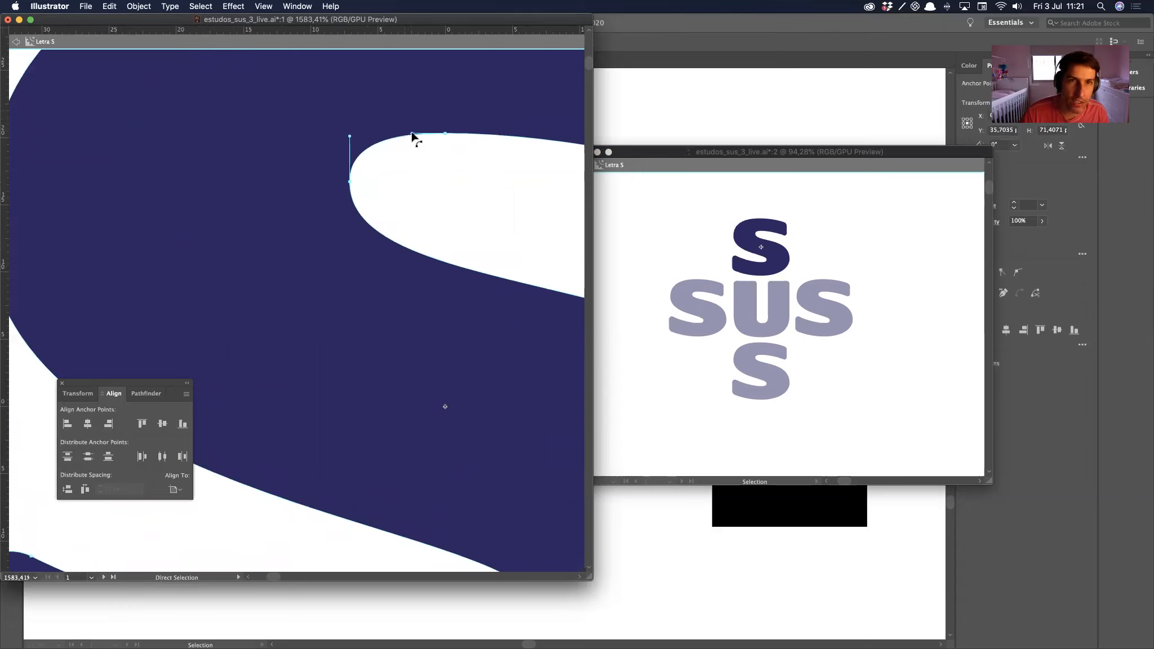
pyautogui.moveTo(404, 137); pyautogui.dragTo(380, 134)
pyautogui.press('super+shift+a')
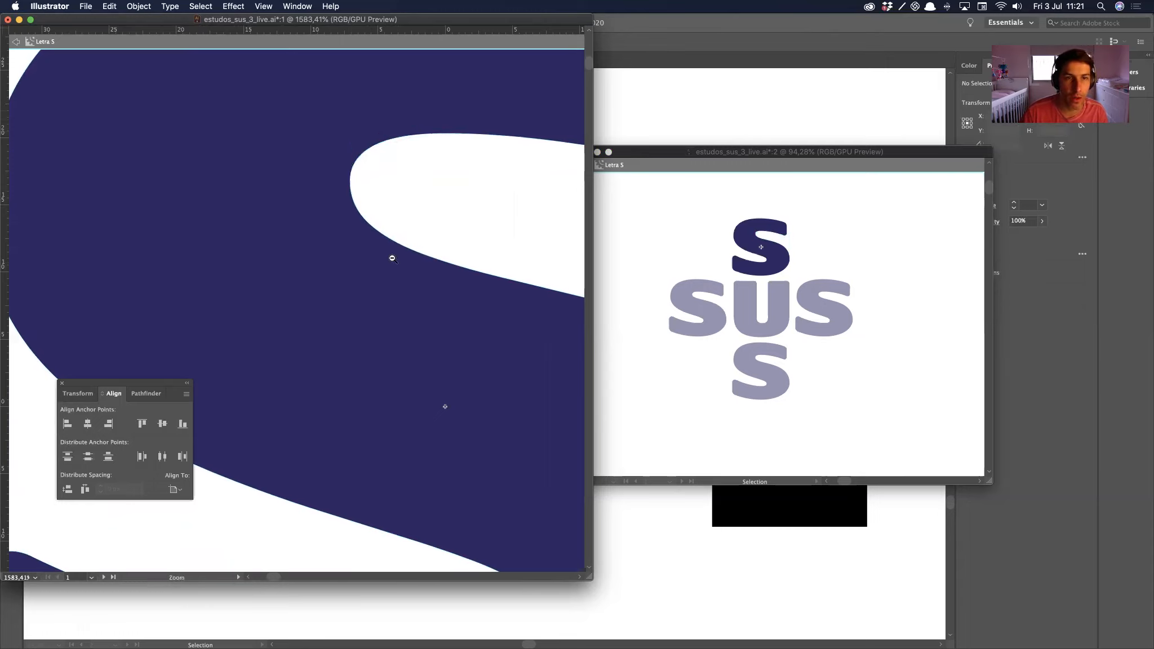
# Step: Move the anchor at the closed end of the S's upper counter slightly down to even out its curve
pyautogui.keyDown('alt'); pyautogui.keyDown('super'); pyautogui.click(393, 259); pyautogui.keyUp('super'); pyautogui.keyUp('alt')
pyautogui.keyDown('alt'); pyautogui.keyDown('super'); pyautogui.click(393, 258); pyautogui.keyUp('super'); pyautogui.keyUp('alt')
pyautogui.moveTo(291, 273); pyautogui.dragTo(394, 186)
pyautogui.moveTo(288, 194)
pyautogui.mouseDown()
pyautogui.moveTo(345, 194)
pyautogui.moveTo(309, 201)
pyautogui.mouseUp()
pyautogui.click(310, 193)
pyautogui.moveTo(308, 316); pyautogui.dragTo(358, 318)
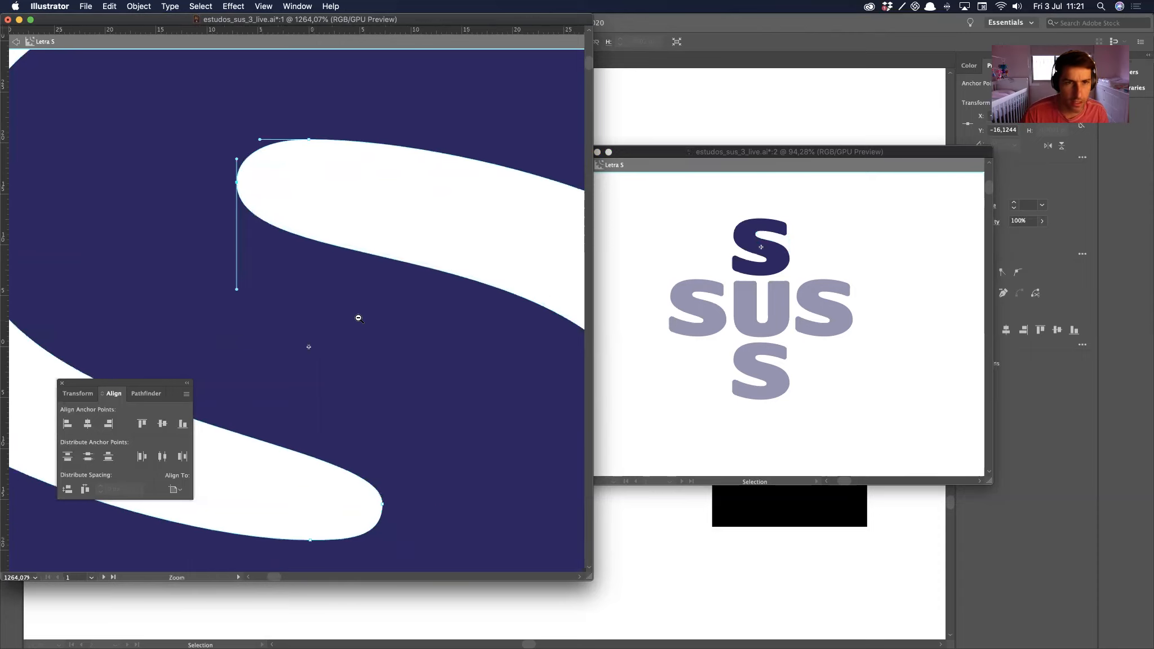
# Step: Raise the S's right extreme anchor slightly, lengthen the upper counter's lower handle, and deselect the letter
pyautogui.keyDown('alt'); pyautogui.keyDown('super'); pyautogui.click(359, 319); pyautogui.keyUp('super'); pyautogui.keyUp('alt')
pyautogui.keyDown('alt'); pyautogui.keyDown('super'); pyautogui.click(366, 327); pyautogui.keyUp('super'); pyautogui.keyUp('alt')
pyautogui.moveTo(417, 350); pyautogui.dragTo(457, 325)
pyautogui.moveTo(456, 375); pyautogui.dragTo(514, 346)
pyautogui.moveTo(284, 216); pyautogui.dragTo(283, 223)
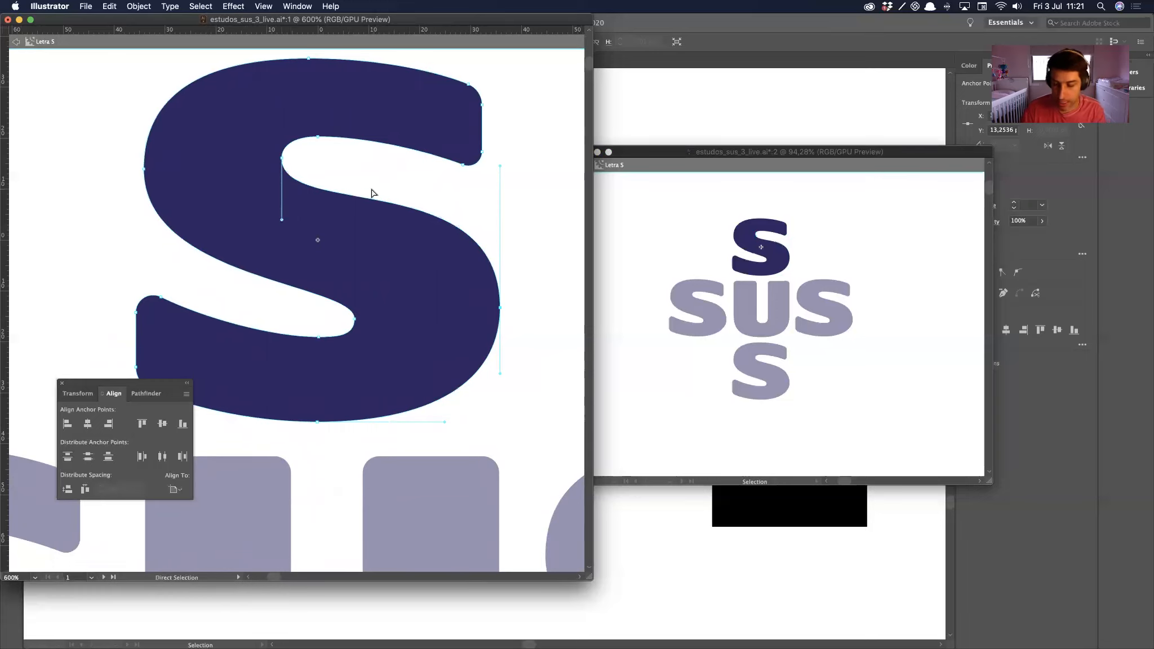
pyautogui.press('p')
pyautogui.press('super+shift+a')
pyautogui.press('a')
pyautogui.press('space')
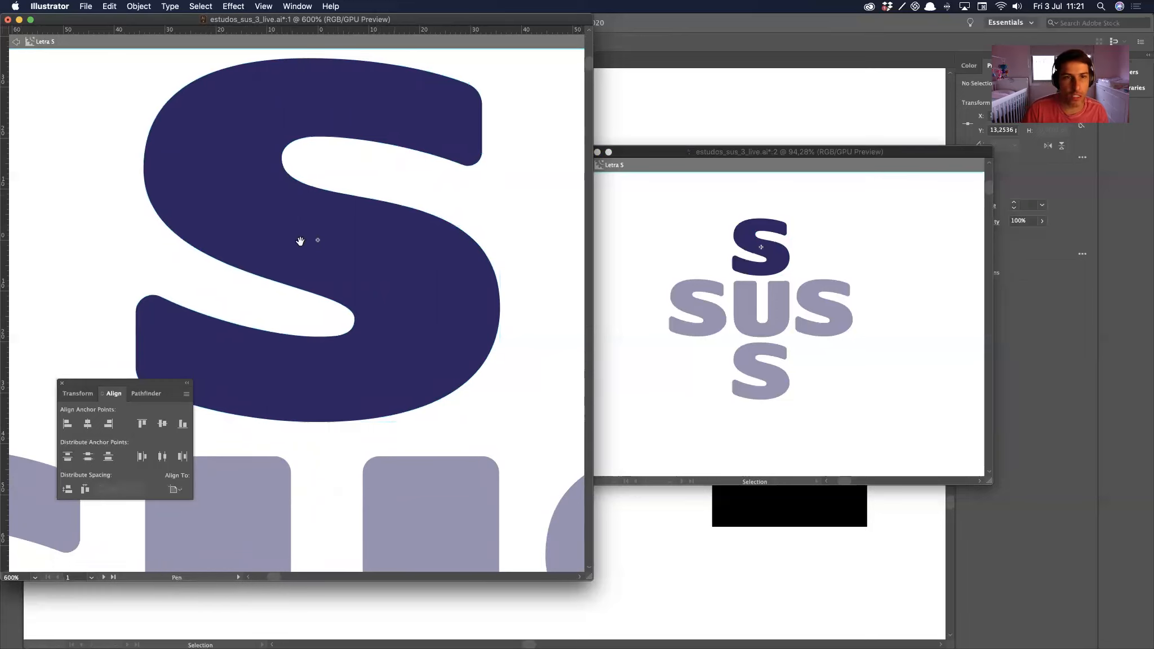
# Step: Lengthen the handles of the S's left extreme anchor and the lower counter's closed end to reshape the diagonal's lower edge
pyautogui.moveTo(299, 243); pyautogui.dragTo(339, 230)
pyautogui.click(376, 289)
pyautogui.moveTo(395, 266); pyautogui.dragTo(395, 260)
pyautogui.moveTo(185, 269); pyautogui.dragTo(182, 299)
pyautogui.press('space')
pyautogui.moveTo(170, 198); pyautogui.dragTo(186, 231)
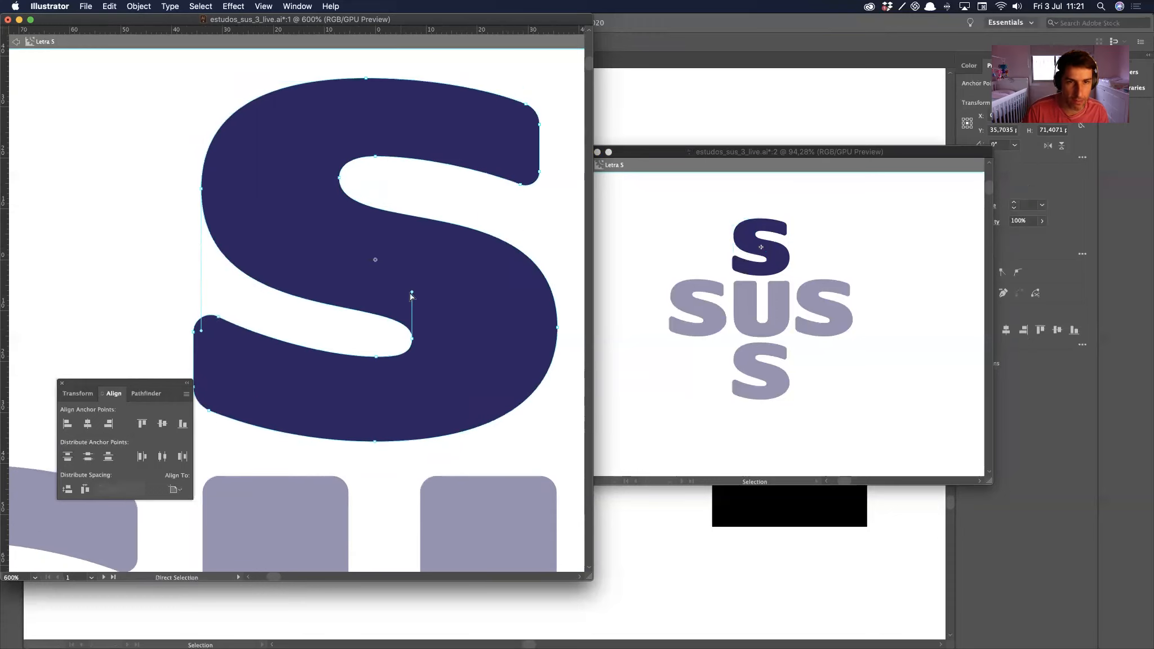
# Step: Lengthen the lower counter's closed-end handle, lower the S's left extreme anchor slightly, shorten its lower handle, and deselect
pyautogui.moveTo(411, 290); pyautogui.dragTo(412, 287)
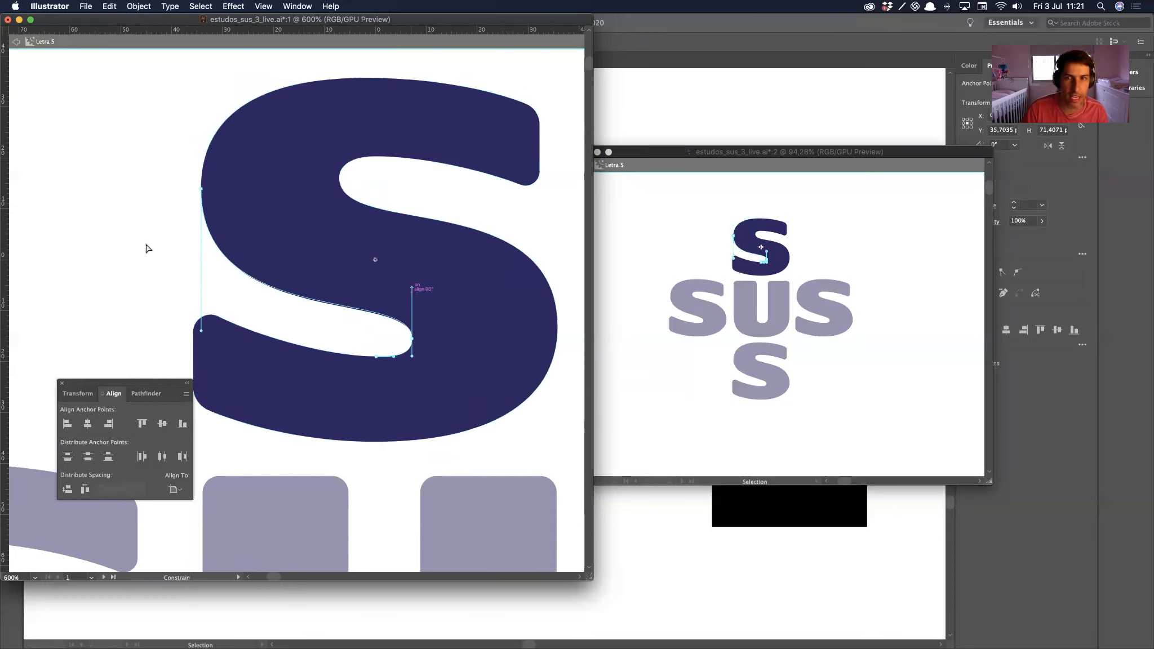
pyautogui.moveTo(178, 177); pyautogui.dragTo(218, 212)
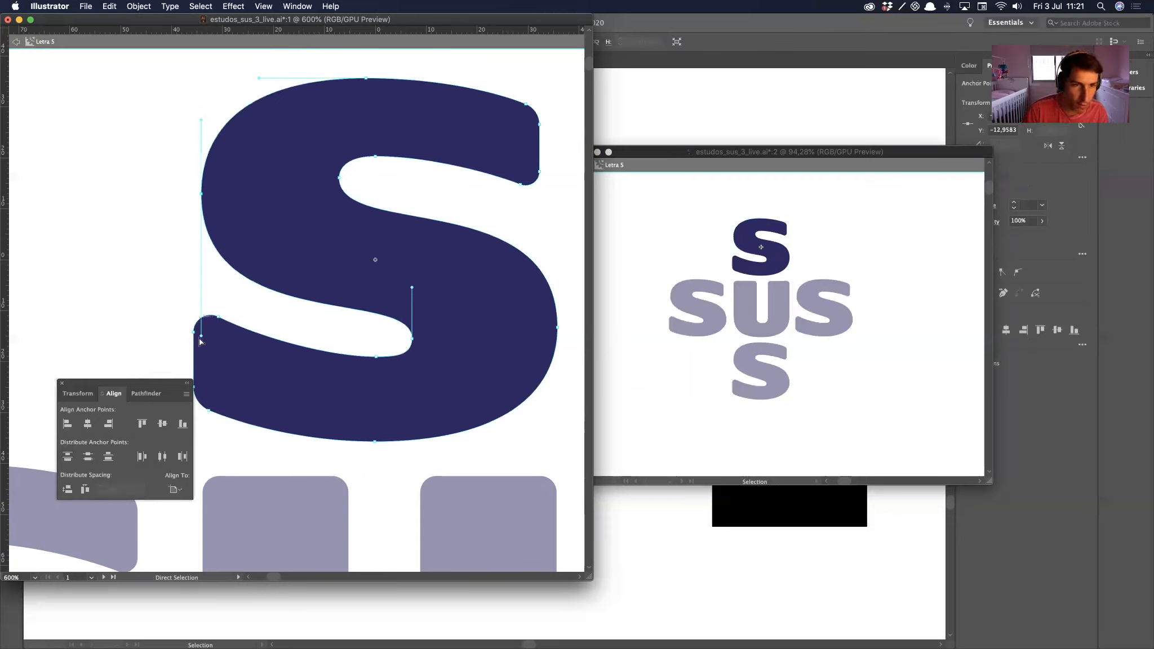
pyautogui.moveTo(201, 336); pyautogui.dragTo(201, 327)
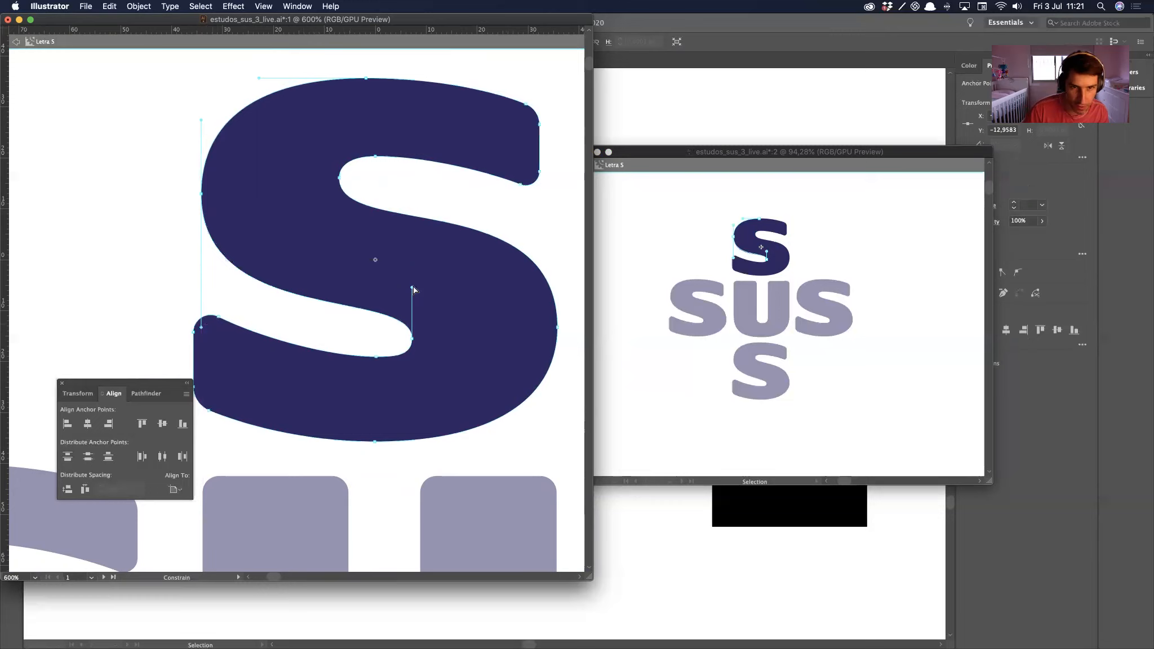
pyautogui.click(381, 345)
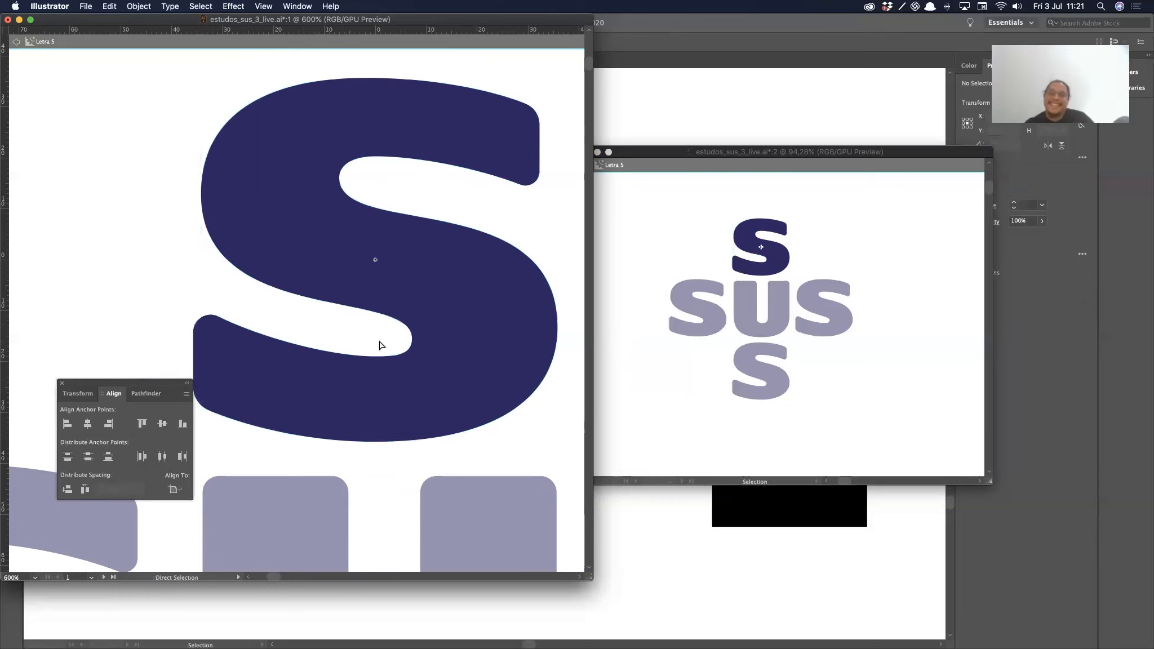
# Step: Fine-tune the lower handle of the anchor at the closed end of the S's lower counter, and deselect
pyautogui.moveTo(399, 366); pyautogui.dragTo(399, 367)
pyautogui.moveTo(333, 311); pyautogui.dragTo(455, 373)
pyautogui.press('super+equal')
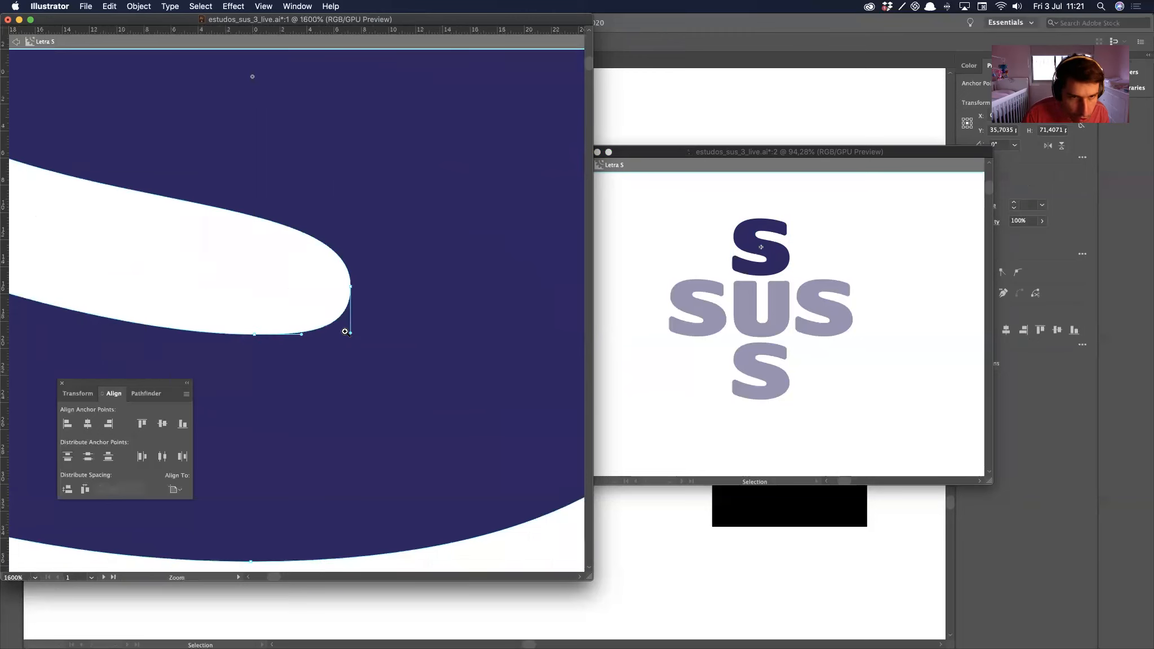
pyautogui.moveTo(350, 332); pyautogui.dragTo(297, 320)
pyautogui.click(296, 314)
pyautogui.keyDown('alt'); pyautogui.click(303, 287); pyautogui.keyUp('alt')
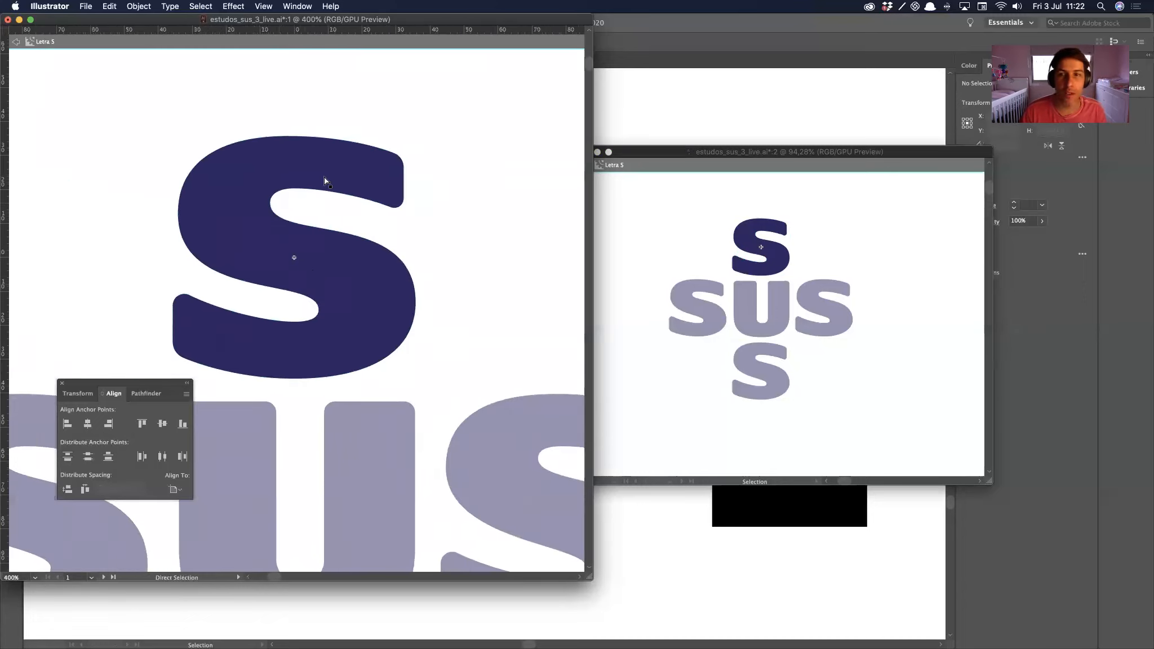
# Step: Nudge the S's right extreme anchor slightly upward, and deselect the letter
pyautogui.click(298, 245)
pyautogui.press('Up')
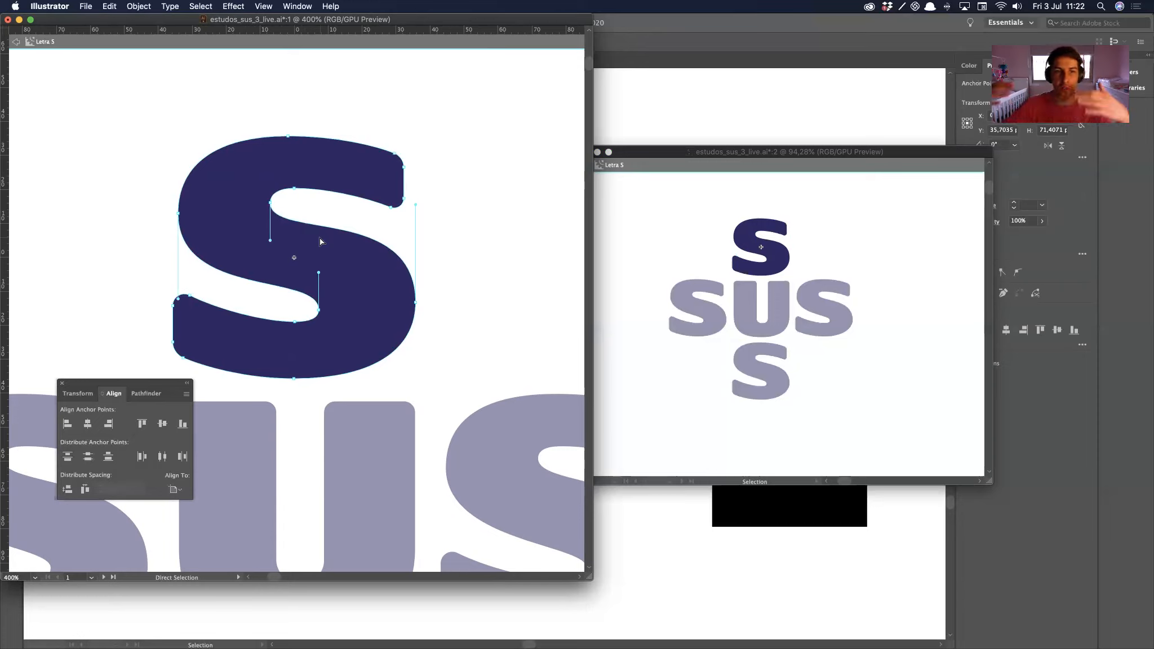
pyautogui.press('Up')
pyautogui.press('Down')
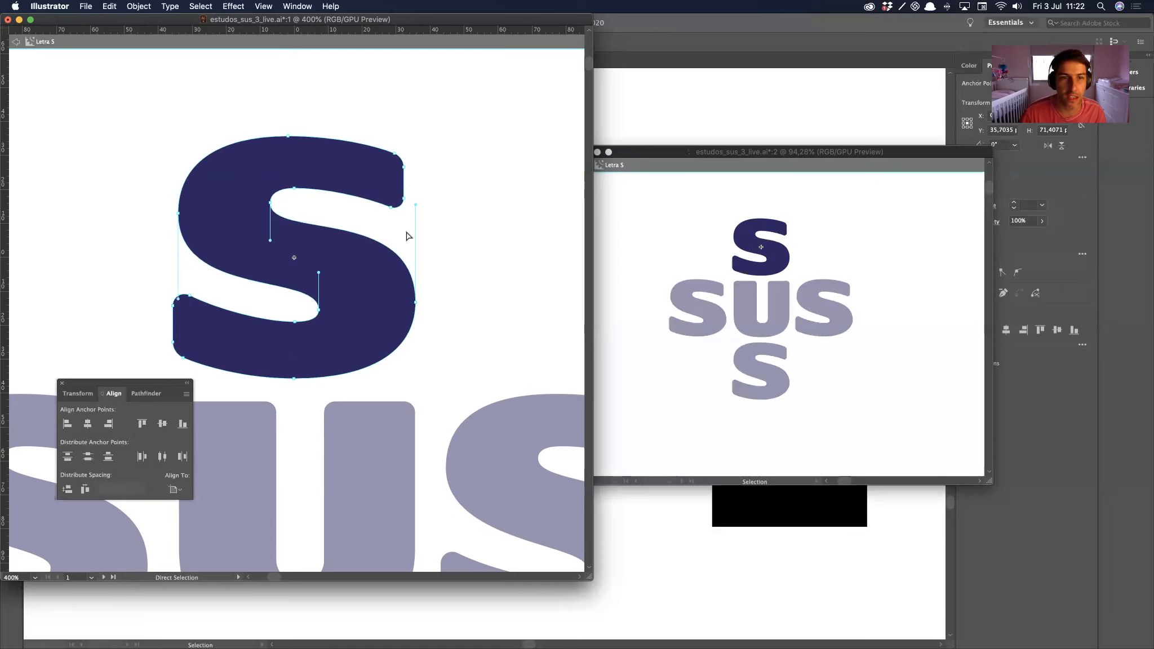
pyautogui.click(406, 337)
pyautogui.press('Up')
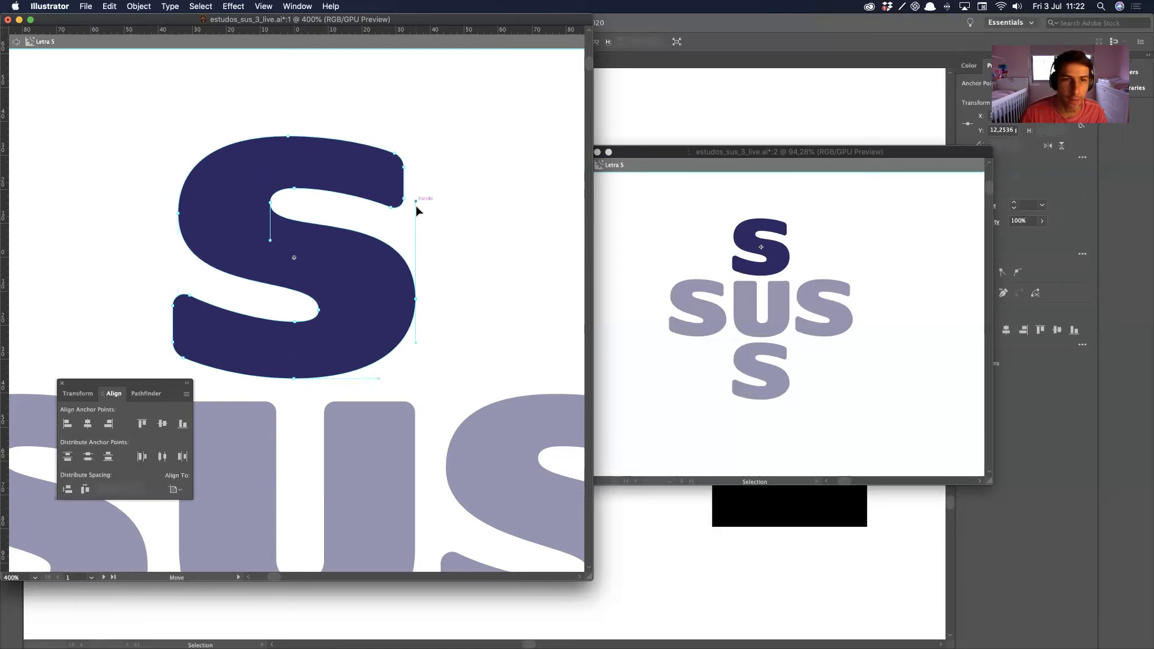
pyautogui.click(441, 248)
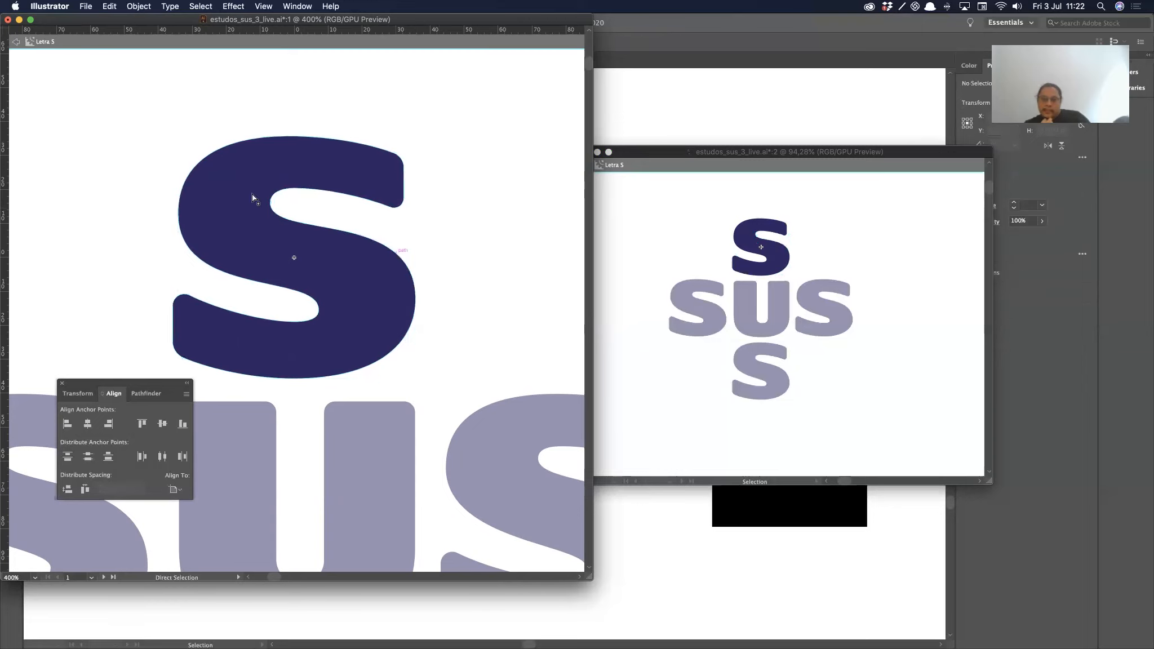
# Step: Examine the handles along the upper counter and at the rounded corners of the S's lower terminal
pyautogui.click(280, 216)
pyautogui.click(308, 187)
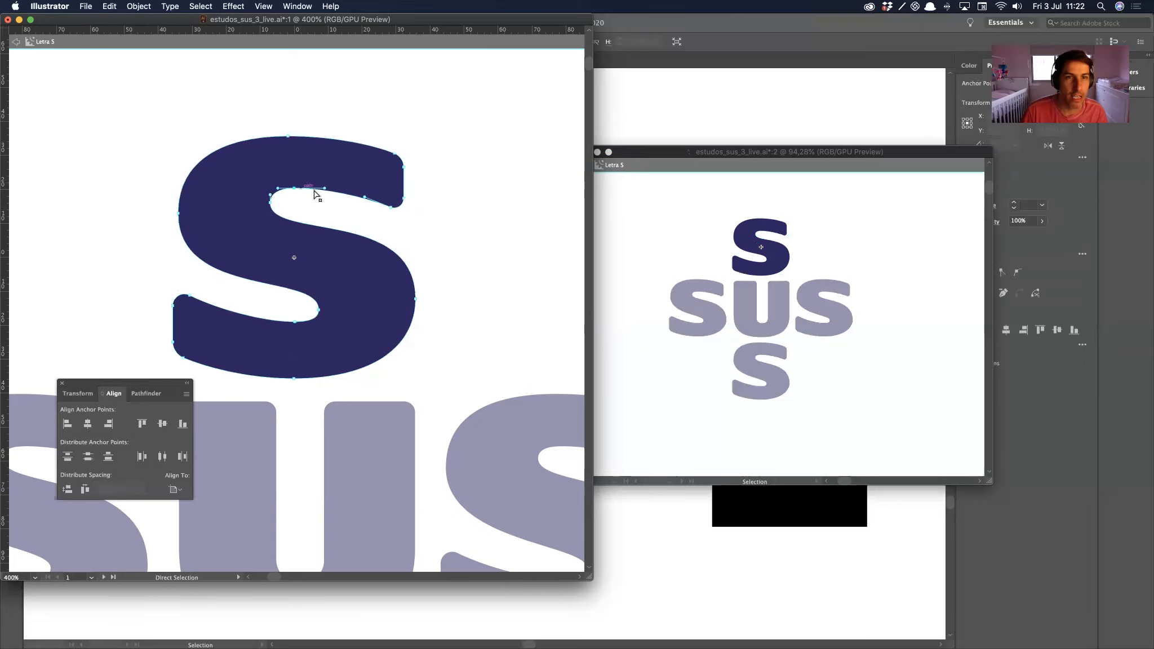
pyautogui.moveTo(338, 213); pyautogui.dragTo(420, 227)
pyautogui.moveTo(387, 271); pyautogui.dragTo(328, 309)
pyautogui.moveTo(221, 331); pyautogui.dragTo(425, 275)
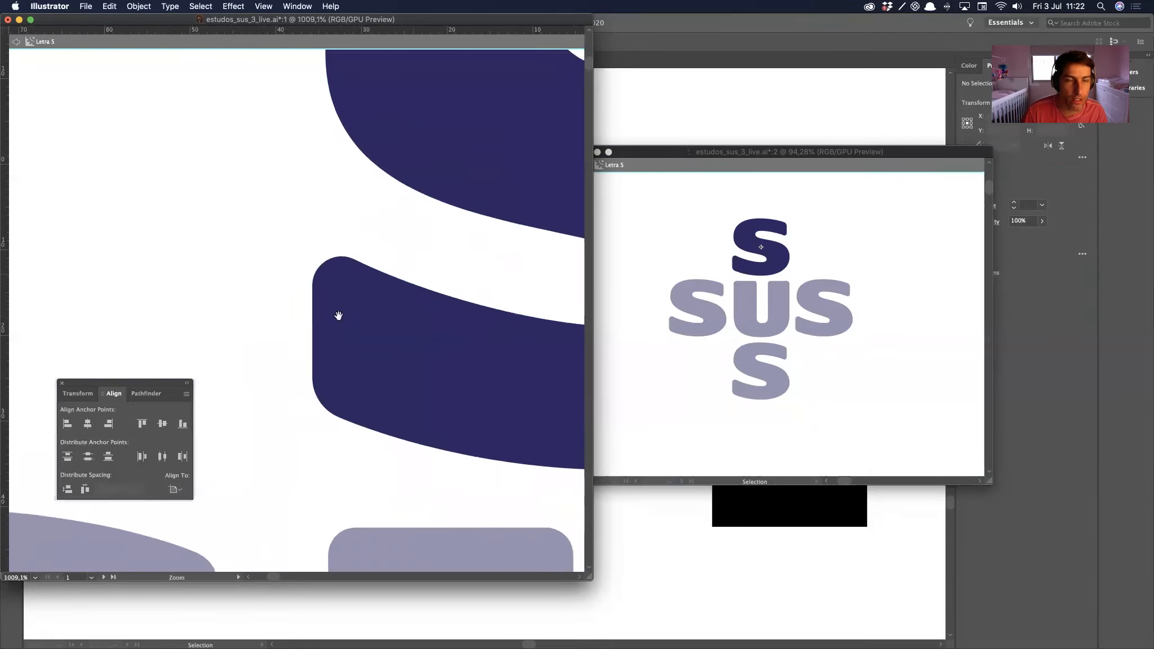
pyautogui.moveTo(327, 364); pyautogui.dragTo(237, 343)
pyautogui.press('a')
pyautogui.click(247, 253)
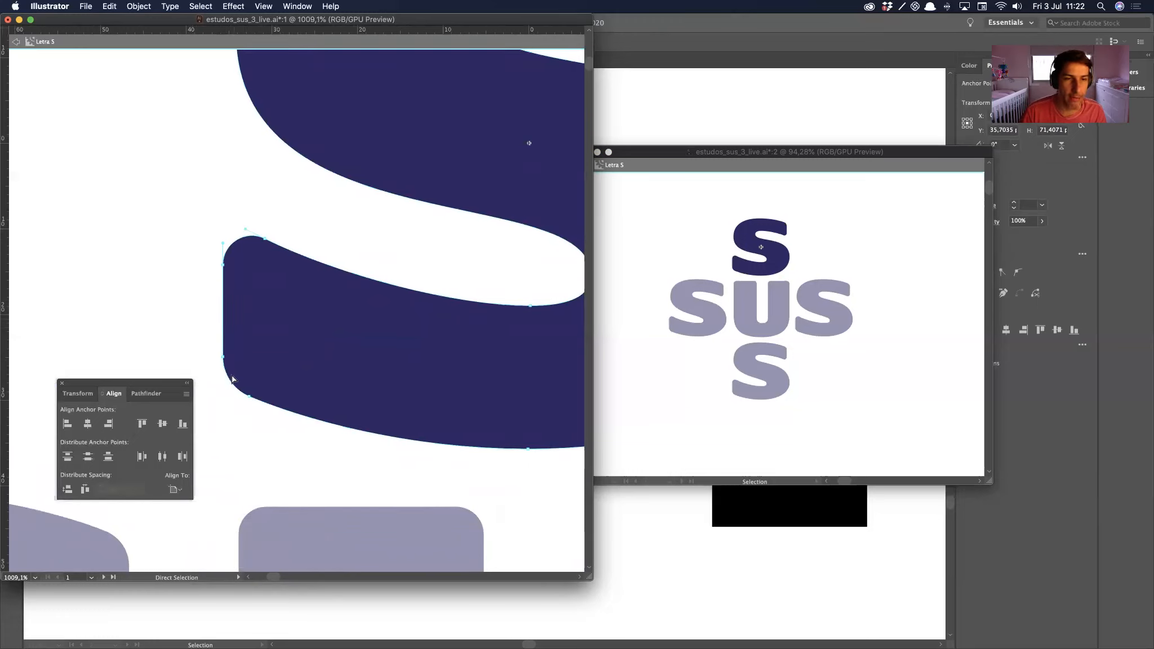
pyautogui.press('super+shift+a')
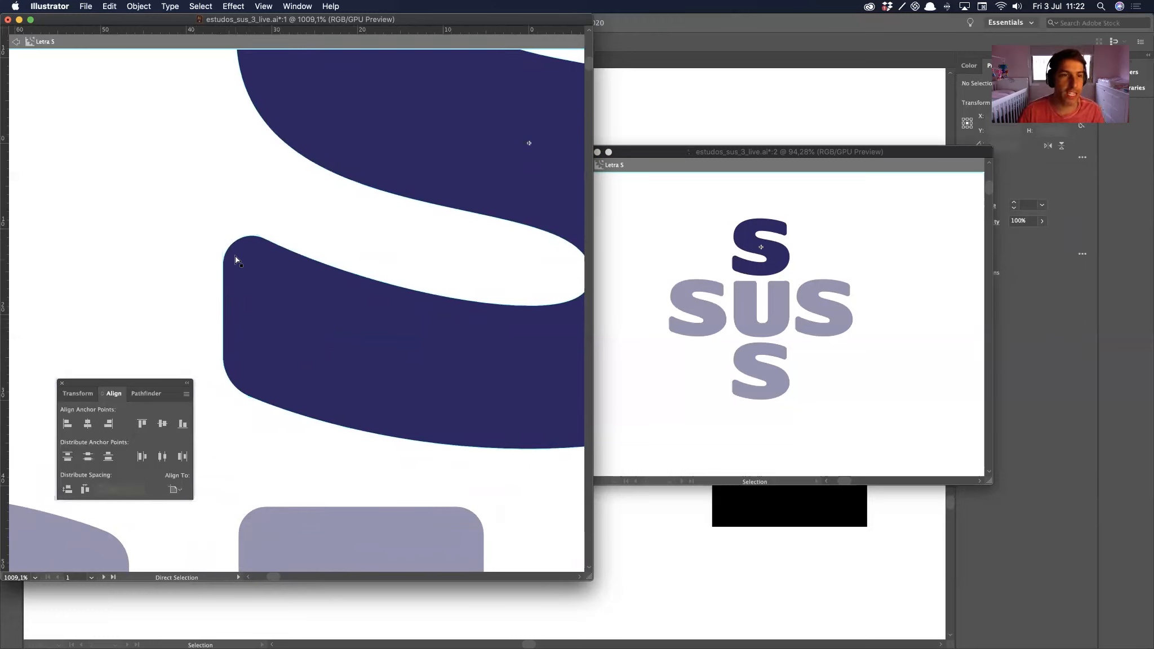
# Step: Draw straight black guide lines along the upper edge and the vertical end of the S's lower terminal
pyautogui.moveTo(219, 203)
pyautogui.mouseDown()
pyautogui.moveTo(304, 272)
pyautogui.moveTo(325, 267)
pyautogui.mouseUp()
pyautogui.press('a')
pyautogui.moveTo(205, 196)
pyautogui.mouseDown()
pyautogui.moveTo(229, 213)
pyautogui.moveTo(204, 210)
pyautogui.mouseUp()
pyautogui.press('d')
pyautogui.click(228, 192)
pyautogui.press('\\')
pyautogui.moveTo(222, 186); pyautogui.dragTo(222, 336)
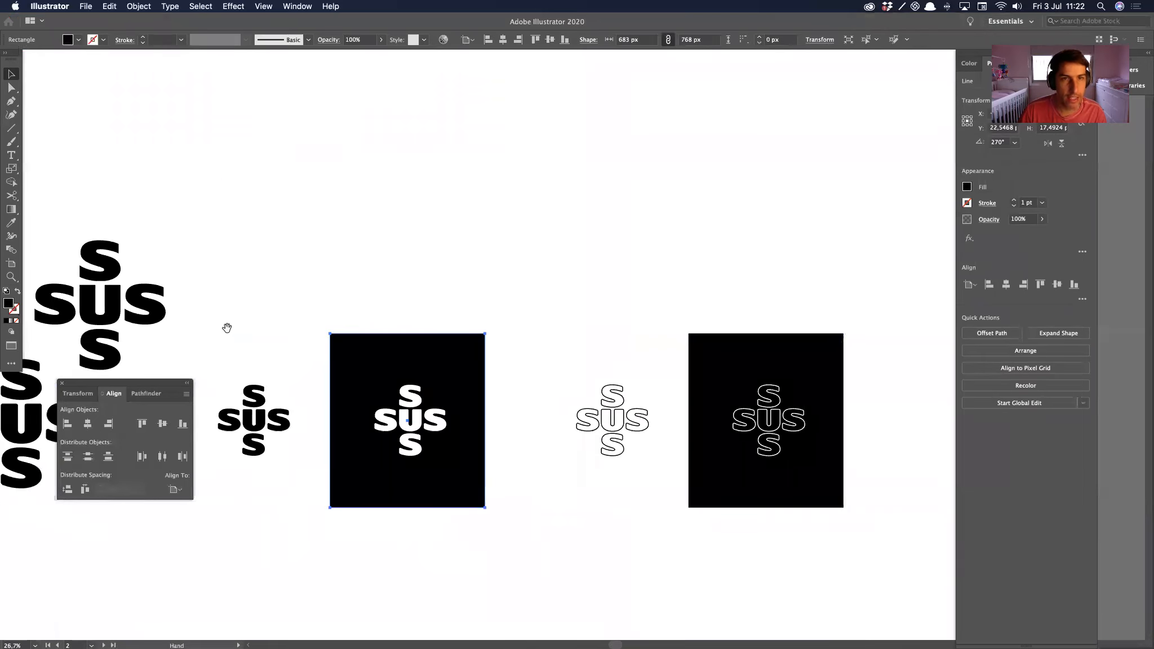
# Step: Draw a guide line along the lower edge of the terminal and extend the vertical guide line down across it
pyautogui.moveTo(227, 327); pyautogui.dragTo(294, 300)
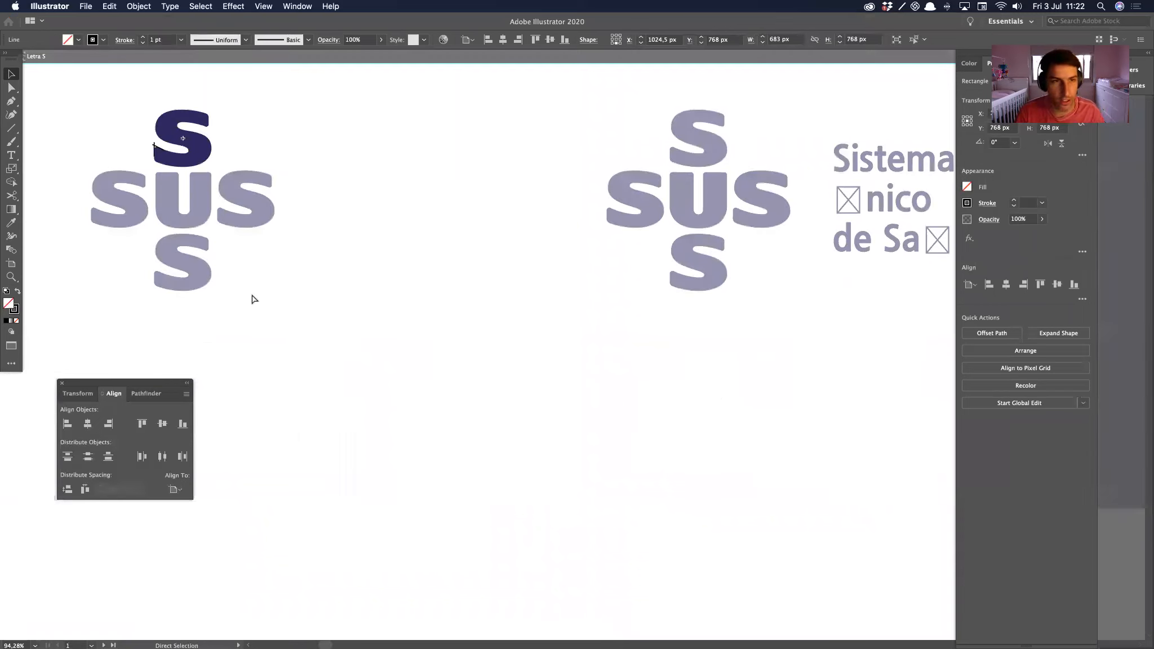
pyautogui.moveTo(194, 170); pyautogui.dragTo(394, 316)
pyautogui.moveTo(261, 244); pyautogui.dragTo(302, 242)
pyautogui.moveTo(288, 456); pyautogui.dragTo(283, 306)
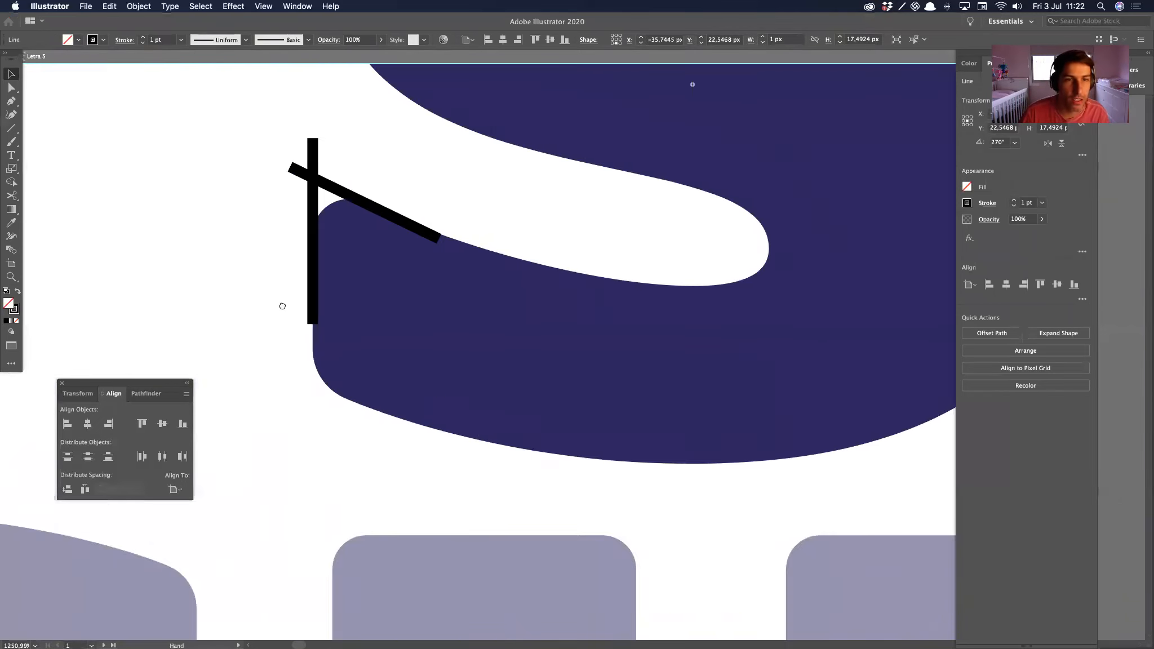
pyautogui.press('\\')
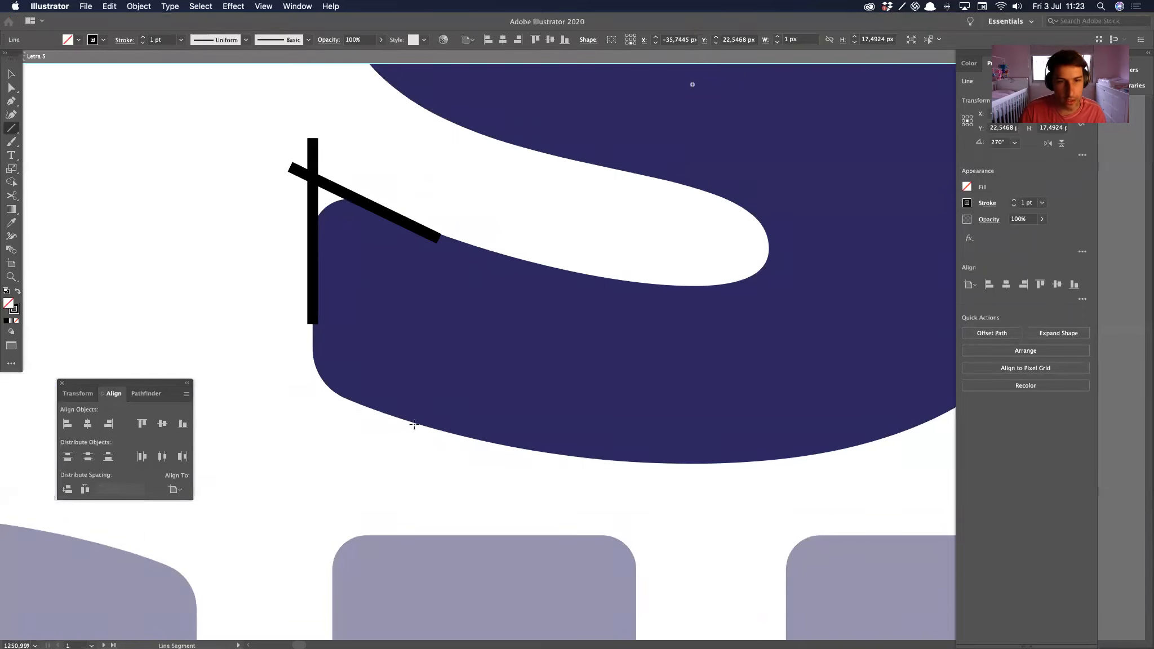
pyautogui.moveTo(416, 426); pyautogui.dragTo(250, 360)
pyautogui.press('a')
pyautogui.moveTo(313, 326); pyautogui.dragTo(315, 420)
# Step: Draw an arc marking the angle at the terminal's lower corner and a circle centred on the upper guide intersection
pyautogui.press('p')
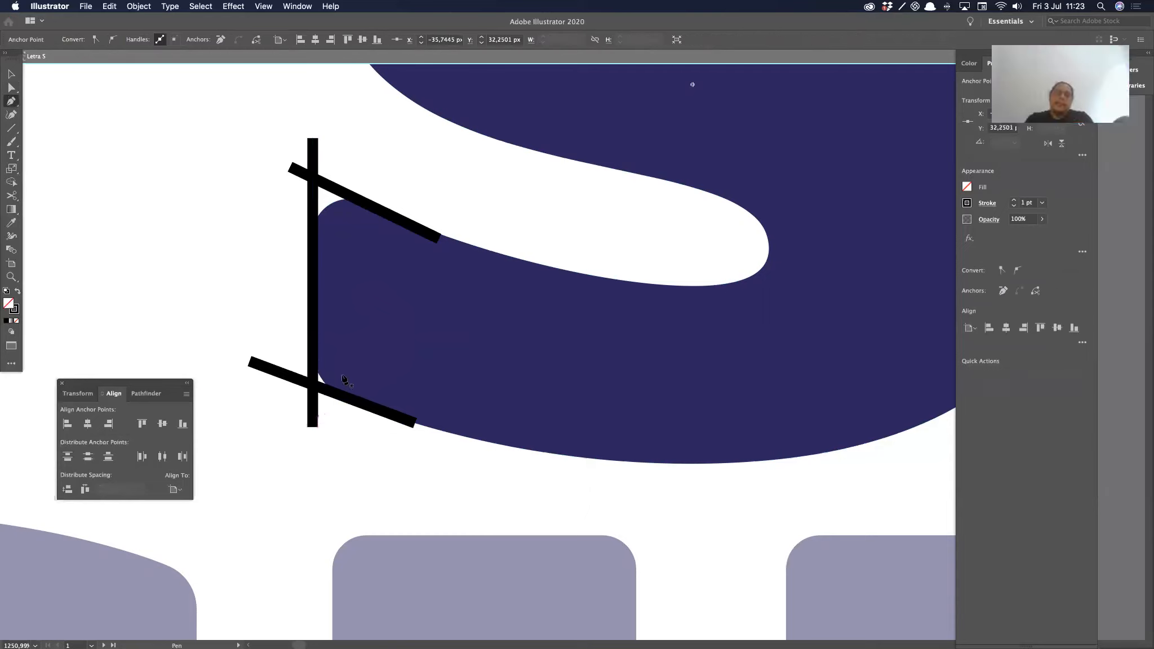
pyautogui.click(313, 333)
pyautogui.moveTo(372, 408); pyautogui.dragTo(366, 441)
pyautogui.moveTo(313, 323); pyautogui.dragTo(258, 332)
pyautogui.press('a')
pyautogui.moveTo(373, 413); pyautogui.dragTo(372, 413)
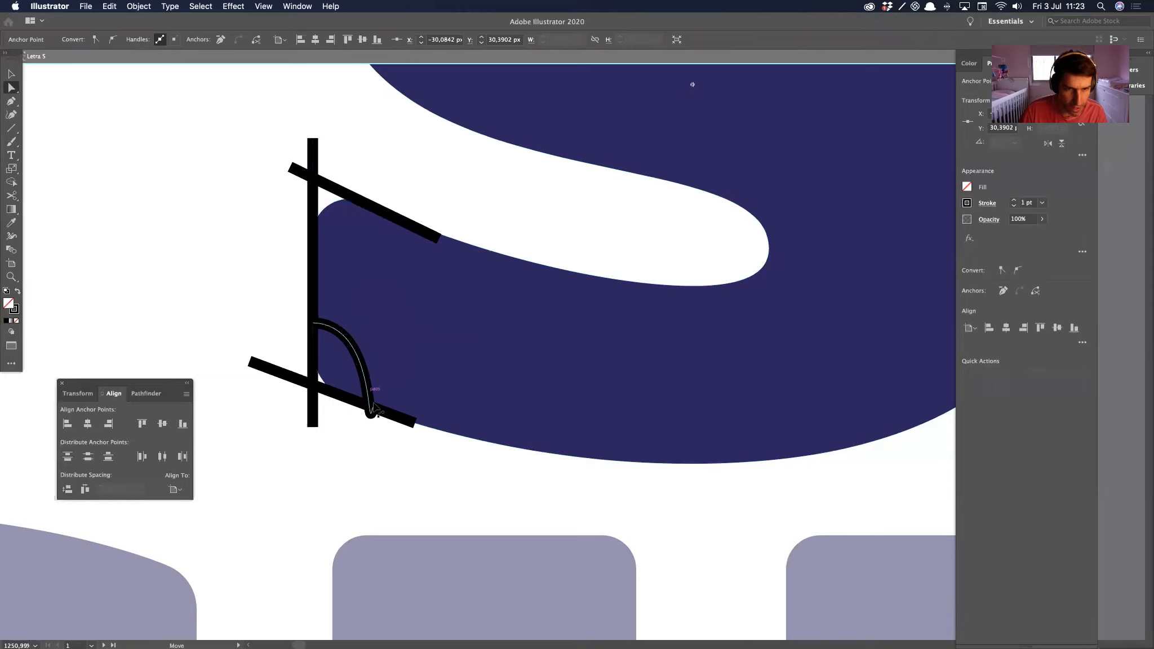
pyautogui.click(372, 408)
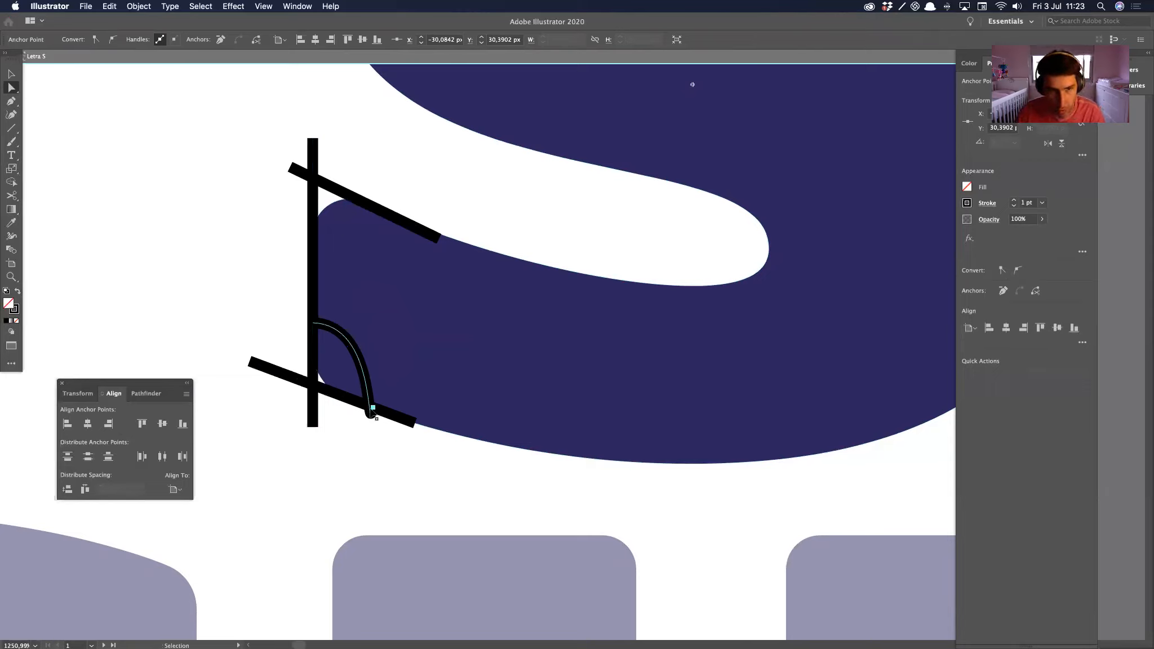
pyautogui.moveTo(370, 365); pyautogui.dragTo(374, 355)
pyautogui.click(286, 248)
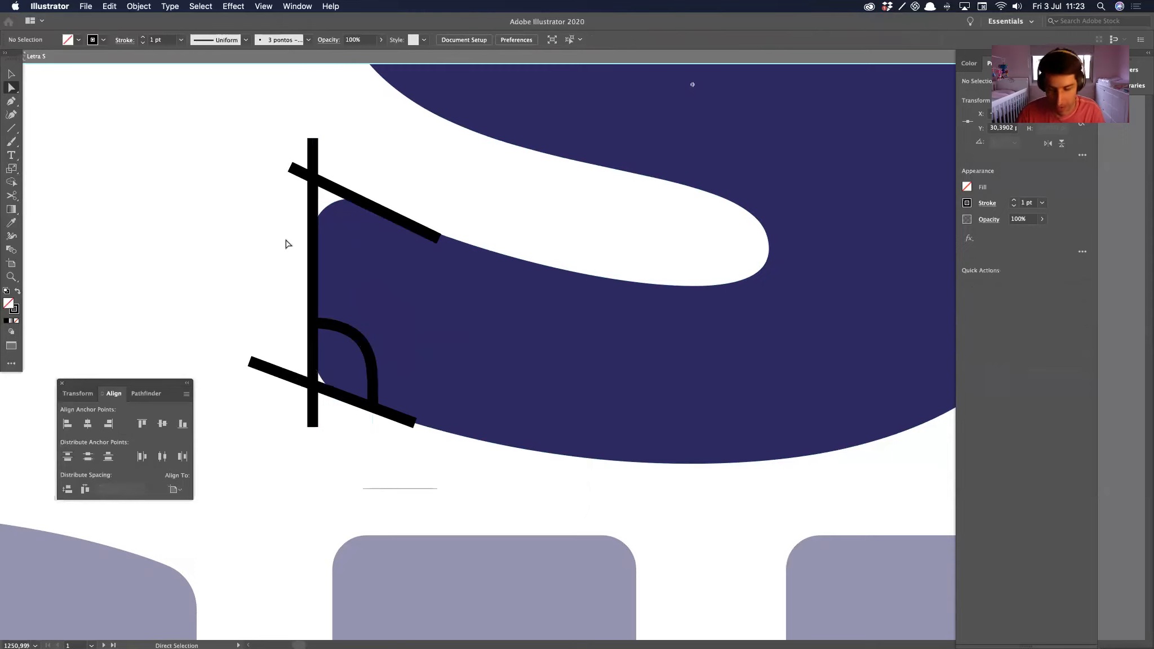
pyautogui.press('l')
pyautogui.moveTo(312, 178); pyautogui.dragTo(332, 137)
# Step: Delete all the construction lines, the angle arc and the circle, keeping the S itself
pyautogui.press('v')
pyautogui.keyDown('shift'); pyautogui.click(322, 182); pyautogui.keyUp('shift')
pyautogui.keyDown('shift'); pyautogui.click(314, 194); pyautogui.keyUp('shift')
pyautogui.keyDown('shift'); pyautogui.click(346, 330); pyautogui.keyUp('shift')
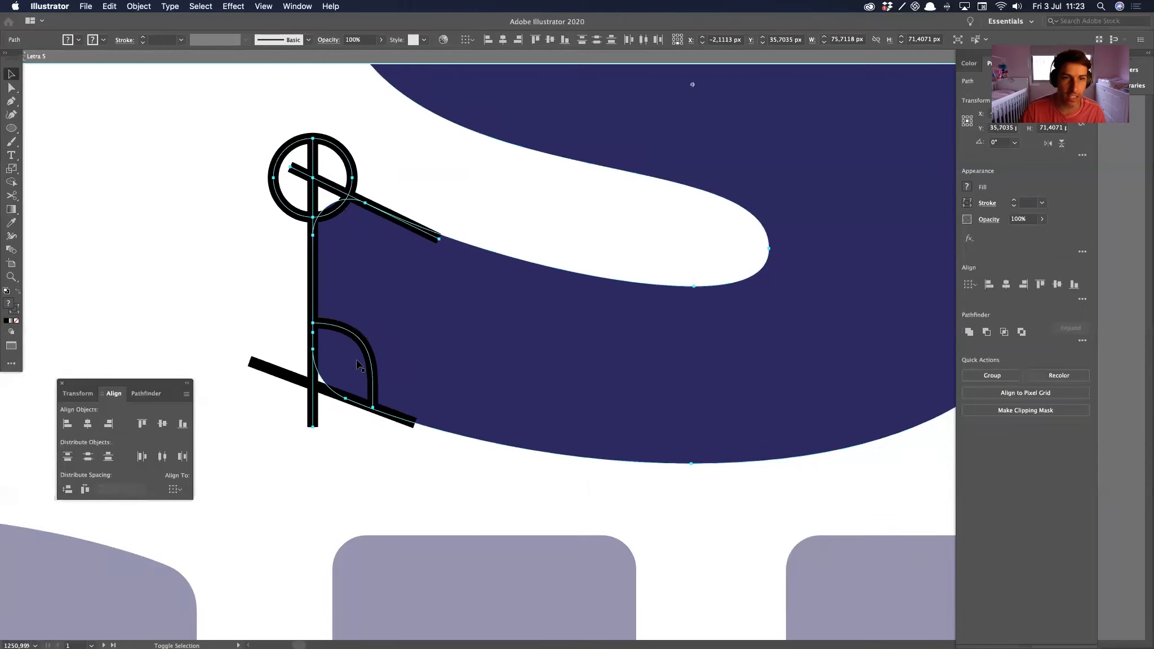
pyautogui.keyDown('shift'); pyautogui.click(281, 377); pyautogui.keyUp('shift')
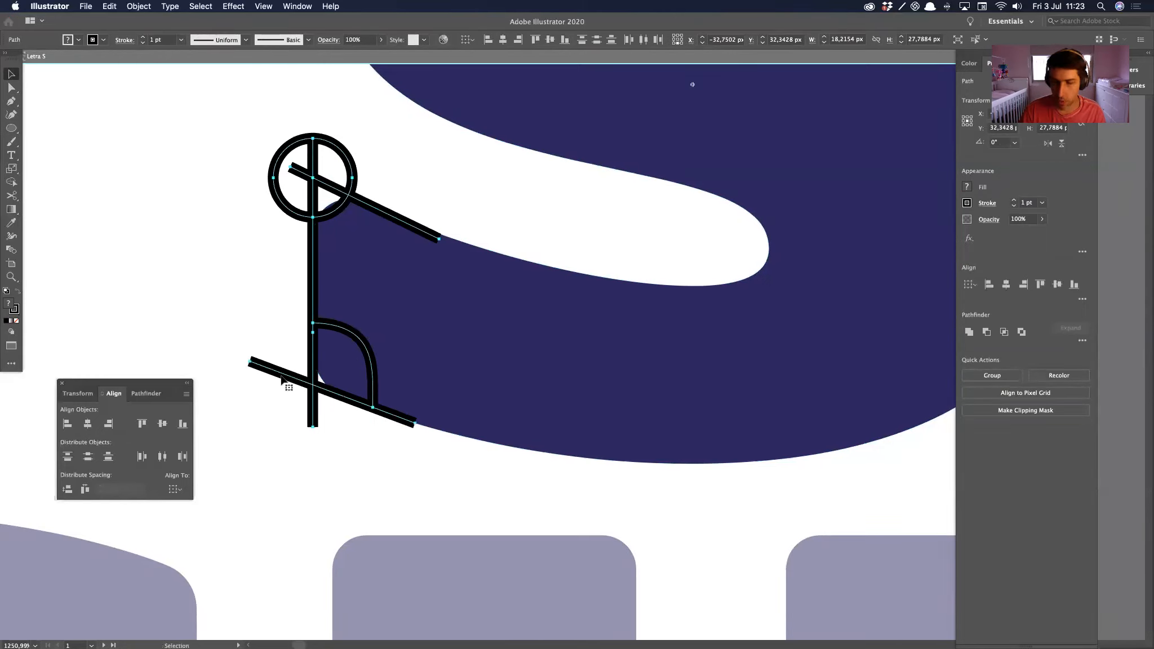
pyautogui.press('Delete')
# Step: Pull the upper corner curve of the S's lower terminal outward to make it tighter, and deselect
pyautogui.moveTo(400, 297); pyautogui.dragTo(347, 307)
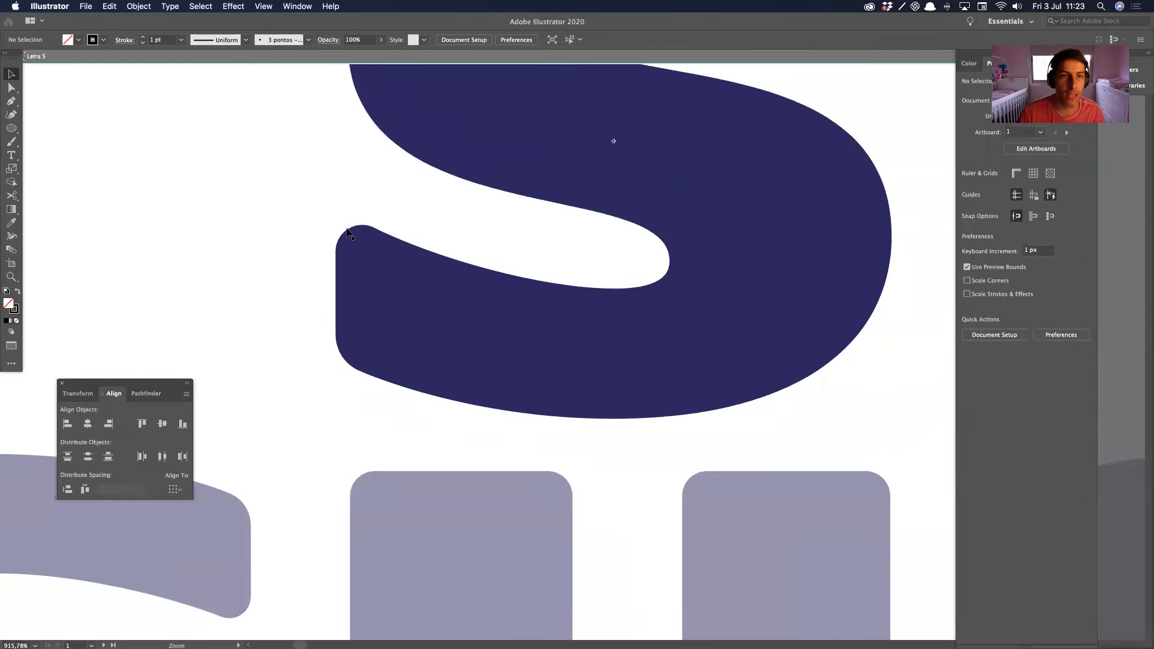
pyautogui.press('a')
pyautogui.click(343, 272)
pyautogui.moveTo(314, 193); pyautogui.dragTo(420, 289)
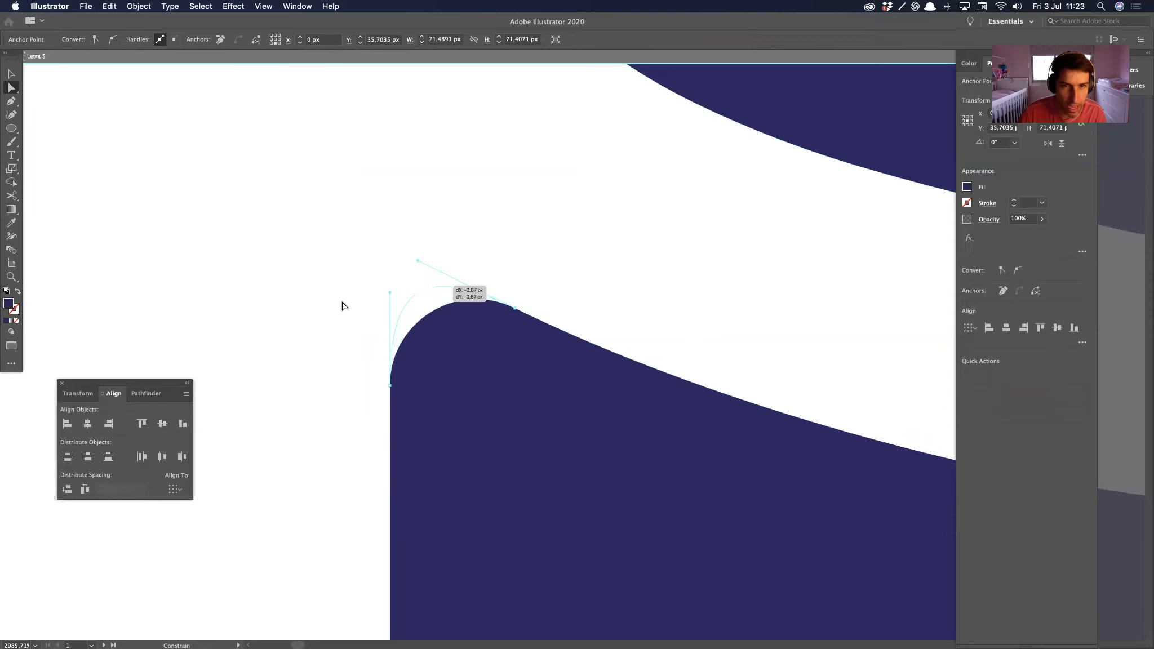
pyautogui.click(363, 342)
pyautogui.keyDown('alt'); pyautogui.keyDown('super'); pyautogui.click(444, 392); pyautogui.keyUp('super'); pyautogui.keyUp('alt')
pyautogui.keyDown('alt'); pyautogui.keyDown('super'); pyautogui.click(575, 383); pyautogui.keyUp('super'); pyautogui.keyUp('alt')
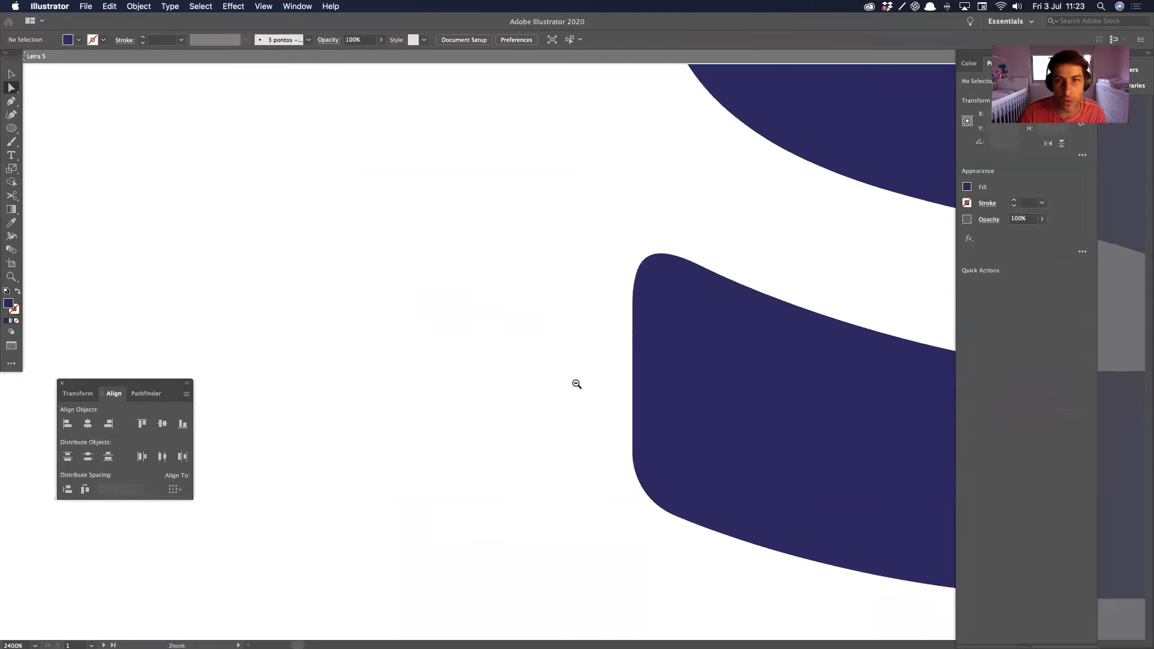
pyautogui.keyDown('alt'); pyautogui.keyDown('super'); pyautogui.click(563, 384); pyautogui.keyUp('super'); pyautogui.keyUp('alt')
pyautogui.keyDown('super'); pyautogui.click(598, 374); pyautogui.keyUp('super')
pyautogui.moveTo(611, 367); pyautogui.dragTo(246, 401)
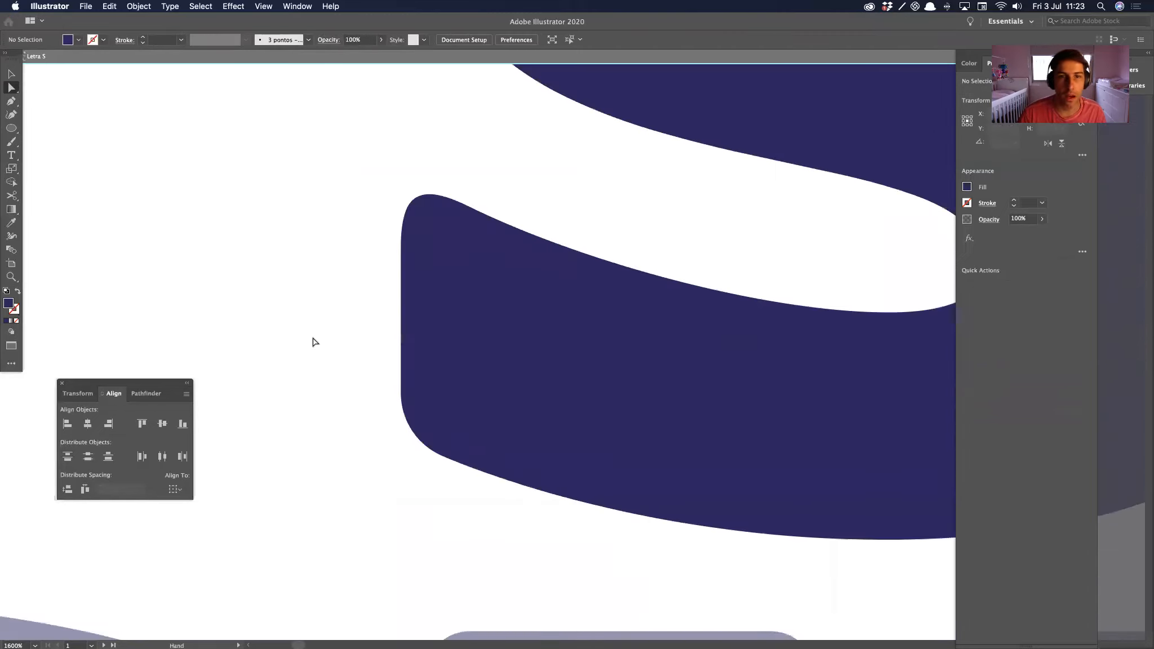
# Step: Shorten the vertical handle at the upper corner of the lower terminal to soften the rounding
pyautogui.moveTo(412, 207); pyautogui.dragTo(507, 194)
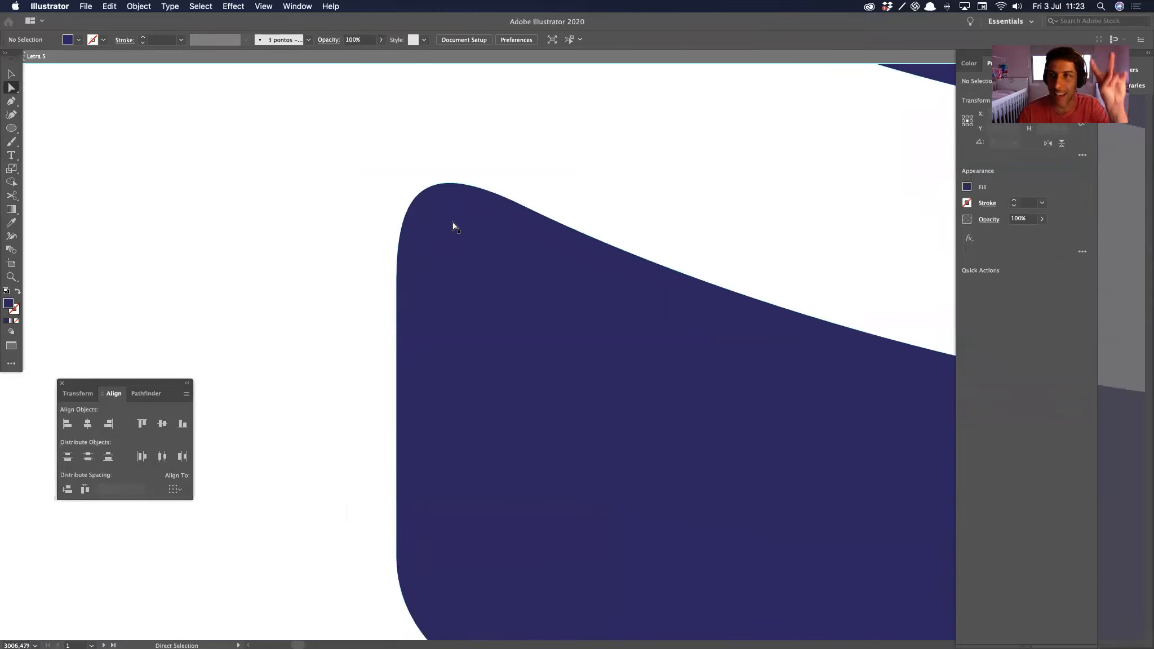
pyautogui.click(419, 192)
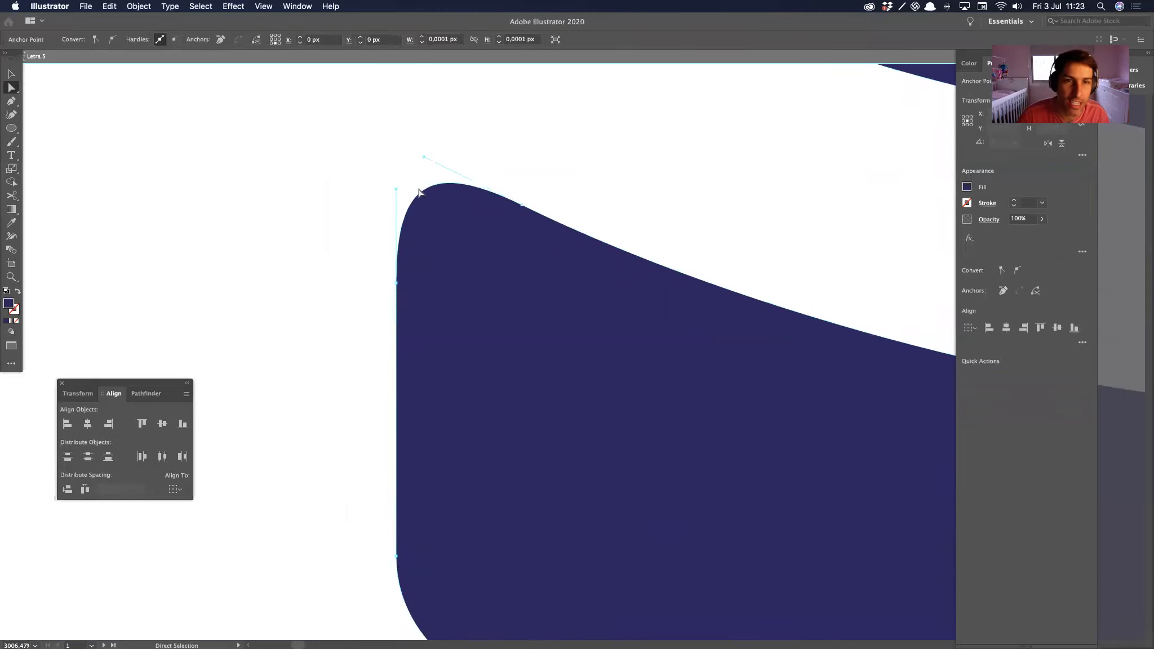
pyautogui.moveTo(422, 192); pyautogui.dragTo(388, 144)
pyautogui.click(389, 144)
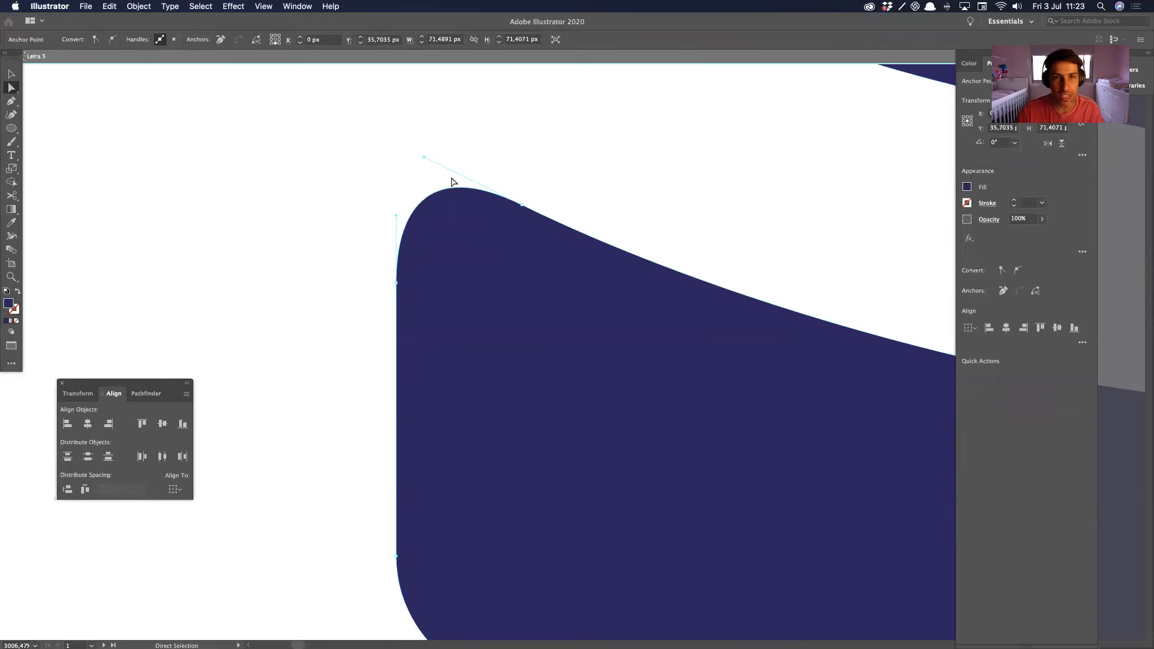
# Step: Add an anchor at the topmost point of the terminal's rounded corner and remove the neighbouring anchor on the sloped edge
pyautogui.click(455, 190)
pyautogui.scroll(-1, 455, 190)
pyautogui.press('+')
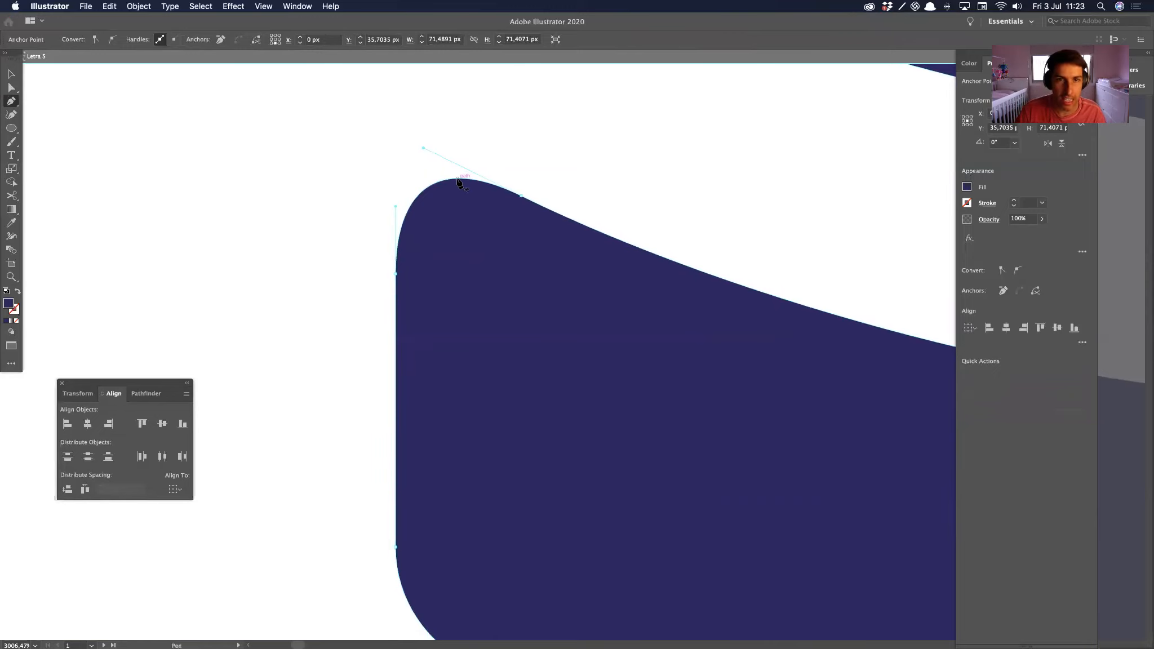
pyautogui.click(457, 180)
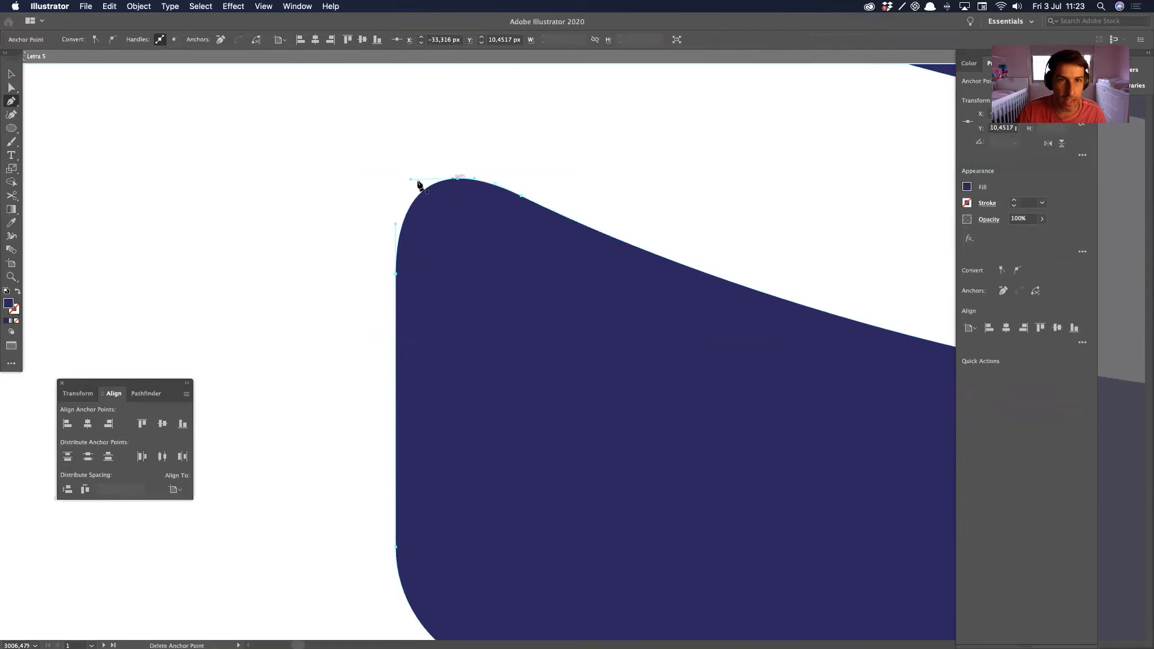
pyautogui.click(521, 196)
# Step: Lengthen the new top anchor's horizontal handle toward the counter to restore the sloped edge's curve
pyautogui.press('a')
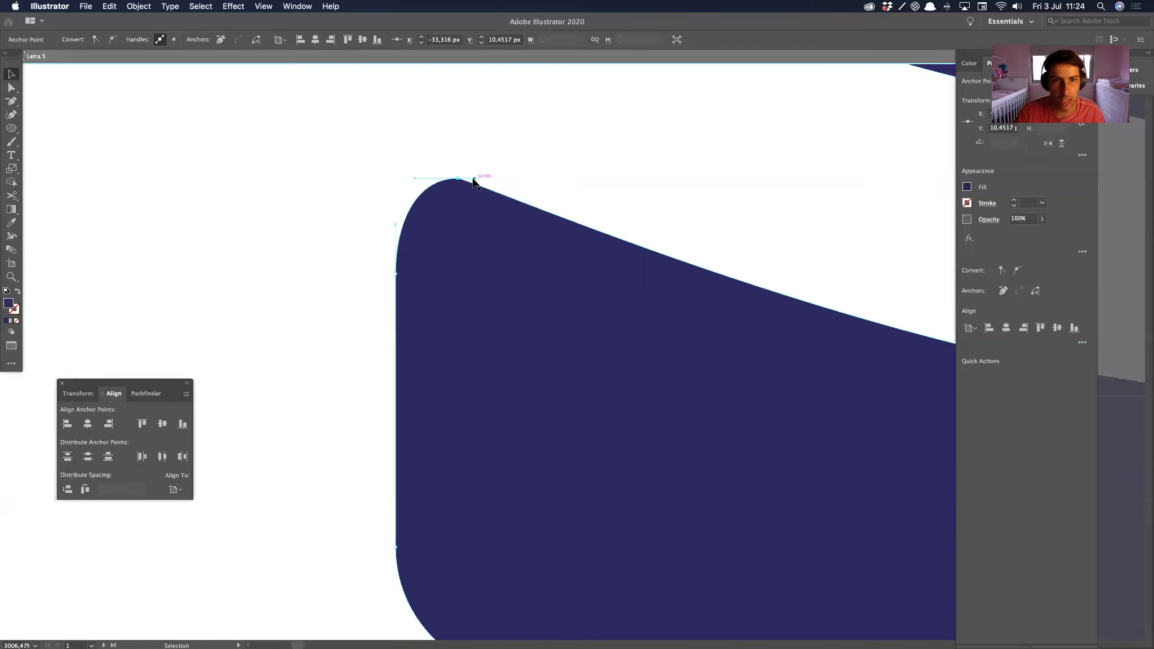
pyautogui.keyDown('alt'); pyautogui.keyDown('super'); pyautogui.click(598, 358); pyautogui.keyUp('super'); pyautogui.keyUp('alt')
pyautogui.keyDown('alt'); pyautogui.keyDown('super'); pyautogui.click(599, 358); pyautogui.keyUp('super'); pyautogui.keyUp('alt')
pyautogui.keyDown('alt'); pyautogui.keyDown('super'); pyautogui.click(611, 360); pyautogui.keyUp('super'); pyautogui.keyUp('alt')
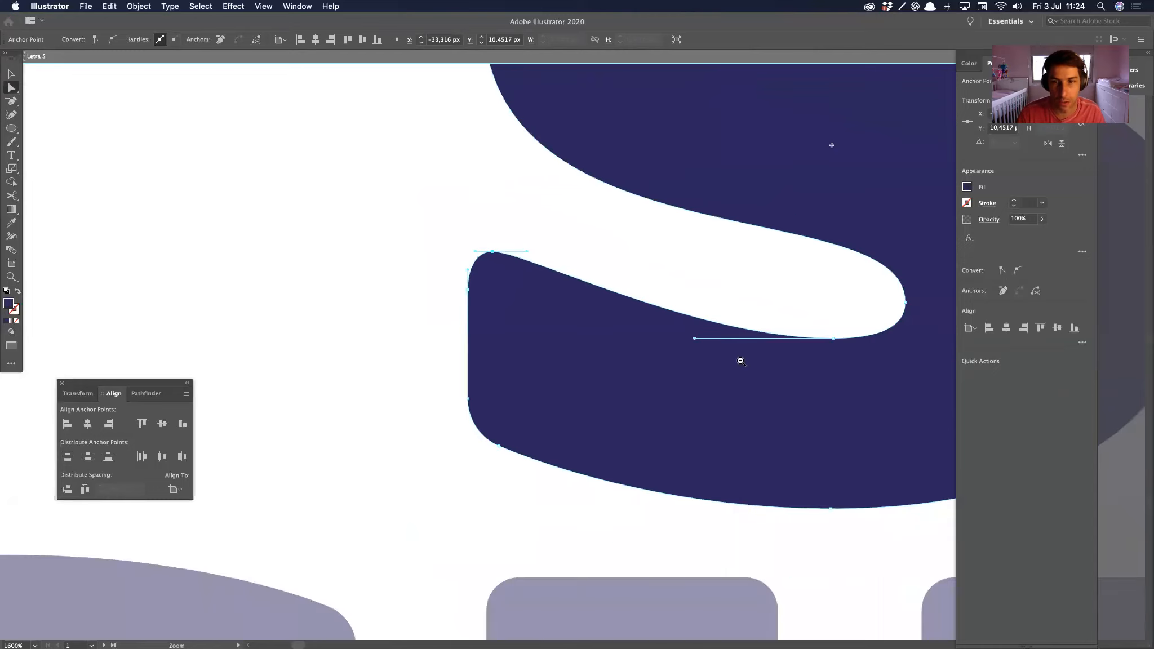
# Step: Lengthen the horizontal handle at the bottom anchor of the S's lower counter toward the terminal, and deselect
pyautogui.click(705, 339)
pyautogui.click(693, 339)
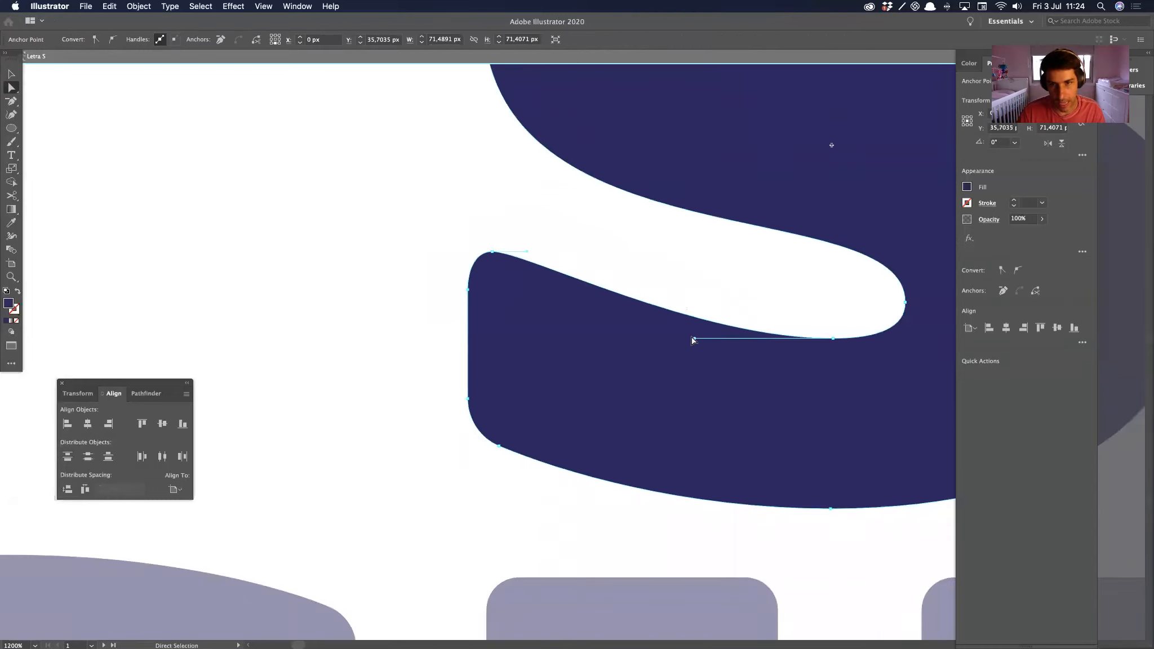
pyautogui.click(510, 239)
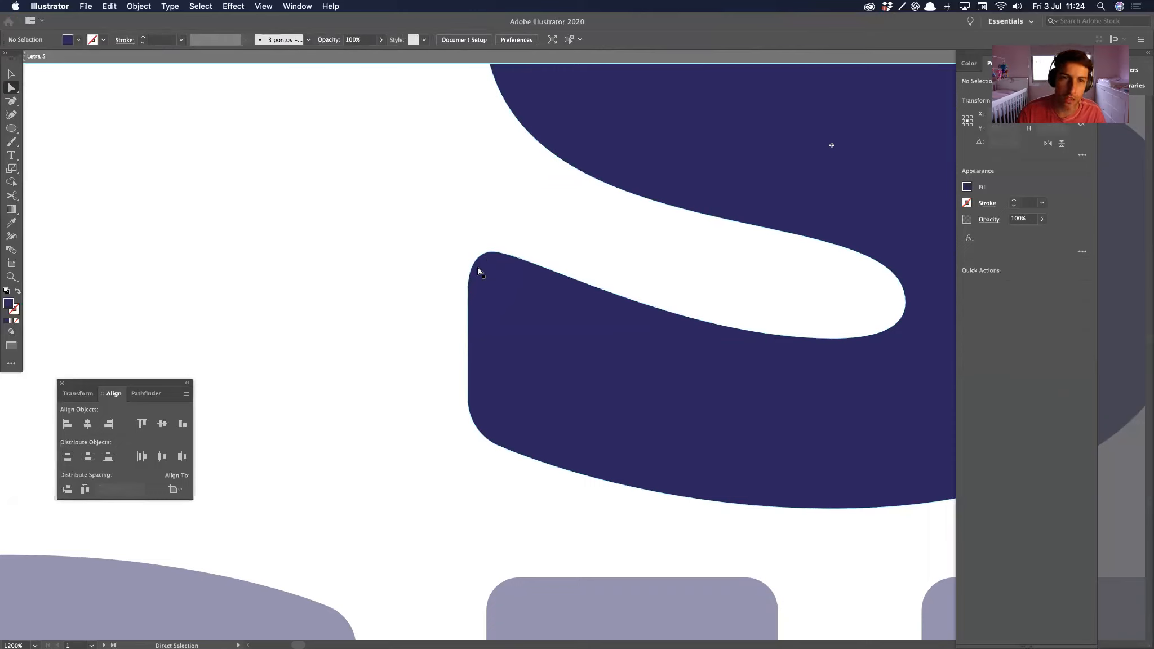
# Step: Add an anchor partway along the lower terminal's sloped edge and move it slightly inward to deepen the curve
pyautogui.click(493, 253)
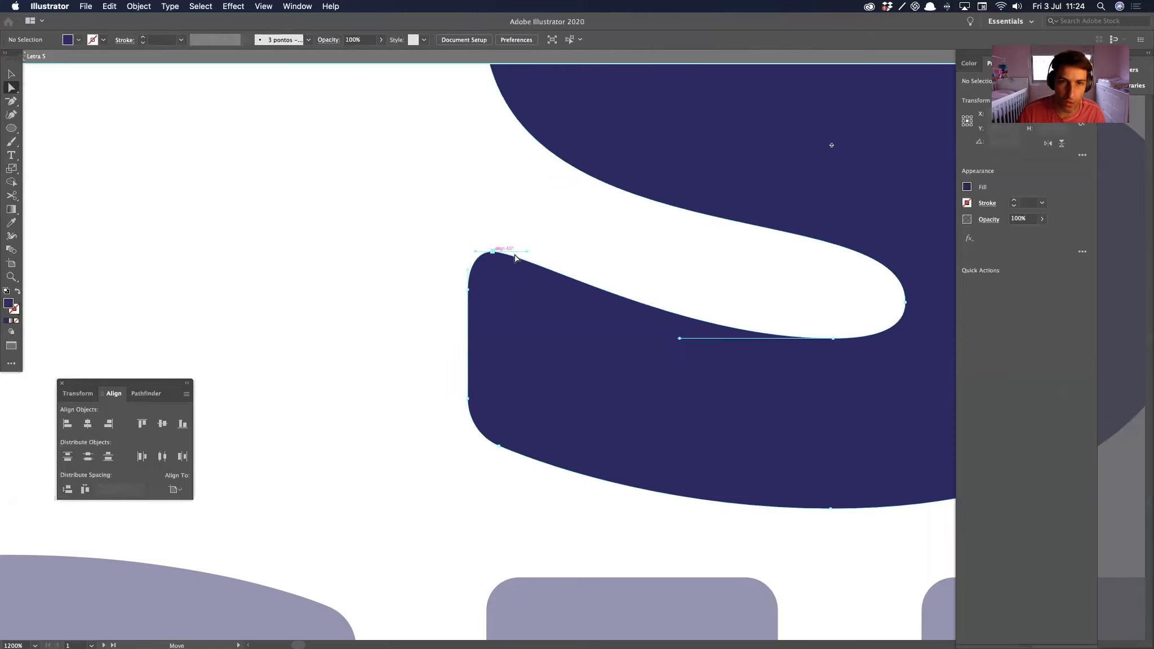
pyautogui.press('p')
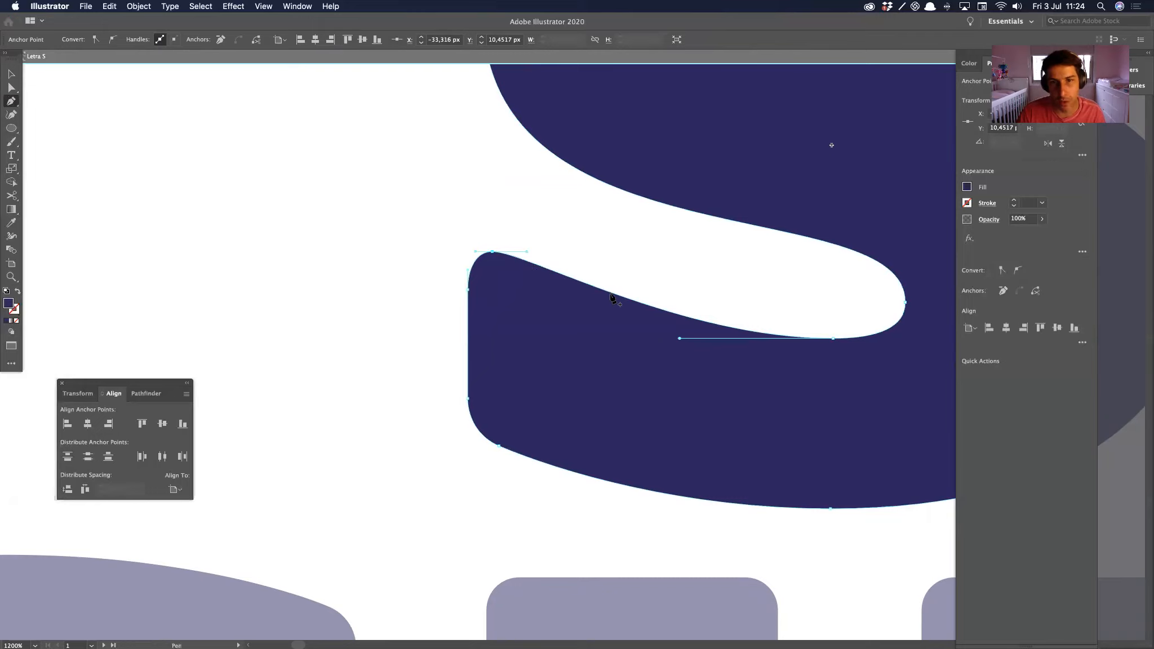
pyautogui.click(612, 293)
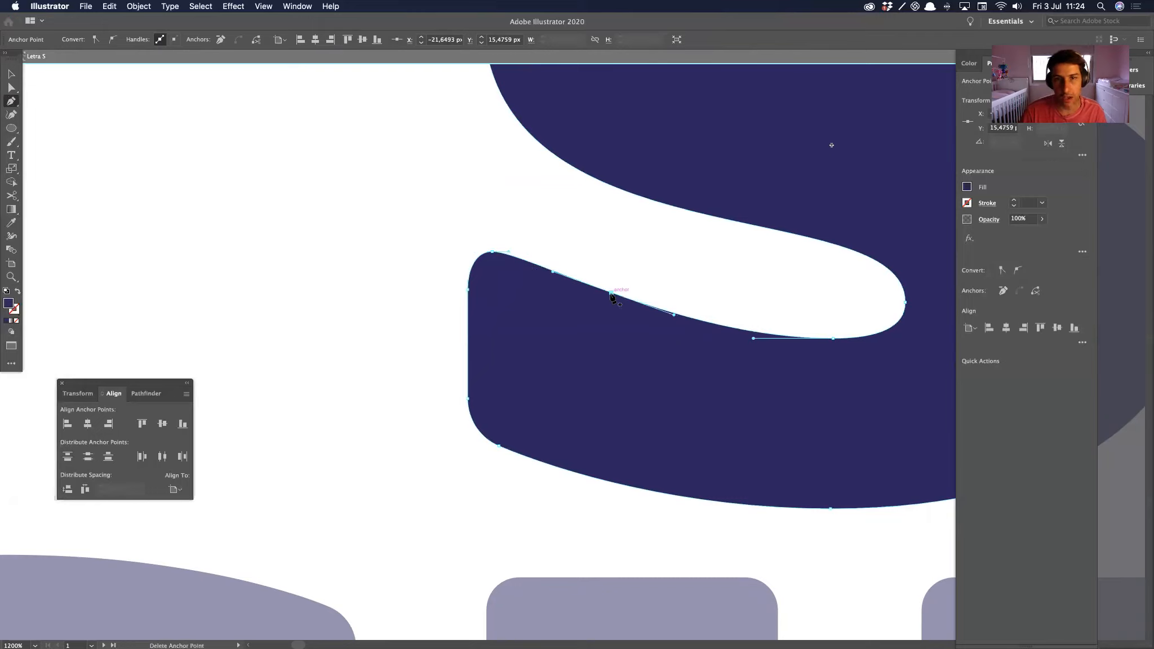
pyautogui.press('a')
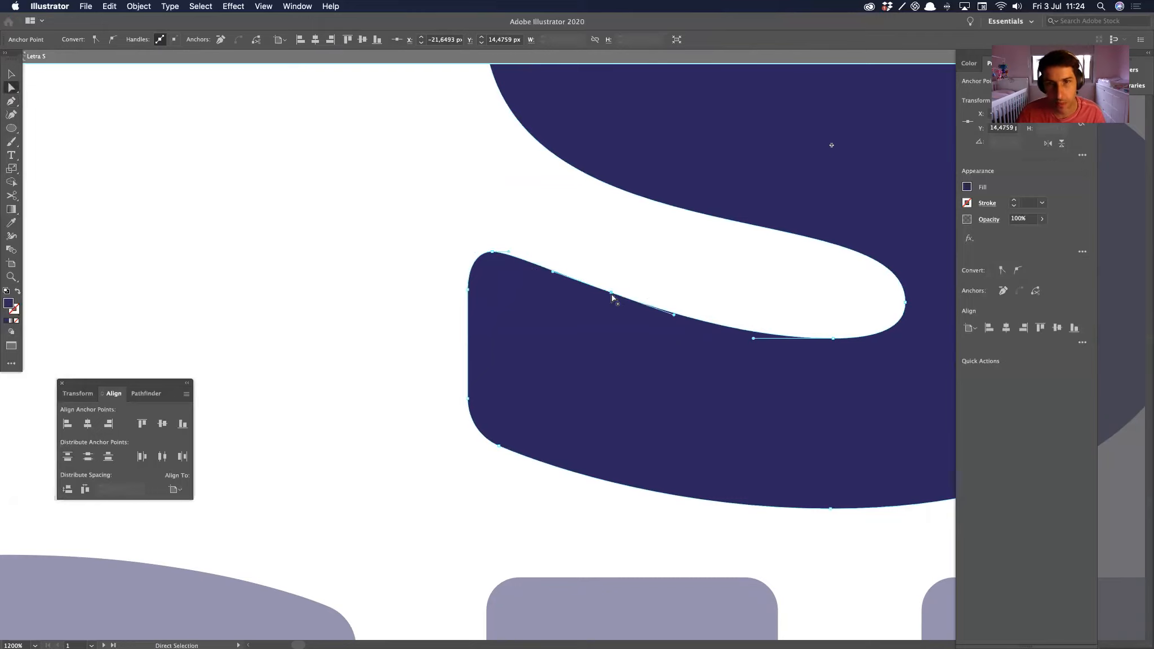
pyautogui.moveTo(611, 292); pyautogui.dragTo(608, 296)
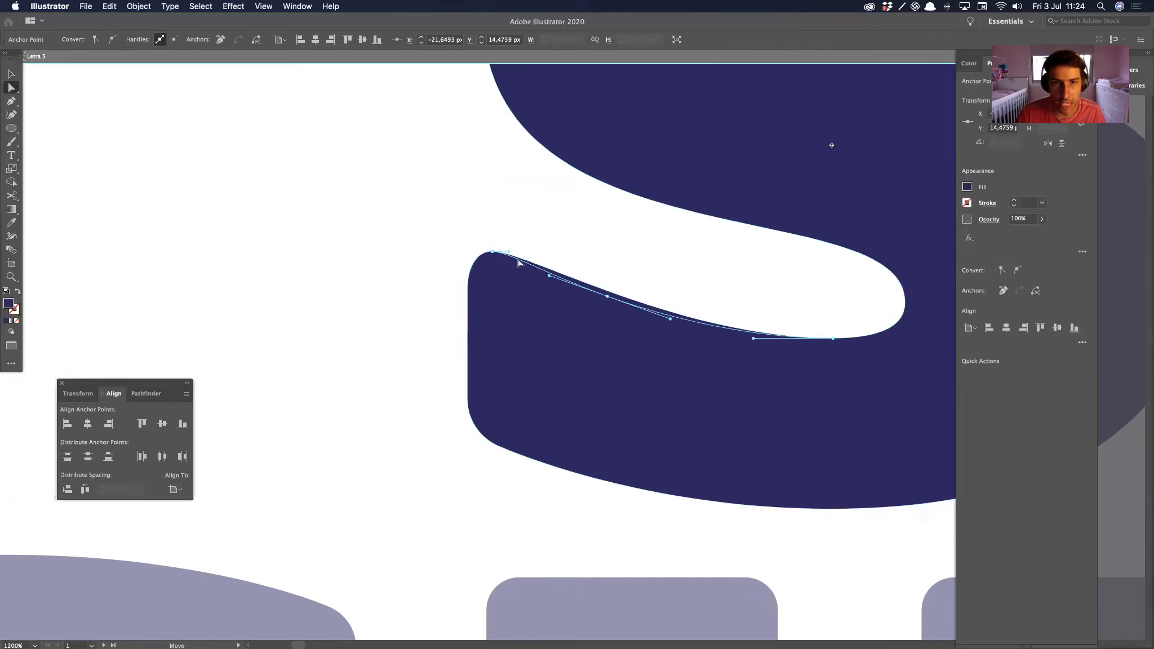
# Step: Adjust the top anchor's handle at the lower terminal and raise the corner's side anchor slightly to tighten the rounding
pyautogui.click(514, 253)
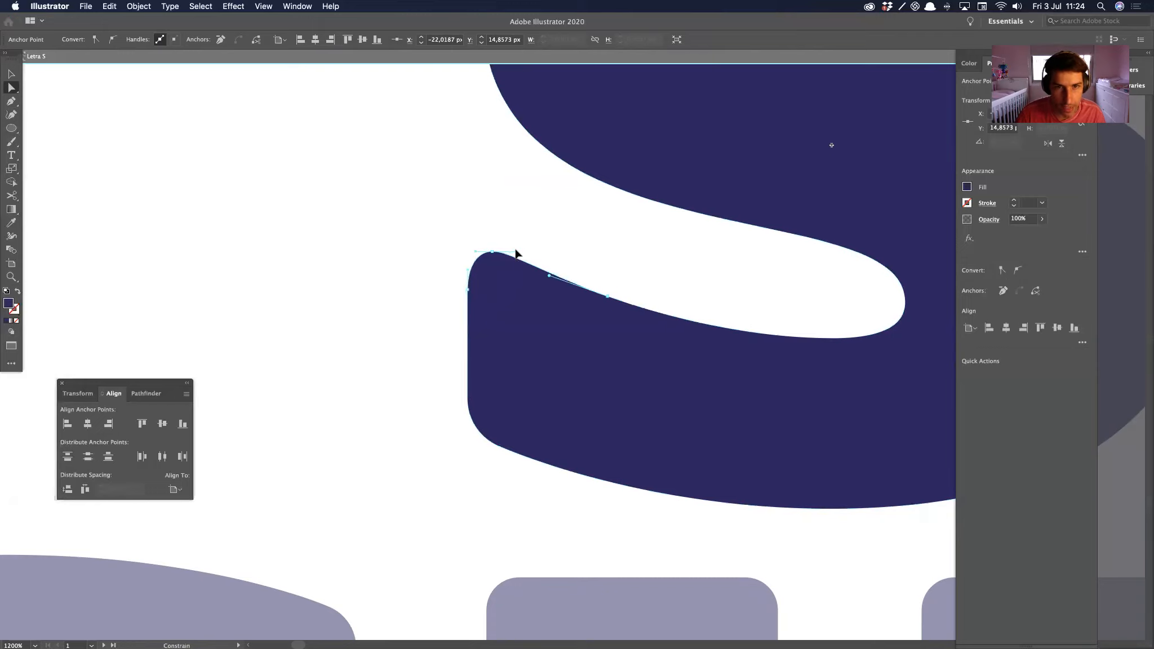
pyautogui.click(468, 287)
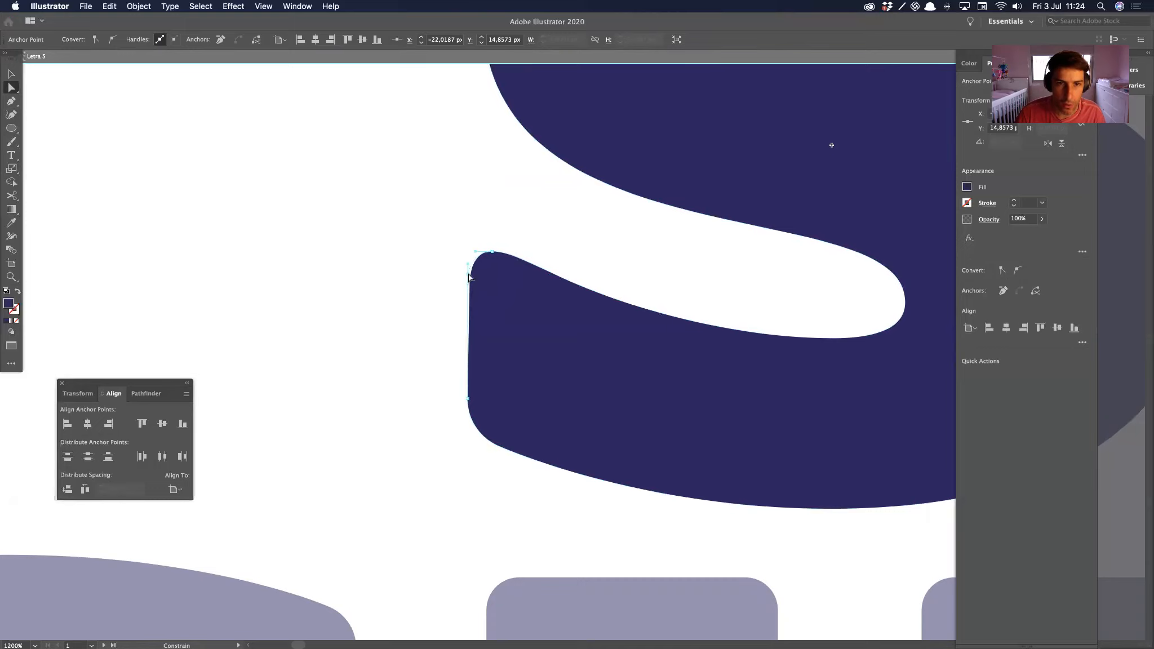
pyautogui.moveTo(467, 264); pyautogui.dragTo(468, 260)
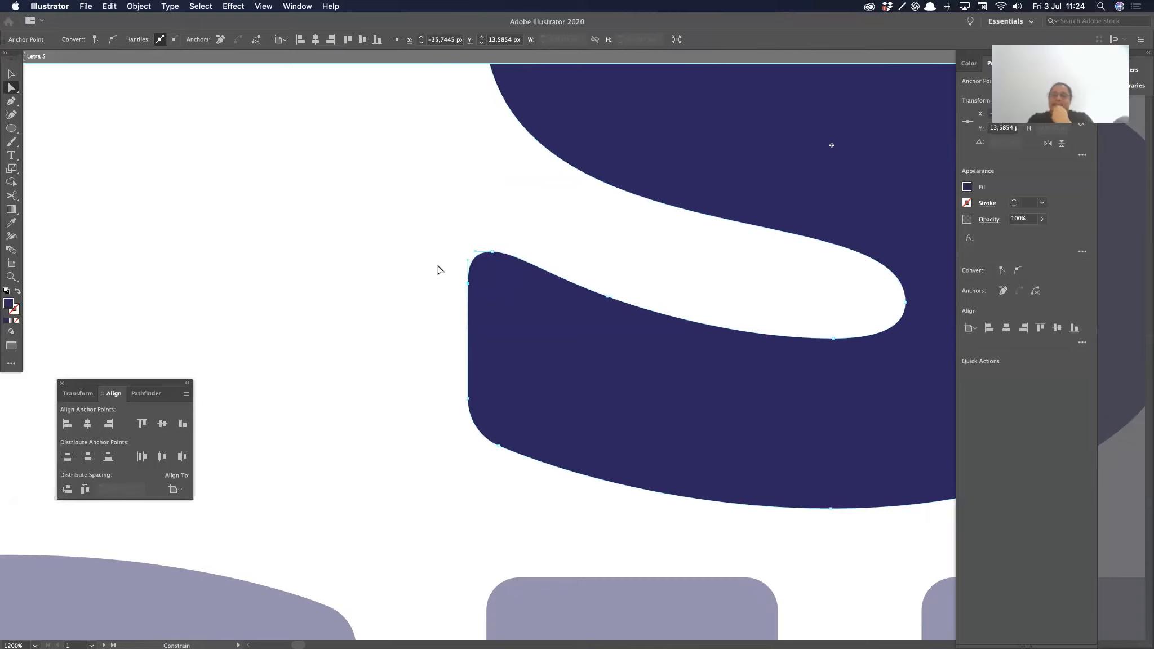
pyautogui.click(437, 270)
# Step: Exit the S symbol's editing mode to examine the complete SUS cross
pyautogui.keyDown('alt'); pyautogui.click(673, 368); pyautogui.keyUp('alt')
pyautogui.keyDown('alt'); pyautogui.click(672, 368); pyautogui.keyUp('alt')
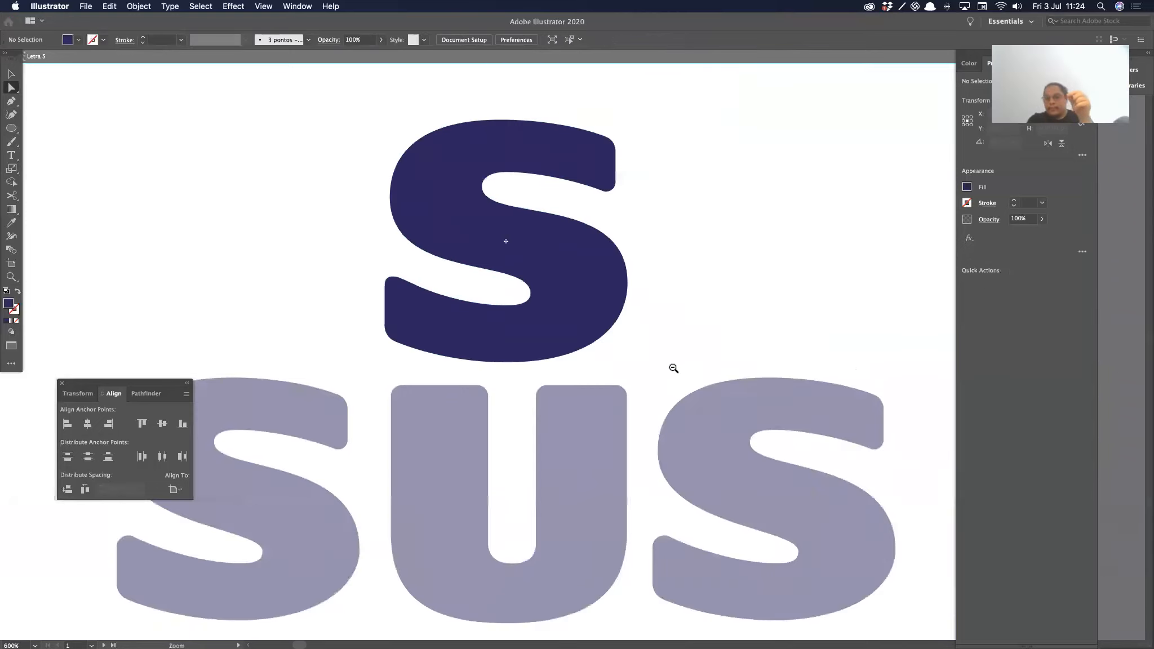
pyautogui.keyDown('alt'); pyautogui.click(673, 367); pyautogui.keyUp('alt')
pyautogui.keyDown('alt'); pyautogui.click(663, 366); pyautogui.keyUp('alt')
pyautogui.keyDown('alt'); pyautogui.click(663, 367); pyautogui.keyUp('alt')
pyautogui.press('v')
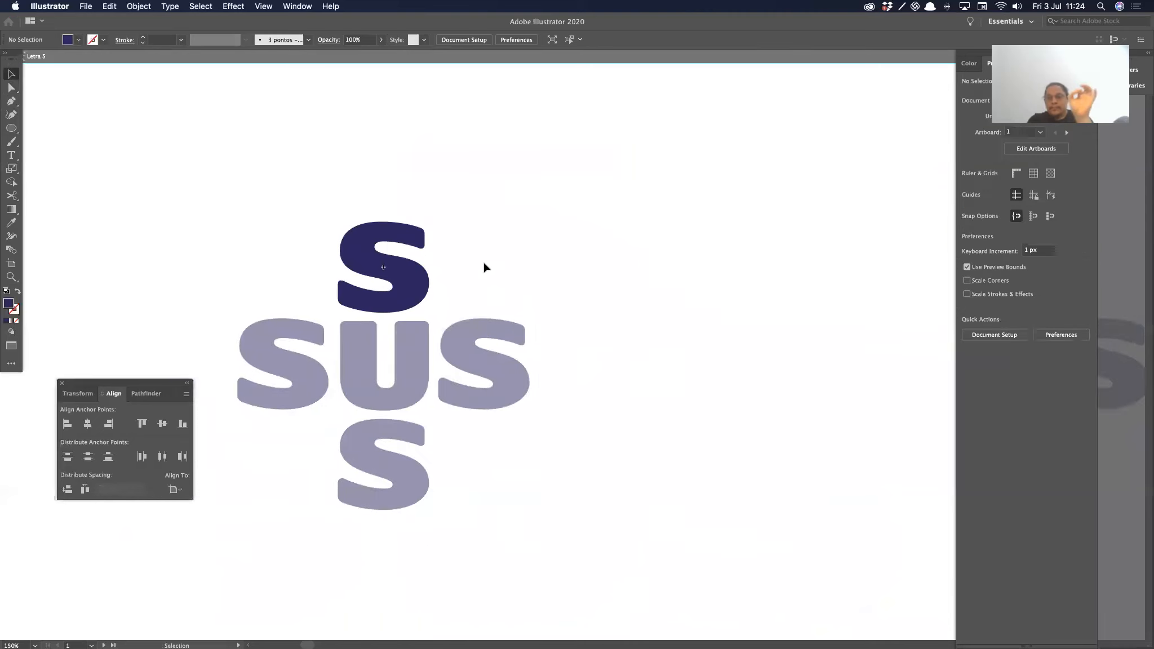
pyautogui.doubleClick(486, 266)
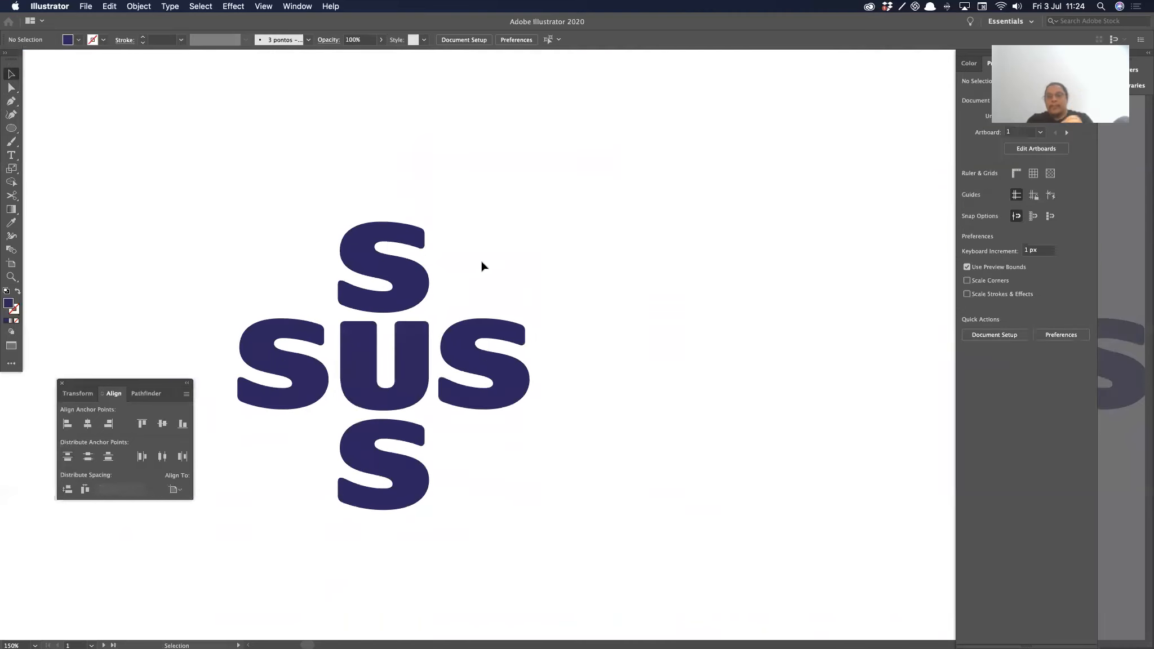
# Step: Reopen the symbol definition of the cross's uppermost S for editing, with its lower half in close view
pyautogui.press('z')
pyautogui.moveTo(341, 265); pyautogui.dragTo(518, 308)
pyautogui.press('a')
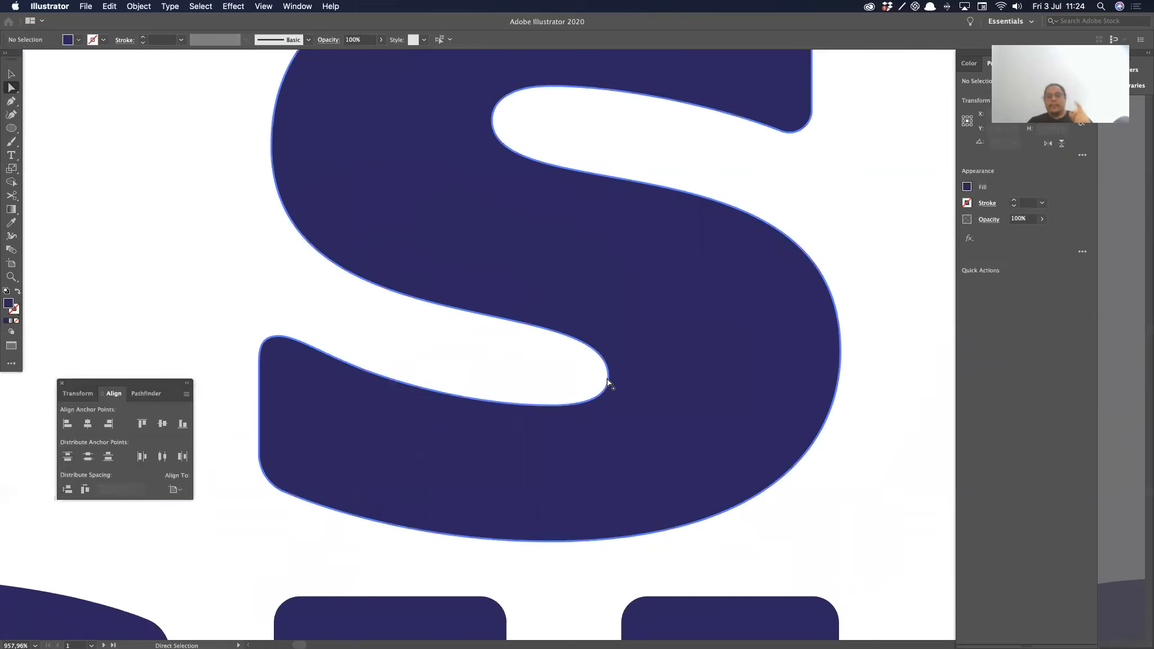
pyautogui.click(607, 379)
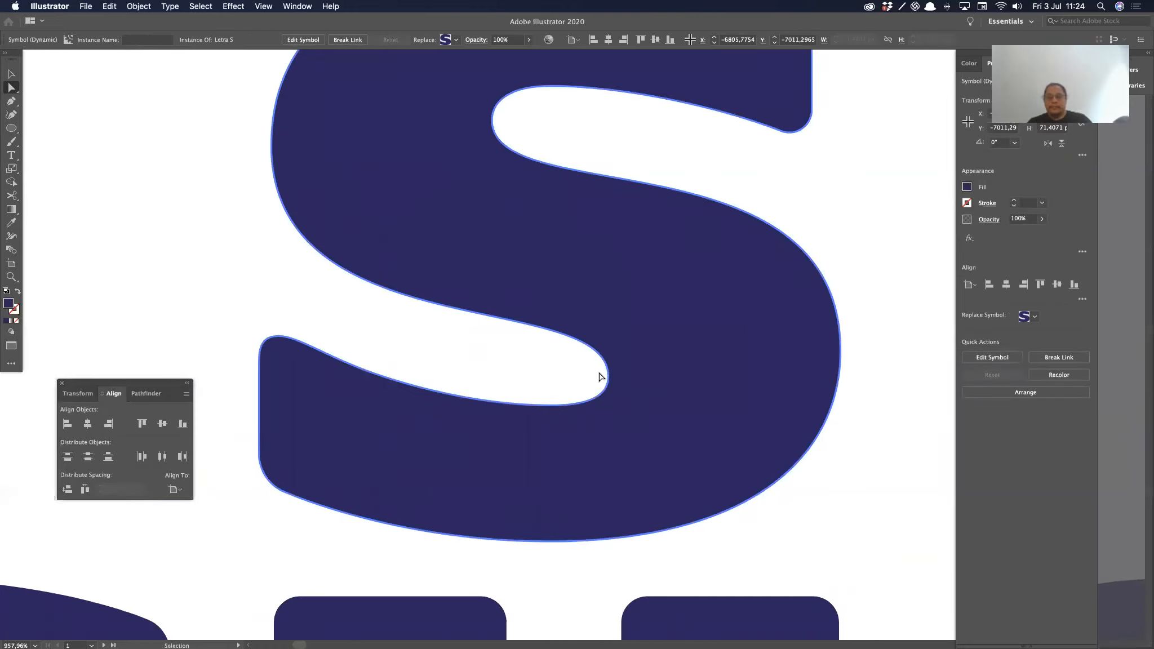
pyautogui.click(599, 373)
pyautogui.click(610, 379)
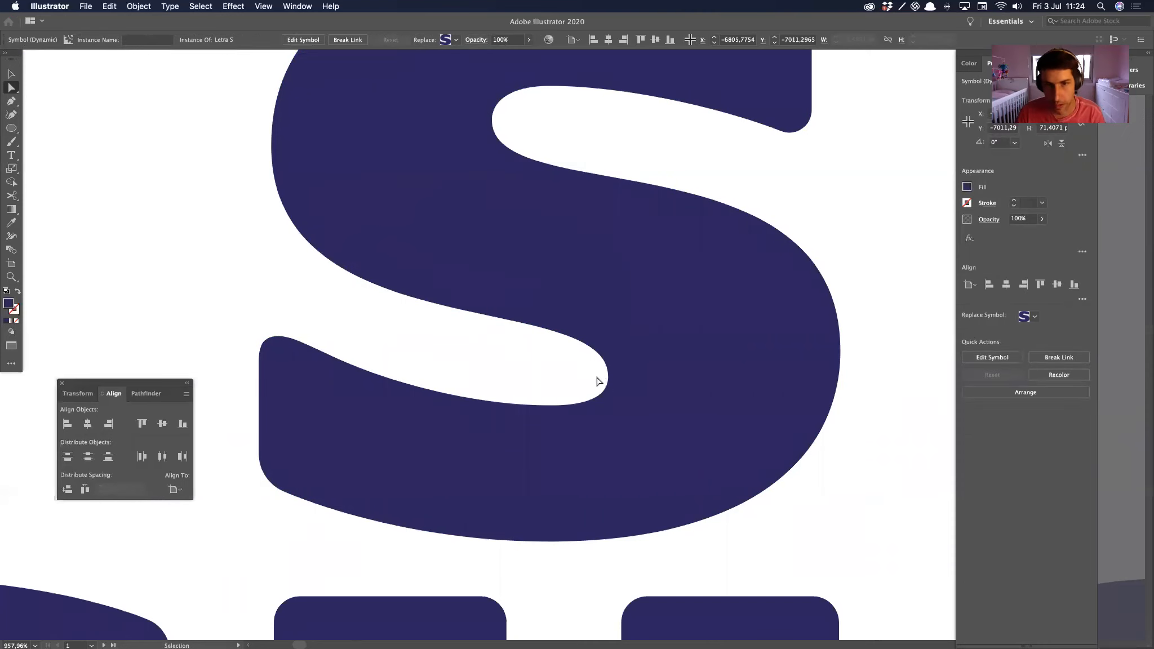
pyautogui.press('v')
pyautogui.doubleClick(612, 379)
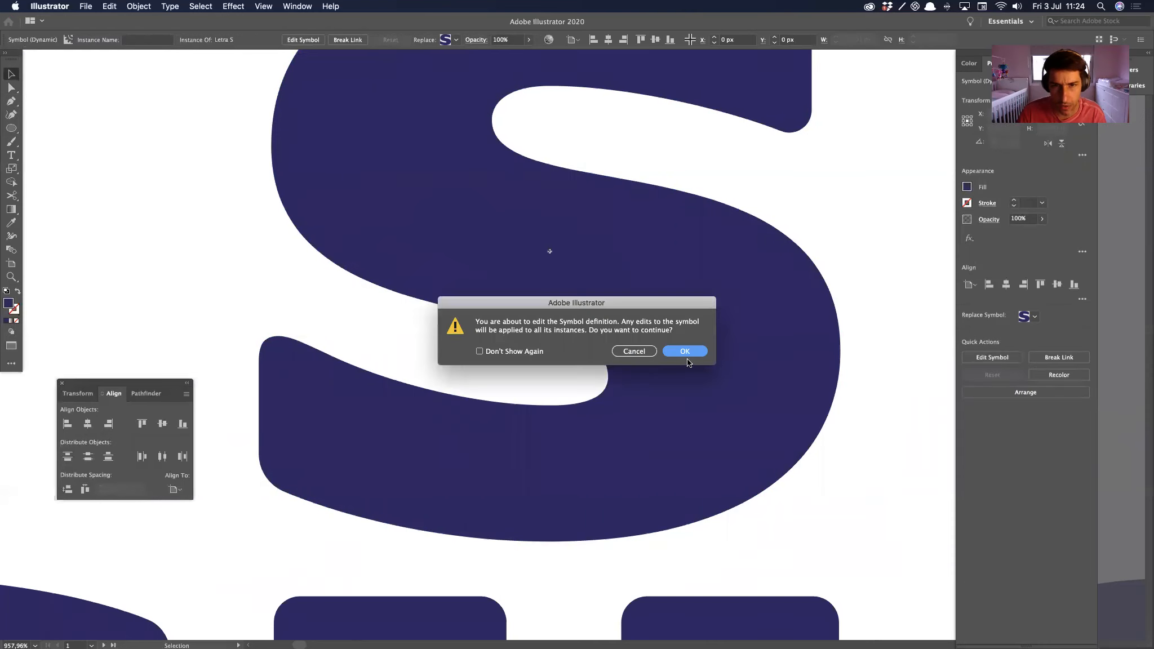
pyautogui.click(665, 351)
# Step: Move the rightmost anchor of the S's lower counter slightly upward and shorten its upper handle
pyautogui.press('a')
pyautogui.click(608, 379)
pyautogui.moveTo(608, 379); pyautogui.dragTo(607, 370)
pyautogui.moveTo(606, 283); pyautogui.dragTo(606, 289)
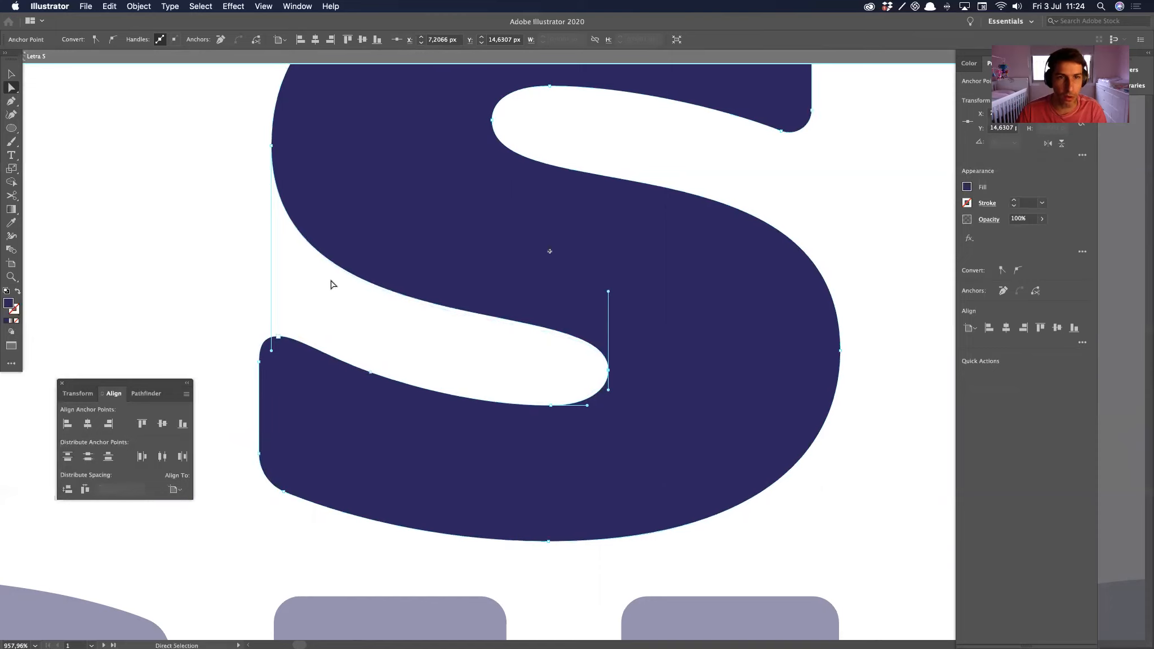
# Step: Shift the topmost anchor of the S's outer contour slightly right toward the letter's centre, and deselect
pyautogui.keyDown('alt'); pyautogui.keyDown('super'); pyautogui.click(522, 347); pyautogui.keyUp('super'); pyautogui.keyUp('alt')
pyautogui.scroll(3, 535, 347)
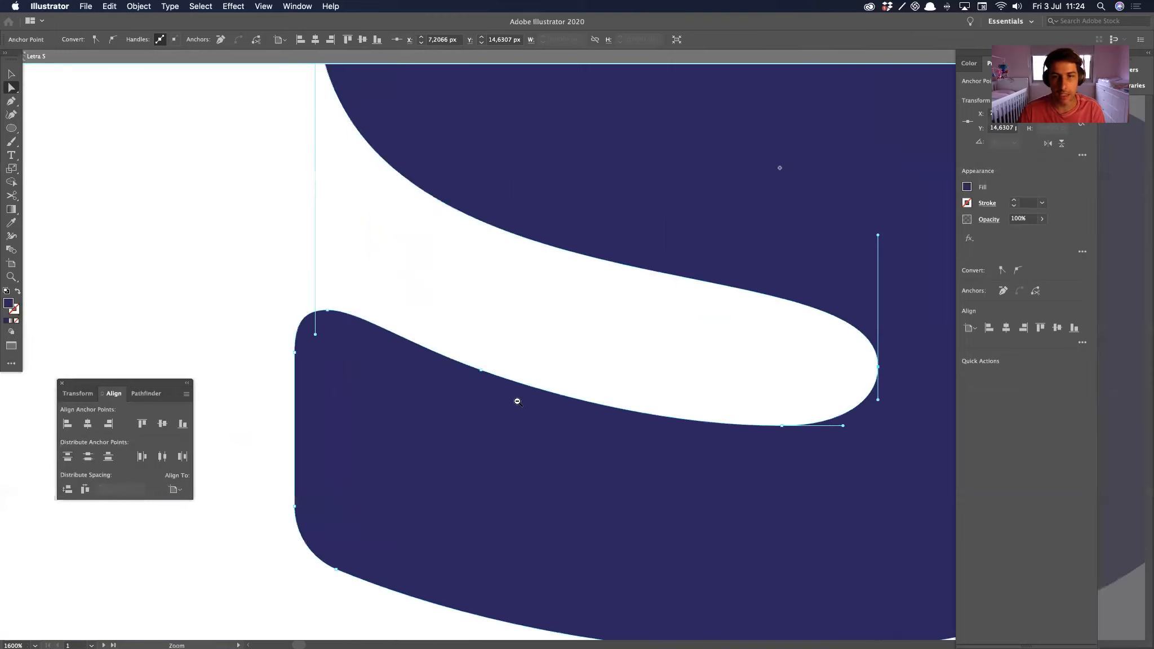
pyautogui.keyDown('alt'); pyautogui.keyDown('super'); pyautogui.click(653, 377); pyautogui.keyUp('super'); pyautogui.keyUp('alt')
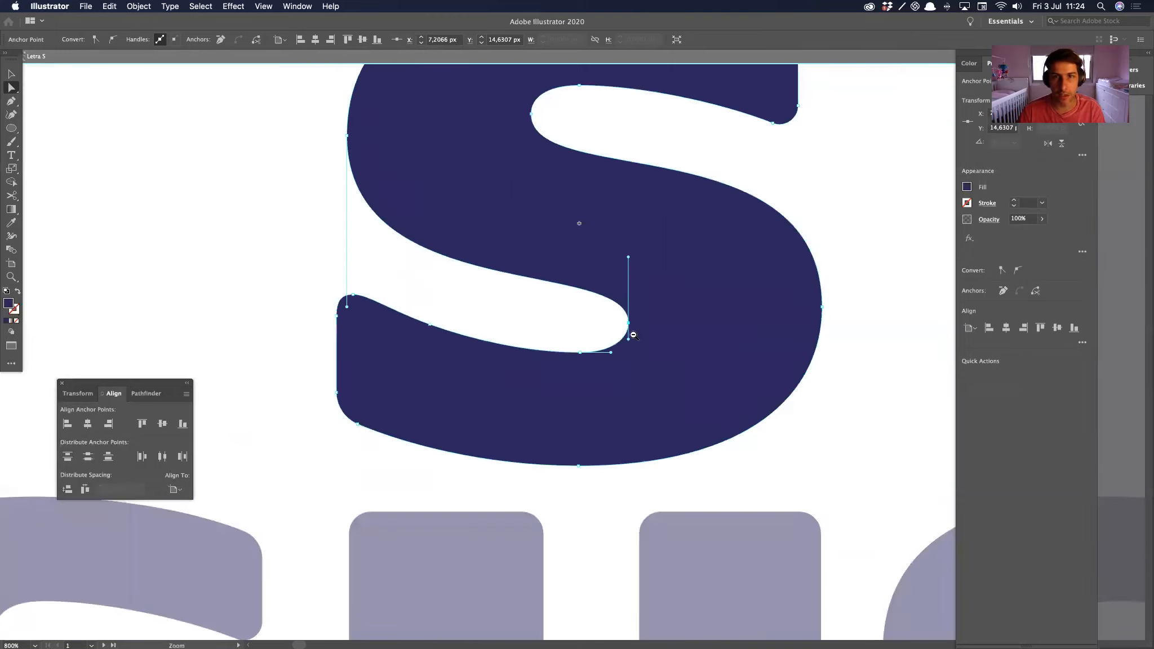
pyautogui.keyDown('alt'); pyautogui.keyDown('super'); pyautogui.click(634, 334); pyautogui.keyUp('super'); pyautogui.keyUp('alt')
pyautogui.moveTo(613, 405); pyautogui.dragTo(596, 509)
pyautogui.press('v')
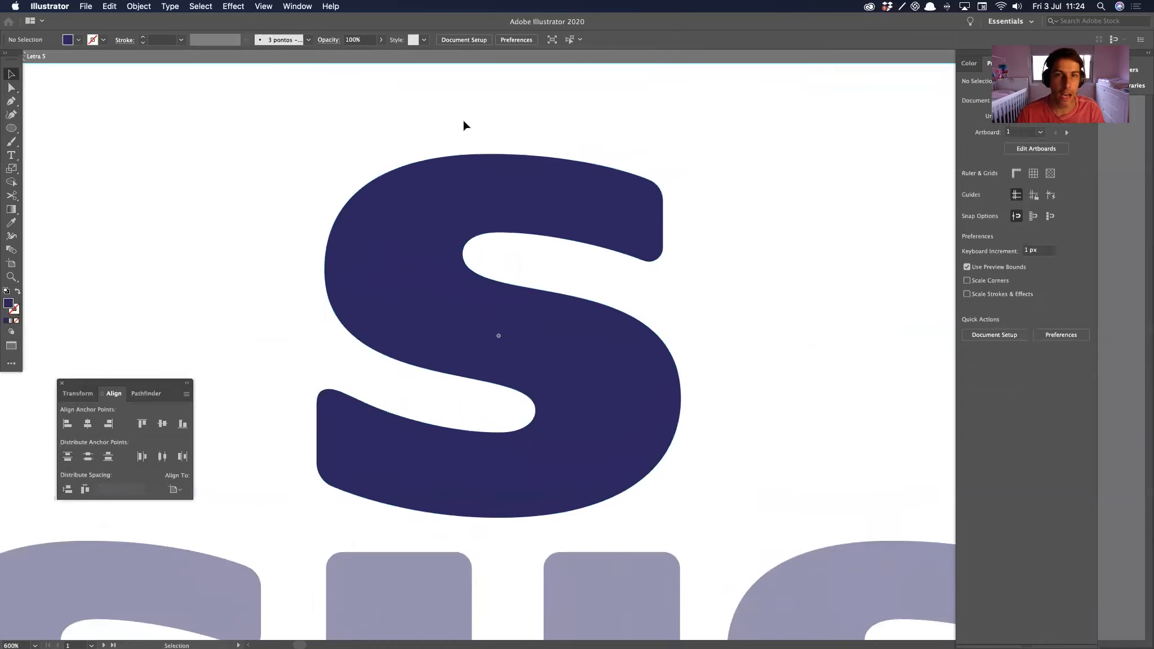
pyautogui.press('a')
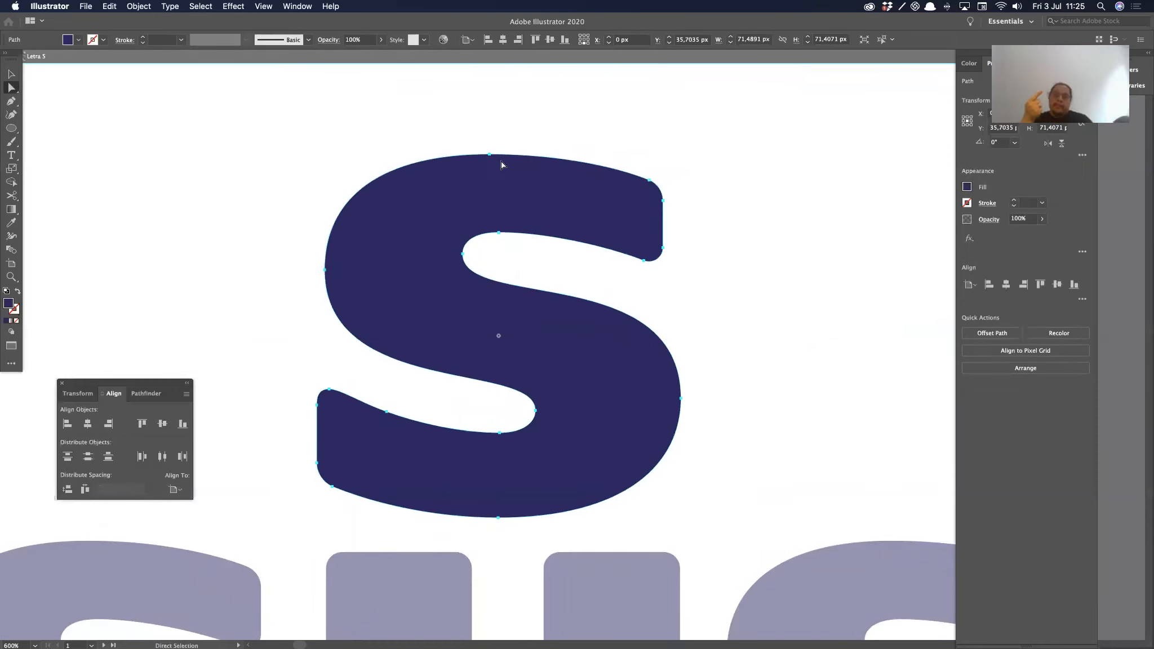
pyautogui.click(489, 154)
pyautogui.moveTo(491, 156); pyautogui.dragTo(497, 152)
pyautogui.click(490, 143)
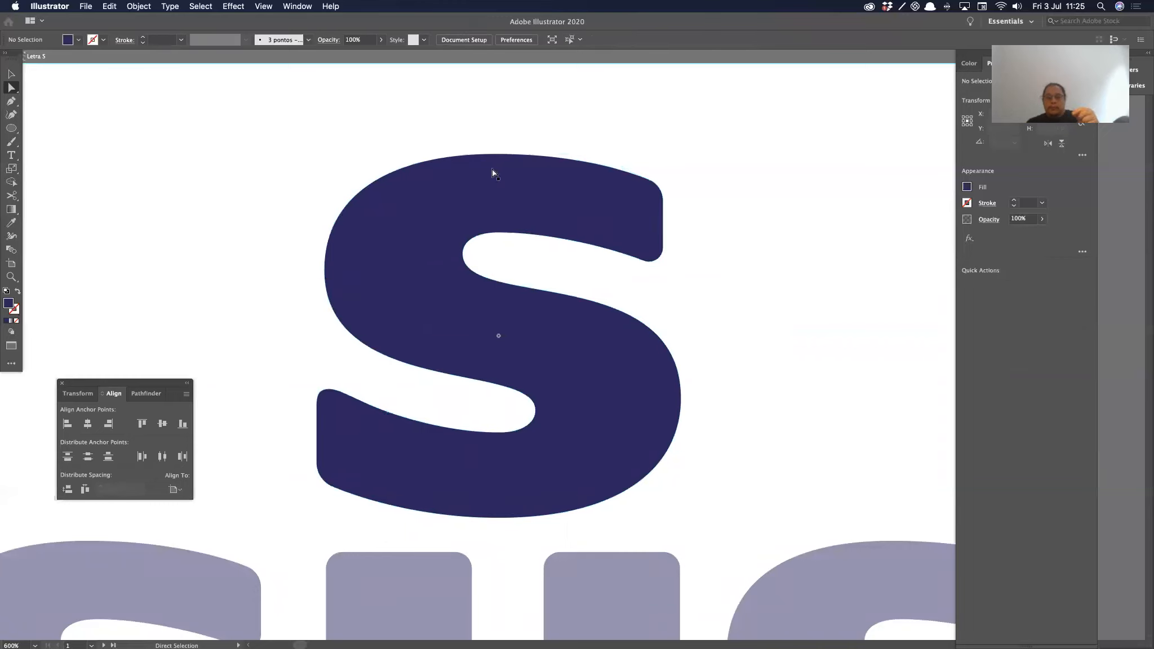
# Step: Fine-tune the left-hand handles at the S's bottom outer anchor and the lower counter's bottom anchor, and deselect
pyautogui.click(340, 392)
pyautogui.click(449, 415)
pyautogui.click(438, 497)
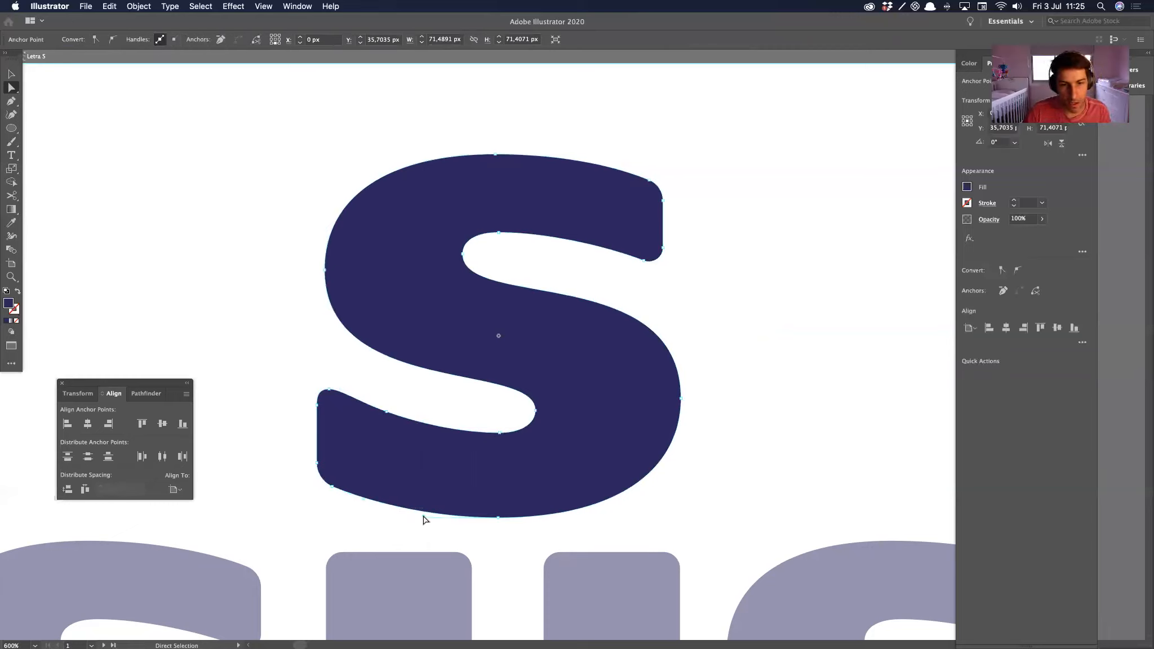
pyautogui.click(392, 527)
pyautogui.moveTo(454, 433); pyautogui.dragTo(459, 437)
pyautogui.click(466, 419)
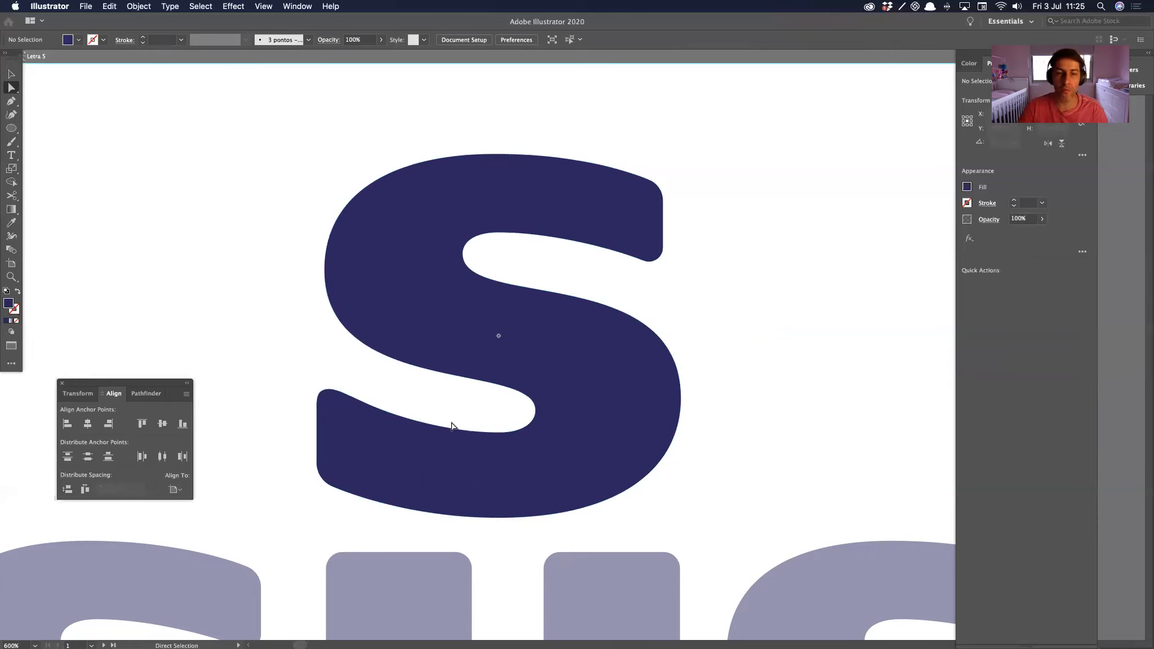
# Step: Select the whole S outline to examine its anchors and handles, and deselect it
pyautogui.keyDown('super'); pyautogui.click(501, 365); pyautogui.keyUp('super')
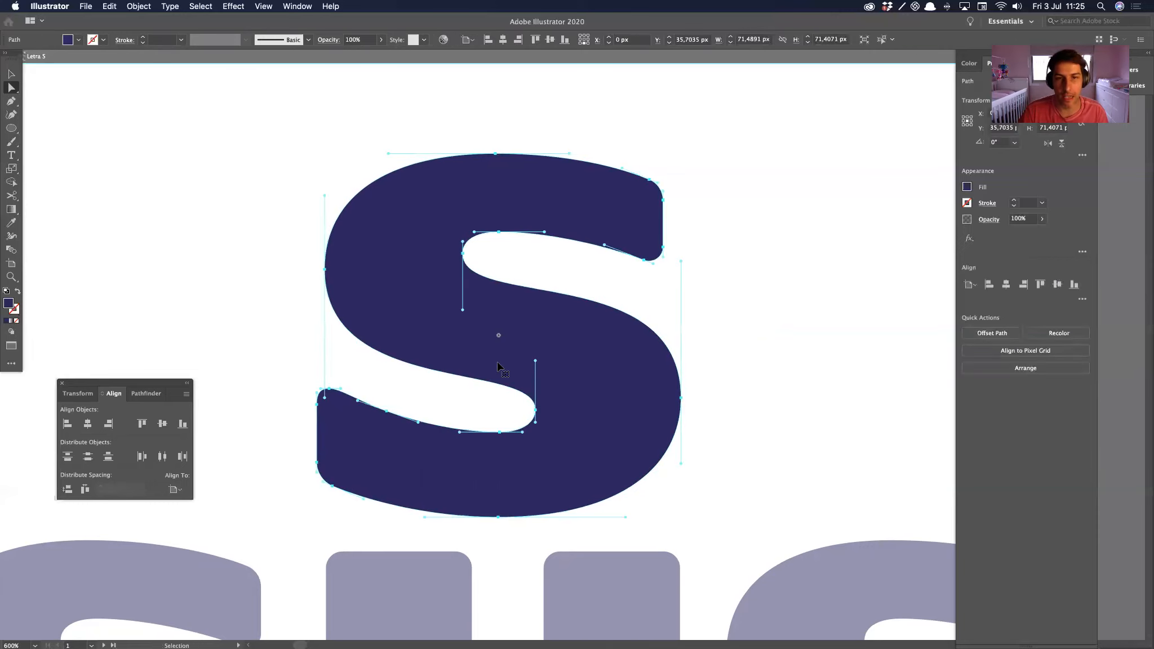
pyautogui.press('super+Tab')
pyautogui.click(234, 399)
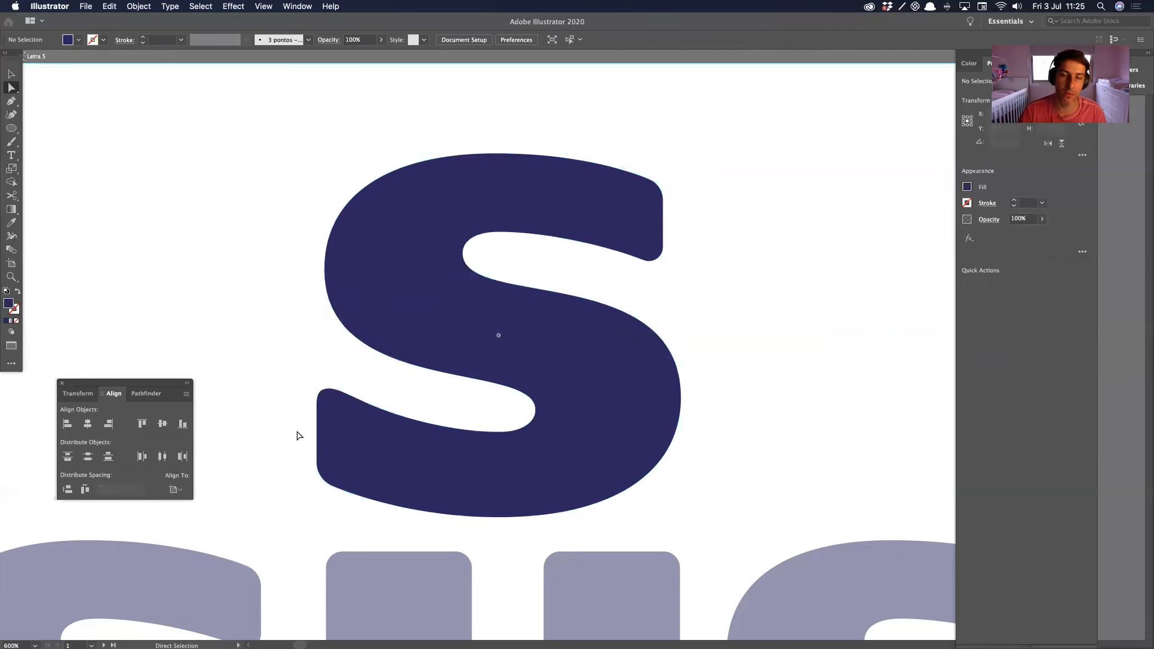
pyautogui.moveTo(579, 645)
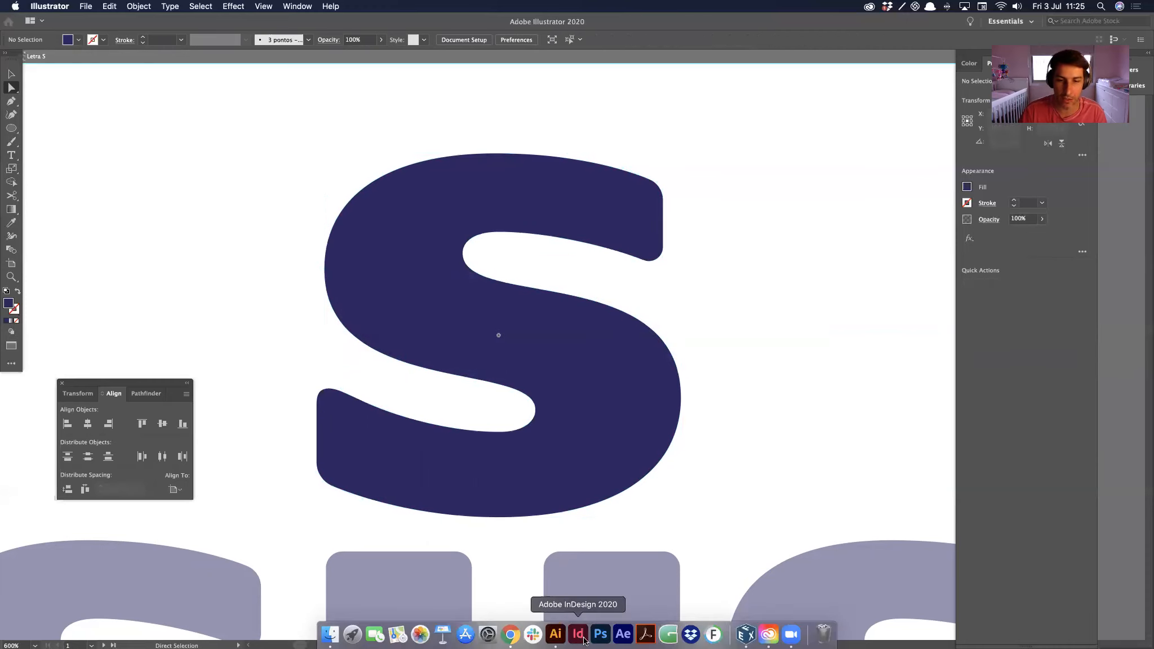
pyautogui.click(670, 635)
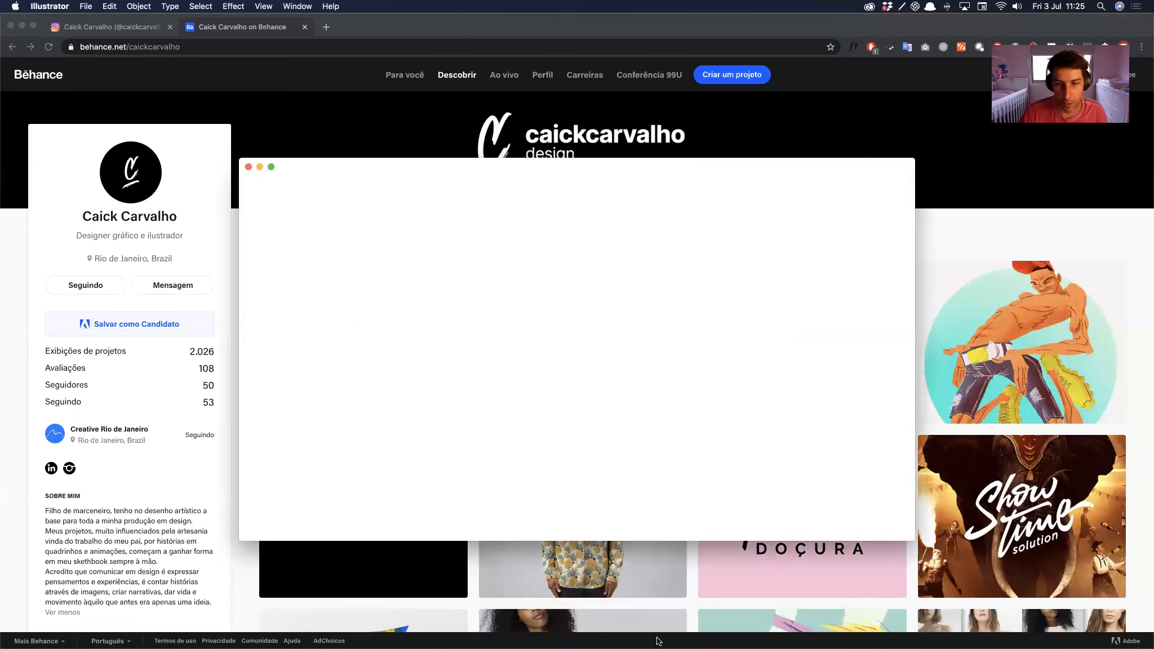
pyautogui.click(16, 359)
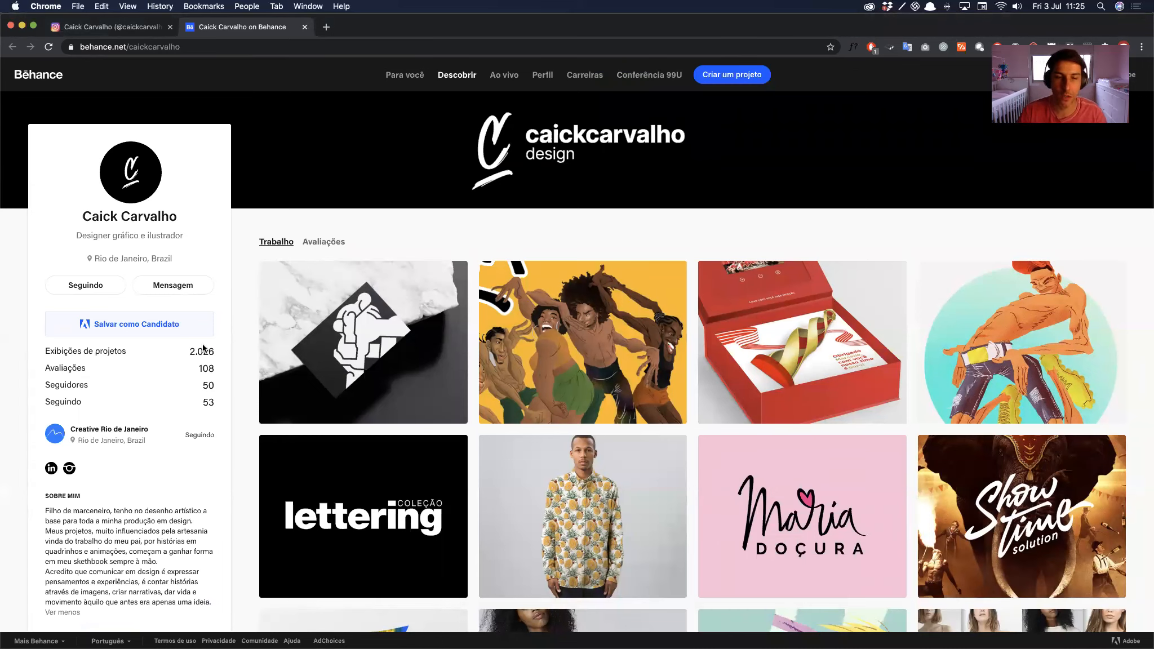
pyautogui.press('super+Tab')
pyautogui.click(420, 327)
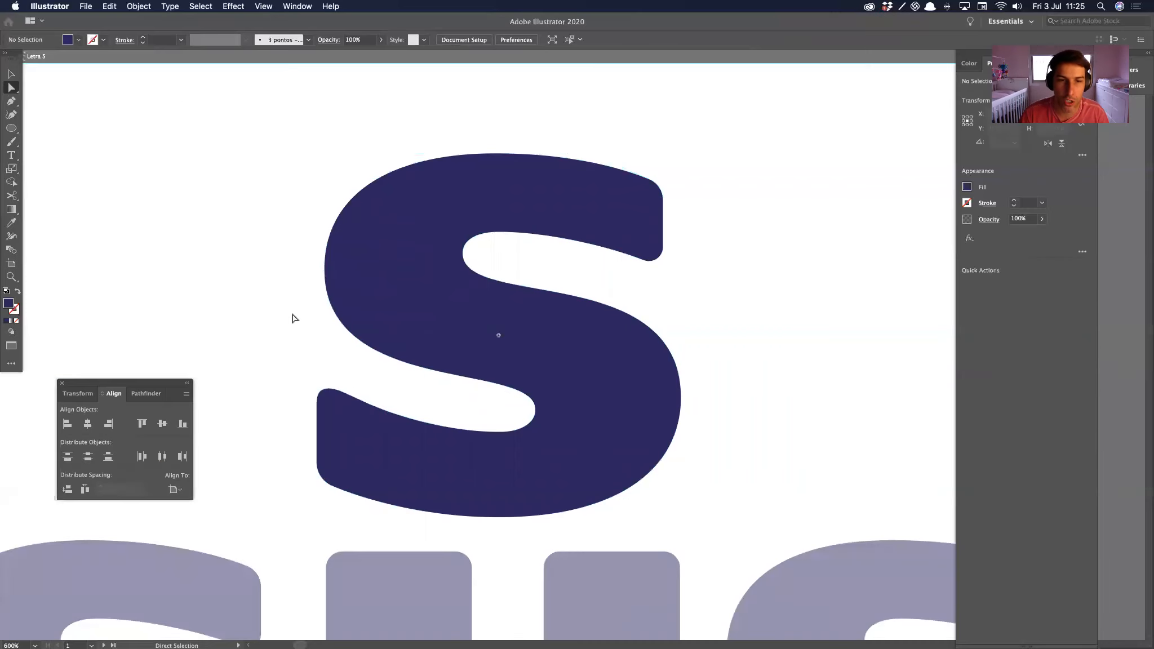
# Step: Lengthen the handle of the upper counter's top anchor toward the terminal and shift that anchor slightly left
pyautogui.keyDown('alt'); pyautogui.click(609, 393); pyautogui.keyUp('alt')
pyautogui.keyDown('alt'); pyautogui.click(577, 369); pyautogui.keyUp('alt')
pyautogui.moveTo(576, 370); pyautogui.dragTo(508, 351)
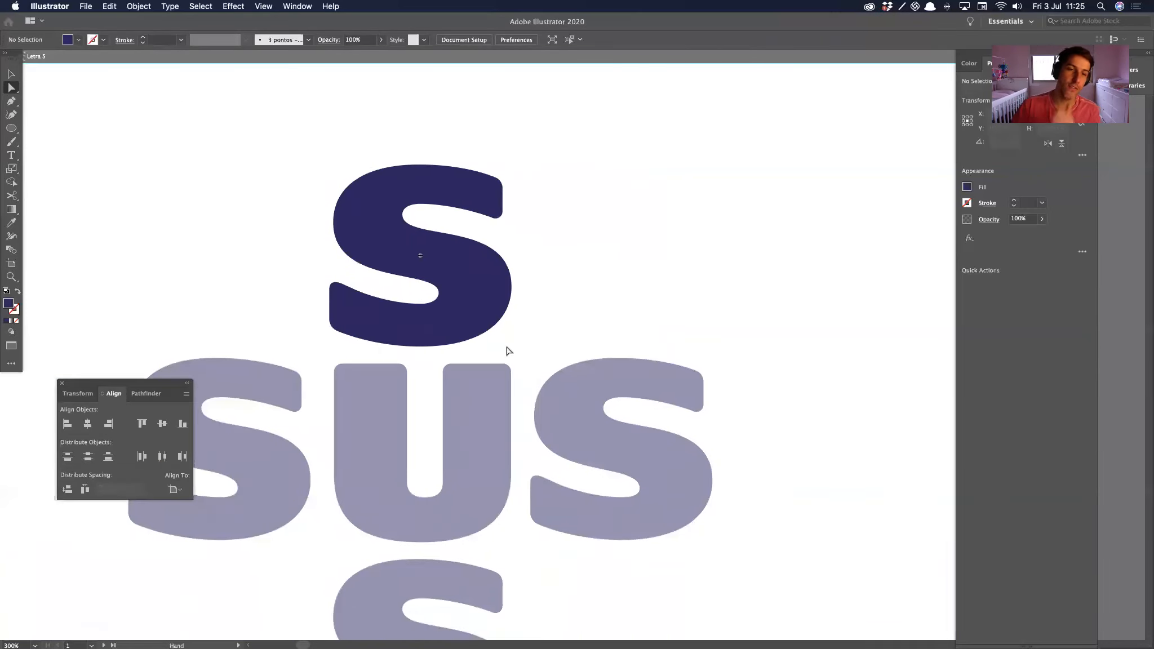
pyautogui.click(437, 205)
pyautogui.moveTo(411, 192); pyautogui.dragTo(617, 216)
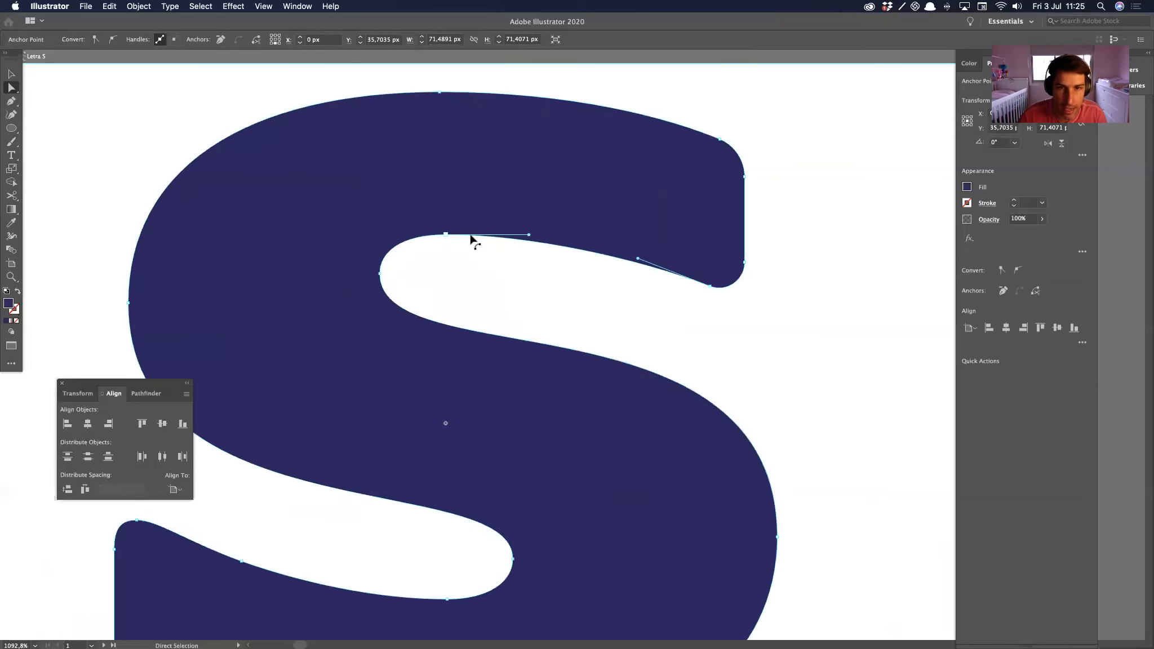
pyautogui.moveTo(528, 234); pyautogui.dragTo(546, 237)
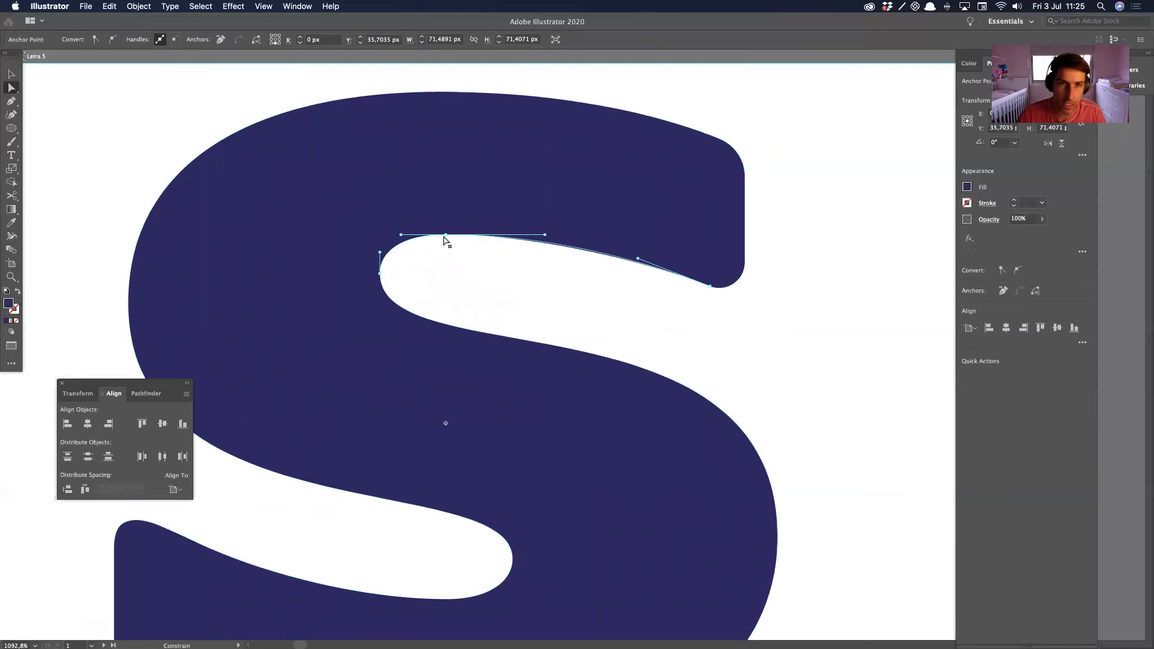
pyautogui.moveTo(446, 235); pyautogui.dragTo(398, 235)
pyautogui.moveTo(445, 305); pyautogui.dragTo(464, 346)
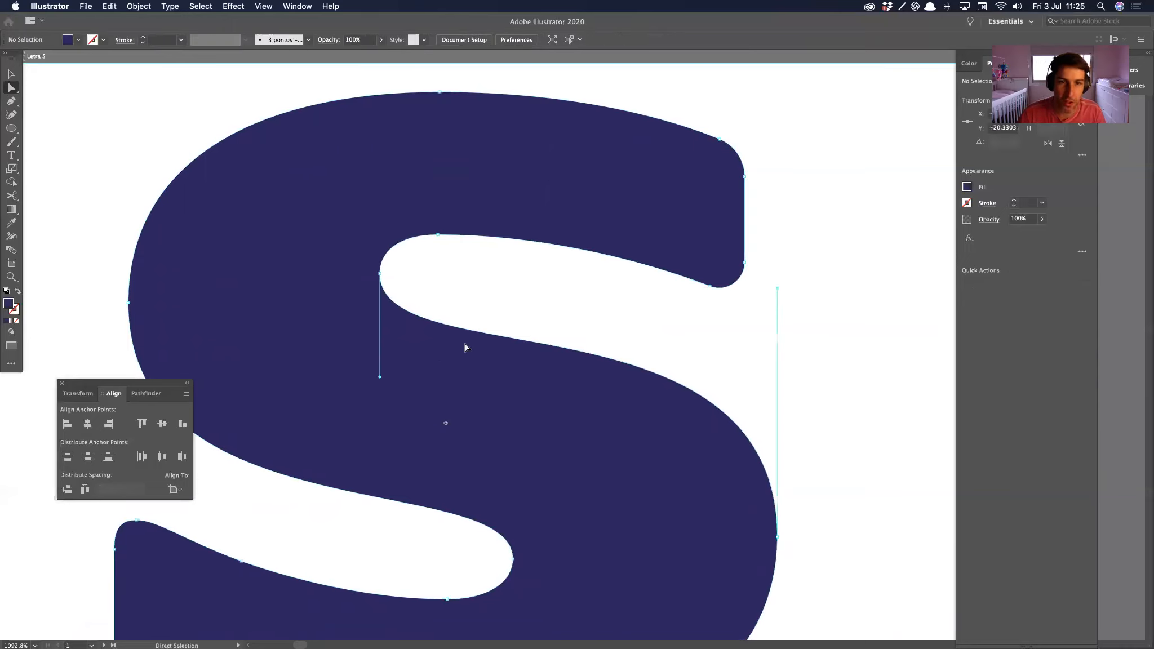
# Step: Shorten the handles at both ends of the S's upper spine curve, and leave symbol editing
pyautogui.moveTo(379, 377); pyautogui.dragTo(393, 369)
pyautogui.moveTo(779, 289); pyautogui.dragTo(779, 309)
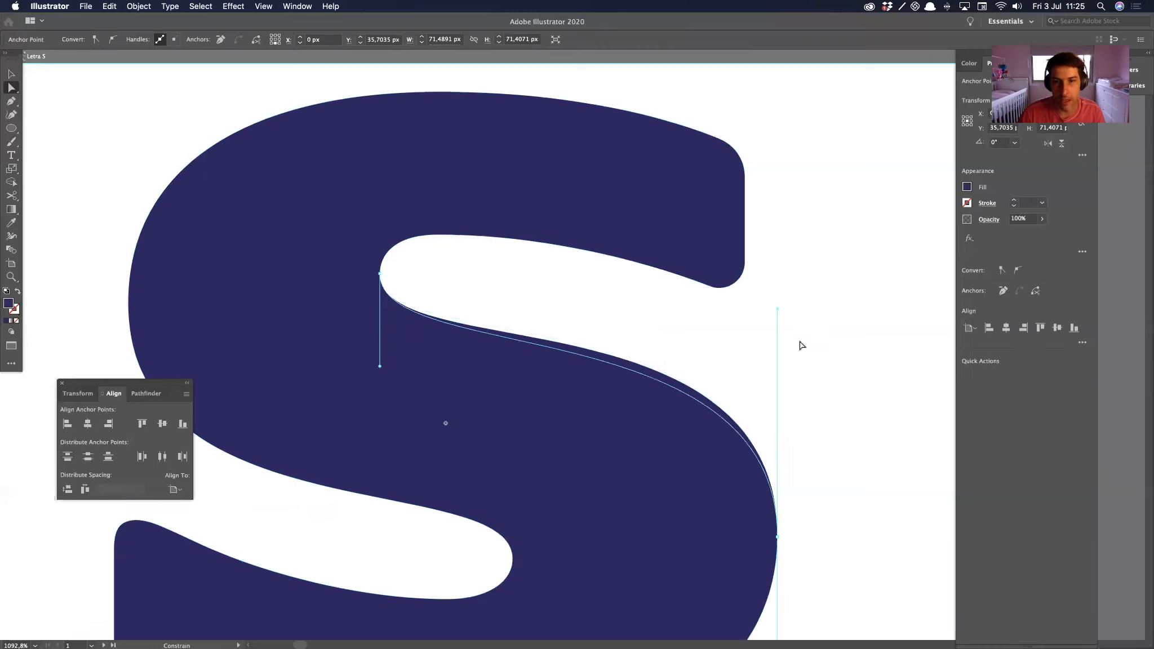
pyautogui.keyDown('alt'); pyautogui.keyDown('super'); pyautogui.click(595, 396); pyautogui.keyUp('super'); pyautogui.keyUp('alt')
pyautogui.keyDown('alt'); pyautogui.keyDown('super'); pyautogui.click(595, 396); pyautogui.keyUp('super'); pyautogui.keyUp('alt')
pyautogui.keyDown('alt'); pyautogui.keyDown('super'); pyautogui.click(596, 396); pyautogui.keyUp('super'); pyautogui.keyUp('alt')
pyautogui.keyDown('alt'); pyautogui.keyDown('super'); pyautogui.click(596, 397); pyautogui.keyUp('super'); pyautogui.keyUp('alt')
pyautogui.keyDown('alt'); pyautogui.keyDown('super'); pyautogui.click(596, 397); pyautogui.keyUp('super'); pyautogui.keyUp('alt')
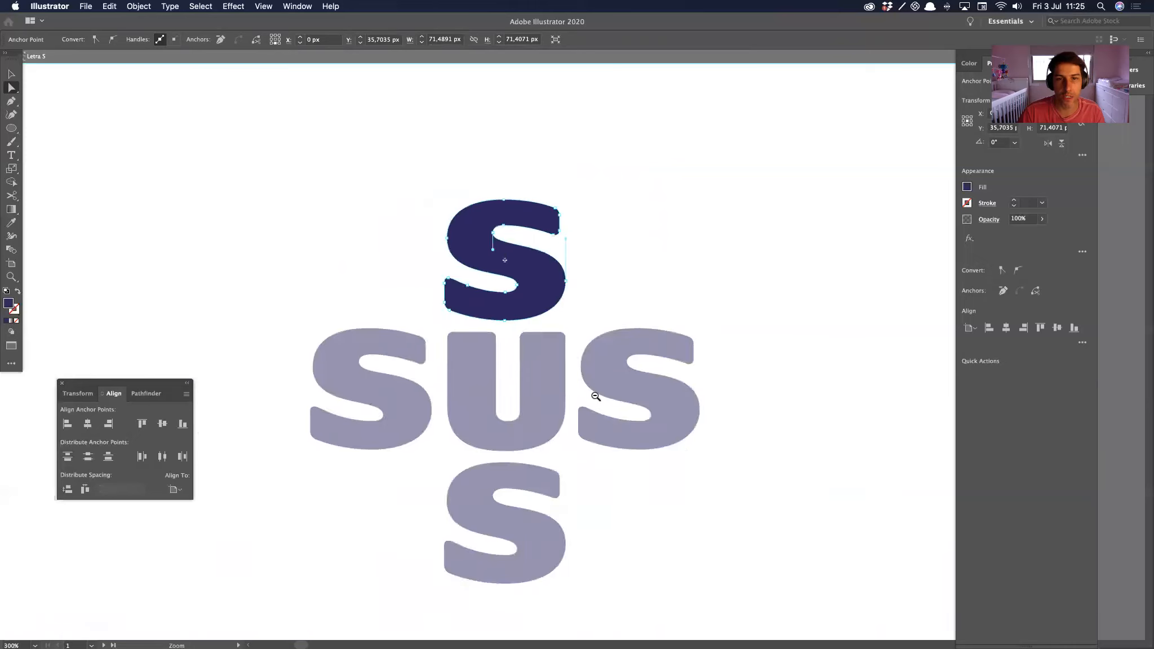
pyautogui.keyDown('alt'); pyautogui.keyDown('super'); pyautogui.click(595, 396); pyautogui.keyUp('super'); pyautogui.keyUp('alt')
pyautogui.keyDown('alt'); pyautogui.keyDown('super'); pyautogui.click(596, 396); pyautogui.keyUp('super'); pyautogui.keyUp('alt')
pyautogui.press('v')
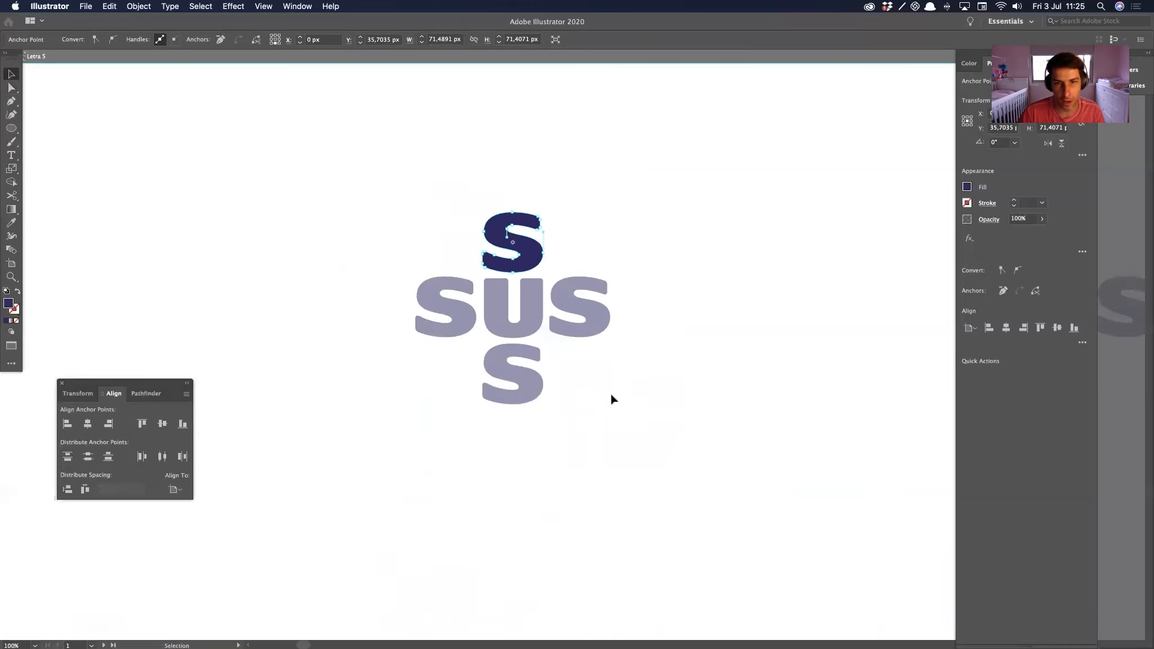
pyautogui.doubleClick(612, 397)
# Step: Move the whole redrawn SUS cross left so it stands beside the original cross, and deselect it
pyautogui.keyDown('alt'); pyautogui.keyDown('super'); pyautogui.click(613, 414); pyautogui.keyUp('super'); pyautogui.keyUp('alt')
pyautogui.keyDown('alt'); pyautogui.keyDown('super'); pyautogui.click(613, 415); pyautogui.keyUp('super'); pyautogui.keyUp('alt')
pyautogui.keyDown('alt'); pyautogui.keyDown('super'); pyautogui.click(475, 358); pyautogui.keyUp('super'); pyautogui.keyUp('alt')
pyautogui.moveTo(572, 323)
pyautogui.mouseDown()
pyautogui.moveTo(412, 317)
pyautogui.moveTo(563, 332)
pyautogui.mouseUp()
pyautogui.moveTo(417, 206); pyautogui.dragTo(518, 329)
pyautogui.moveTo(487, 271); pyautogui.dragTo(376, 270)
pyautogui.click(360, 369)
pyautogui.moveTo(275, 298); pyautogui.dragTo(386, 403)
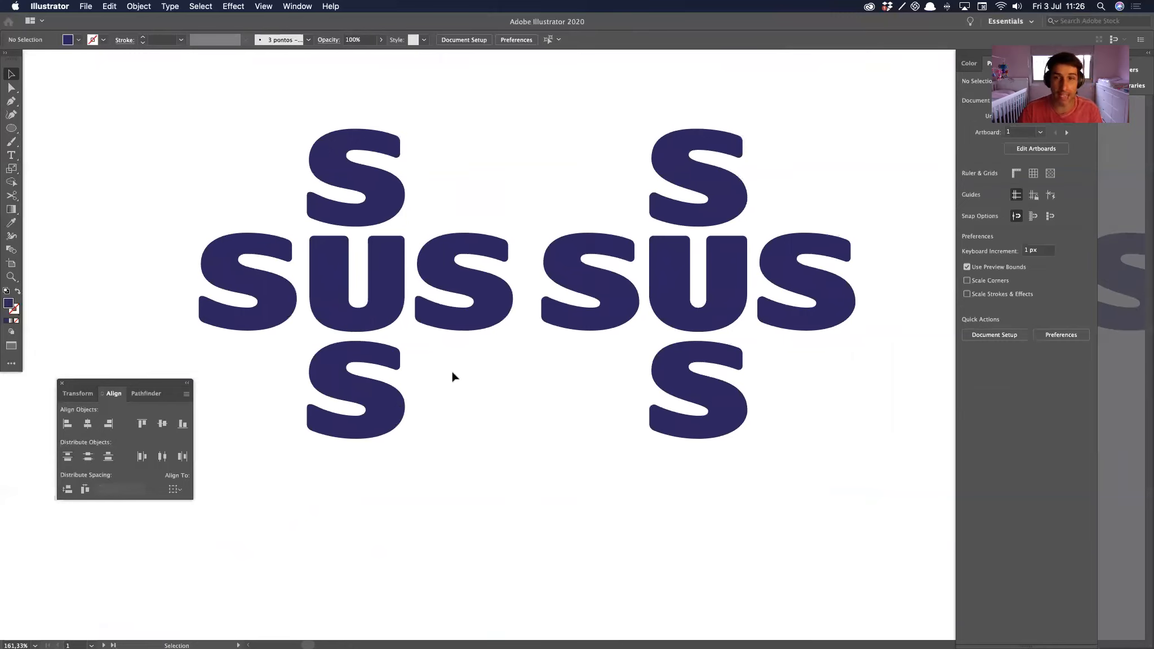
# Step: Shift the original SUS cross slightly right to widen the gap to the redrawn one, and deselect it
pyautogui.press('a')
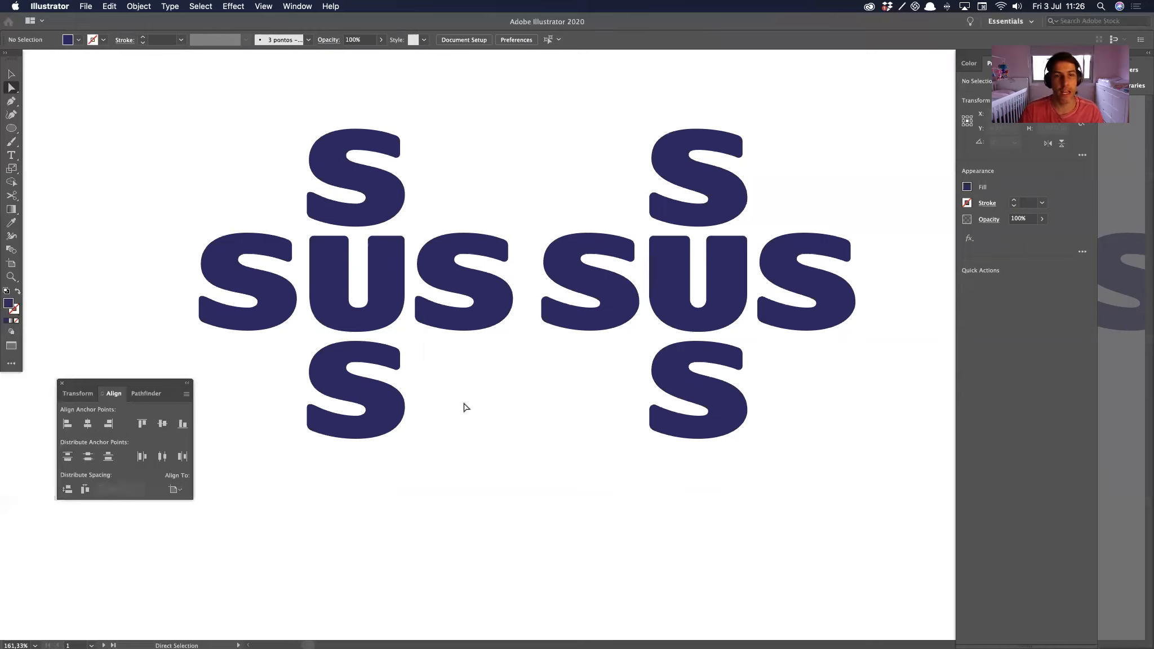
pyautogui.scroll(-2, 468, 417)
pyautogui.press('v')
pyautogui.moveTo(681, 377); pyautogui.dragTo(712, 406)
pyautogui.moveTo(637, 386); pyautogui.dragTo(675, 386)
pyautogui.click(454, 496)
# Step: Add the text label "Redesenhado" below the redrawn cross and scale it up to about 19.22 pt
pyautogui.press('t')
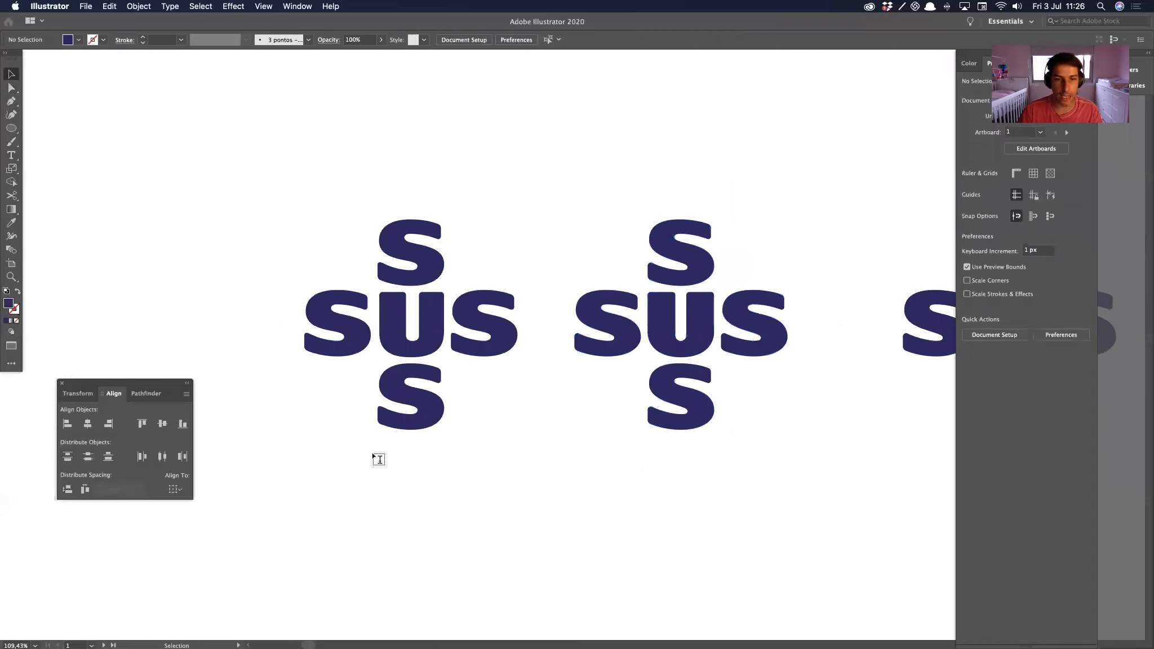
pyautogui.click(336, 461)
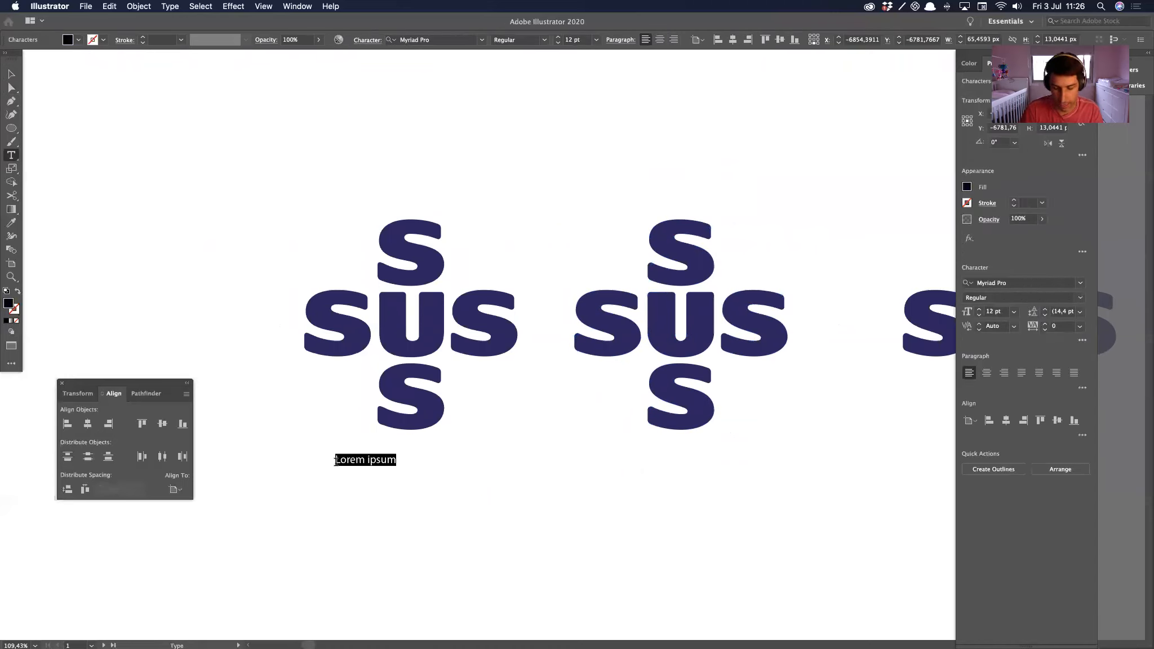
pyautogui.write('Redes')
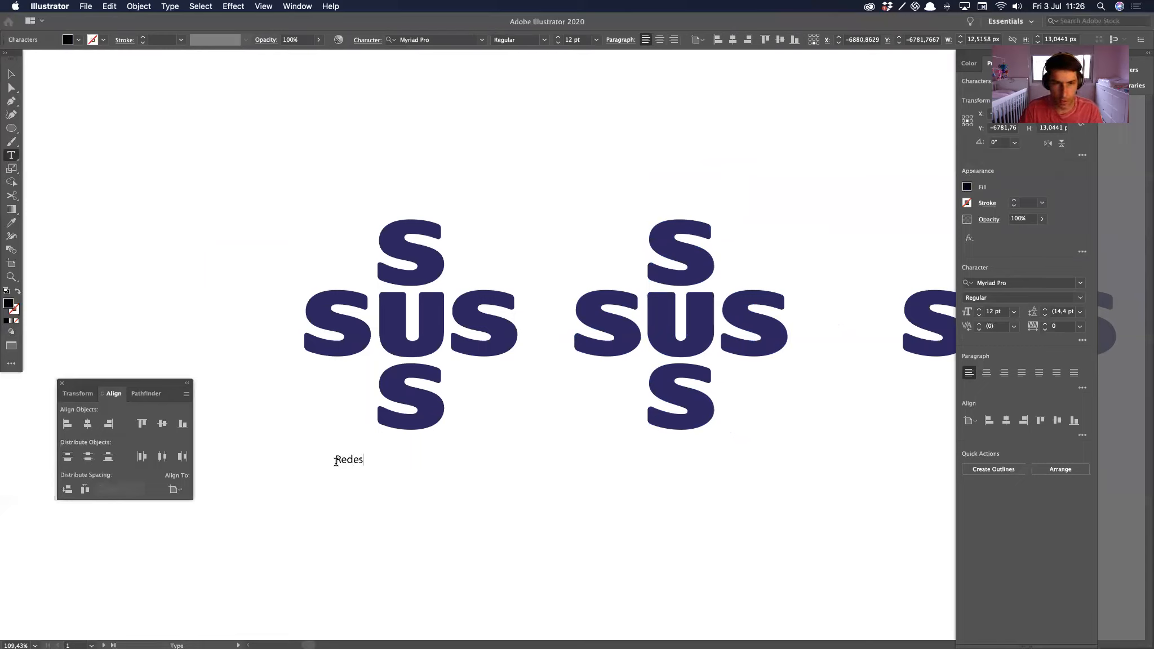
pyautogui.write('enhado')
pyautogui.press('Escape')
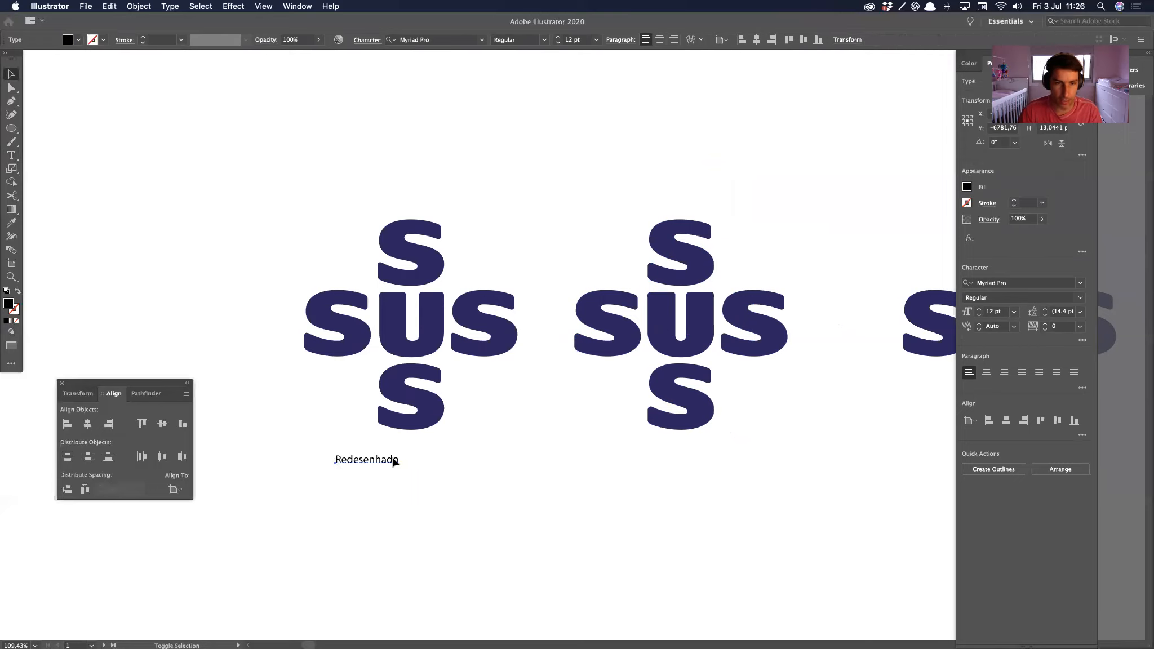
pyautogui.moveTo(399, 460); pyautogui.dragTo(438, 460)
# Step: Copy the label below the original cross, change its text to "Original", and centre it under the cross
pyautogui.moveTo(363, 463); pyautogui.dragTo(672, 469)
pyautogui.doubleClick(672, 469)
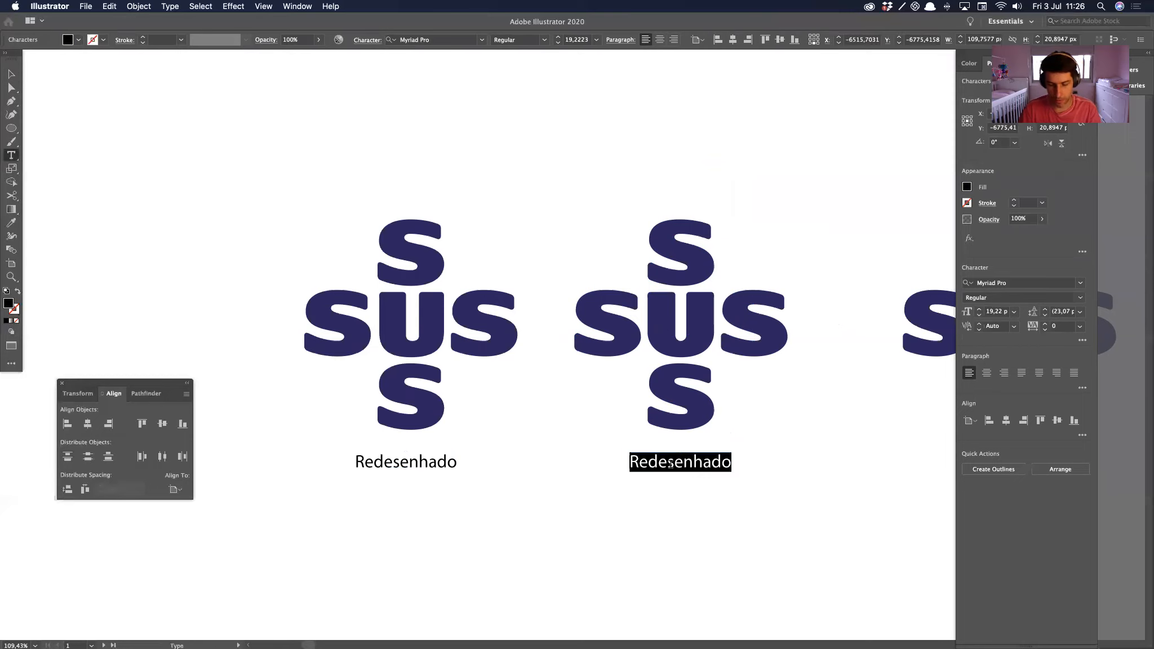
pyautogui.write('Original')
pyautogui.press('Escape')
pyautogui.press('super+shift+c')
pyautogui.moveTo(645, 465); pyautogui.dragTo(675, 466)
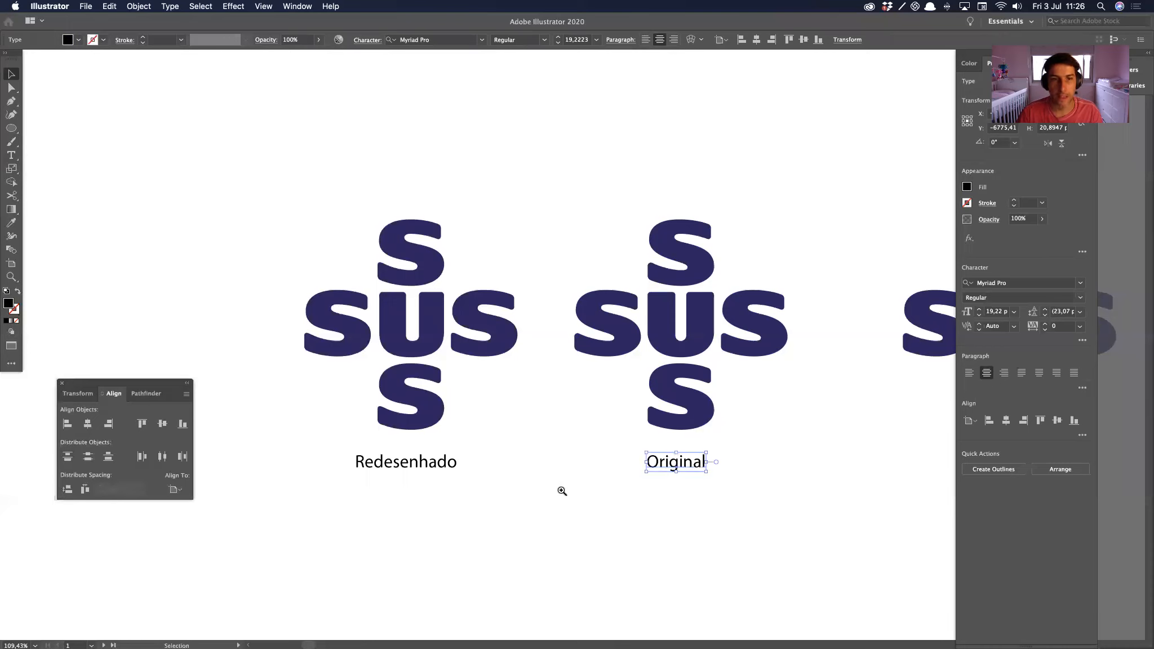
pyautogui.click(559, 489)
# Step: Show the rulers and place horizontal guides at the top and bottom edges of the redrawn cross's U
pyautogui.scroll(-2, 559, 489)
pyautogui.scroll(-3, 478, 515)
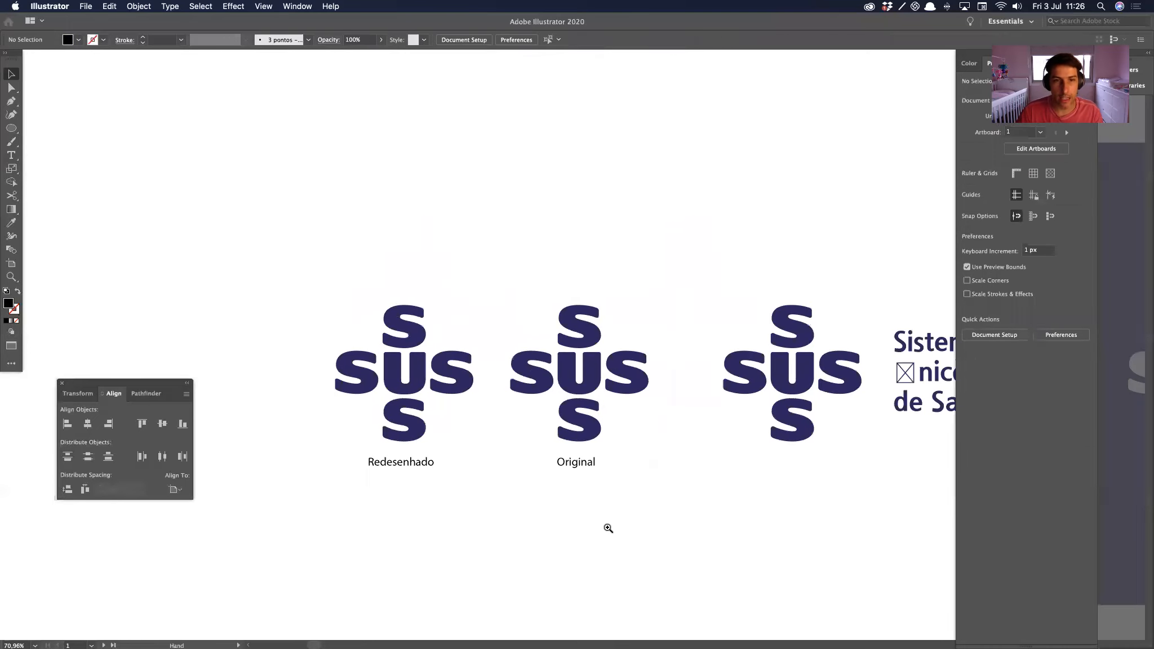
pyautogui.moveTo(535, 538); pyautogui.dragTo(481, 523)
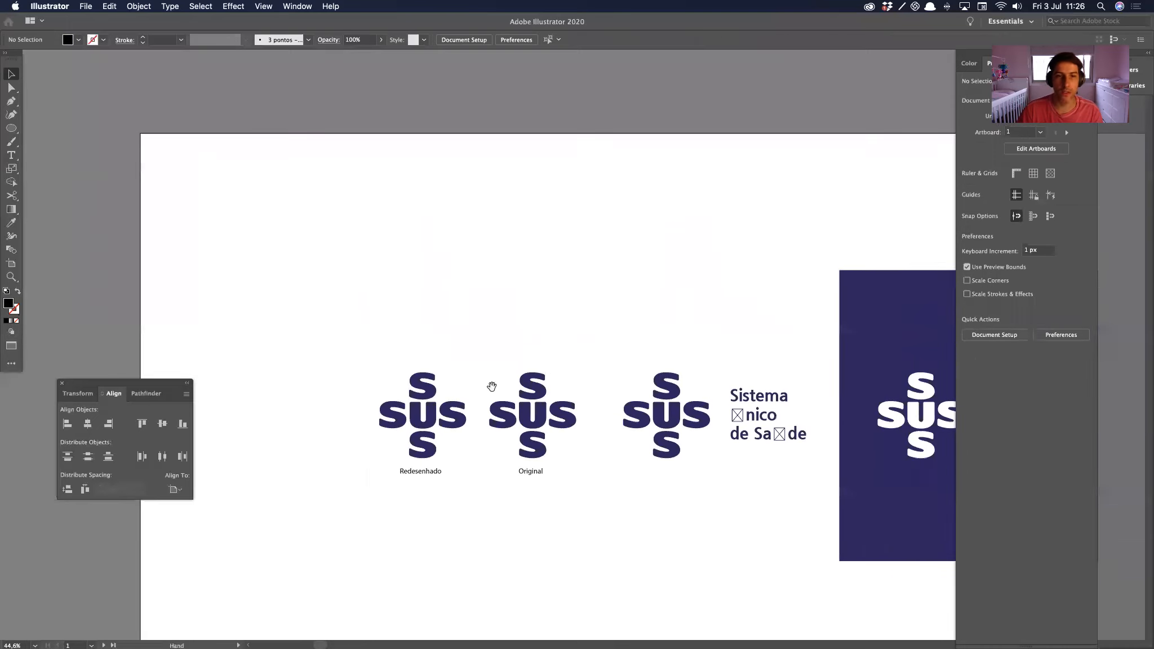
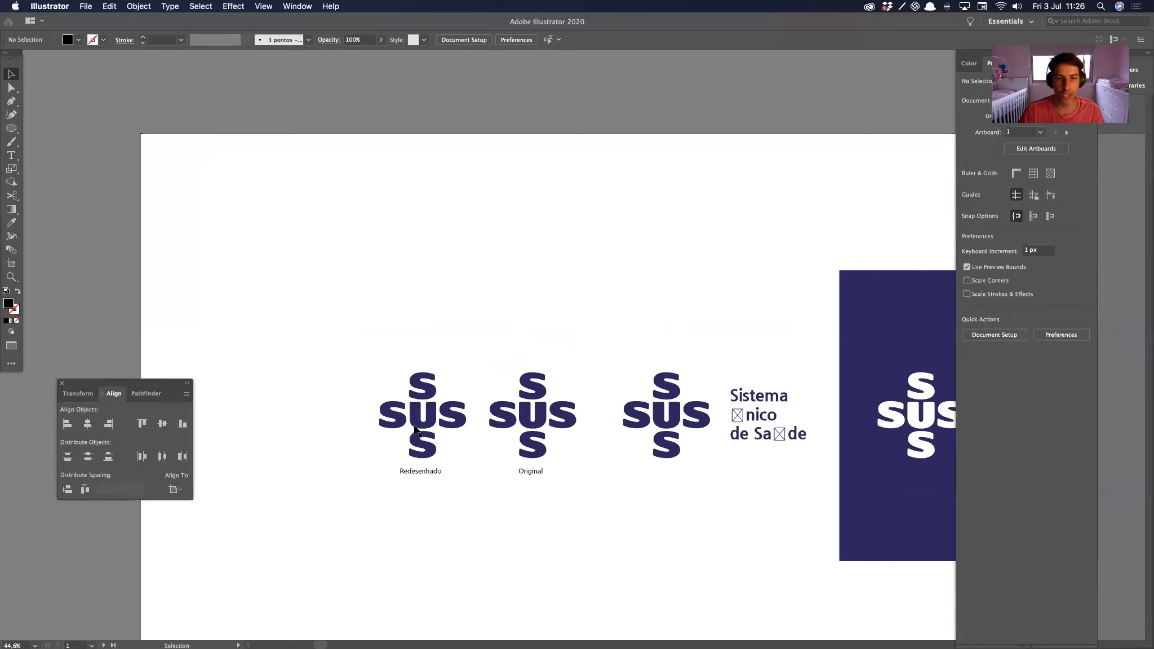
pyautogui.moveTo(390, 399); pyautogui.dragTo(724, 348)
pyautogui.moveTo(626, 456); pyautogui.dragTo(578, 299)
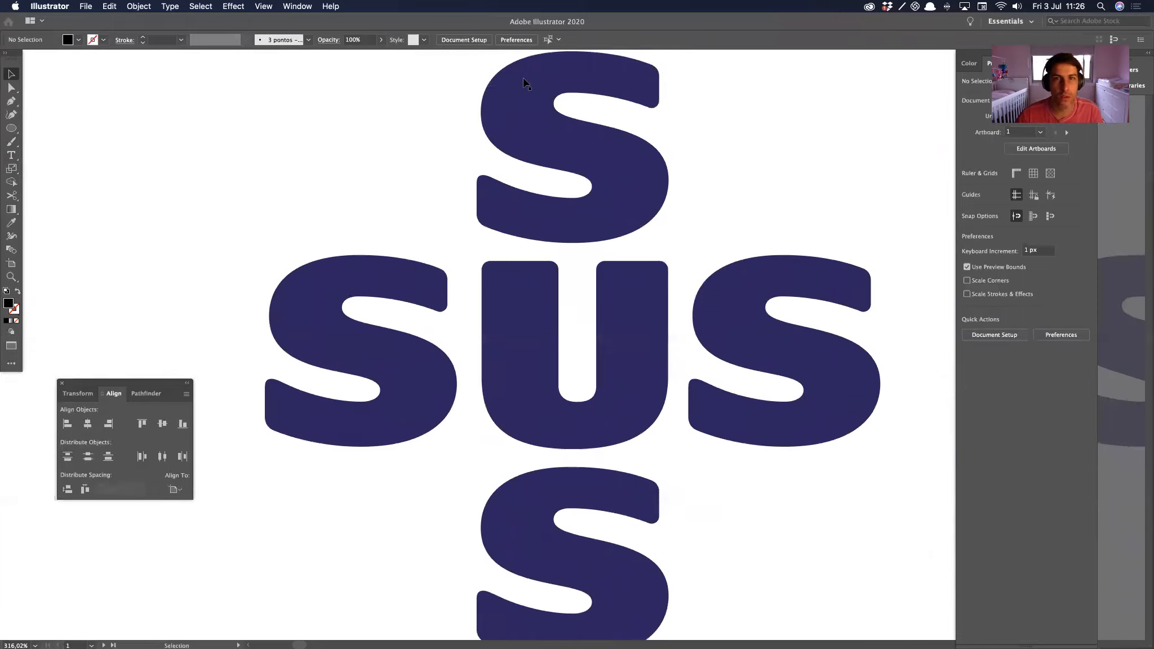
pyautogui.press('super+r')
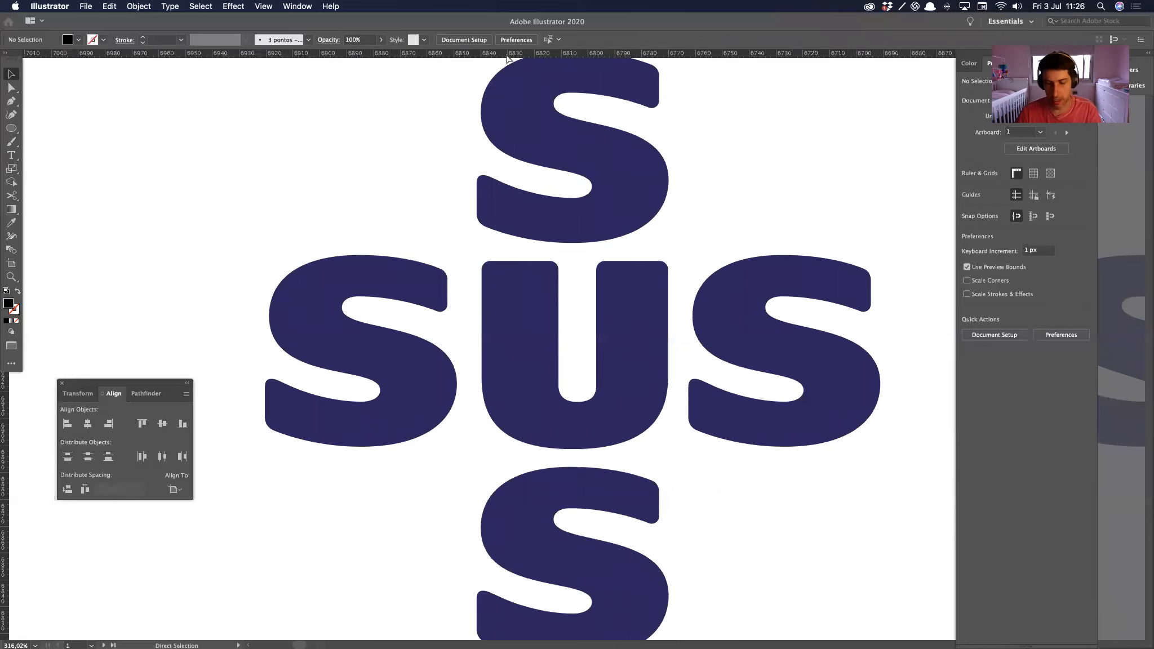
pyautogui.moveTo(509, 55); pyautogui.dragTo(574, 449)
# Step: Move the S after the U in the redrawn cross down until its bottom curve meets the lower guide, and deselect
pyautogui.press('a')
pyautogui.click(342, 412)
pyautogui.keyDown('shift'); pyautogui.click(759, 430); pyautogui.keyUp('shift')
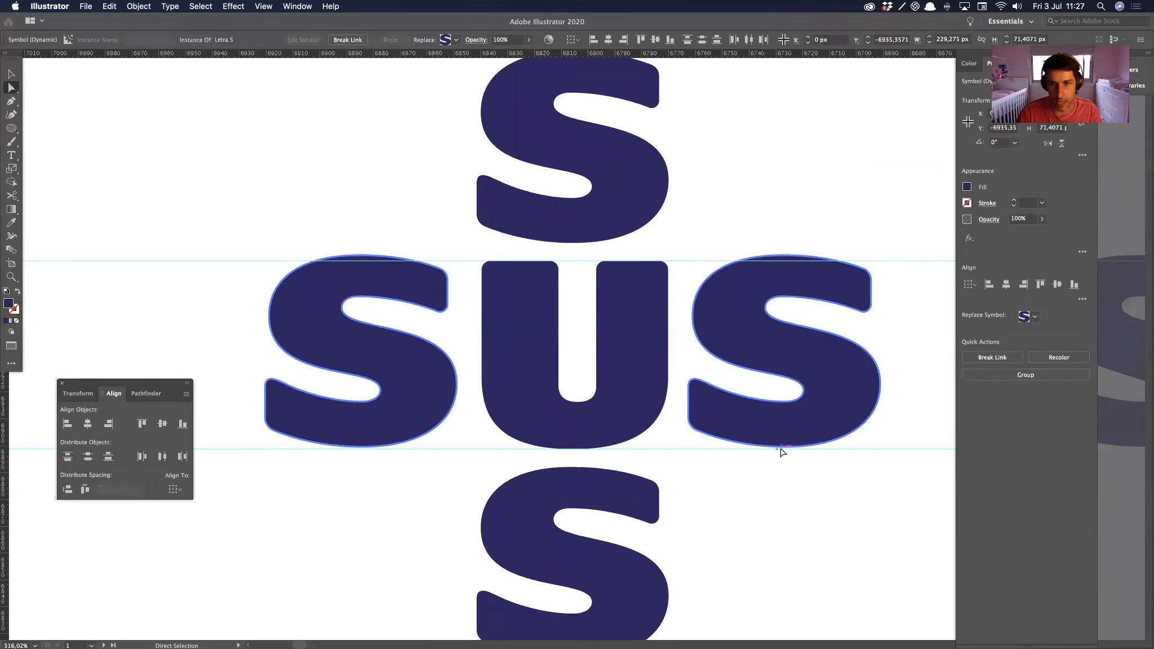
pyautogui.press('v')
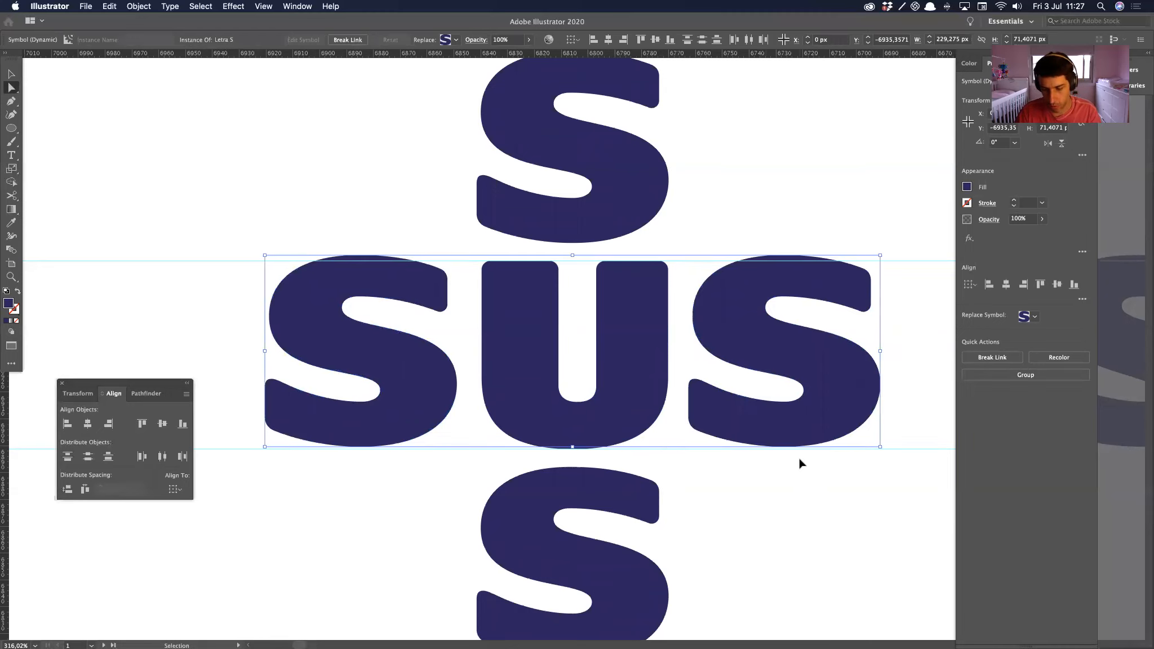
pyautogui.scroll(5, 780, 454)
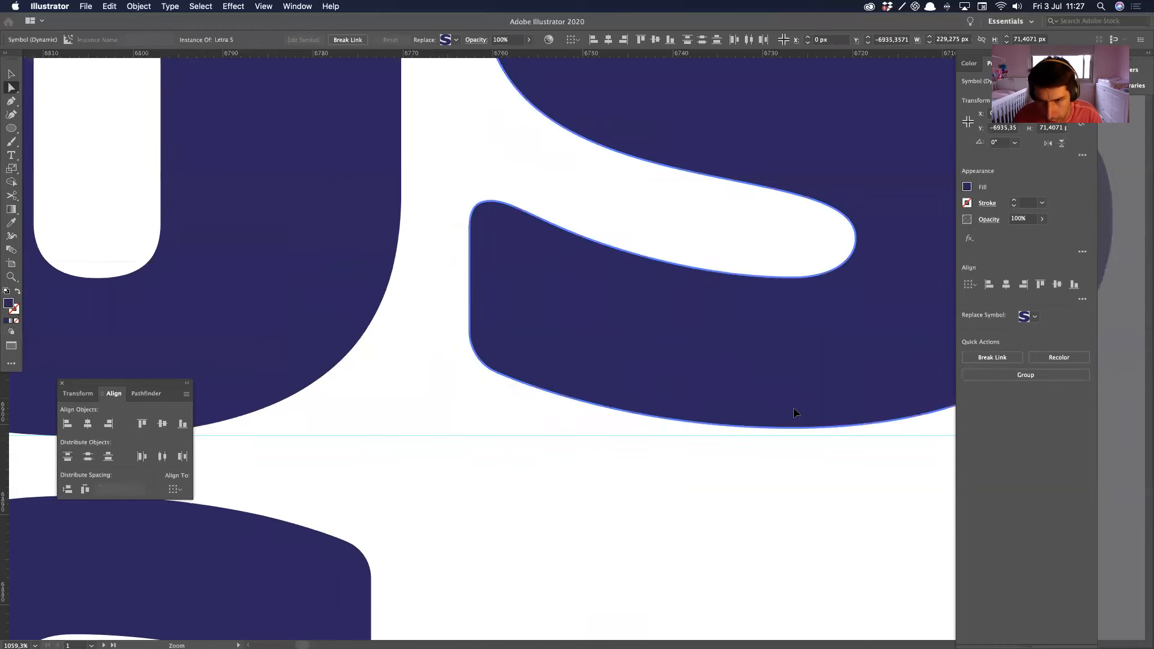
pyautogui.press('a')
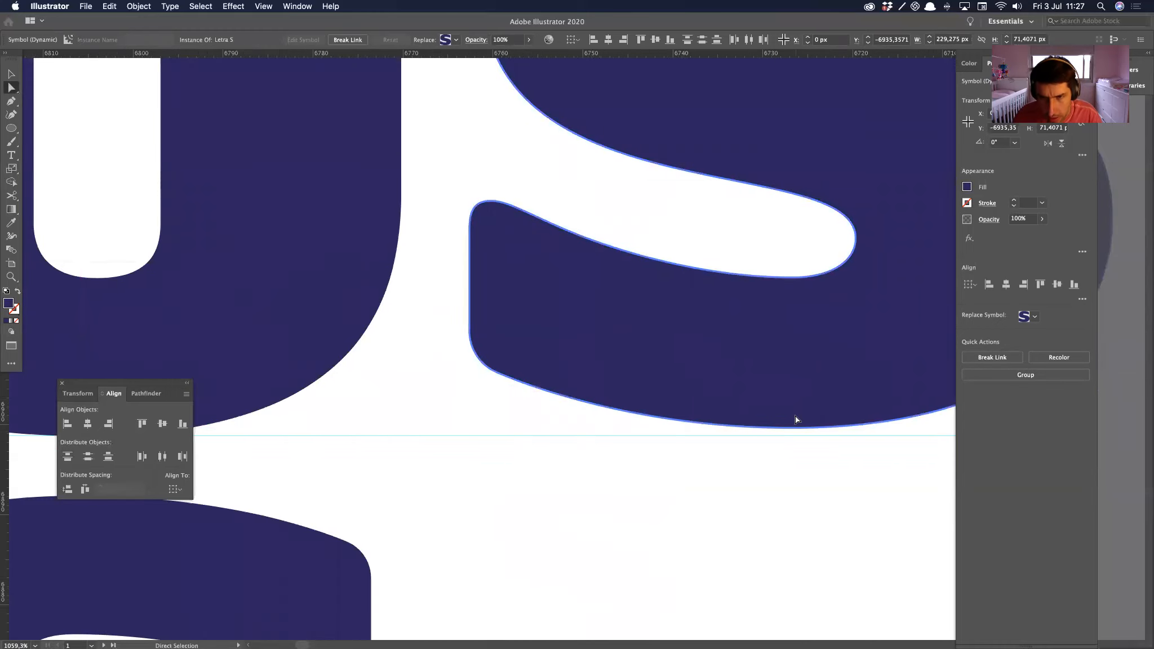
pyautogui.press('v')
pyautogui.moveTo(792, 423); pyautogui.dragTo(792, 433)
pyautogui.click(614, 479)
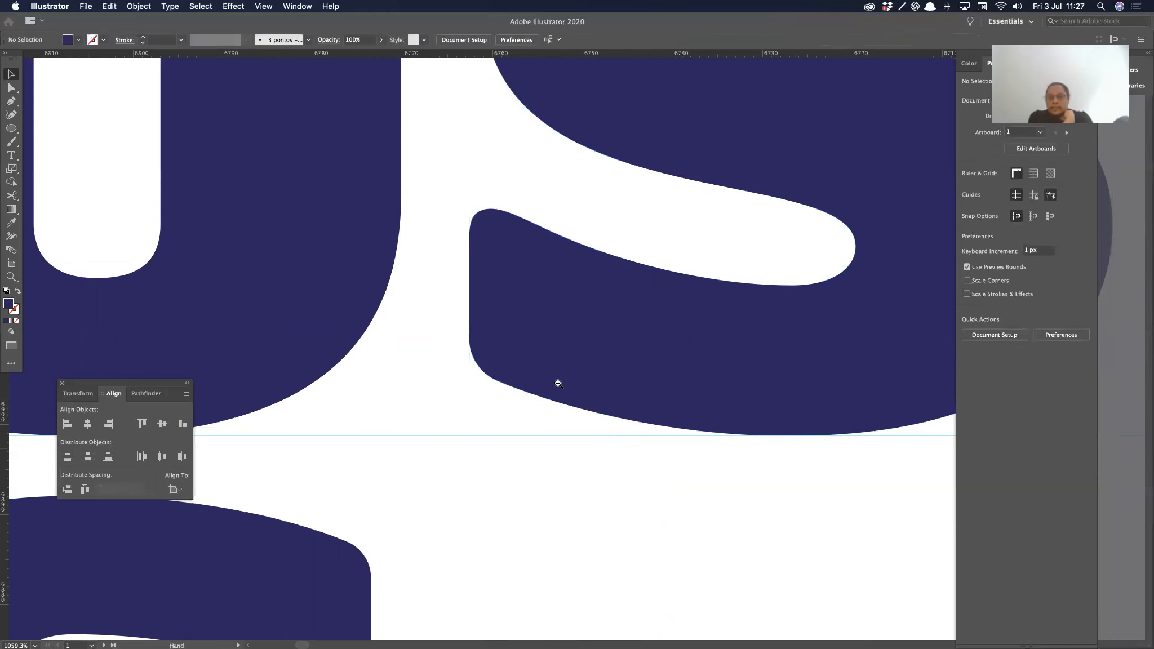
# Step: Select the two S's beside the U in the redrawn cross, align their bottom edges, and deselect
pyautogui.keyDown('alt'); pyautogui.keyDown('super'); pyautogui.click(558, 384); pyautogui.keyUp('super'); pyautogui.keyUp('alt')
pyautogui.keyDown('alt'); pyautogui.keyDown('super'); pyautogui.click(557, 383); pyautogui.keyUp('super'); pyautogui.keyUp('alt')
pyautogui.keyDown('alt'); pyautogui.keyDown('super'); pyautogui.click(556, 383); pyautogui.keyUp('super'); pyautogui.keyUp('alt')
pyautogui.keyDown('alt'); pyautogui.keyDown('super'); pyautogui.click(557, 383); pyautogui.keyUp('super'); pyautogui.keyUp('alt')
pyautogui.keyDown('alt'); pyautogui.keyDown('super'); pyautogui.click(556, 383); pyautogui.keyUp('super'); pyautogui.keyUp('alt')
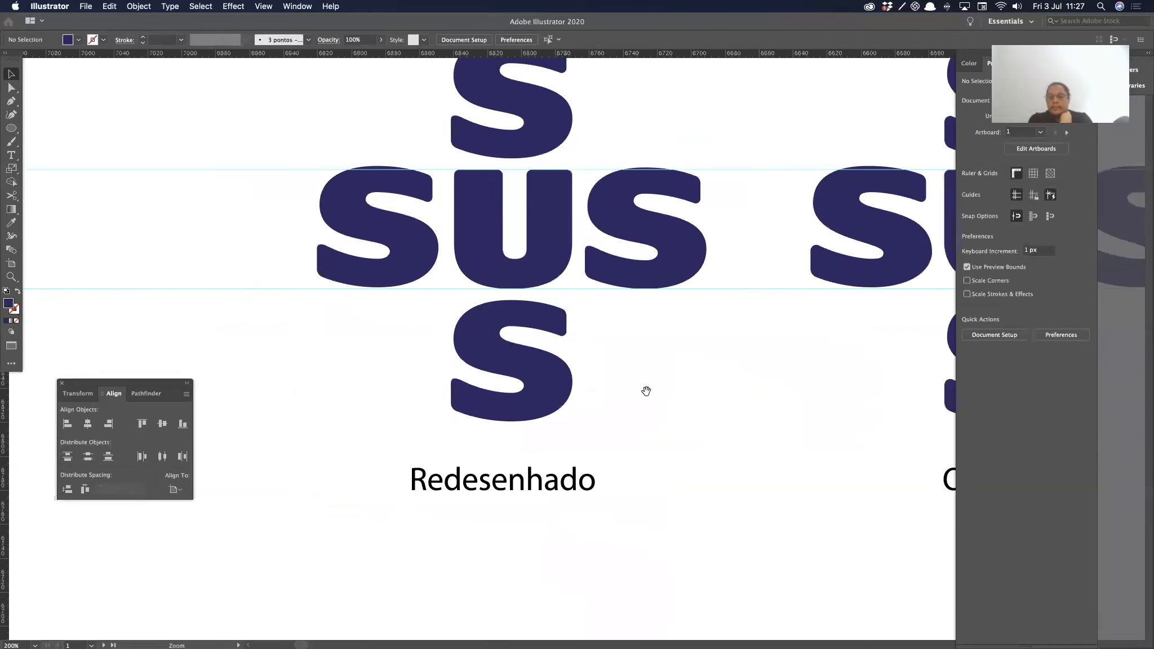
pyautogui.moveTo(646, 391); pyautogui.dragTo(642, 415)
pyautogui.click(428, 293)
pyautogui.keyDown('shift'); pyautogui.click(630, 295); pyautogui.keyUp('shift')
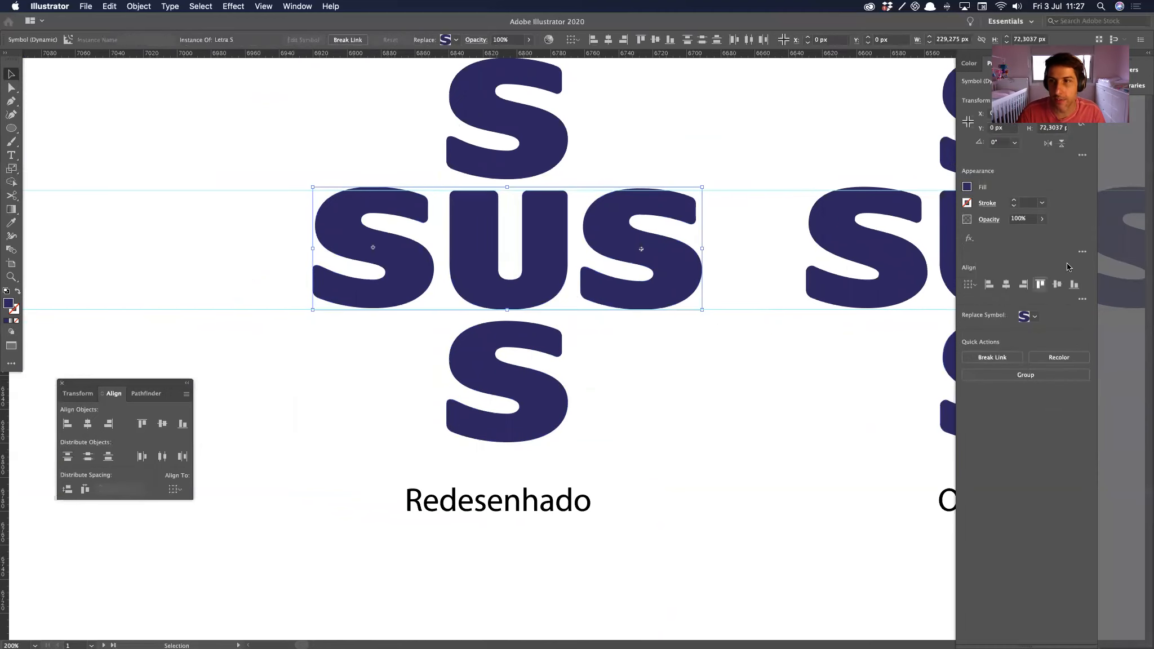
pyautogui.click(1074, 284)
pyautogui.click(590, 311)
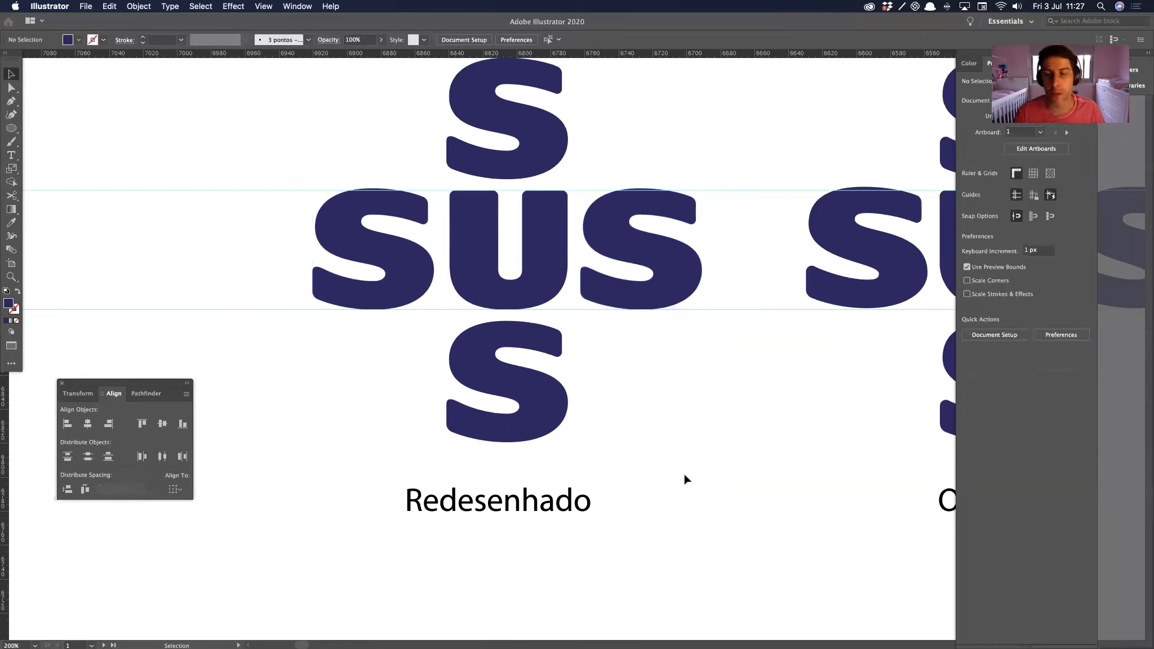
# Step: Hide the guides and check the redrawn cross without them
pyautogui.press('super+semicolon')
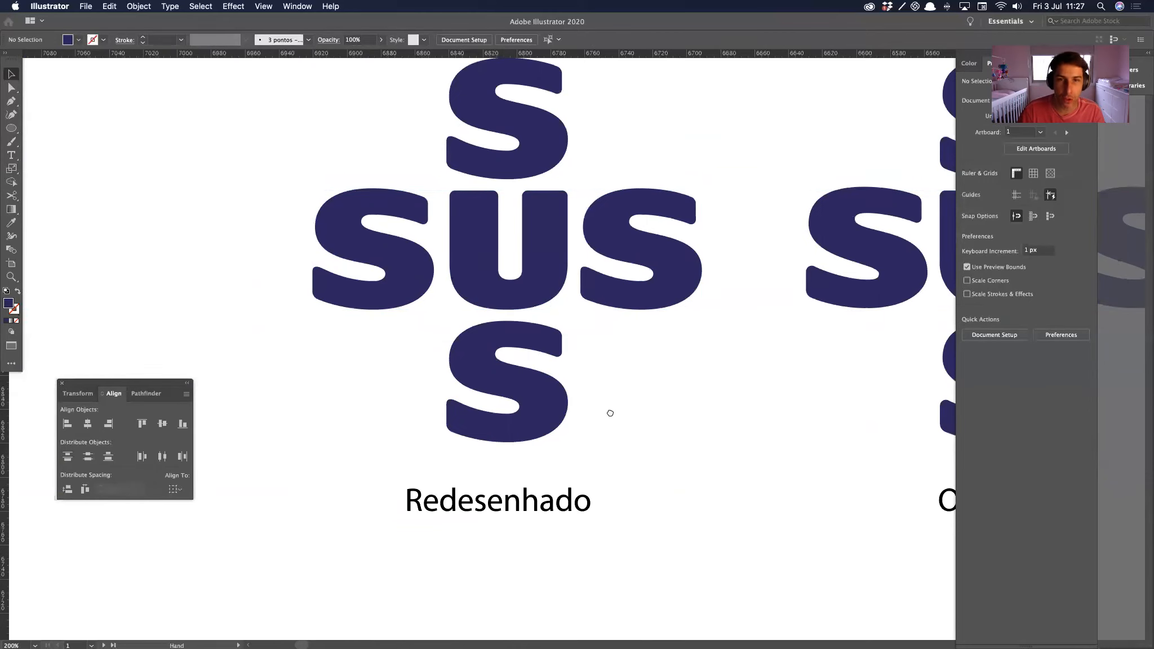
pyautogui.moveTo(610, 413); pyautogui.dragTo(575, 456)
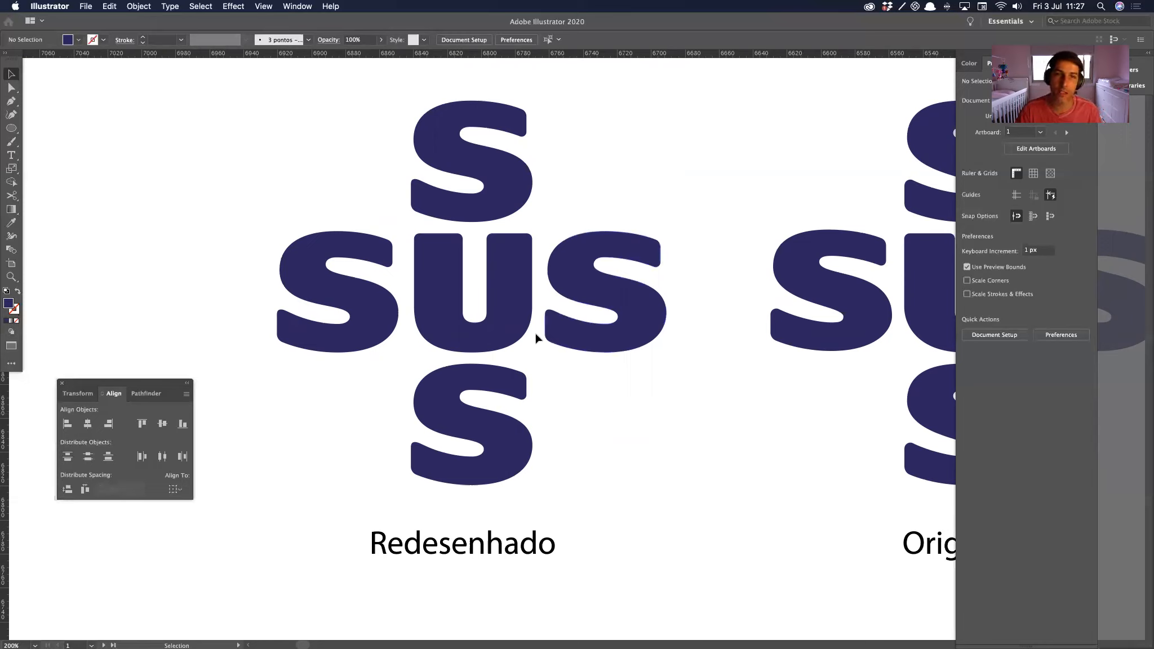
pyautogui.press('a')
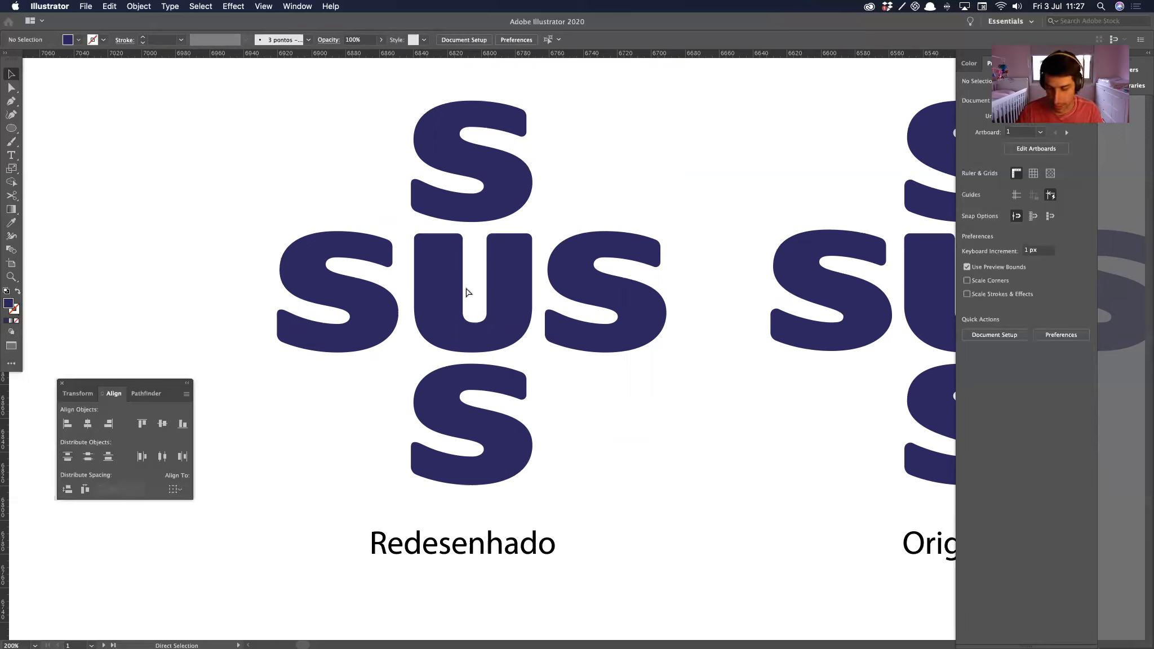
# Step: Show the guides and compare the S curves against the U's edges in the redrawn and original crosses
pyautogui.press('super+semicolon')
pyautogui.press('super+space')
pyautogui.moveTo(426, 286); pyautogui.dragTo(449, 402)
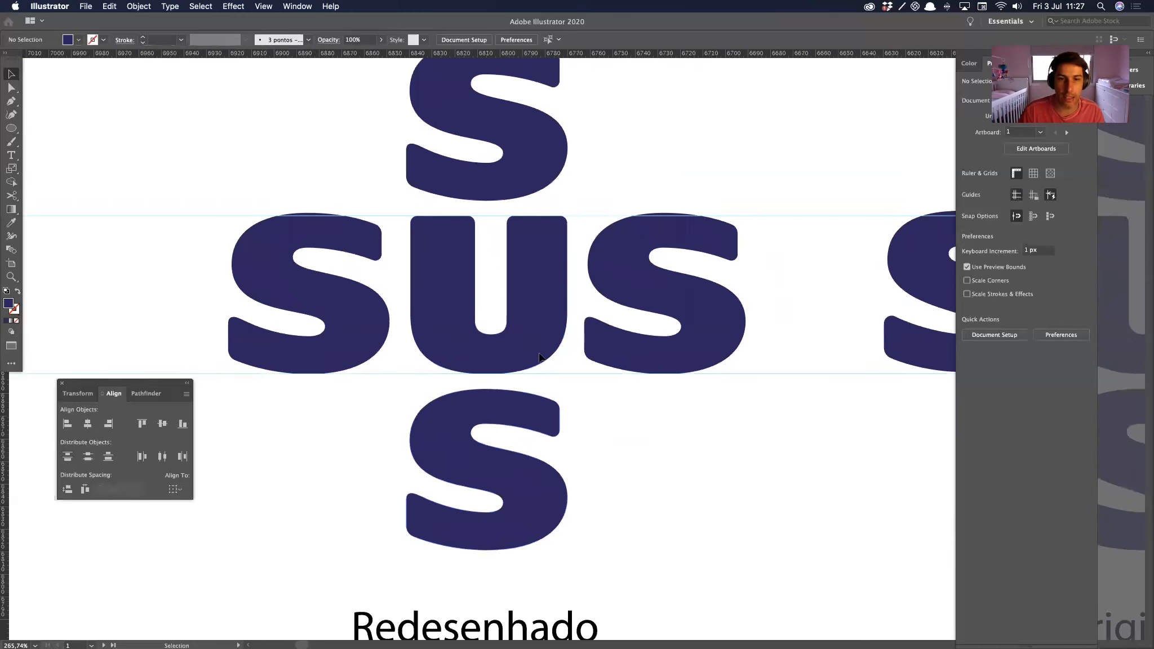
pyautogui.moveTo(557, 353); pyautogui.dragTo(413, 343)
pyautogui.moveTo(761, 365); pyautogui.dragTo(401, 329)
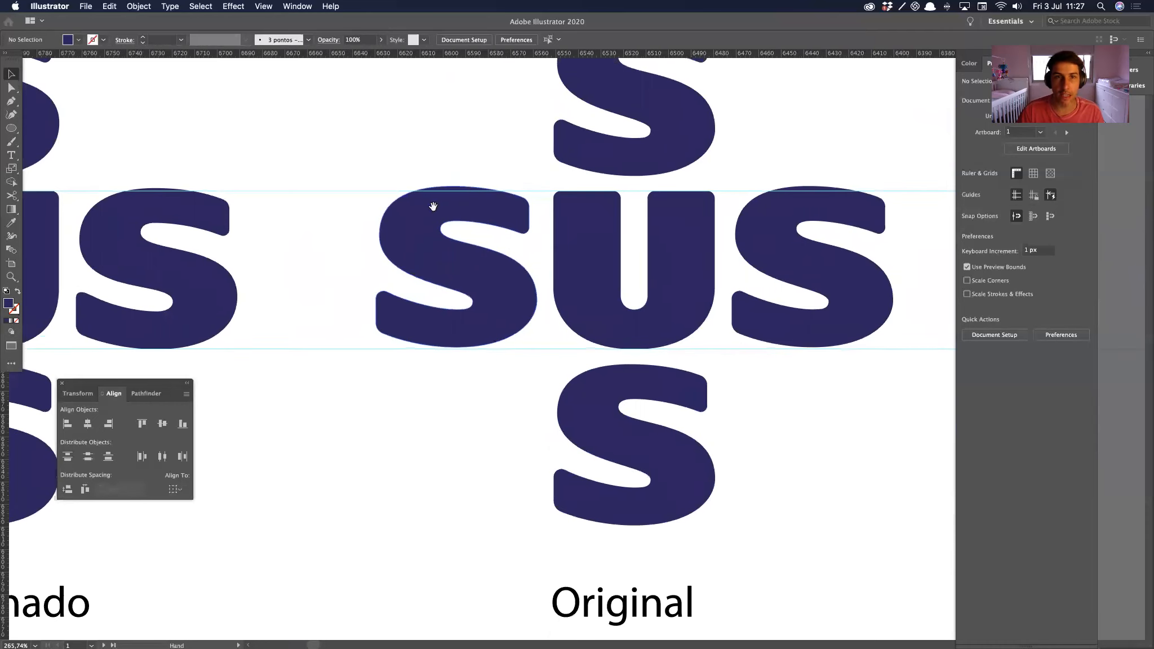
pyautogui.moveTo(332, 207); pyautogui.dragTo(401, 212)
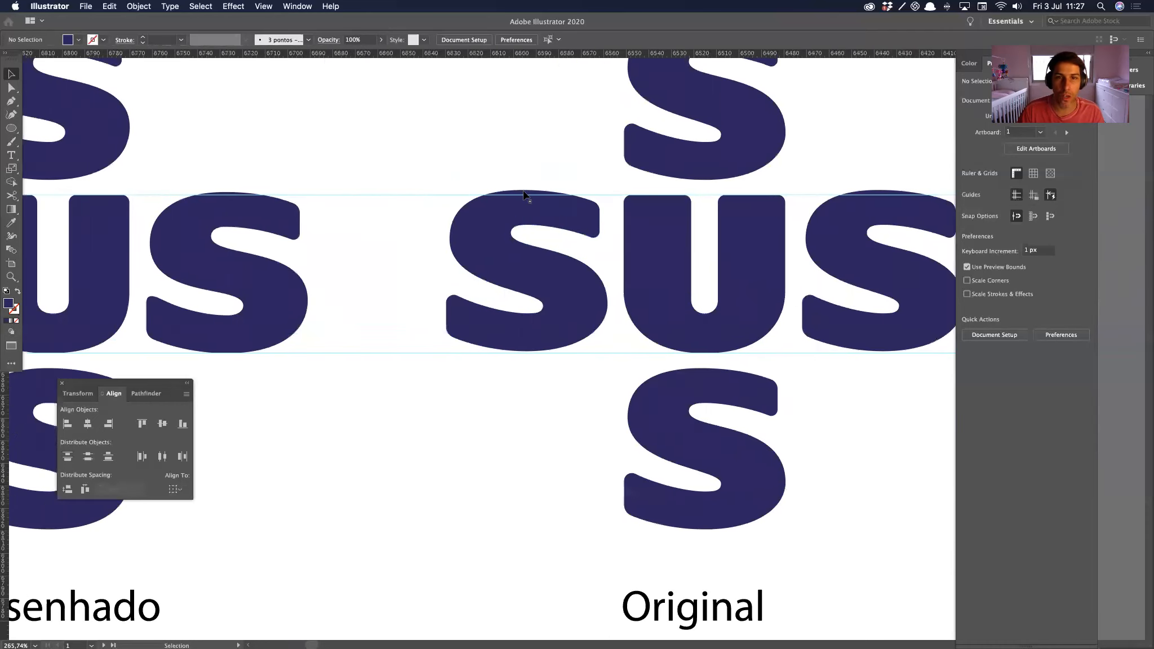
pyautogui.moveTo(368, 316); pyautogui.dragTo(164, 289)
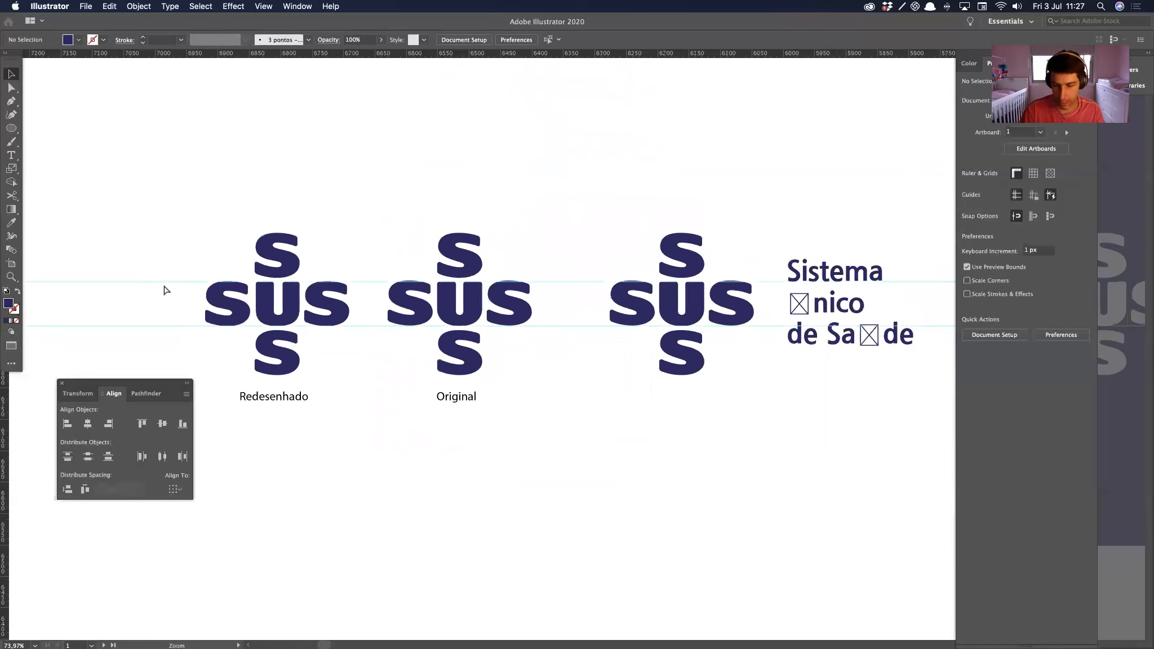
# Step: Hide the guides and compare the redrawn and original crosses side by side, including a close look at the redrawn letters
pyautogui.press('super+;')
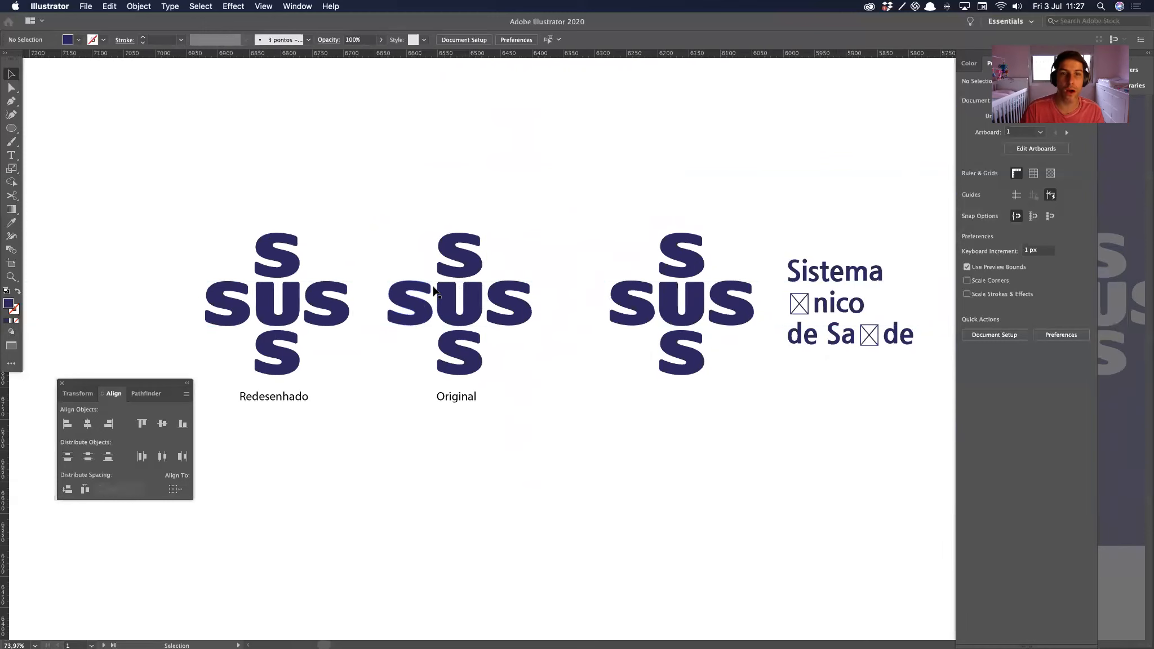
pyautogui.press('super+space')
pyautogui.moveTo(365, 307); pyautogui.dragTo(386, 308)
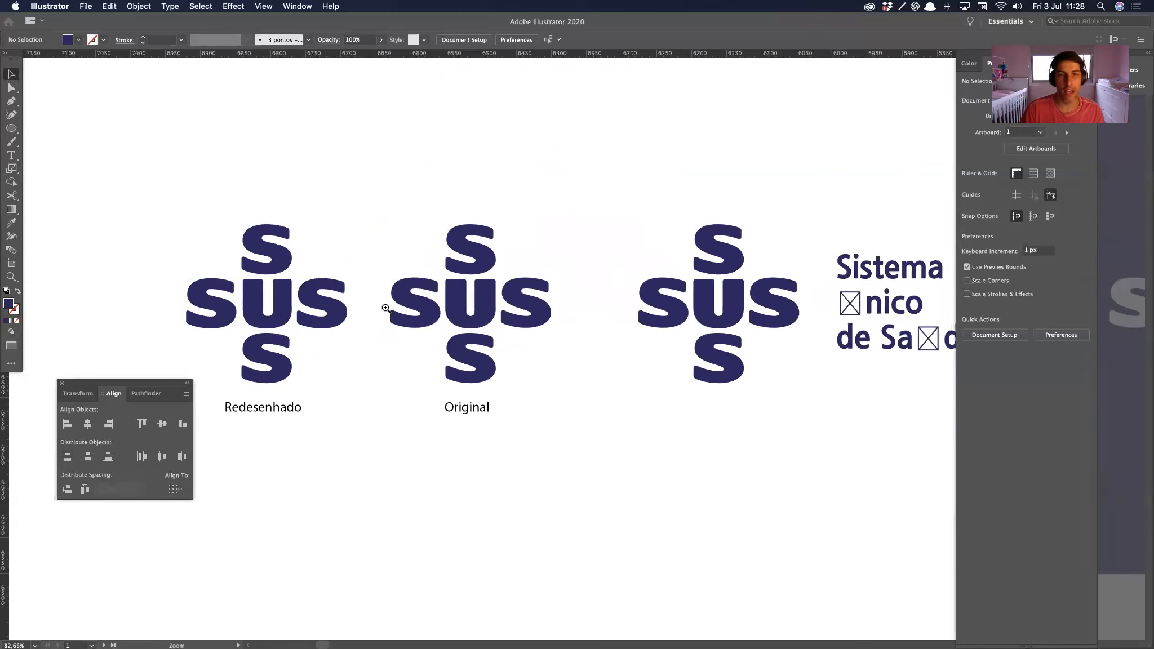
pyautogui.moveTo(349, 438); pyautogui.dragTo(428, 447)
pyautogui.press('super+space')
pyautogui.moveTo(278, 301); pyautogui.dragTo(463, 319)
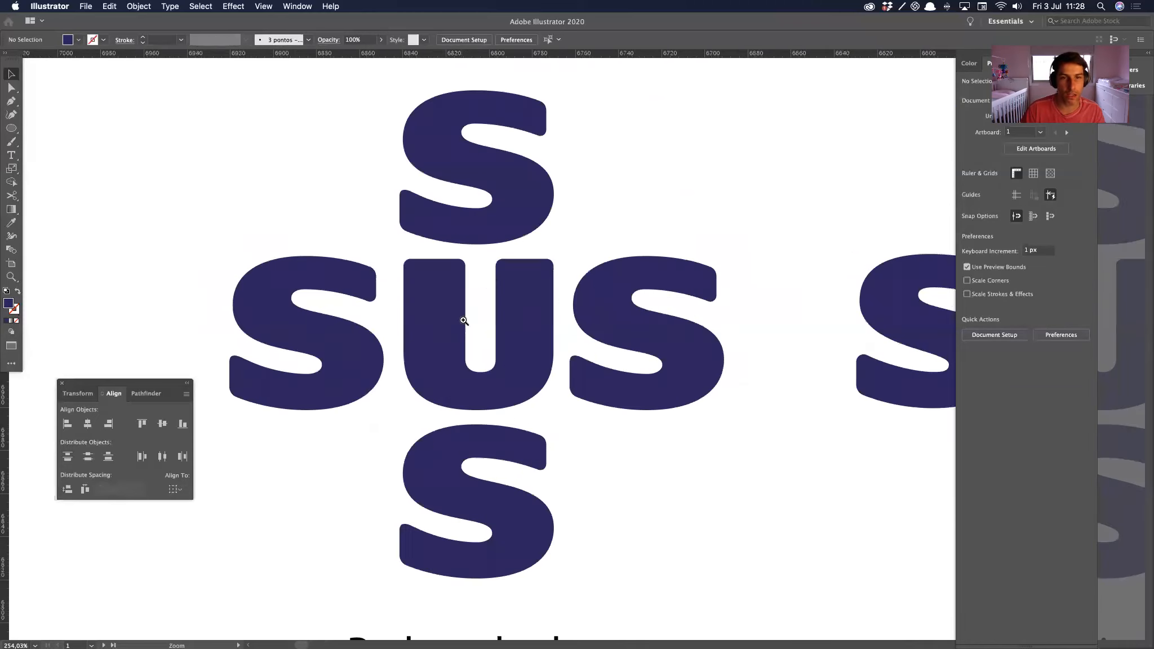
pyautogui.moveTo(501, 360); pyautogui.dragTo(487, 359)
pyautogui.moveTo(357, 384)
pyautogui.mouseDown()
pyautogui.moveTo(300, 381)
pyautogui.moveTo(374, 375)
pyautogui.mouseUp()
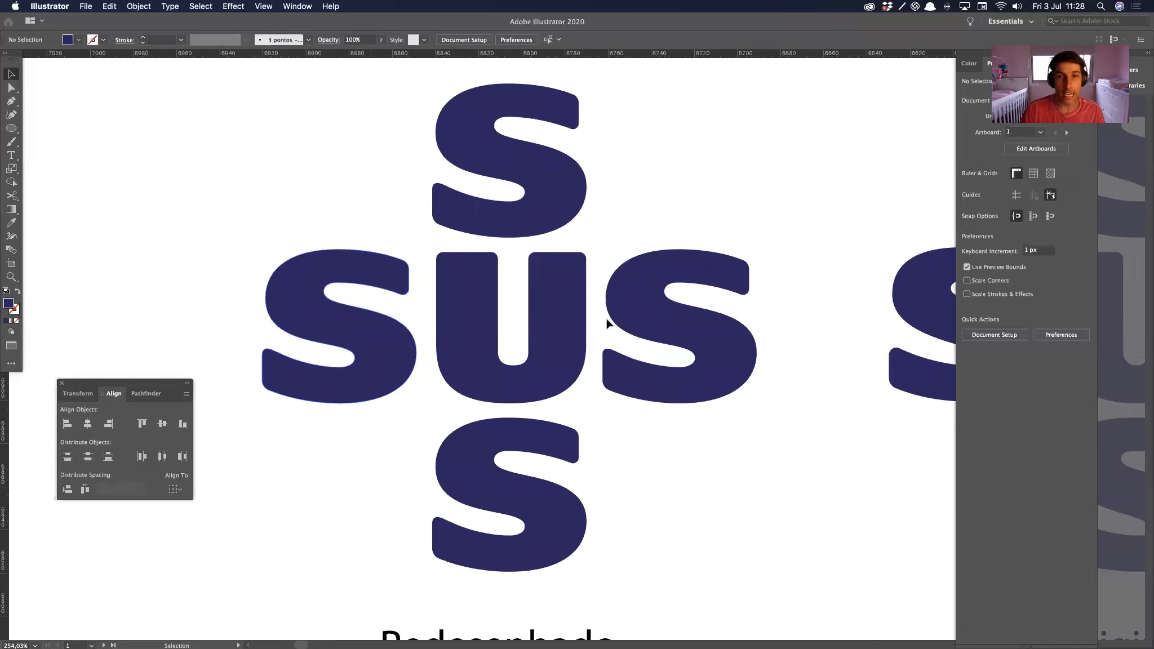
# Step: Nudge the S before the U in the redrawn cross closer to the U, and deselect it
pyautogui.click(393, 348)
pyautogui.press('Right')
pyautogui.press('Right')
pyautogui.press('Right')
pyautogui.press('Right')
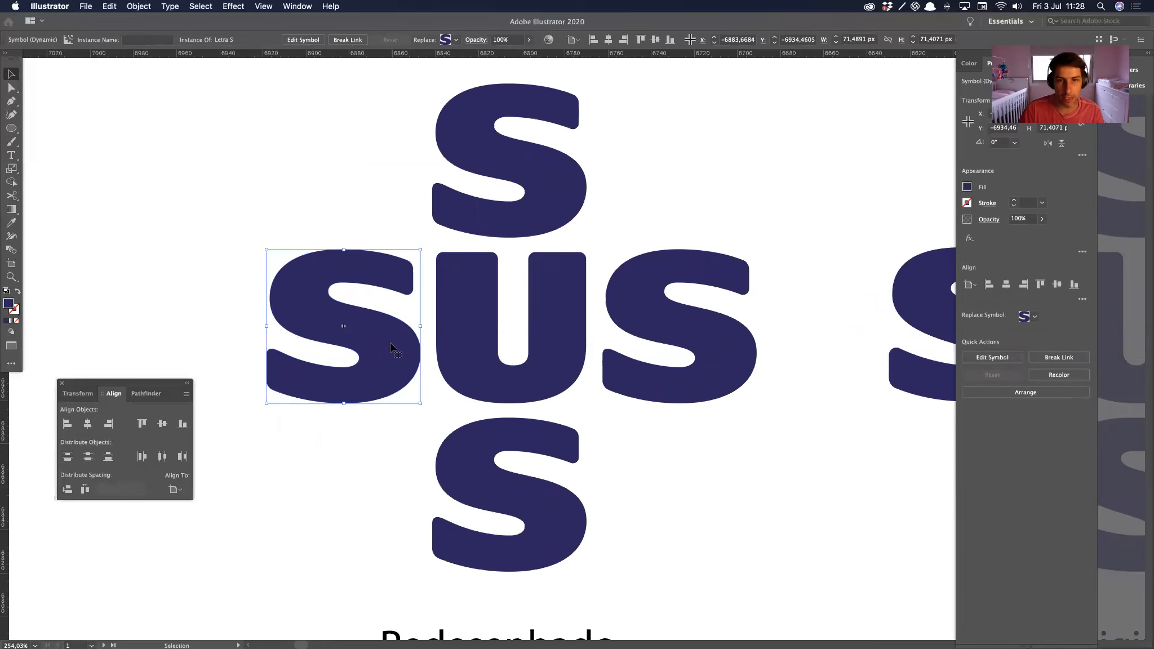
pyautogui.click(353, 456)
pyautogui.press('super+space')
pyautogui.moveTo(613, 443); pyautogui.dragTo(387, 440)
pyautogui.moveTo(576, 490); pyautogui.dragTo(452, 470)
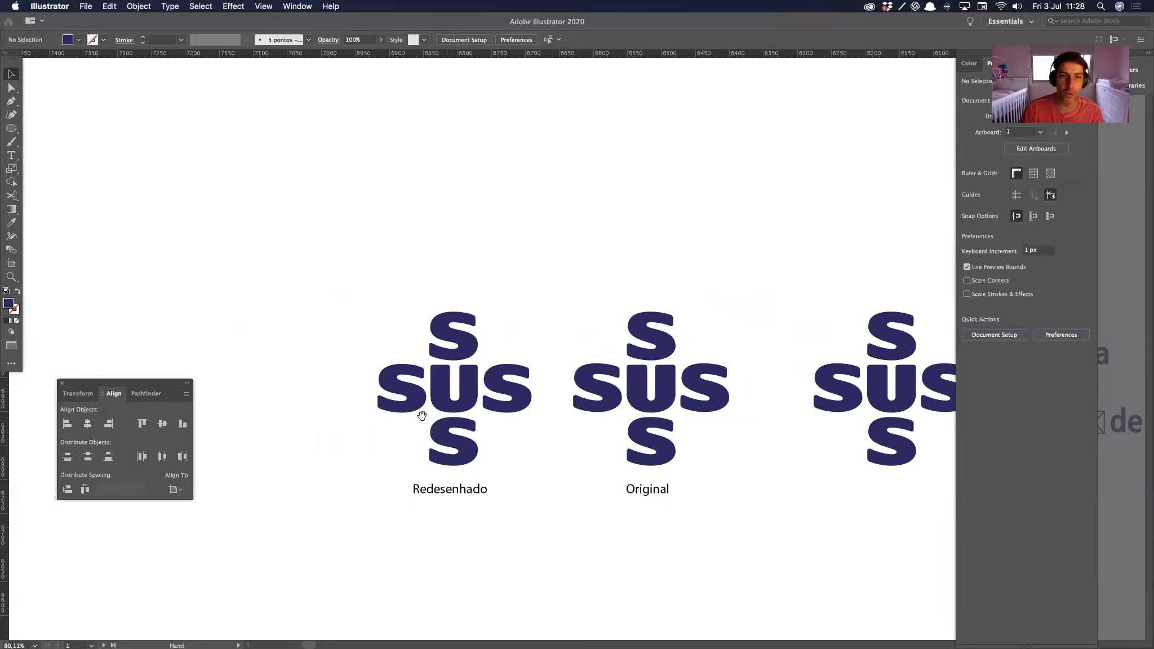
pyautogui.scroll(3, 468, 423)
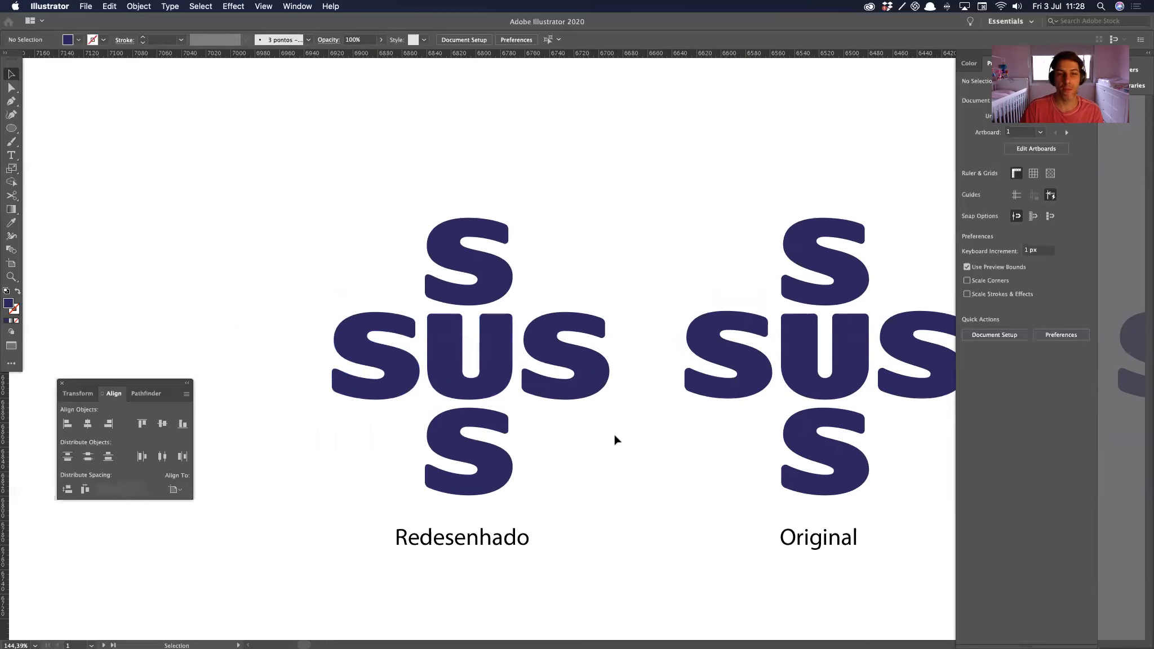
# Step: Narrow the S inside its symbol to about 70 px wide and leave symbol editing
pyautogui.click(502, 291)
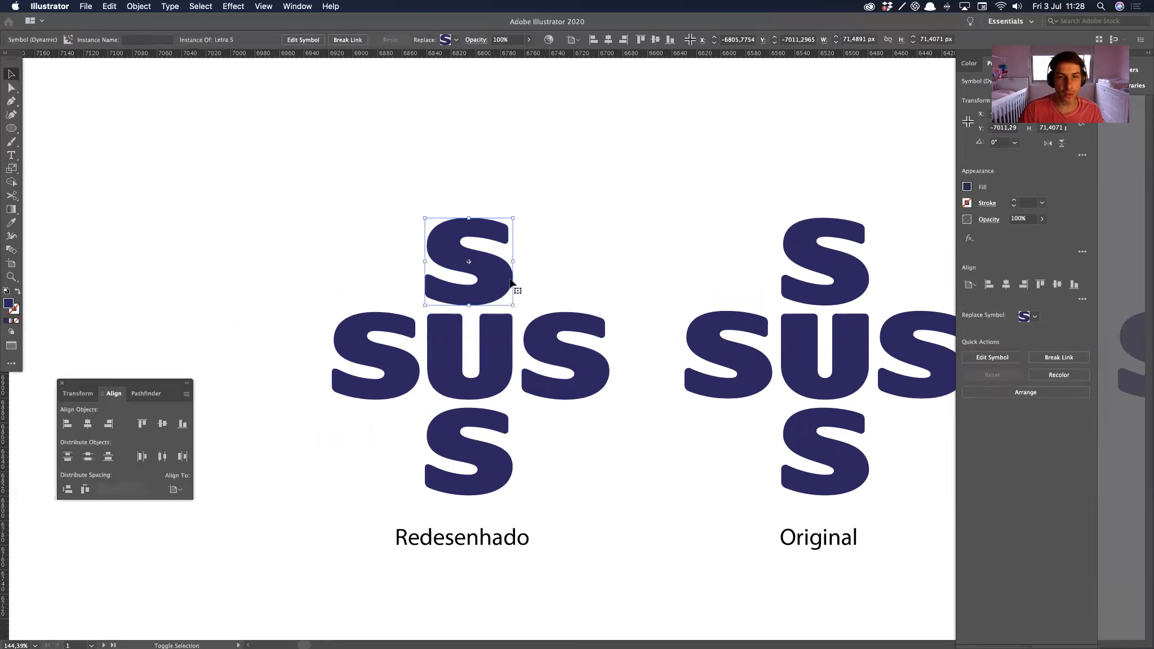
pyautogui.doubleClick(498, 281)
pyautogui.moveTo(418, 236); pyautogui.dragTo(547, 239)
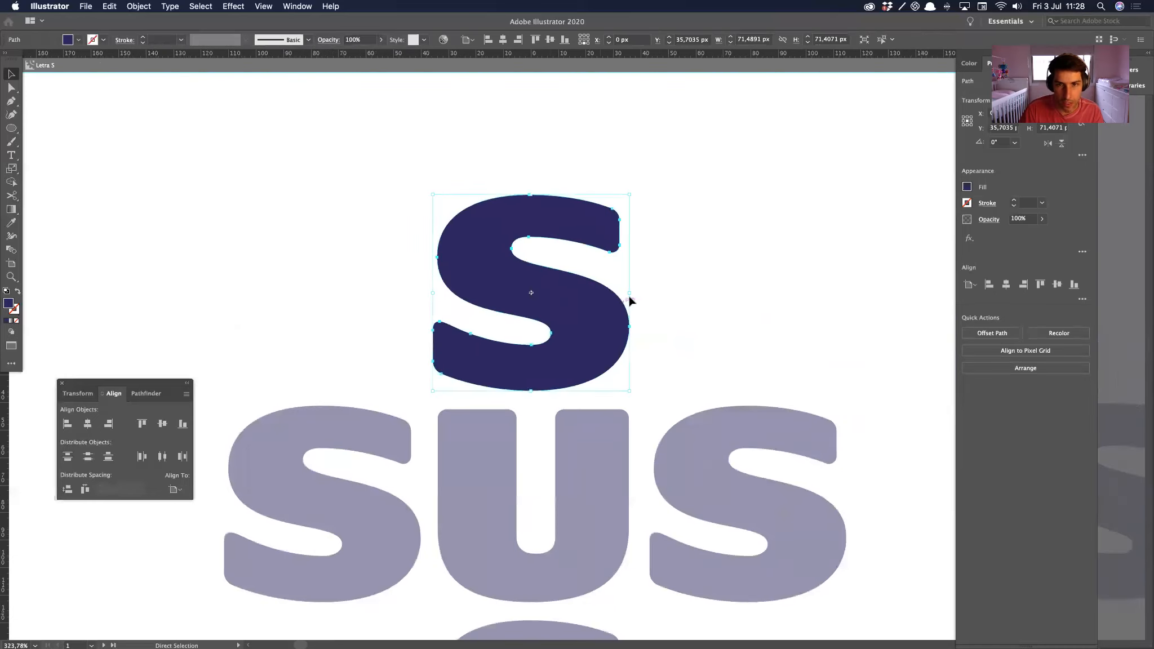
pyautogui.moveTo(629, 293); pyautogui.dragTo(628, 294)
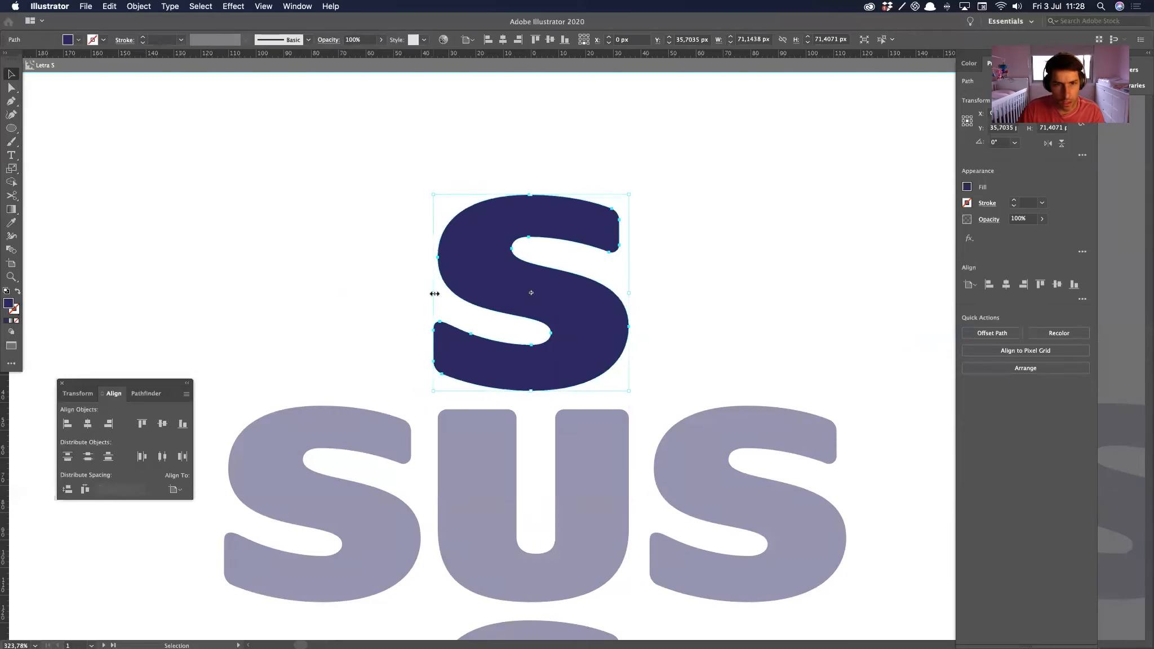
pyautogui.doubleClick(369, 309)
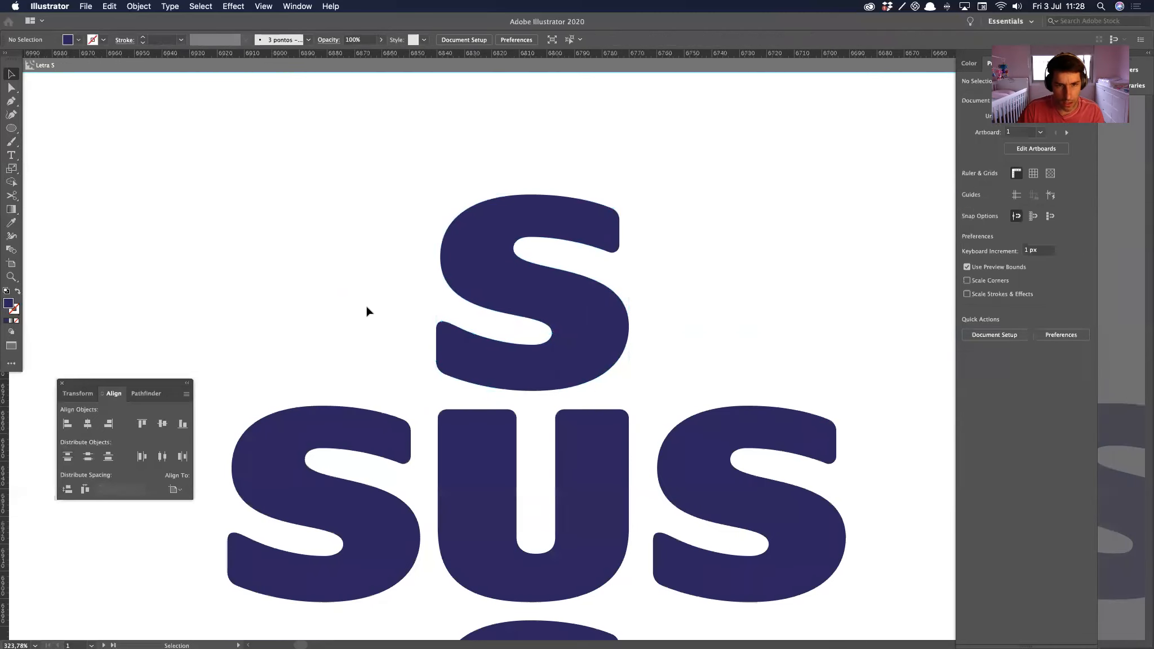
pyautogui.keyDown('alt'); pyautogui.keyDown('super'); pyautogui.click(542, 467); pyautogui.keyUp('super'); pyautogui.keyUp('alt')
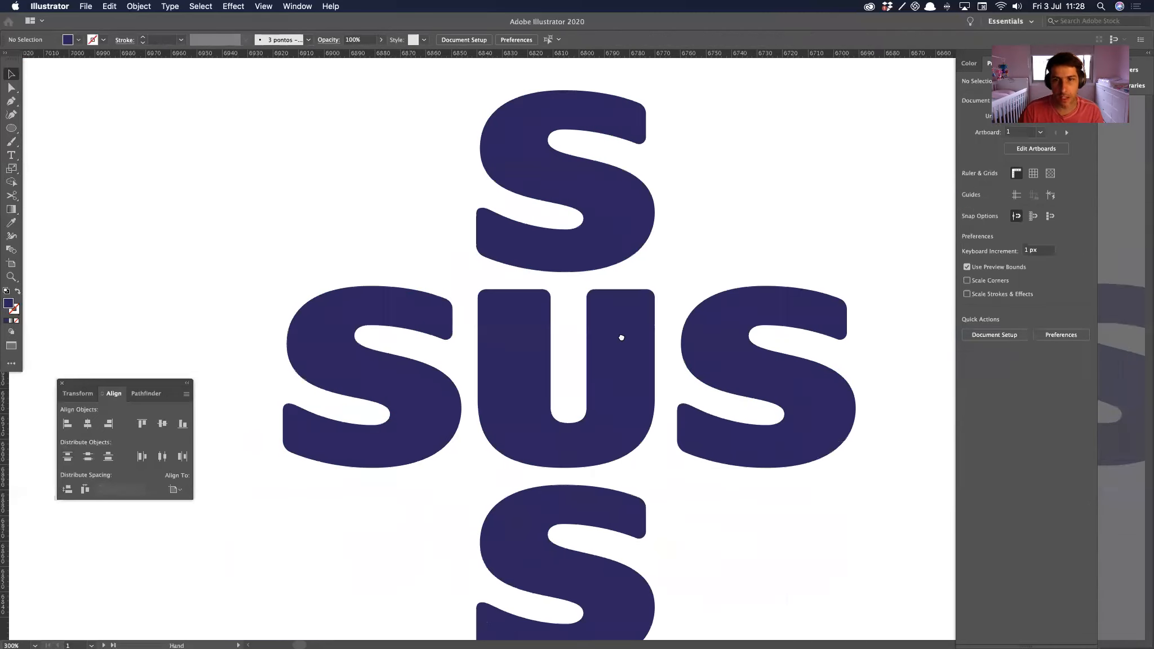
pyautogui.click(621, 339)
# Step: Try to rescale the S slightly inside its symbol and undo the change
pyautogui.doubleClick(443, 242)
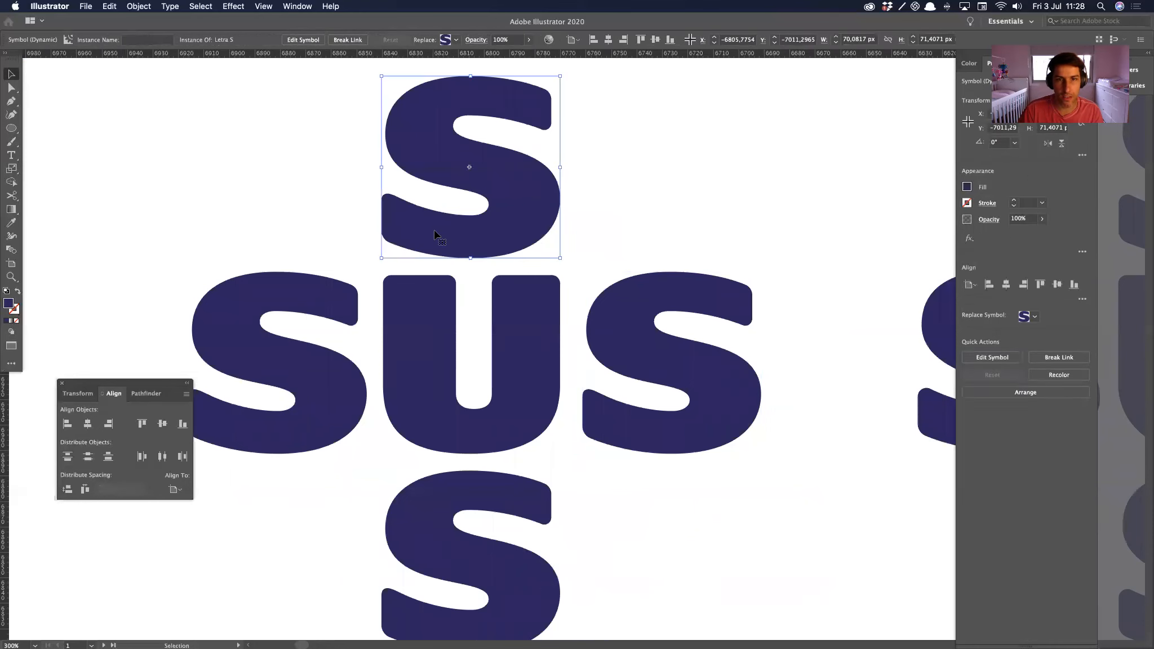
pyautogui.click(473, 179)
pyautogui.press('s')
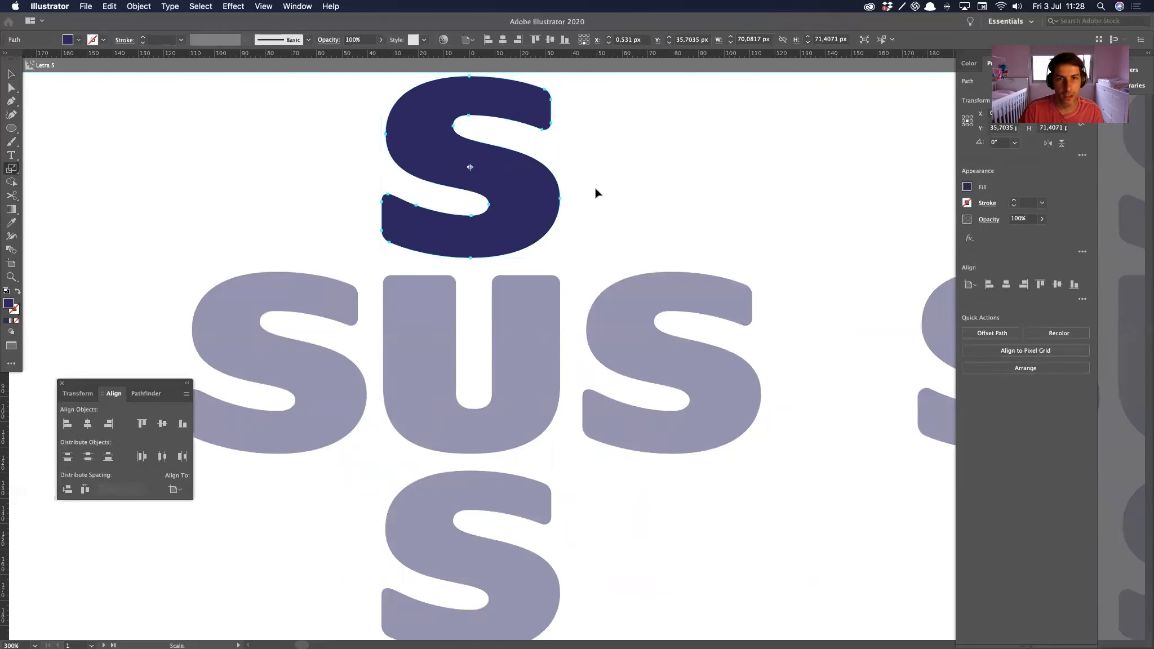
pyautogui.moveTo(595, 190); pyautogui.dragTo(598, 190)
pyautogui.press('v')
pyautogui.doubleClick(602, 191)
pyautogui.press('super+z')
pyautogui.press('super+z')
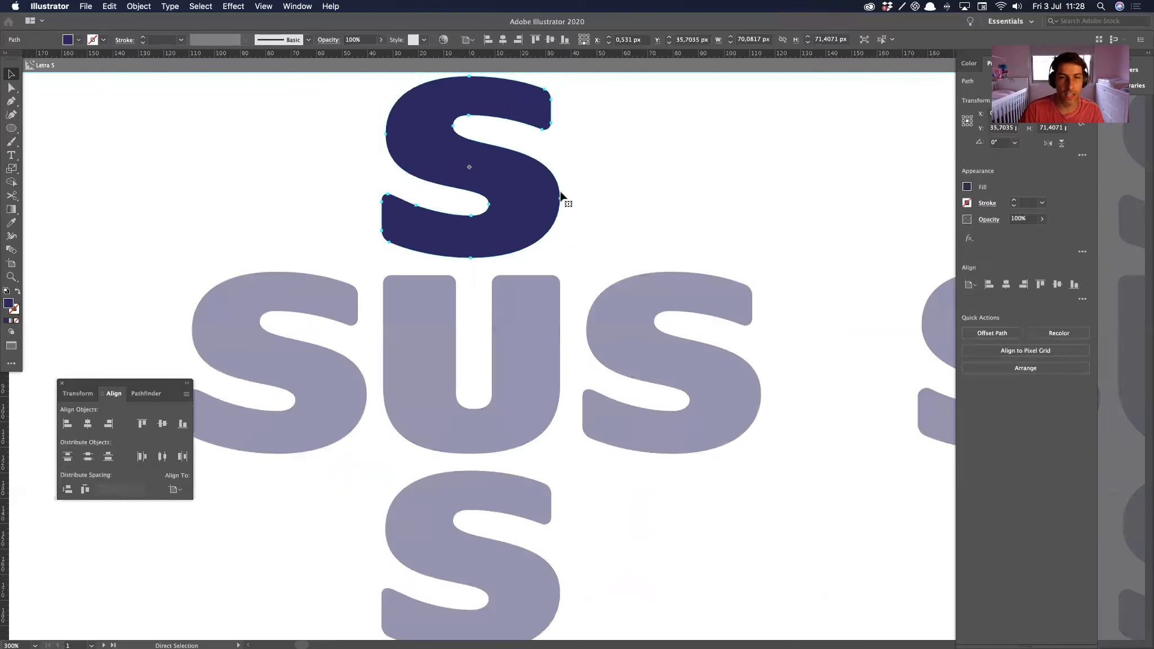
pyautogui.click(643, 242)
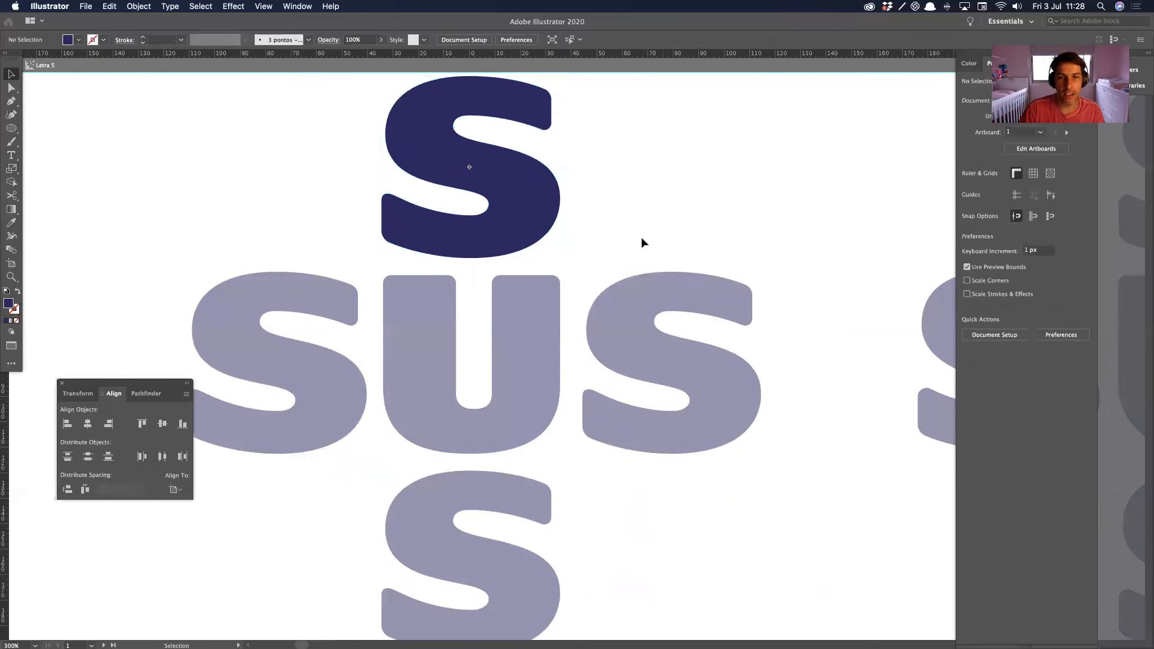
# Step: Nudge the S after the U in the redrawn cross two steps closer to the U, and deselect it
pyautogui.click(631, 367)
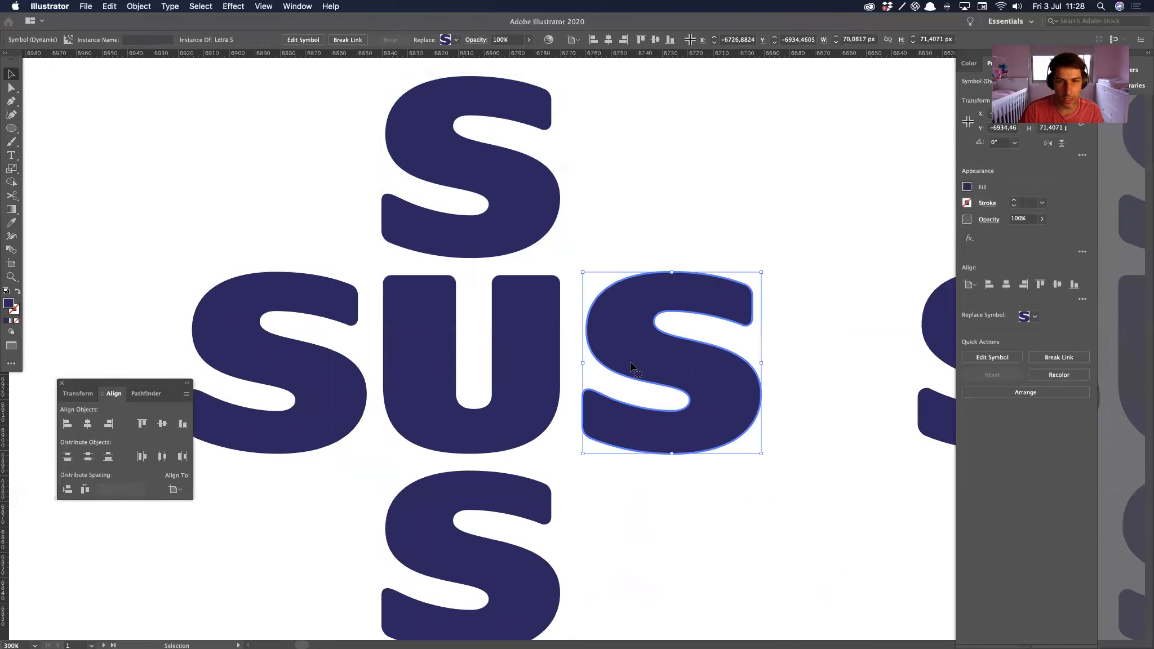
pyautogui.click(612, 273)
pyautogui.click(623, 319)
pyautogui.press('Left')
pyautogui.press('Left')
pyautogui.click(617, 496)
# Step: Compare the proportions and spacing of the redrawn and original crosses side by side at reduced size
pyautogui.keyDown('alt'); pyautogui.keyDown('super'); pyautogui.click(618, 497); pyautogui.keyUp('super'); pyautogui.keyUp('alt')
pyautogui.keyDown('alt'); pyautogui.keyDown('super'); pyautogui.click(618, 478); pyautogui.keyUp('super'); pyautogui.keyUp('alt')
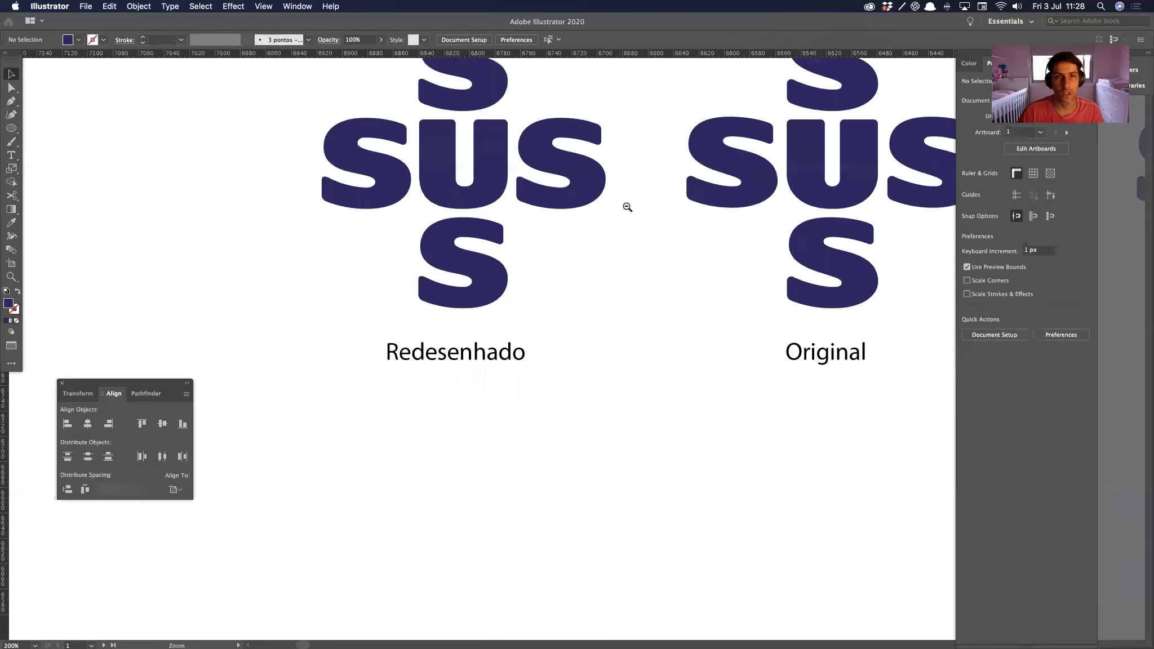
pyautogui.keyDown('alt'); pyautogui.keyDown('super'); pyautogui.click(628, 207); pyautogui.keyUp('super'); pyautogui.keyUp('alt')
pyautogui.keyDown('alt'); pyautogui.keyDown('super'); pyautogui.click(604, 269); pyautogui.keyUp('super'); pyautogui.keyUp('alt')
pyautogui.moveTo(487, 454); pyautogui.dragTo(435, 399)
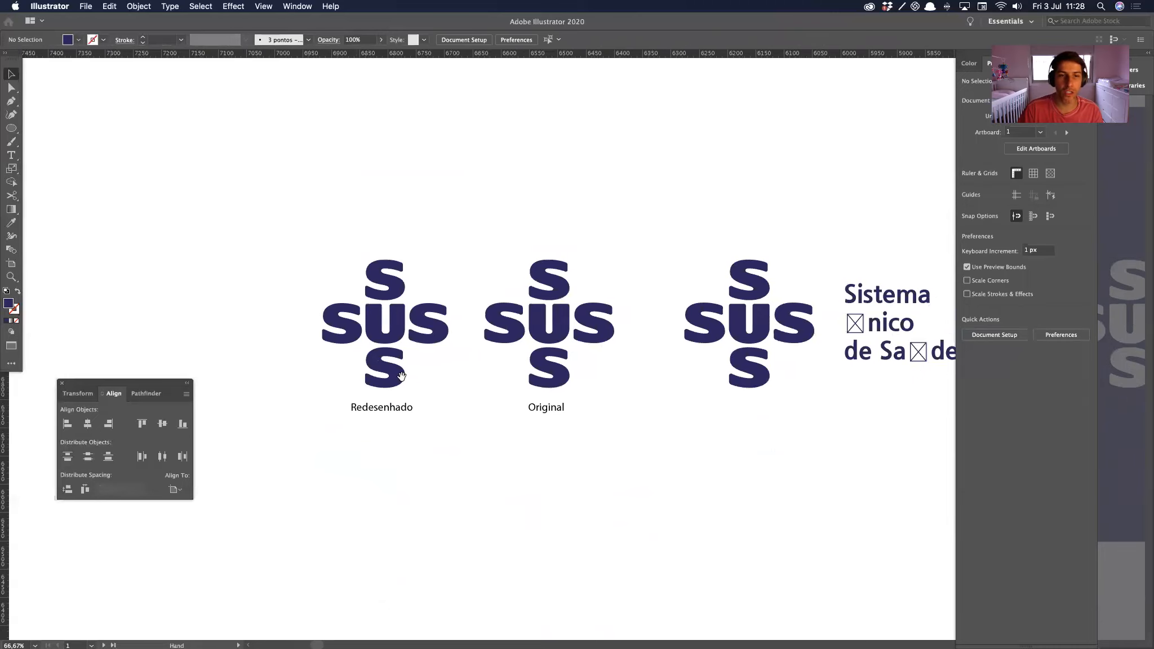
pyautogui.scroll(2, 410, 357)
pyautogui.moveTo(574, 397); pyautogui.dragTo(546, 391)
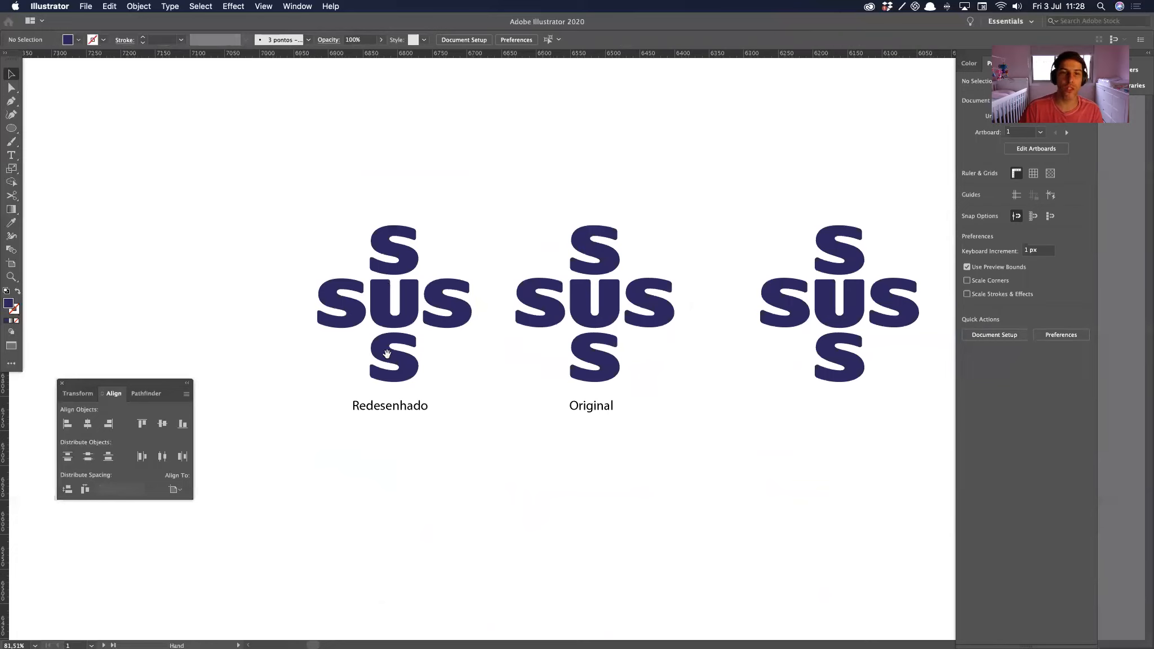
pyautogui.moveTo(390, 375); pyautogui.dragTo(410, 372)
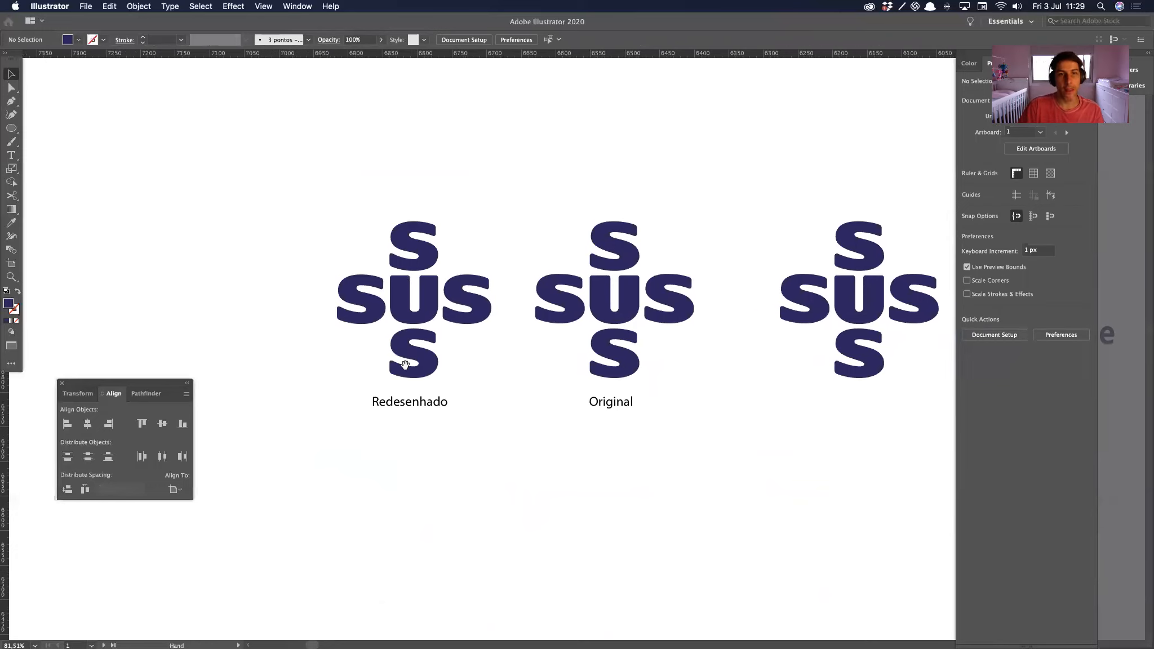
pyautogui.scroll(-1, 479, 402)
pyautogui.scroll(-2, 473, 398)
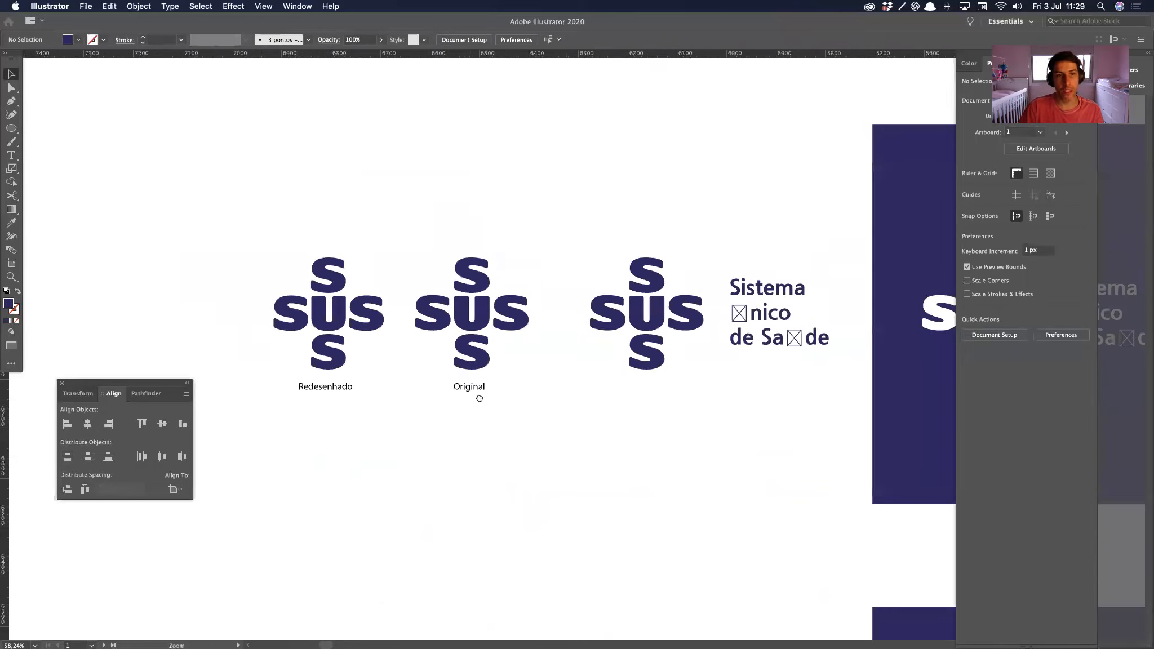
pyautogui.hscroll(-2, 479, 398)
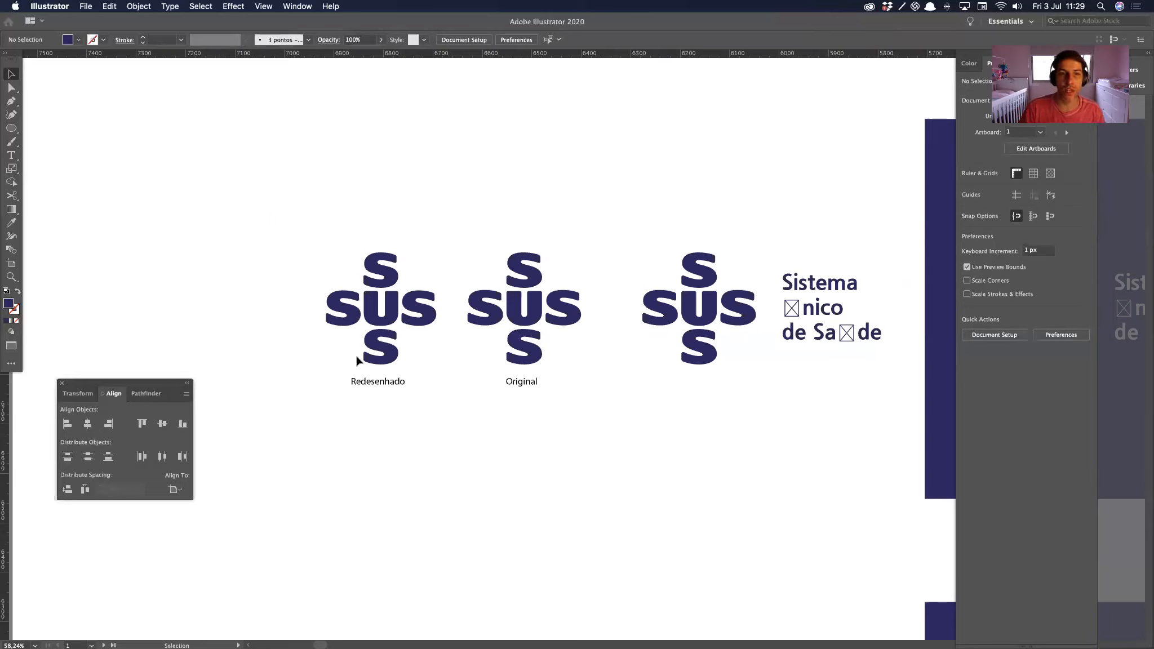
# Step: Examine the redrawn cross up close, and review it beside the logo, pattern and sub-brand variants across the artboard
pyautogui.scroll(3, 320, 285)
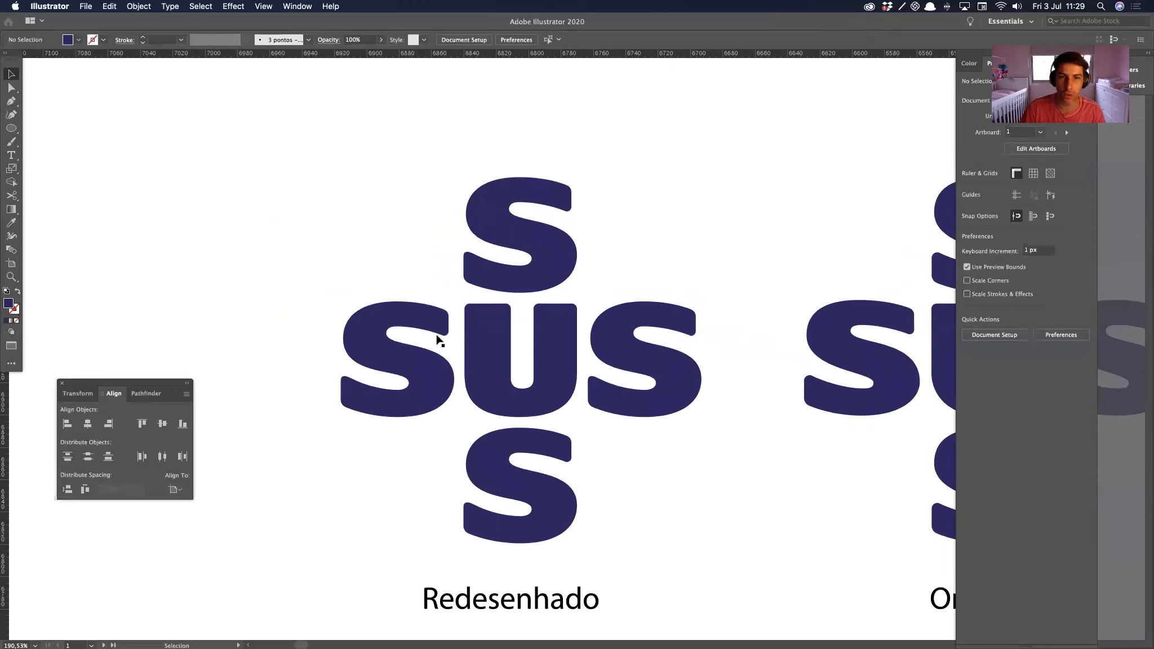
pyautogui.press('alt+super+space')
pyautogui.moveTo(388, 438); pyautogui.dragTo(367, 433)
pyautogui.moveTo(524, 494); pyautogui.dragTo(413, 427)
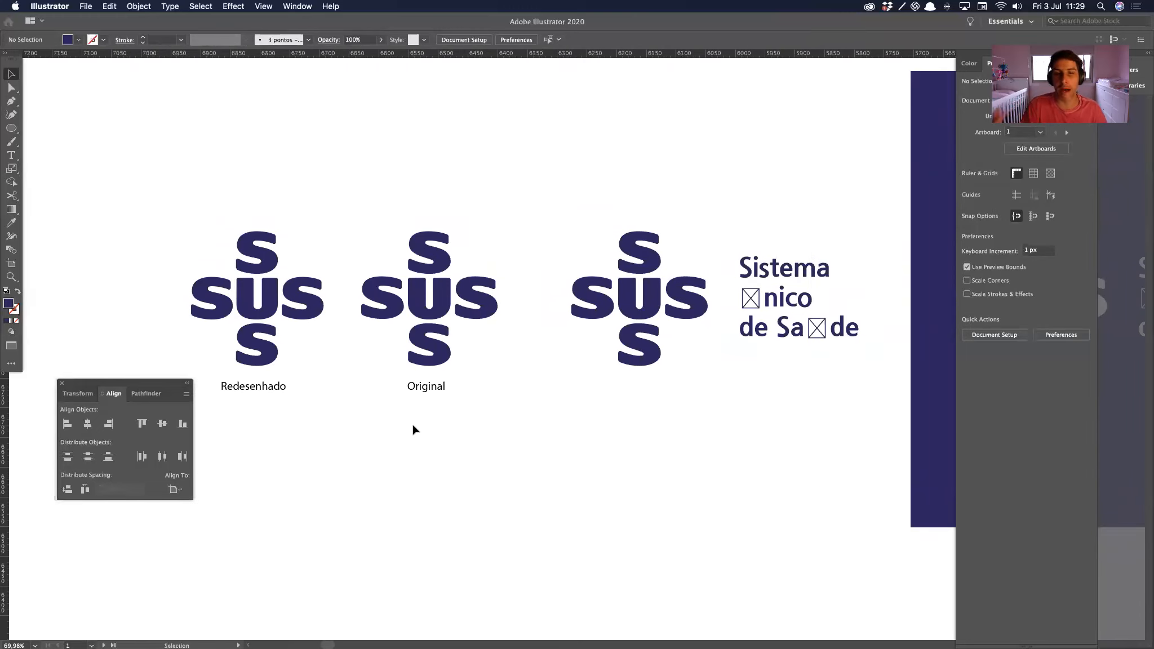
pyautogui.press('alt+super+space')
pyautogui.click(469, 408)
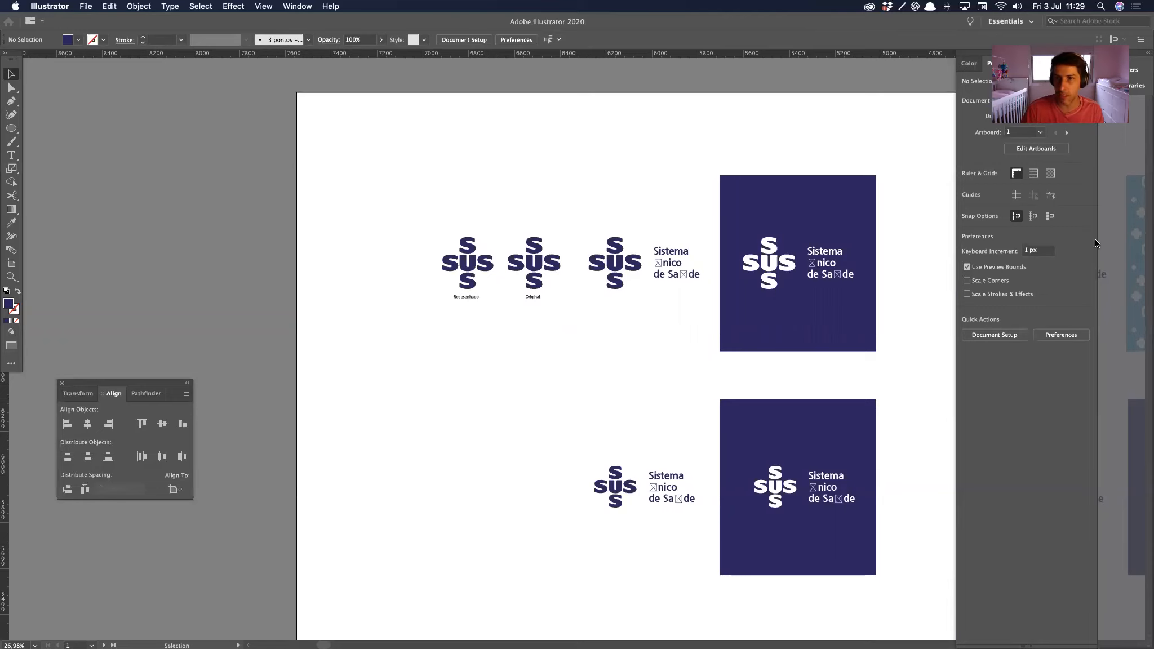
pyautogui.moveTo(462, 383); pyautogui.dragTo(254, 406)
pyautogui.keyDown('alt'); pyautogui.keyDown('super'); pyautogui.click(667, 389); pyautogui.keyUp('super'); pyautogui.keyUp('alt')
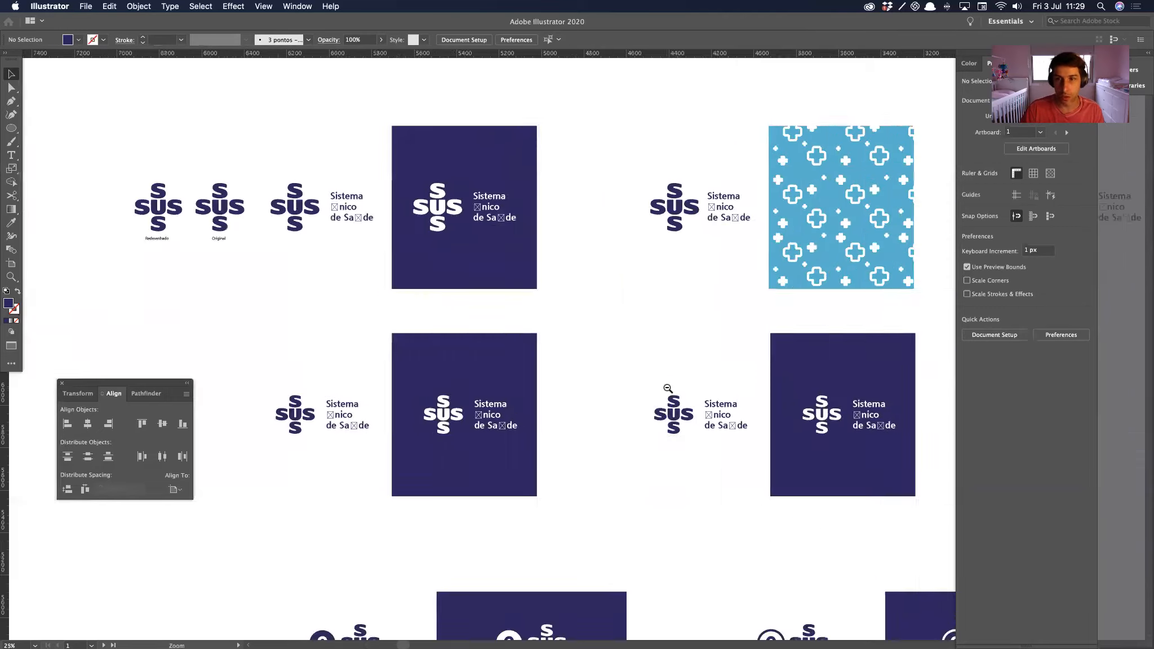
pyautogui.keyDown('alt'); pyautogui.keyDown('super'); pyautogui.click(668, 389); pyautogui.keyUp('super'); pyautogui.keyUp('alt')
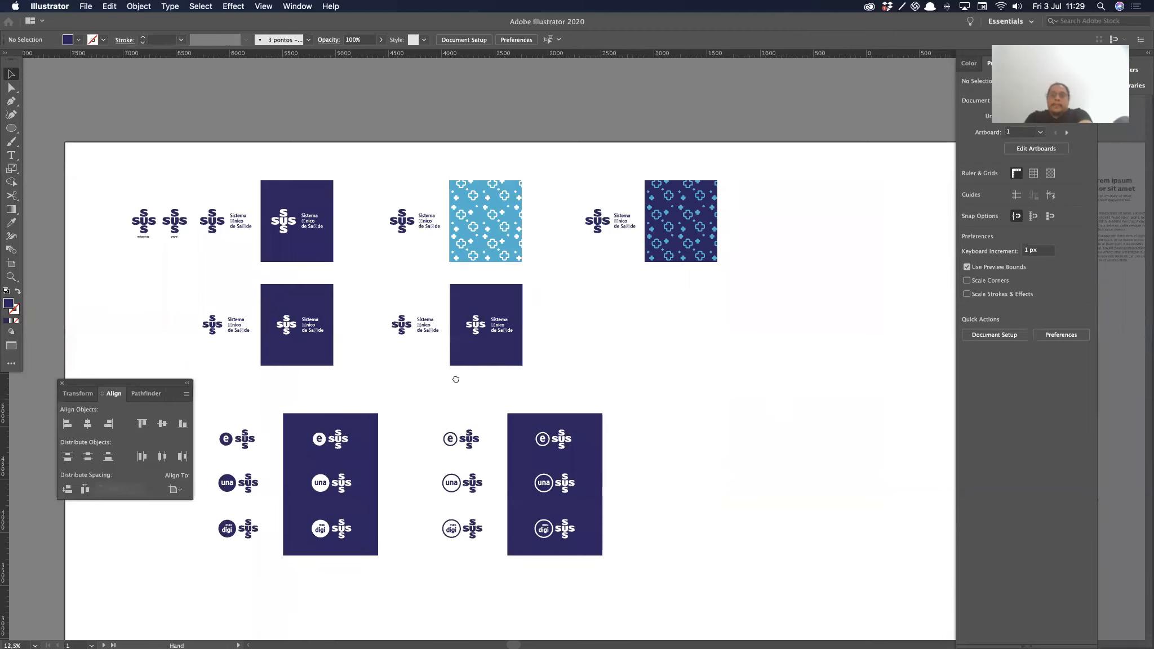
pyautogui.moveTo(382, 369); pyautogui.dragTo(456, 379)
pyautogui.moveTo(207, 236); pyautogui.dragTo(442, 335)
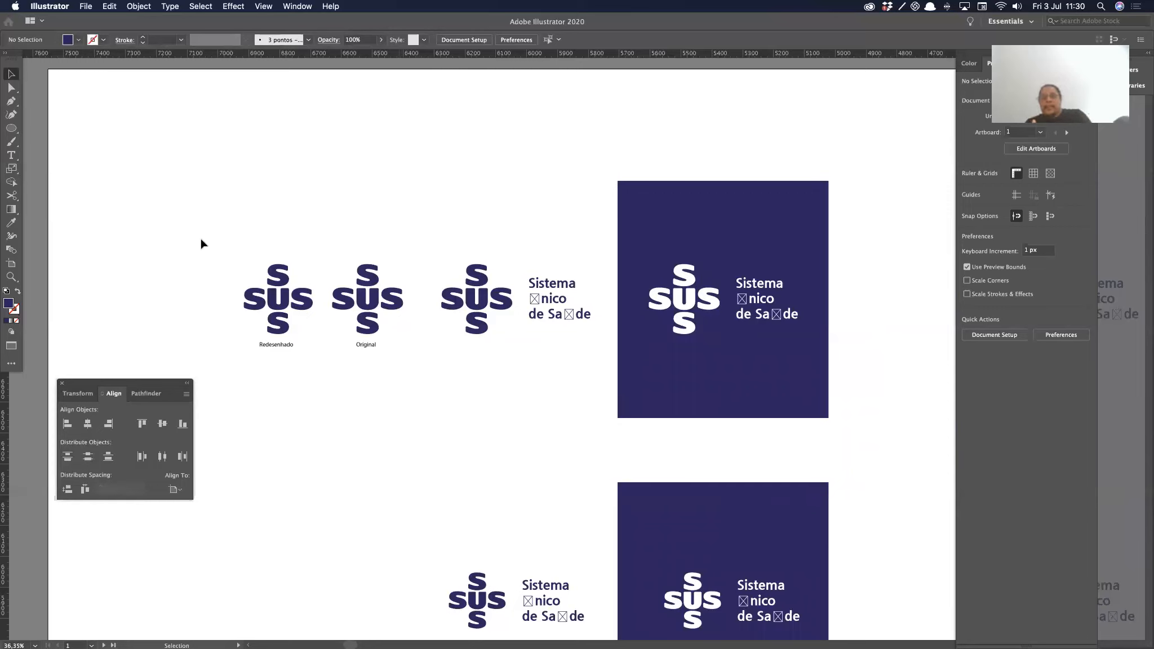
# Step: Duplicate the redrawn cross twice, placing the two copies side by side below the labelled crosses
pyautogui.moveTo(326, 251); pyautogui.dragTo(452, 220)
pyautogui.moveTo(340, 226); pyautogui.dragTo(450, 424)
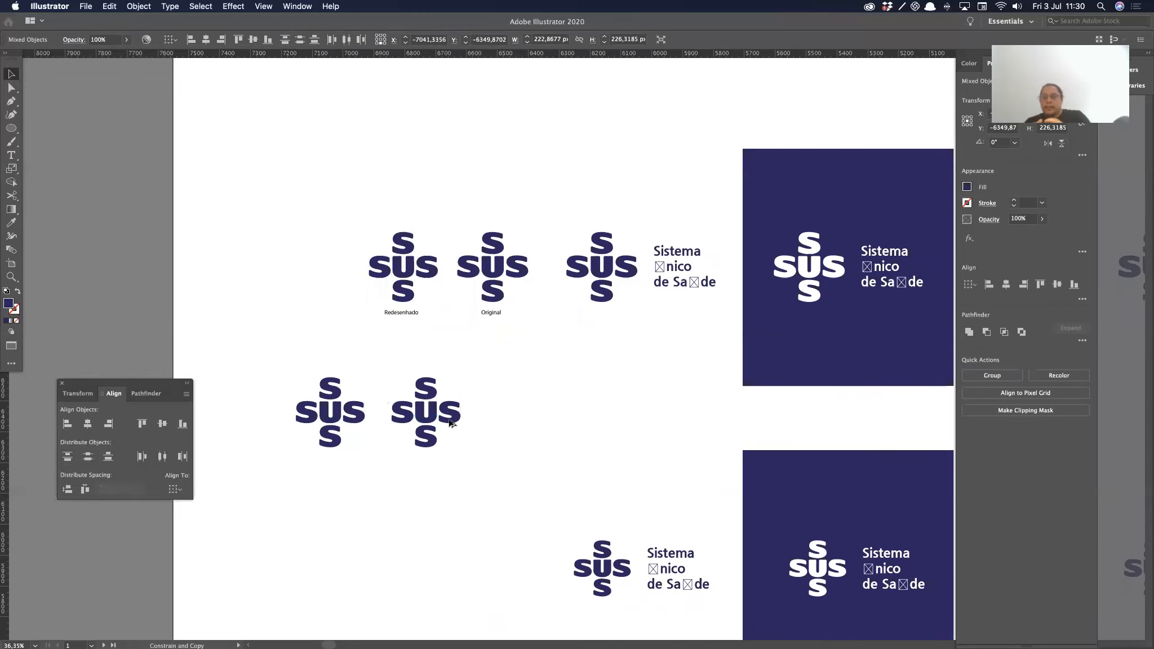
pyautogui.click(464, 464)
# Step: Draw a dark blue square about 400 px wide behind the second cross copy, and select only that copy's letters
pyautogui.press('m')
pyautogui.moveTo(377, 360); pyautogui.dragTo(500, 483)
pyautogui.press('v')
pyautogui.moveTo(524, 395); pyautogui.dragTo(370, 471)
pyautogui.keyDown('shift'); pyautogui.click(394, 469); pyautogui.keyUp('shift')
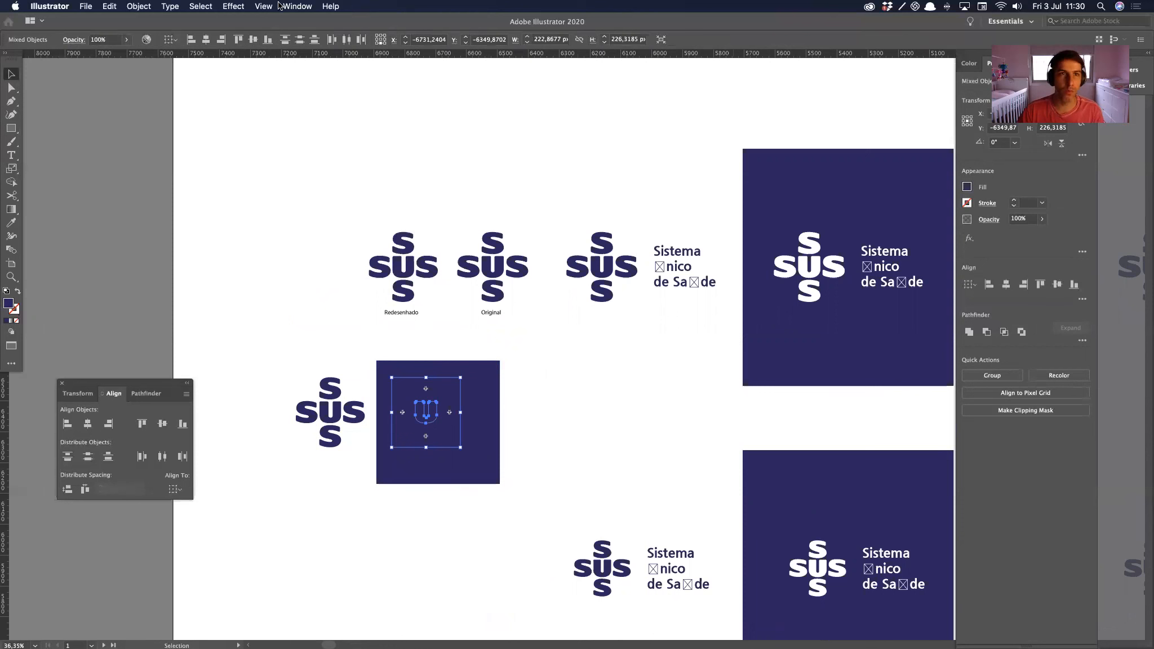
# Step: Show the appearance attributes and check those of the square and of the cross copy on it
pyautogui.click(298, 6)
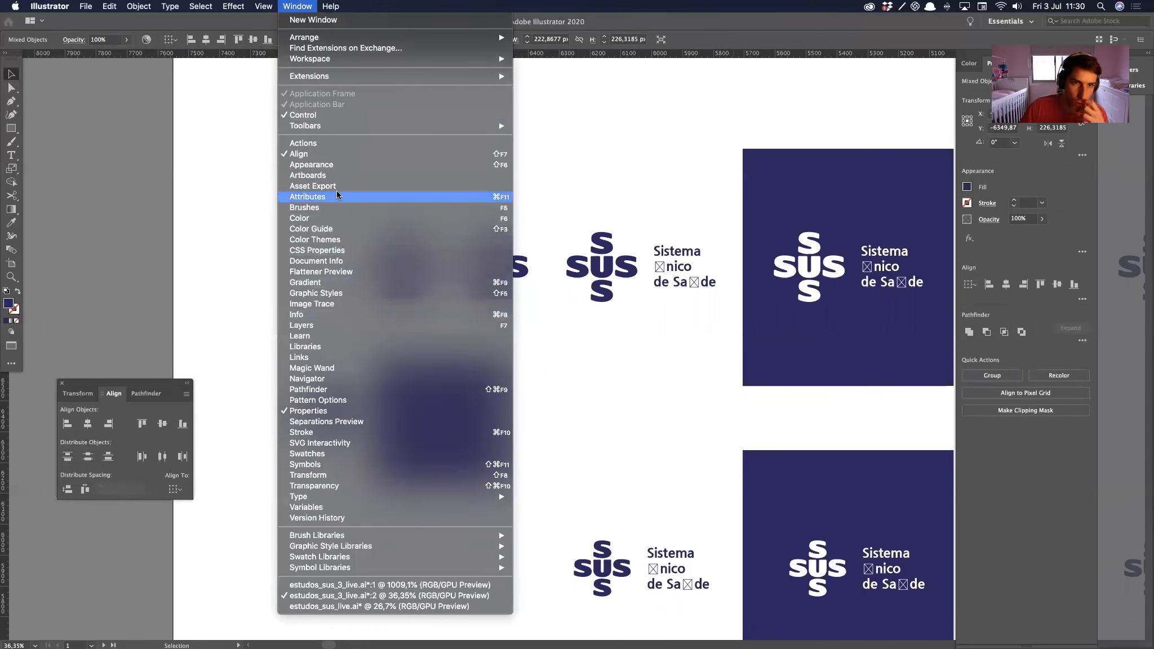
pyautogui.click(337, 162)
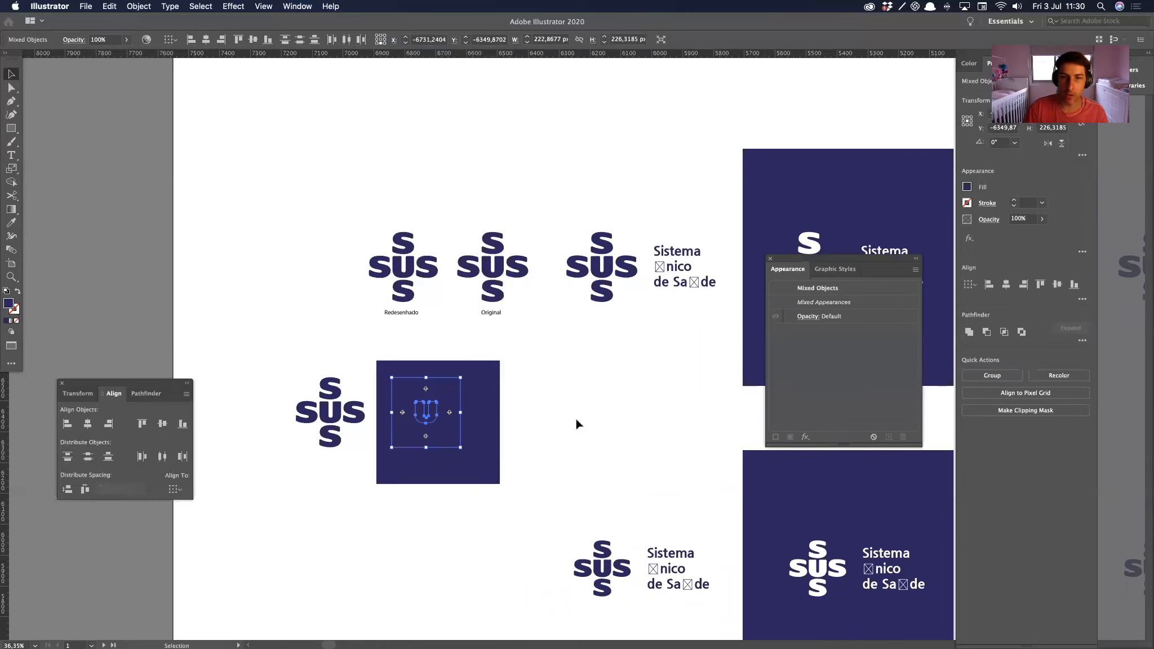
pyautogui.moveTo(387, 436); pyautogui.dragTo(472, 442)
pyautogui.moveTo(478, 440); pyautogui.dragTo(503, 410)
pyautogui.click(485, 389)
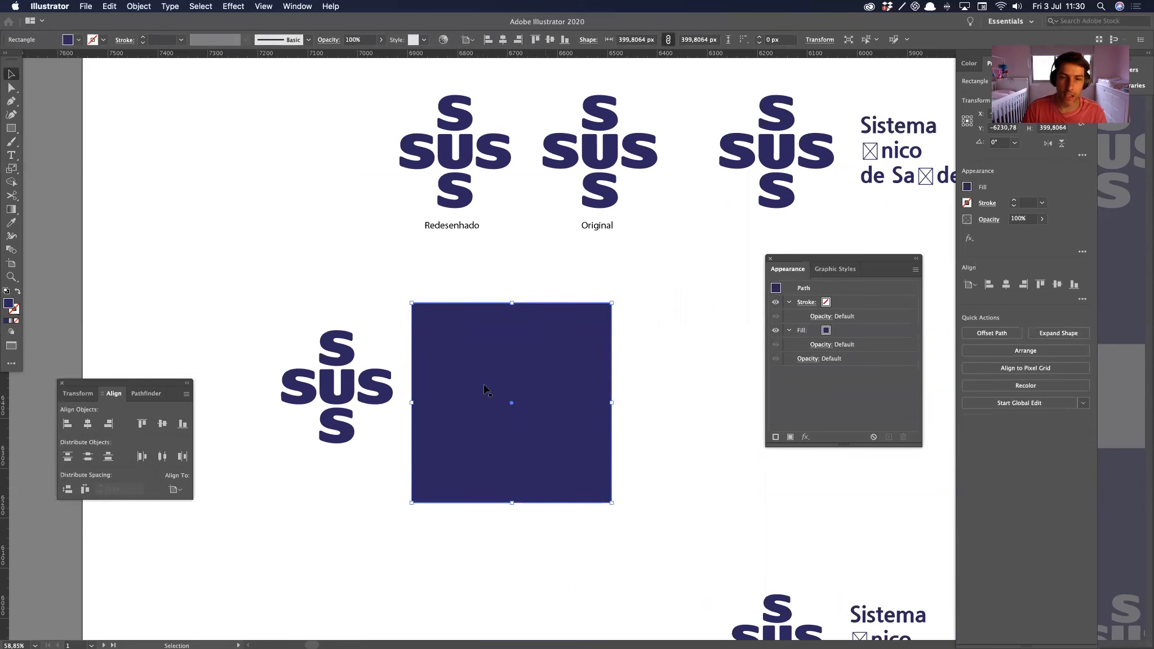
pyautogui.press('super+z')
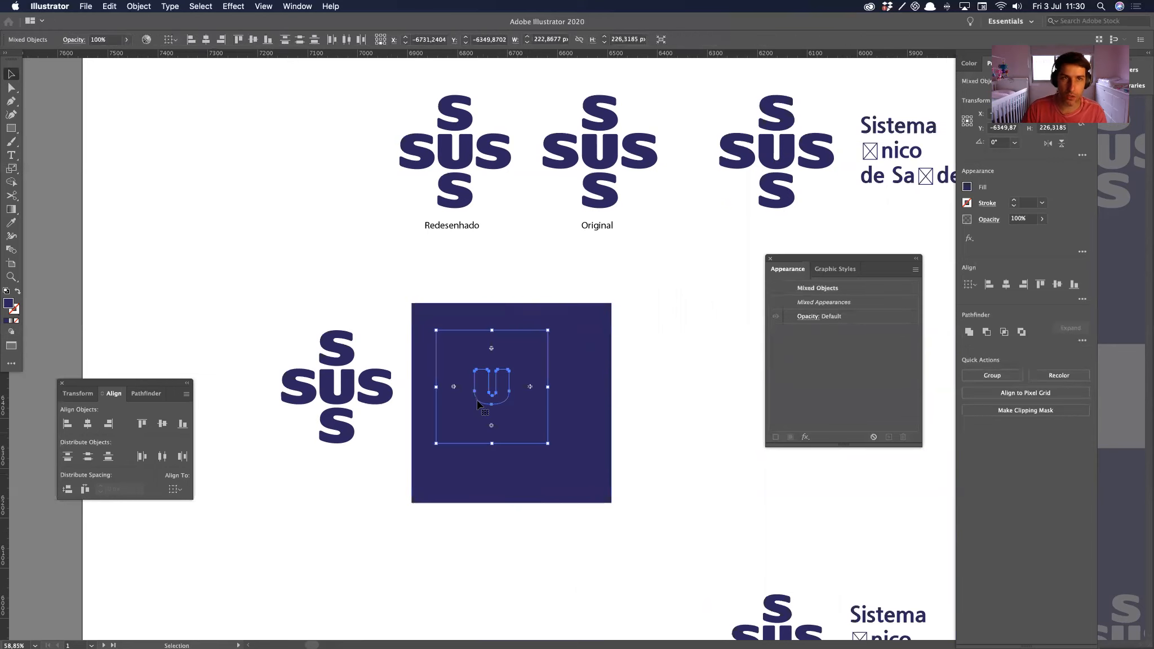
# Step: Flatten the transparency of the cross copy on the square with the Medium Resolution preset, and ungroup the resulting paths
pyautogui.click(139, 6)
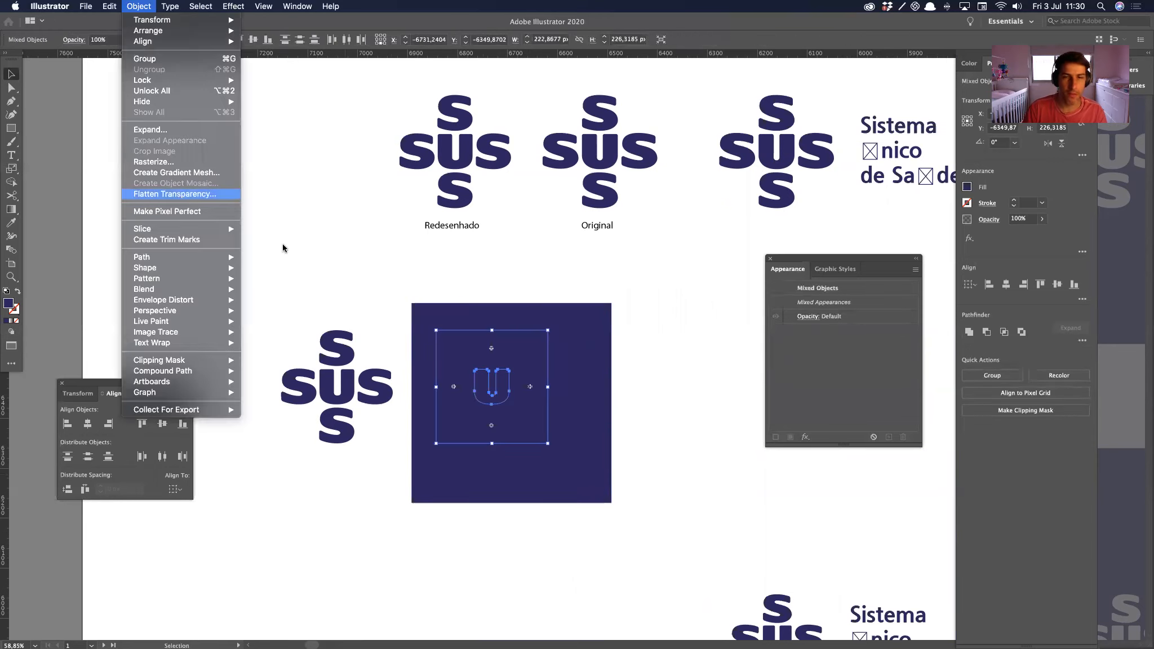
pyautogui.press('Return')
pyautogui.click(762, 425)
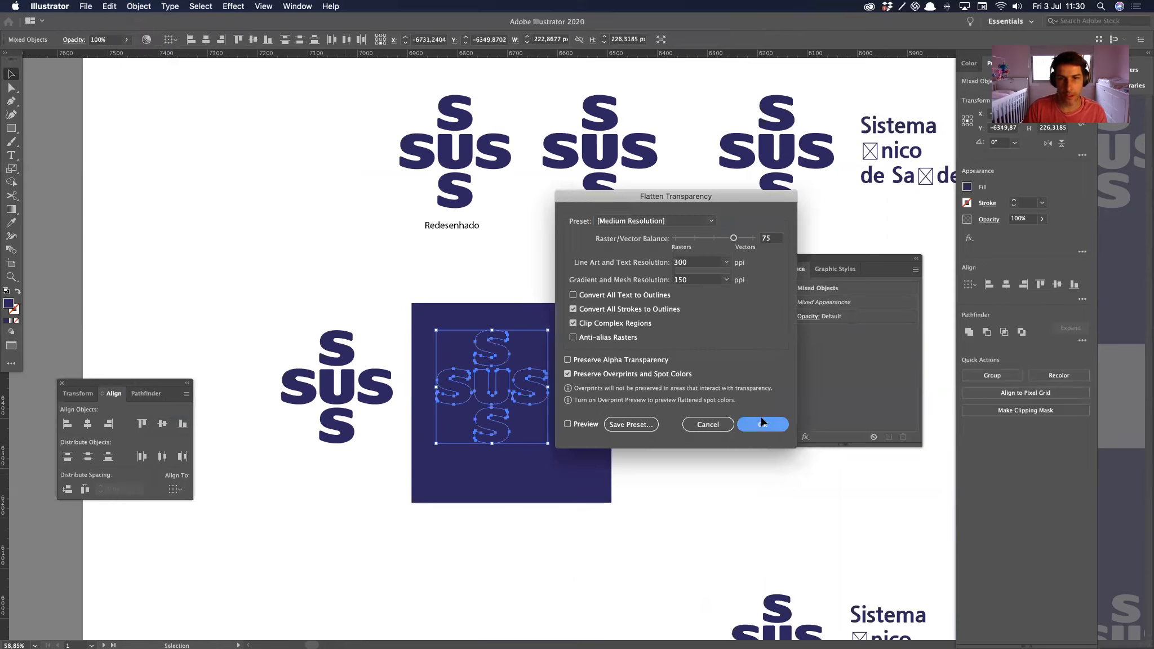
pyautogui.press('i')
pyautogui.press('super+shift+g')
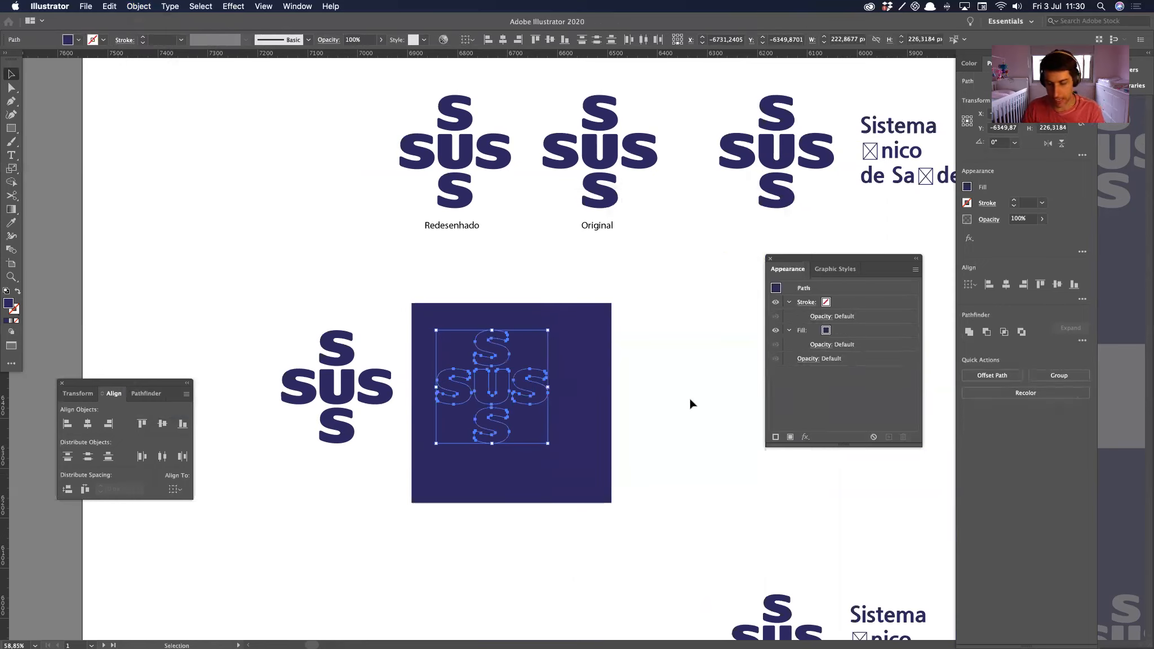
# Step: Fill the flattened cross letters on the dark square with white sampled from the background, and deselect them
pyautogui.click(666, 425)
pyautogui.press('v')
pyautogui.click(655, 431)
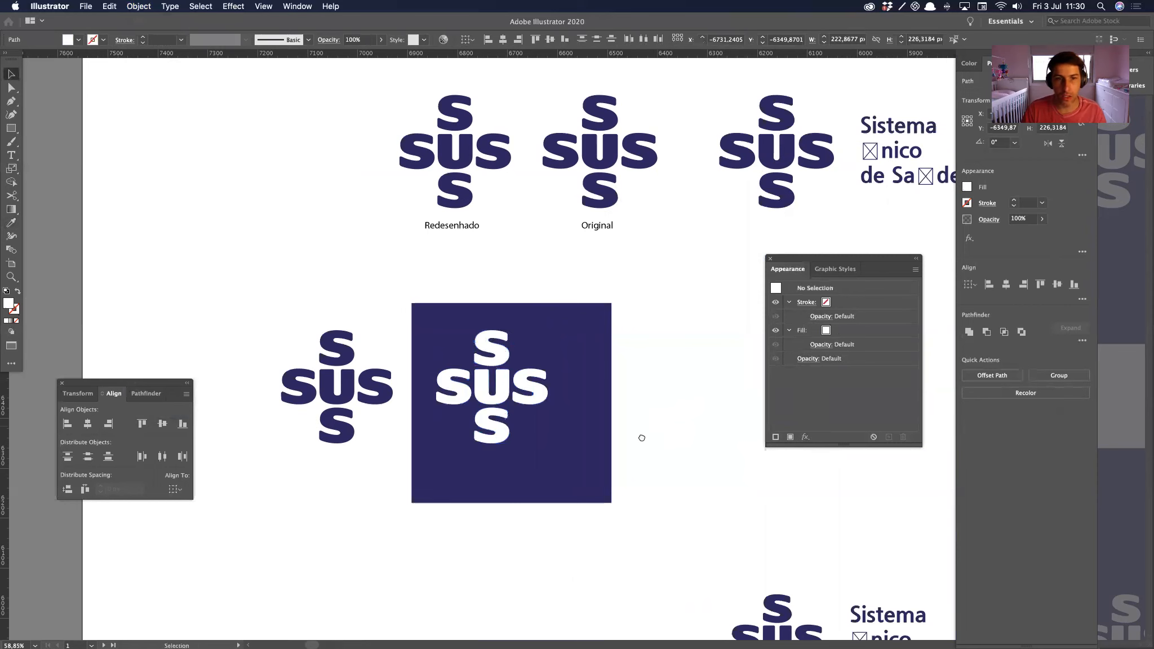
# Step: Select only the white cross letters on the dark blue square, centre them horizontally within it, and deselect them
pyautogui.moveTo(640, 438); pyautogui.dragTo(684, 426)
pyautogui.moveTo(485, 509); pyautogui.dragTo(596, 410)
pyautogui.keyDown('shift'); pyautogui.click(596, 406); pyautogui.keyUp('shift')
pyautogui.moveTo(570, 370); pyautogui.dragTo(591, 371)
pyautogui.click(674, 299)
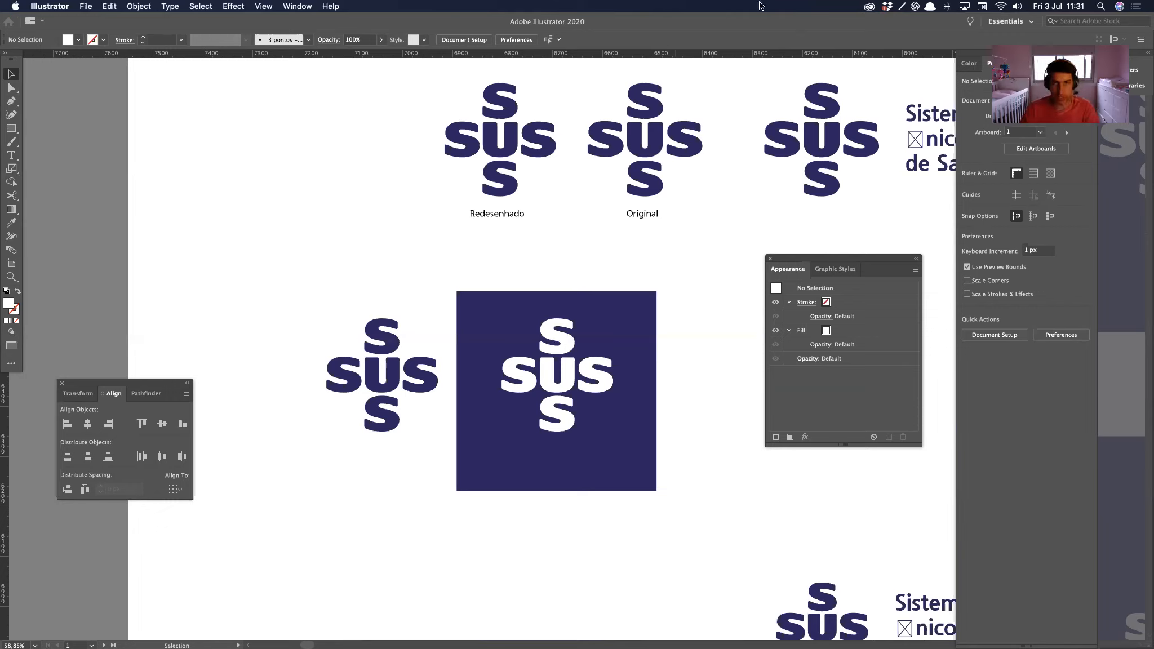
pyautogui.press('super+Tab')
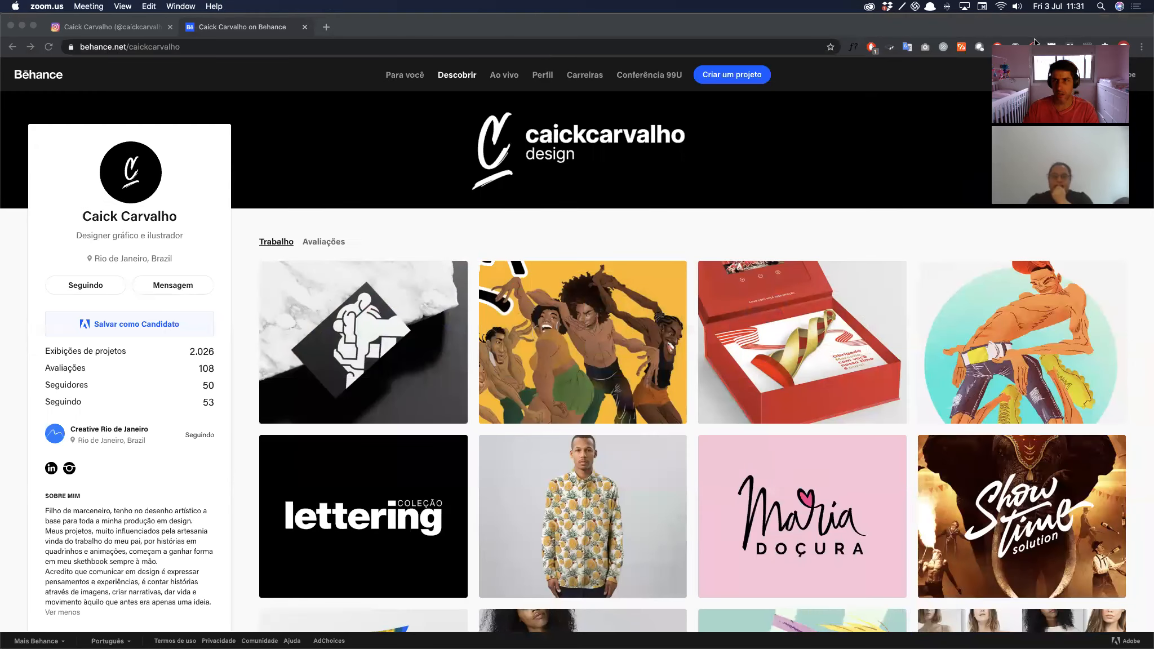
pyautogui.press('super+Tab')
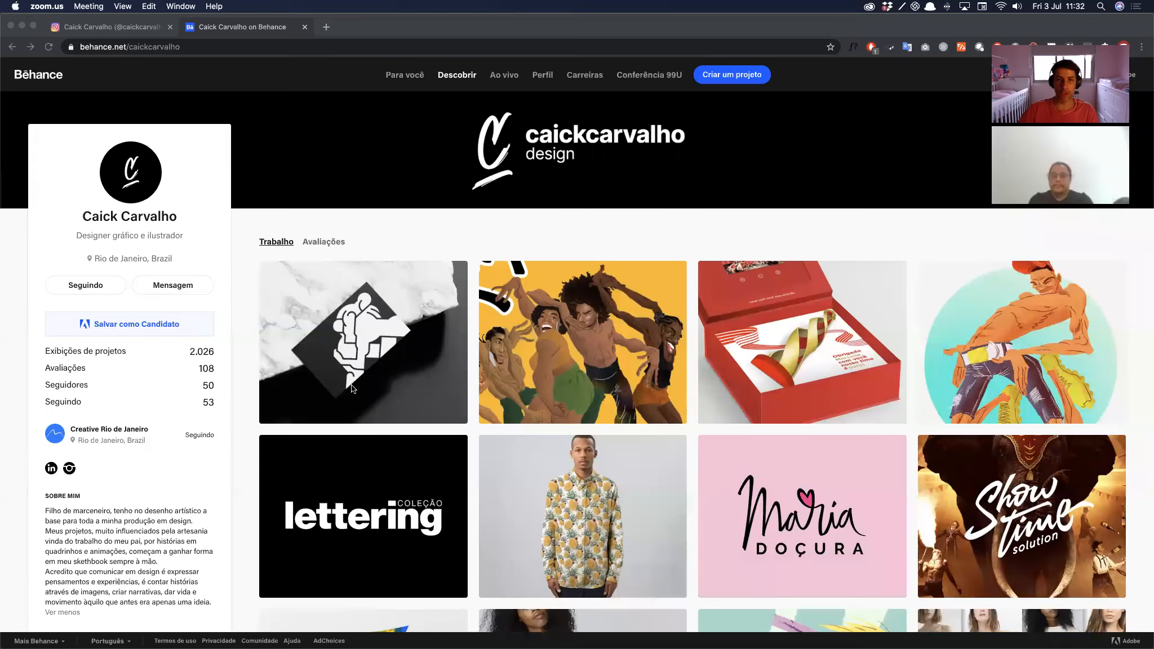
pyautogui.press('super+Tab')
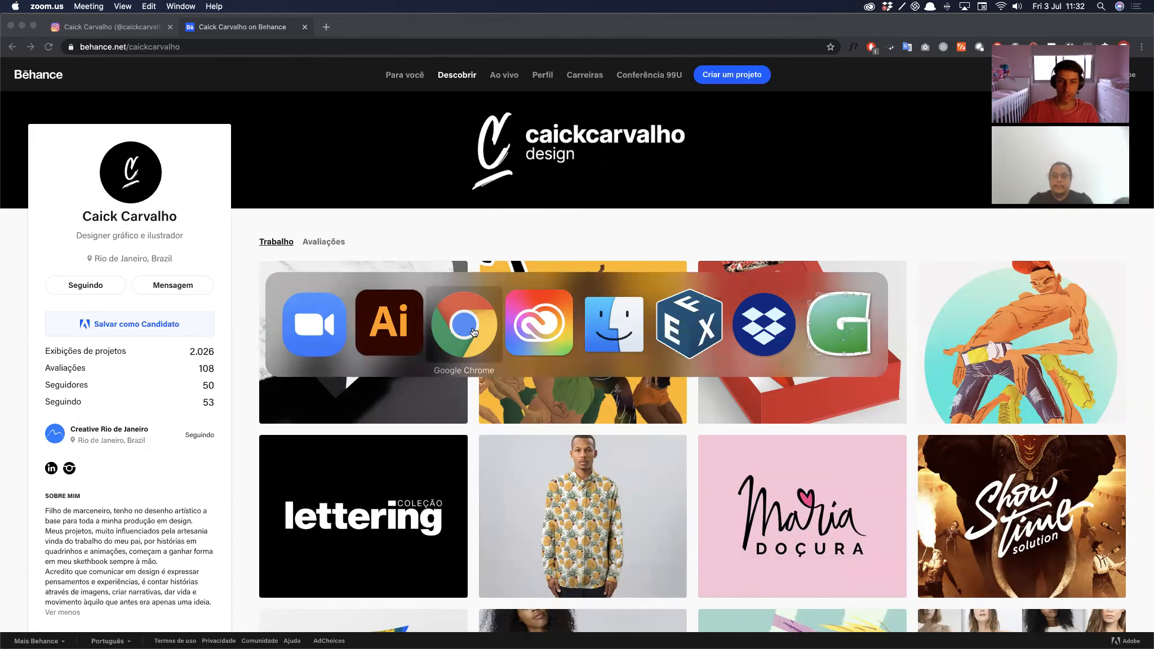
pyautogui.click(398, 351)
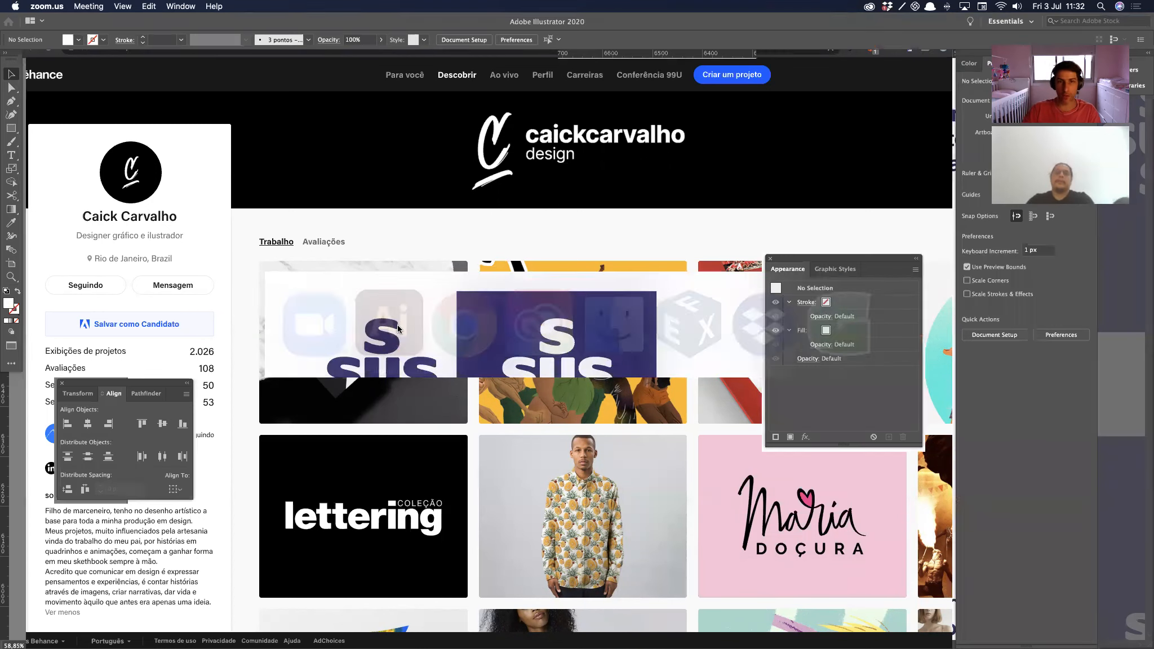
# Step: Select both cross versions without the square, nudge them down together to centre them vertically on the square, and deselect them
pyautogui.scroll(-2, 493, 514)
pyautogui.hscroll(2, 493, 514)
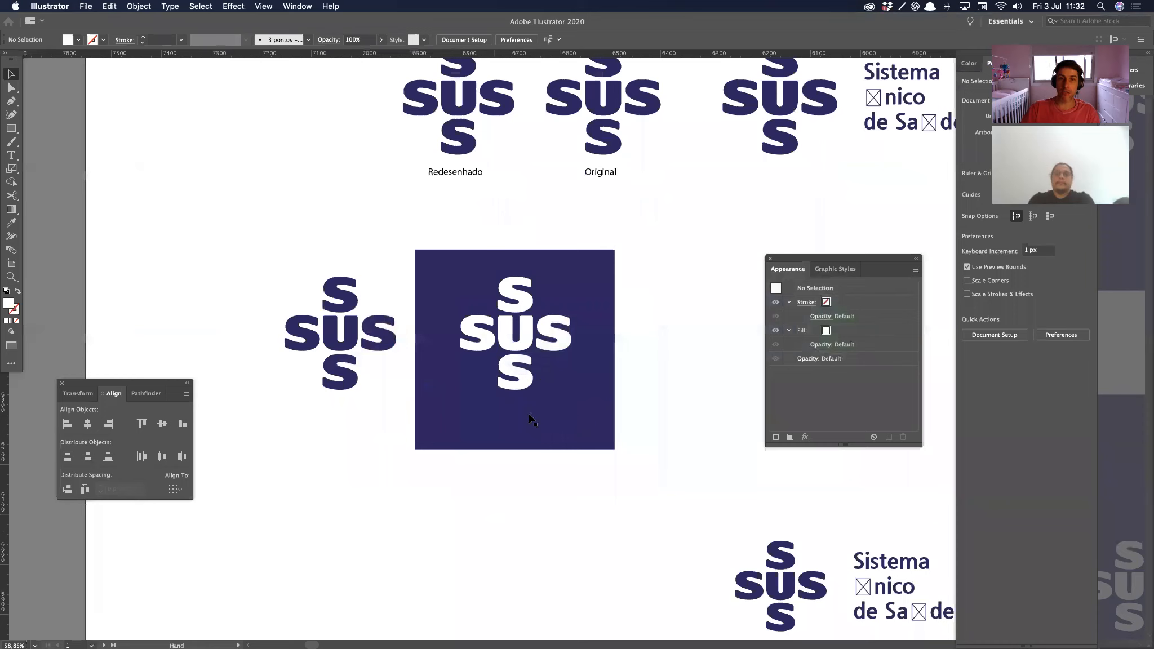
pyautogui.click(486, 414)
pyautogui.moveTo(245, 232); pyautogui.dragTo(407, 399)
pyautogui.hotkey('shift', 's')
pyautogui.press('v')
pyautogui.hotkey('shift', 'Down')
pyautogui.press('Down')
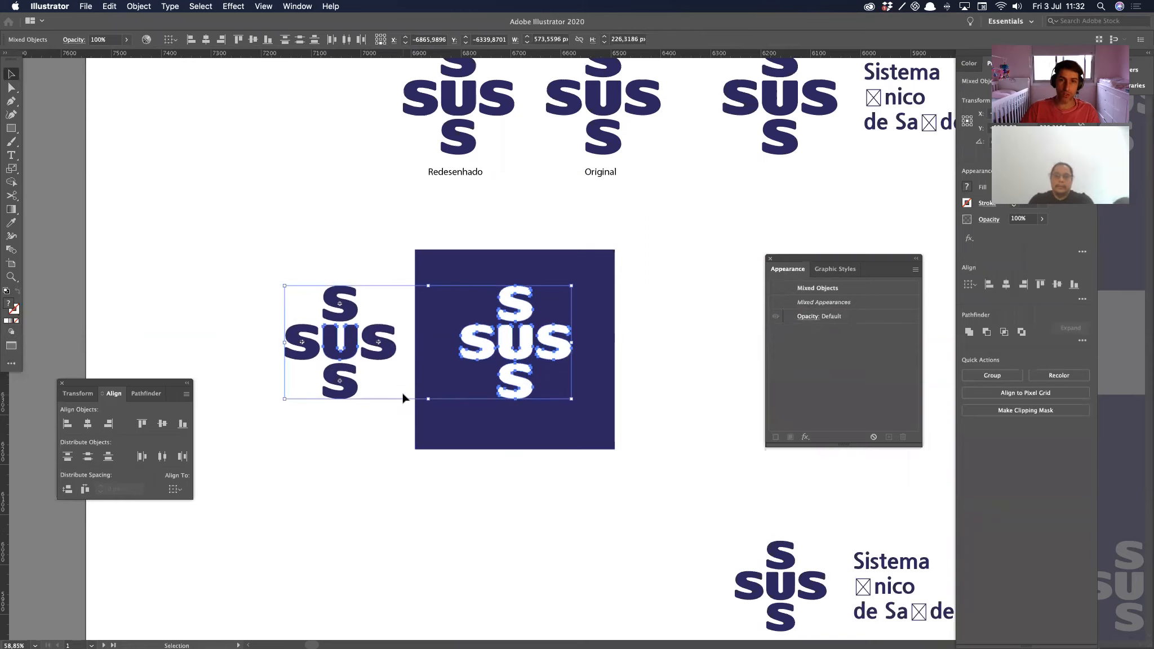
pyautogui.hotkey('shift', 'Down')
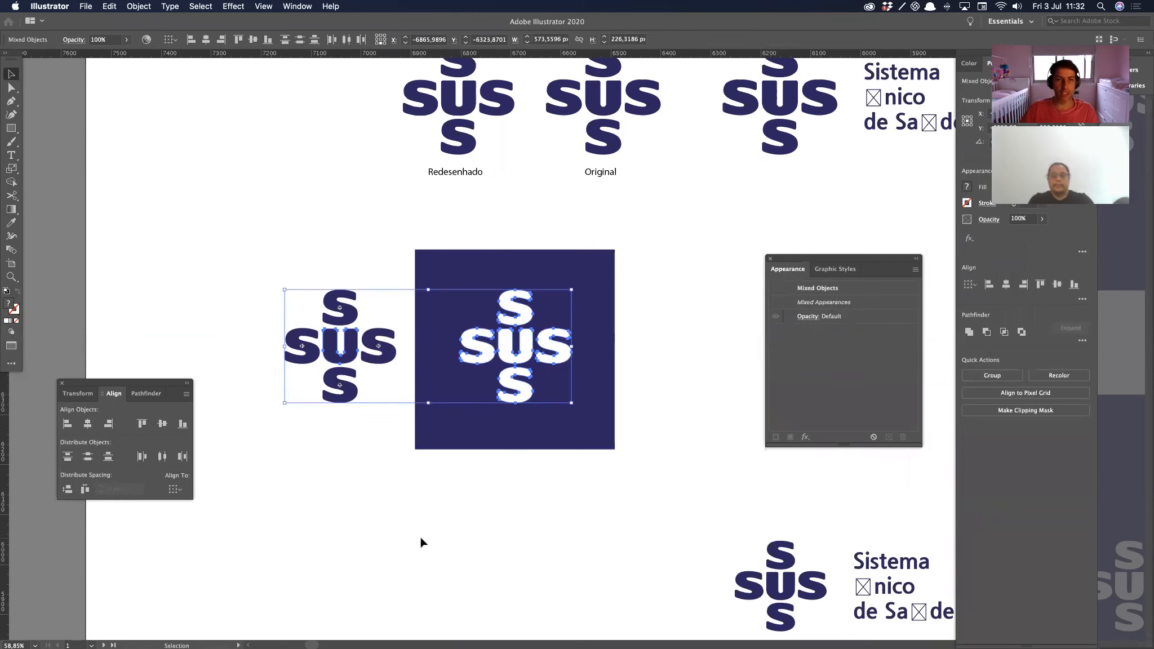
pyautogui.click(422, 542)
# Step: Select only the white cross letters on the square and give them a 1 pt white stroke
pyautogui.scroll(5, 492, 375)
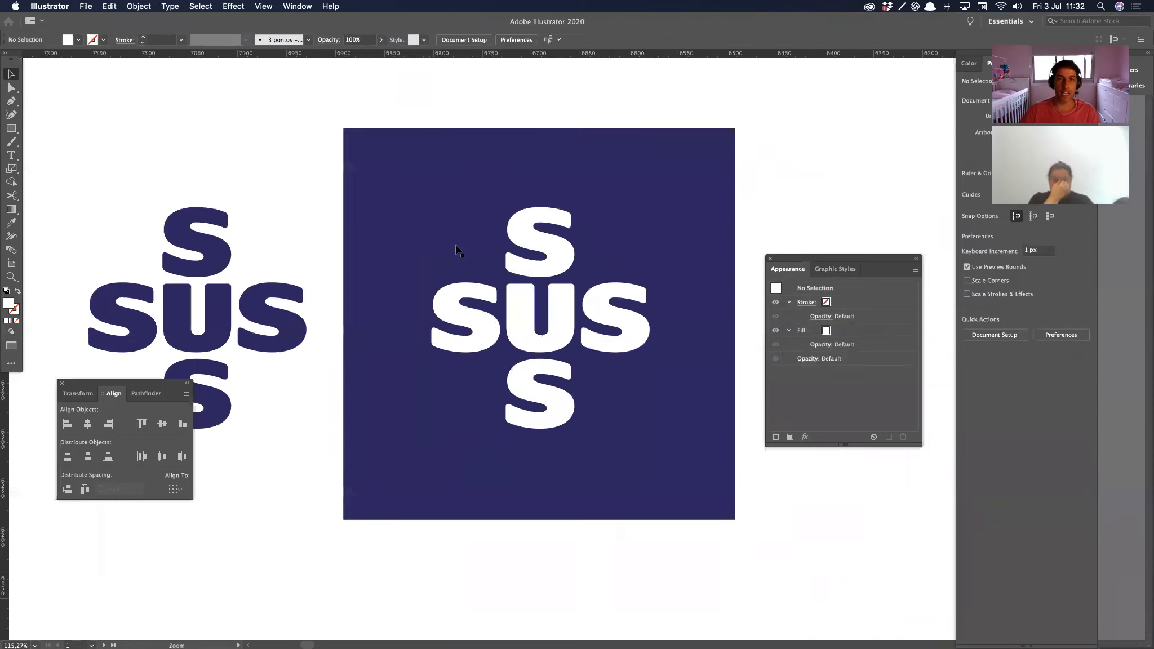
pyautogui.hscroll(-3, 458, 250)
pyautogui.moveTo(404, 196); pyautogui.dragTo(571, 451)
pyautogui.keyDown('shift'); pyautogui.click(589, 440); pyautogui.keyUp('shift')
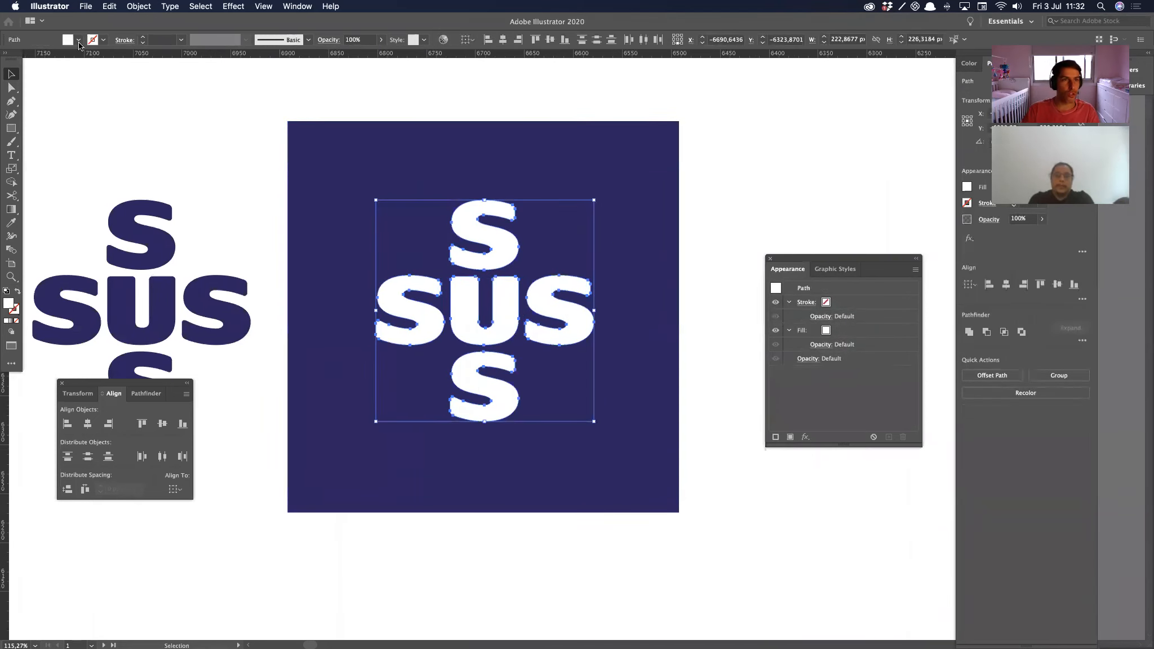
pyautogui.click(104, 40)
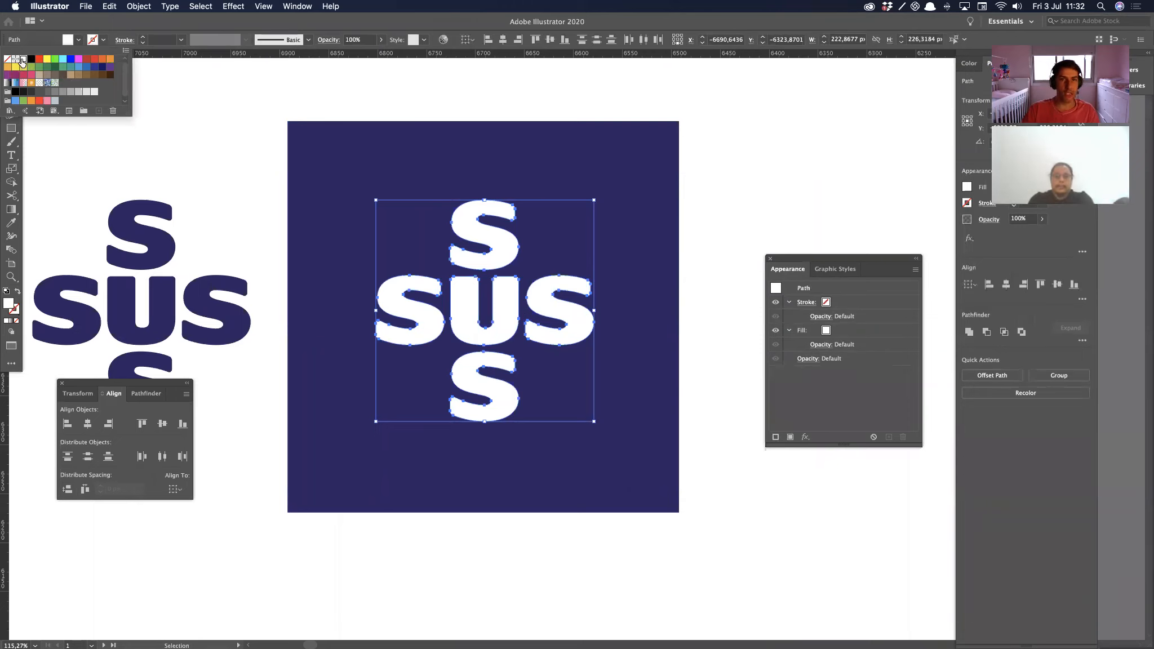
pyautogui.click(24, 59)
pyautogui.click(158, 29)
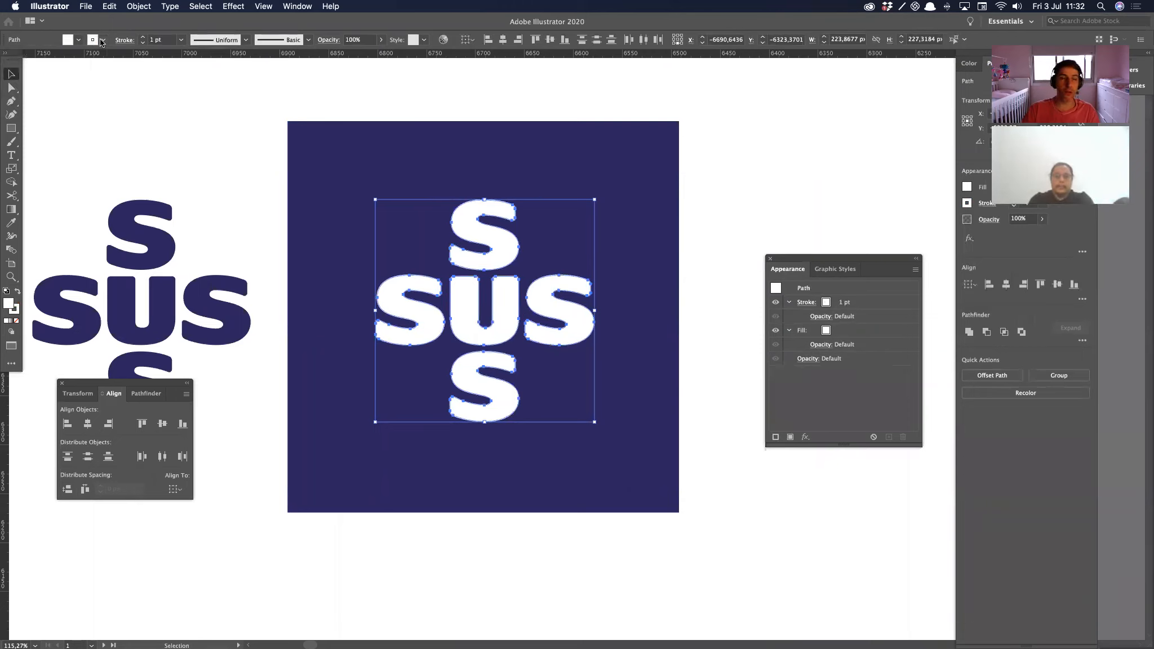
# Step: Restore the letters' white fill, colour their stroke with the square's dark blue at 2 pt, and deselect them
pyautogui.press('i')
pyautogui.click(358, 165)
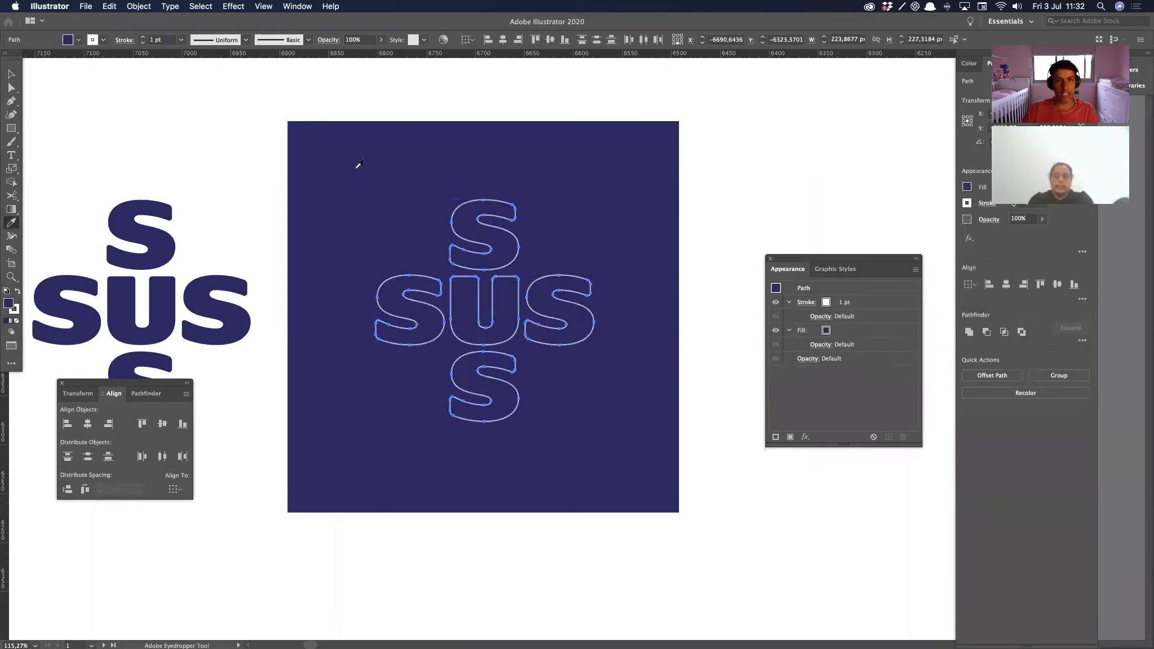
pyautogui.press('super+z')
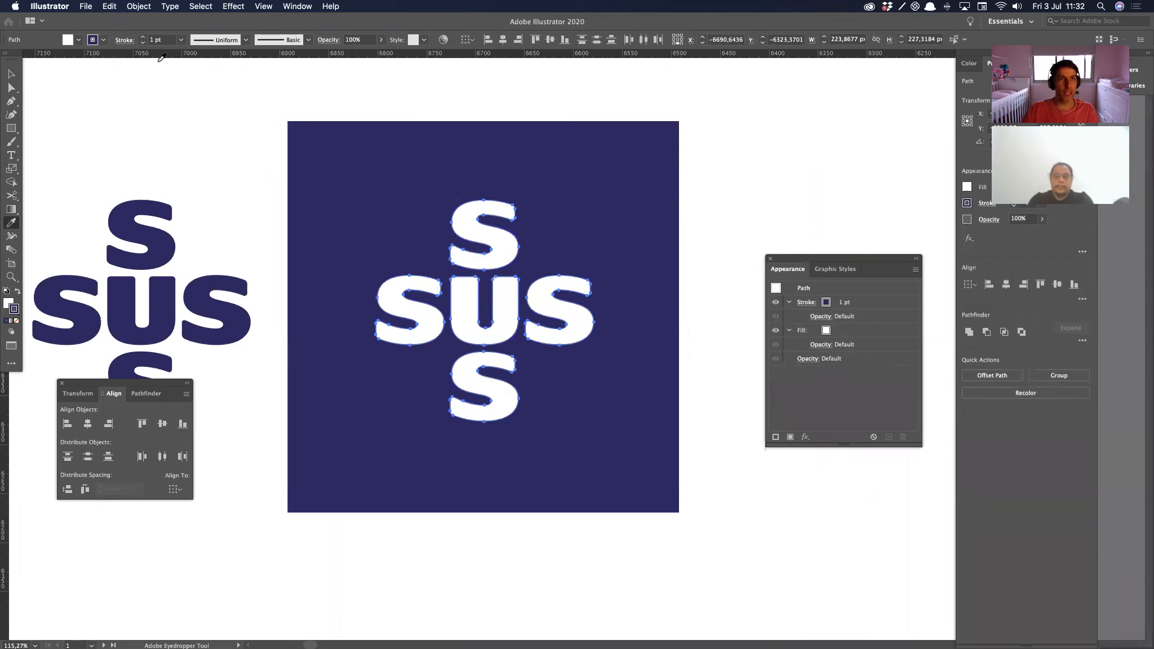
pyautogui.click(143, 37)
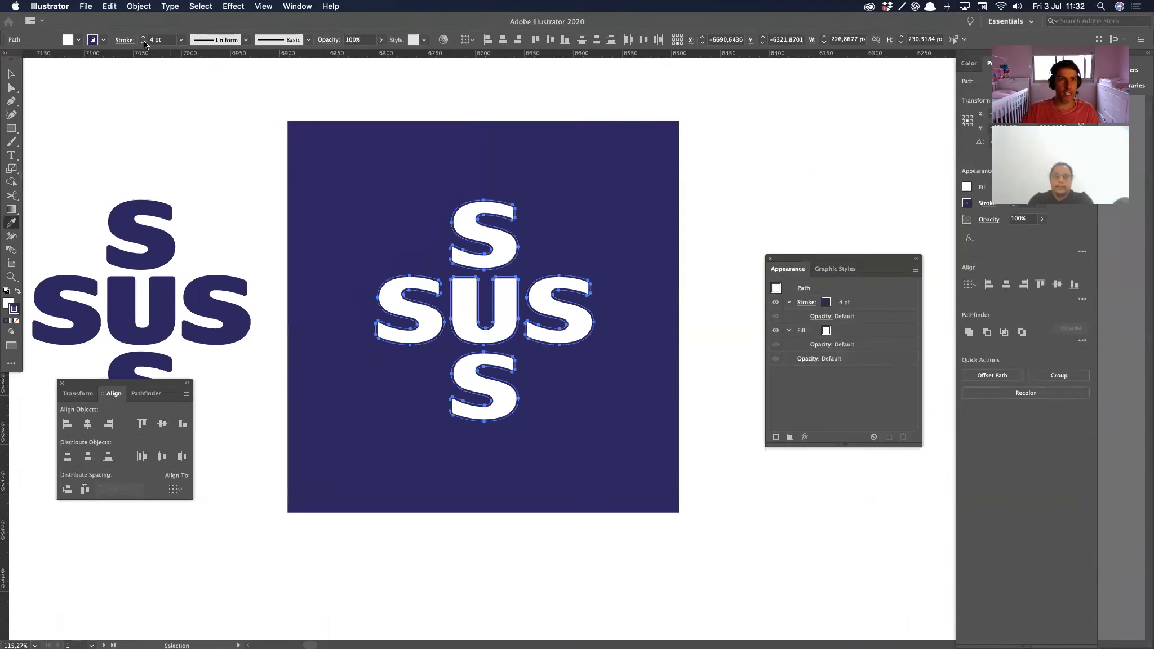
pyautogui.press('v')
pyautogui.click(226, 163)
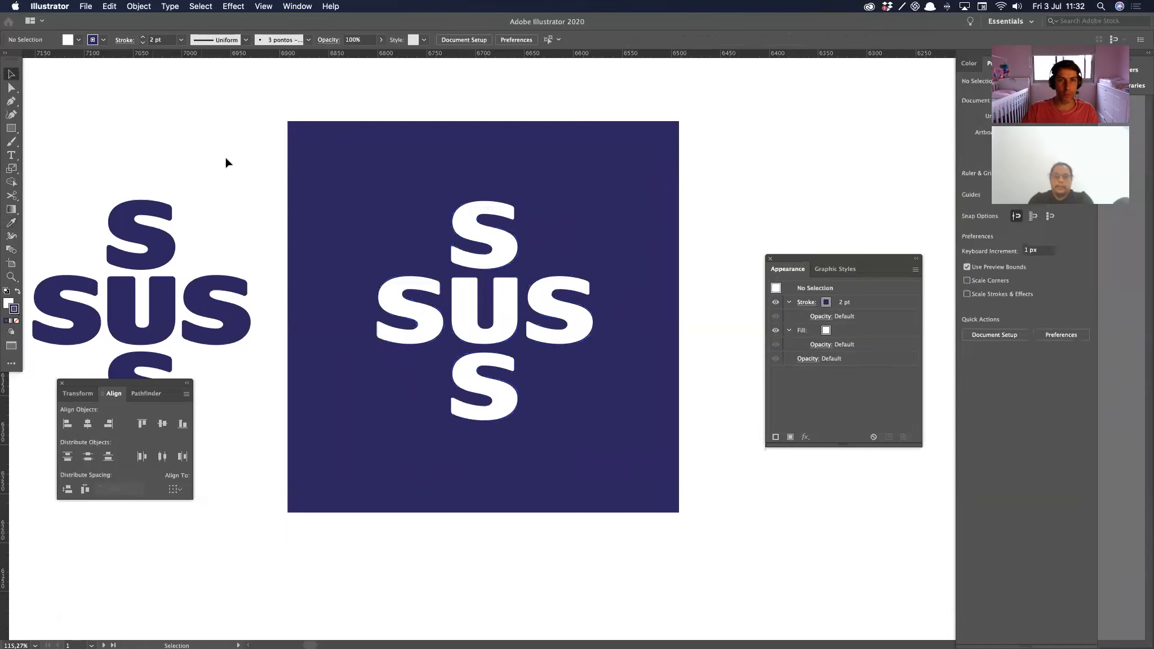
# Step: Compare the weight of the stroked white cross with the positive cross at different sizes
pyautogui.keyDown('alt'); pyautogui.keyDown('super'); pyautogui.click(568, 553); pyautogui.keyUp('super'); pyautogui.keyUp('alt')
pyautogui.keyDown('super'); pyautogui.click(533, 443); pyautogui.keyUp('super')
pyautogui.moveTo(533, 448); pyautogui.dragTo(439, 521)
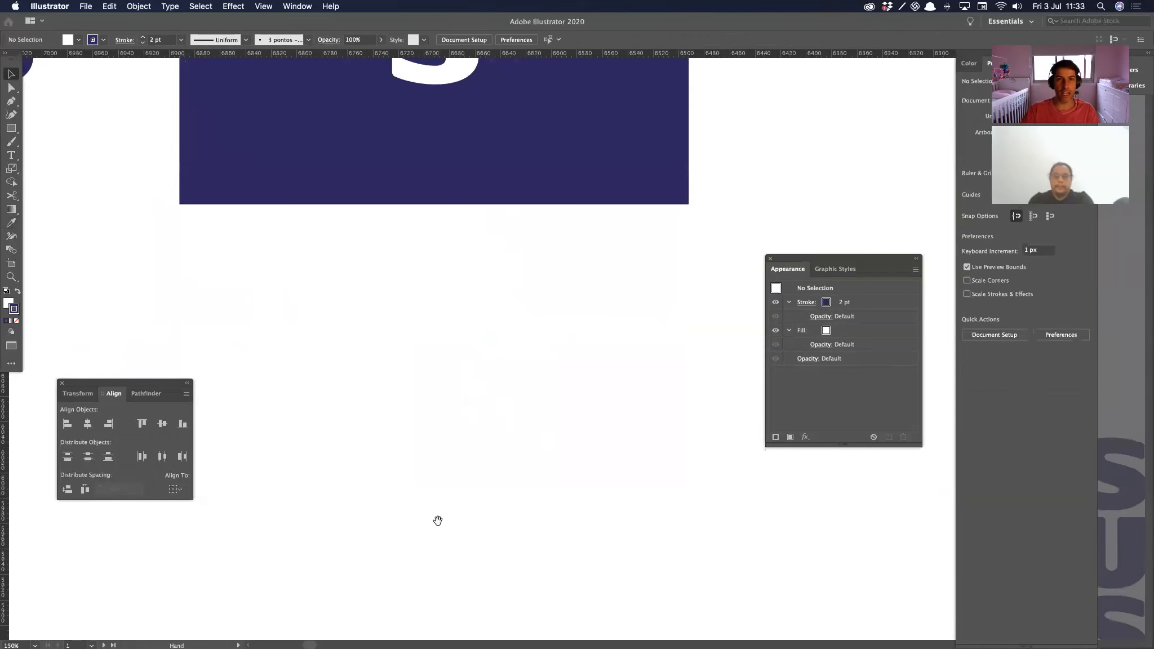
pyautogui.moveTo(456, 337); pyautogui.dragTo(678, 609)
pyautogui.keyDown('alt'); pyautogui.keyDown('super'); pyautogui.click(515, 466); pyautogui.keyUp('super'); pyautogui.keyUp('alt')
pyautogui.keyDown('alt'); pyautogui.keyDown('super'); pyautogui.click(509, 330); pyautogui.keyUp('super'); pyautogui.keyUp('alt')
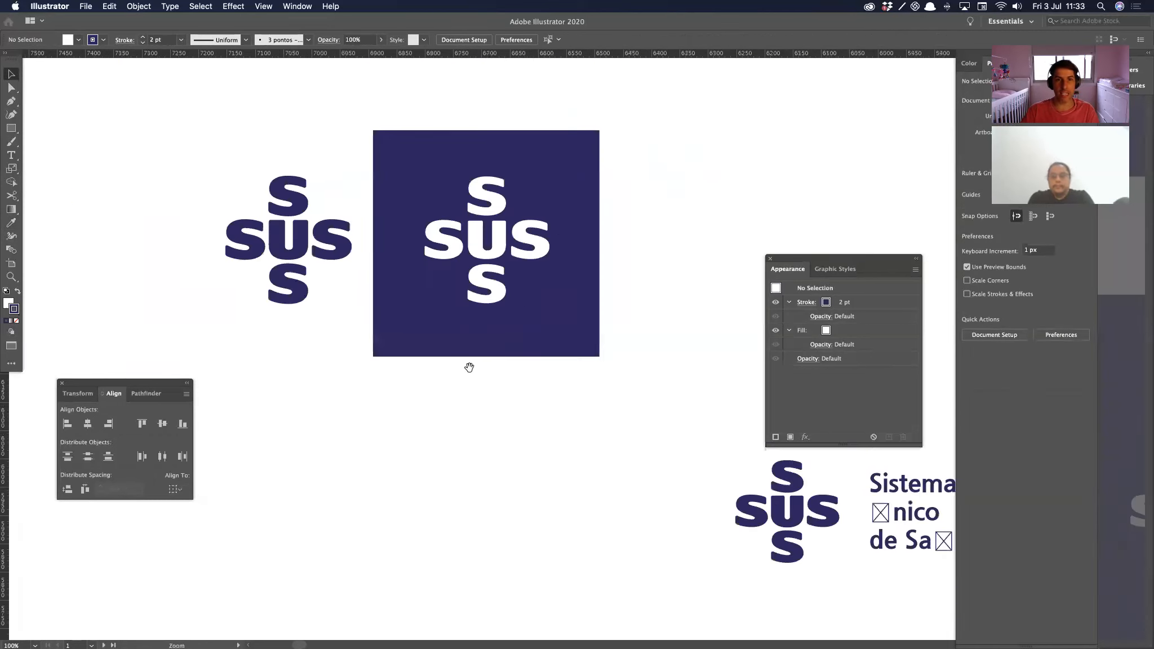
pyautogui.moveTo(503, 464); pyautogui.dragTo(526, 488)
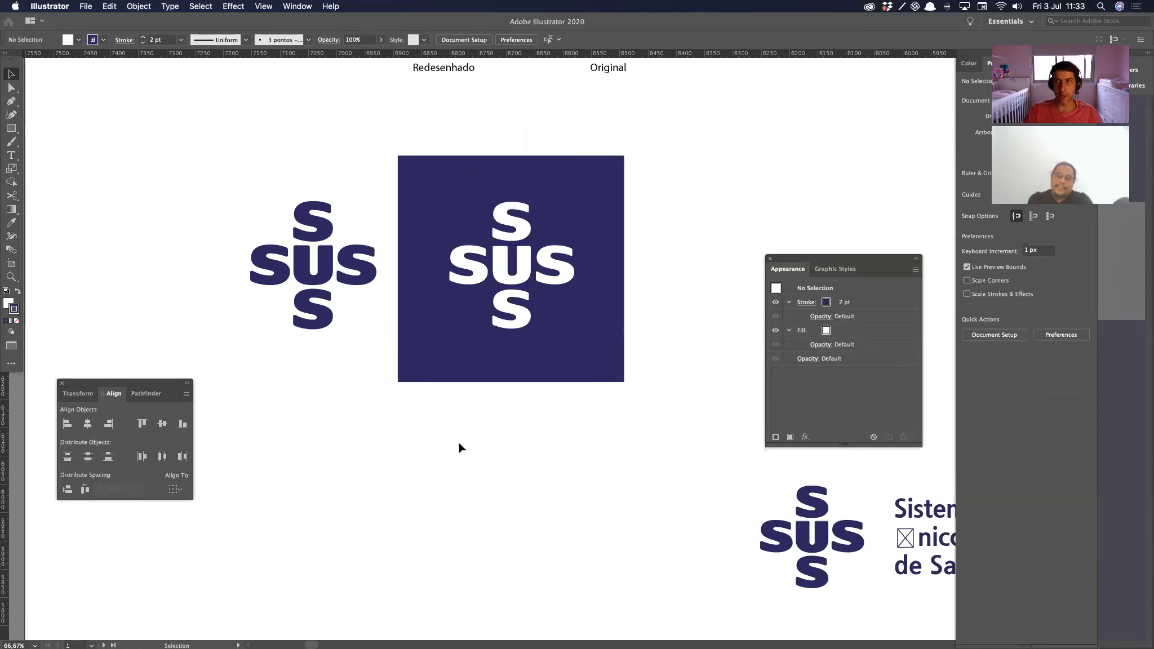
# Step: Select the five white cross letters, reduce their dark blue stroke to 1 pt, and deselect them
pyautogui.moveTo(454, 447); pyautogui.dragTo(507, 457)
pyautogui.moveTo(475, 384); pyautogui.dragTo(561, 204)
pyautogui.click(576, 202)
pyautogui.keyDown('shift'); pyautogui.click(580, 248); pyautogui.keyUp('shift')
pyautogui.keyDown('shift'); pyautogui.click(523, 245); pyautogui.keyUp('shift')
pyautogui.keyDown('shift'); pyautogui.click(636, 250); pyautogui.keyUp('shift')
pyautogui.keyDown('shift'); pyautogui.click(583, 307); pyautogui.keyUp('shift')
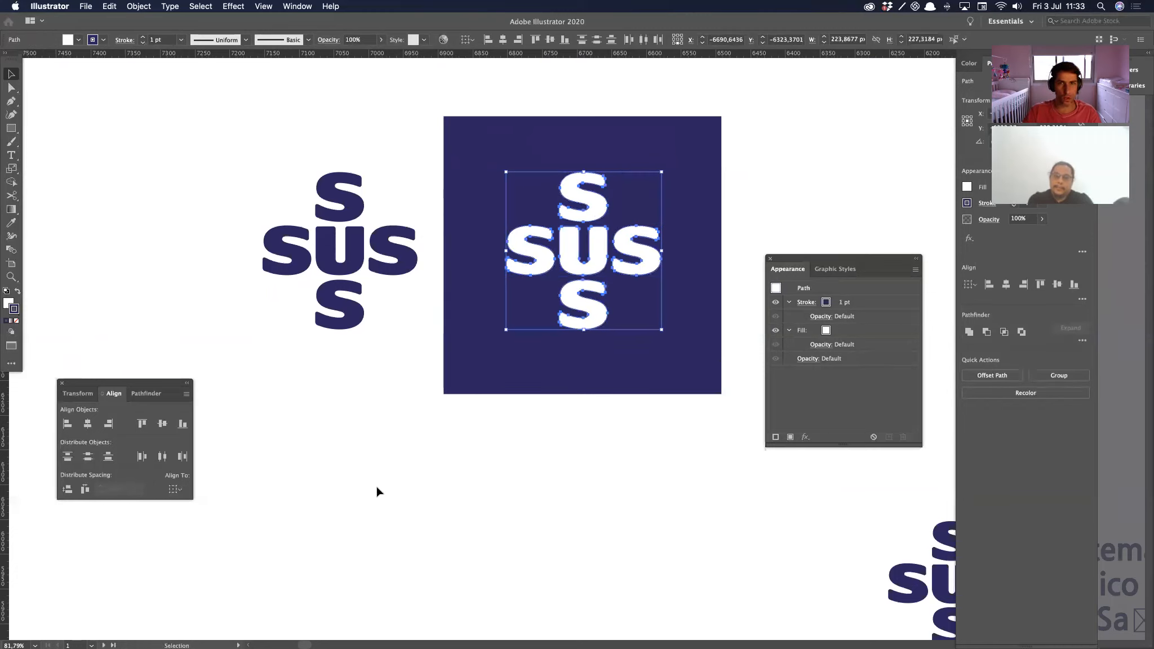
pyautogui.click(425, 505)
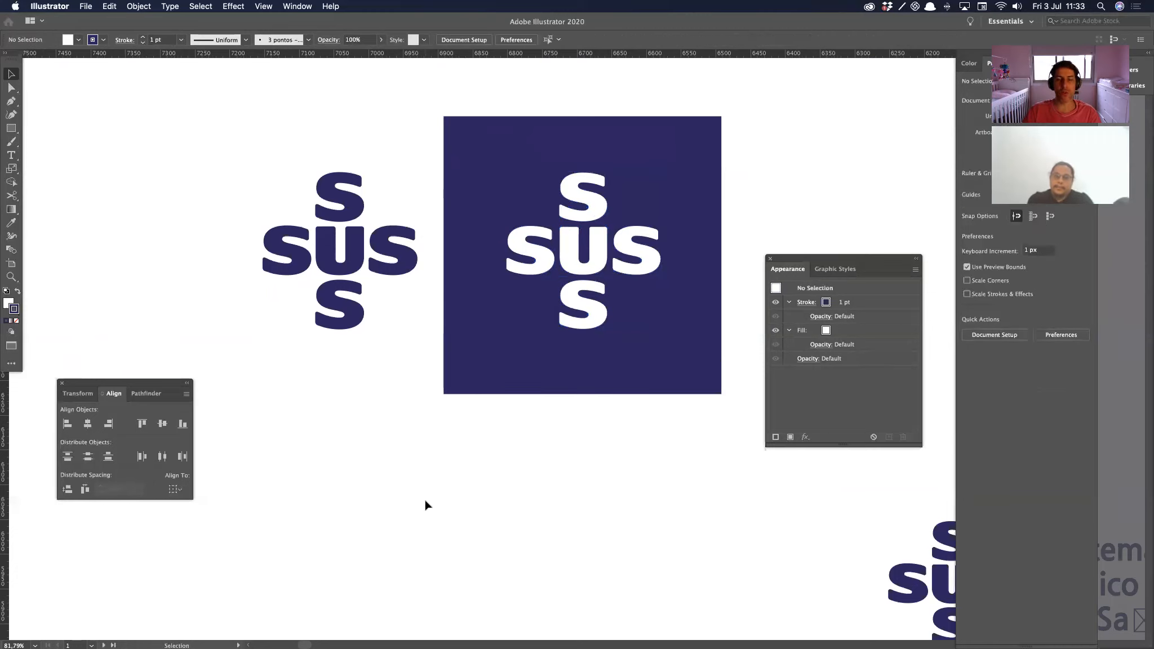
pyautogui.moveTo(510, 429); pyautogui.dragTo(523, 454)
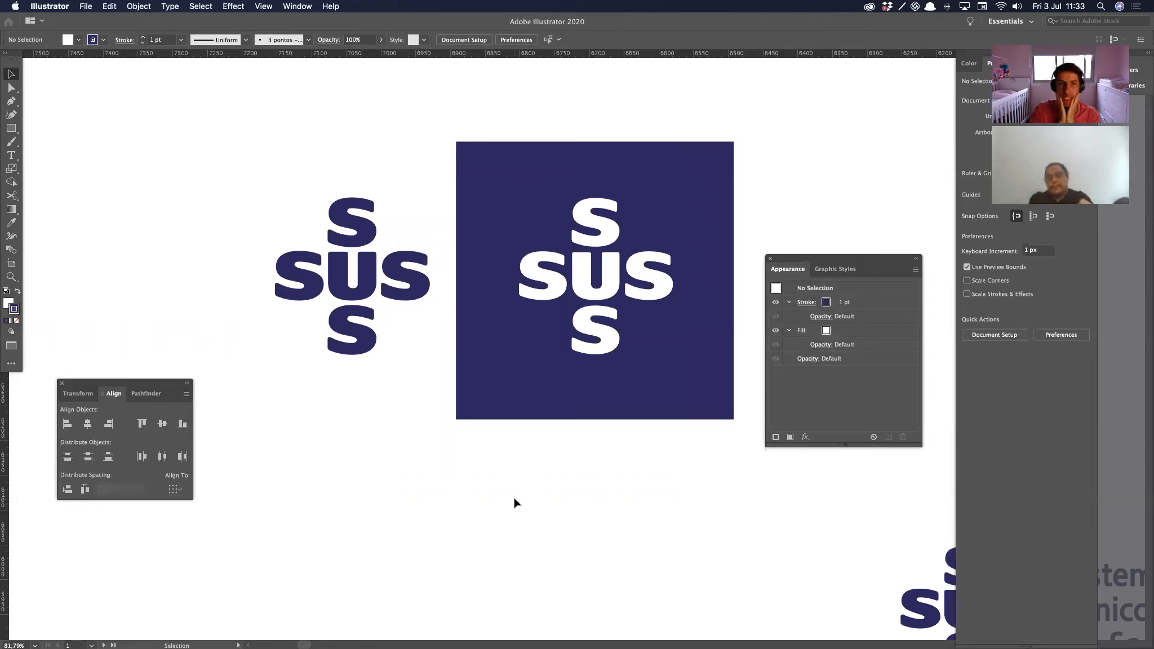
# Step: Open the symbol of the positive cross's top S for editing, and switch to Glyphs
pyautogui.doubleClick(346, 227)
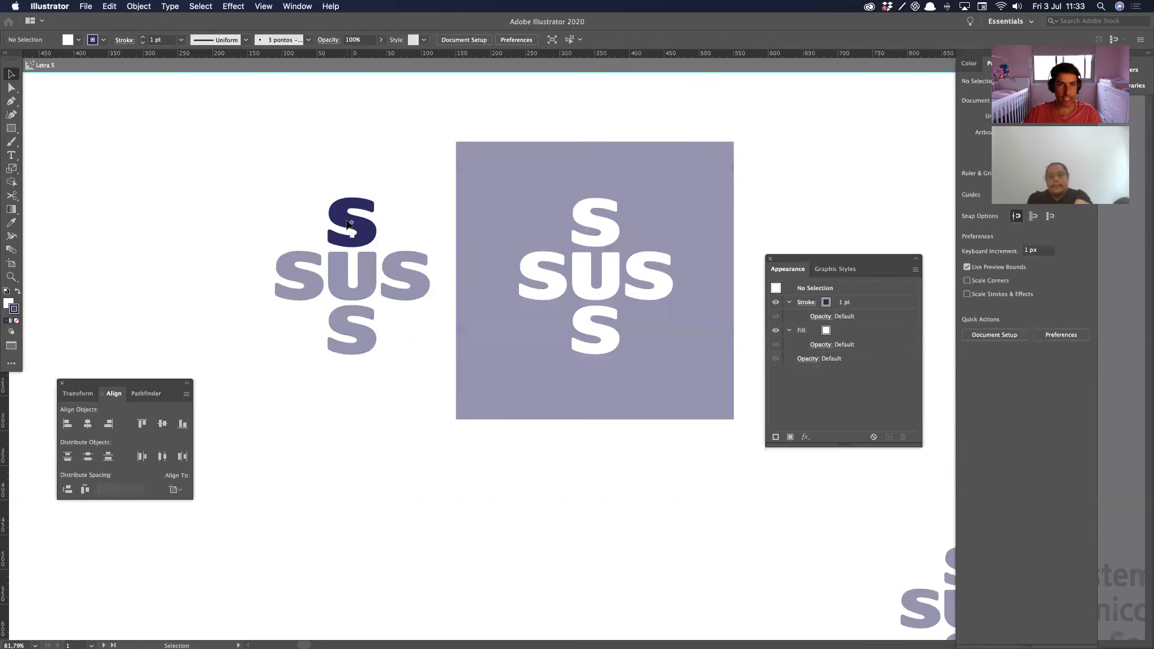
pyautogui.press('super+Tab')
pyautogui.press('super+Tab')
pyautogui.press('super+Tab')
pyautogui.press('super+Tab')
pyautogui.press('super+Tab')
pyautogui.press('super+Tab')
pyautogui.press('super+Tab')
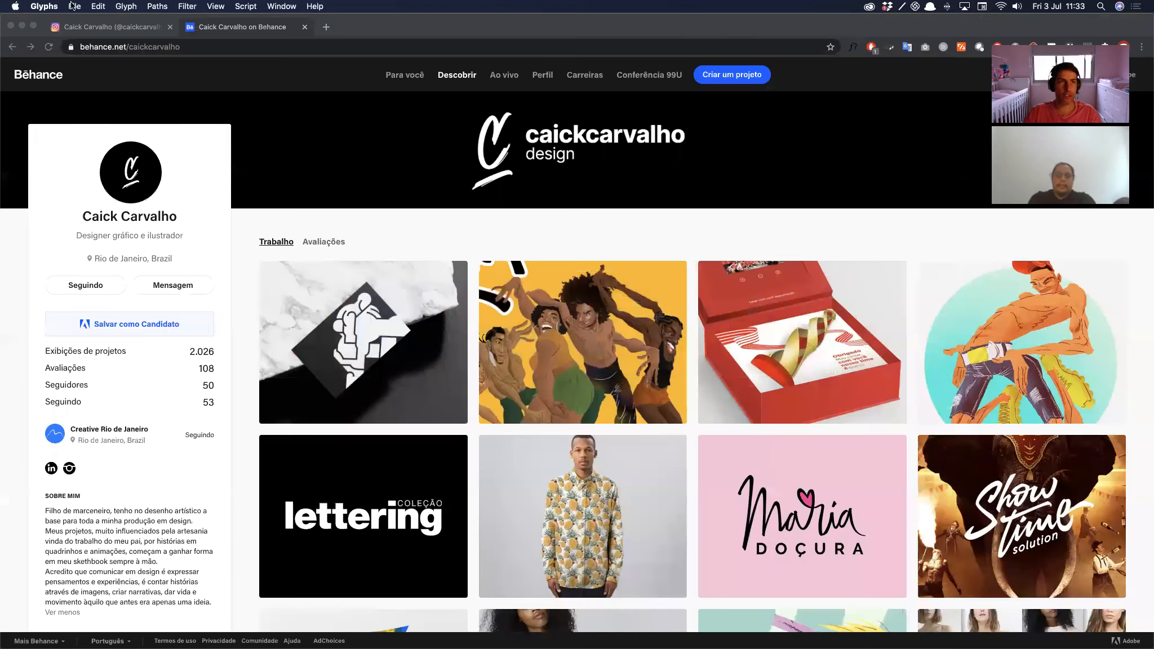
# Step: Create a new font and select its uppercase S glyph
pyautogui.click(74, 6)
pyautogui.click(88, 21)
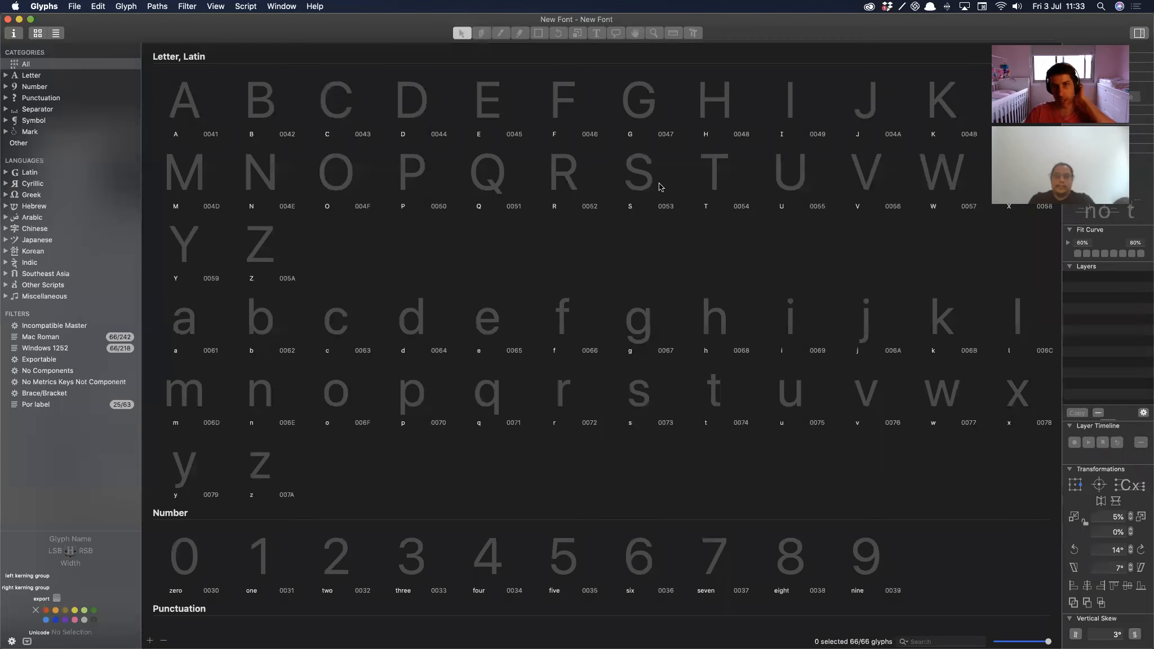
pyautogui.click(654, 183)
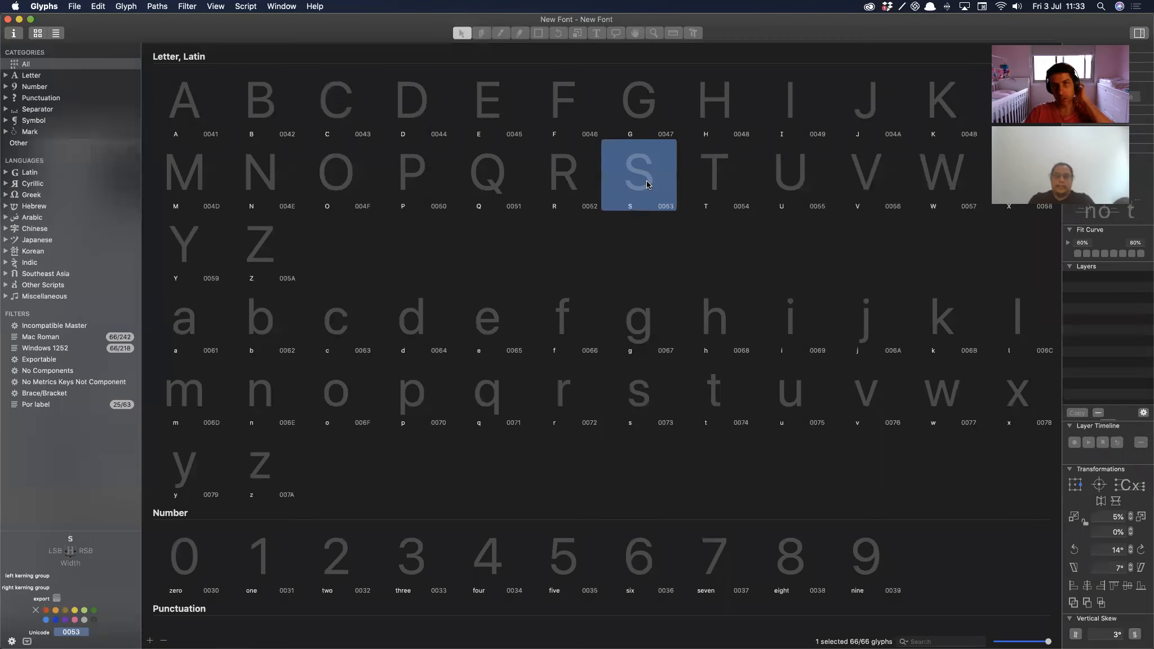
# Step: Open the S glyph for editing and paste the copied letter outline into it with corrected bounds
pyautogui.press('Return')
pyautogui.press('super+v')
pyautogui.click(644, 221)
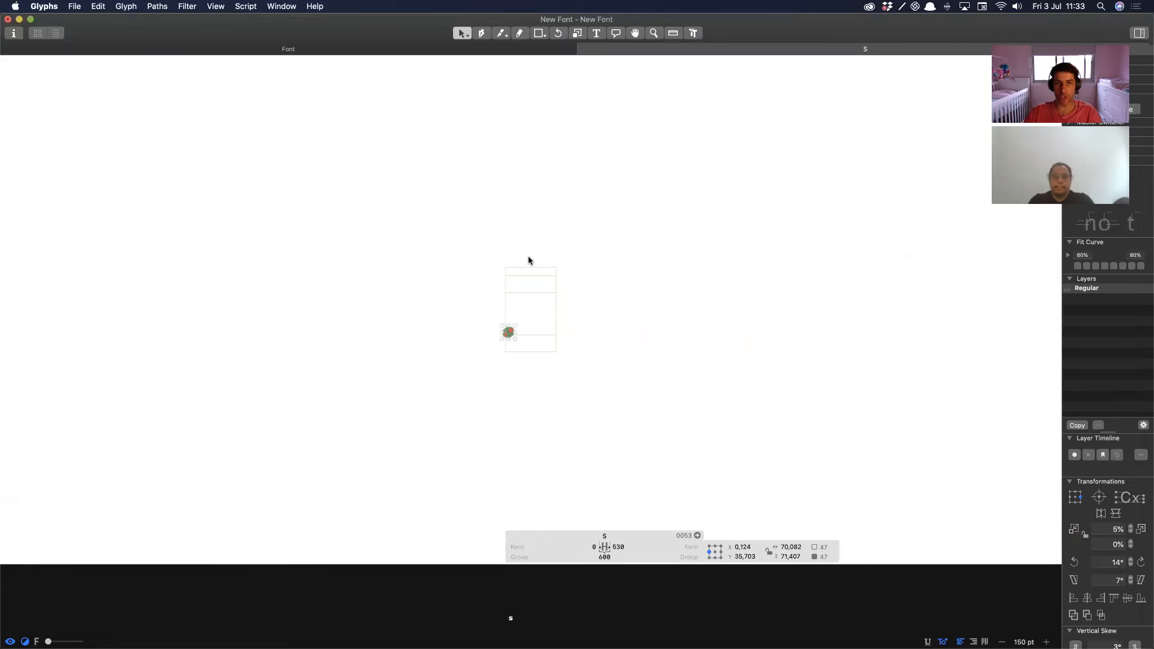
# Step: Delete the pasted outline from the S glyph and switch to Illustrator
pyautogui.press('super+Tab')
pyautogui.press('super+shift+Tab')
pyautogui.press('BackSpace')
pyautogui.press('super+Tab')
pyautogui.click(373, 436)
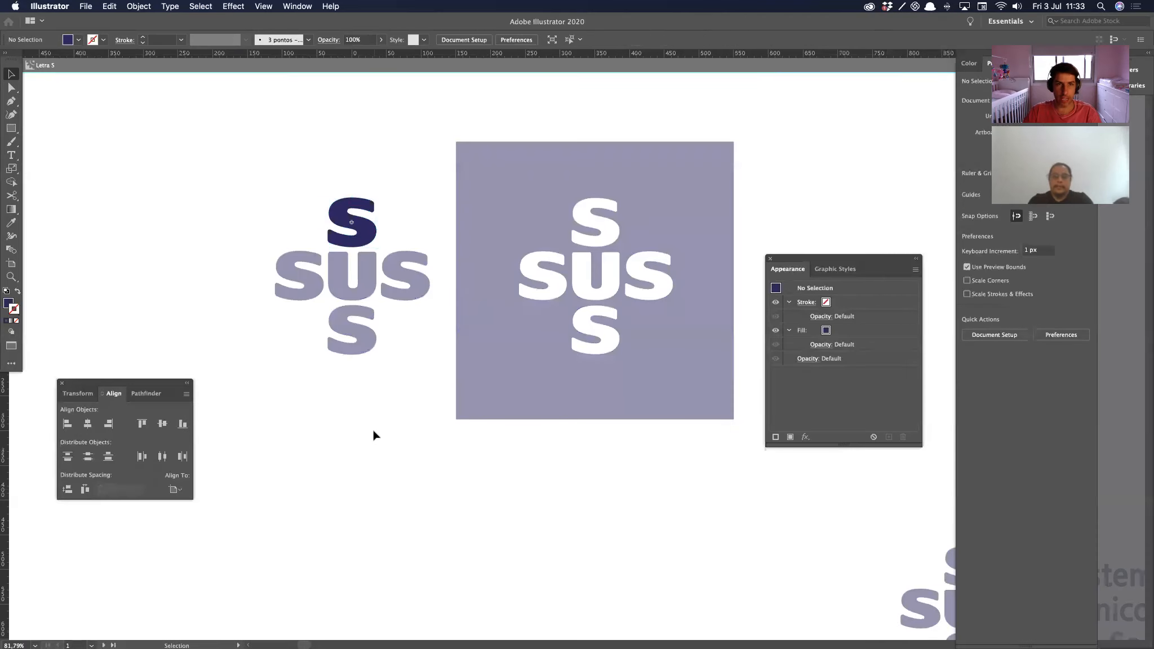
# Step: Copy the S path from inside the Letra S symbol, leave isolation and paste it below the blue logo
pyautogui.doubleClick(373, 436)
pyautogui.doubleClick(361, 229)
pyautogui.click(361, 229)
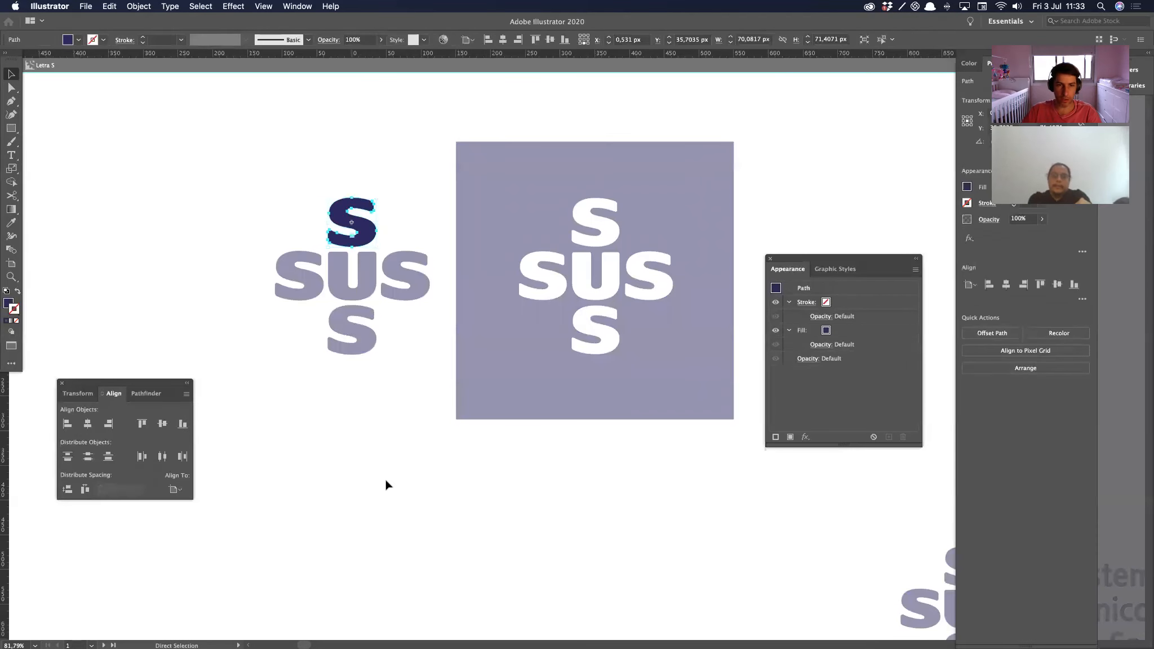
pyautogui.press('super+c')
pyautogui.doubleClick(386, 482)
pyautogui.moveTo(346, 502); pyautogui.dragTo(488, 418)
pyautogui.press('super+v')
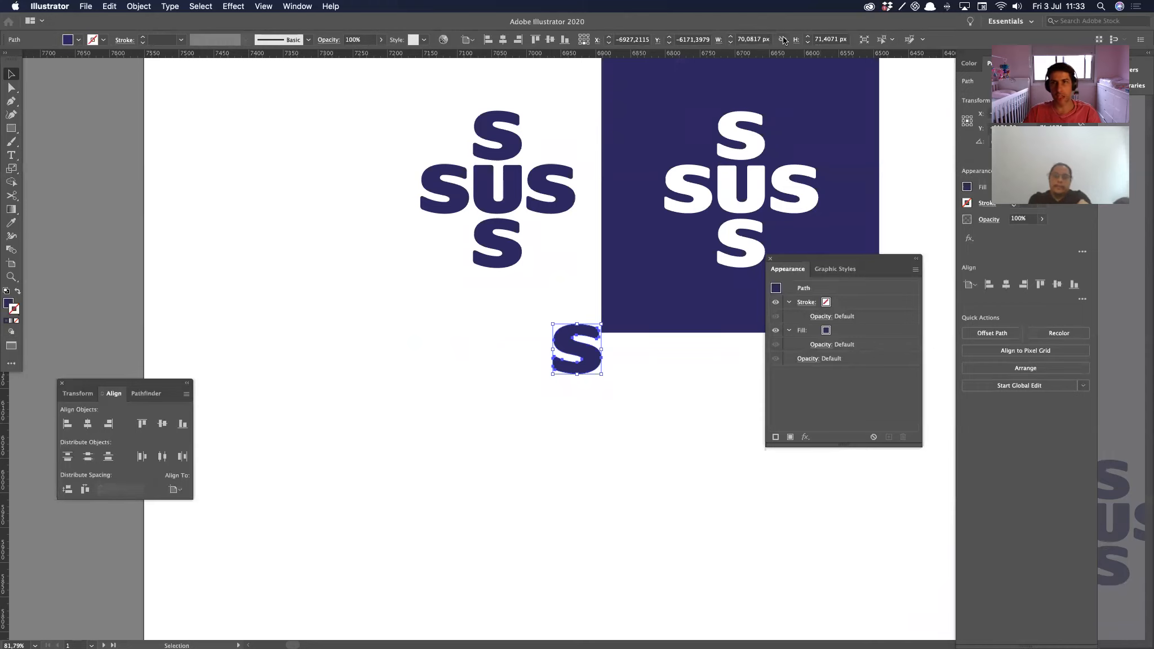
# Step: Place a copy of the logo's U beside the pasted S and move both letters to the empty area below the logo
pyautogui.click(488, 197)
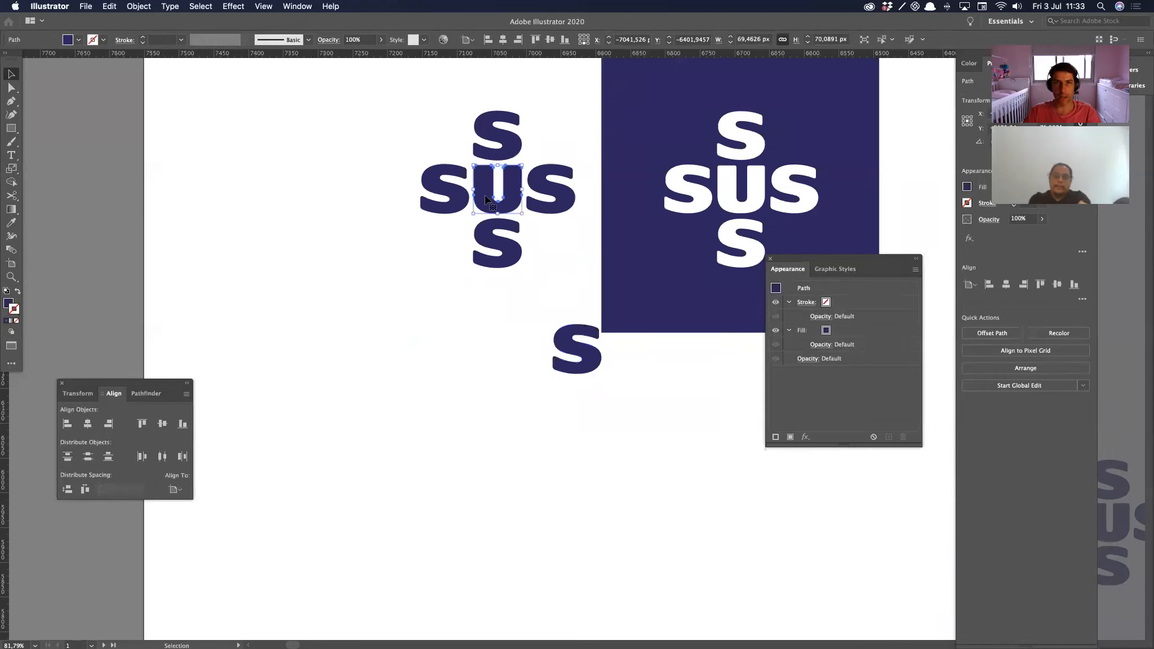
pyautogui.press('a')
pyautogui.moveTo(497, 215); pyautogui.dragTo(630, 348)
pyautogui.press('v')
pyautogui.keyDown('shift'); pyautogui.click(571, 350); pyautogui.keyUp('shift')
pyautogui.moveTo(564, 361); pyautogui.dragTo(428, 411)
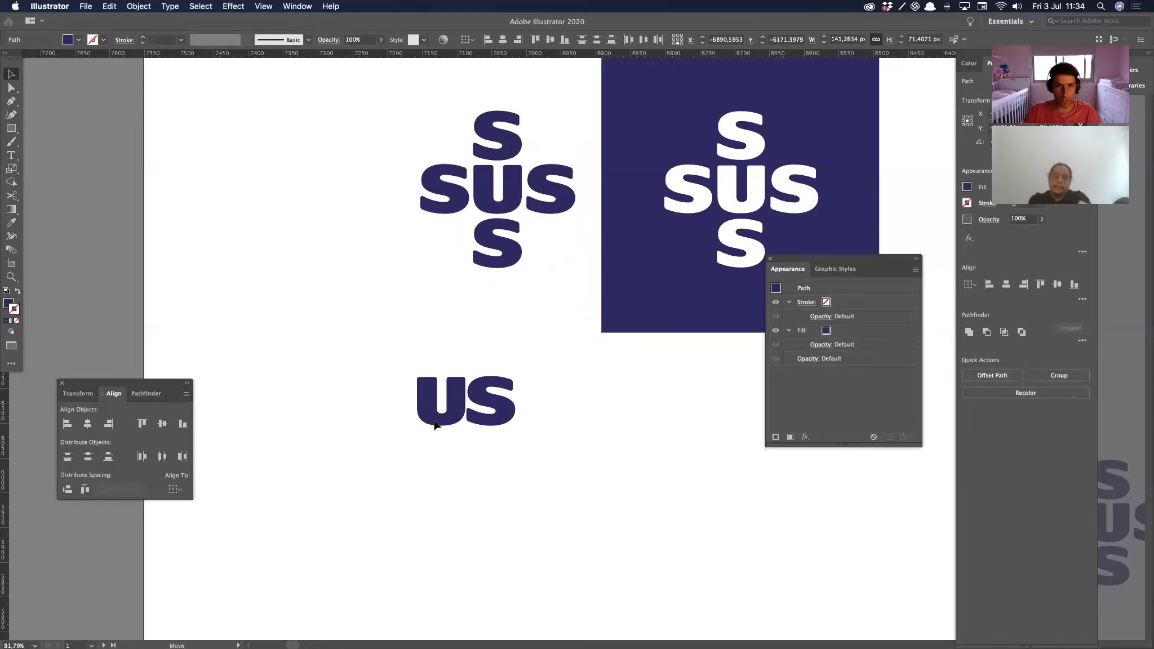
# Step: Shift the S slightly away from the U and scale both letters proportionally to a height of 700 px
pyautogui.click(533, 422)
pyautogui.moveTo(504, 399); pyautogui.dragTo(509, 398)
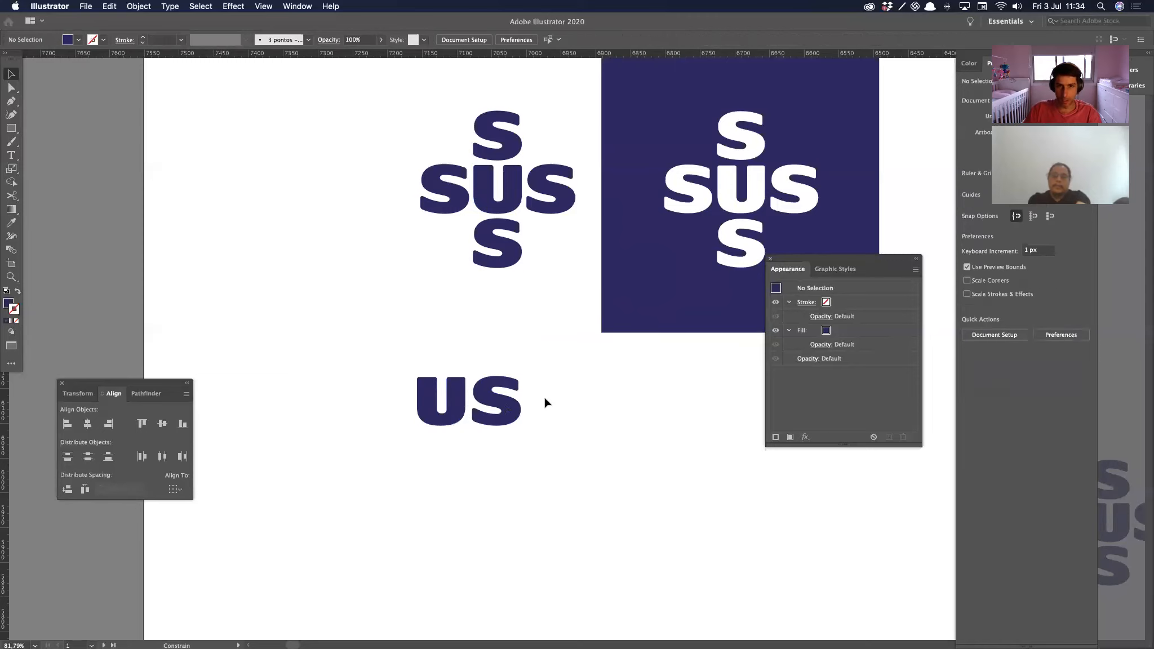
pyautogui.keyDown('shift'); pyautogui.click(450, 378); pyautogui.keyUp('shift')
pyautogui.click(922, 40)
pyautogui.write('700')
pyautogui.press('Return')
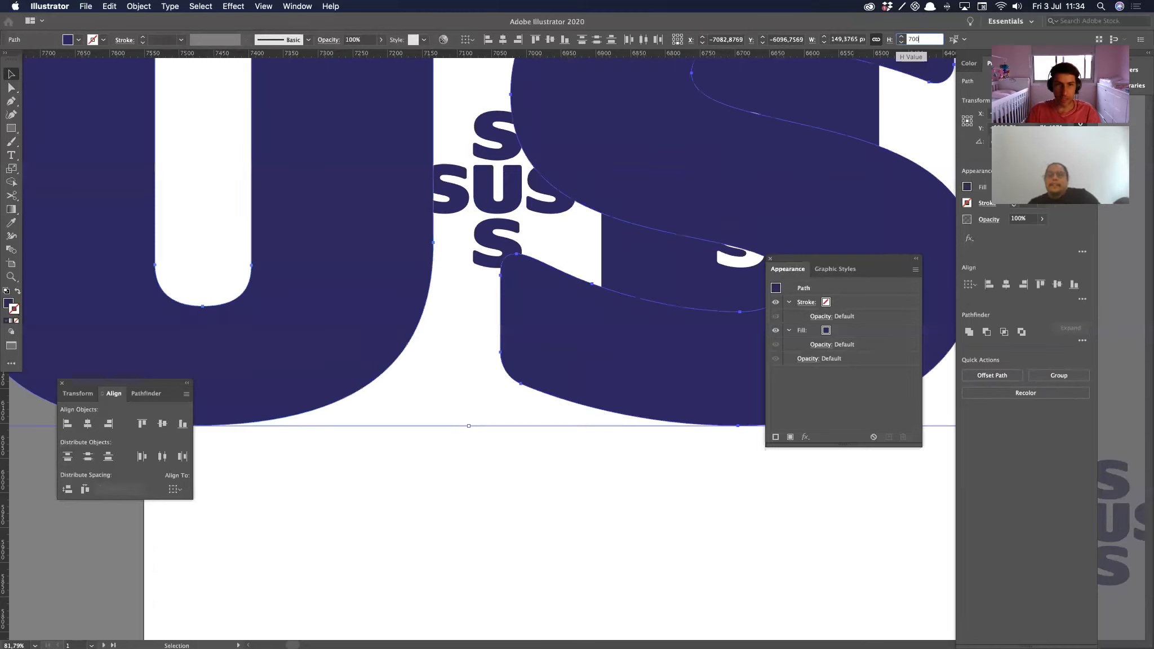
# Step: Transfer the enlarged U and S outlines from Illustrator into the S glyph in Glyphs with corrected bounds
pyautogui.moveTo(576, 334); pyautogui.dragTo(709, 509)
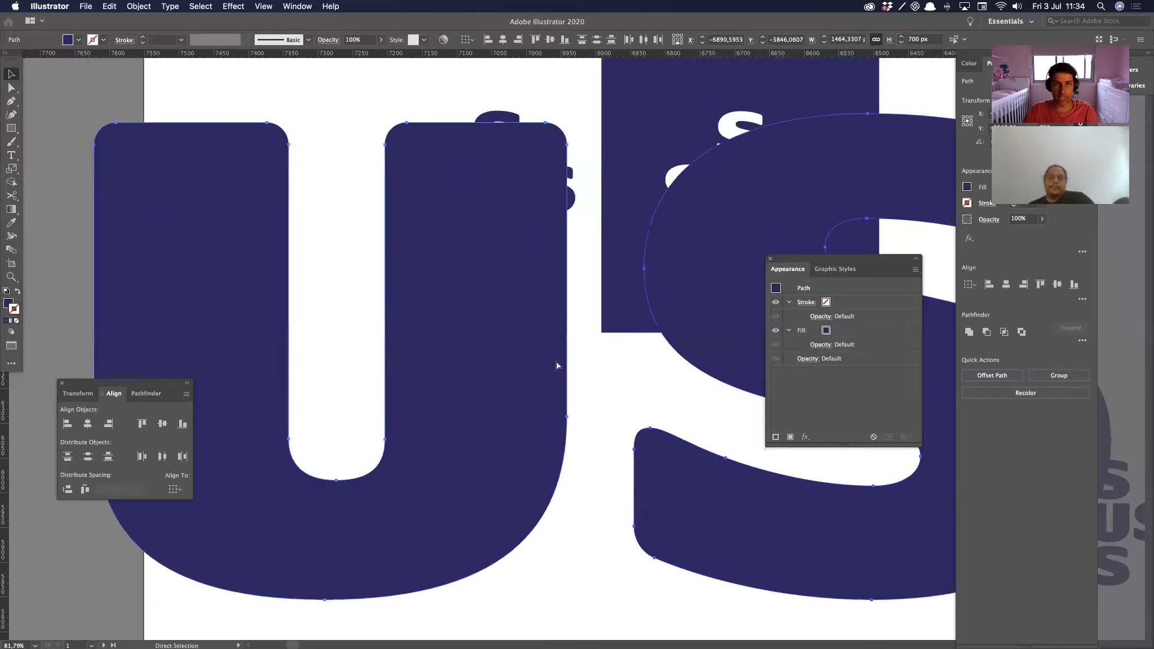
pyautogui.press('Delete')
pyautogui.press('super+Tab')
pyautogui.press('super+v')
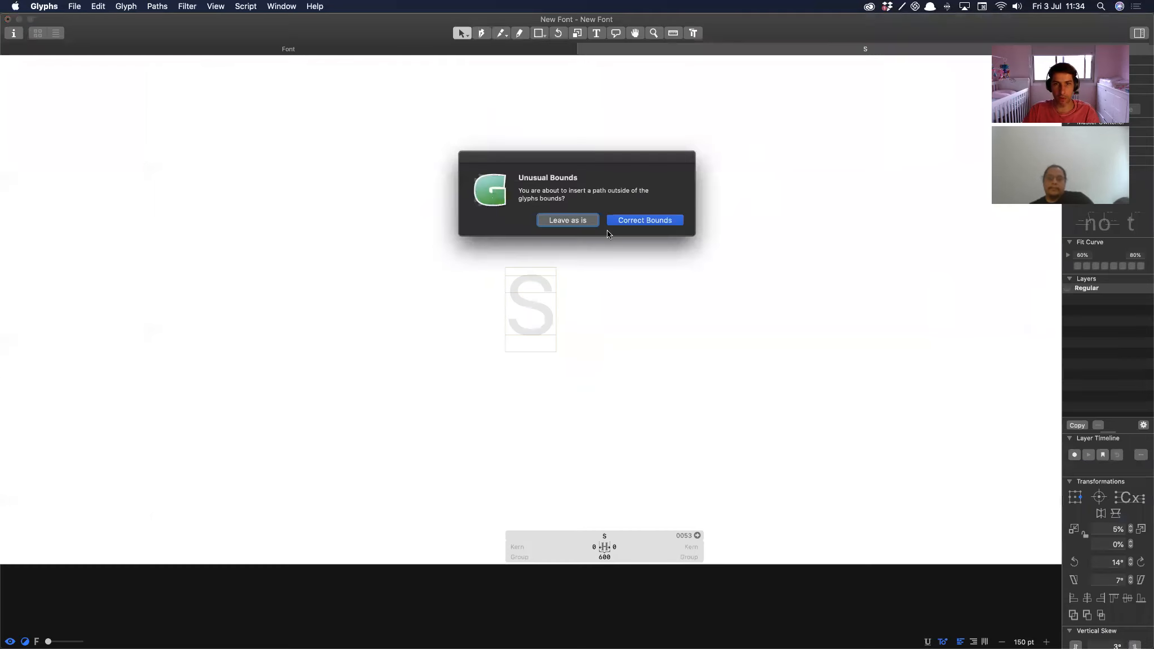
pyautogui.click(644, 220)
# Step: Delete the S outline from the S glyph, keeping only the U outline
pyautogui.moveTo(570, 248); pyautogui.dragTo(691, 389)
pyautogui.moveTo(678, 256); pyautogui.dragTo(567, 361)
pyautogui.press('BackSpace')
# Step: Widen the S glyph's sidebearings to 30 and 39 for a total width of 750
pyautogui.press('t')
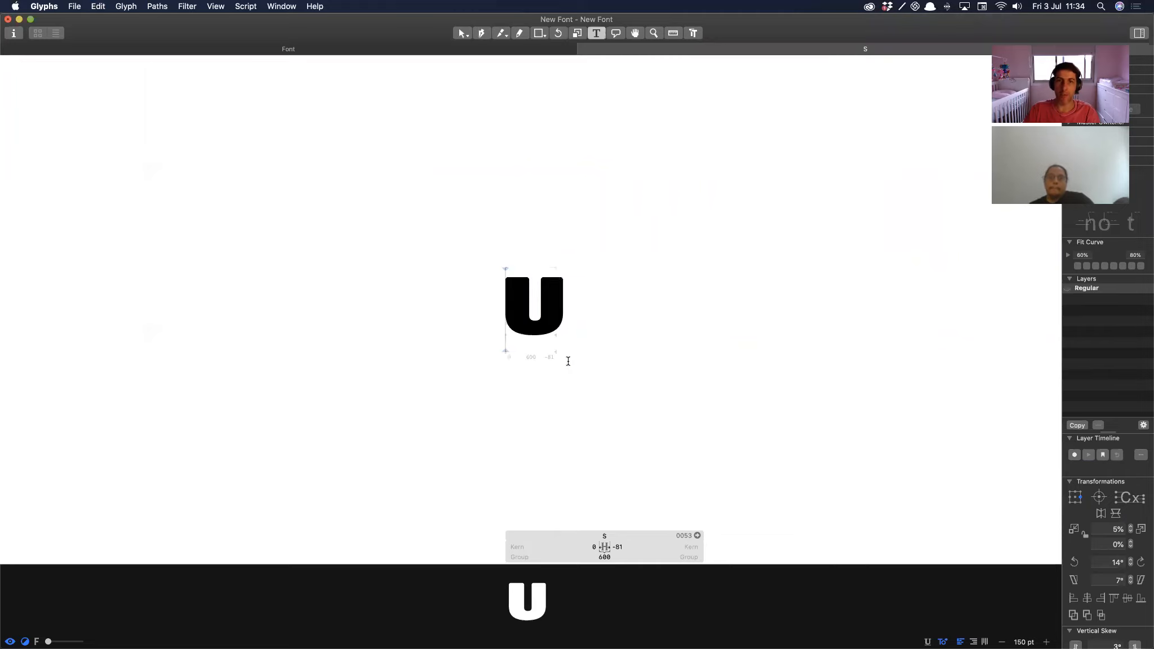
pyautogui.hotkey('ctrl', 'alt', 'shift', 'Right')
pyautogui.hotkey('ctrl', 'alt', 'shift', 'Right')
pyautogui.hotkey('ctrl', 'alt', 'shift', 'Right')
pyautogui.hotkey('ctrl', 'alt', 'shift', 'Right')
pyautogui.hotkey('ctrl', 'alt', 'shift', 'Right')
pyautogui.hotkey('ctrl', 'alt', 'shift', 'Right')
pyautogui.hotkey('ctrl', 'alt', 'shift', 'Right')
pyautogui.hotkey('ctrl', 'alt', 'shift', 'Right')
pyautogui.hotkey('ctrl', 'alt', 'shift', 'Right')
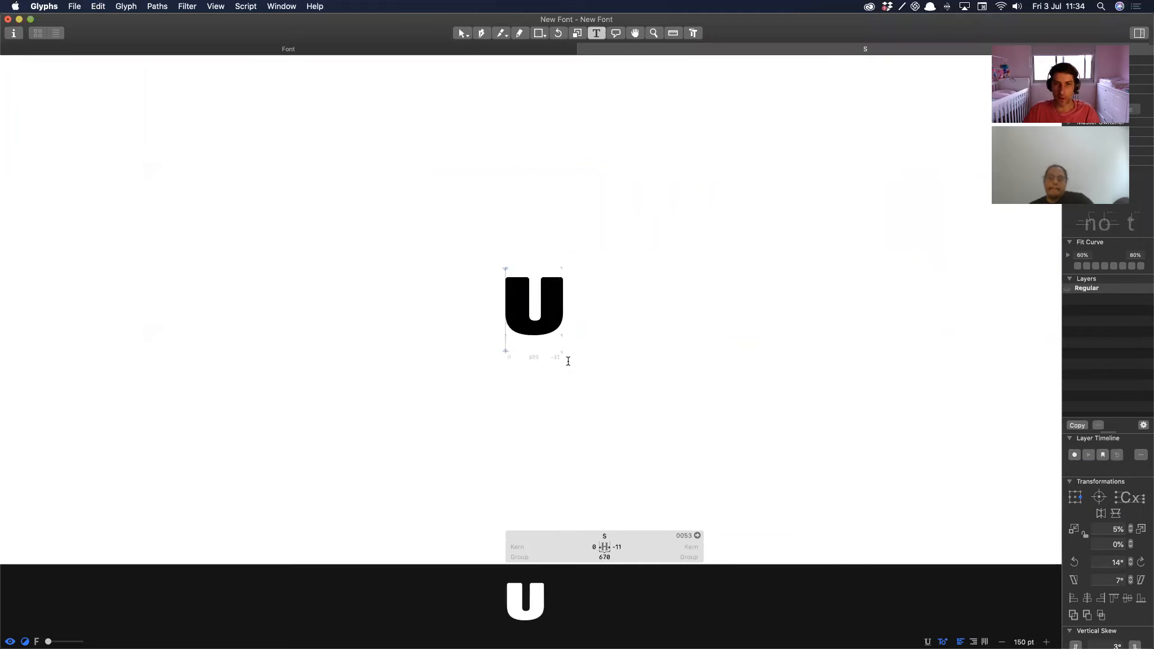
pyautogui.hotkey('ctrl', 'shift', 'Right')
pyautogui.hotkey('ctrl', 'shift', 'Right')
pyautogui.hotkey('ctrl', 'shift', 'Right')
pyautogui.press('Escape')
# Step: Extend the edit text with a second S and a U so it reads SSU
pyautogui.write('t')
pyautogui.write('S')
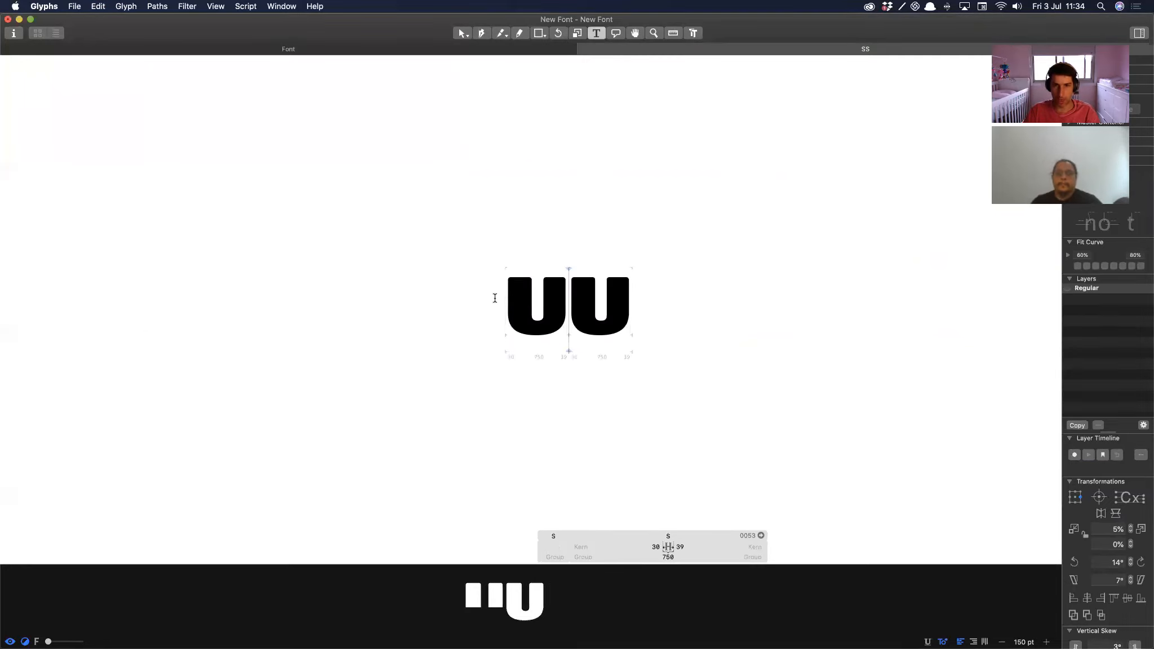
pyautogui.press('Left')
pyautogui.press('Escape')
pyautogui.moveTo(464, 255); pyautogui.dragTo(690, 387)
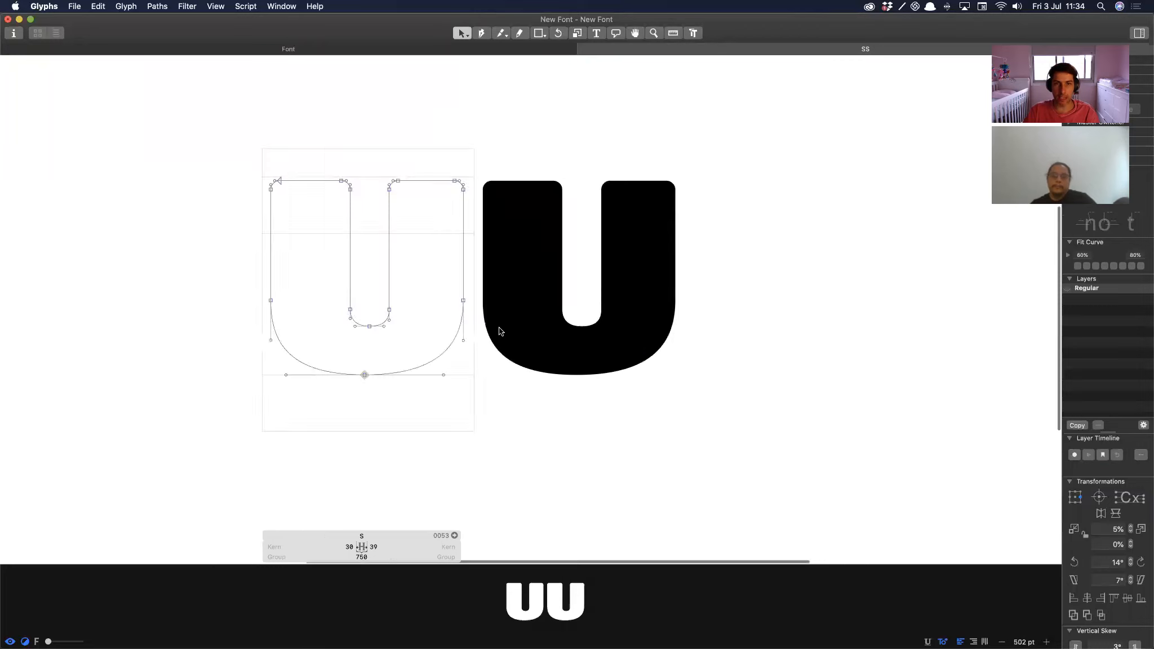
pyautogui.doubleClick(502, 331)
pyautogui.write('t')
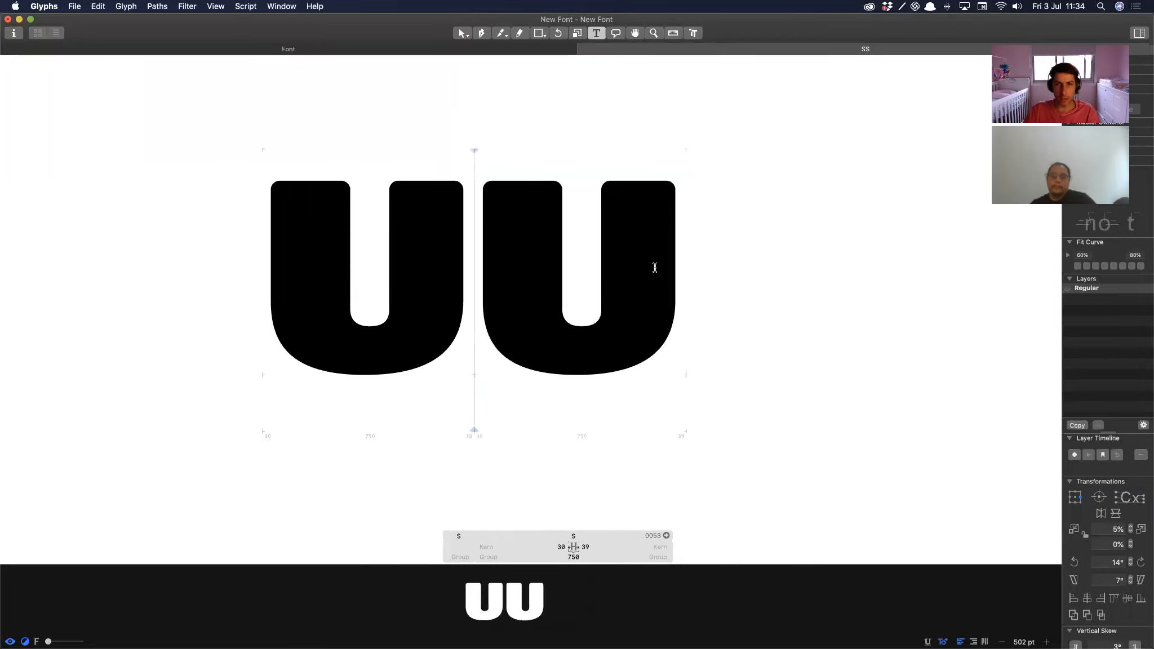
pyautogui.write('U')
pyautogui.press('Escape')
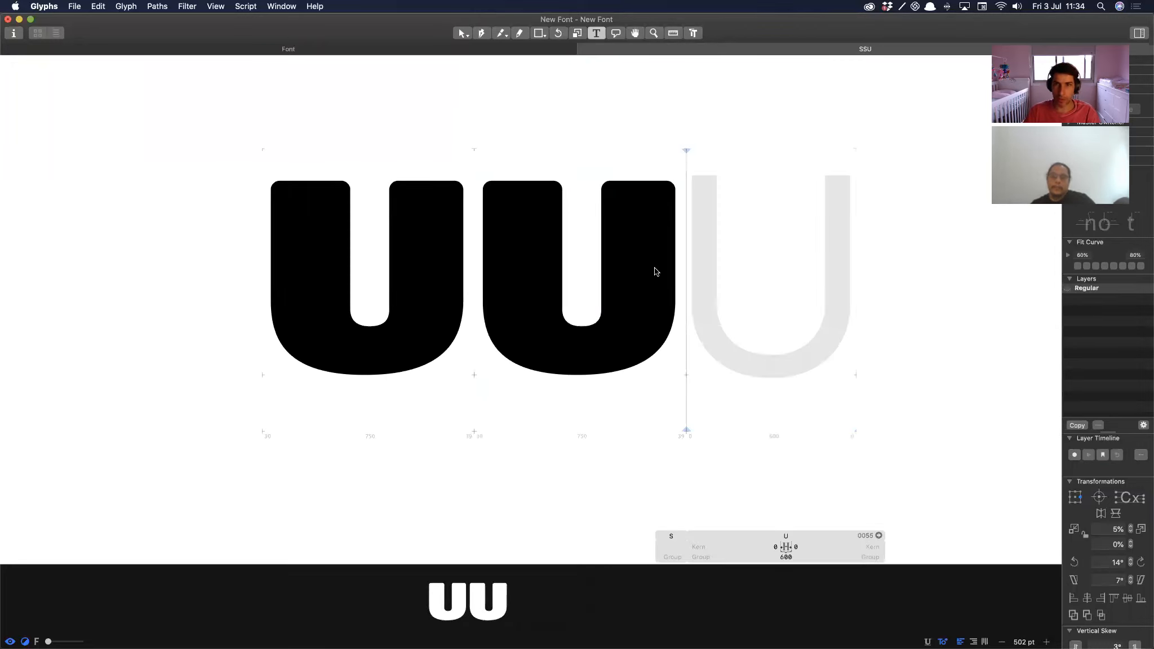
# Step: Open the middle S glyph for editing and undo the deletion of its S outline
pyautogui.doubleClick(623, 283)
pyautogui.press('super+z')
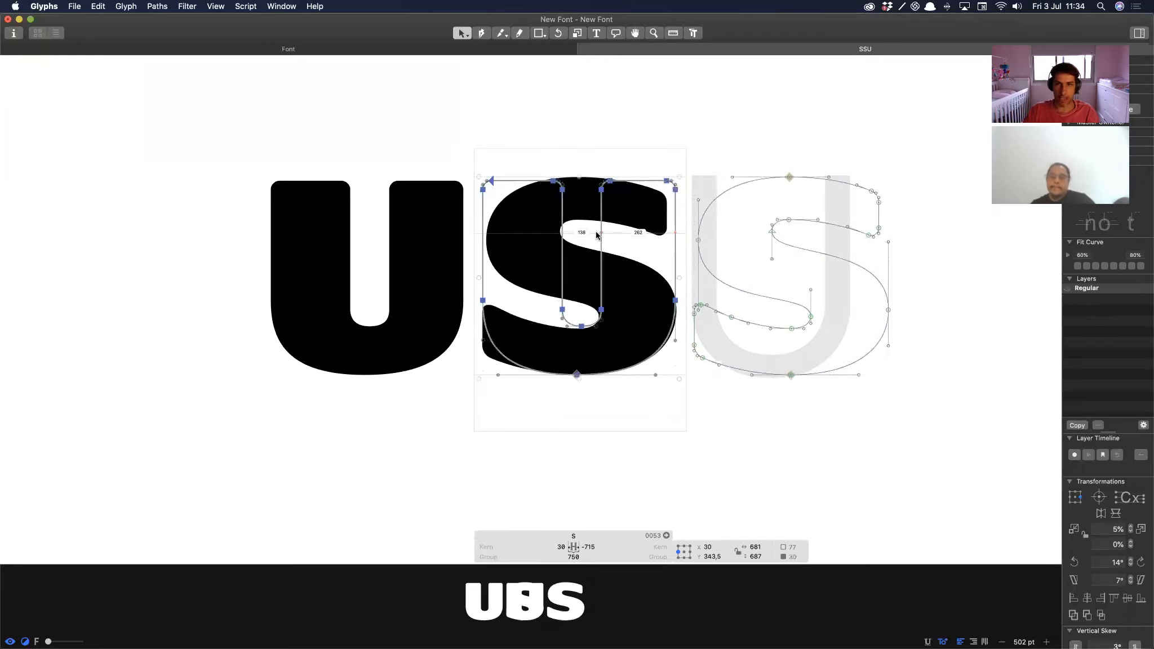
pyautogui.click(683, 243)
pyautogui.doubleClick(702, 263)
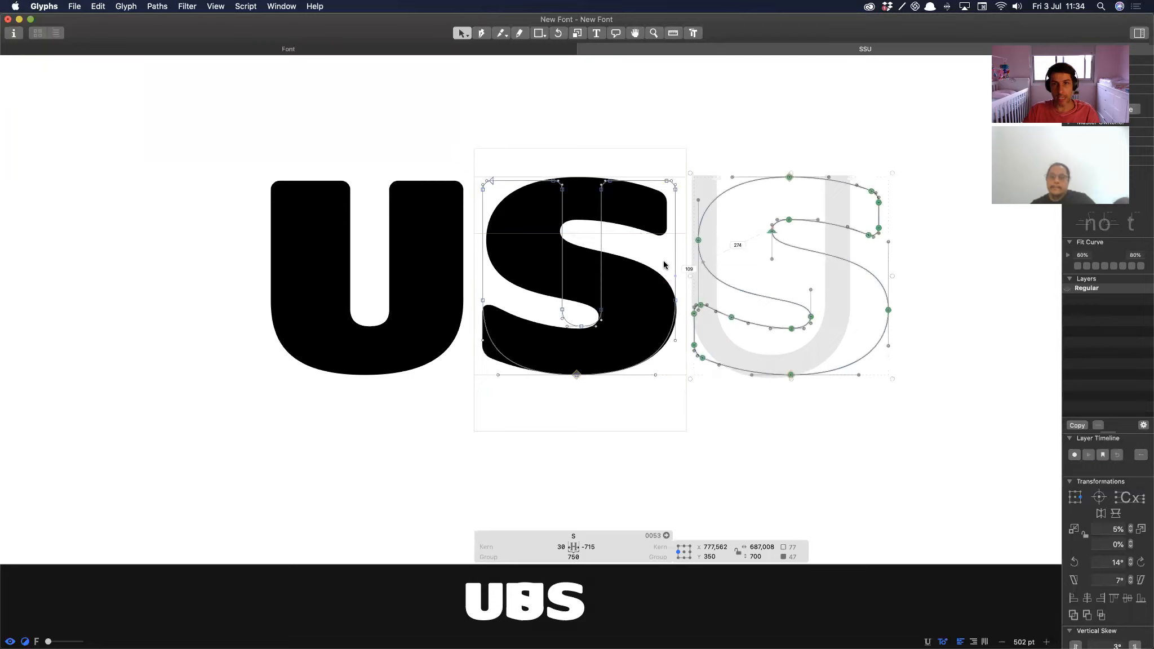
# Step: Cut the U outline from the S glyph and move the S outline into the glyph's bounds with a left sidebearing of 33
pyautogui.click(585, 254)
pyautogui.doubleClick(599, 254)
pyautogui.press('Delete')
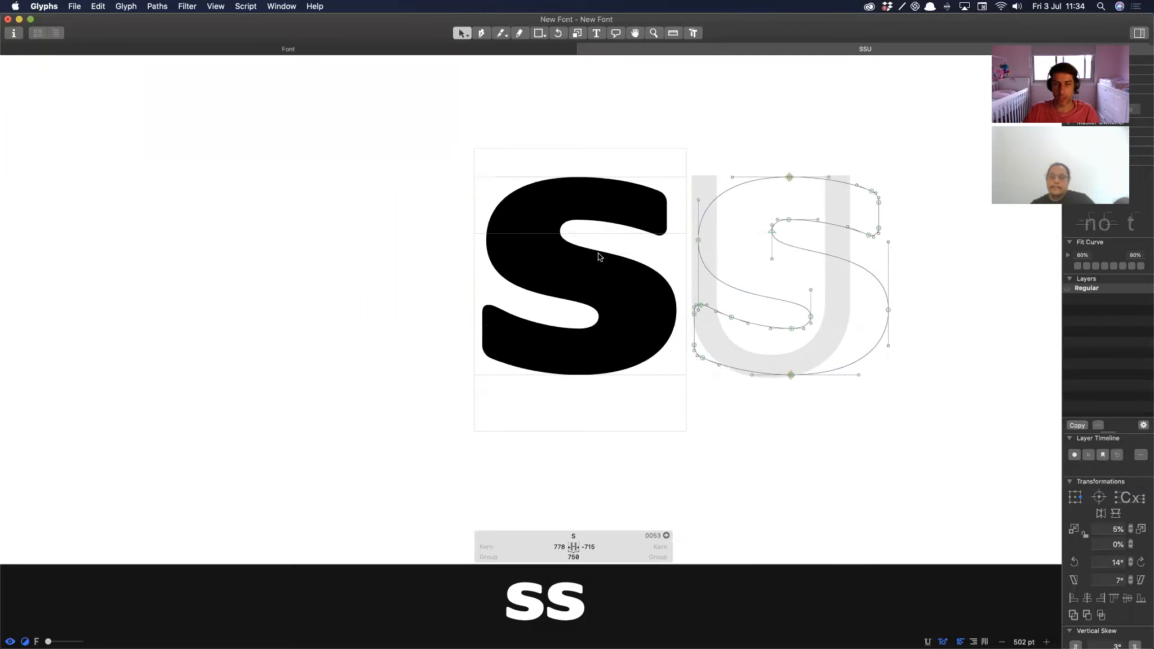
pyautogui.doubleClick(705, 265)
pyautogui.moveTo(706, 266); pyautogui.dragTo(500, 266)
# Step: Paste the U outline into the U glyph and set its sidebearings to 30 and 9 for a width of 720
pyautogui.doubleClick(737, 273)
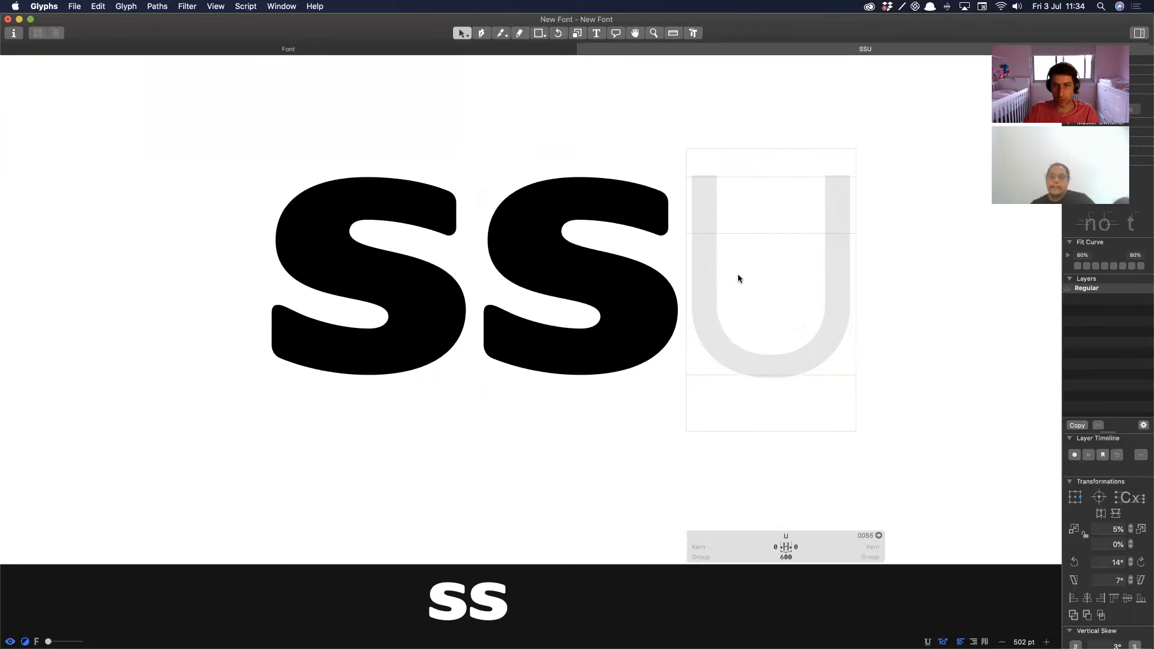
pyautogui.doubleClick(738, 274)
pyautogui.press('t')
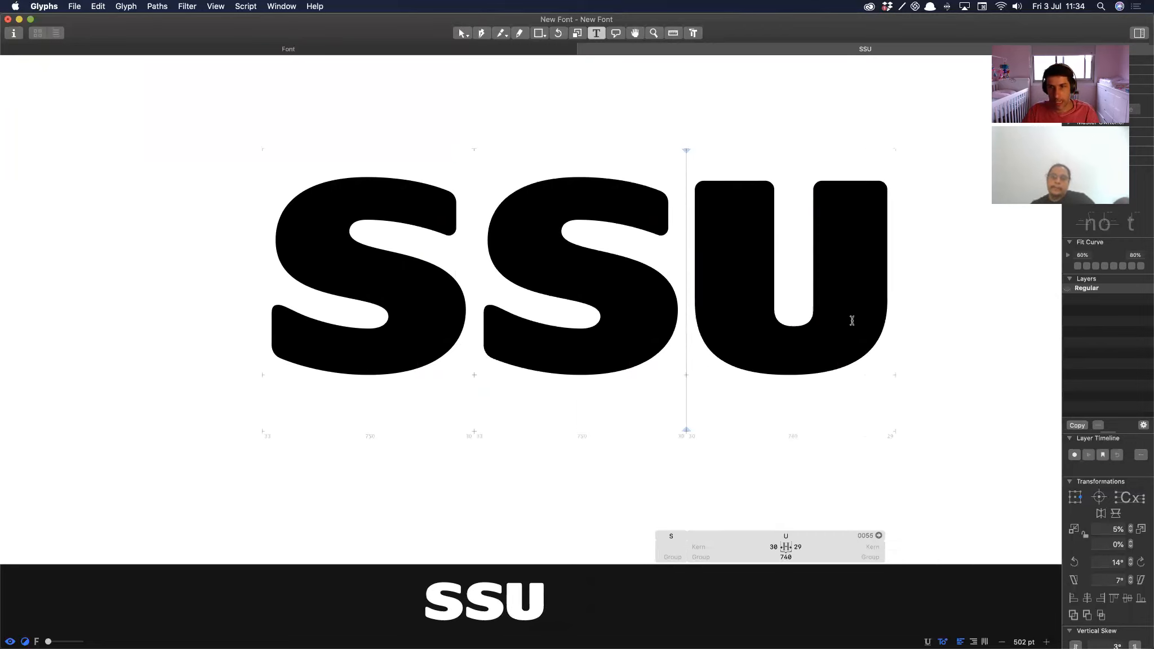
pyautogui.doubleClick(755, 303)
pyautogui.press('space')
pyautogui.moveTo(624, 315); pyautogui.dragTo(528, 309)
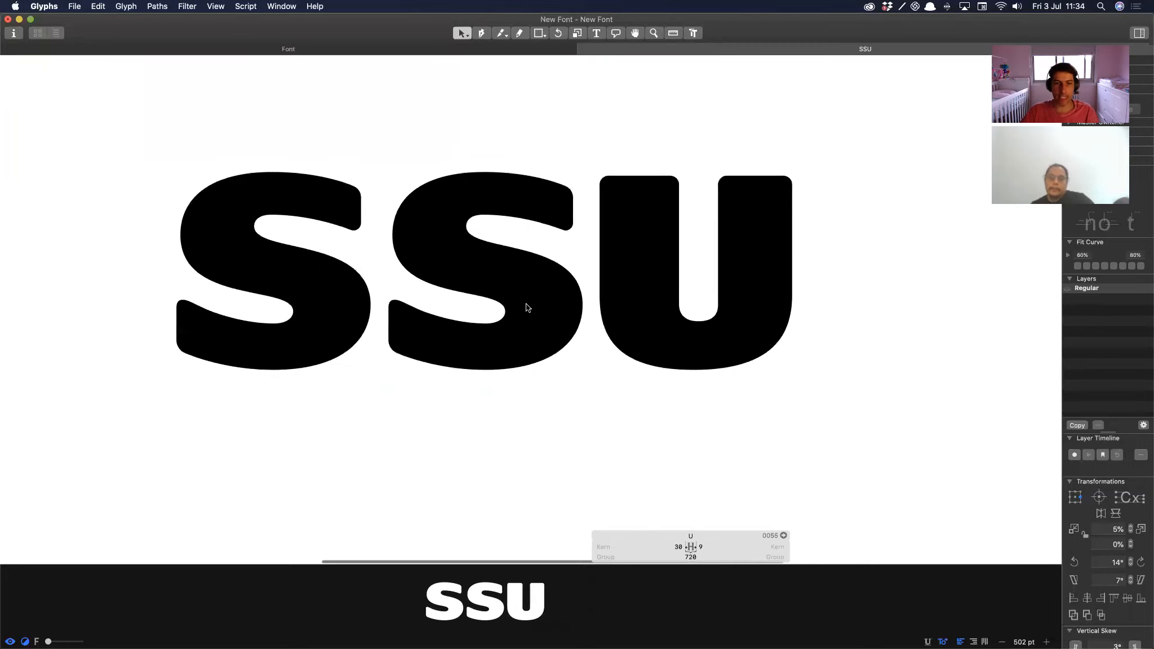
# Step: Remove the extra S from the edit text so it reads SU
pyautogui.press('t')
pyautogui.click(367, 272)
pyautogui.press('BackSpace')
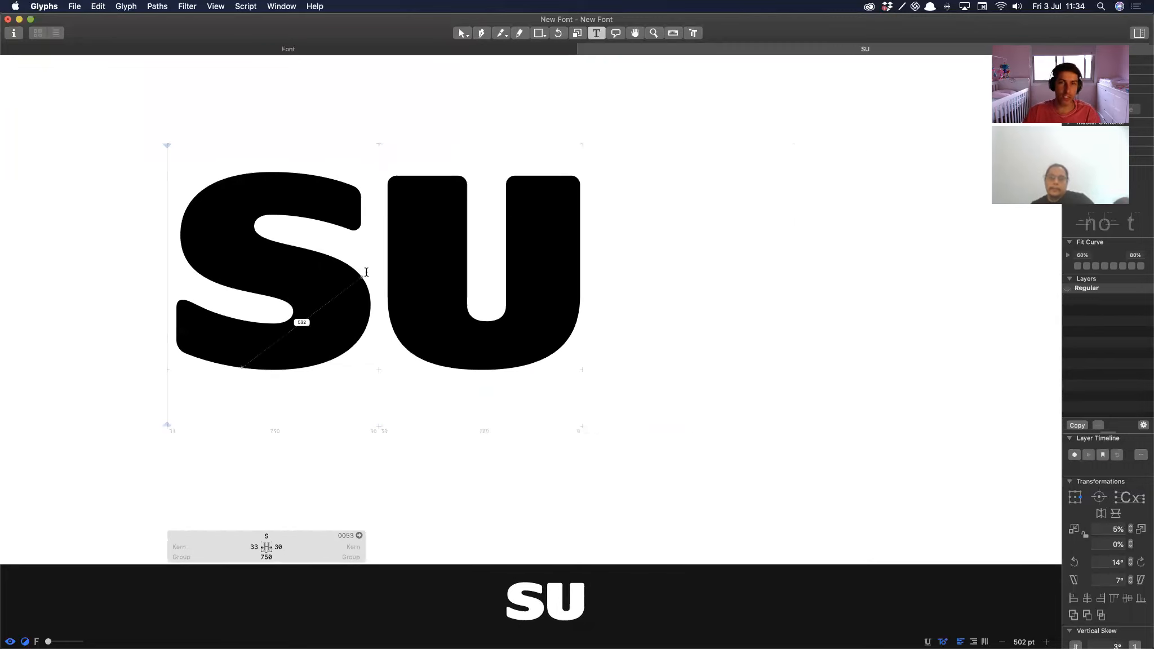
pyautogui.press('Escape')
# Step: Open the S outline for node editing and turn on the coloured curvature display
pyautogui.press('space')
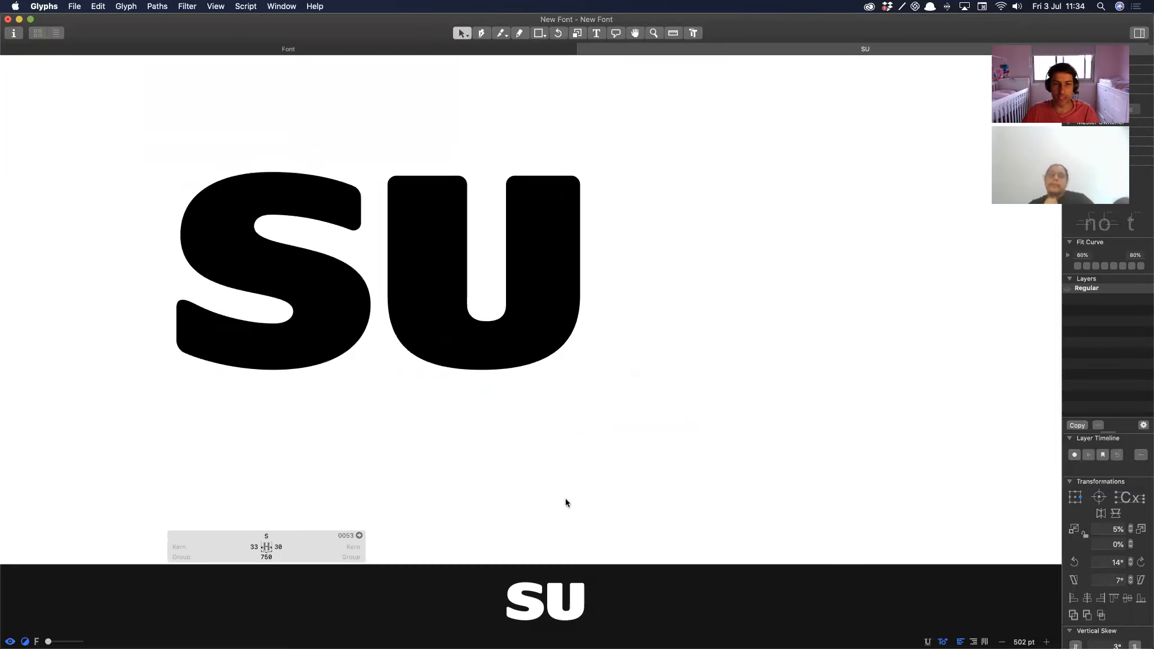
pyautogui.moveTo(565, 499); pyautogui.dragTo(698, 448)
pyautogui.moveTo(428, 184); pyautogui.dragTo(471, 257)
pyautogui.press('super+plus')
pyautogui.press('space')
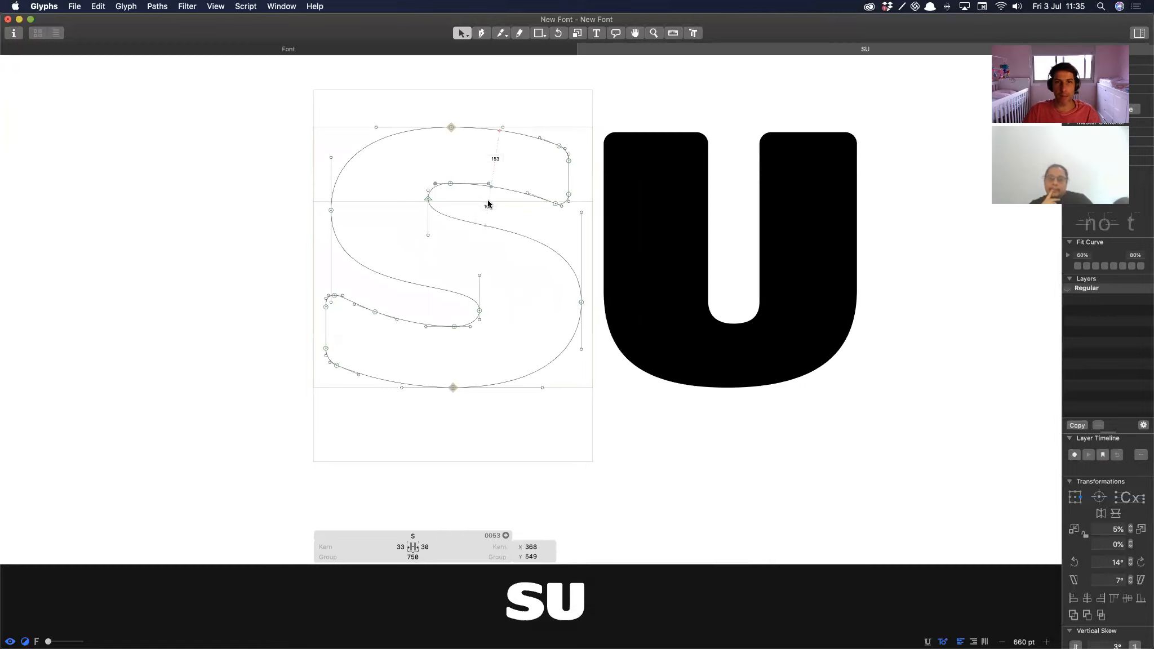
pyautogui.press('space')
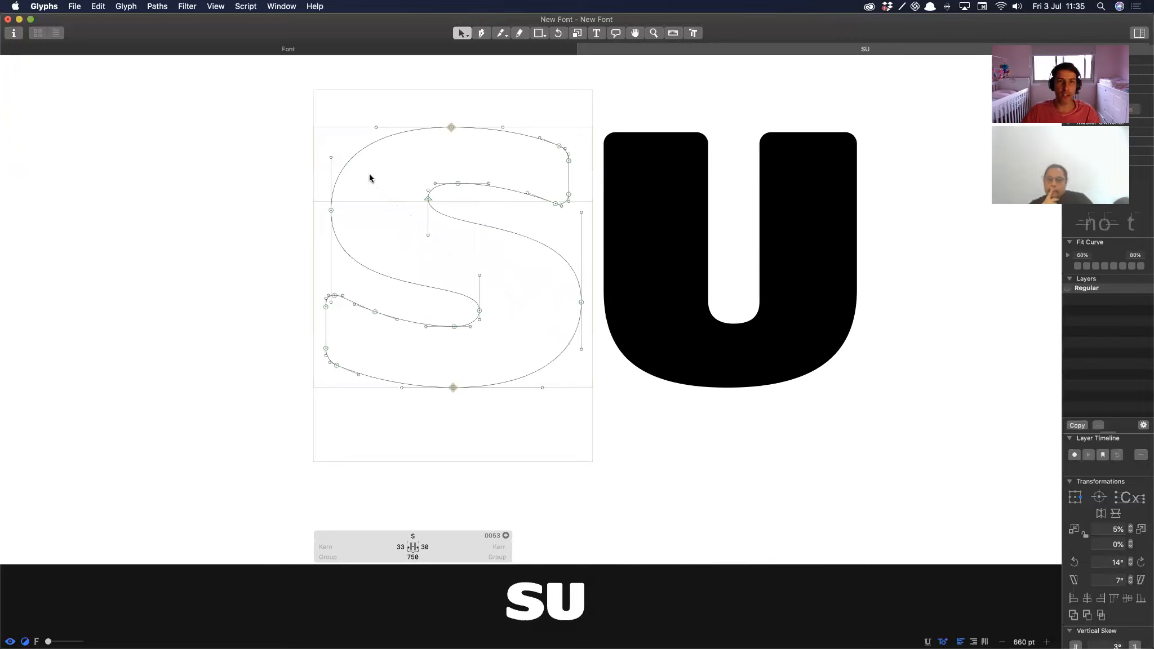
pyautogui.press('shift+super+x')
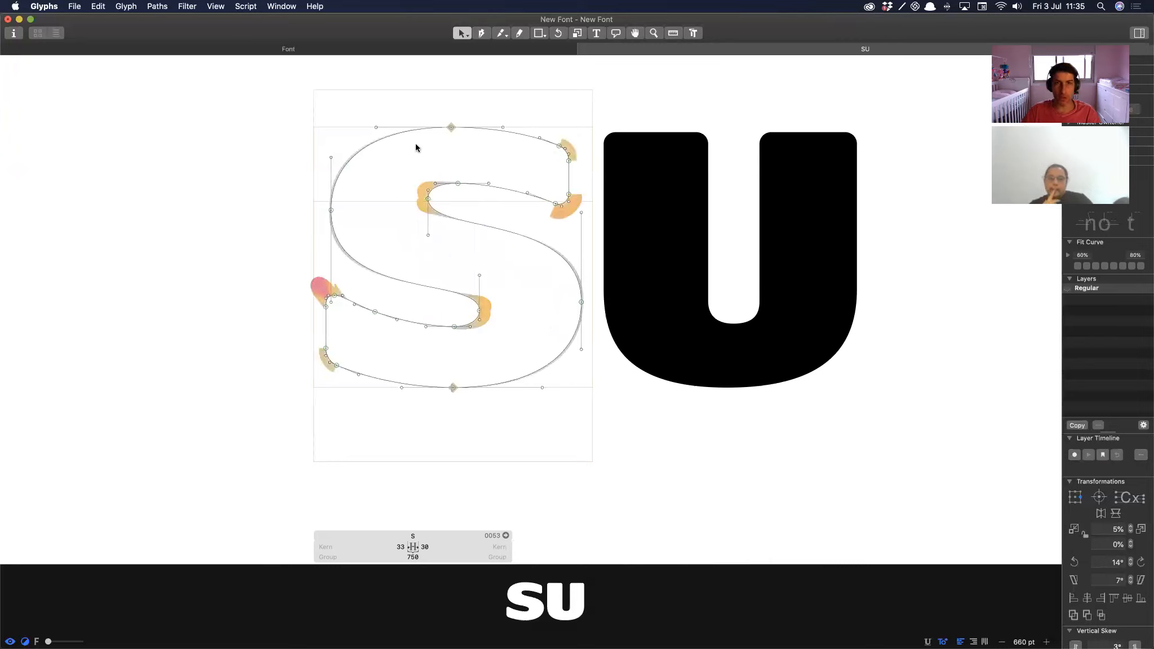
# Step: Adjust the node at the S's upper inner curve to X 308, Y 508
pyautogui.click(428, 198)
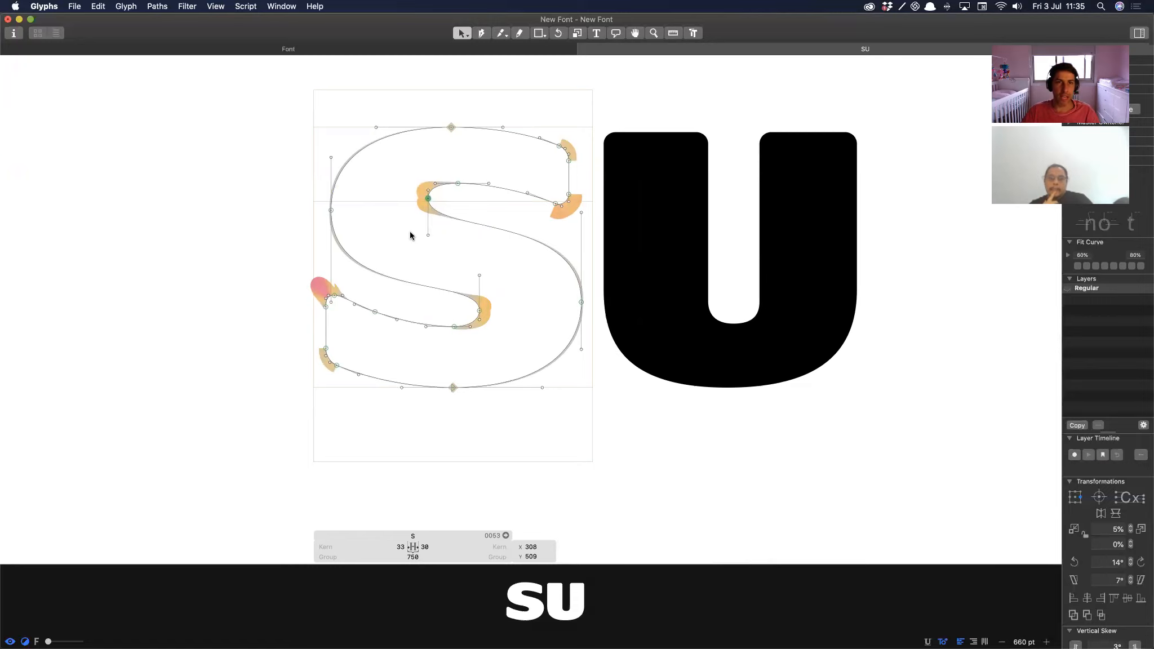
pyautogui.rightClick(401, 188)
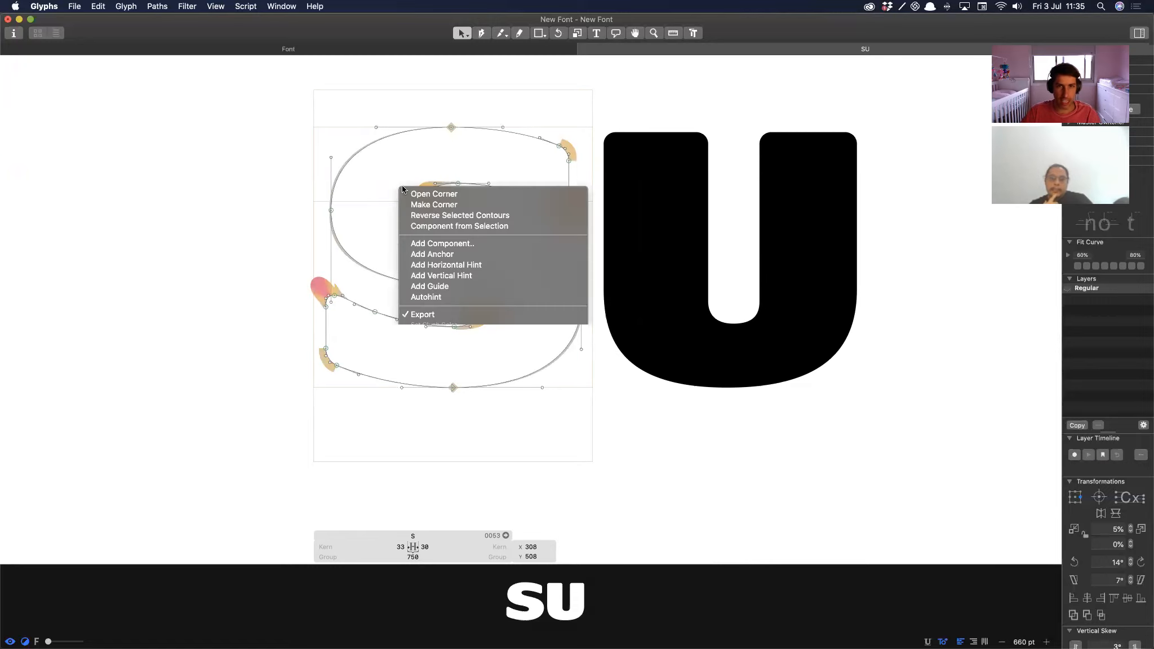
pyautogui.click(425, 195)
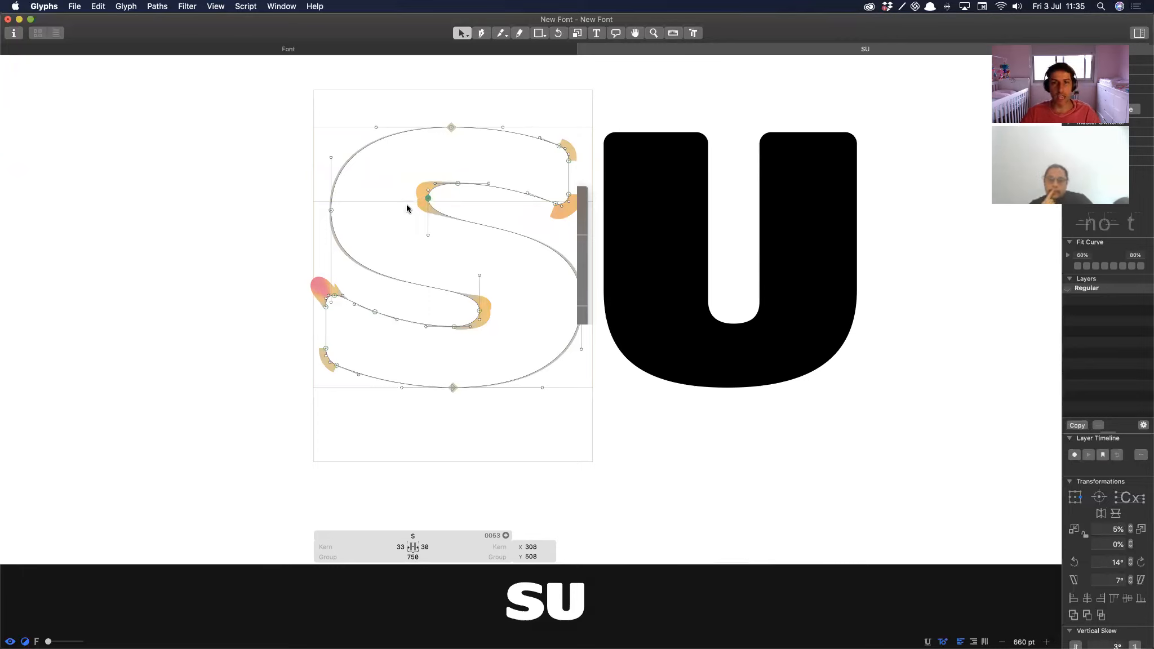
pyautogui.scroll(-1, 412, 294)
pyautogui.click(412, 295)
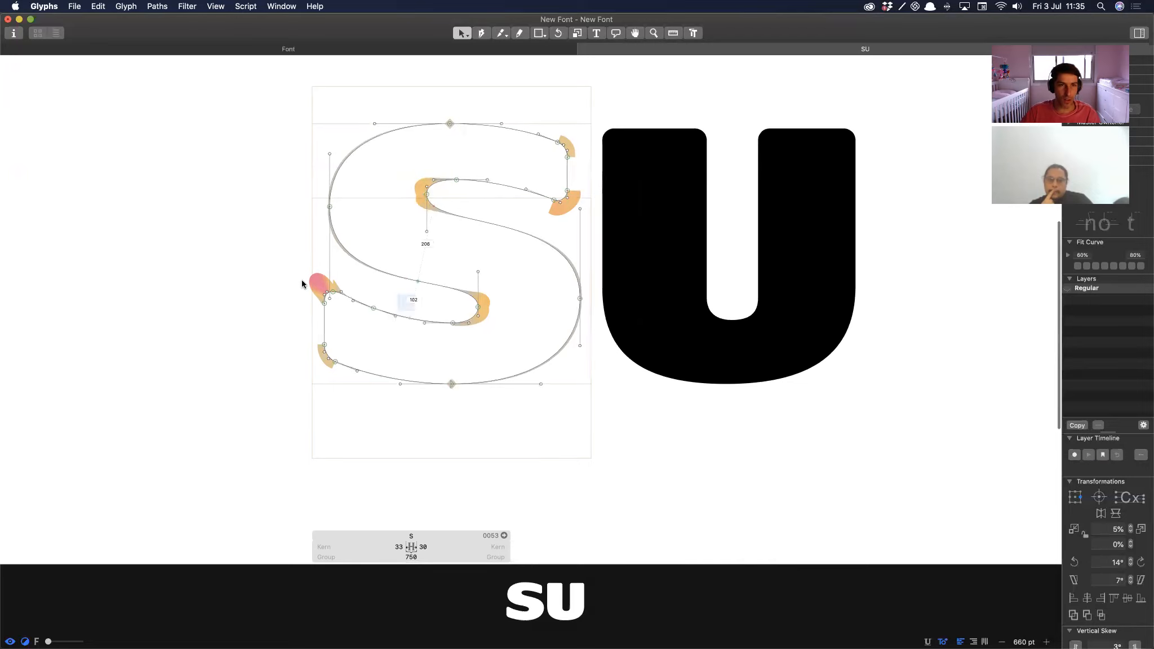
# Step: Nudge the top node of the S's lower-left terminal to X 56, Y 248
pyautogui.moveTo(148, 91); pyautogui.dragTo(372, 233)
pyautogui.hotkey('alt', 'Left')
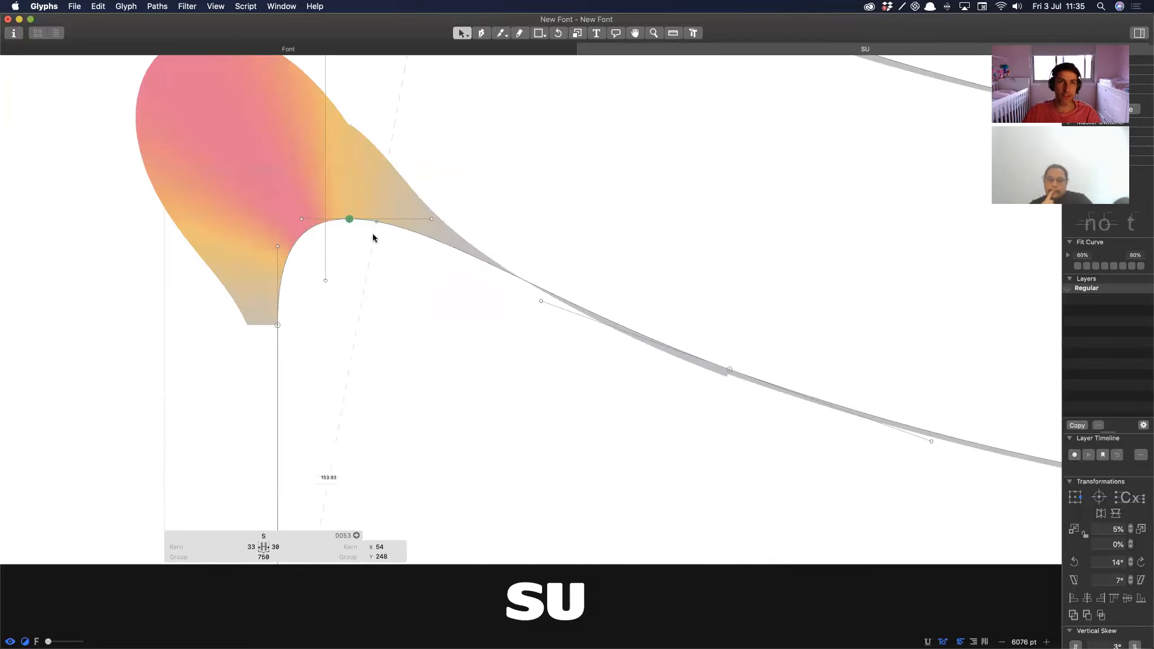
pyautogui.press('Right')
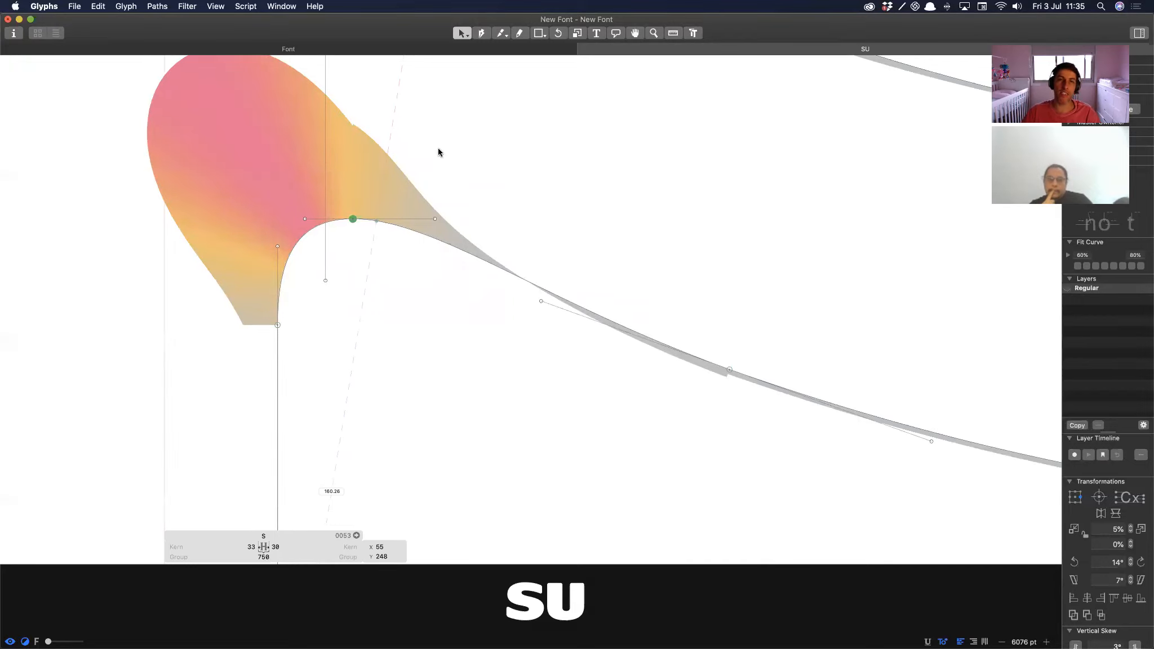
pyautogui.press('Right')
# Step: Set the right handle of the lower-left terminal's top node to X 75, Y 248, and extend the lower inner curve's left handle to X 263, Y 164
pyautogui.press('space')
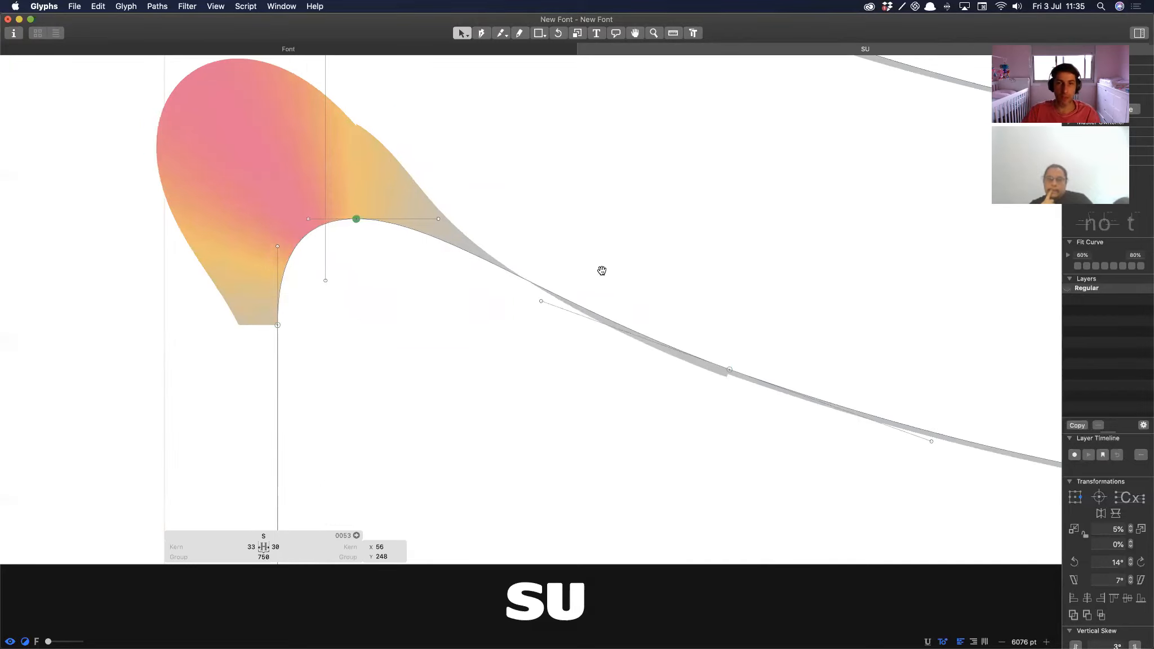
pyautogui.press('super+minus')
pyautogui.press('Tab')
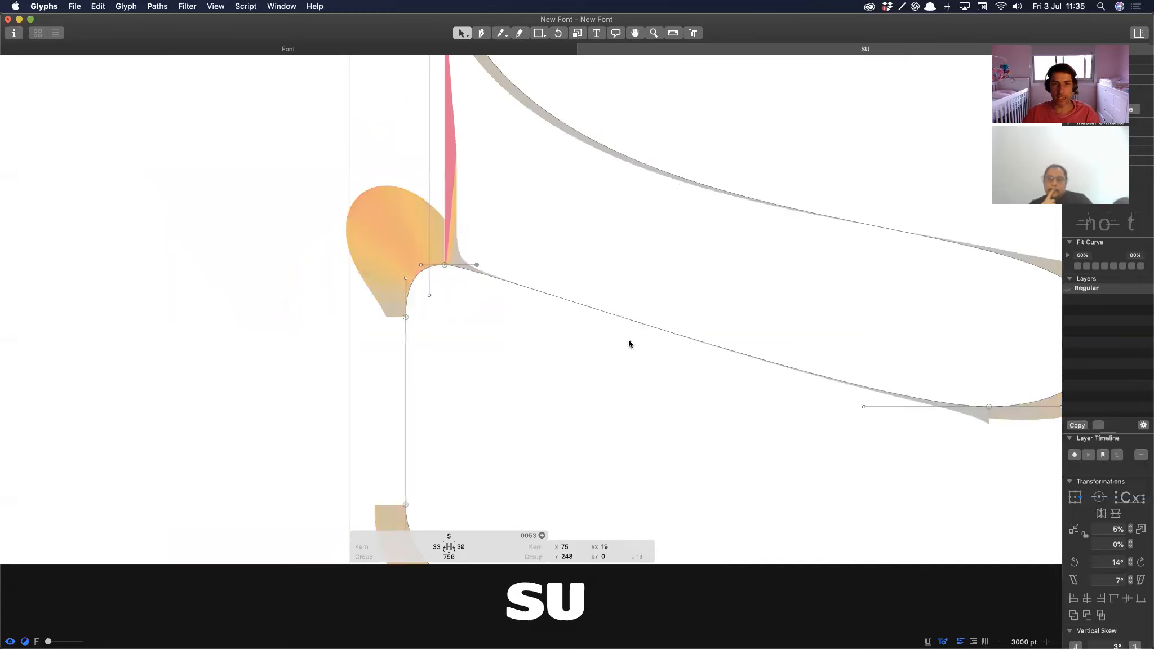
pyautogui.press('space')
pyautogui.hscroll(10, 636, 304)
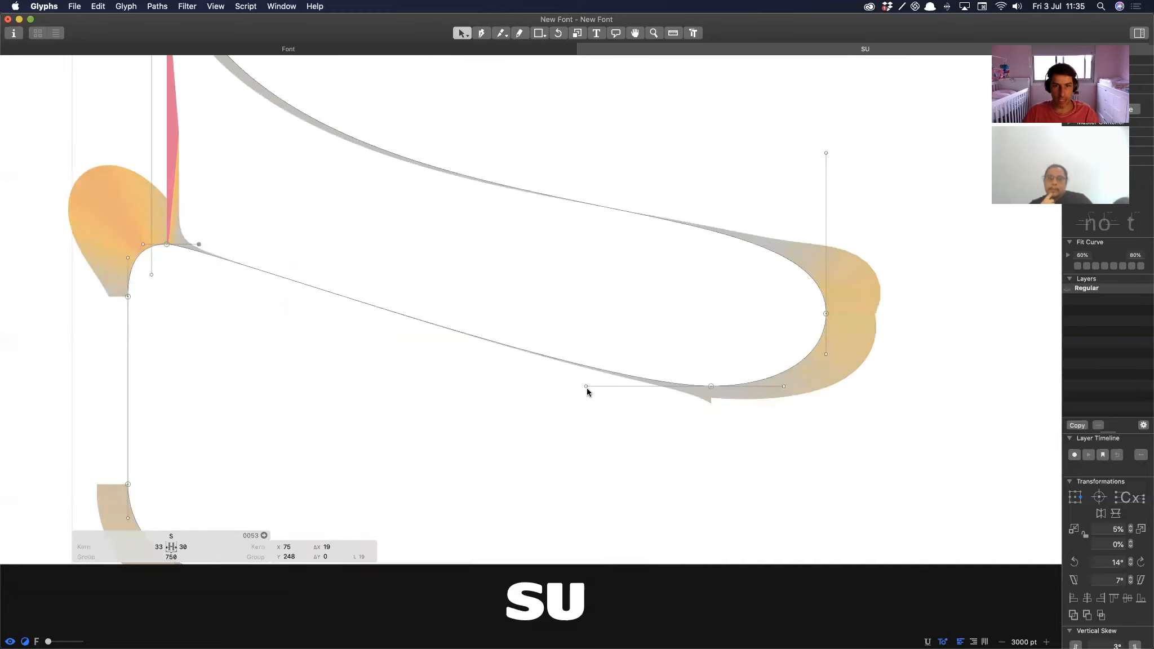
pyautogui.moveTo(522, 388); pyautogui.dragTo(517, 386)
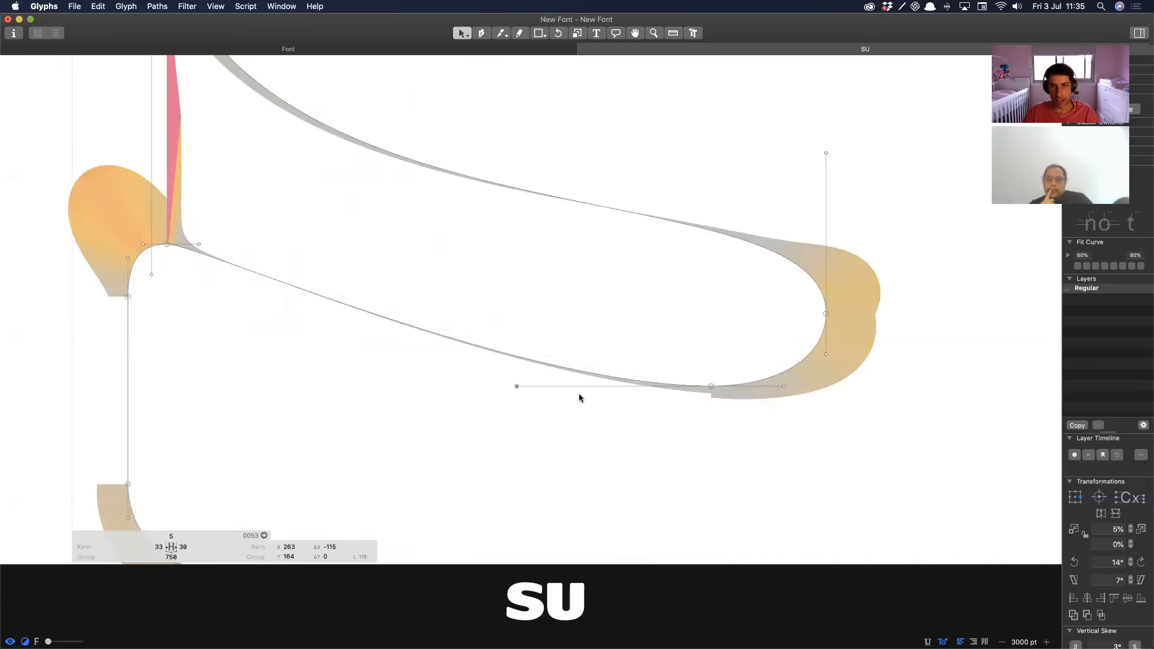
# Step: Nudge the bottom node of the S's lower inner curve left to X 370, Y 164
pyautogui.moveTo(655, 321); pyautogui.dragTo(759, 450)
pyautogui.press('Tab')
pyautogui.hotkey('shift', 'Tab')
pyautogui.press('Left')
pyautogui.press('Left')
pyautogui.press('Left')
pyautogui.press('Left')
pyautogui.press('Left')
pyautogui.press('Left')
pyautogui.press('Left')
pyautogui.press('Left')
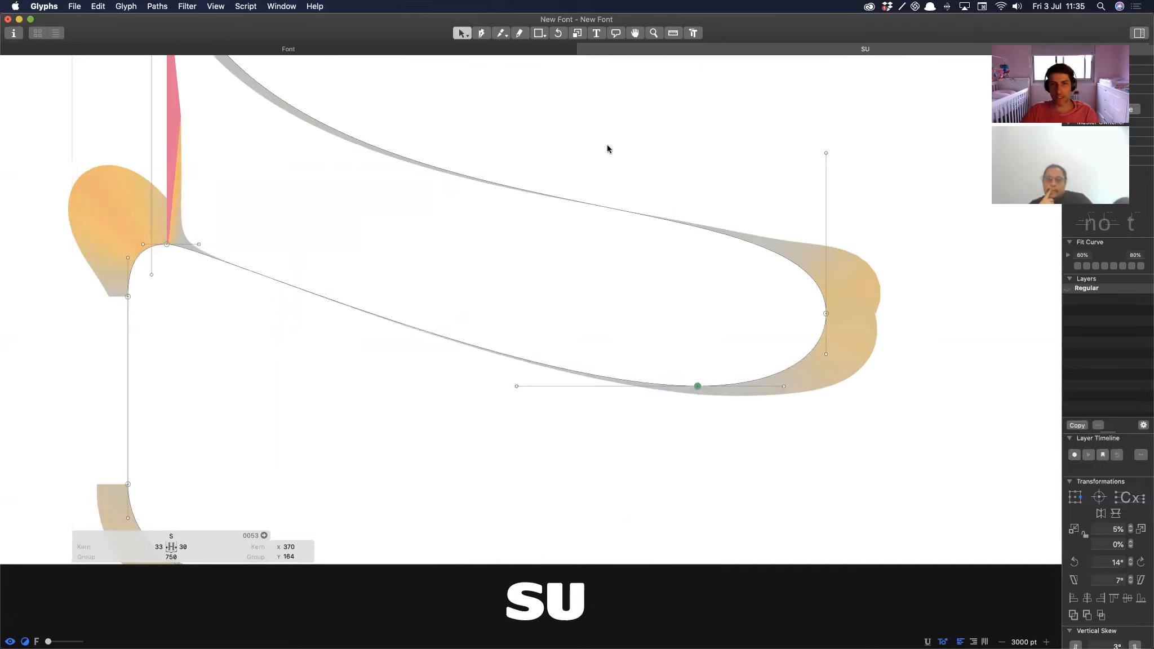
# Step: Add a curve node on each edge of the S's diagonal spine, with the lower one at X 315, Y 270
pyautogui.press('super+minus')
pyautogui.press('space')
pyautogui.moveTo(571, 127); pyautogui.dragTo(535, 176)
pyautogui.press('super+minus')
pyautogui.press('space')
pyautogui.moveTo(533, 272); pyautogui.dragTo(515, 286)
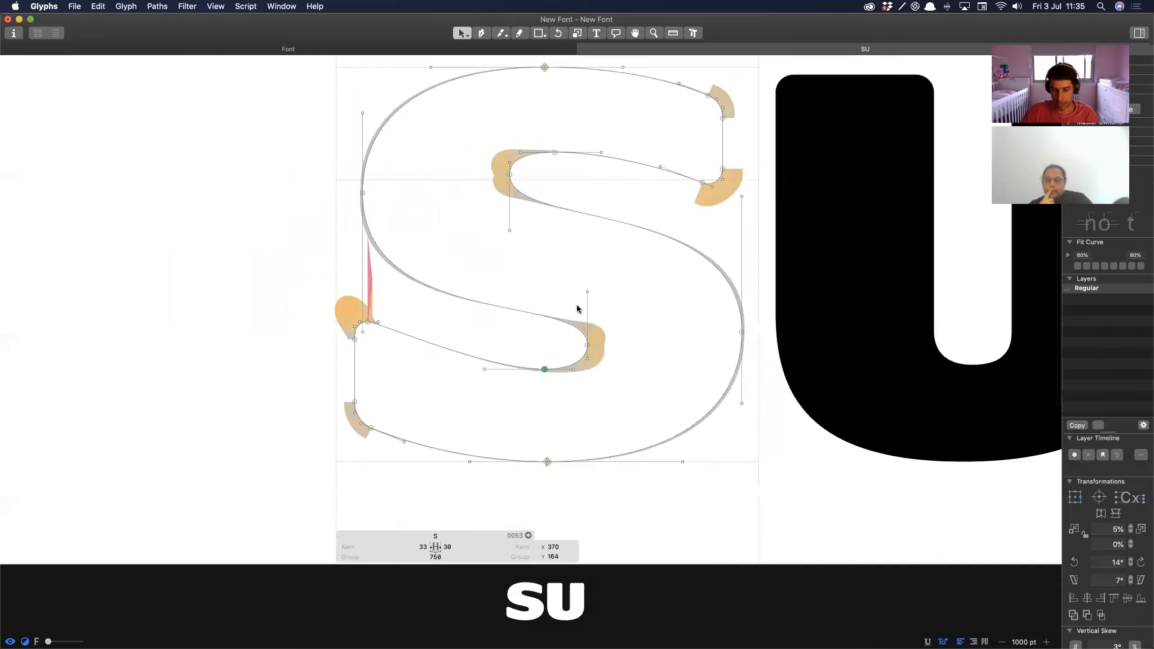
pyautogui.press('p')
pyautogui.click(533, 315)
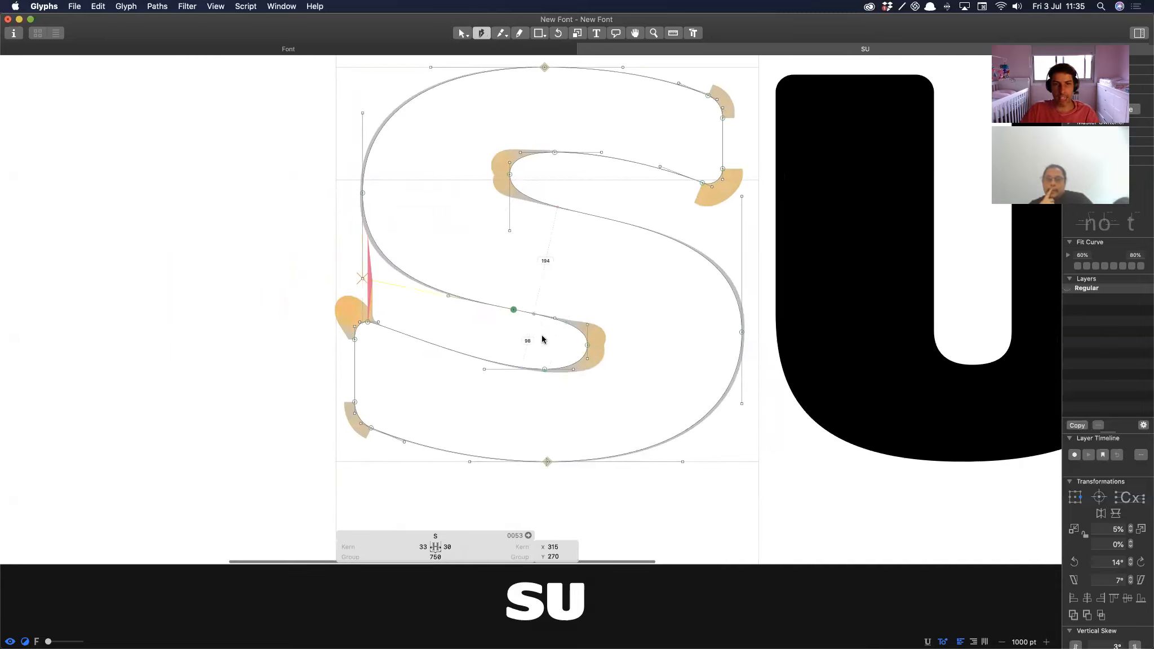
pyautogui.press('v')
pyautogui.press('p')
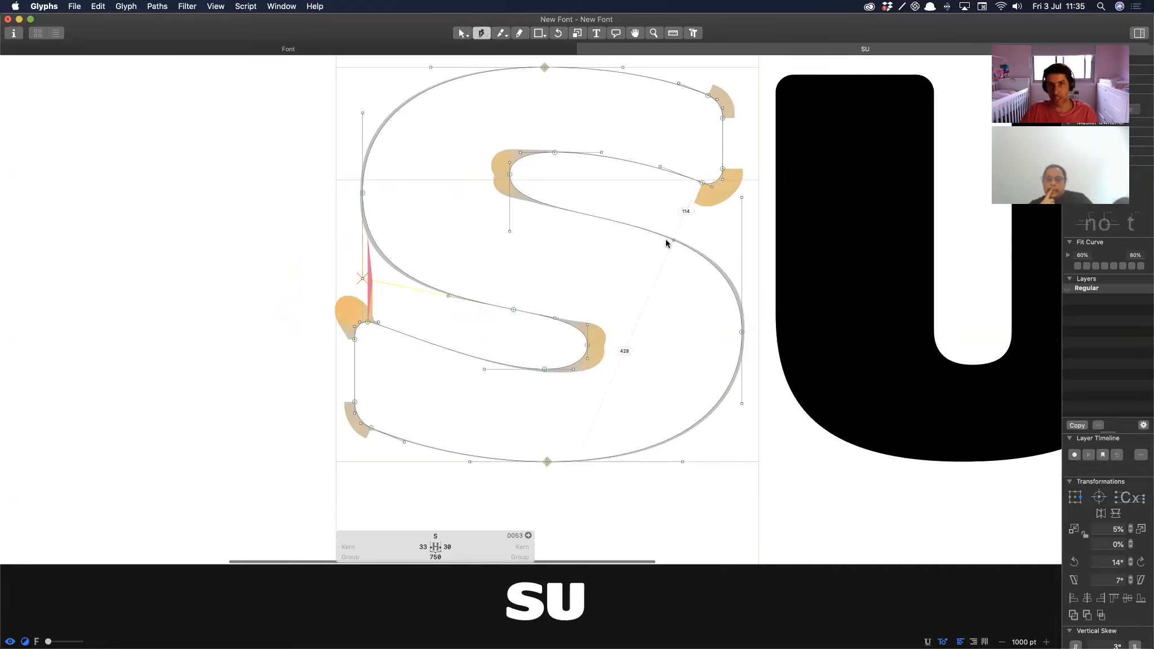
pyautogui.press('v')
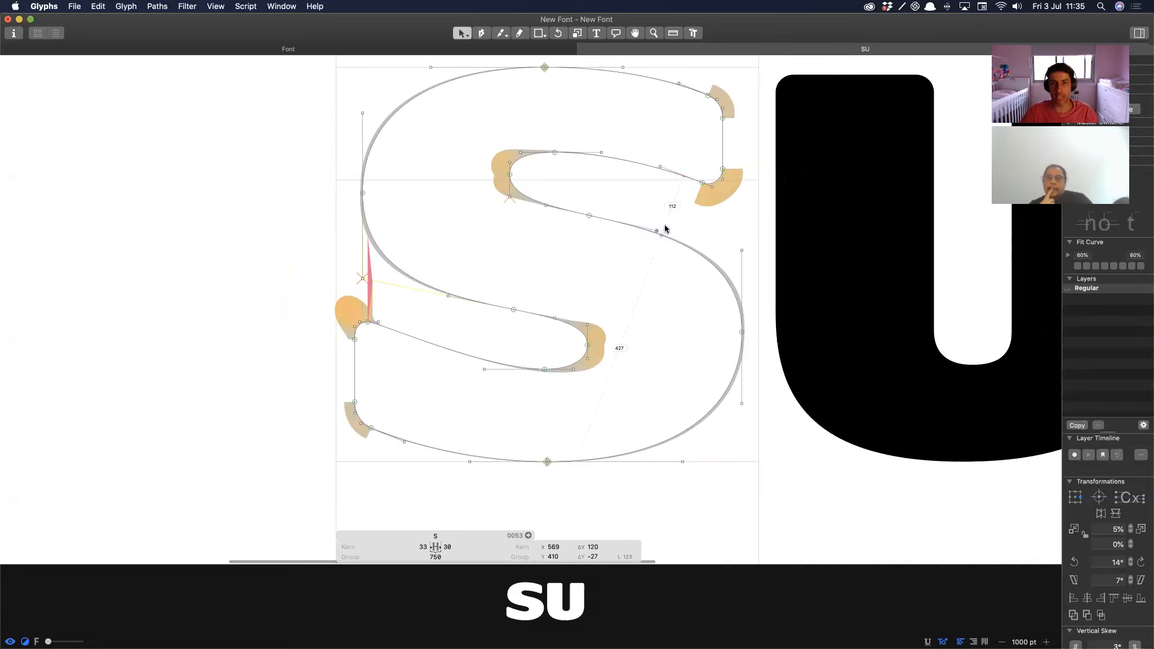
# Step: Reshape the top of the S's right bowl by adjusting the upper spine node's right handle and the right extreme's upper handle
pyautogui.press('space')
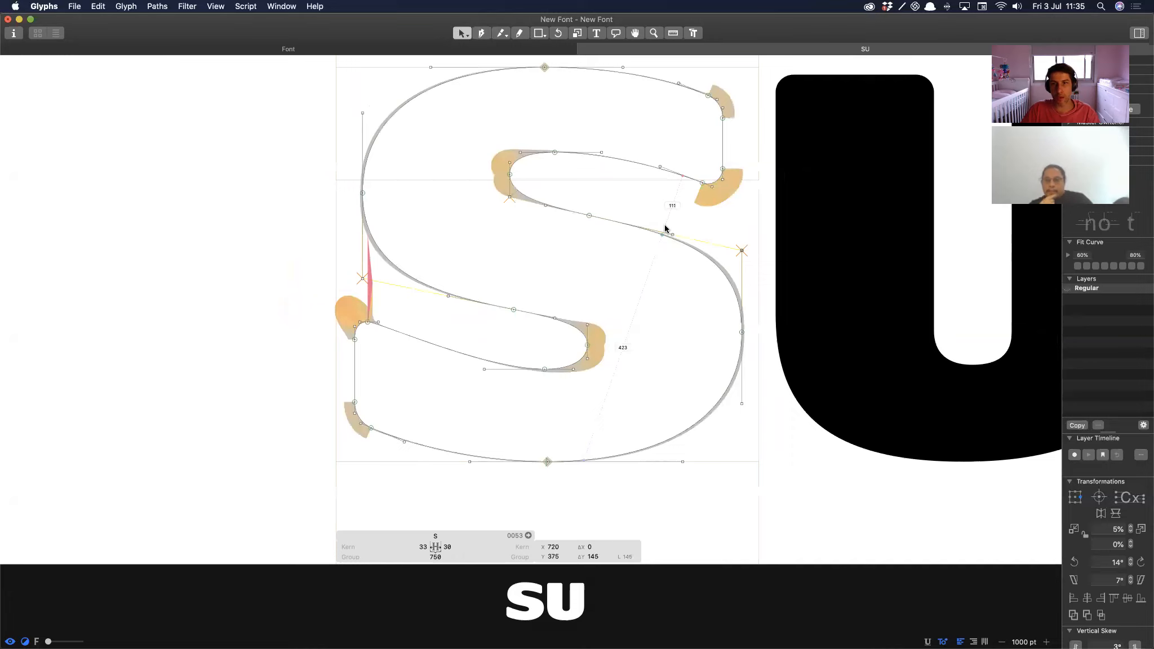
pyautogui.press('space')
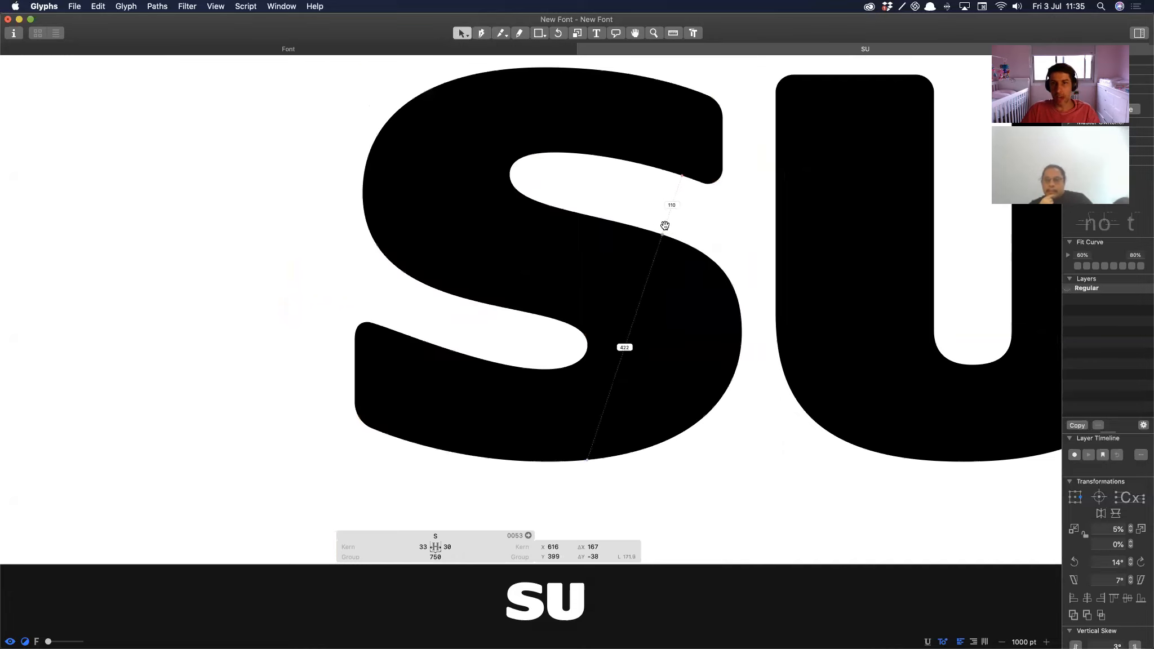
pyautogui.press('Down')
pyautogui.press('Down')
pyautogui.hotkey('shift', 'Tab')
pyautogui.hotkey('shift', 'Tab')
pyautogui.hotkey('shift', 'Down')
pyautogui.hotkey('shift', 'Up')
# Step: Extend the left handle of the S's bottom extreme node outward by 10 units
pyautogui.press('space')
pyautogui.moveTo(665, 225); pyautogui.dragTo(503, 217)
pyautogui.moveTo(417, 425); pyautogui.dragTo(570, 491)
pyautogui.hotkey('shift', 'Left')
pyautogui.hotkey('shift', 'Right')
pyautogui.hotkey('shift', 'Tab')
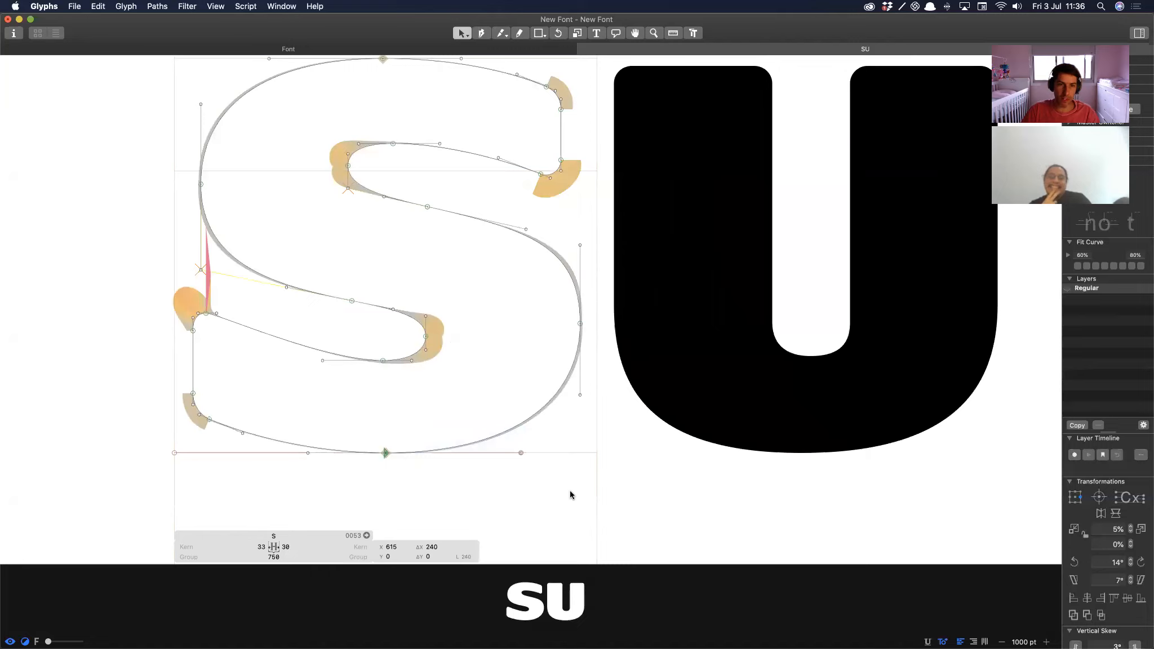
pyautogui.hotkey('shift', 'Tab')
pyautogui.hotkey('shift', 'Left')
pyautogui.hotkey('shift', 'Tab')
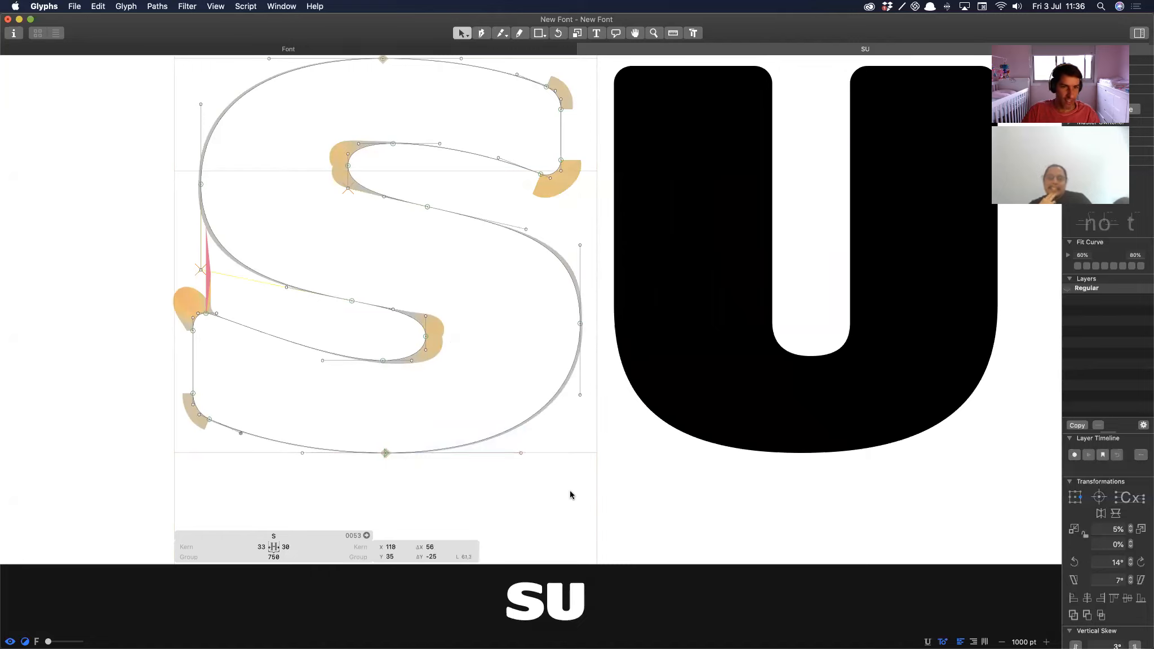
# Step: Enlarge the S's lower-left corner curve by moving its bottom node to X 76, Y 53 and raising the node on its vertical side
pyautogui.hotkey('shift', 'Tab')
pyautogui.press('space')
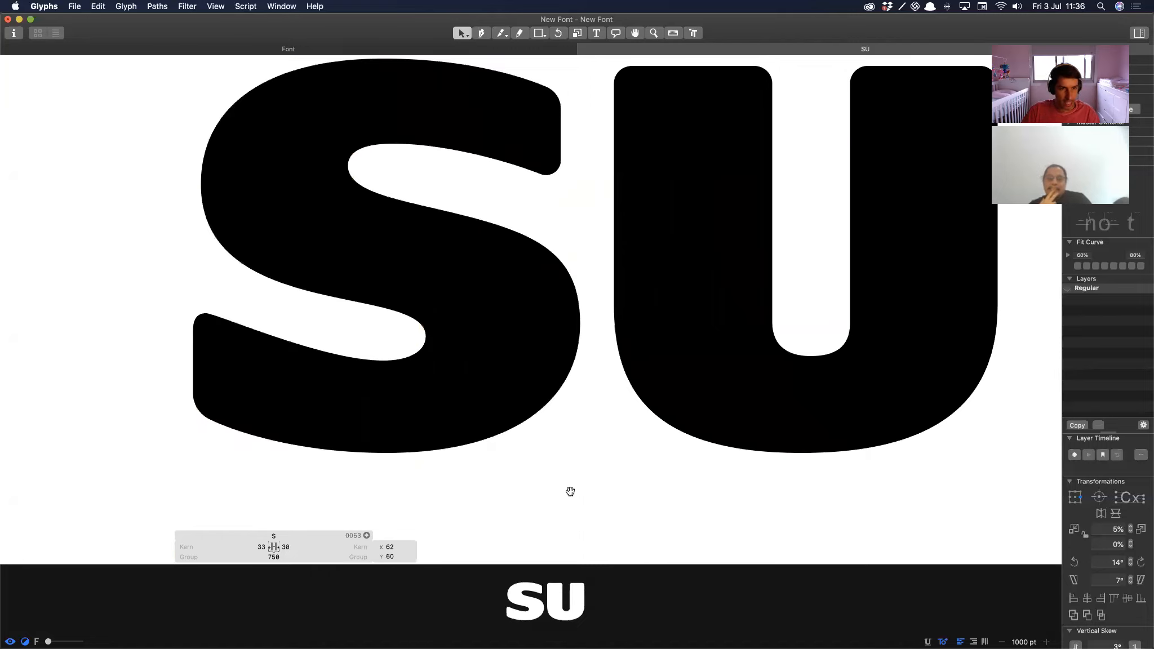
pyautogui.hotkey('alt', 'shift', 'Right')
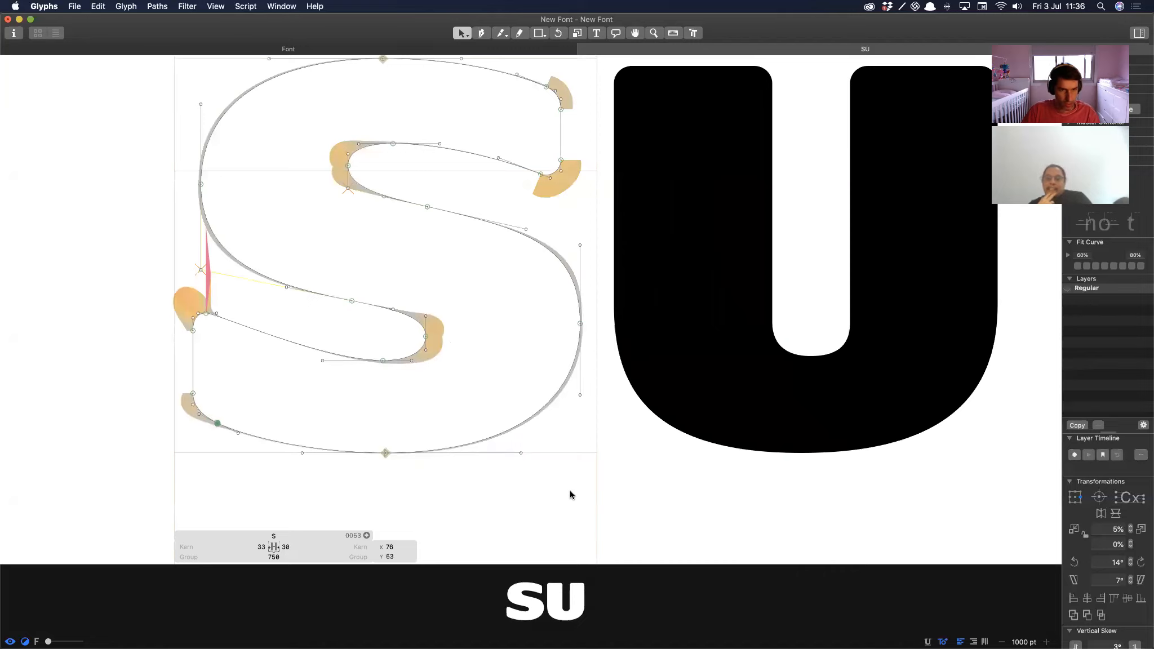
pyautogui.press('space')
pyautogui.hotkey('shift', 'Tab')
pyautogui.press('space')
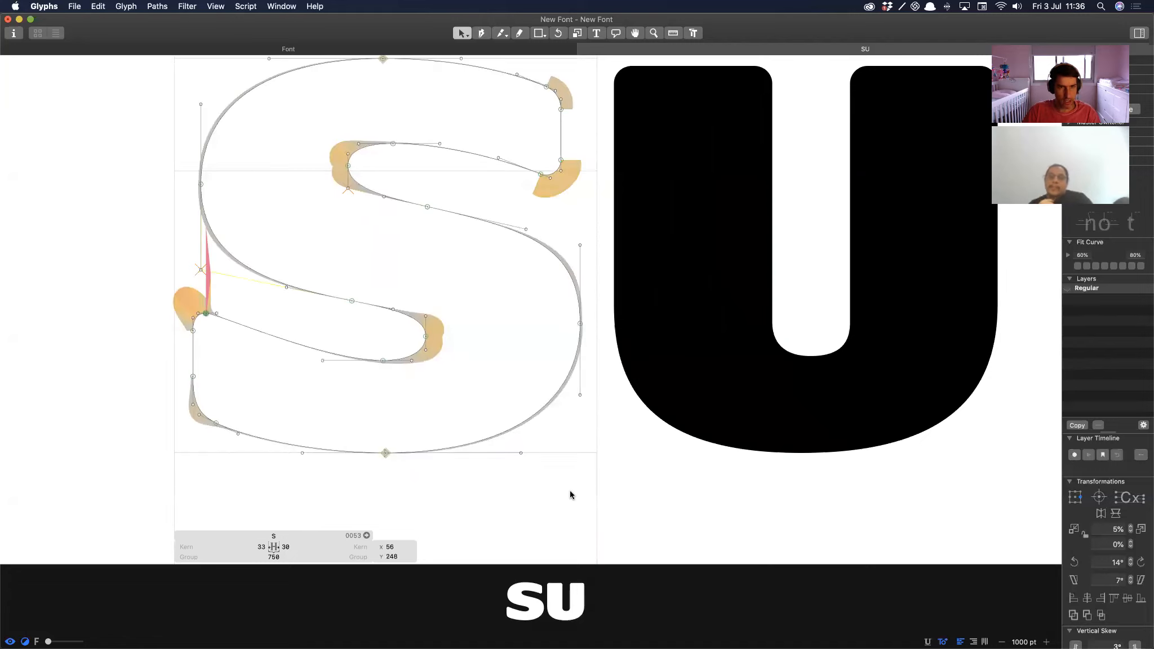
# Step: Extend the lower inner curve's left handle further left and set the right handle of the terminal's top node to X 82, Y 248
pyautogui.hotkey('shift', 'Left')
pyautogui.hotkey('shift', 'Left')
pyautogui.hotkey('shift', 'Left')
pyautogui.press('Tab')
pyautogui.press('Tab')
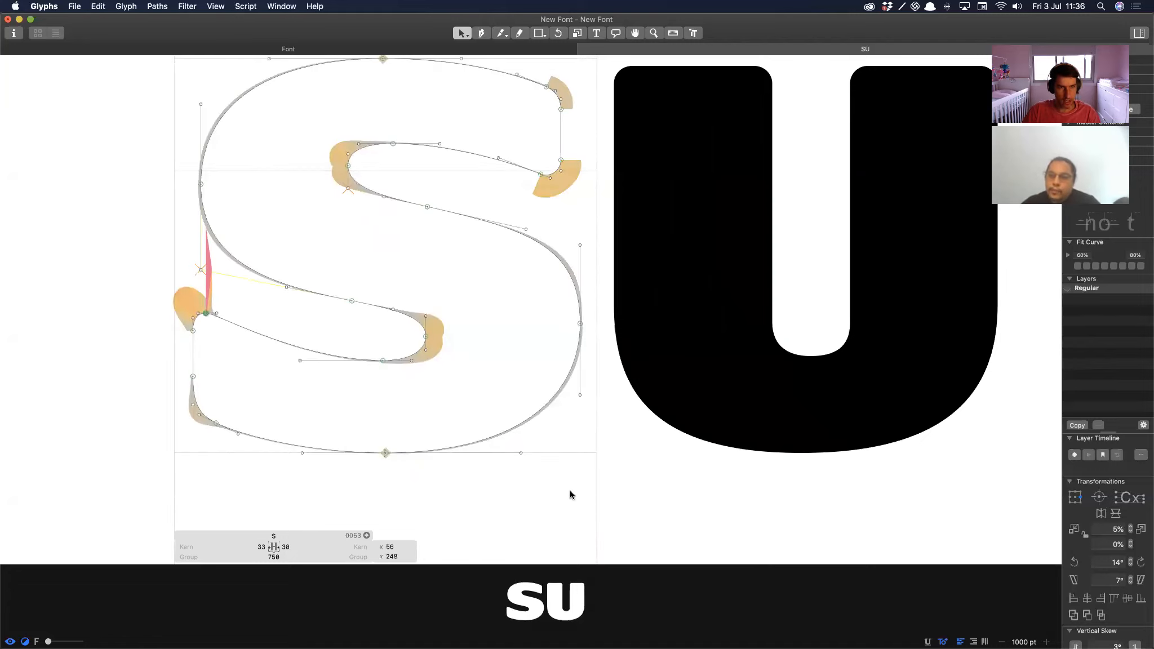
pyautogui.hotkey('shift', 'Tab')
pyautogui.press('space')
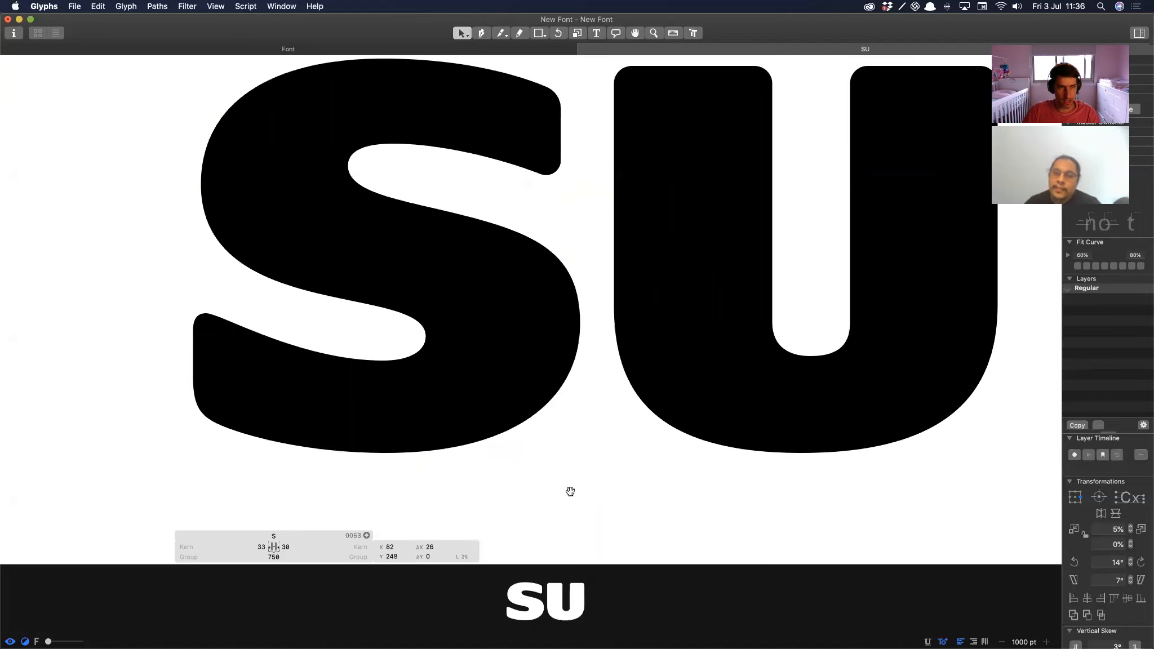
pyautogui.press('space')
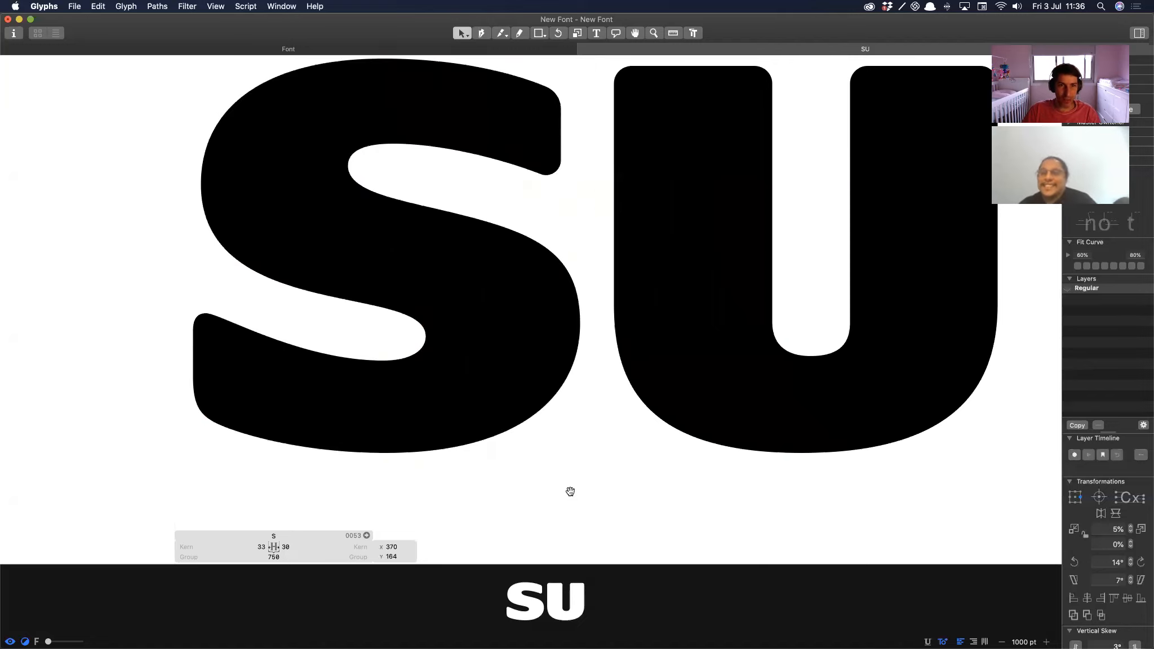
# Step: Shift the lower inner curve's bottom node slightly left and move the lower spine node's left handle to X 188, Y 296
pyautogui.press('space')
pyautogui.moveTo(317, 247); pyautogui.dragTo(426, 374)
pyautogui.hotkey('shift', 'Left')
pyautogui.press('Right')
pyautogui.press('Right')
pyautogui.press('Right')
pyautogui.hotkey('shift', 'Tab')
pyautogui.hotkey('shift', 'Tab')
pyautogui.hotkey('shift', 'Left')
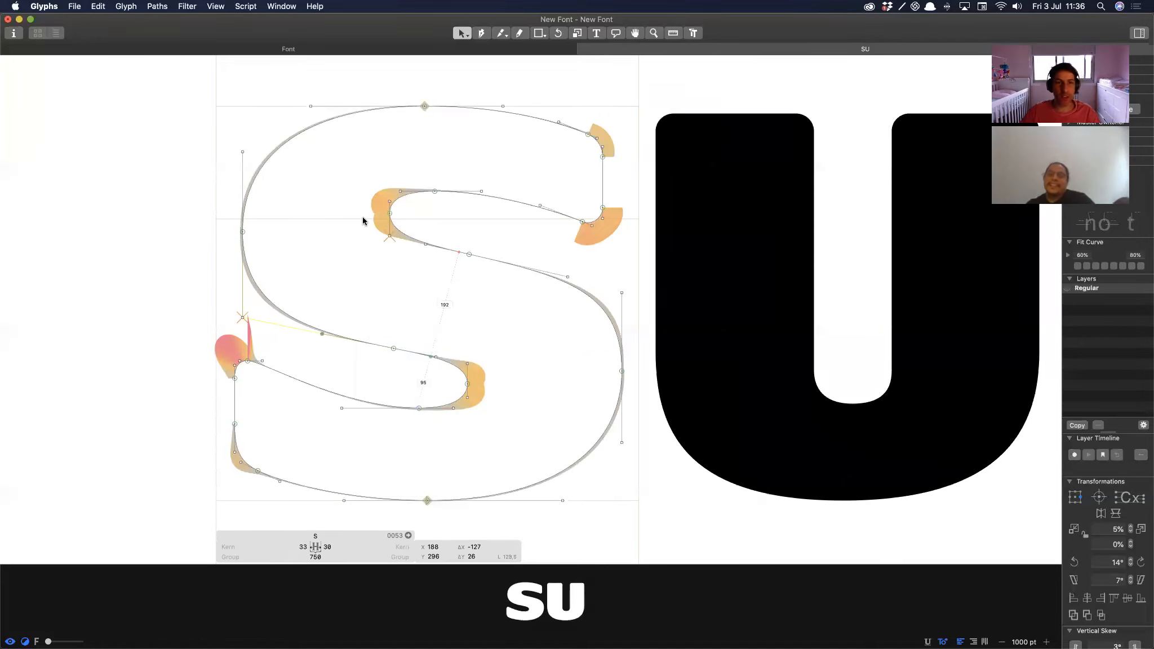
# Step: Adjust the left end of the S's upper inner curve and move the upper spine node's left handle to X 363, Y 455
pyautogui.hscroll(-3, 376, 250)
pyautogui.click(425, 215)
pyautogui.hotkey('shift', 'Down')
pyautogui.hotkey('shift', 'Down')
pyautogui.hotkey('shift', 'Down')
pyautogui.hotkey('shift', 'Down')
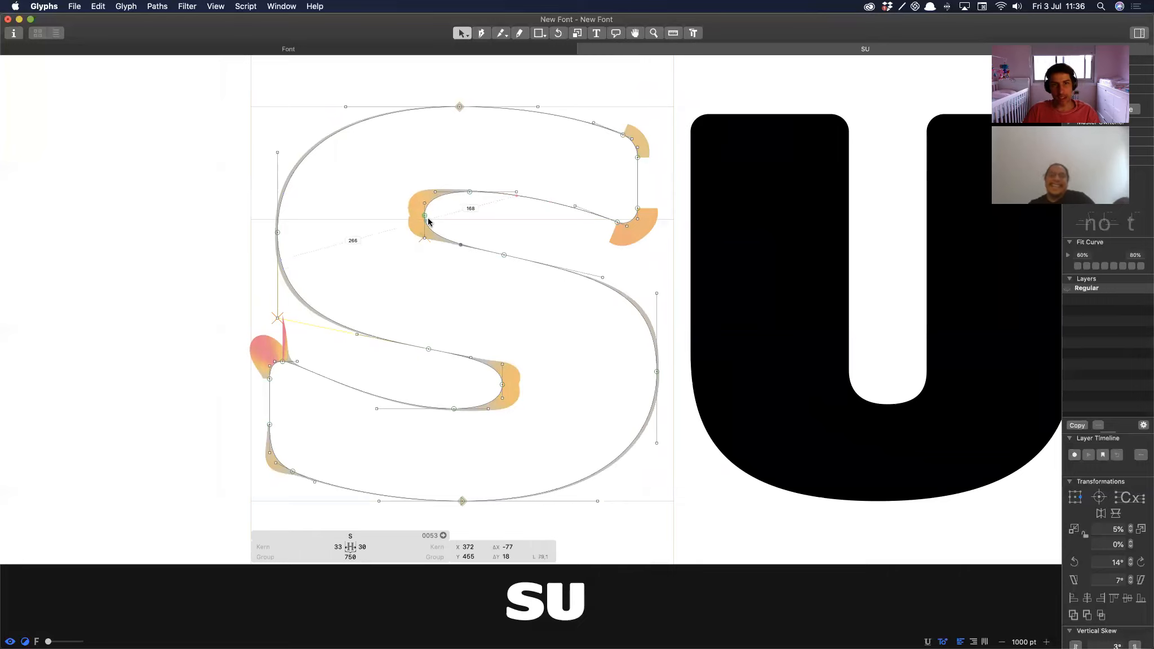
pyautogui.press('space')
pyautogui.press('Left')
pyautogui.press('Left')
pyautogui.press('Left')
pyautogui.press('Left')
pyautogui.press('Left')
pyautogui.press('Left')
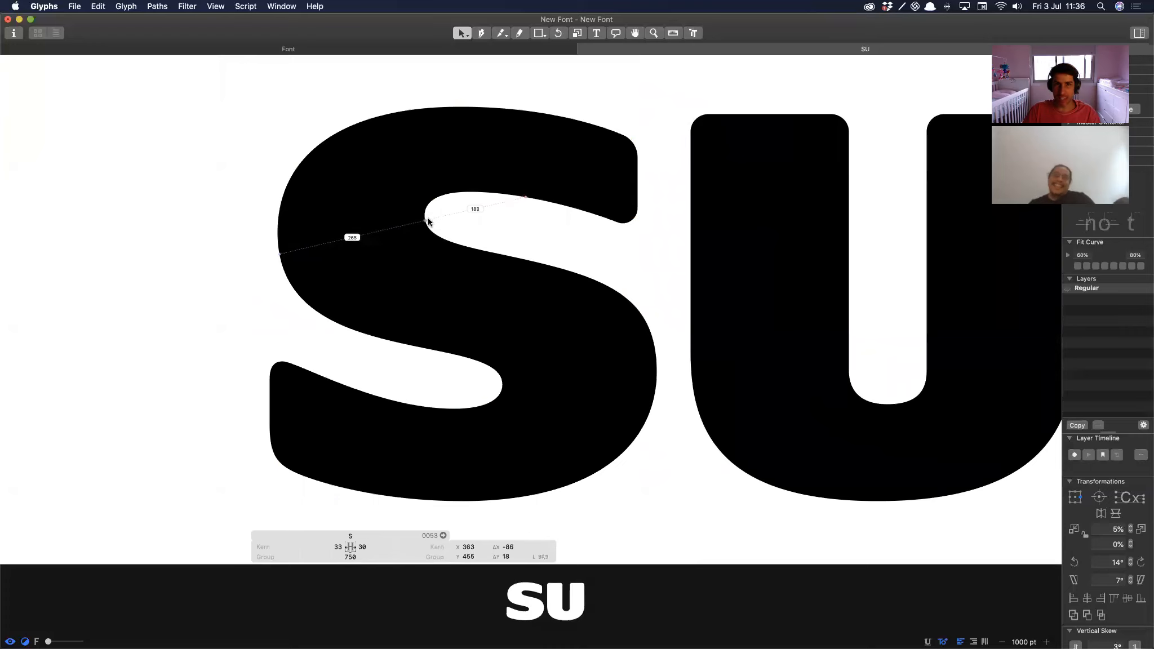
# Step: Refine the upper inner curve, setting its left node's lower handle to X 308, Y 467 and the upper spine node's left handle to X 344, Y 460
pyautogui.click(425, 217)
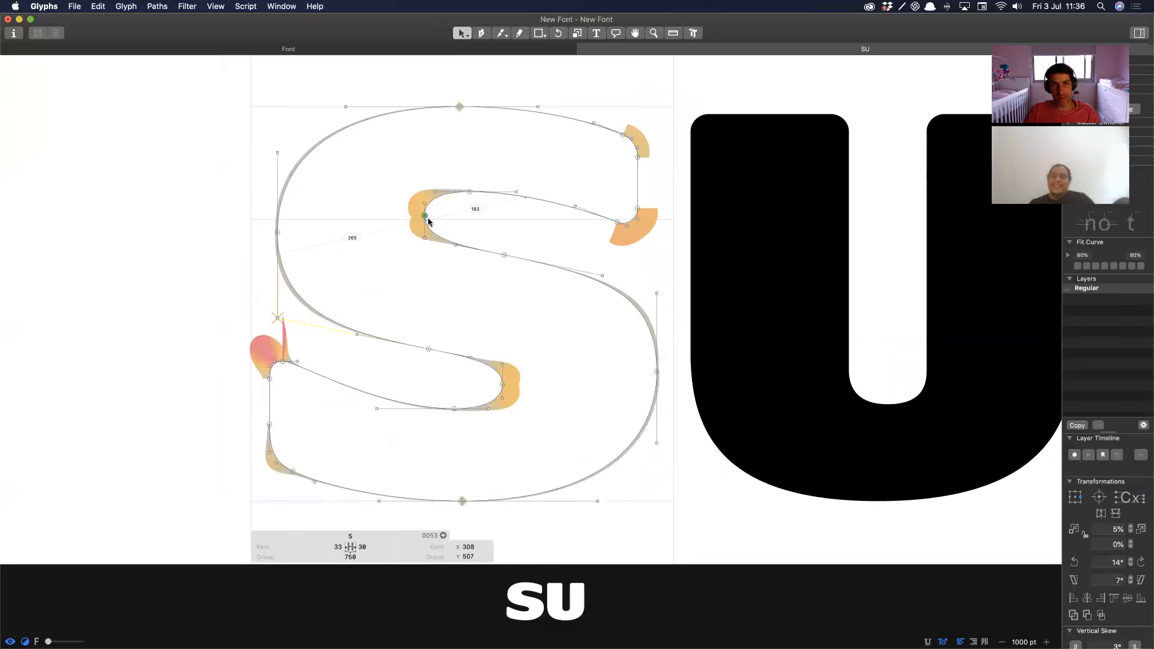
pyautogui.hotkey('shift', 'Down')
pyautogui.hotkey('shift', 'Down')
pyautogui.hotkey('shift', 'Down')
pyautogui.hotkey('shift', 'Down')
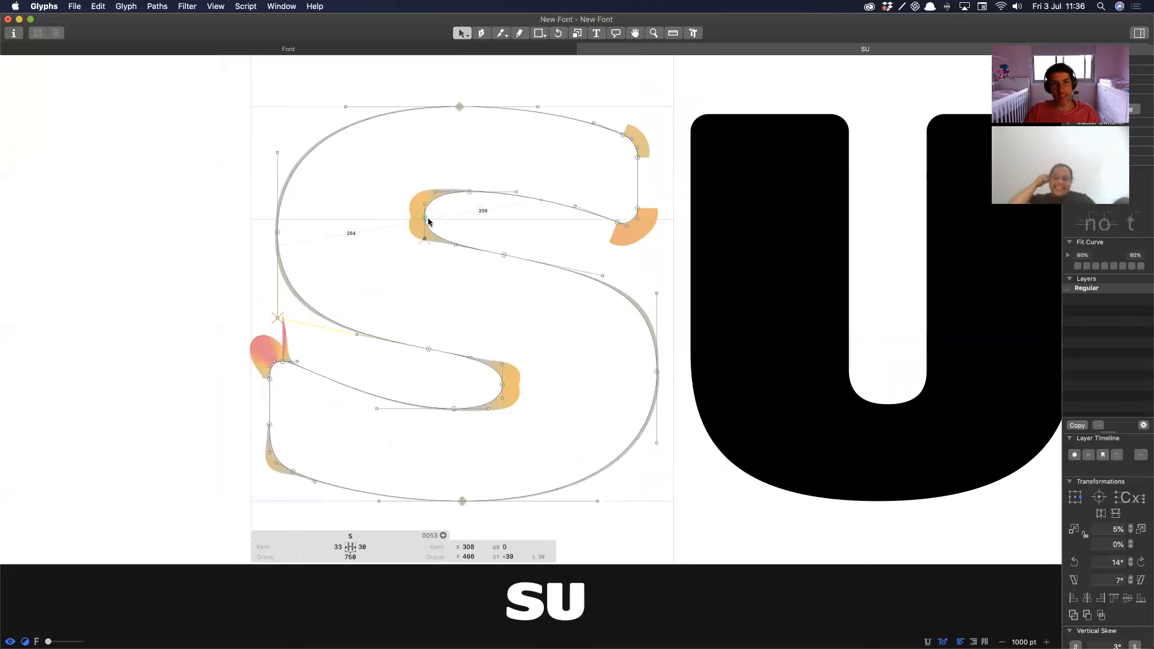
pyautogui.press('Up')
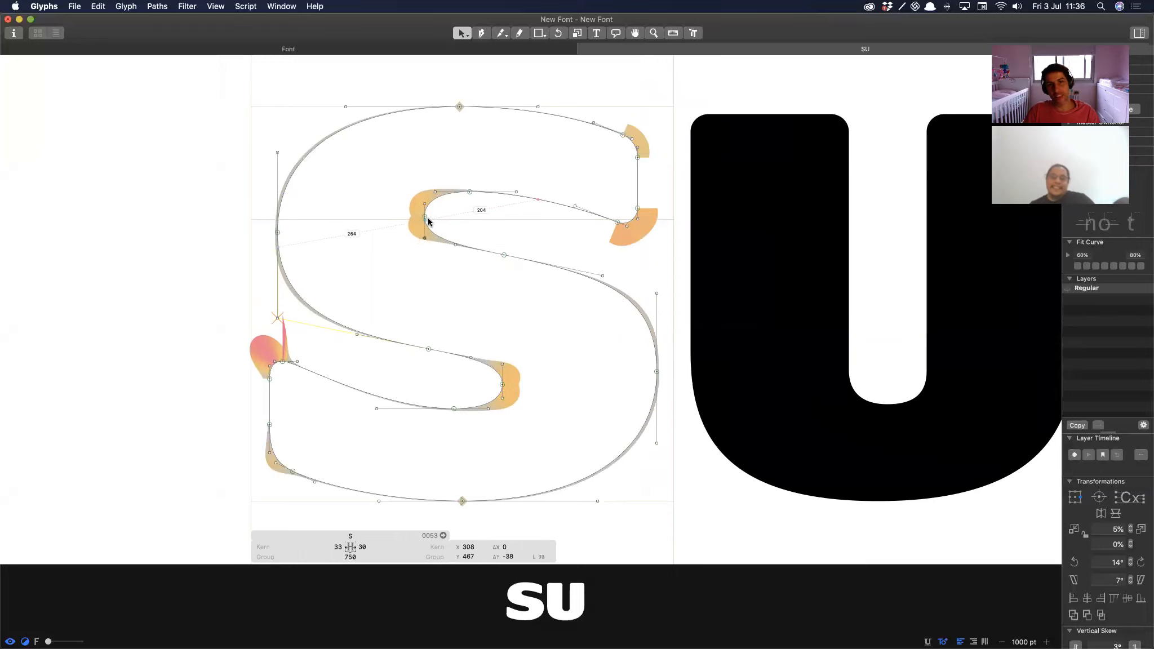
pyautogui.press('space')
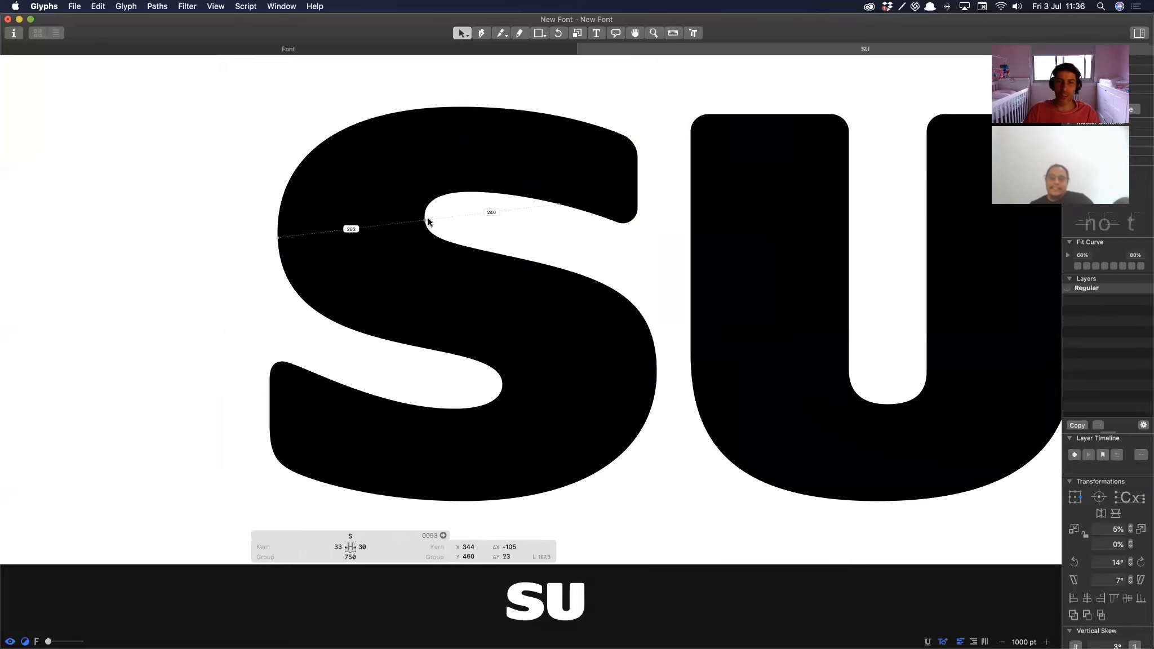
pyautogui.press('space')
# Step: Lower the right extreme's upper handle slightly and set the upper spine node's right handle to X 634, Y 398
pyautogui.press('Tab')
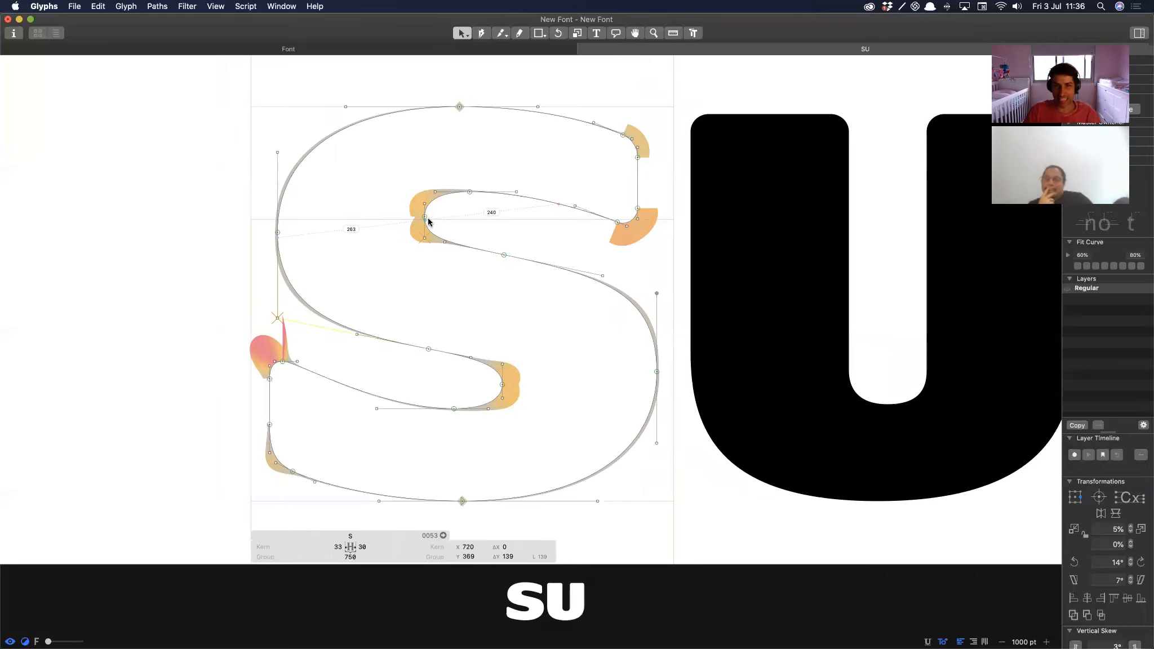
pyautogui.press('Tab')
pyautogui.press('space')
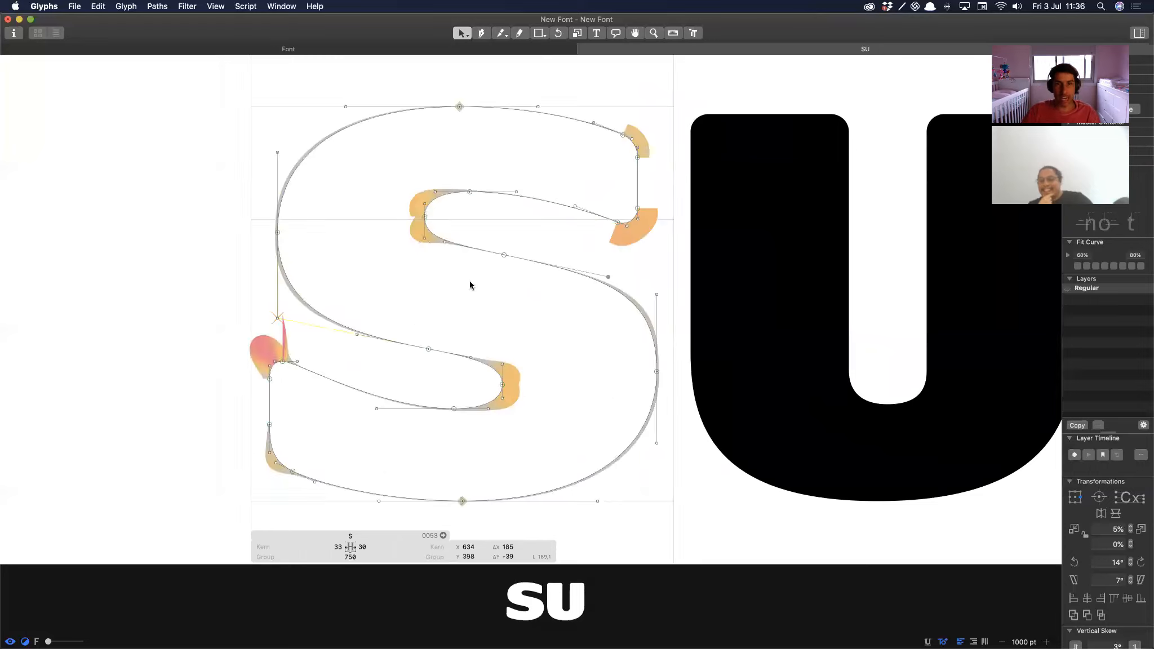
# Step: Raise the node on the upper edge of the S's spine to X 449, Y 447
pyautogui.moveTo(485, 282); pyautogui.dragTo(521, 241)
pyautogui.press('space')
pyautogui.press('Up')
pyautogui.press('Up')
pyautogui.press('Up')
pyautogui.press('Up')
pyautogui.press('Up')
pyautogui.press('Up')
pyautogui.press('Up')
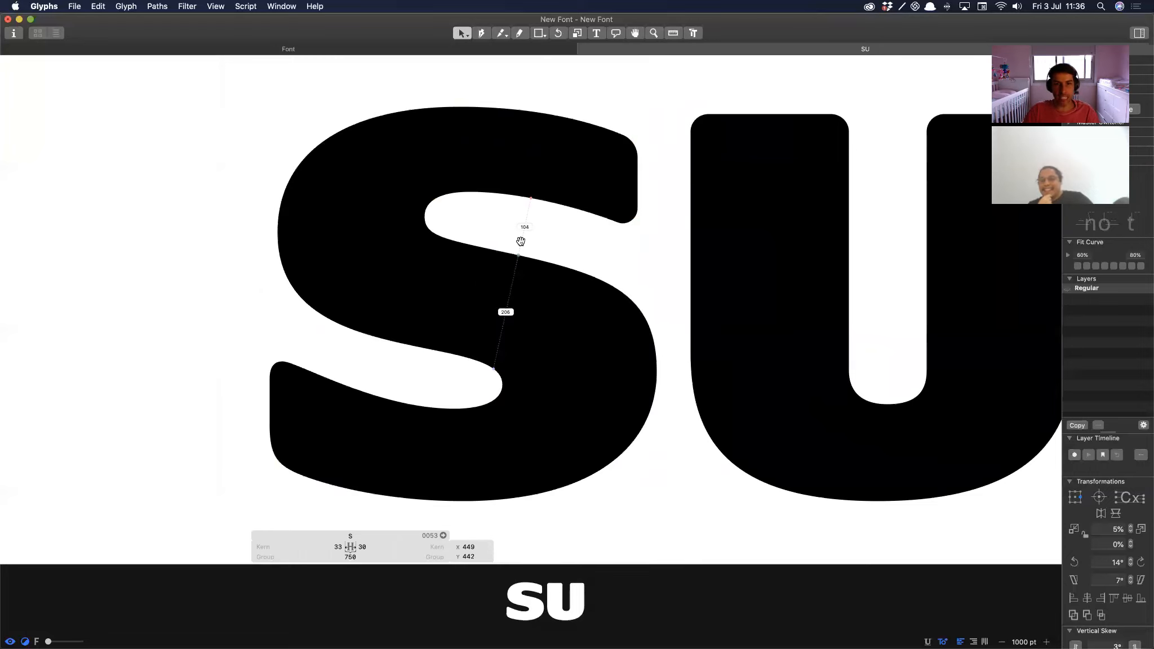
pyautogui.press('Down')
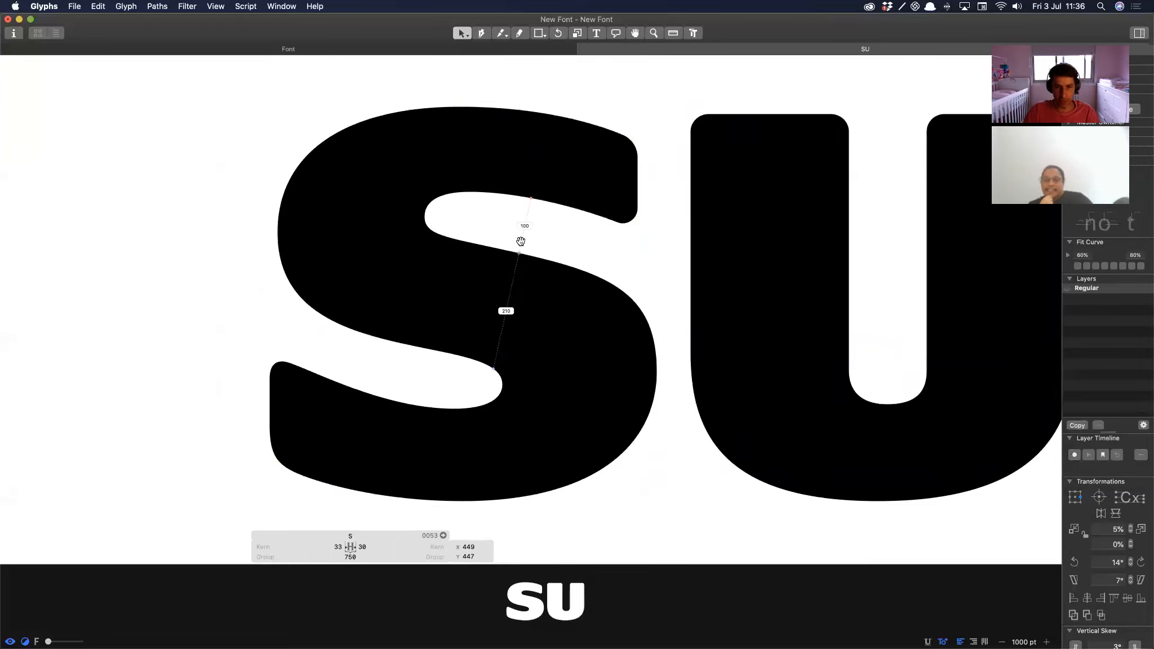
# Step: Add a final S to the edit text so it reads SUS
pyautogui.press('super+minus')
pyautogui.press('super+minus')
pyautogui.press('super+minus')
pyautogui.write('t')
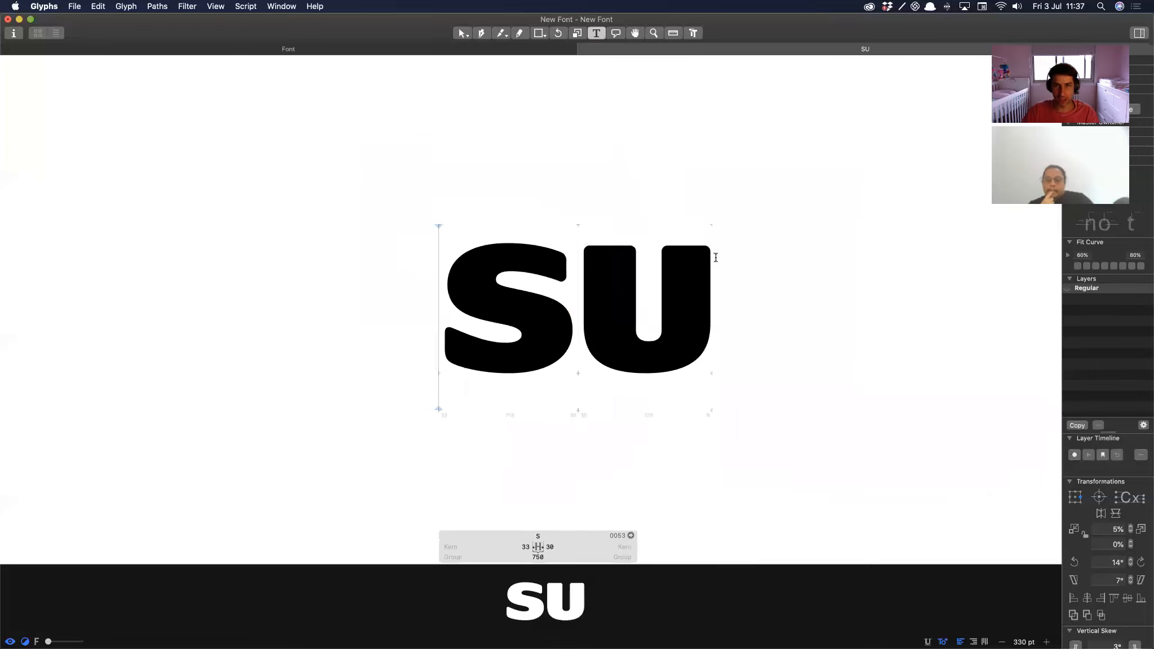
pyautogui.write('S')
# Step: Increase the S's right sidebearing to 35
pyautogui.click(564, 278)
pyautogui.click(478, 281)
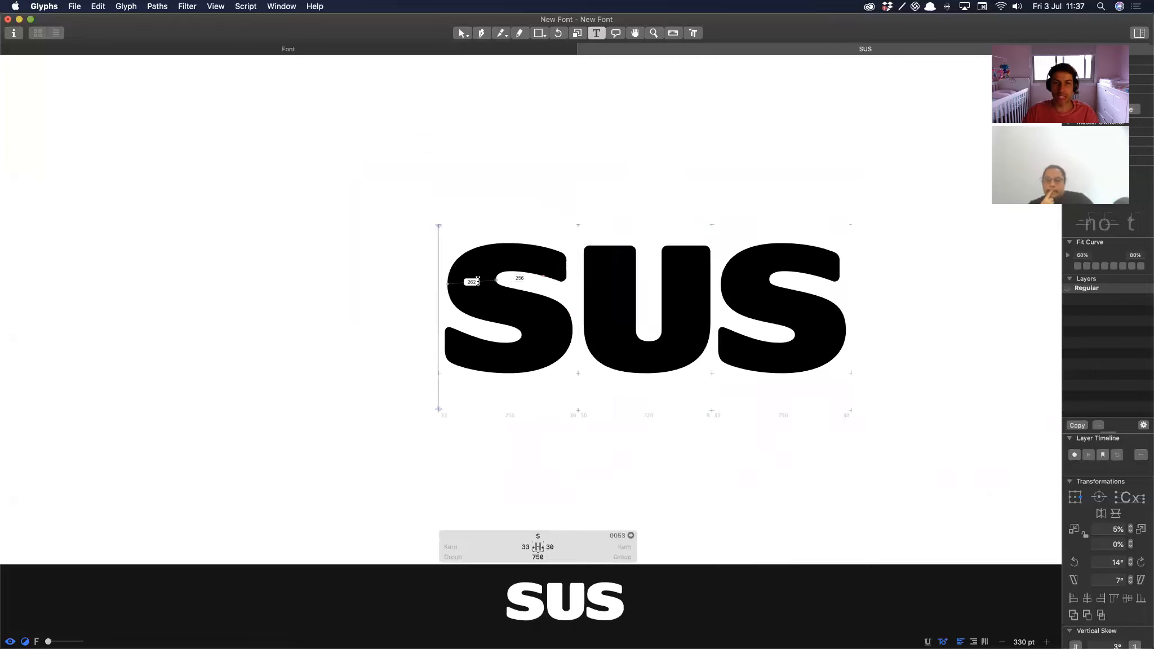
pyautogui.press('Right')
pyautogui.press('Right')
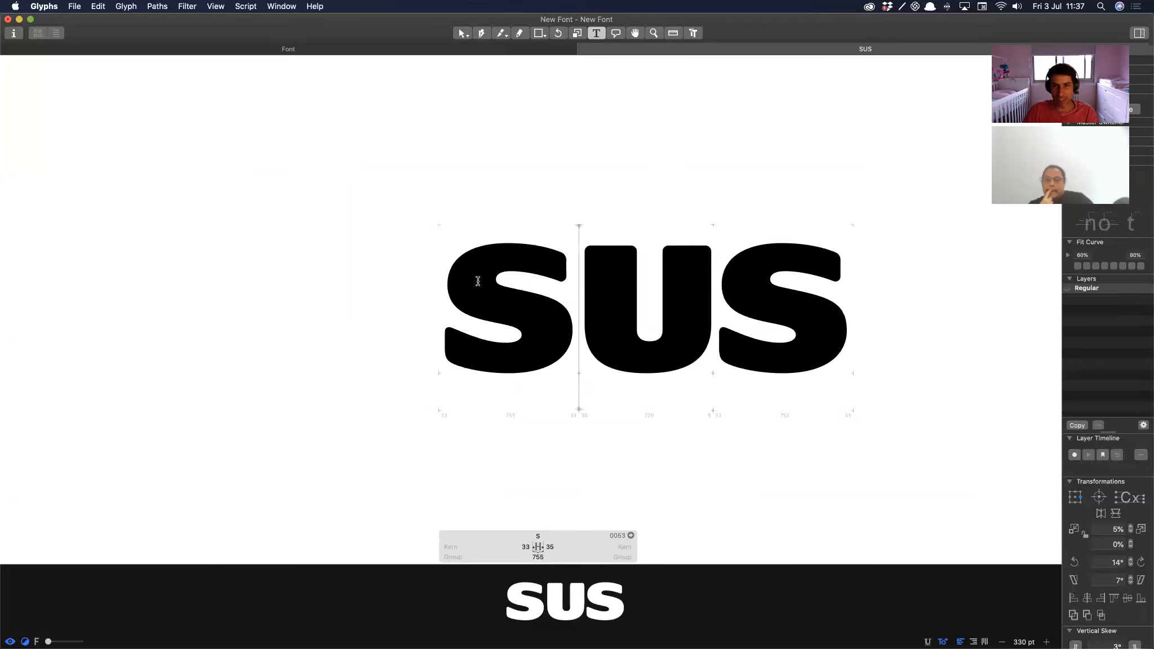
# Step: Increase the U's right sidebearing to 29
pyautogui.press('Left')
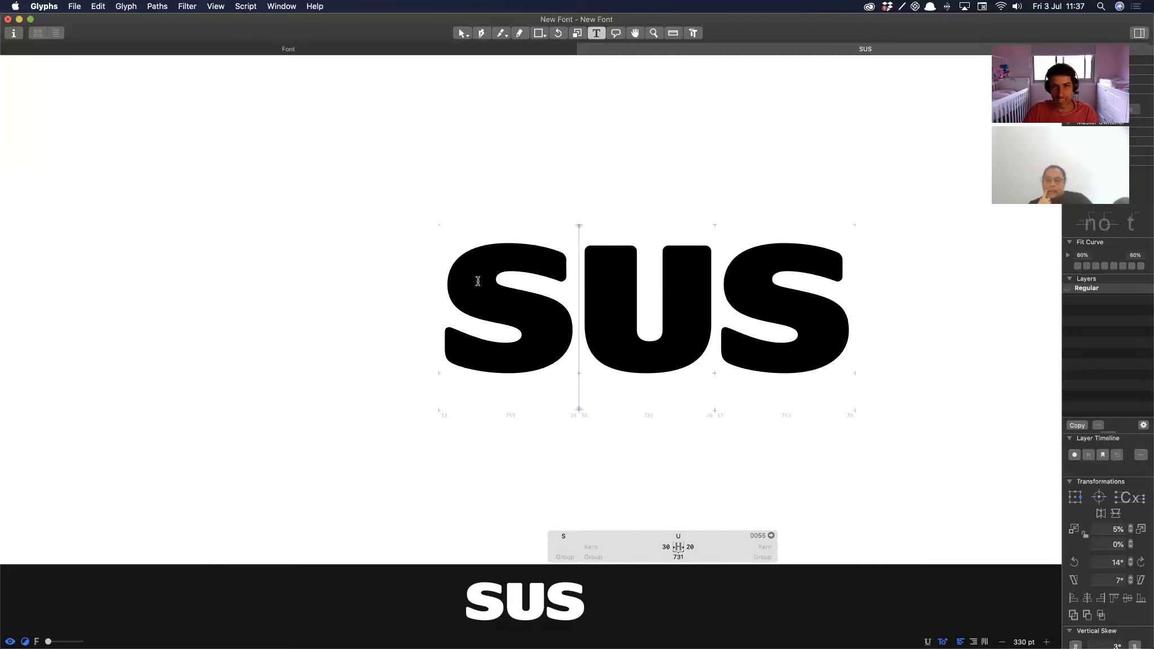
pyautogui.press('Right')
pyautogui.press('Left')
pyautogui.press('ctrl+super+shift+Right')
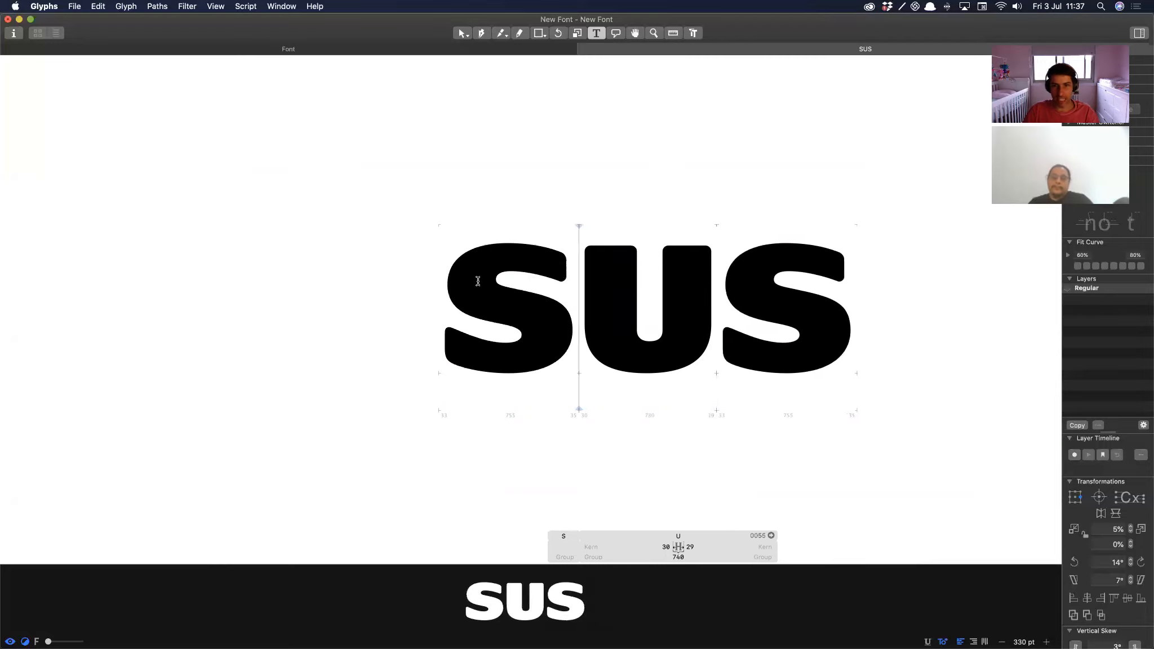
# Step: Set the U's left sidebearing to 39 and its right sidebearing to 33
pyautogui.hotkey('ctrl', 'shift', 'Right')
pyautogui.hotkey('ctrl', 'Left')
pyautogui.hotkey('ctrl', 'Left')
pyautogui.press('super+Right')
pyautogui.press('super+Right')
pyautogui.press('super+Right')
pyautogui.press('super+Right')
pyautogui.press('Right')
pyautogui.press('Left')
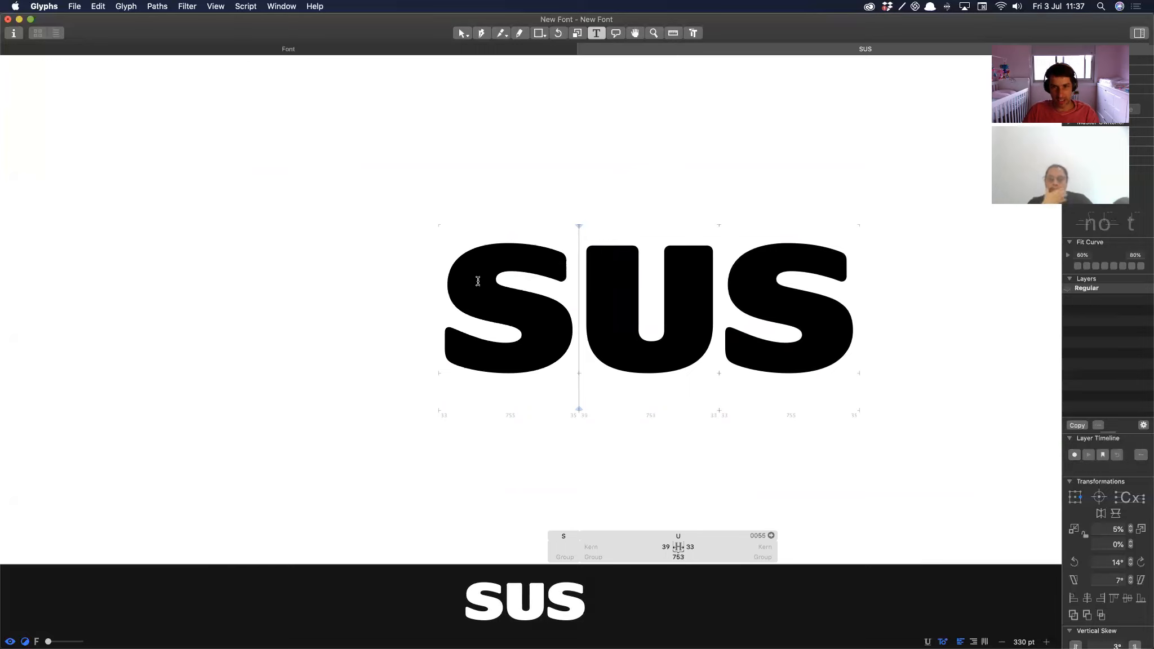
# Step: Increase the S's left sidebearing to 35
pyautogui.press('Left')
pyautogui.hotkey('ctrl', 'Right')
pyautogui.hotkey('ctrl', 'Right')
pyautogui.press('Escape')
# Step: Slide the lower corner node of the S's upper terminal left along its curve to X 648, Y 496
pyautogui.press('super+space')
pyautogui.moveTo(503, 251); pyautogui.dragTo(608, 309)
pyautogui.click(562, 323)
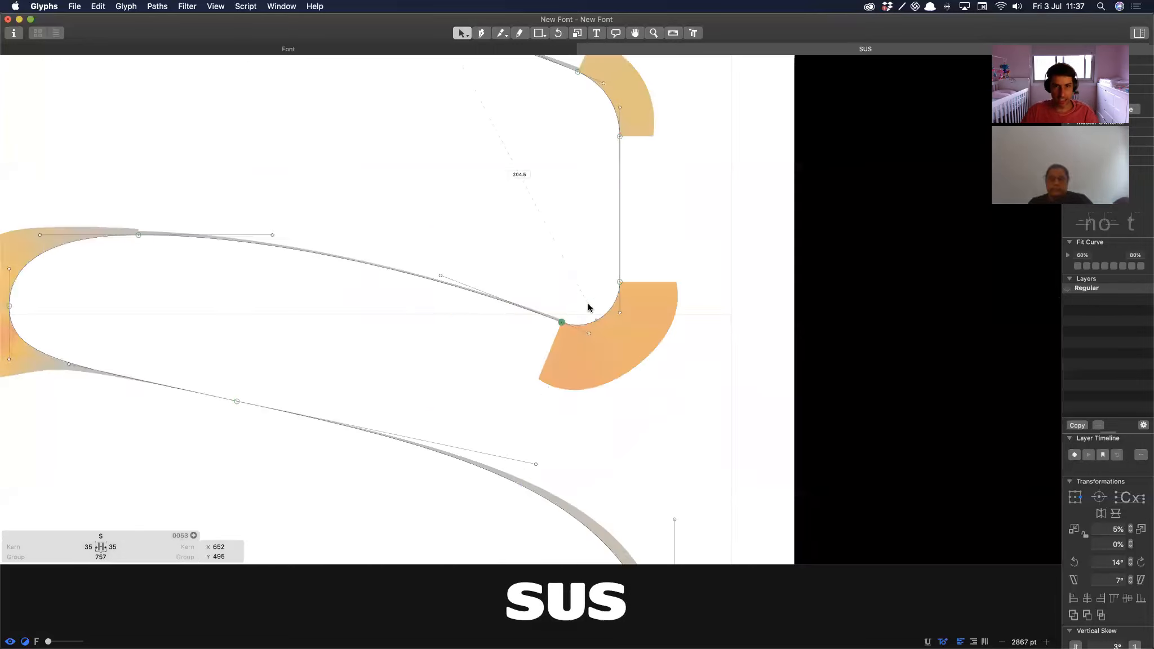
pyautogui.hotkey('alt', 'Left')
pyautogui.hotkey('alt', 'Left')
pyautogui.hotkey('alt', 'Left')
pyautogui.hotkey('alt', 'Left')
# Step: Lengthen the handles rounding the upper terminal's lower corner, bringing the vertical one to X 688, Y 498
pyautogui.press('Tab')
pyautogui.press('Right')
pyautogui.press('Right')
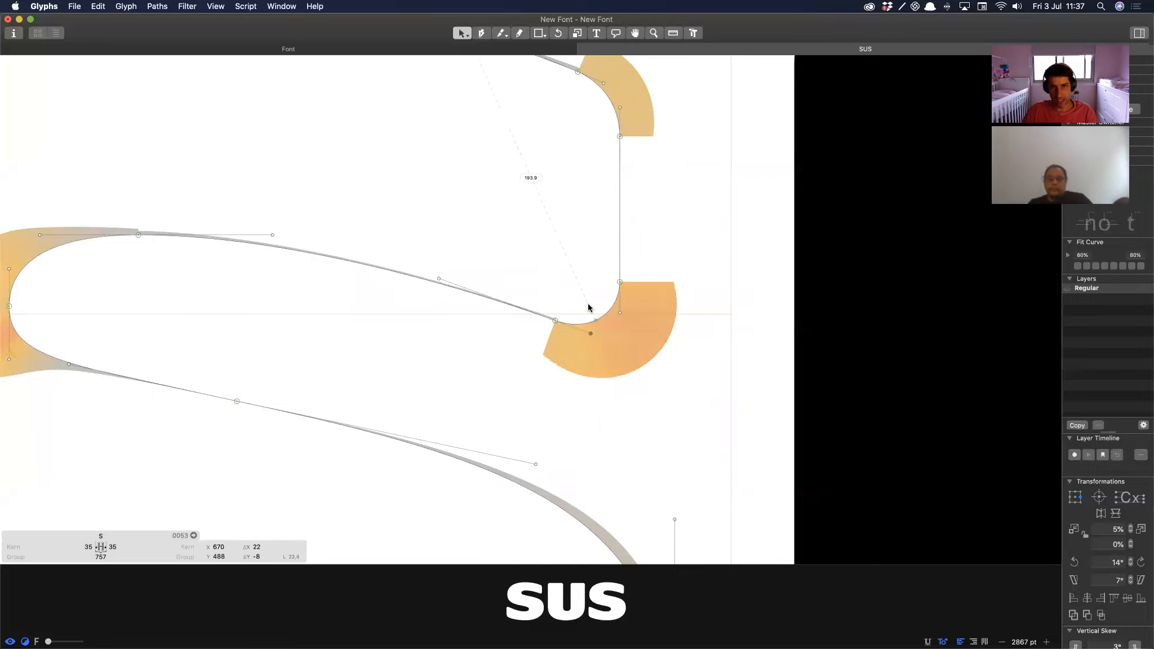
pyautogui.hotkey('alt', 'Right')
pyautogui.hotkey('alt', 'Right')
pyautogui.press('Tab')
pyautogui.hotkey('alt', 'Down')
pyautogui.hotkey('alt', 'Down')
pyautogui.hotkey('alt', 'Down')
pyautogui.press('space')
pyautogui.press('super+minus')
pyautogui.press('space')
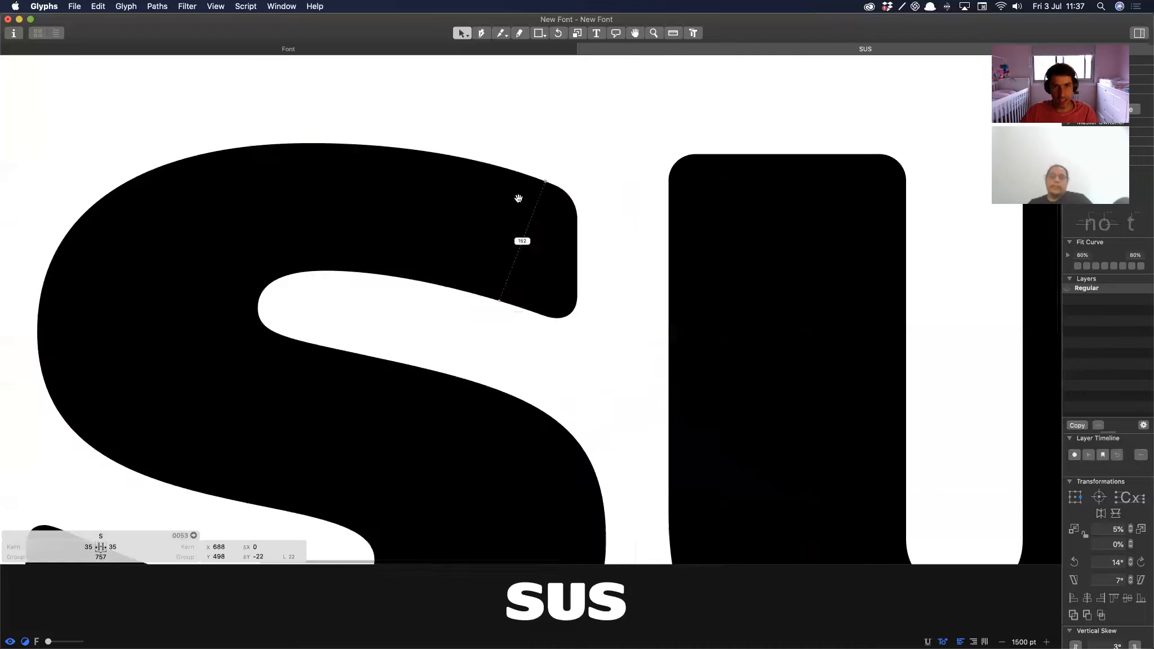
# Step: Slide the upper corner node of the S's upper terminal left along its curve from the rounded corner
pyautogui.click(556, 186)
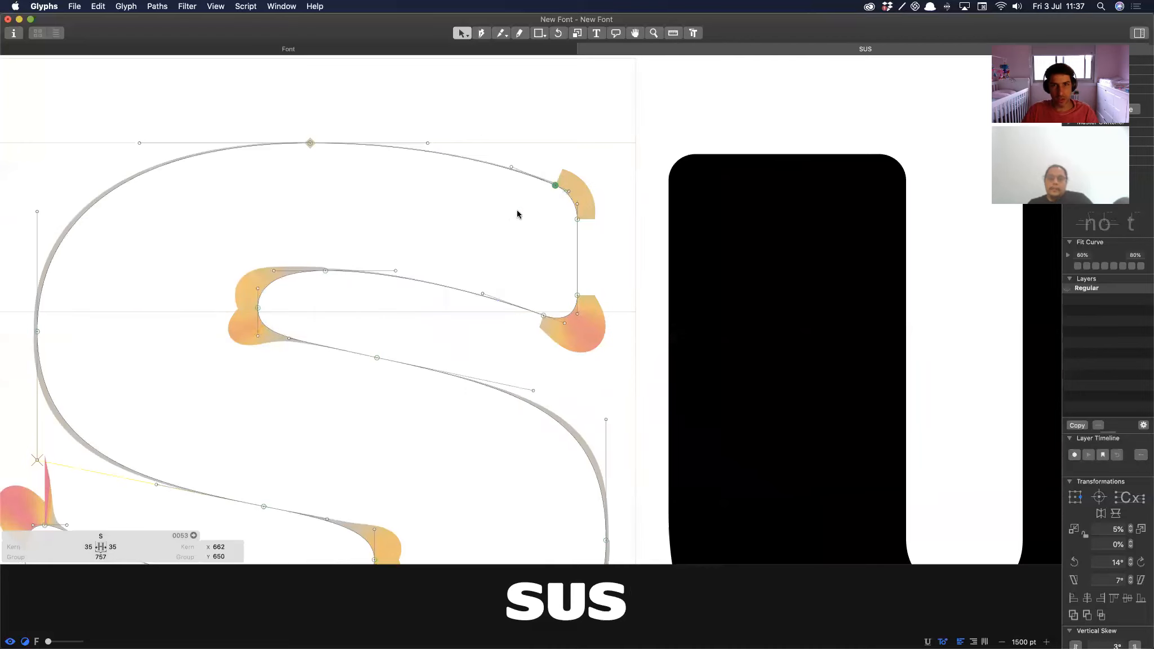
pyautogui.moveTo(449, 108); pyautogui.dragTo(630, 269)
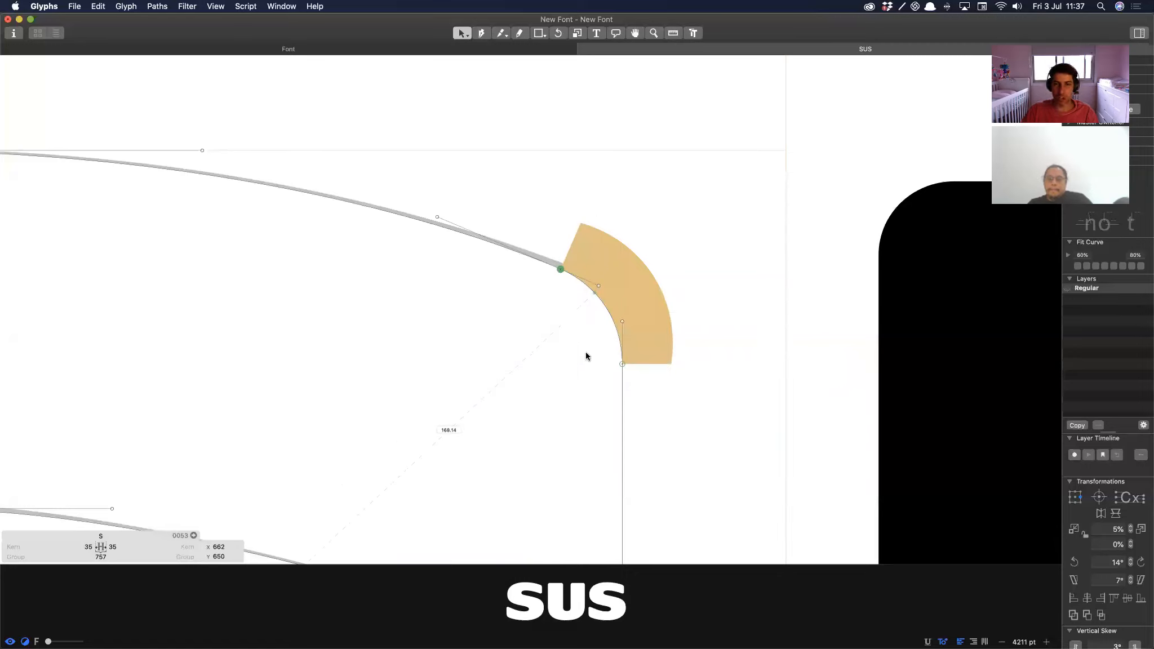
pyautogui.hotkey('alt', 'Left')
pyautogui.hotkey('alt', 'Left')
pyautogui.hotkey('alt', 'Left')
pyautogui.hotkey('alt', 'Left')
pyautogui.hotkey('alt', 'Left')
pyautogui.hotkey('alt', 'Left')
pyautogui.hotkey('alt', 'Left')
pyautogui.hotkey('alt', 'Left')
pyautogui.hotkey('alt', 'Left')
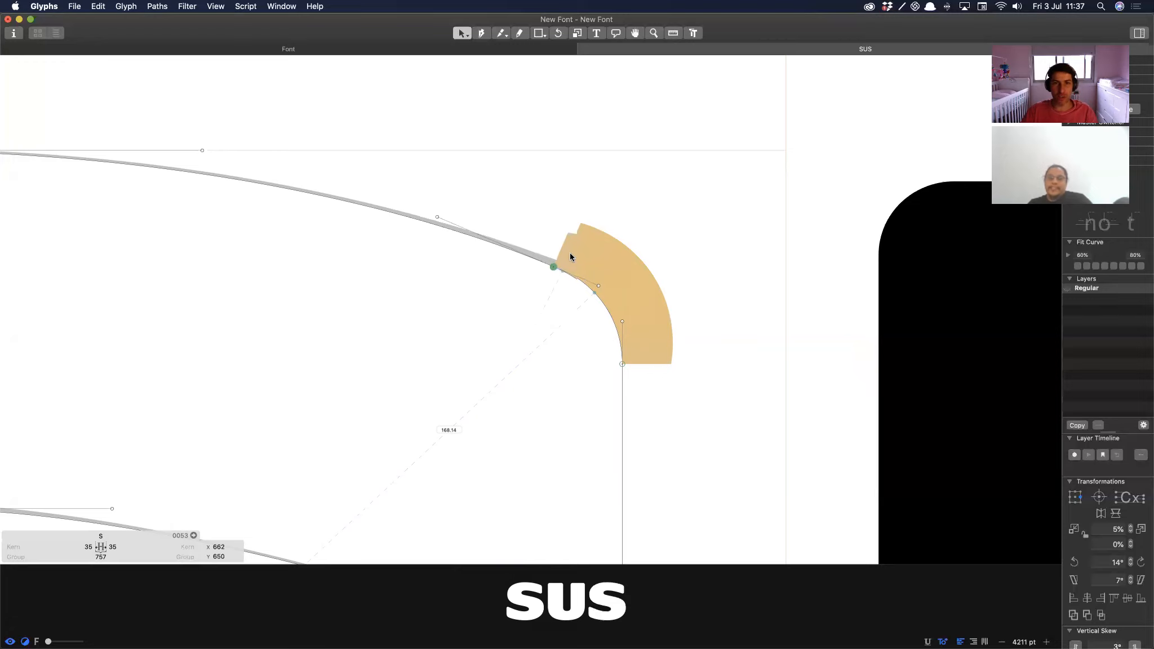
pyautogui.hotkey('alt', 'Left')
pyautogui.hotkey('alt', 'Left')
pyautogui.hotkey('alt', 'Left')
pyautogui.hotkey('alt', 'Left')
pyautogui.hotkey('alt', 'Left')
pyautogui.hotkey('alt', 'Left')
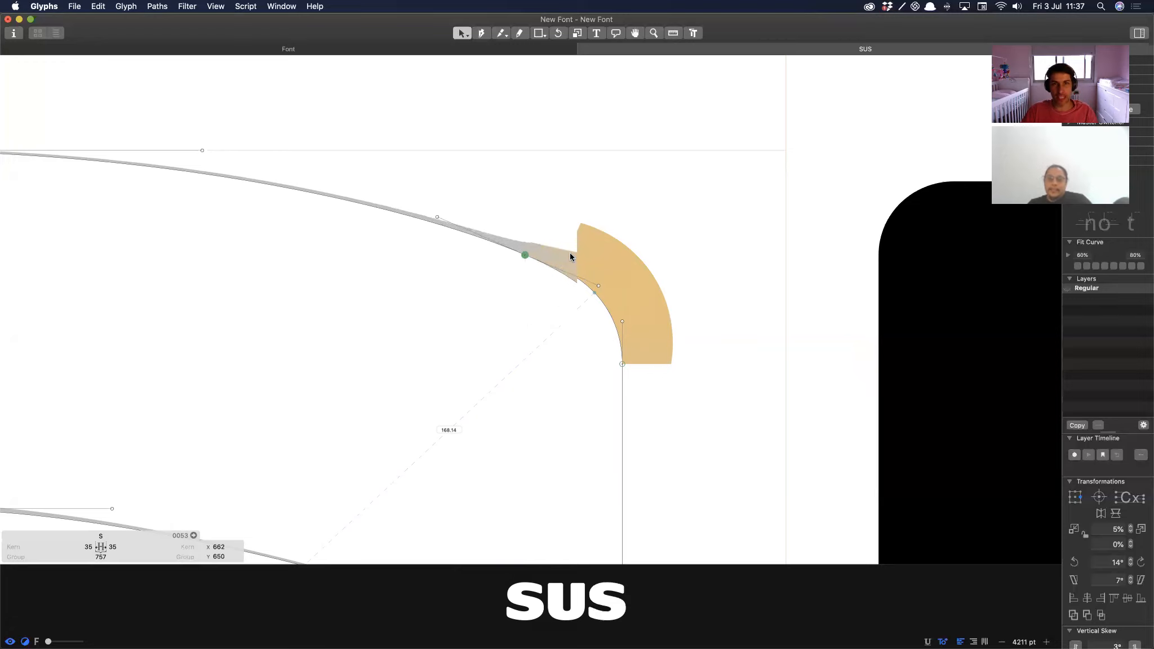
pyautogui.hotkey('alt', 'Left')
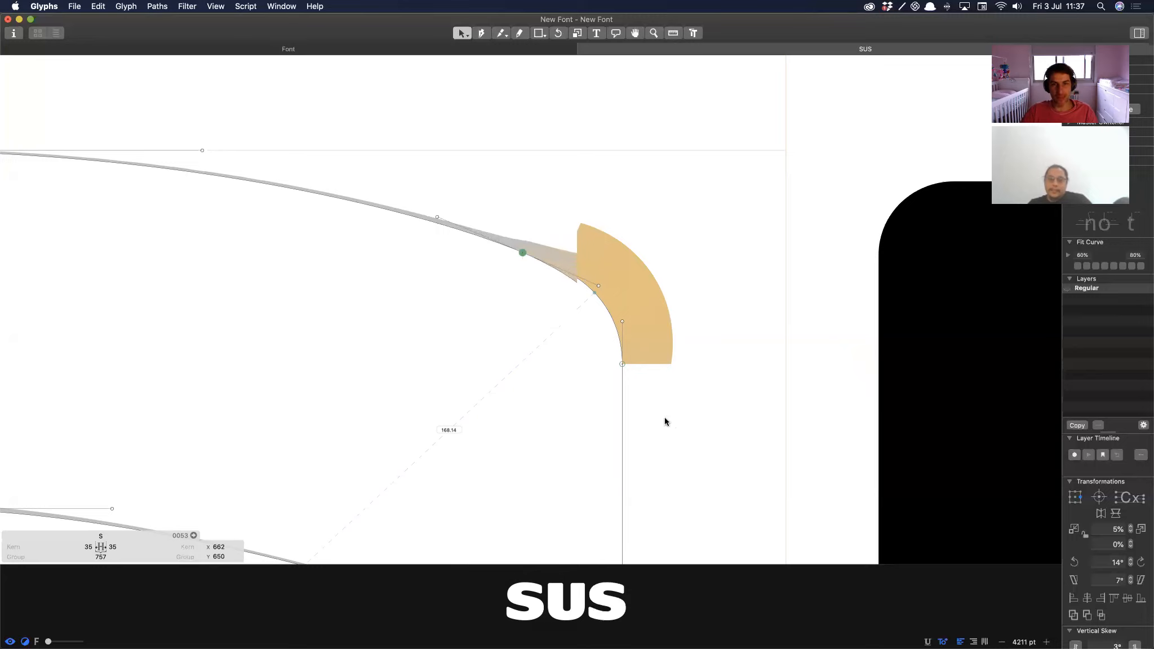
# Step: Lengthen the corner handle below the slid node to make the upper terminal's upper corner fuller
pyautogui.press('super+shift+a')
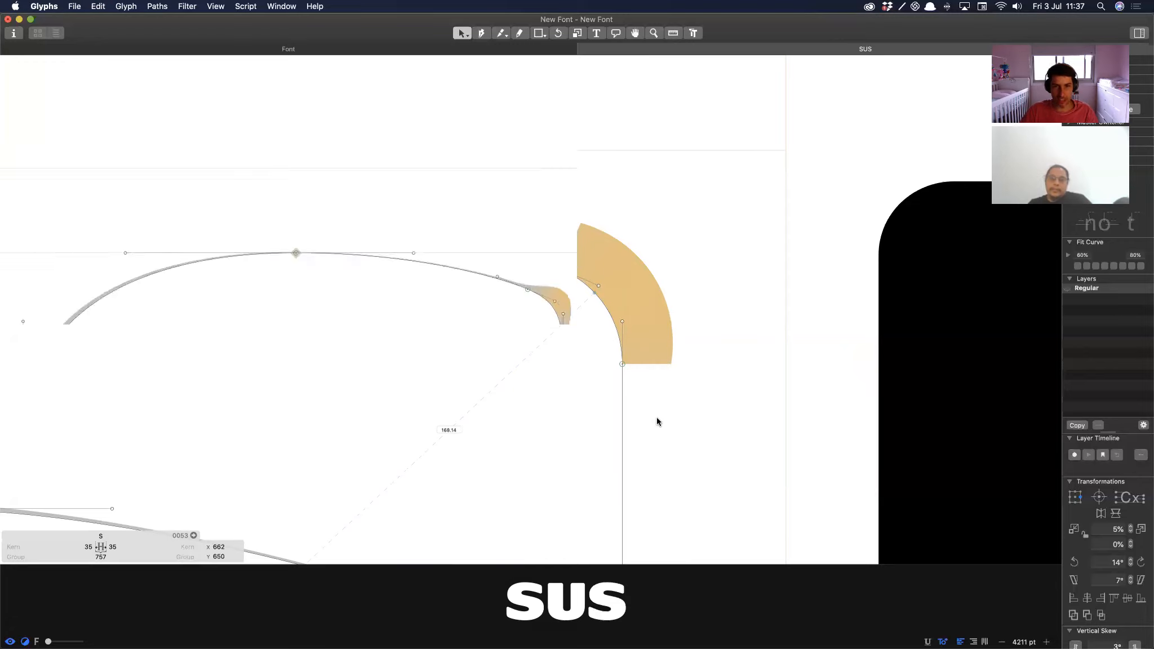
pyautogui.press('space')
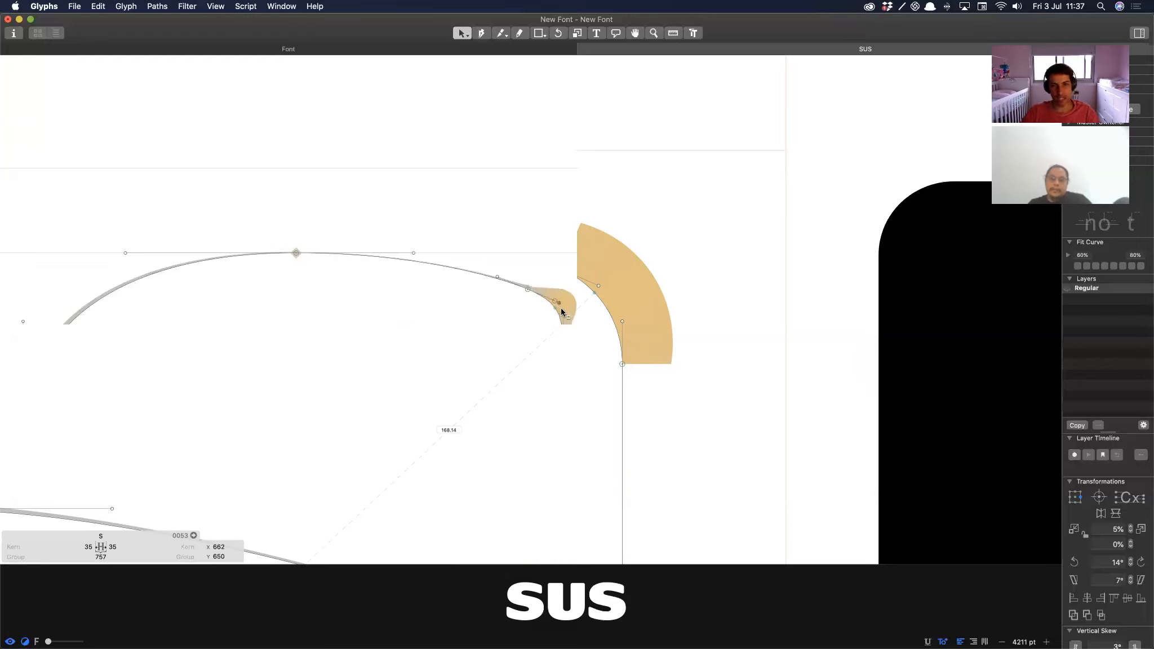
pyautogui.press('Left')
pyautogui.press('Left')
pyautogui.press('Right')
pyautogui.press('Tab')
pyautogui.press('Tab')
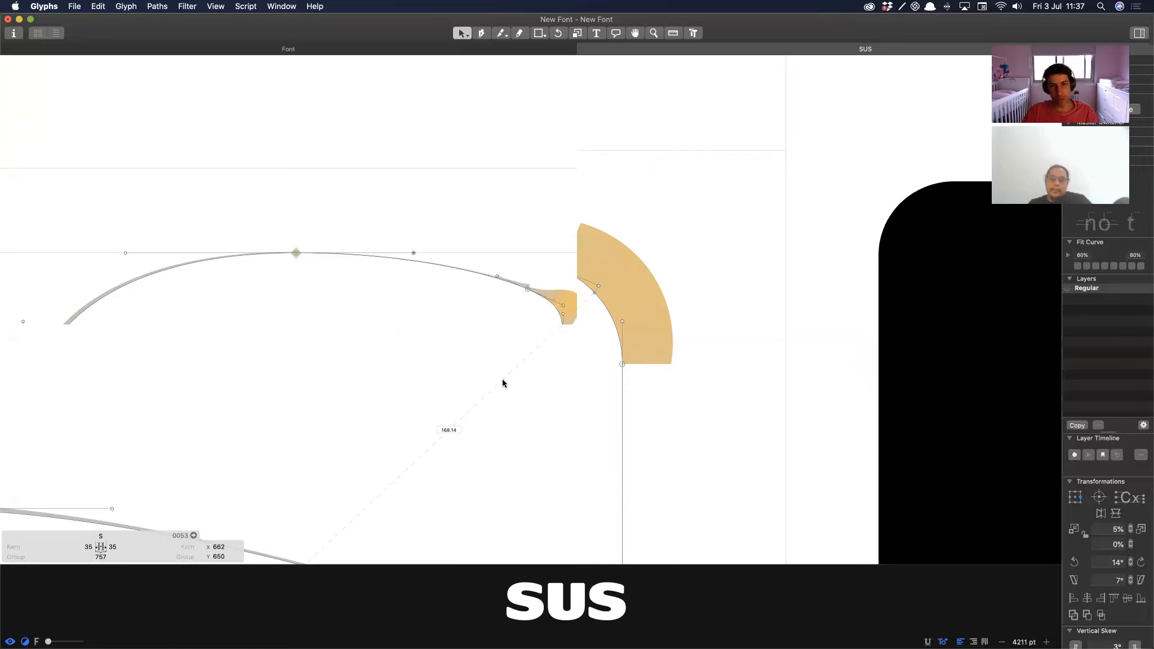
pyautogui.press('space')
pyautogui.click(502, 379)
pyautogui.press('space')
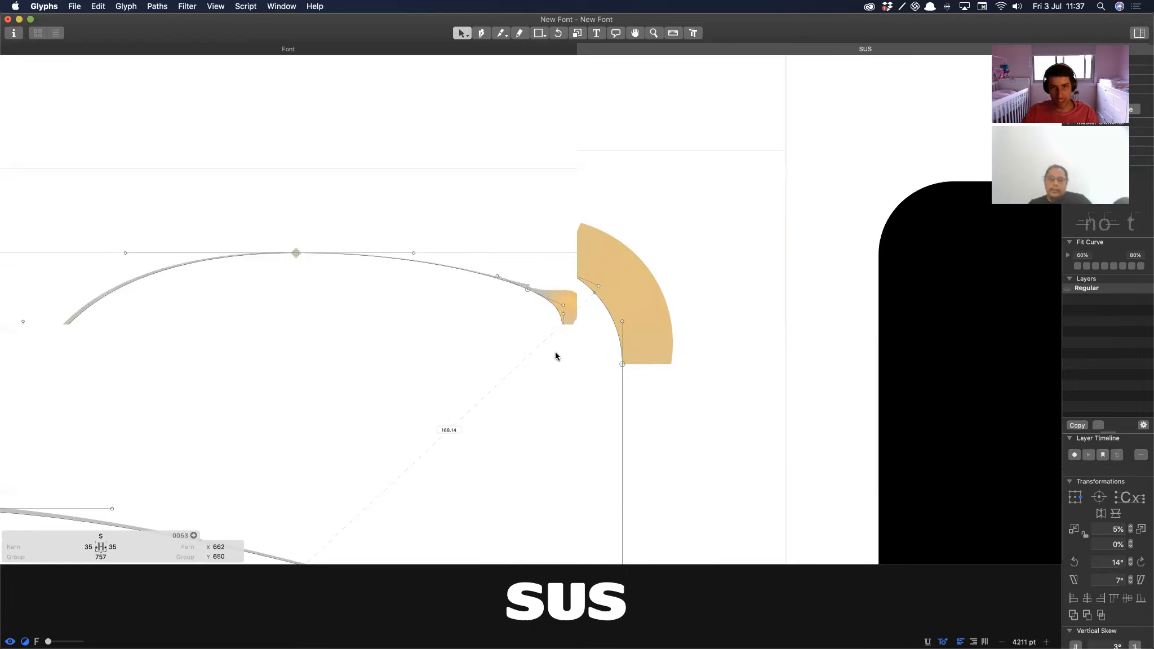
# Step: Nudge the upper terminal's upper corner node slightly back right along its curve
pyautogui.press('space')
pyautogui.moveTo(533, 292); pyautogui.dragTo(607, 378)
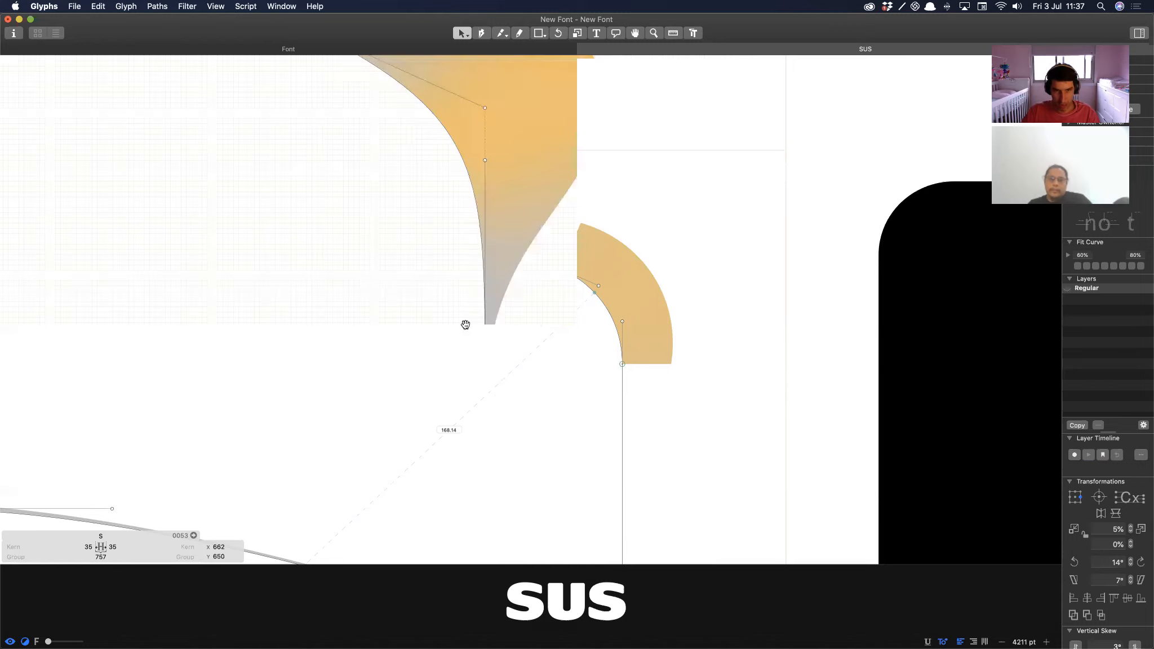
pyautogui.press('super+minus')
pyautogui.press('super+minus')
pyautogui.press('super+minus')
pyautogui.press('space')
pyautogui.moveTo(512, 311); pyautogui.dragTo(517, 323)
pyautogui.hotkey('alt', 'Left')
pyautogui.hotkey('alt', 'Right')
pyautogui.hotkey('alt', 'Right')
pyautogui.hotkey('alt', 'Right')
pyautogui.hotkey('alt', 'Right')
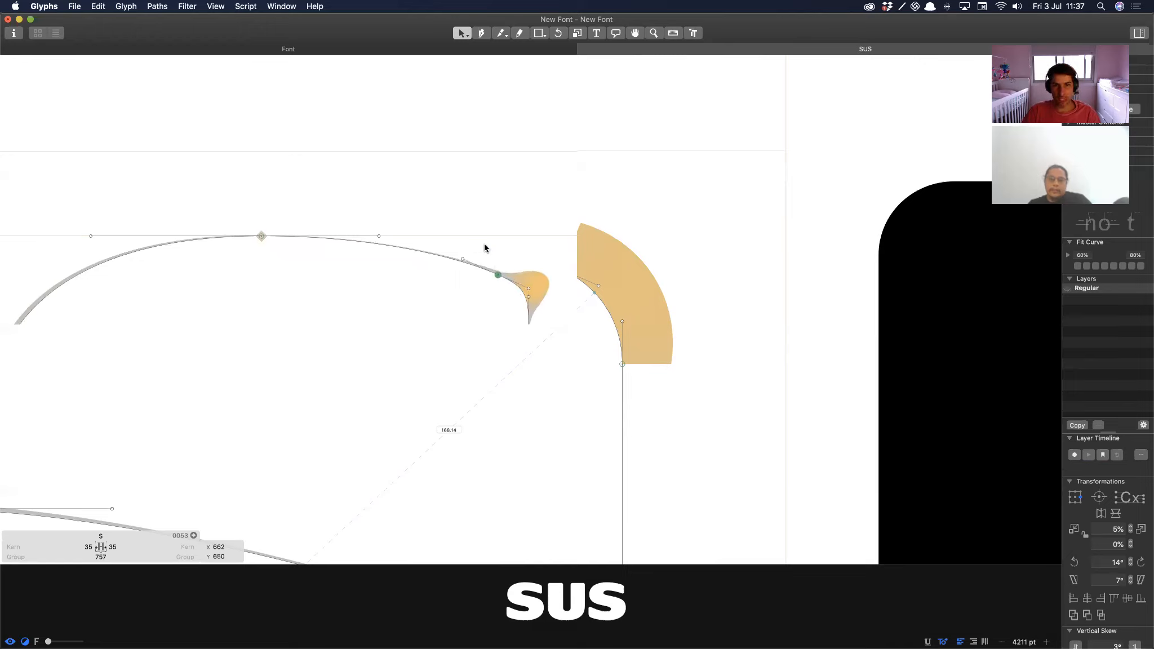
# Step: Balance the upper corner's handles by raising the vertical one slightly, checking the filled shape
pyautogui.press('space')
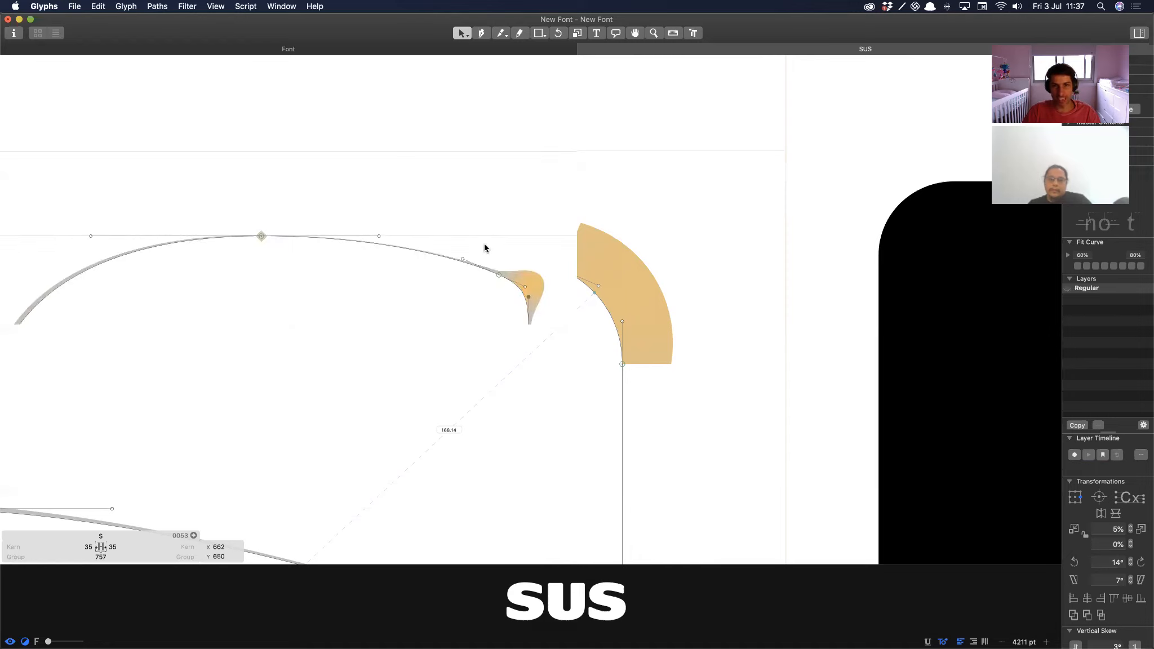
pyautogui.press('space')
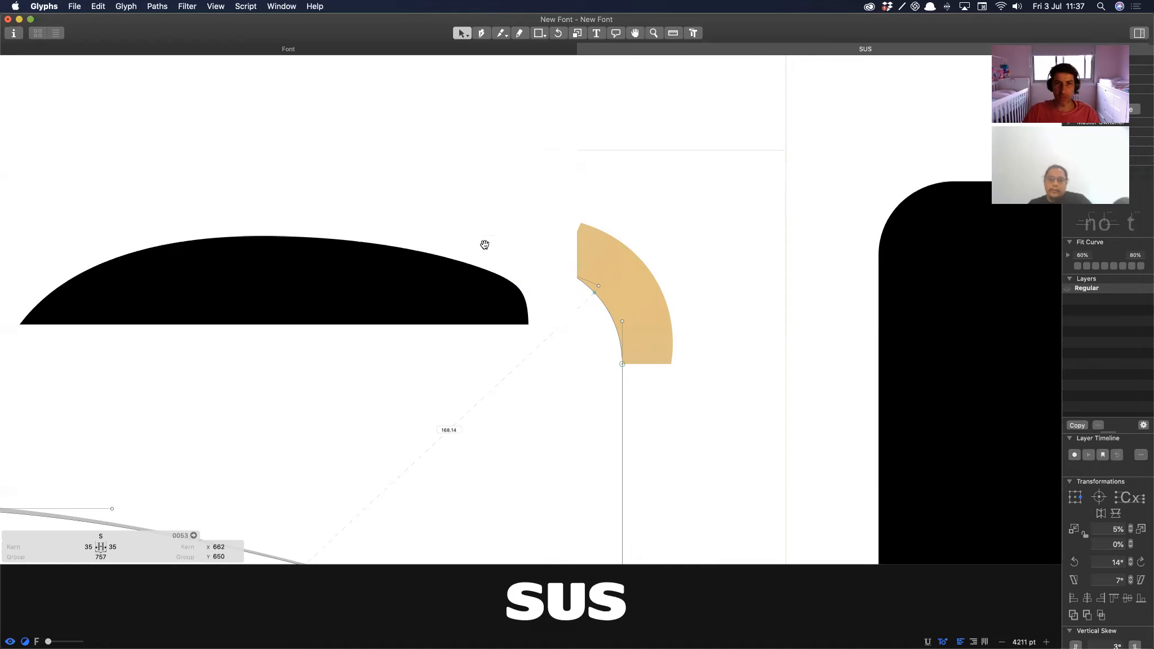
pyautogui.press('Up')
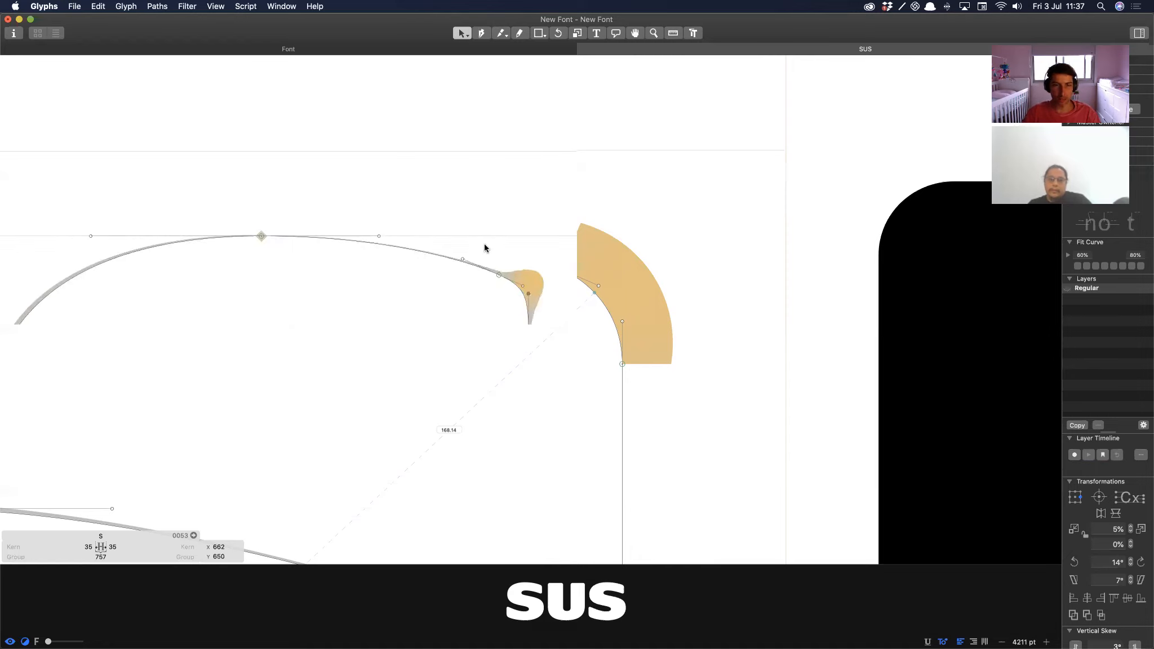
pyautogui.press('l')
pyautogui.press('ctrl+super+j')
pyautogui.press('ctrl+super+j')
# Step: Extend the horizontal handle on the upper edge of the S's lower arm to X 171, Y 164
pyautogui.press('super+minus')
pyautogui.press('super+minus')
pyautogui.press('super+minus')
pyautogui.press('space')
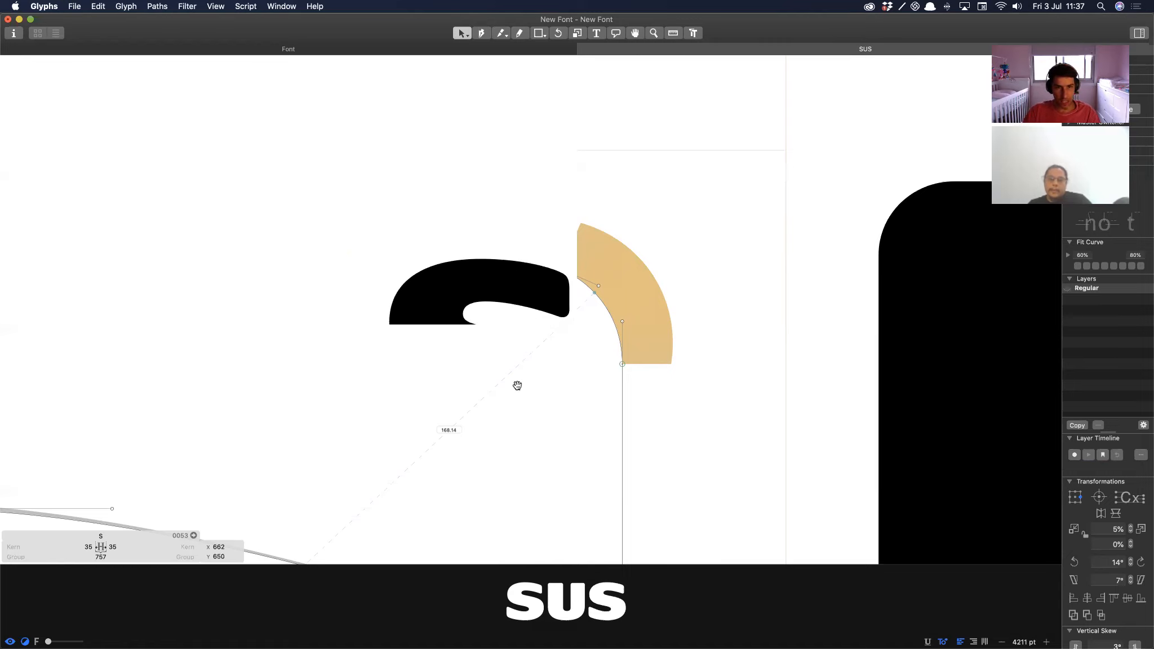
pyautogui.moveTo(372, 355); pyautogui.dragTo(544, 464)
pyautogui.press('space')
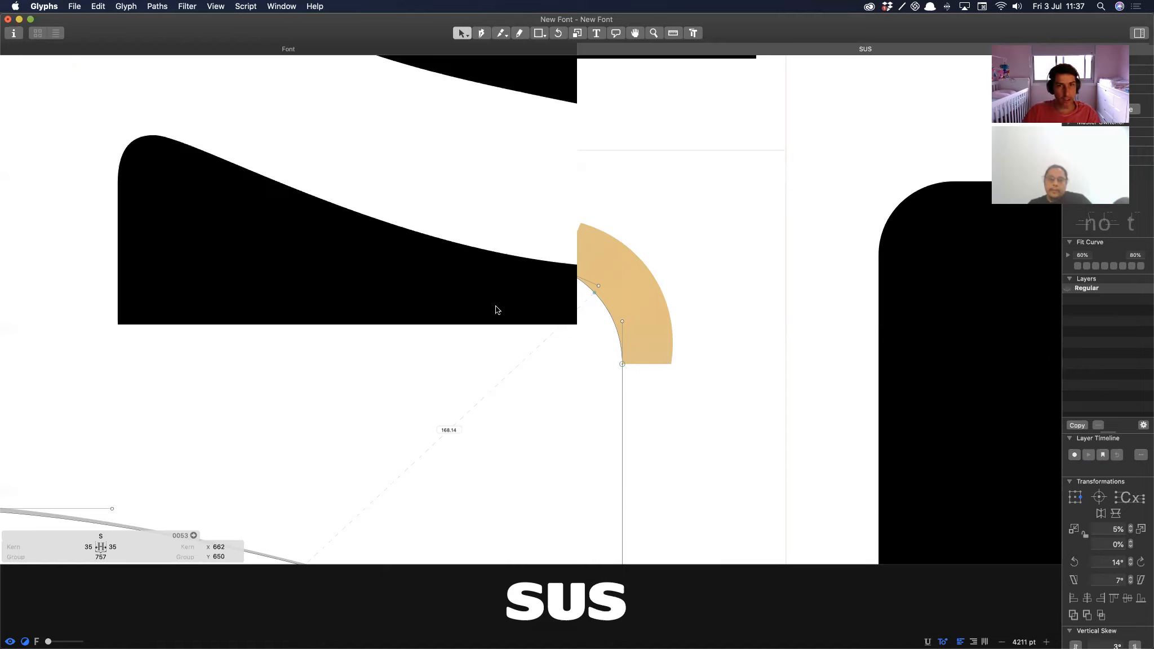
pyautogui.moveTo(385, 266); pyautogui.dragTo(350, 266)
pyautogui.keyDown('alt'); pyautogui.keyDown('super'); pyautogui.click(498, 293); pyautogui.keyUp('super'); pyautogui.keyUp('alt')
pyautogui.scroll(10, 498, 293)
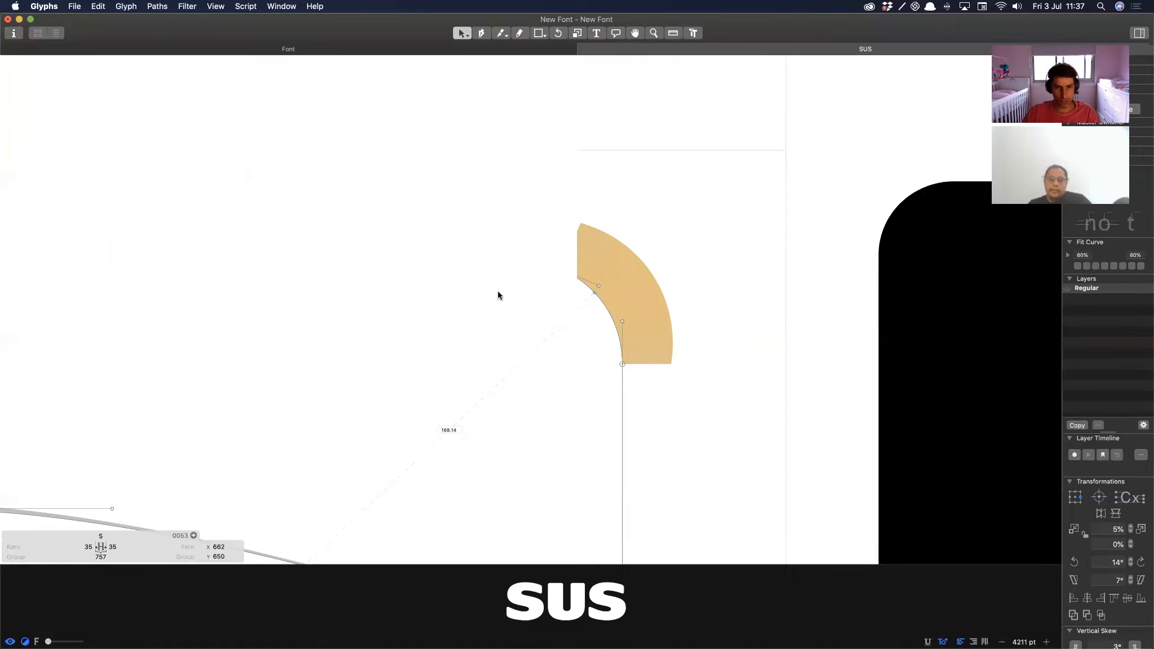
pyautogui.keyDown('alt'); pyautogui.keyDown('super'); pyautogui.click(497, 290); pyautogui.keyUp('super'); pyautogui.keyUp('alt')
pyautogui.moveTo(483, 539); pyautogui.dragTo(523, 345)
pyautogui.keyDown('alt'); pyautogui.keyDown('super'); pyautogui.click(521, 394); pyautogui.keyUp('super'); pyautogui.keyUp('alt')
pyautogui.moveTo(521, 394); pyautogui.dragTo(495, 224)
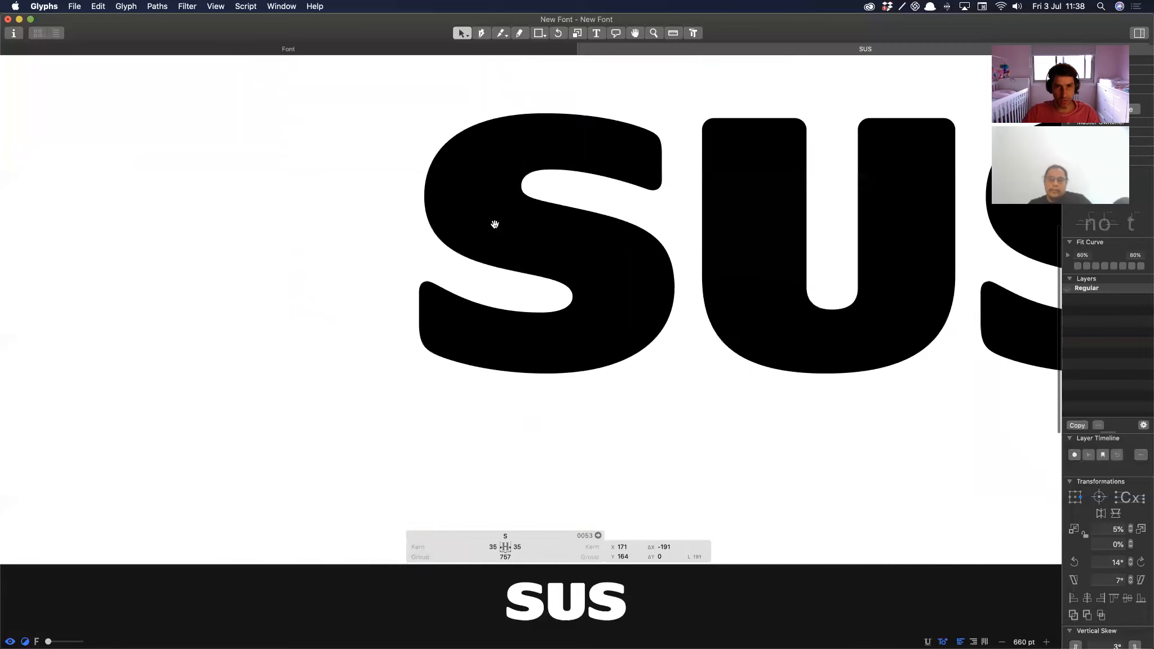
# Step: Shorten the horizontal handle on the lower arm's upper edge to X 201, Y 164 and preview the filled S
pyautogui.moveTo(543, 344); pyautogui.dragTo(497, 354)
pyautogui.click(385, 292)
pyautogui.moveTo(397, 281); pyautogui.dragTo(386, 297)
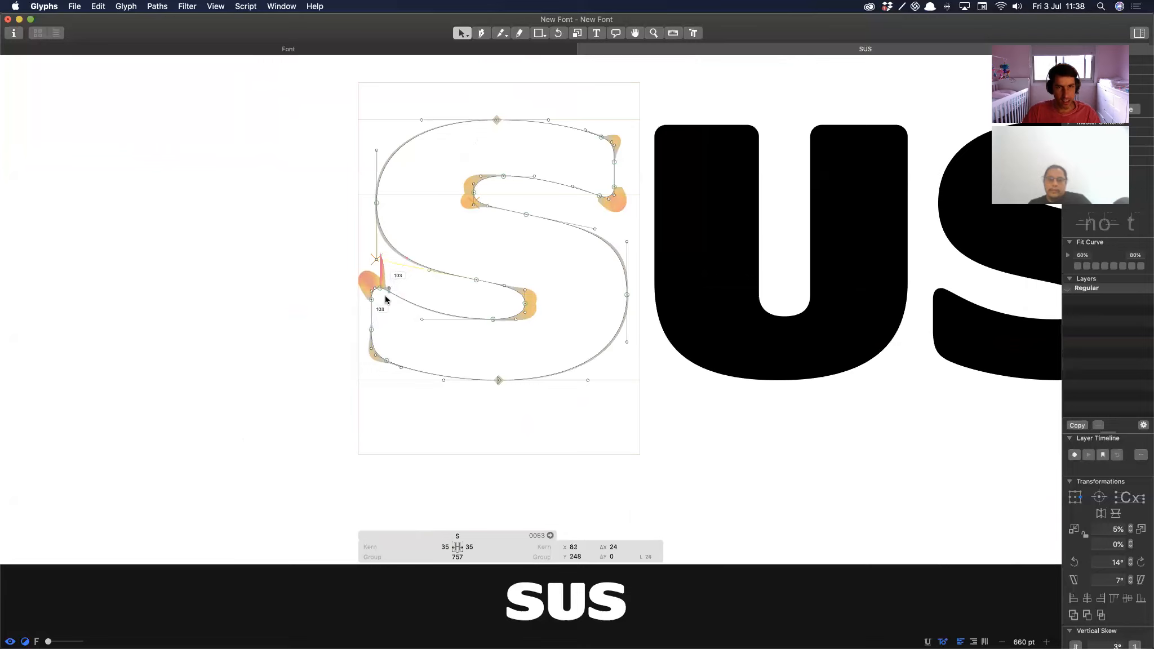
pyautogui.moveTo(420, 353); pyautogui.dragTo(348, 379)
pyautogui.click(351, 346)
pyautogui.press('space')
pyautogui.hotkey('shift', 'Right')
pyautogui.hotkey('shift', 'Right')
pyautogui.hotkey('shift', 'Right')
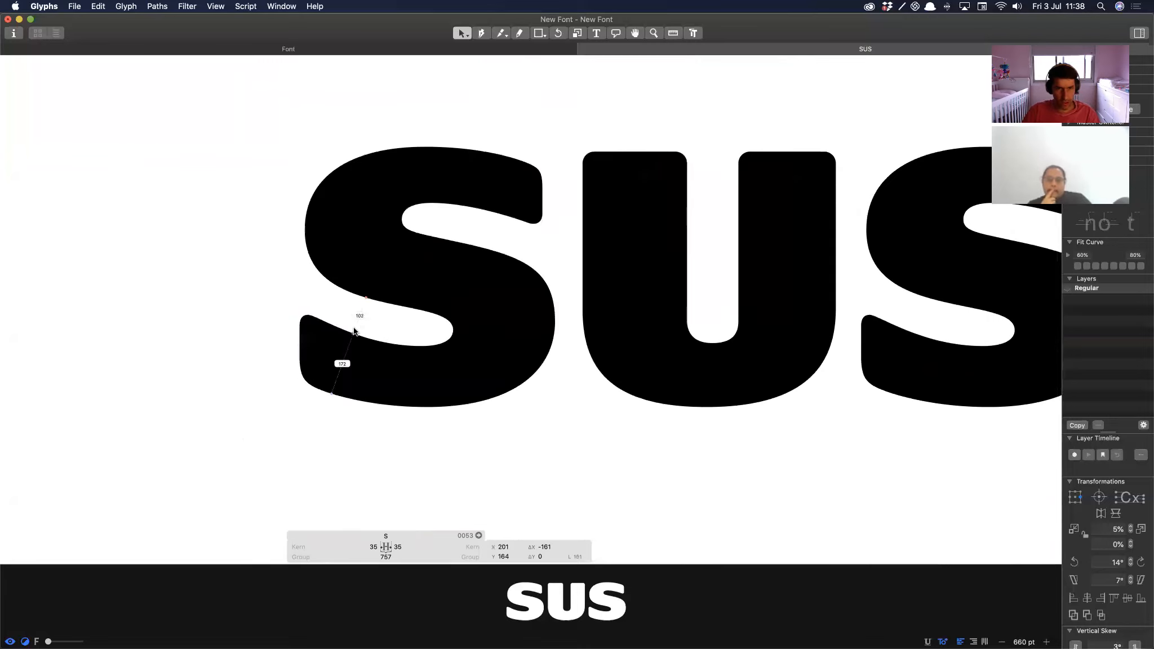
pyautogui.hotkey('shift', 'Tab')
pyautogui.press('Tab')
pyautogui.press('Tab')
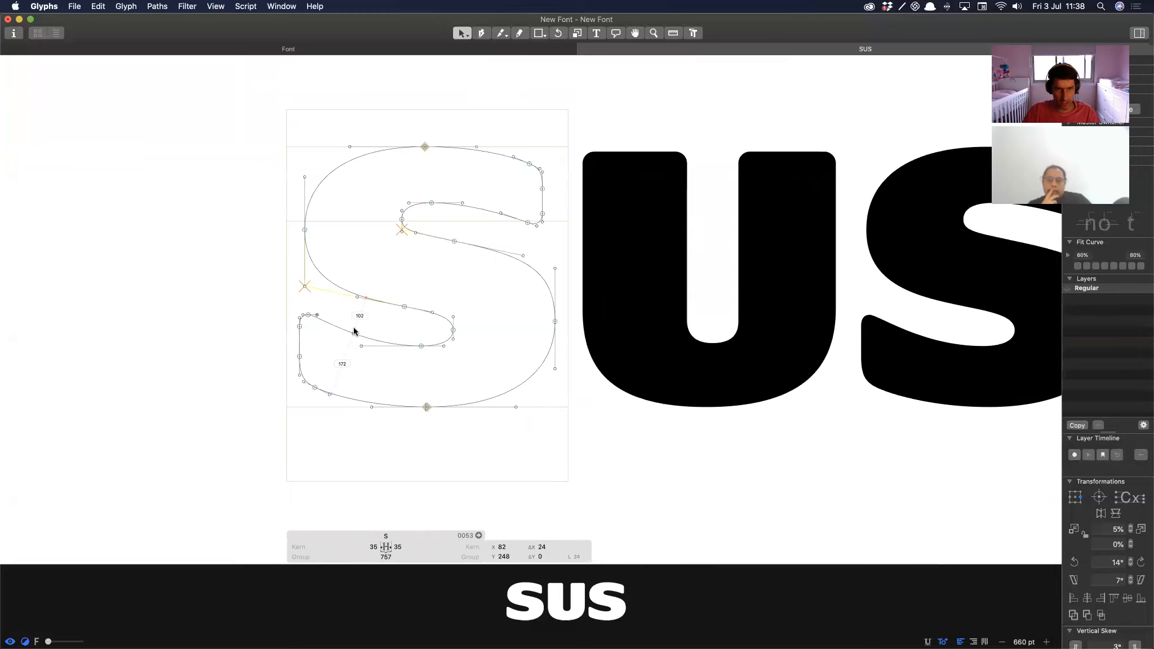
pyautogui.press('space')
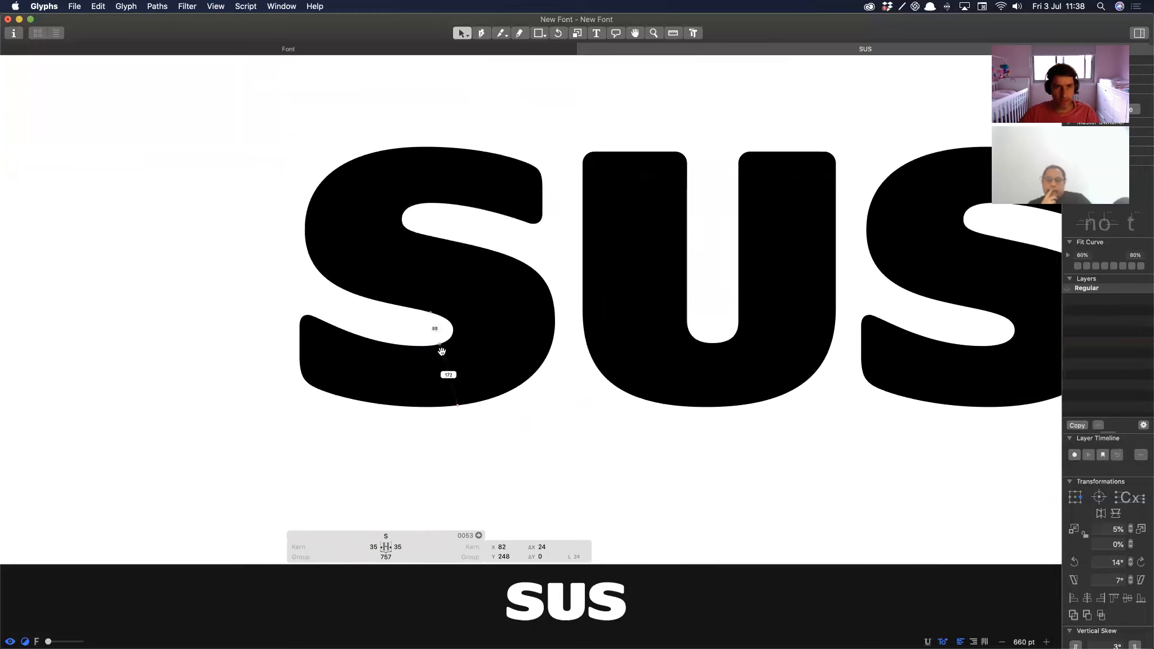
# Step: Add a node on the lower arm's upper edge near the terminal and delete the terminal's top node at X 58, Y 248
pyautogui.press('p')
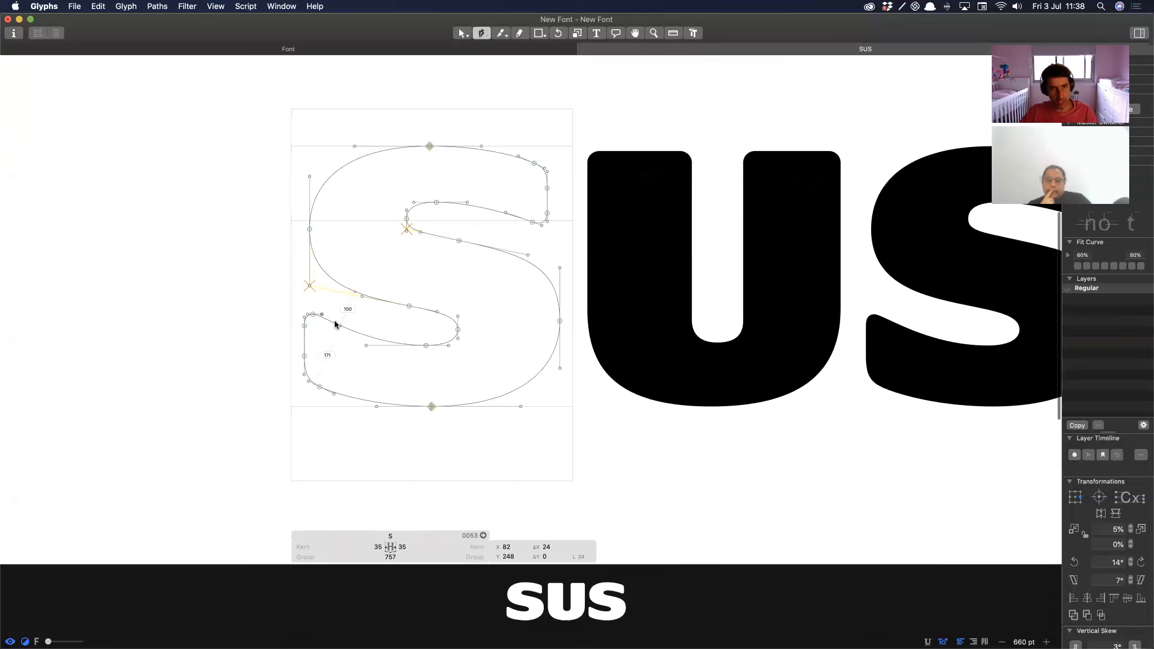
pyautogui.click(335, 322)
pyautogui.moveTo(389, 370); pyautogui.dragTo(278, 291)
pyautogui.press('v')
pyautogui.click(395, 209)
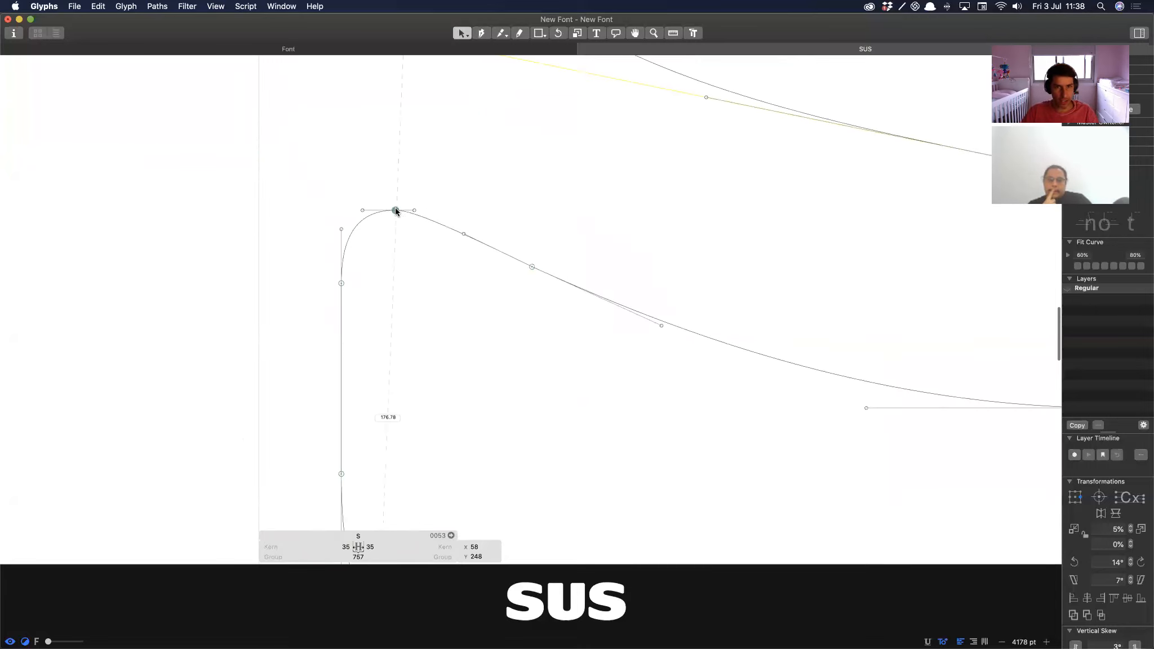
pyautogui.press('Delete')
# Step: Adjust the lower terminal's corner curve, moving the added node's terminal-side handle to X 64, Y 249
pyautogui.press('Down')
pyautogui.press('Down')
pyautogui.press('Down')
pyautogui.press('Down')
pyautogui.press('Down')
pyautogui.press('Tab')
pyautogui.press('Up')
pyautogui.press('Left')
pyautogui.press('Left')
pyautogui.press('Left')
pyautogui.press('Left')
pyautogui.press('Left')
pyautogui.press('Left')
pyautogui.press('Left')
pyautogui.press('Left')
pyautogui.press('Left')
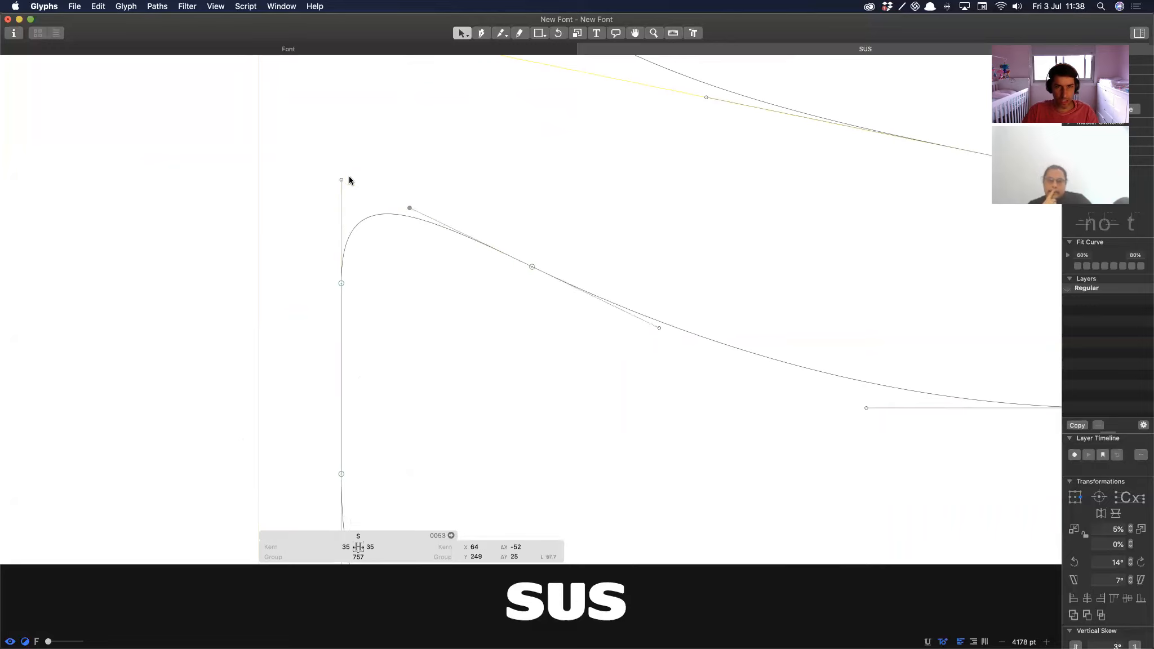
# Step: Raise the added node's terminal-side handle further above the lower terminal's corner
pyautogui.press('Up')
pyautogui.press('Up')
pyautogui.press('Up')
pyautogui.press('Up')
pyautogui.press('Up')
pyautogui.press('Up')
pyautogui.press('Up')
pyautogui.press('Up')
pyautogui.press('Up')
# Step: Lower the vertical handle of the lower terminal's upper corner to X 35, Y 252
pyautogui.press('Tab')
pyautogui.hotkey('shift', 'Tab')
pyautogui.hotkey('shift', 'Tab')
pyautogui.press('Down')
pyautogui.press('Down')
pyautogui.press('Down')
pyautogui.press('Down')
pyautogui.press('Down')
pyautogui.press('Down')
pyautogui.press('Down')
pyautogui.press('Down')
pyautogui.press('Down')
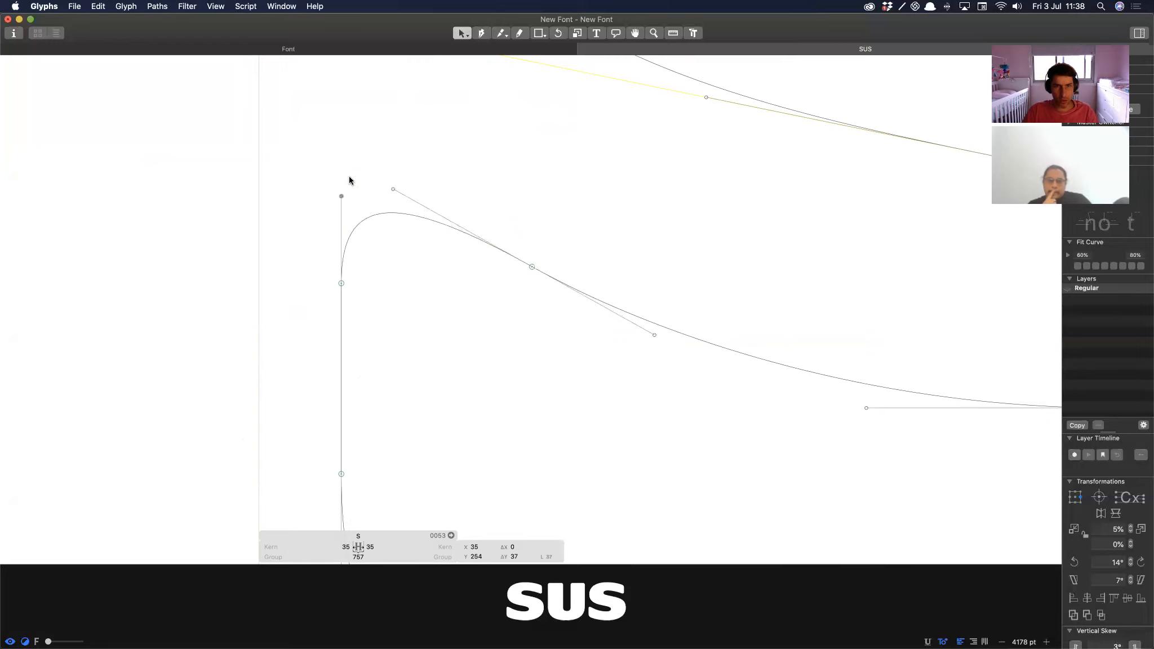
pyautogui.hotkey('shift', 'Tab')
pyautogui.hotkey('shift', 'Tab')
pyautogui.press('Tab')
pyautogui.press('Tab')
pyautogui.press('Tab')
pyautogui.press('Tab')
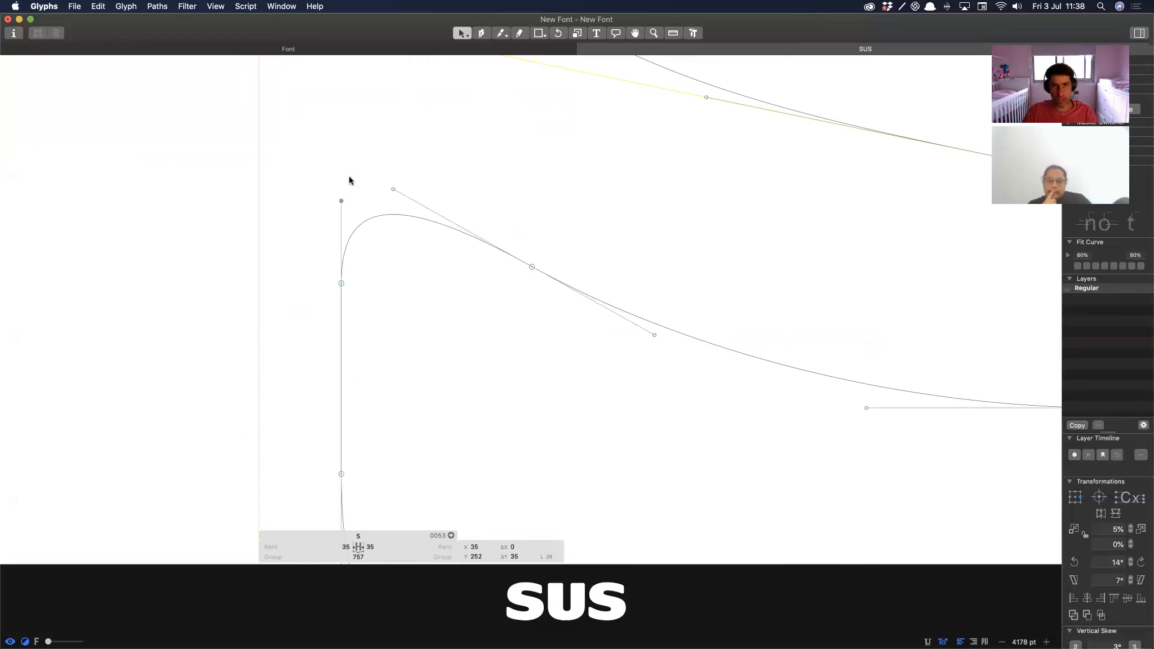
# Step: Slide the added node on the lower arm's upper edge along its curve to X 108, Y 228
pyautogui.hotkey('alt', 'shift', 'Left')
pyautogui.hotkey('alt', 'shift', 'Left')
pyautogui.hotkey('alt', 'shift', 'Right')
pyautogui.hotkey('alt', 'shift', 'Right')
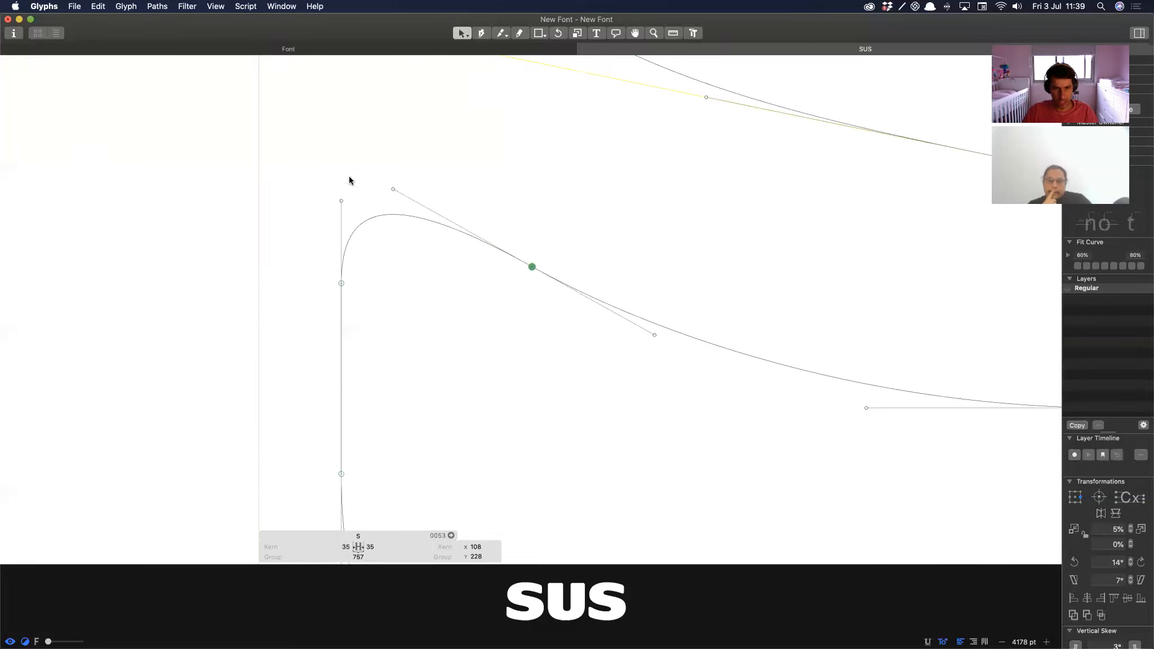
# Step: Shorten the added node's terminal-side handle and lower the vertical handle of the lower terminal's upper corner
pyautogui.press('Tab')
pyautogui.hotkey('shift', 'Tab')
pyautogui.hotkey('shift', 'Tab')
pyautogui.hotkey('alt', 'shift', 'Right')
pyautogui.hotkey('shift', 'Tab')
pyautogui.press('Down')
pyautogui.press('Down')
pyautogui.press('Down')
pyautogui.hotkey('shift', 'Tab')
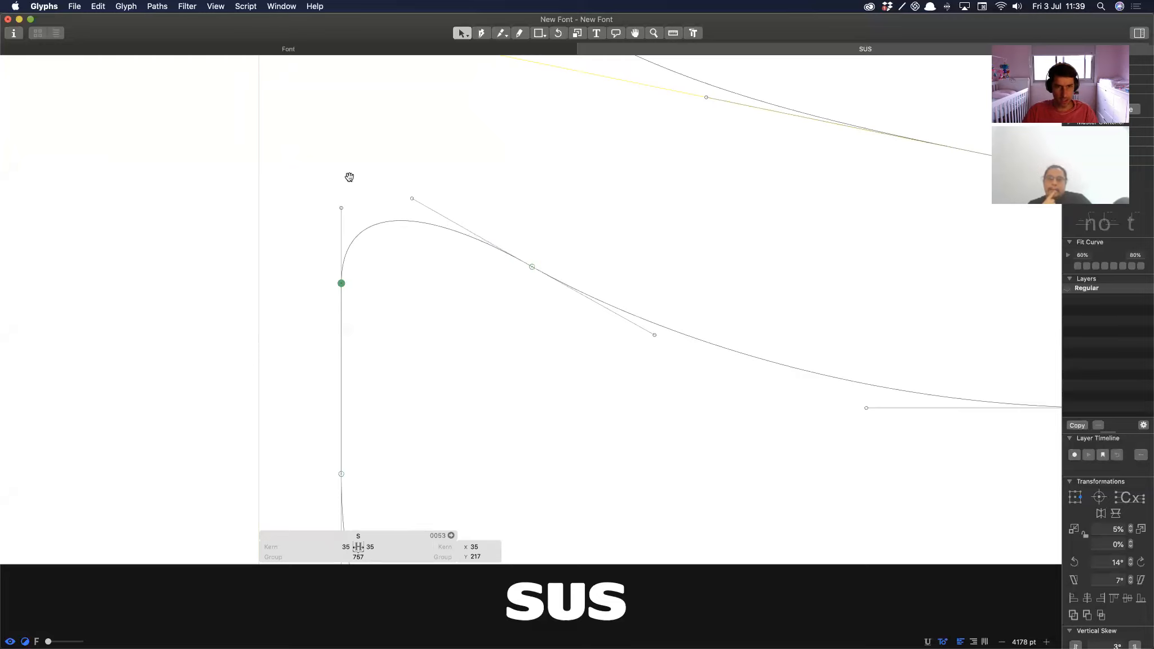
# Step: Lower the terminal's upper corner node to X 35, Y 207 and extend the added node's terminal-side handle to X 56, Y 257
pyautogui.press('space')
pyautogui.hotkey('alt', 'shift', 'Down')
pyautogui.hotkey('alt', 'shift', 'Down')
pyautogui.hotkey('alt', 'shift', 'Up')
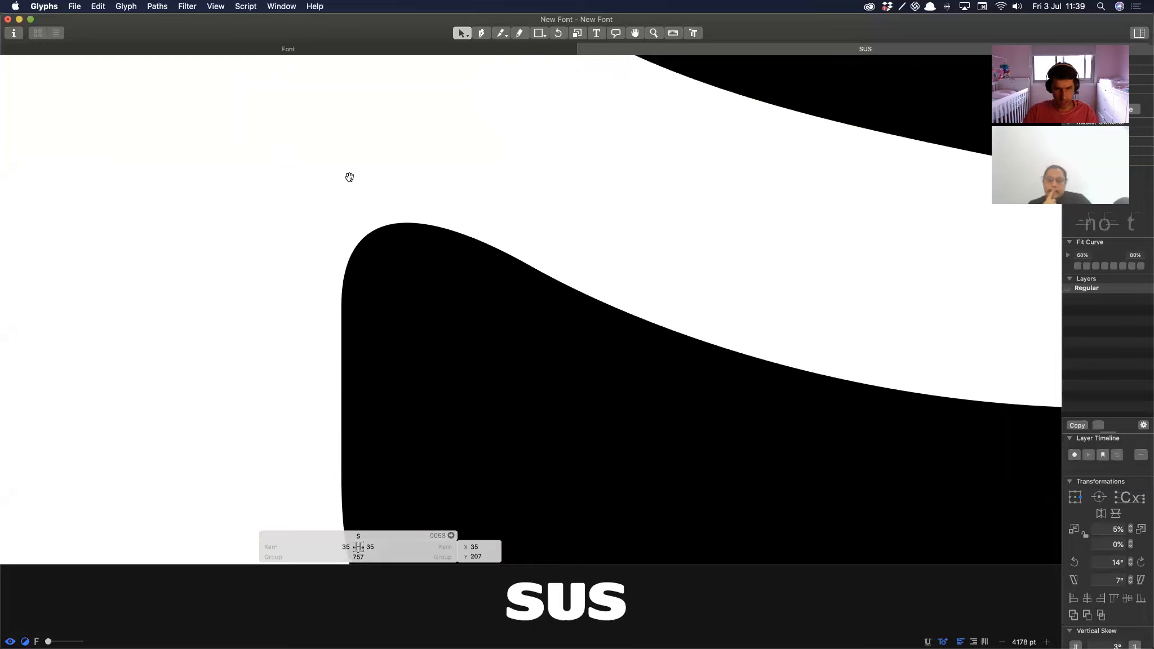
pyautogui.moveTo(394, 180); pyautogui.dragTo(439, 242)
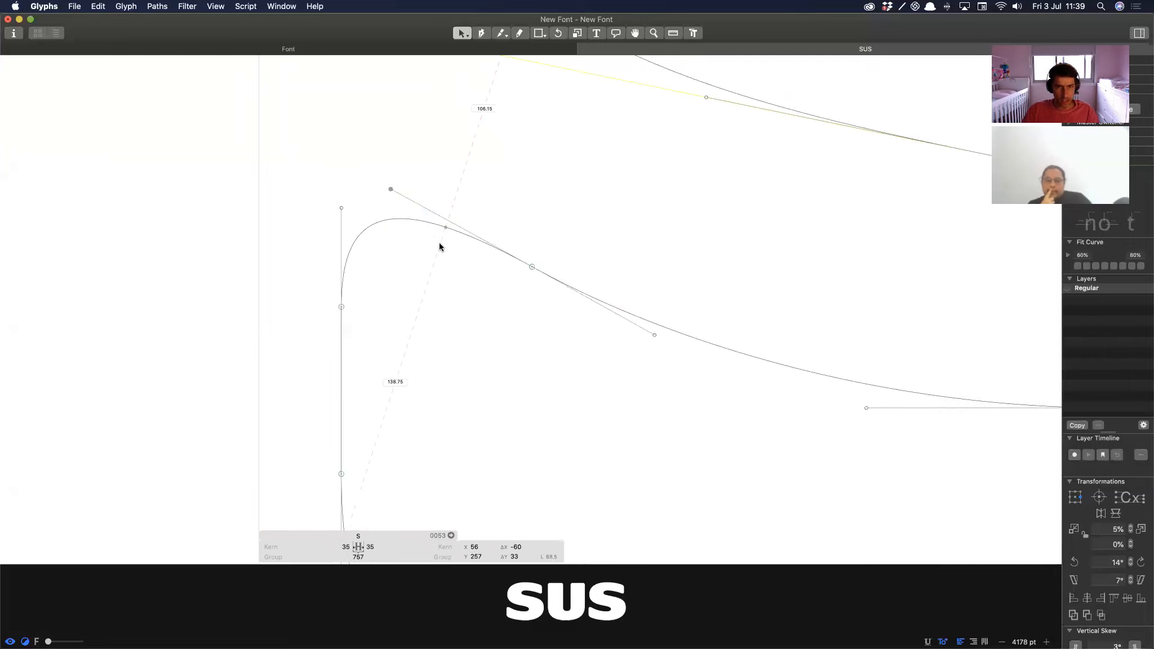
pyautogui.press('space')
pyautogui.hotkey('alt', 'shift', 'Left')
pyautogui.hotkey('alt', 'shift', 'Right')
# Step: Raise the added node's inner handle at X 168 and move the lower counter bottom's horizontal handle to X 268, Y 164
pyautogui.press('Tab')
pyautogui.press('Up')
pyautogui.press('Up')
pyautogui.press('Up')
pyautogui.press('Up')
pyautogui.press('Up')
pyautogui.press('Up')
pyautogui.press('Up')
pyautogui.press('Up')
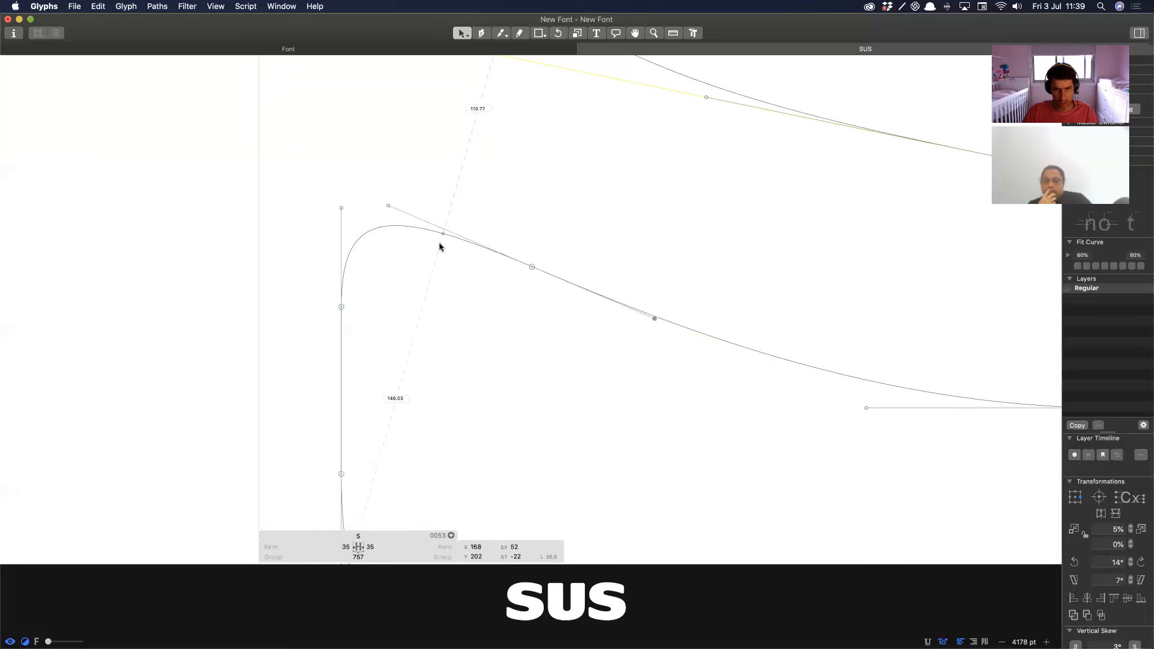
pyautogui.press('Up')
pyautogui.press('Tab')
pyautogui.press('Tab')
pyautogui.hotkey('shift', 'Right')
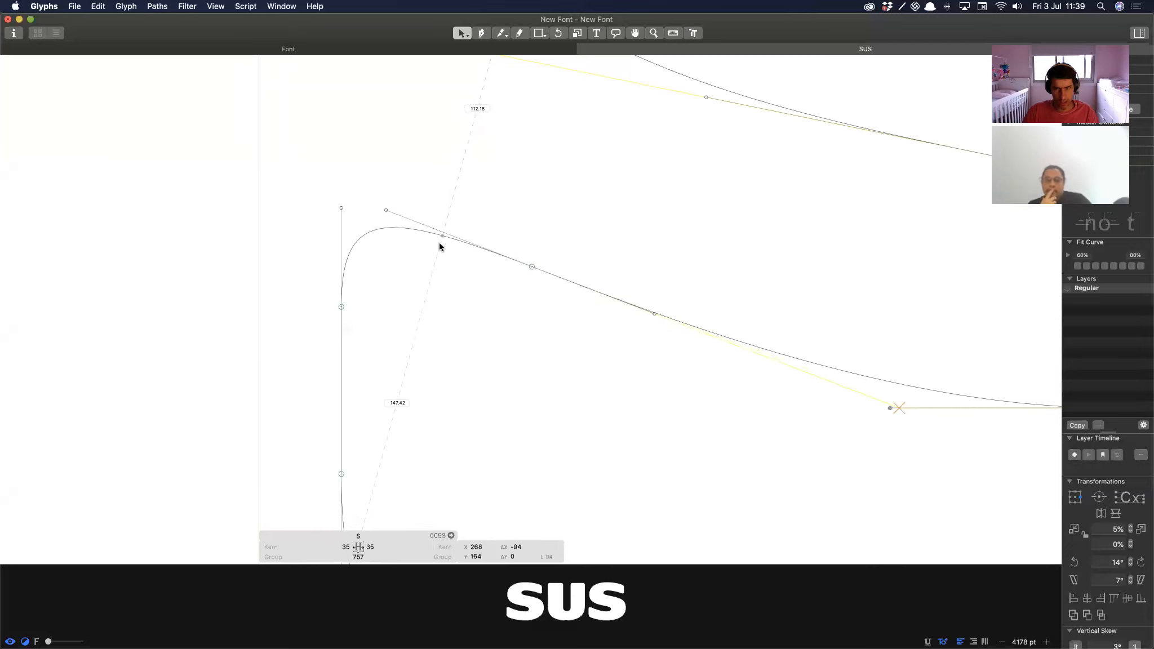
# Step: Lower the added node on the lower arm's upper edge to X 116, Y 218 and check the filled shape
pyautogui.press('Tab')
pyautogui.hotkey('shift', 'Tab')
pyautogui.hotkey('shift', 'Tab')
pyautogui.hotkey('shift', 'Tab')
pyautogui.press('Down')
pyautogui.press('Down')
pyautogui.press('Down')
pyautogui.press('Down')
pyautogui.press('Down')
pyautogui.press('Down')
pyautogui.press('Down')
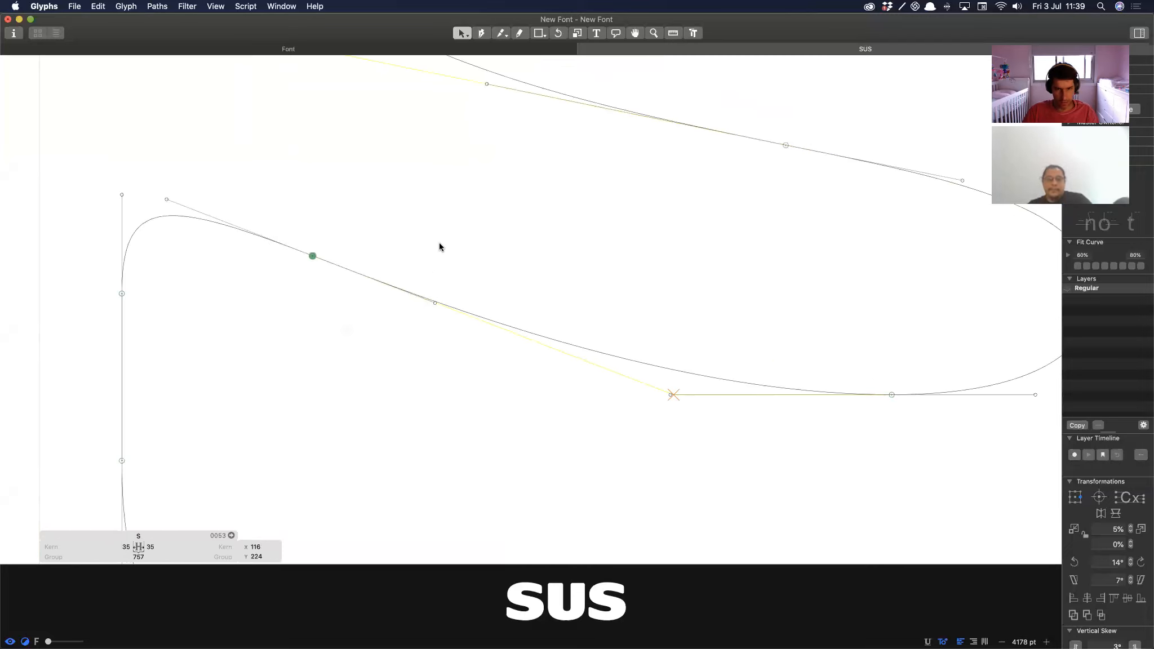
pyautogui.press('Up')
pyautogui.press('space')
pyautogui.keyDown('alt'); pyautogui.keyDown('super'); pyautogui.click(530, 307); pyautogui.keyUp('super'); pyautogui.keyUp('alt')
pyautogui.press('space')
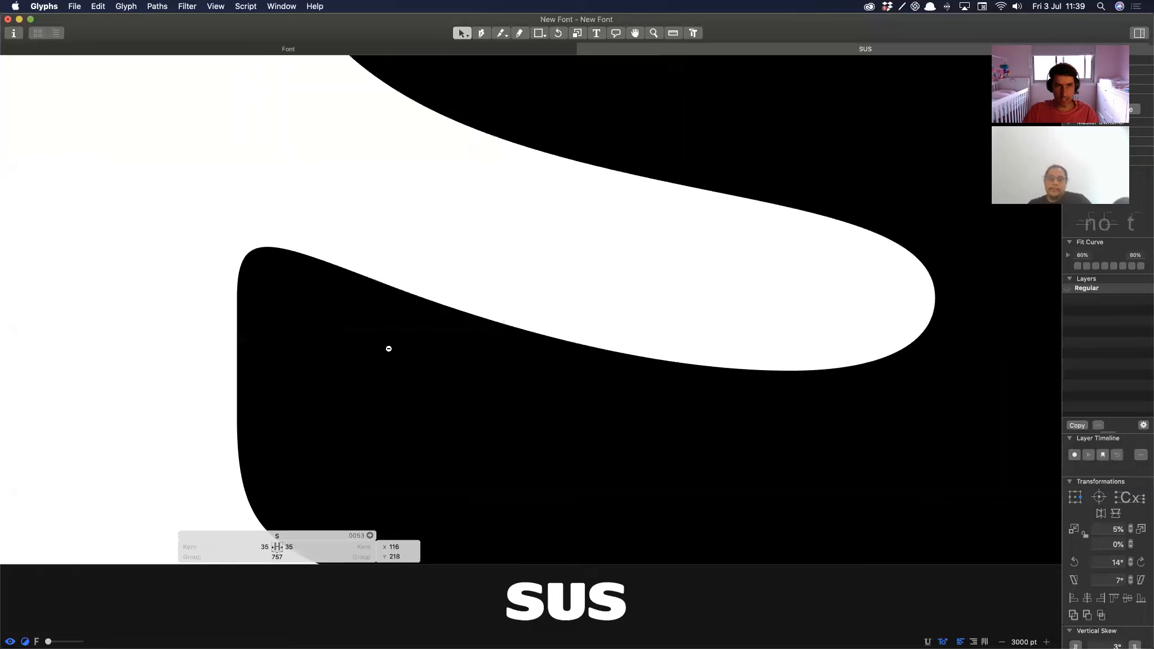
pyautogui.press('super+minus')
pyautogui.press('space')
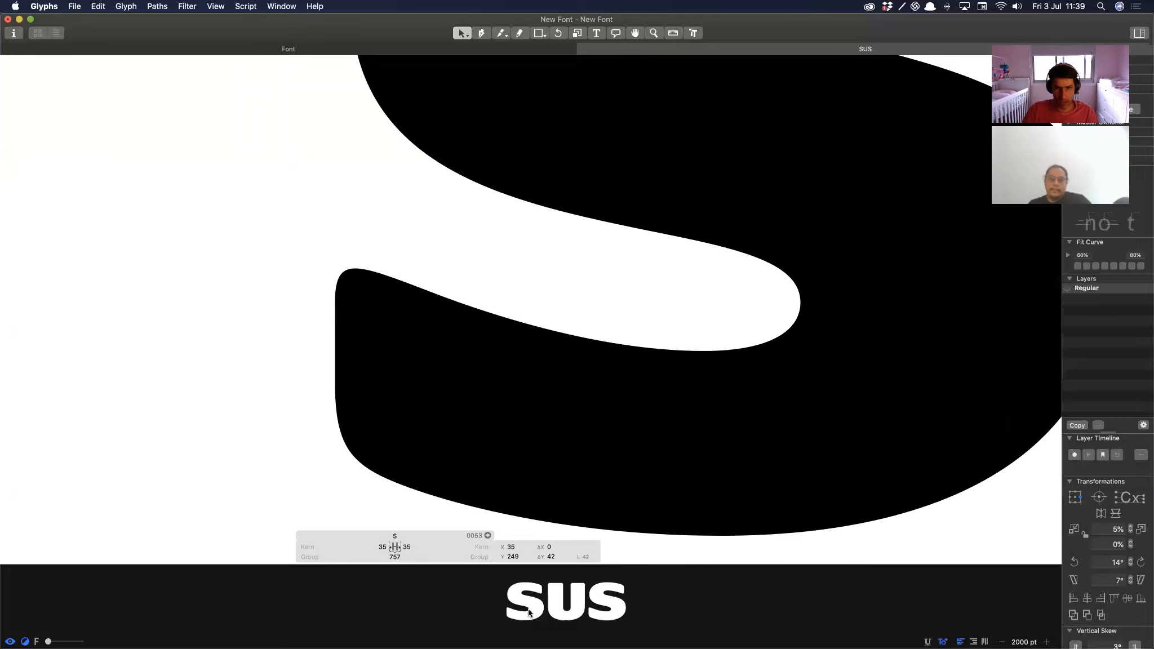
# Step: Lengthen the lower counter bottom's horizontal handle to X 259, Y 164 and slide the added node to X 105, Y 222
pyautogui.moveTo(501, 315); pyautogui.dragTo(613, 363)
pyautogui.press('space')
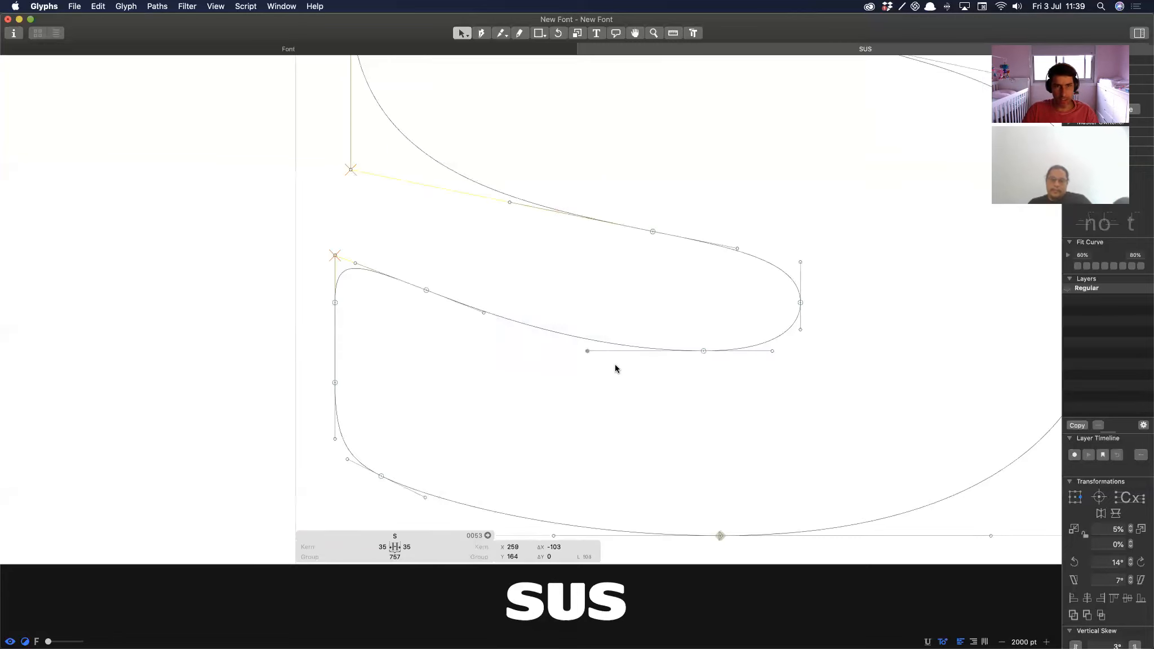
pyautogui.press('Down')
pyautogui.press('Down')
pyautogui.press('Tab')
pyautogui.press('space')
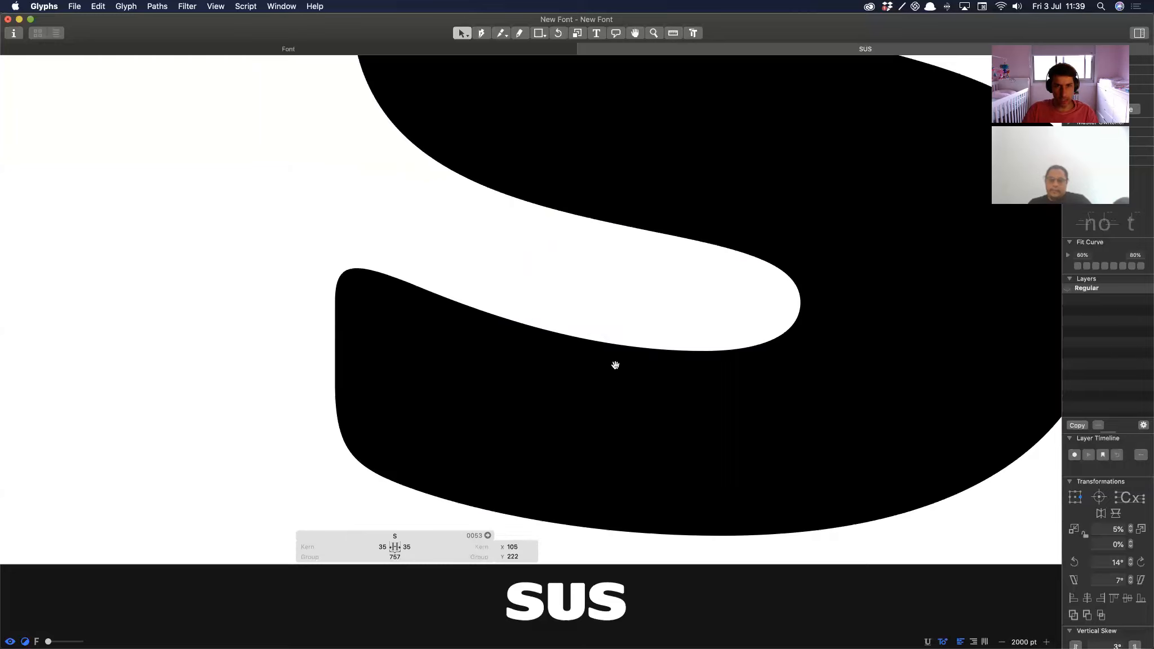
# Step: Lower the terminal upper corner's vertical handle to X 35, Y 242 and its node to X 35, Y 205
pyautogui.press('space')
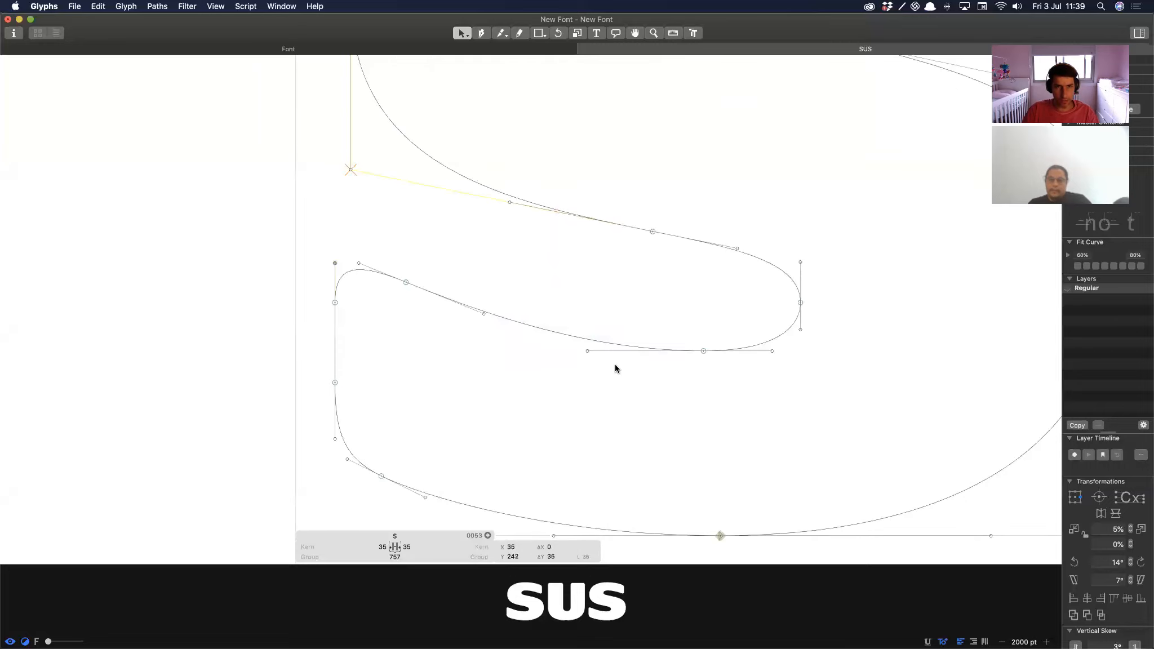
pyautogui.press('space')
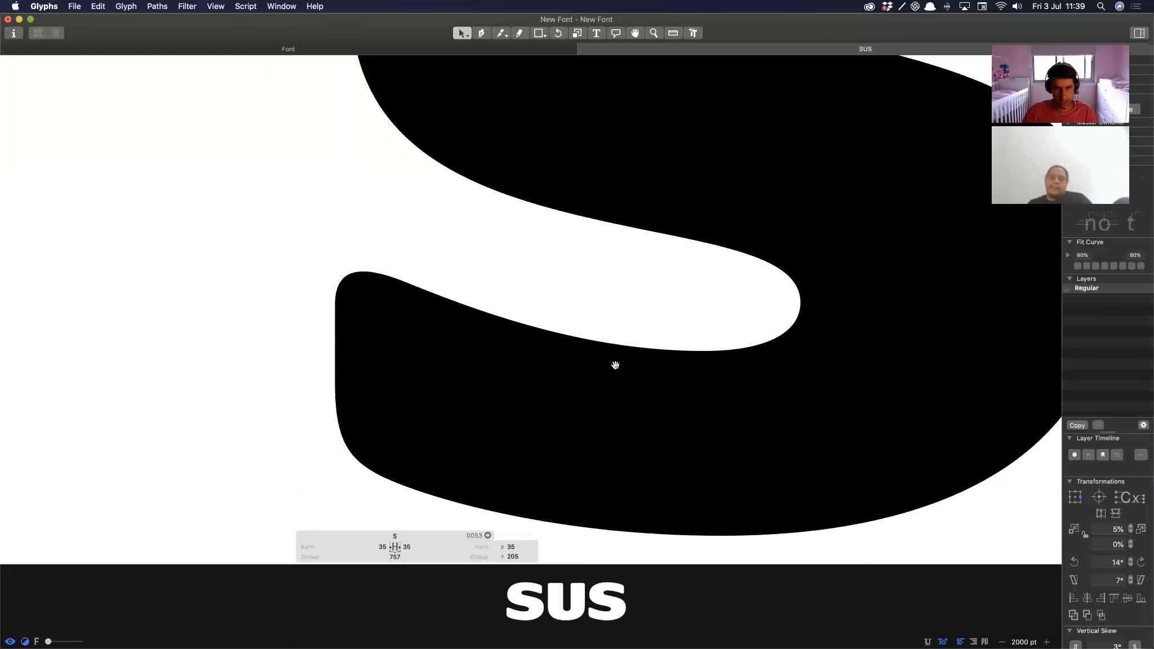
# Step: Examine the whole SUS word filled in at smaller sizes, with the preview in black on white
pyautogui.press('super+minus')
pyautogui.press('super+minus')
pyautogui.press('super+minus')
pyautogui.hscroll(8, 518, 389)
pyautogui.scroll(3, 518, 388)
pyautogui.press('space')
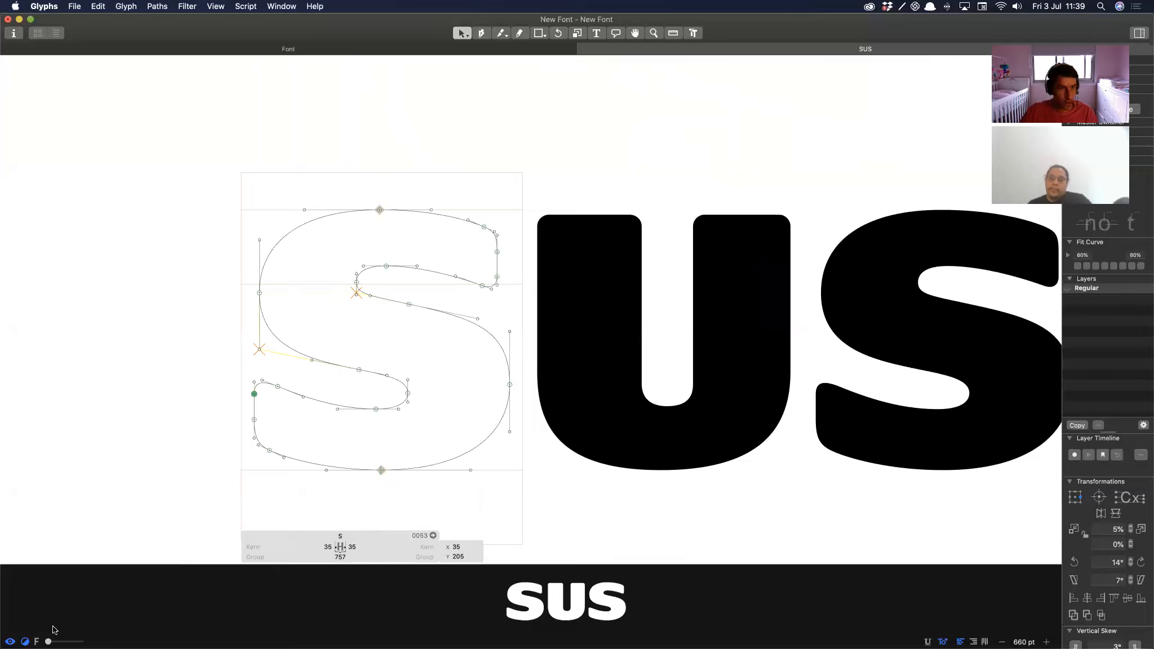
pyautogui.click(23, 641)
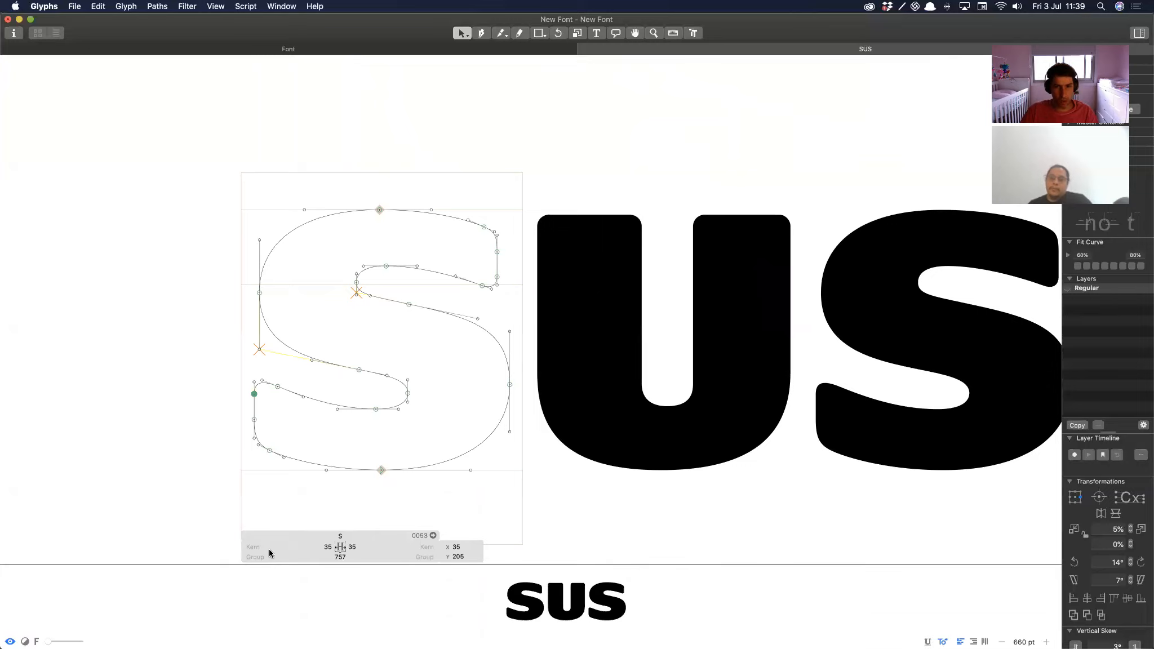
pyautogui.click(591, 498)
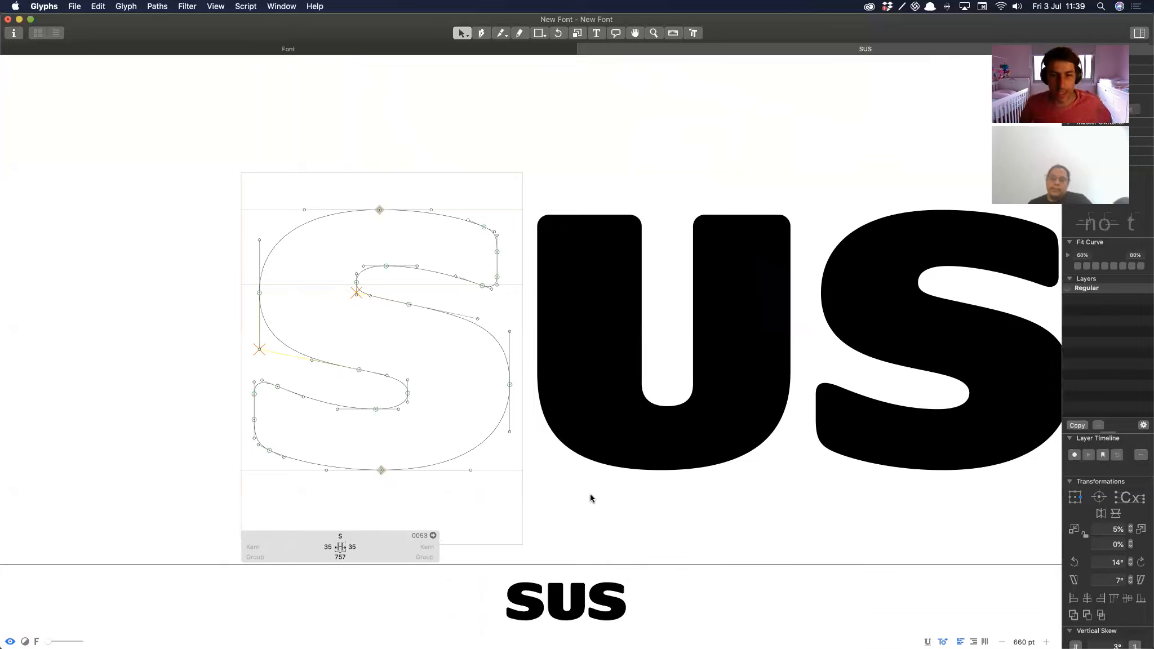
pyautogui.press('space')
pyautogui.moveTo(567, 460); pyautogui.dragTo(562, 432)
pyautogui.press('super+minus')
pyautogui.press('space')
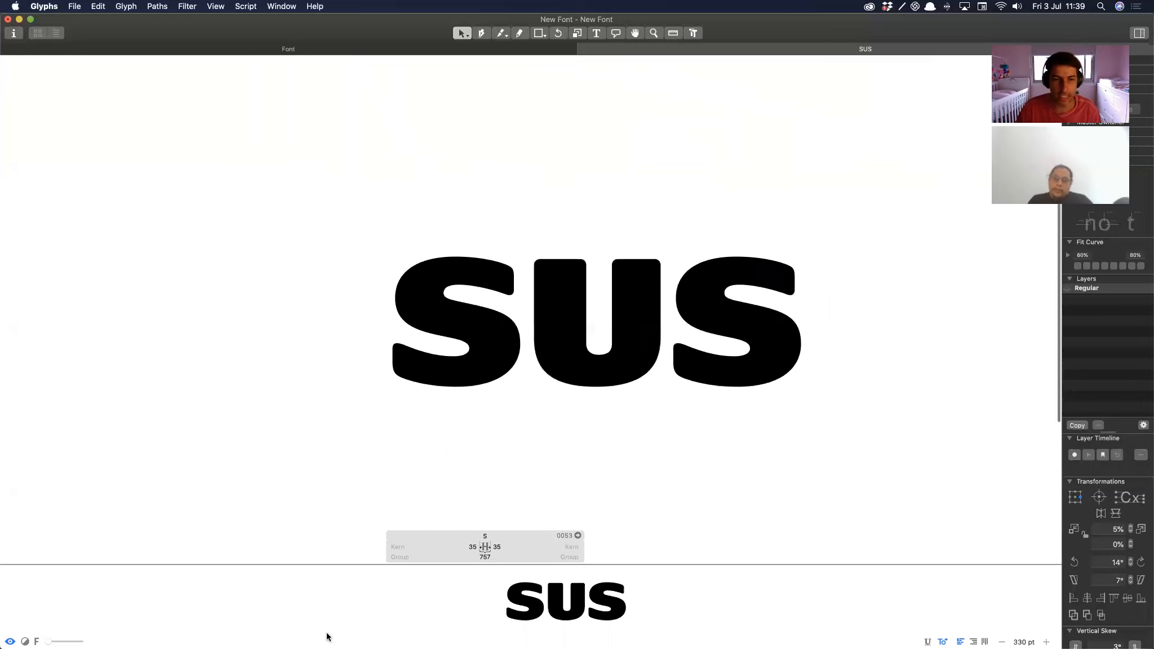
# Step: Compare the SUS preview in positive and inverted colours, ending on white letters over black
pyautogui.click(25, 641)
pyautogui.click(25, 641)
pyautogui.click(25, 641)
pyautogui.click(25, 641)
pyautogui.click(25, 642)
pyautogui.click(24, 642)
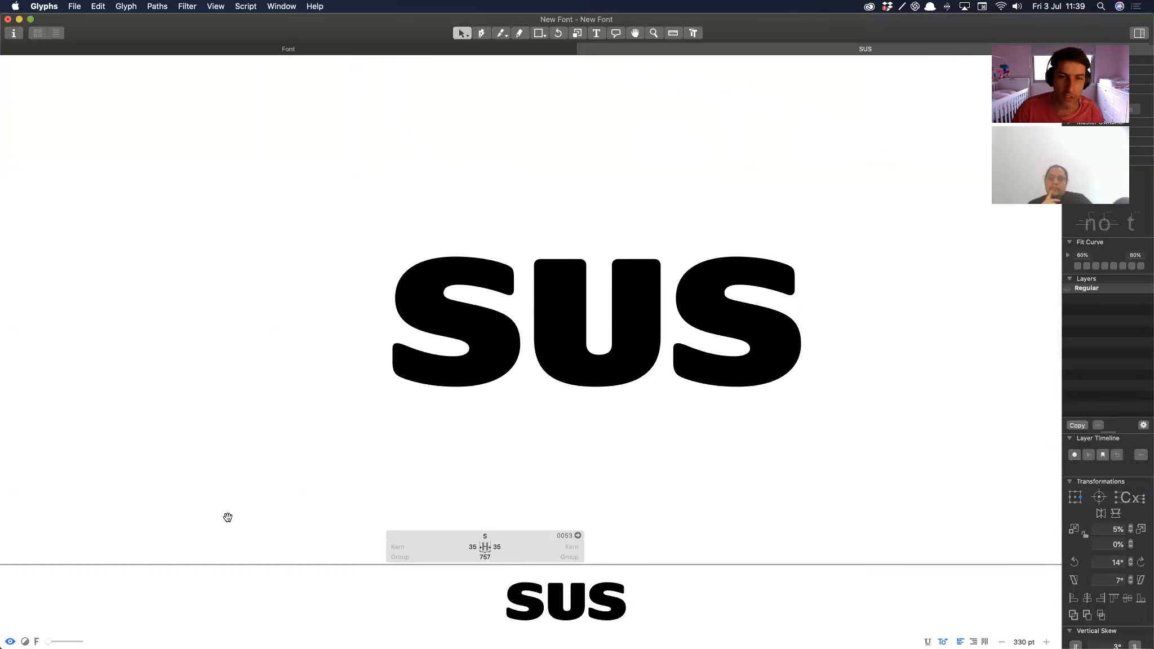
pyautogui.click(26, 641)
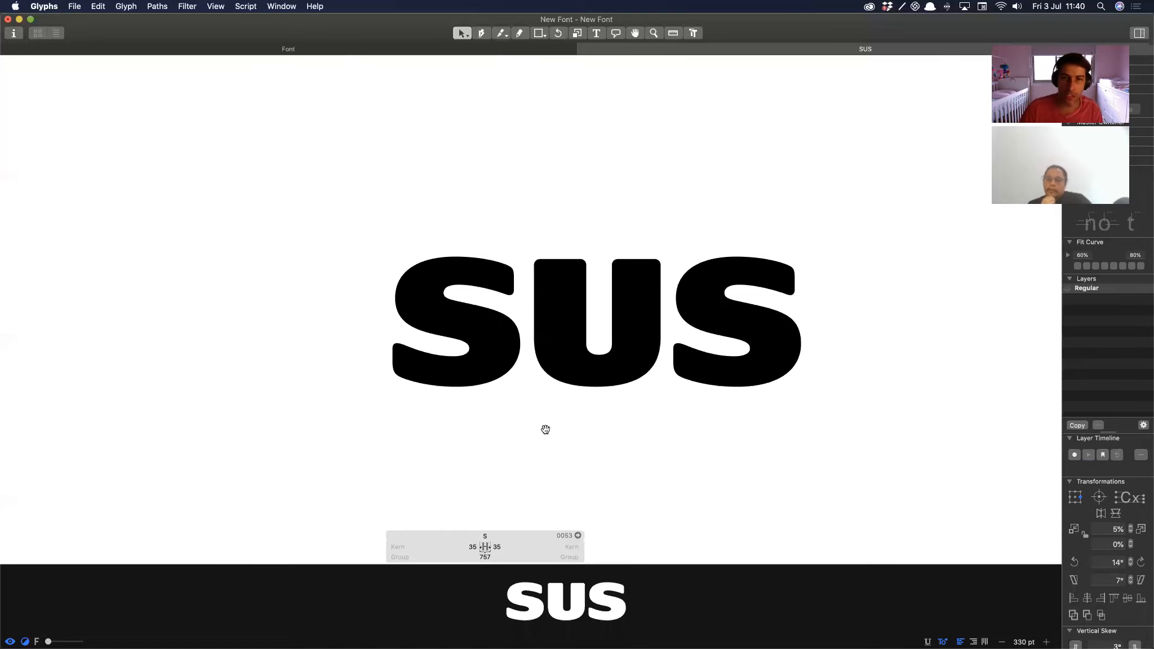
# Step: Try lowering the right-hand handle of the first S's spine while checking the filled word
pyautogui.moveTo(522, 393); pyautogui.dragTo(463, 416)
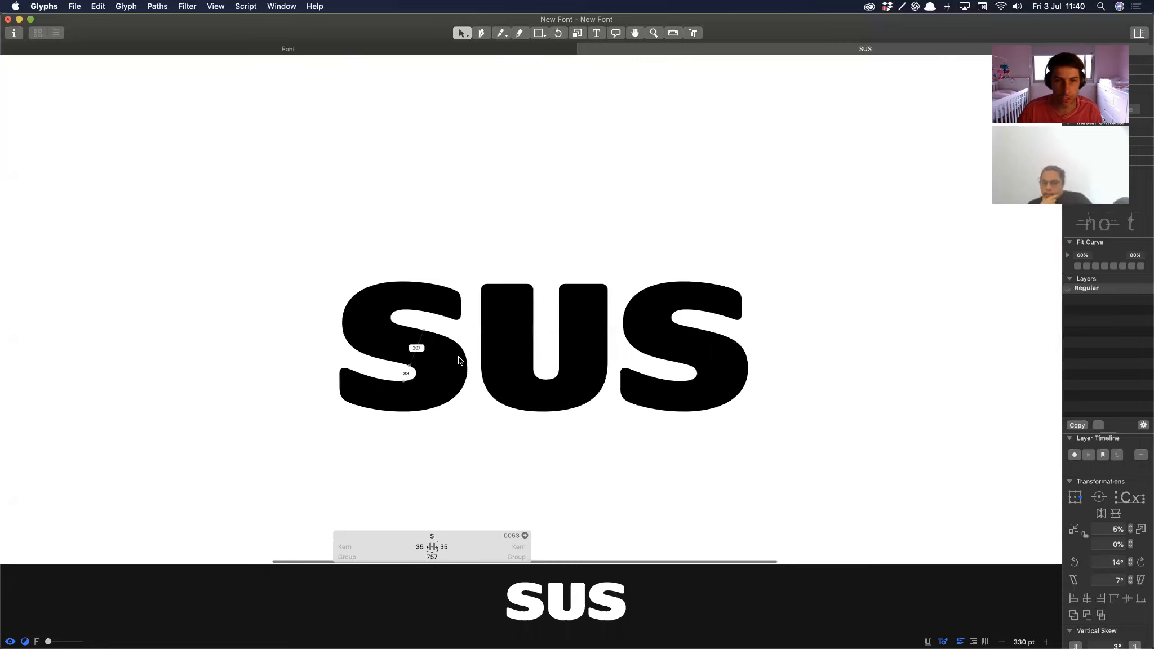
pyautogui.doubleClick(424, 369)
pyautogui.click(475, 382)
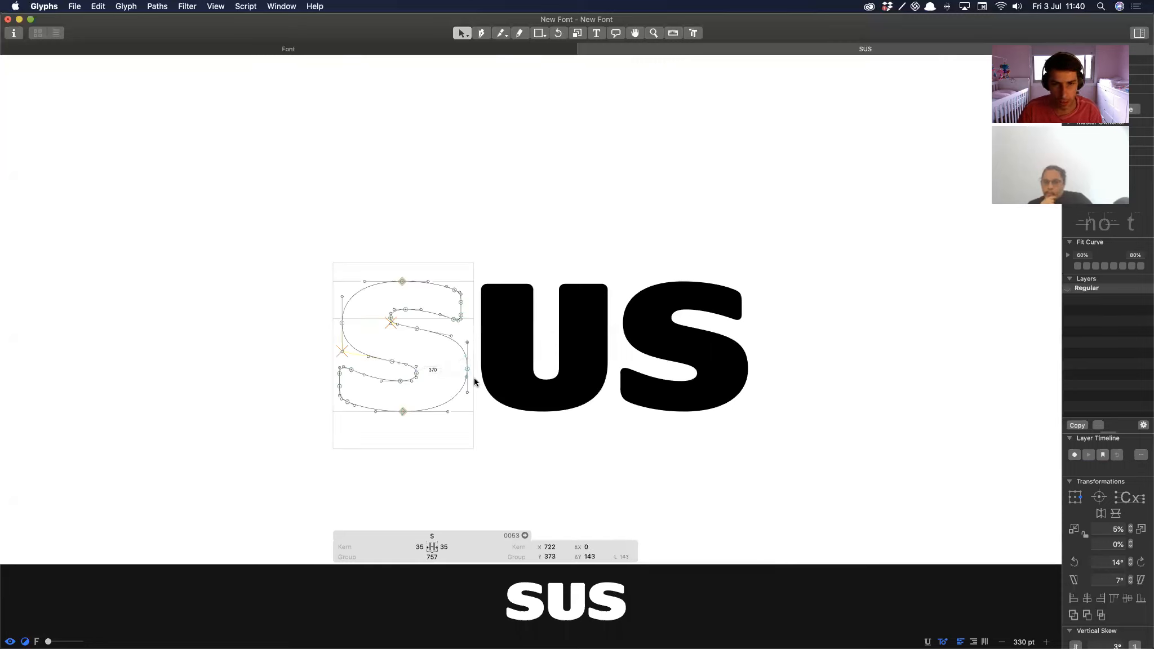
pyautogui.press('space')
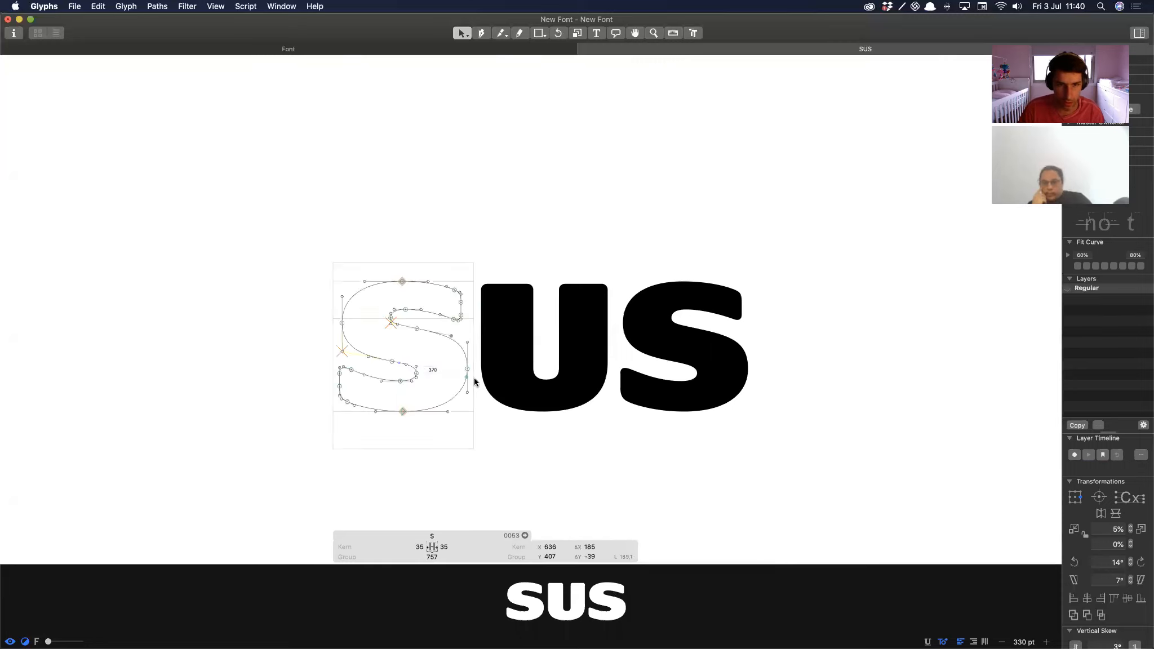
pyautogui.press('space')
pyautogui.hotkey('shift', 'Down')
pyautogui.hotkey('shift', 'Down')
pyautogui.hotkey('shift', 'Up')
pyautogui.hotkey('shift', 'Up')
pyautogui.press('space')
# Step: Place the extreme node of the S's upper counter at X 310, Y 508 and extend its upper handle to Y 534
pyautogui.moveTo(326, 251); pyautogui.dragTo(512, 452)
pyautogui.moveTo(607, 337); pyautogui.dragTo(446, 334)
pyautogui.press('super+space')
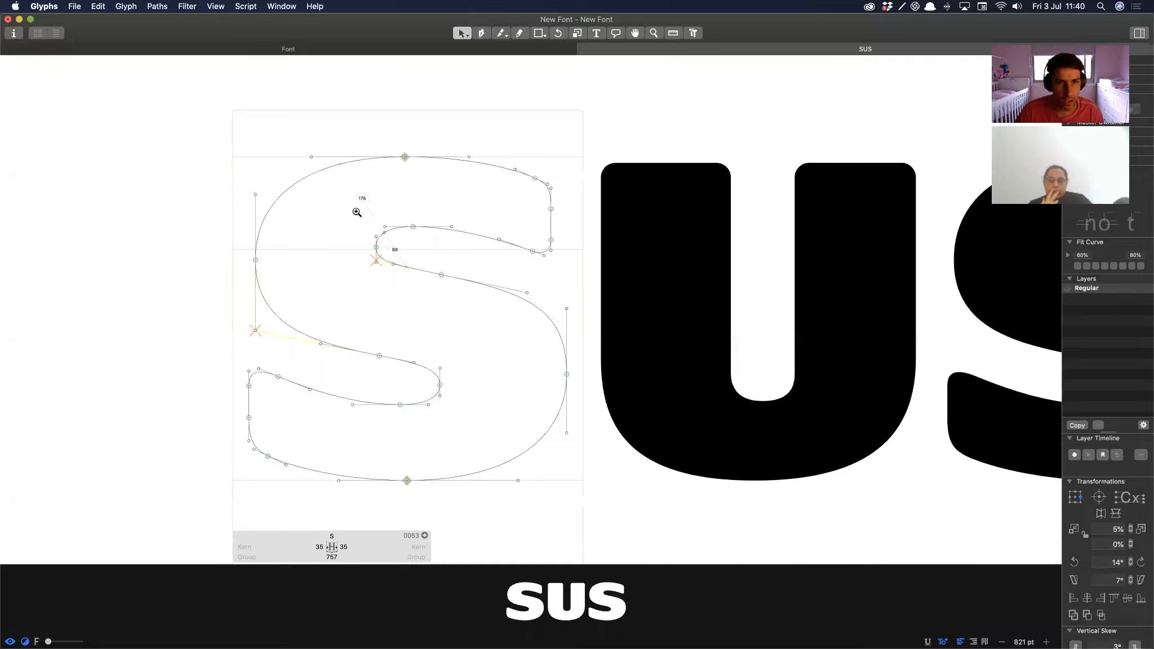
pyautogui.moveTo(357, 212); pyautogui.dragTo(430, 322)
pyautogui.click(514, 345)
pyautogui.moveTo(431, 262); pyautogui.dragTo(431, 250)
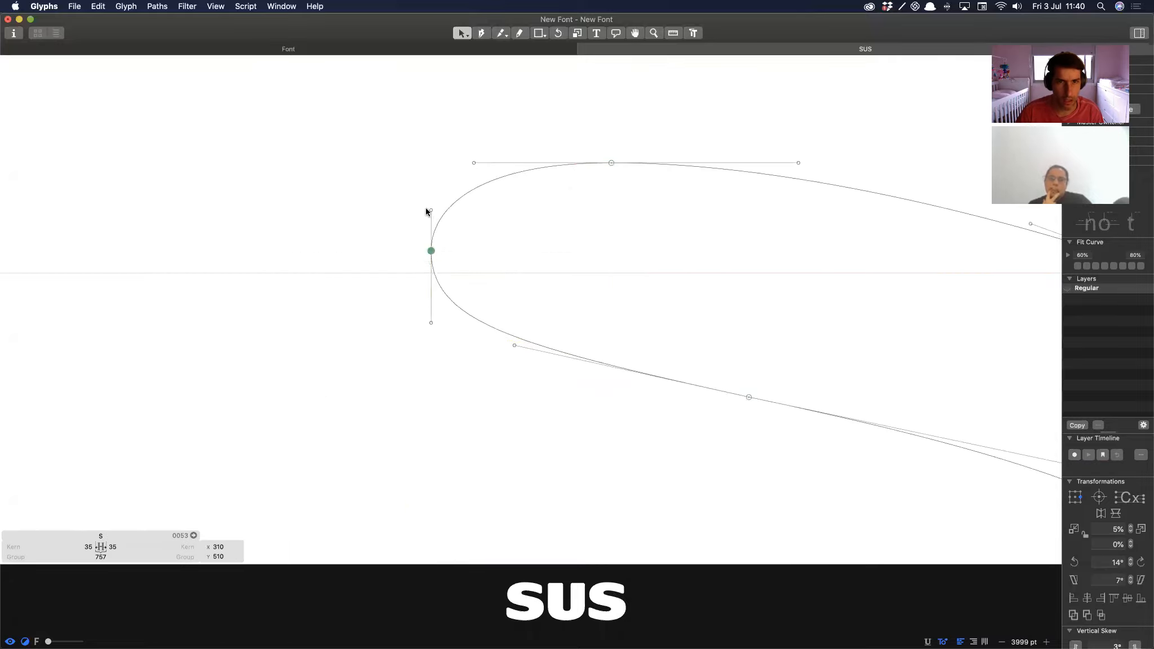
pyautogui.moveTo(432, 211); pyautogui.dragTo(434, 197)
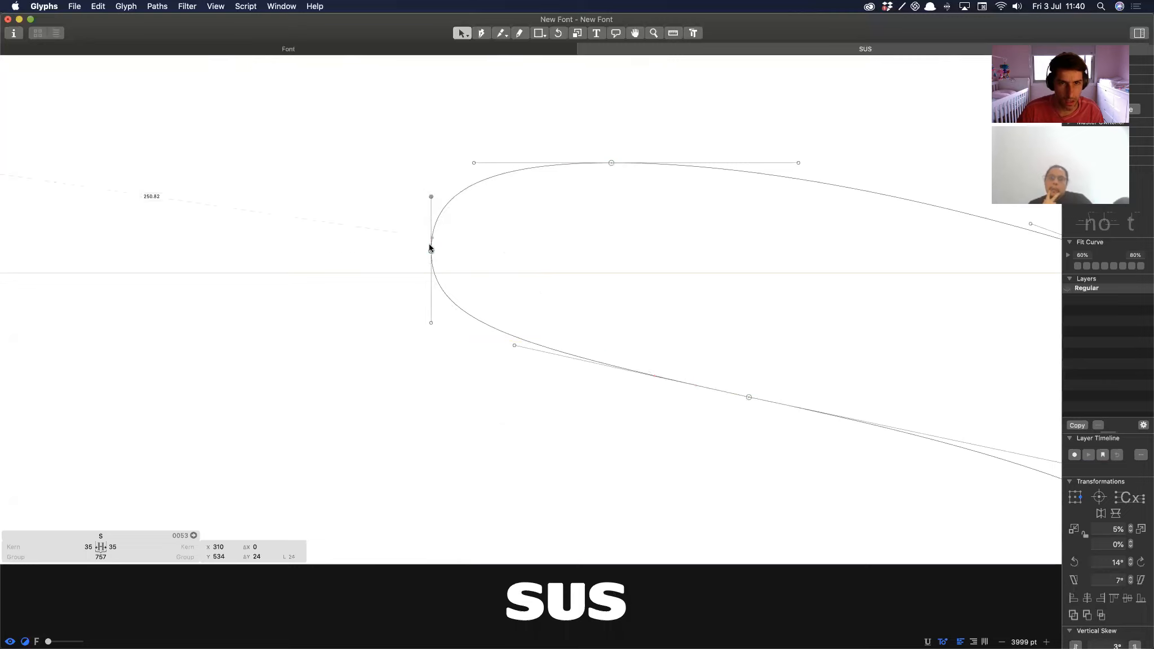
pyautogui.moveTo(432, 250); pyautogui.dragTo(431, 256)
pyautogui.click(554, 355)
# Step: Examine the reshaped upper counter of the S at reduced sizes beside the U
pyautogui.press('space')
pyautogui.press('super+minus')
pyautogui.press('super+minus')
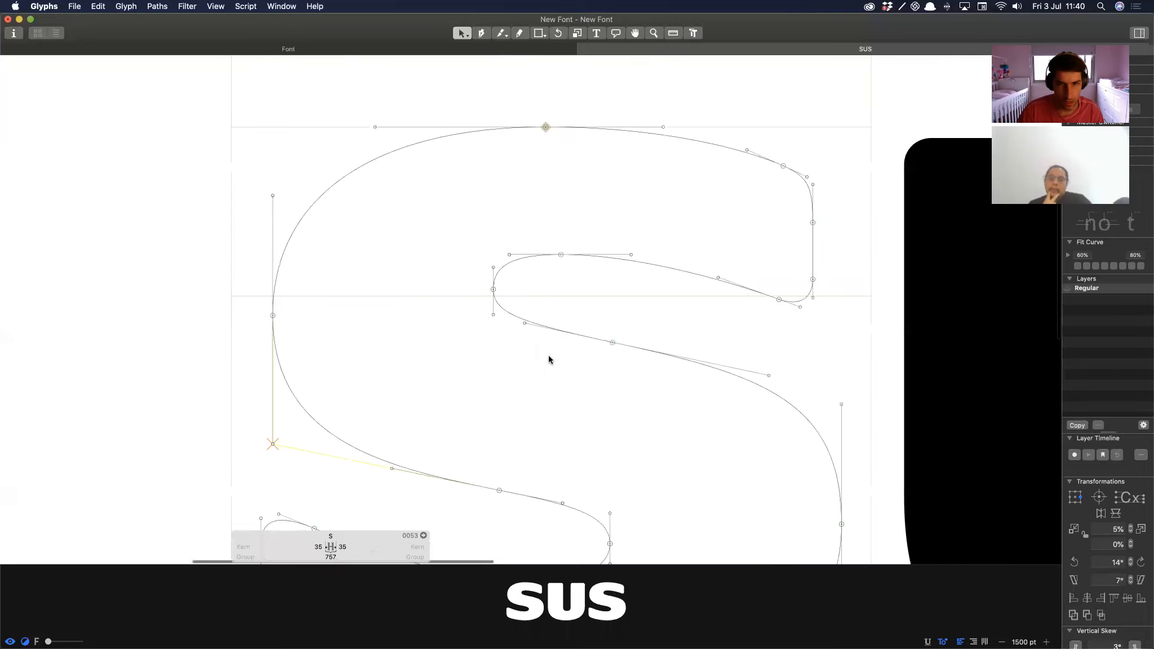
pyautogui.press('space')
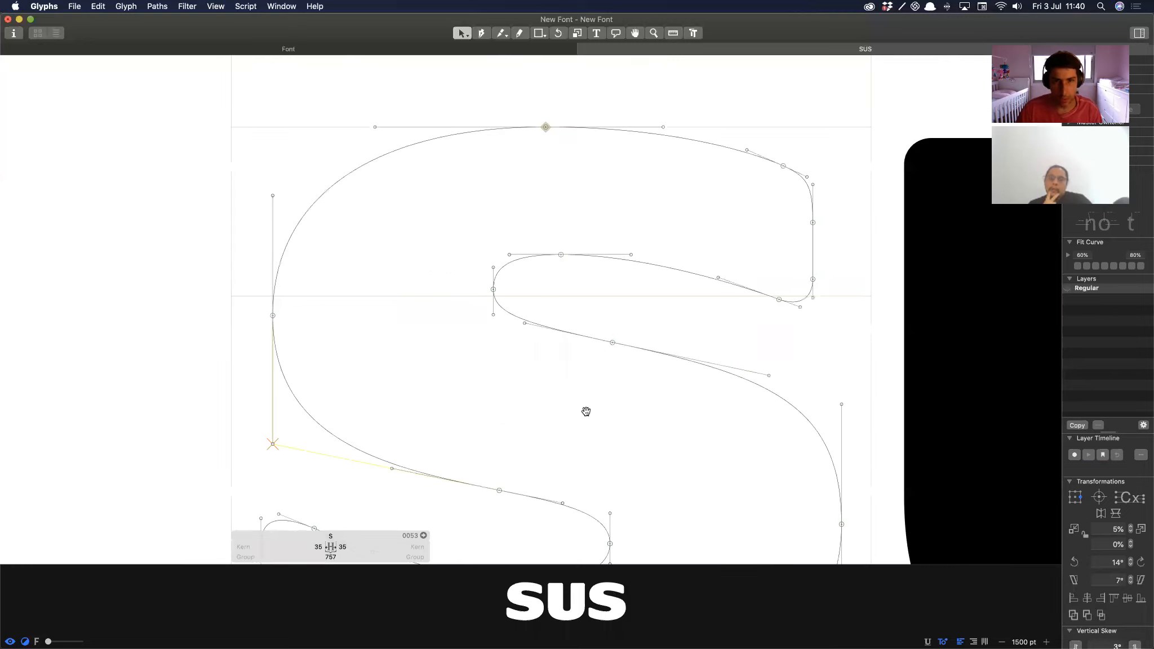
pyautogui.press('super+minus')
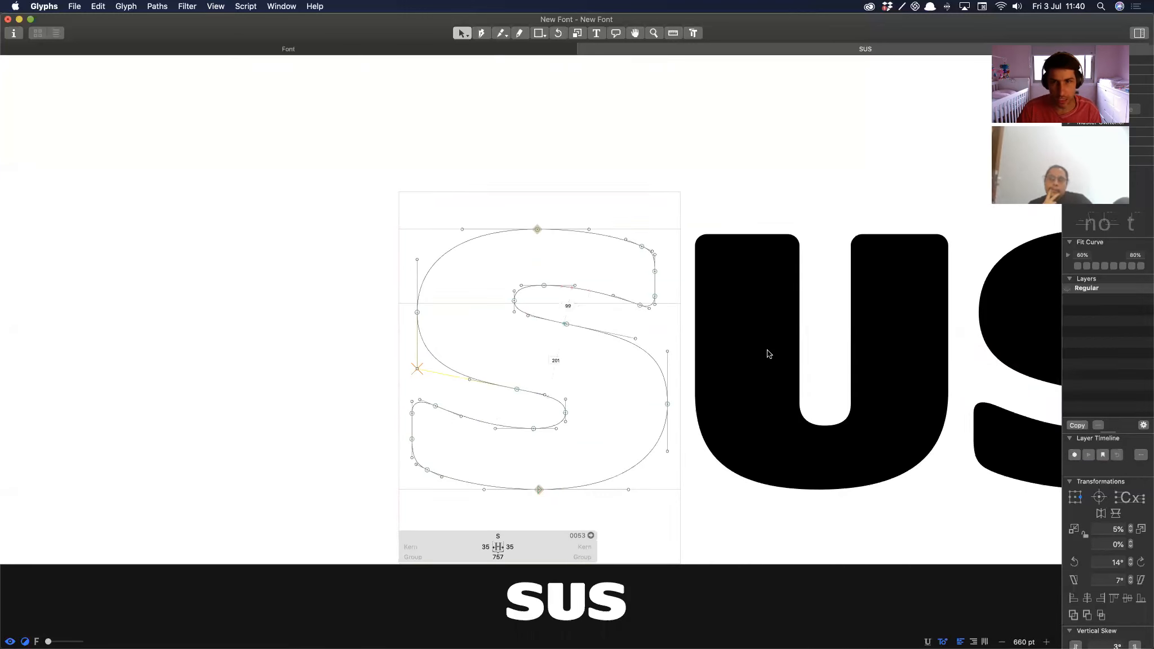
pyautogui.doubleClick(692, 342)
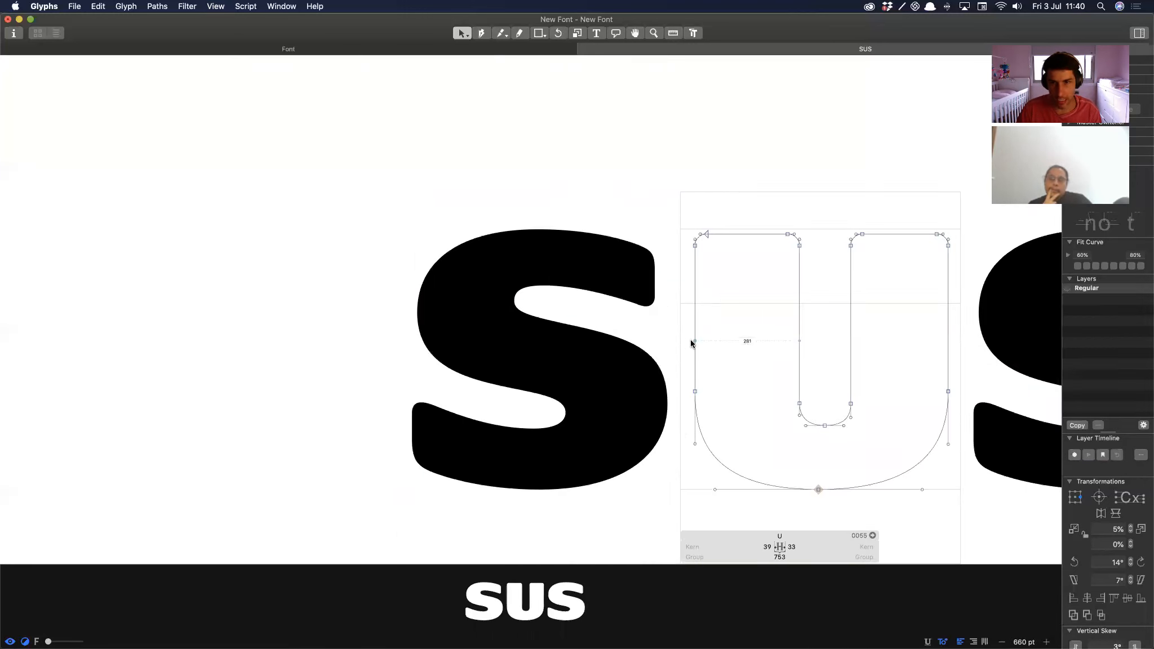
# Step: Reopen the first S and adjust the spine's upper-edge node, placing its counter-side handle at X 347, Y 470
pyautogui.doubleClick(529, 310)
pyautogui.press('space')
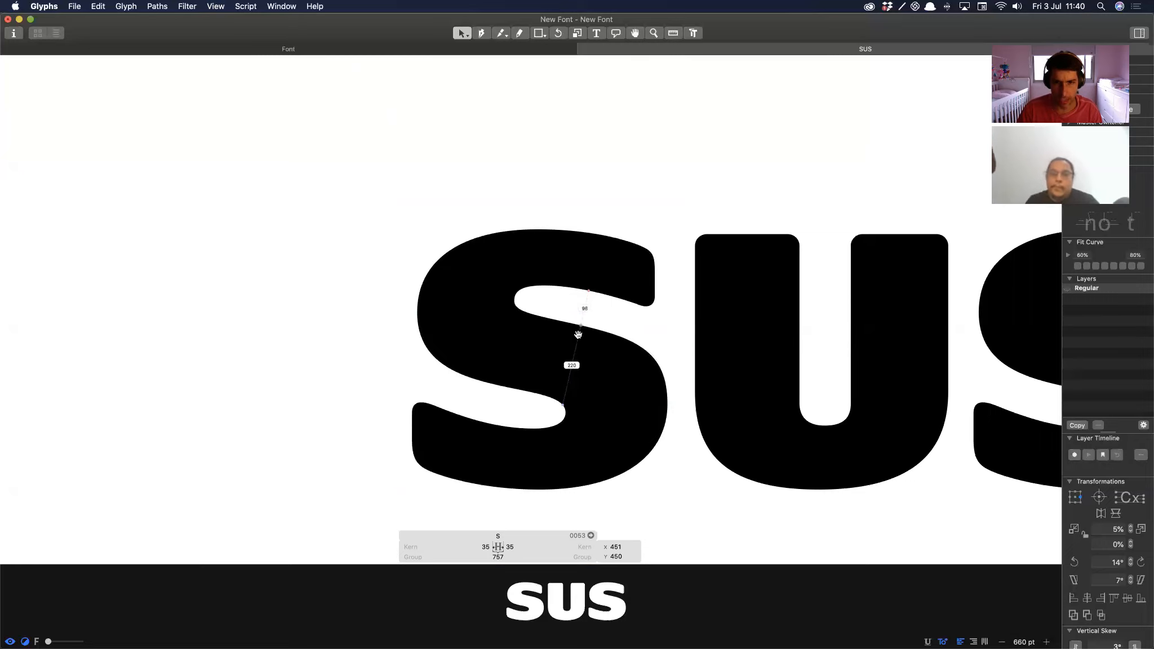
pyautogui.moveTo(535, 303); pyautogui.dragTo(590, 344)
pyautogui.press('space')
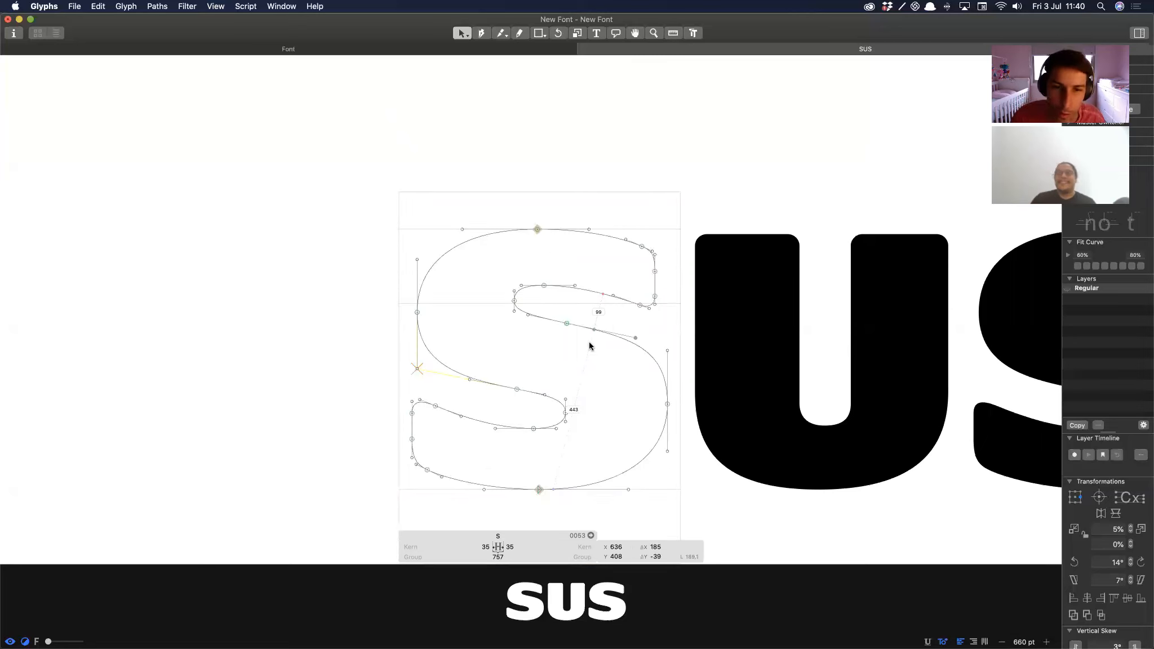
pyautogui.press('space')
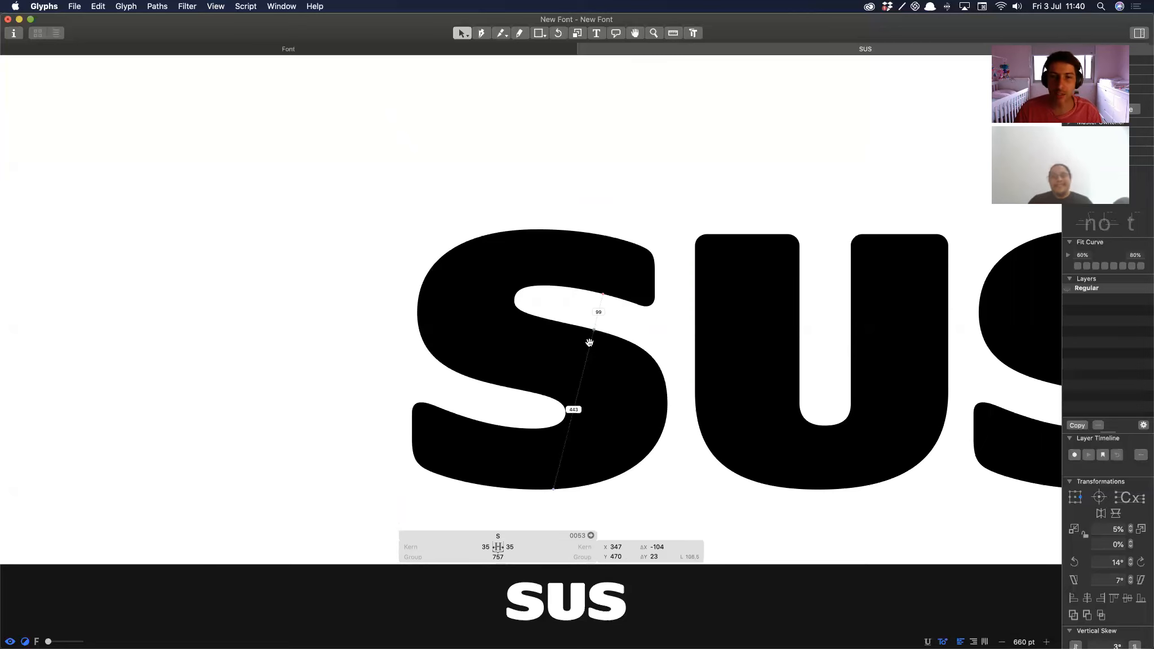
# Step: Move the extreme node of the S's upper counter outward to X 296, Y 514
pyautogui.hotkey('shift', 'Tab')
pyautogui.press('Tab')
pyautogui.press('Tab')
pyautogui.press('Tab')
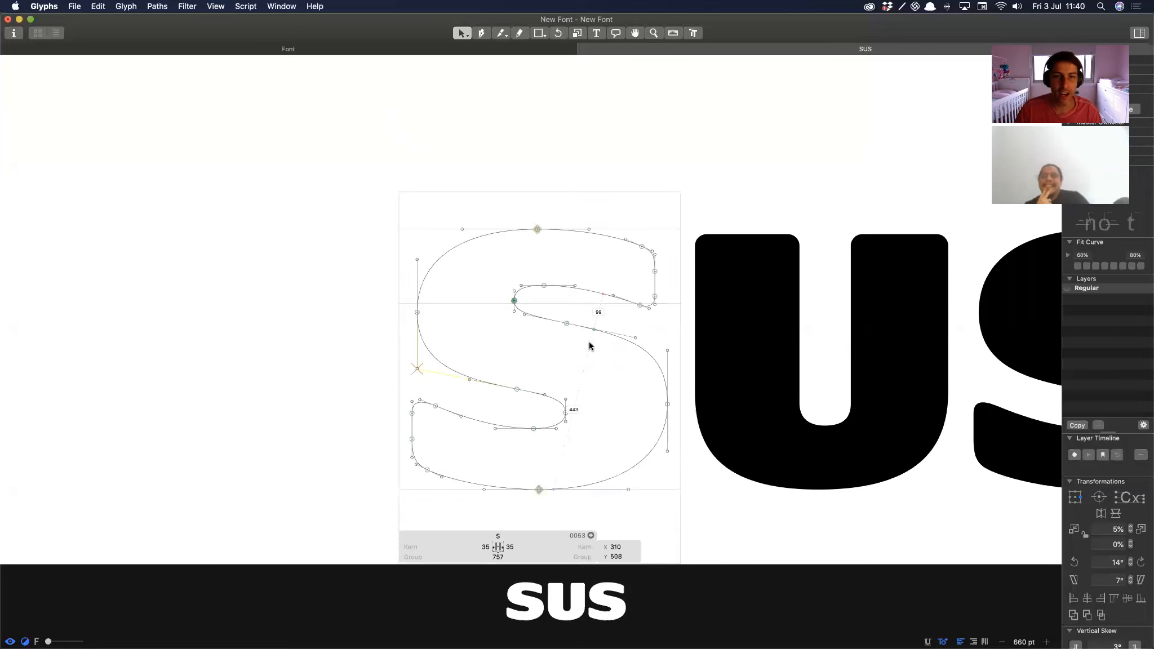
pyautogui.press('space')
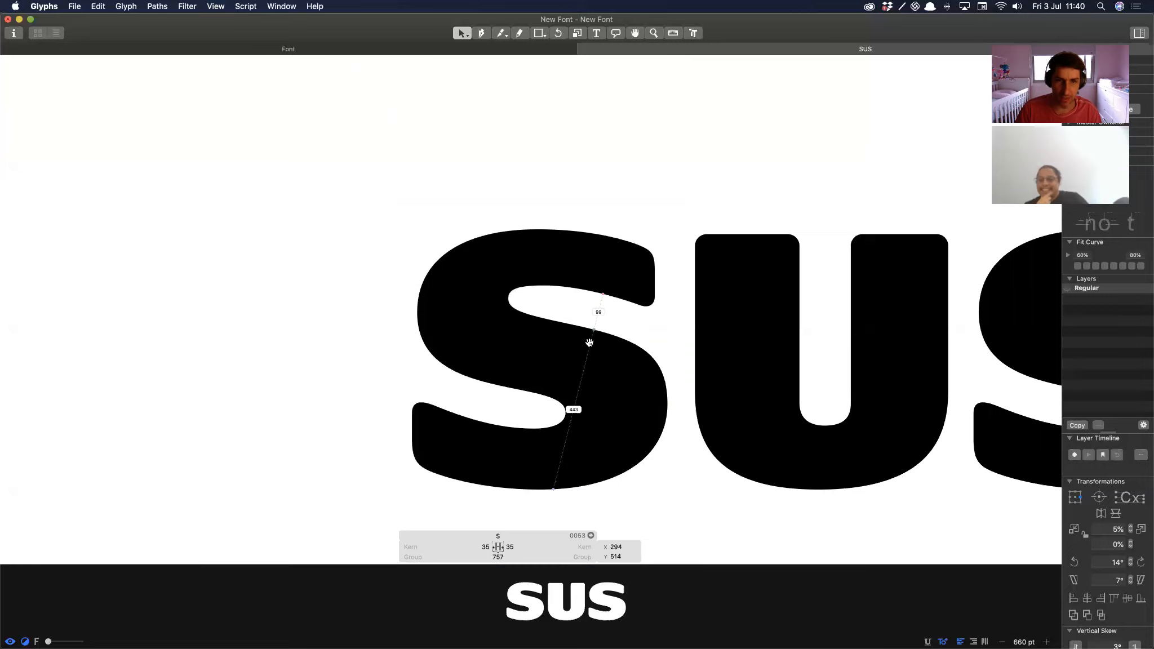
pyautogui.press('space')
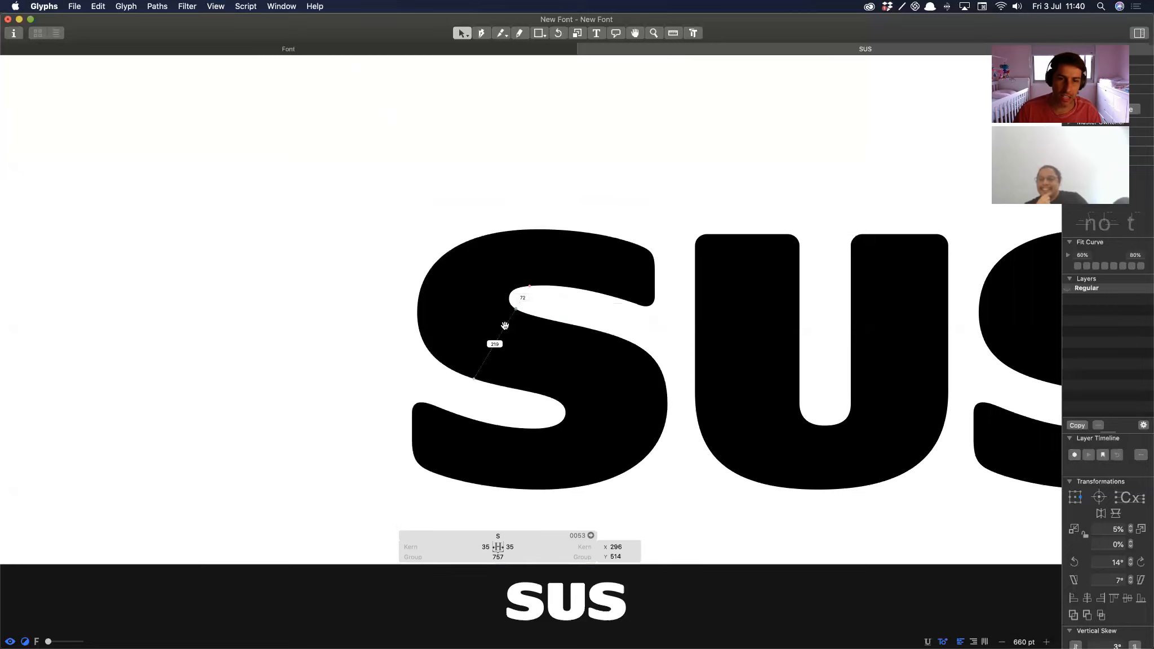
# Step: Shift the upper counter's extreme node inward to X 356, Y 514, judging the filled shape
pyautogui.hotkey('shift', 'Right')
pyautogui.hotkey('shift', 'Right')
pyautogui.hotkey('shift', 'Right')
pyautogui.hotkey('shift', 'Right')
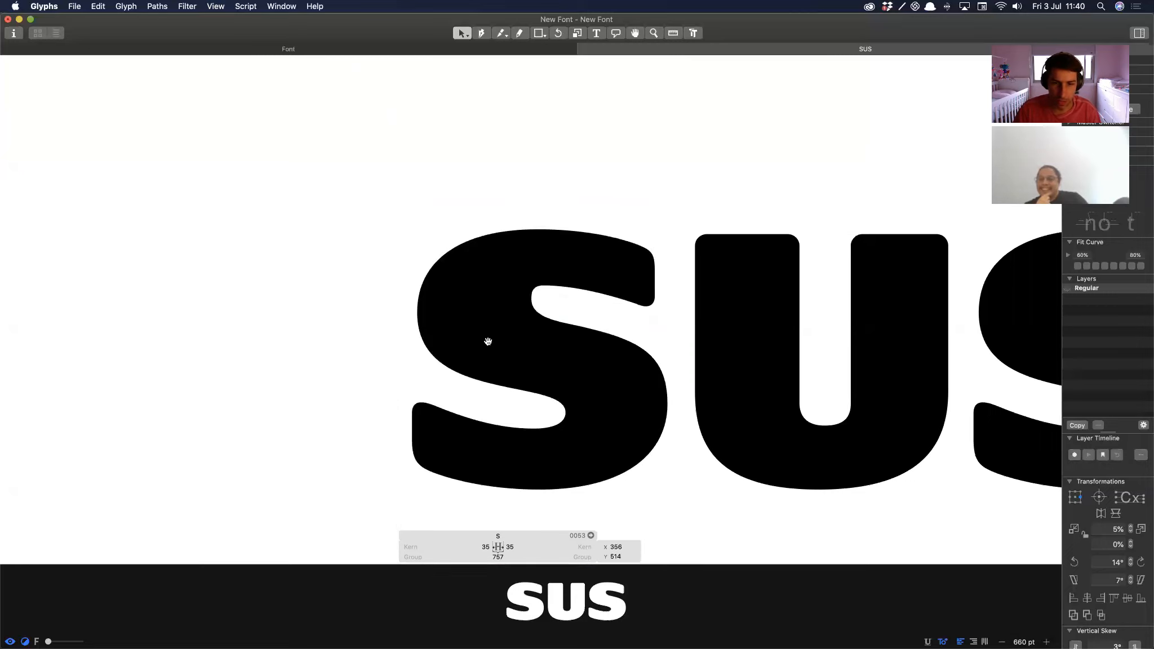
# Step: Move the extreme node of the S's upper counter outward to X 286, Y 514
pyautogui.hotkey('shift', 'Left')
pyautogui.hotkey('shift', 'Left')
pyautogui.hotkey('shift', 'Left')
pyautogui.hotkey('shift', 'Left')
pyautogui.hotkey('shift', 'Left')
pyautogui.hotkey('shift', 'Left')
pyautogui.hotkey('shift', 'Left')
pyautogui.hotkey('shift', 'Left')
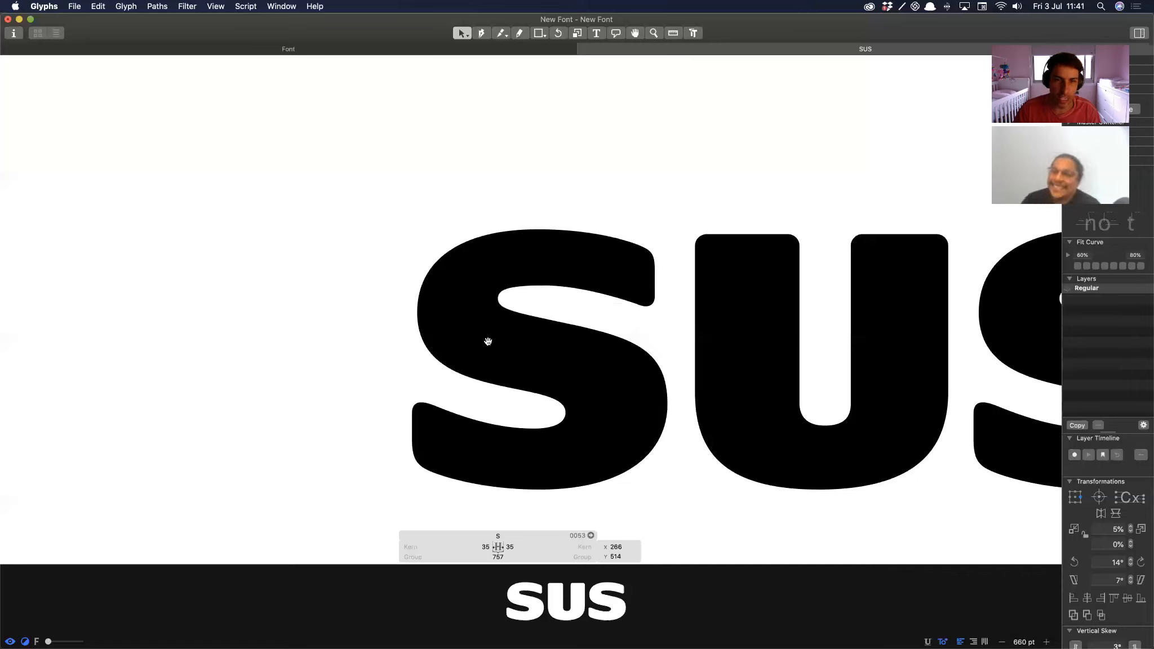
pyautogui.hotkey('shift', 'Left')
pyautogui.hotkey('shift', 'Right')
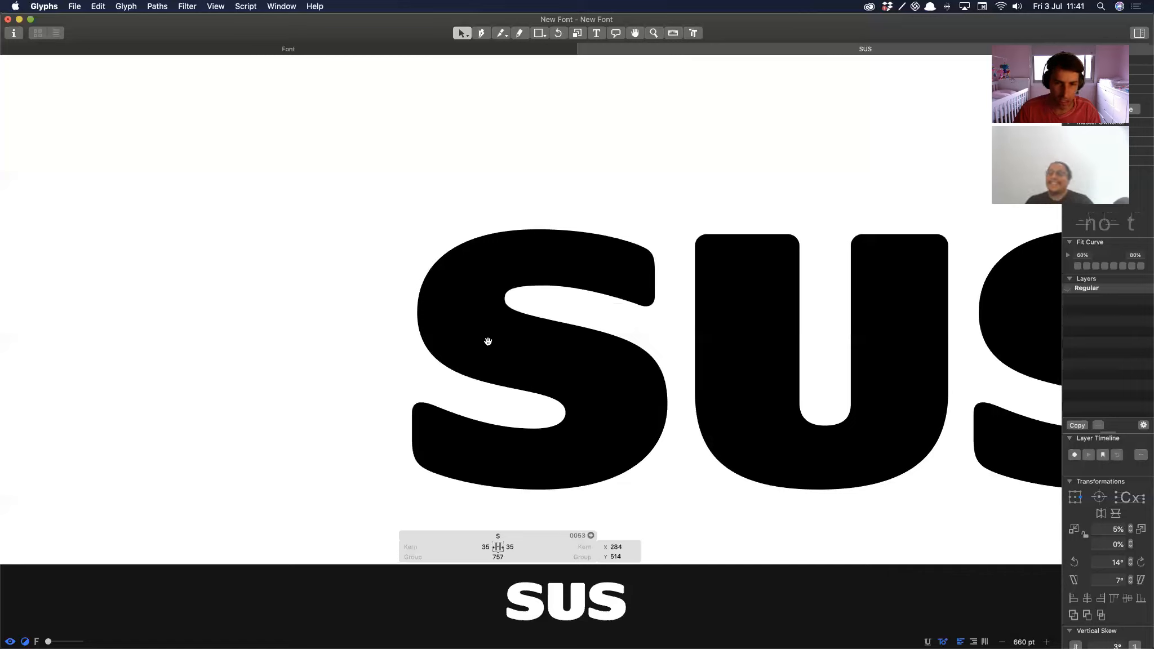
# Step: Move the extreme node of the S's lower counter outward to X 466, Y 207, judging the filled shape
pyautogui.moveTo(546, 413); pyautogui.dragTo(580, 414)
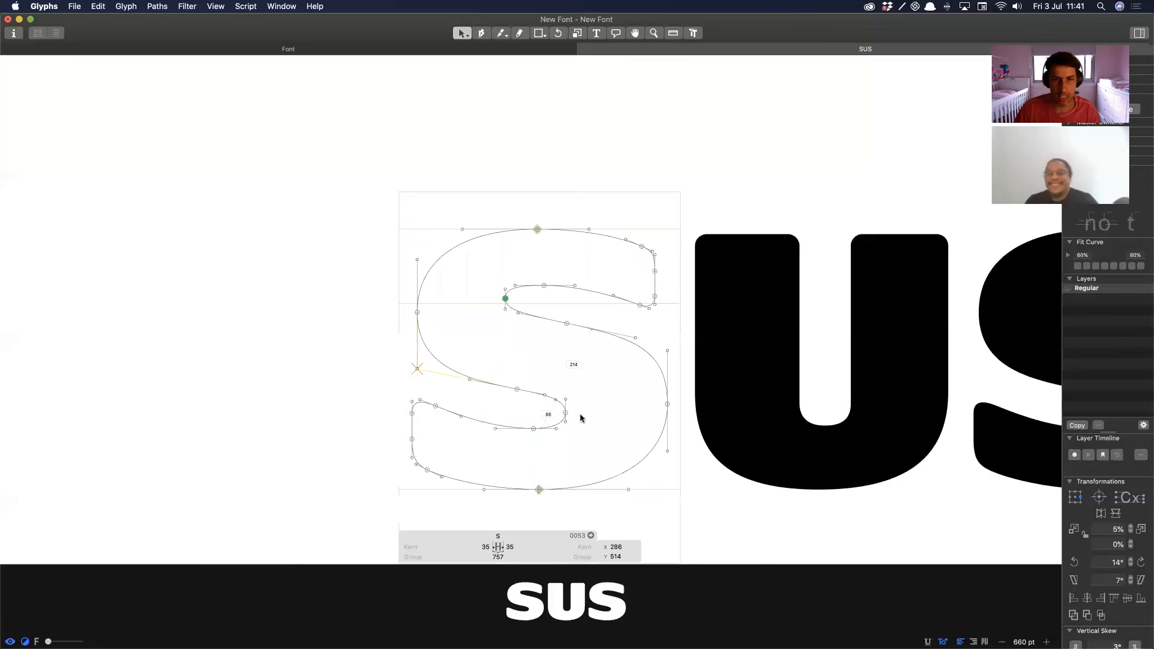
pyautogui.press('space')
pyautogui.hotkey('shift', 'Right')
pyautogui.hotkey('shift', 'Right')
pyautogui.hotkey('shift', 'Right')
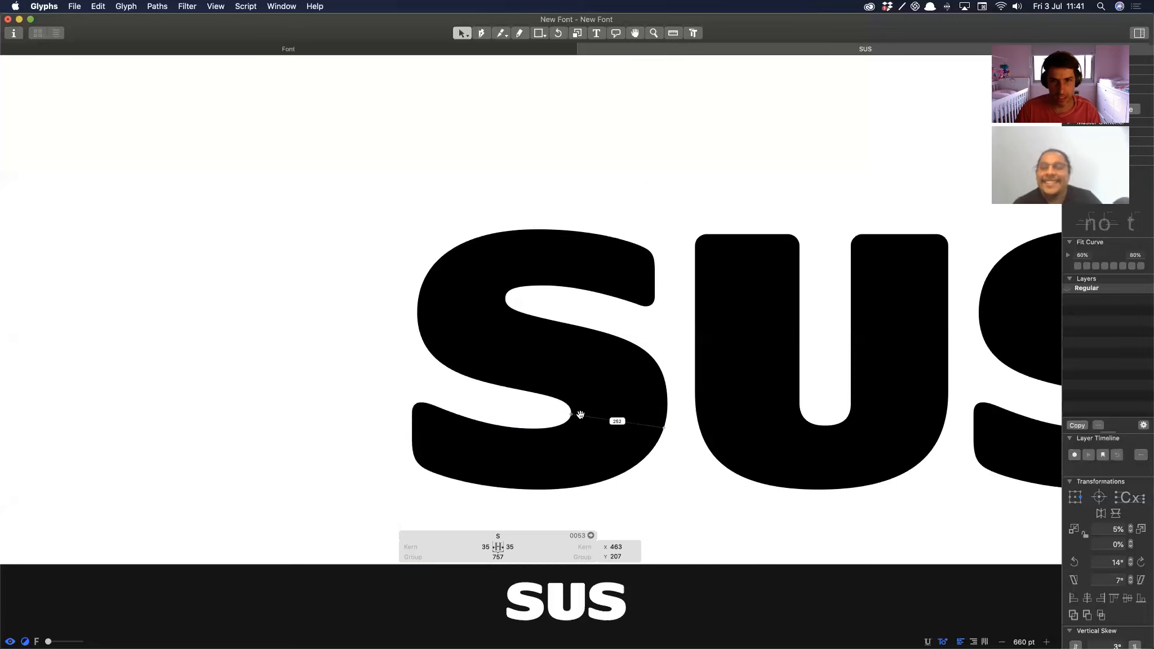
pyautogui.press('Left')
pyautogui.press('Left')
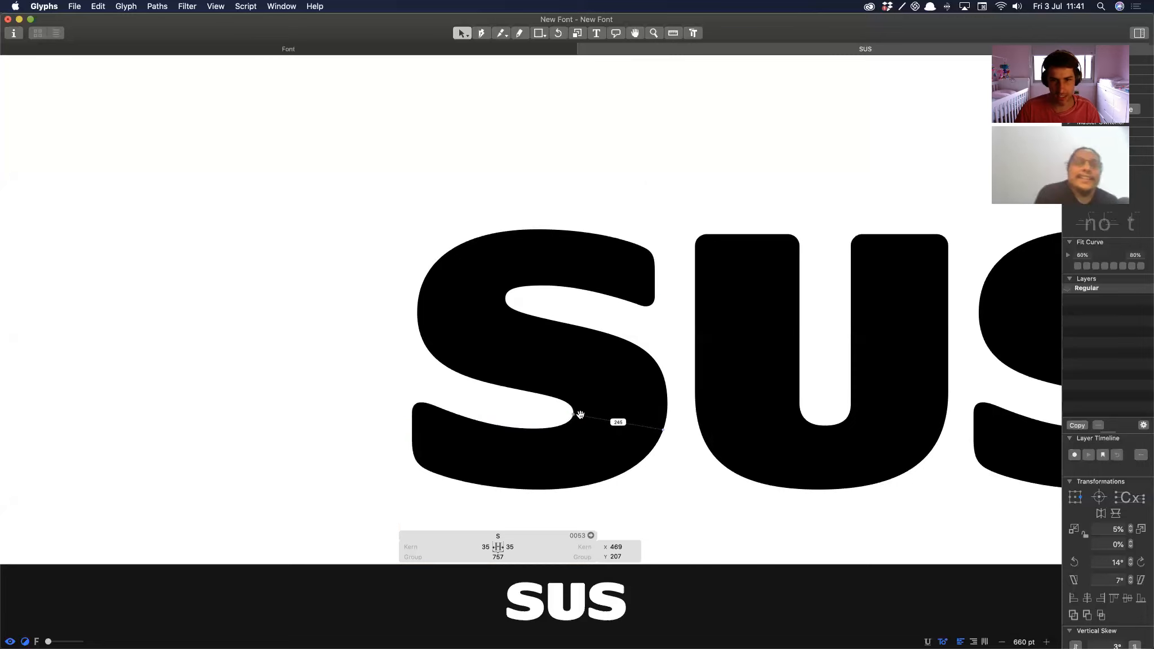
# Step: Place the handles of the lower counter's bottom node at X 435 and X 269, Y 164, and shift the S's bottom extreme node slightly left
pyautogui.moveTo(541, 394); pyautogui.dragTo(535, 374)
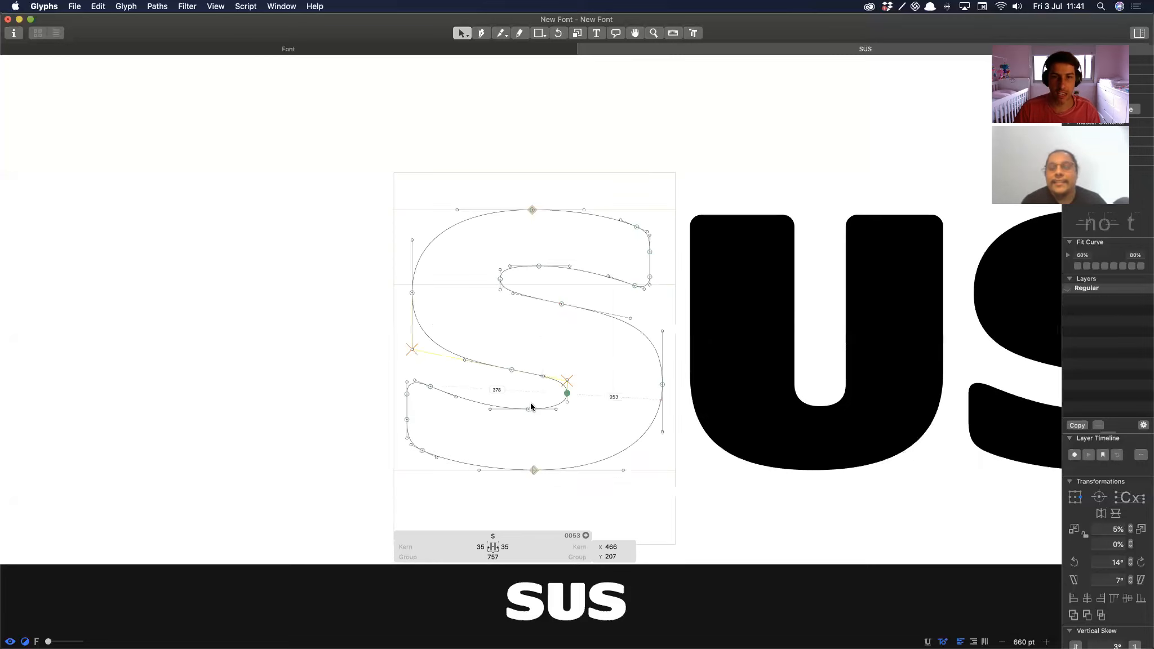
pyautogui.press('space')
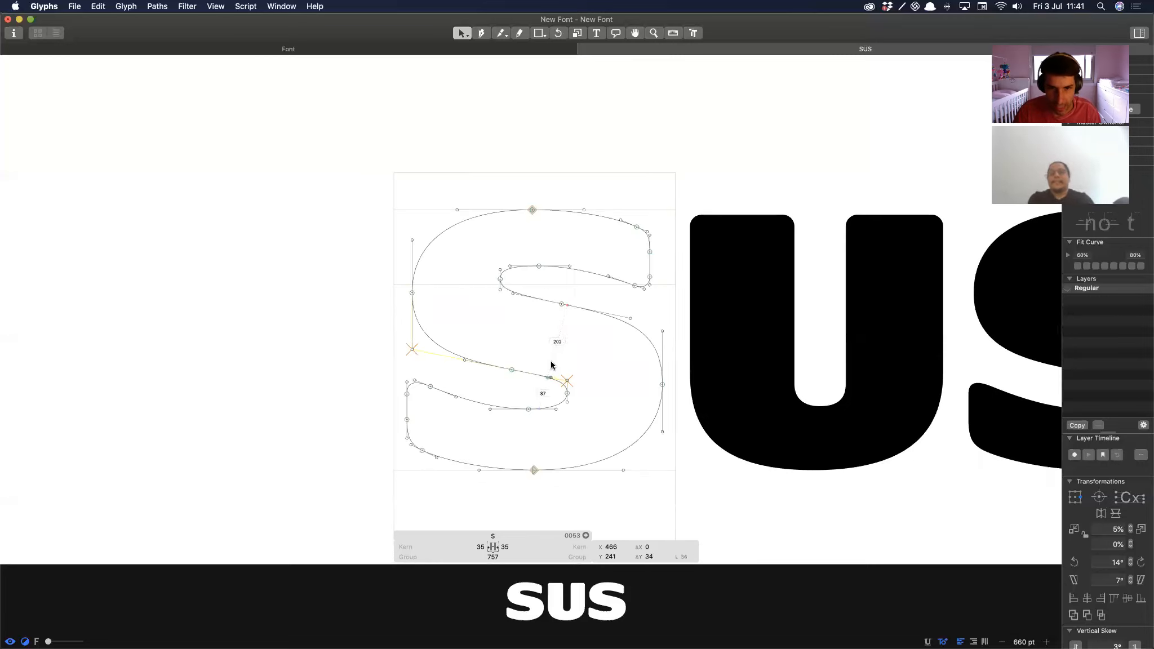
pyautogui.press('Tab')
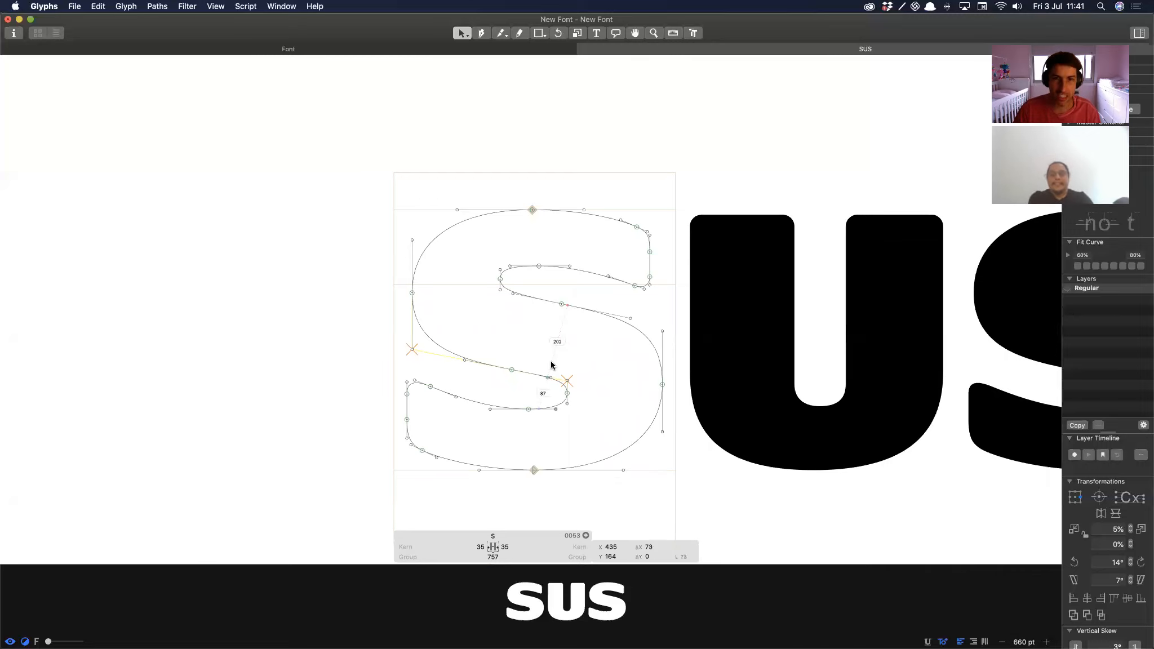
pyautogui.press('Tab')
pyautogui.press('space')
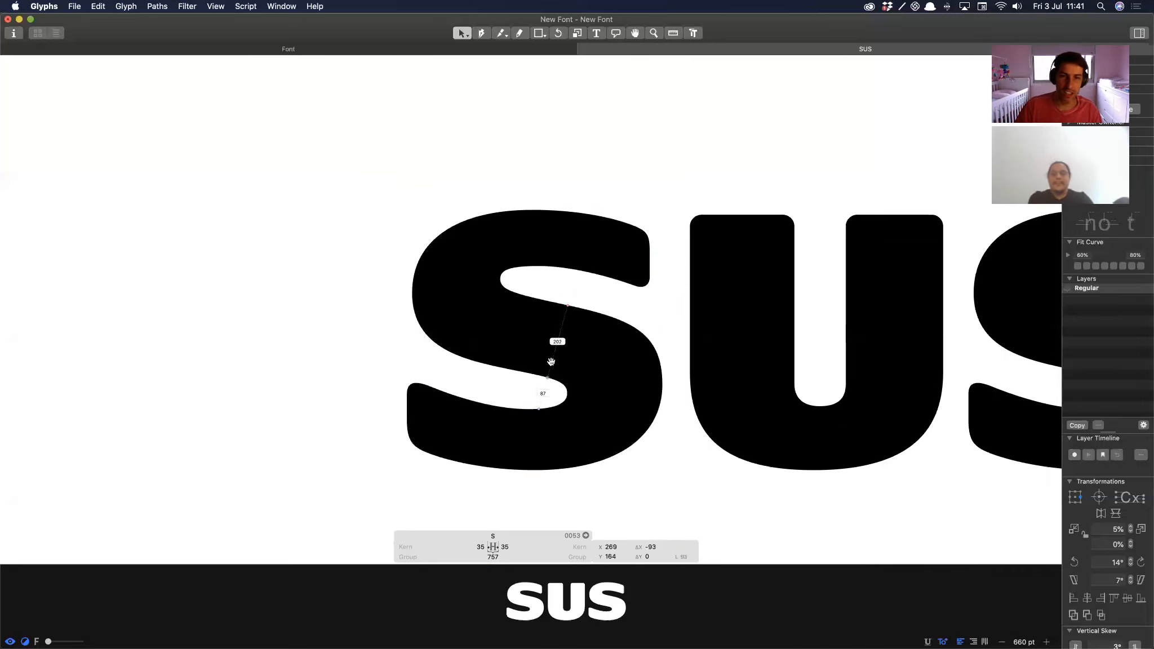
pyautogui.moveTo(518, 447); pyautogui.dragTo(552, 492)
pyautogui.press('space')
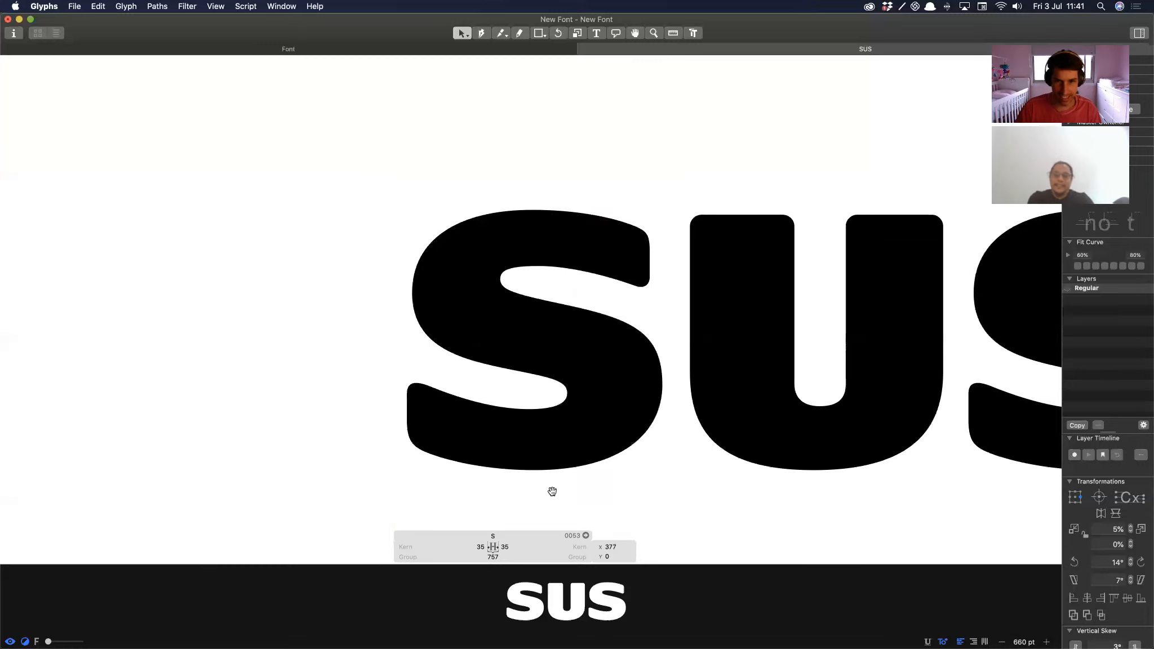
# Step: Lower the upper counter's extreme node to X 286, Y 512, and place the top node's inner handle at X 321, Y 549
pyautogui.press('super+minus')
pyautogui.press('space')
pyautogui.moveTo(400, 197); pyautogui.dragTo(676, 439)
pyautogui.moveTo(456, 254); pyautogui.dragTo(509, 273)
pyautogui.press('space')
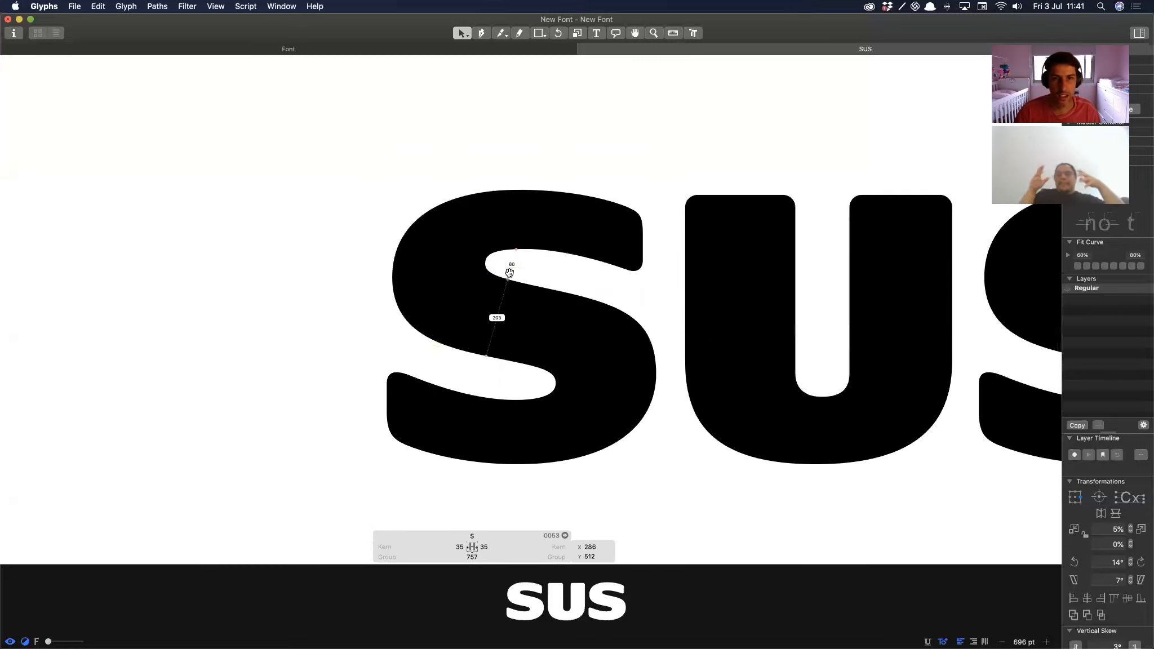
pyautogui.press('space')
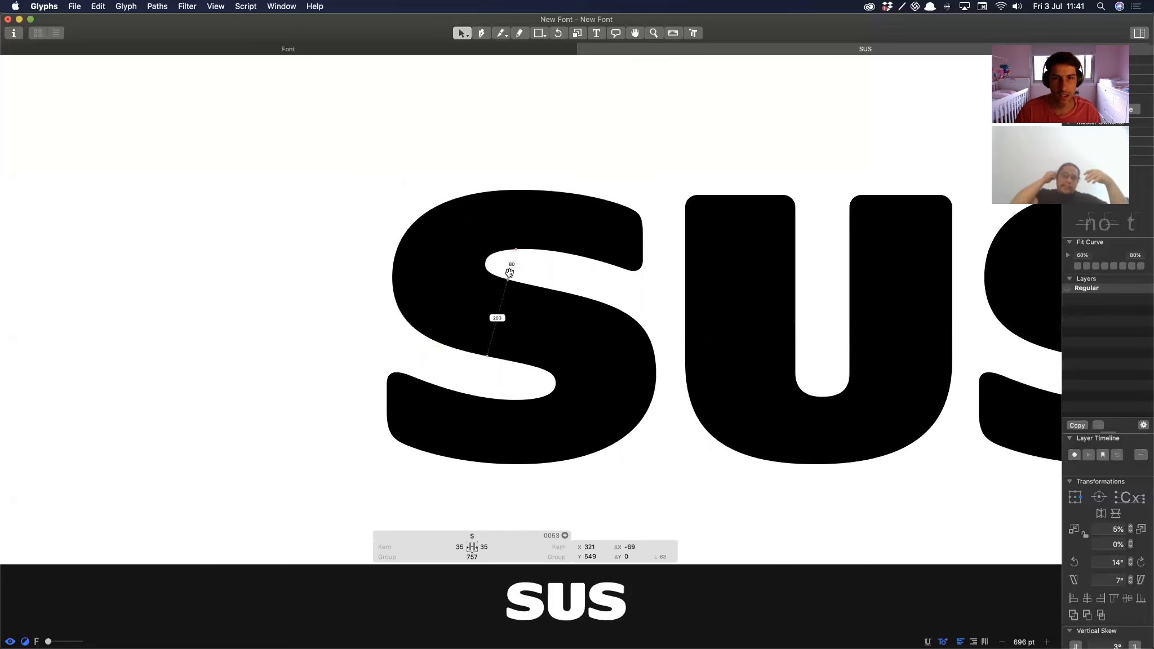
pyautogui.press('space')
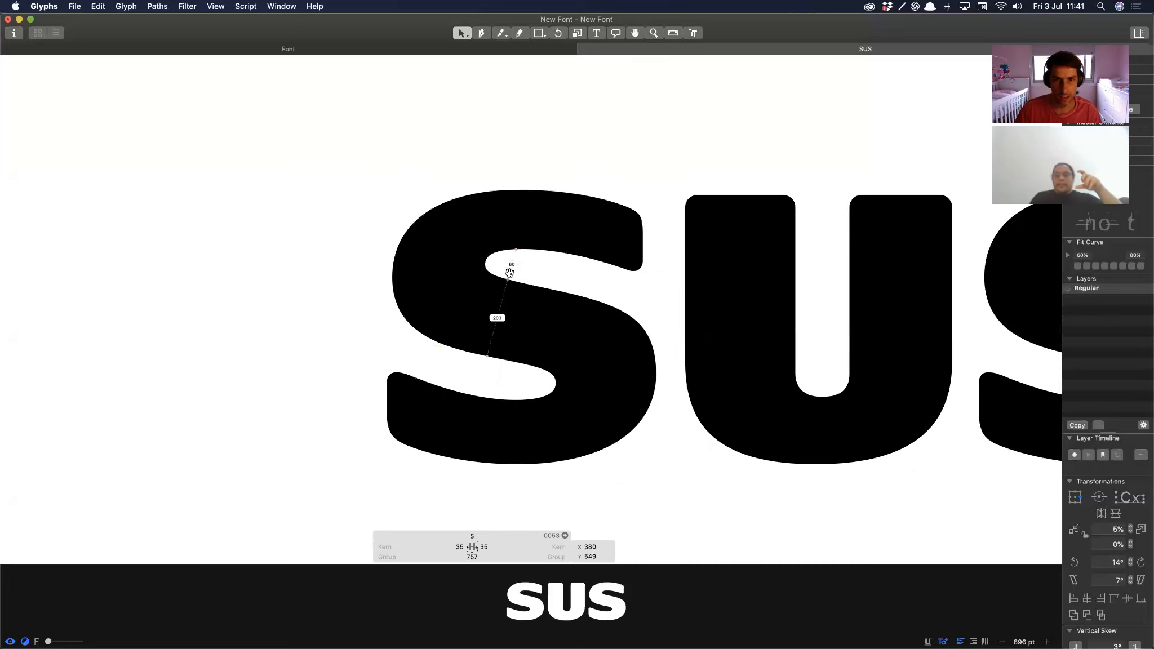
# Step: Place the spine-side handles of the upper counter at X 320, Y 475 and X 286, Y 484, with its extreme node at X 286, Y 511
pyautogui.press('space')
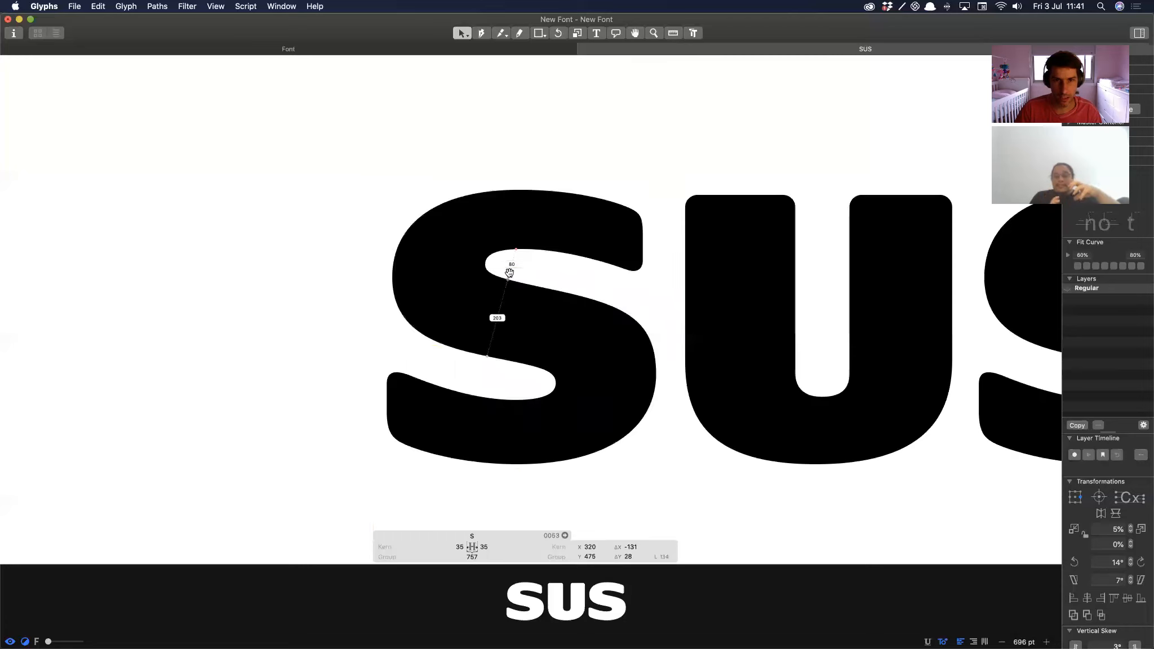
pyautogui.hotkey('shift', 'Tab')
pyautogui.press('Tab')
pyautogui.press('Tab')
pyautogui.press('Up')
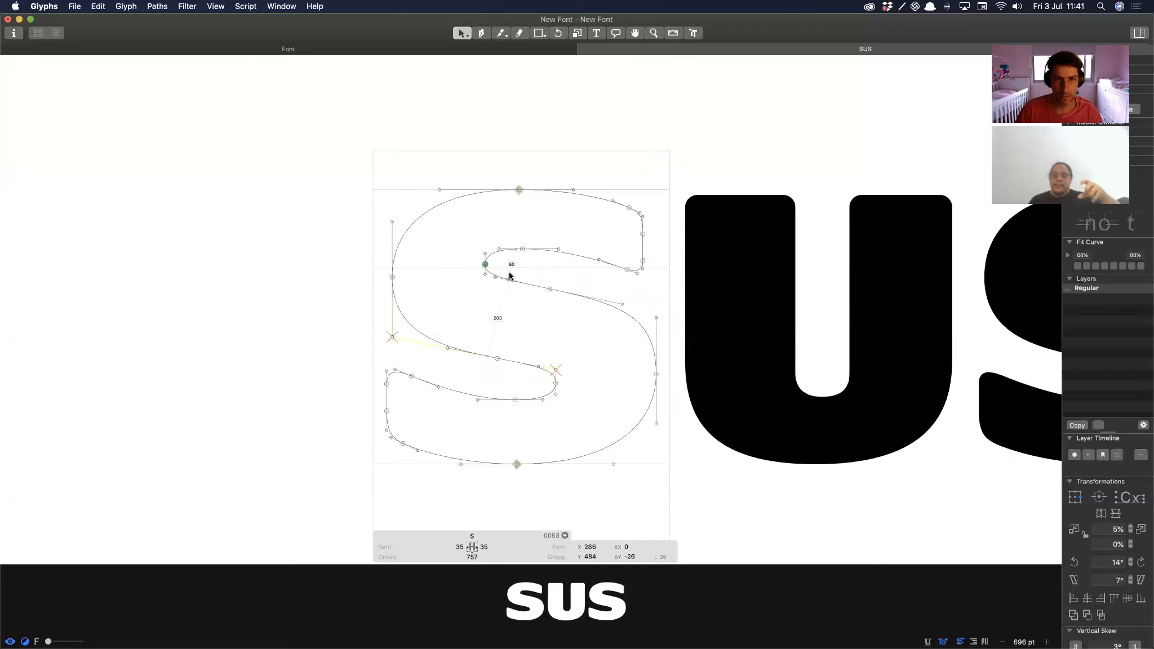
pyautogui.press('Tab')
# Step: Check the word at reduced size, then select the upper arm's lower-edge nodes and save a backup copy of the Regular layer
pyautogui.press('super+minus')
pyautogui.press('super+minus')
pyautogui.press('super+minus')
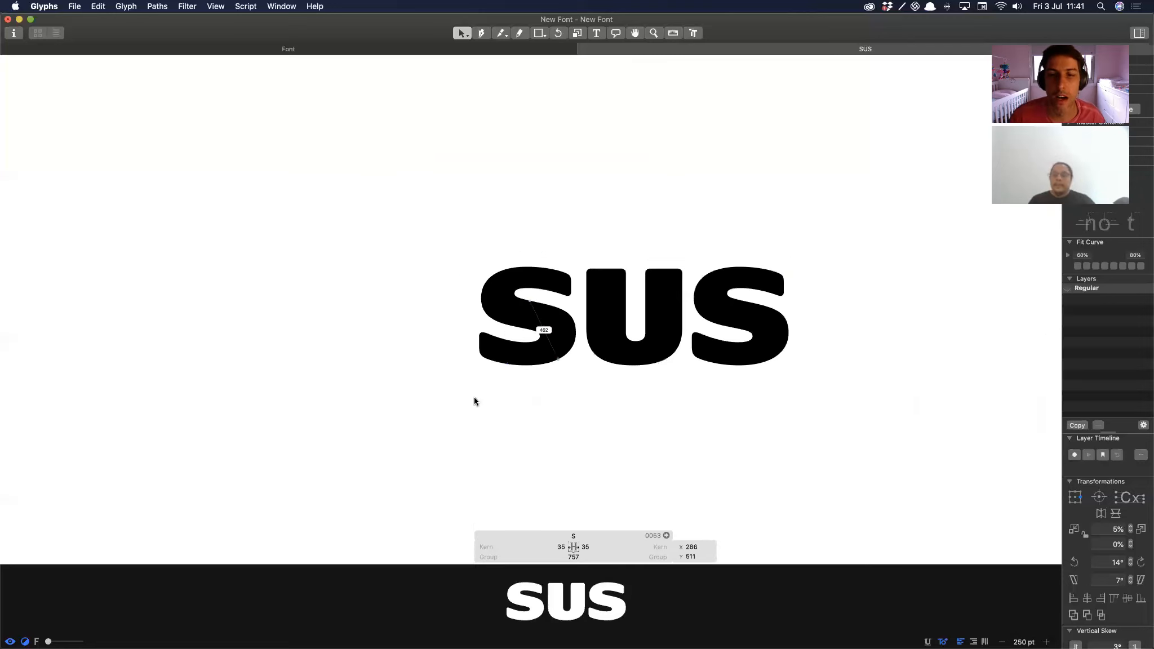
pyautogui.hscroll(4, 482, 401)
pyautogui.moveTo(342, 245); pyautogui.dragTo(510, 379)
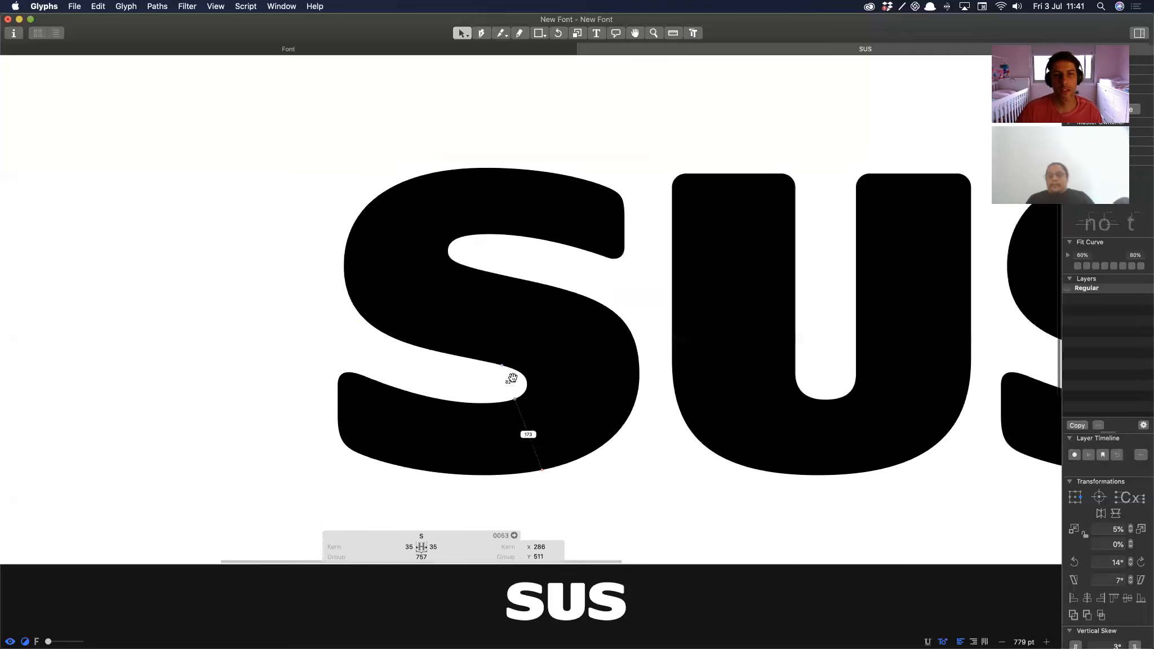
pyautogui.moveTo(484, 224); pyautogui.dragTo(655, 268)
pyautogui.press('space')
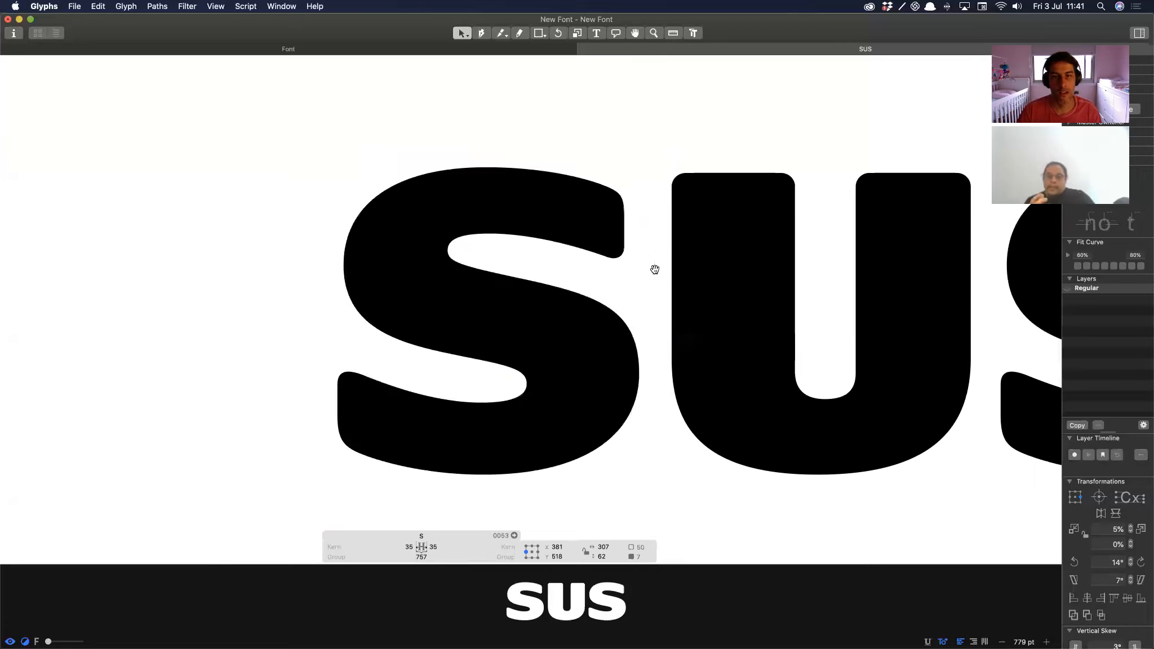
pyautogui.click(1077, 426)
# Step: Lower the selected underside nodes of the S's upper arm to Y 504
pyautogui.press('space')
pyautogui.press('Down')
pyautogui.press('Down')
pyautogui.press('Down')
pyautogui.press('Down')
pyautogui.press('Down')
pyautogui.press('Down')
pyautogui.press('Down')
pyautogui.press('Down')
pyautogui.press('Down')
pyautogui.press('Down')
pyautogui.press('Down')
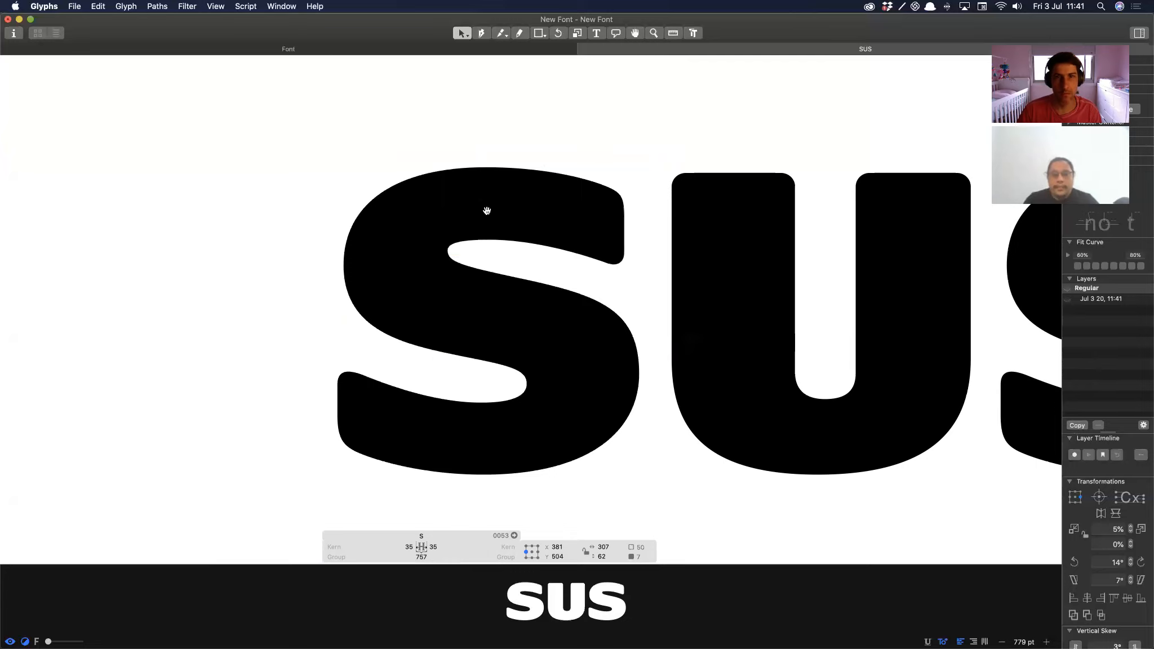
# Step: Lower the spine's upper-edge node to X 451, Y 442 and the upper counter's extreme node to X 286, Y 500
pyautogui.click(453, 251)
pyautogui.press('space')
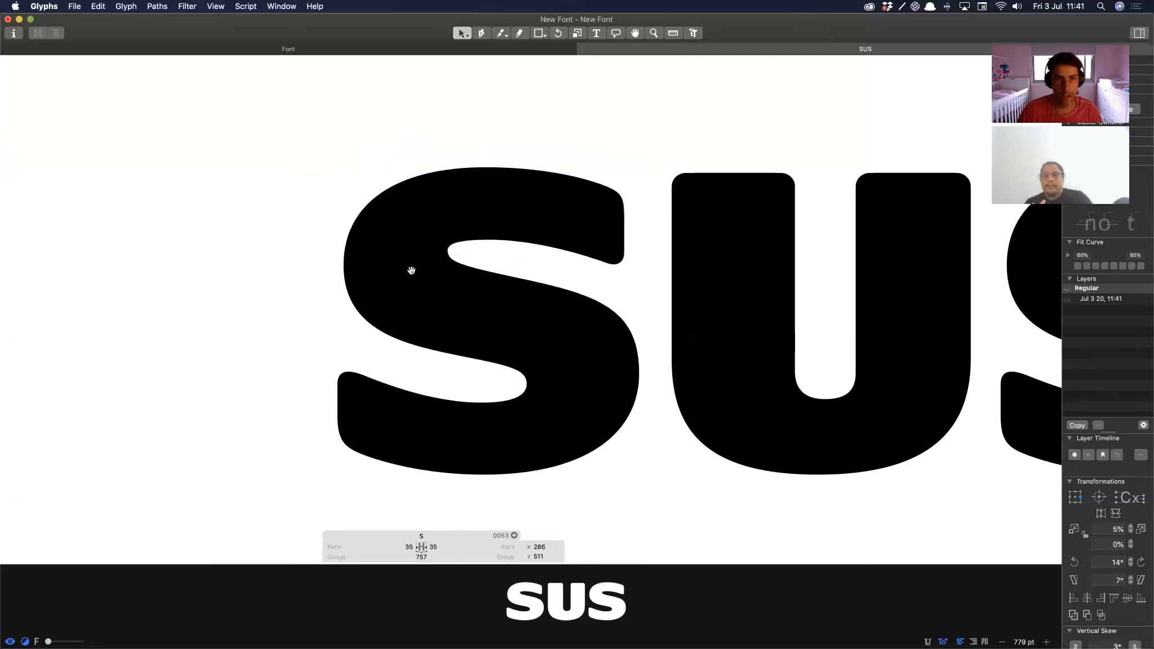
pyautogui.moveTo(494, 263); pyautogui.dragTo(540, 294)
pyautogui.press('space')
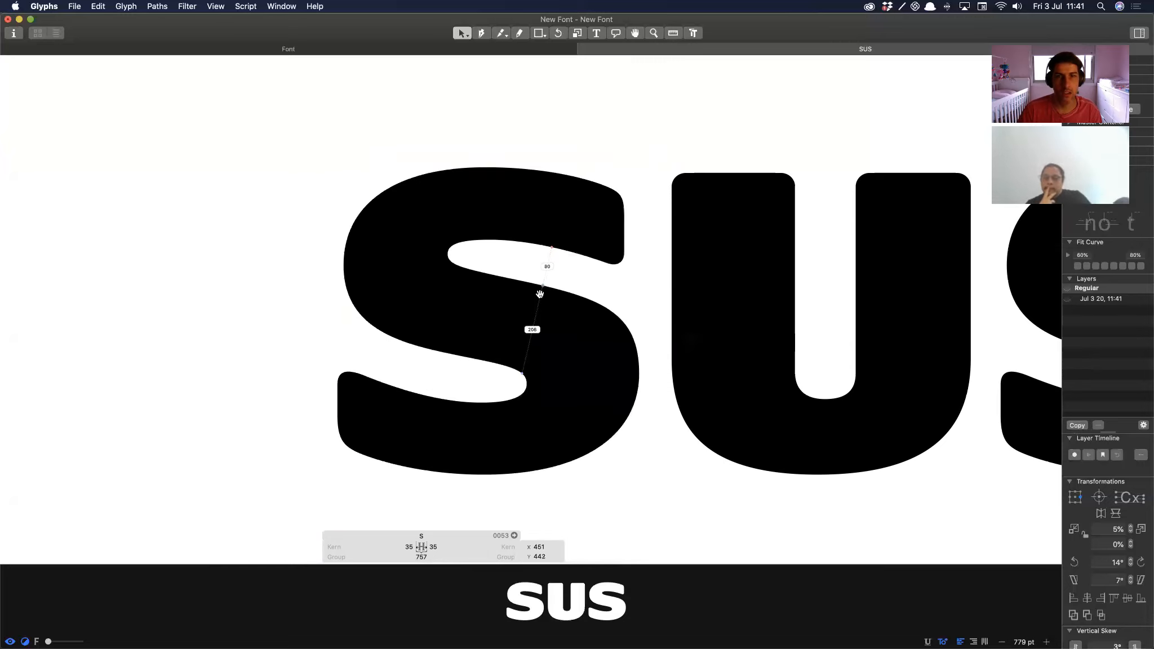
pyautogui.click(456, 256)
pyautogui.press('space')
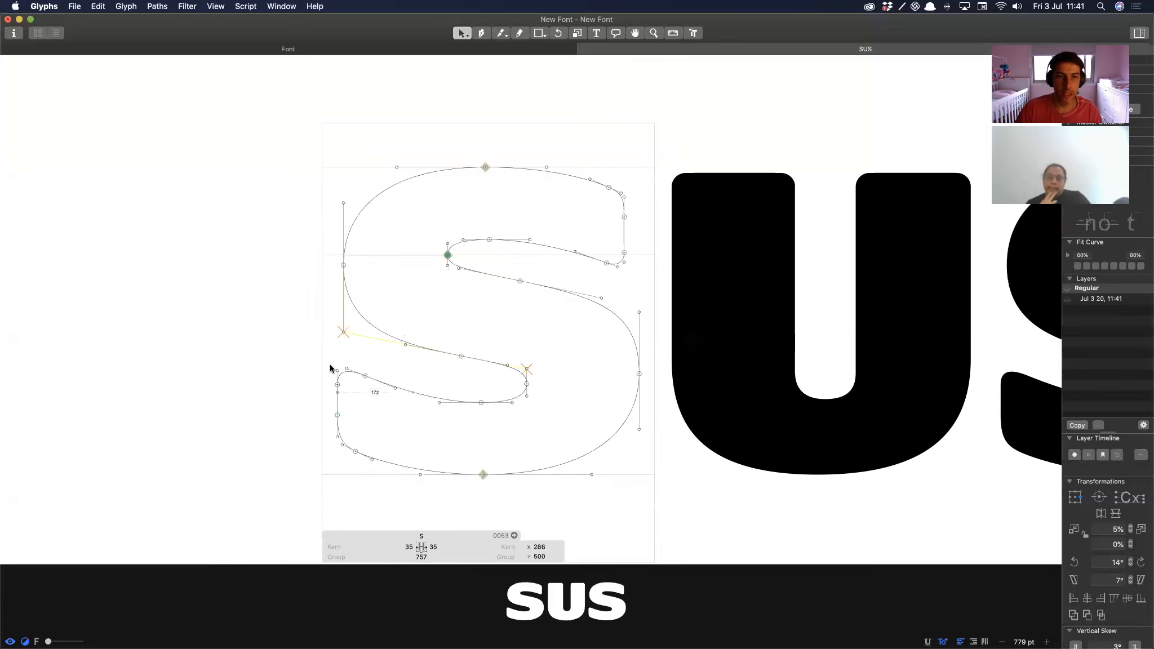
# Step: Raise the upper-edge nodes of the S's lower arm together to Y 202
pyautogui.moveTo(497, 422); pyautogui.dragTo(331, 362)
pyautogui.press('space')
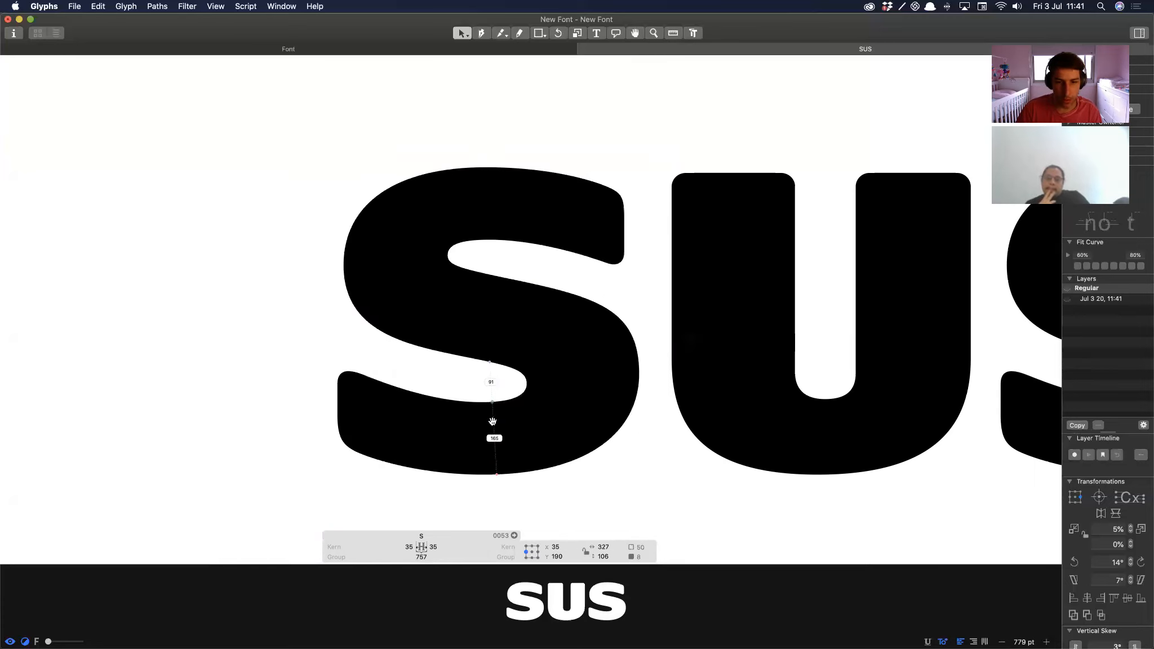
pyautogui.press('Up')
pyautogui.press('Up')
pyautogui.press('Up')
pyautogui.press('Up')
pyautogui.press('Up')
pyautogui.press('Up')
pyautogui.press('Up')
pyautogui.press('Up')
pyautogui.press('Up')
pyautogui.press('Up')
pyautogui.press('Up')
pyautogui.press('Up')
pyautogui.press('Up')
pyautogui.press('Up')
pyautogui.press('Up')
pyautogui.press('Up')
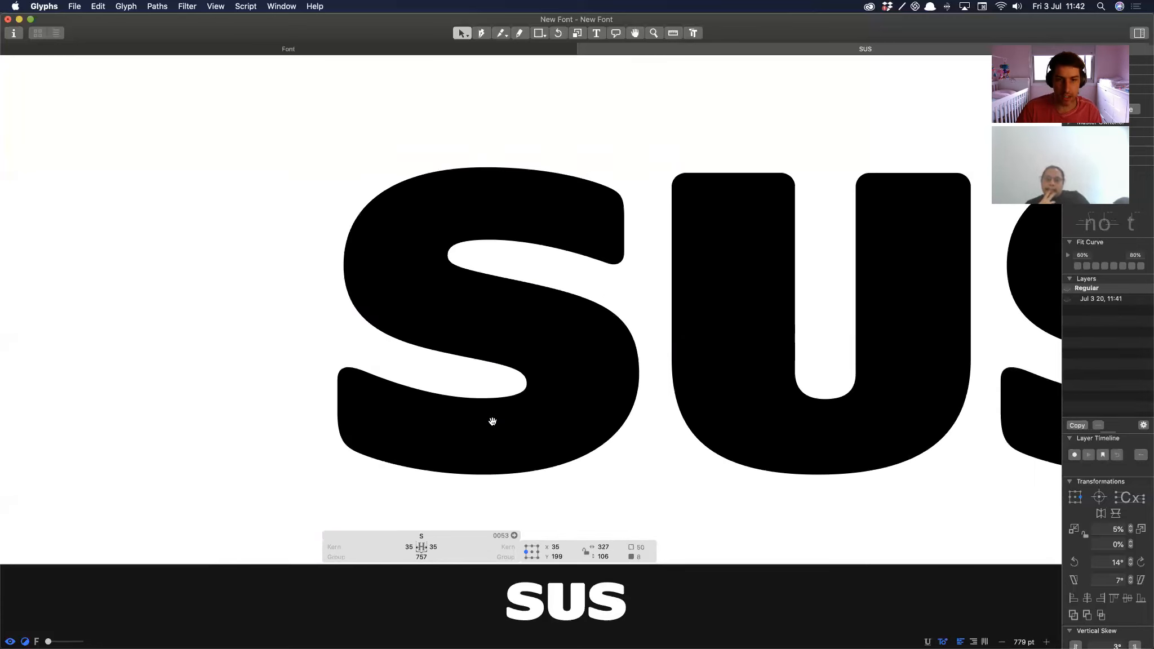
pyautogui.press('Up')
pyautogui.press('Up')
pyautogui.press('Up')
pyautogui.press('Down')
pyautogui.press('Down')
pyautogui.press('Up')
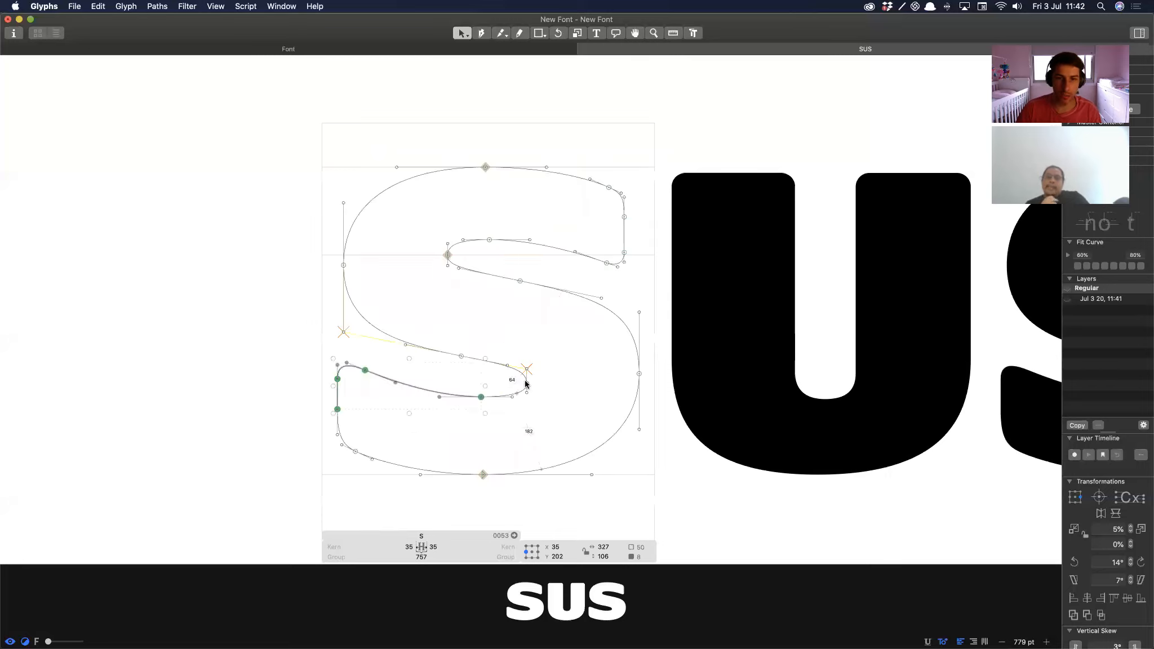
# Step: Raise the extreme node of the S's lower counter to X 466, Y 213 and clear the selection
pyautogui.click(539, 382)
pyautogui.press('space')
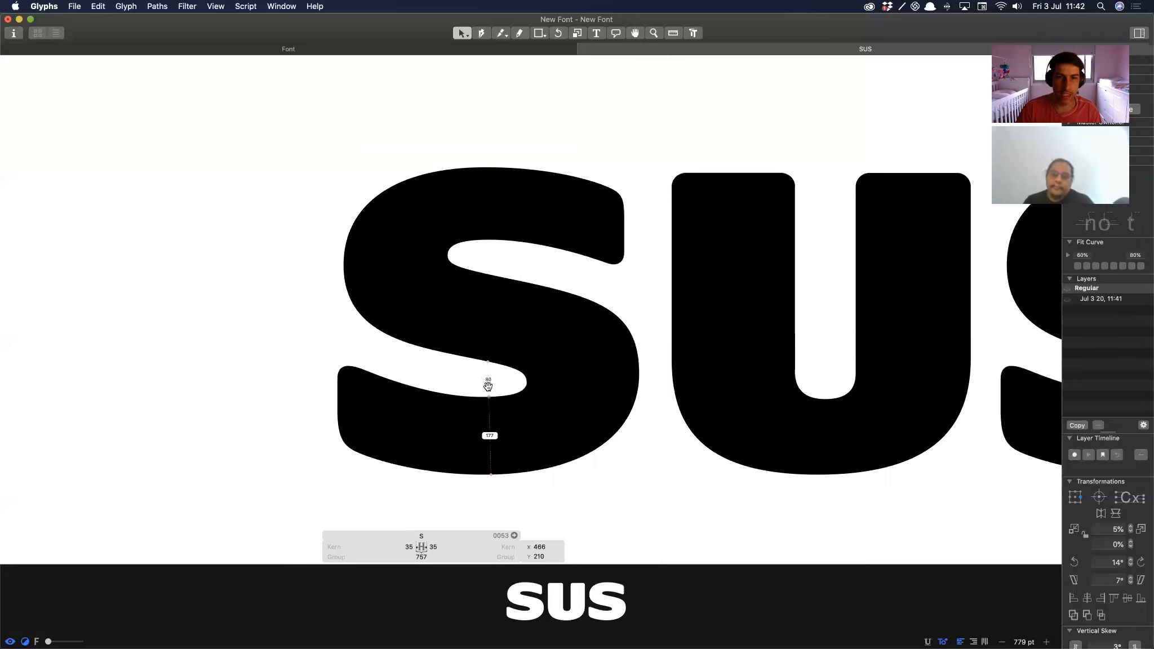
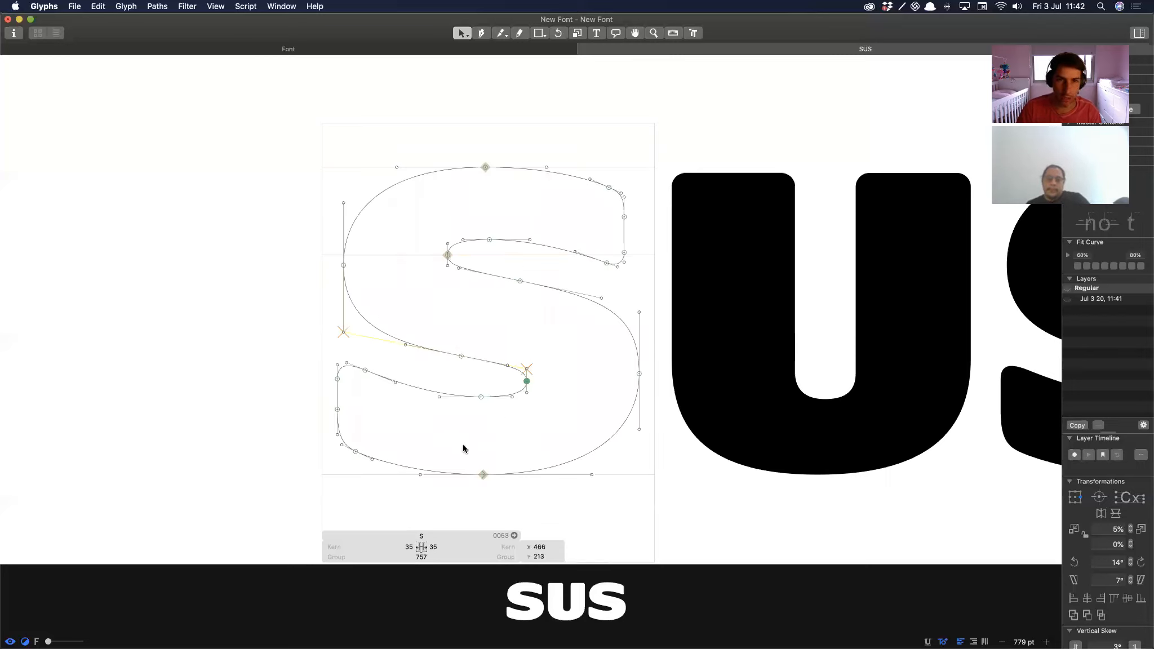
pyautogui.click(458, 317)
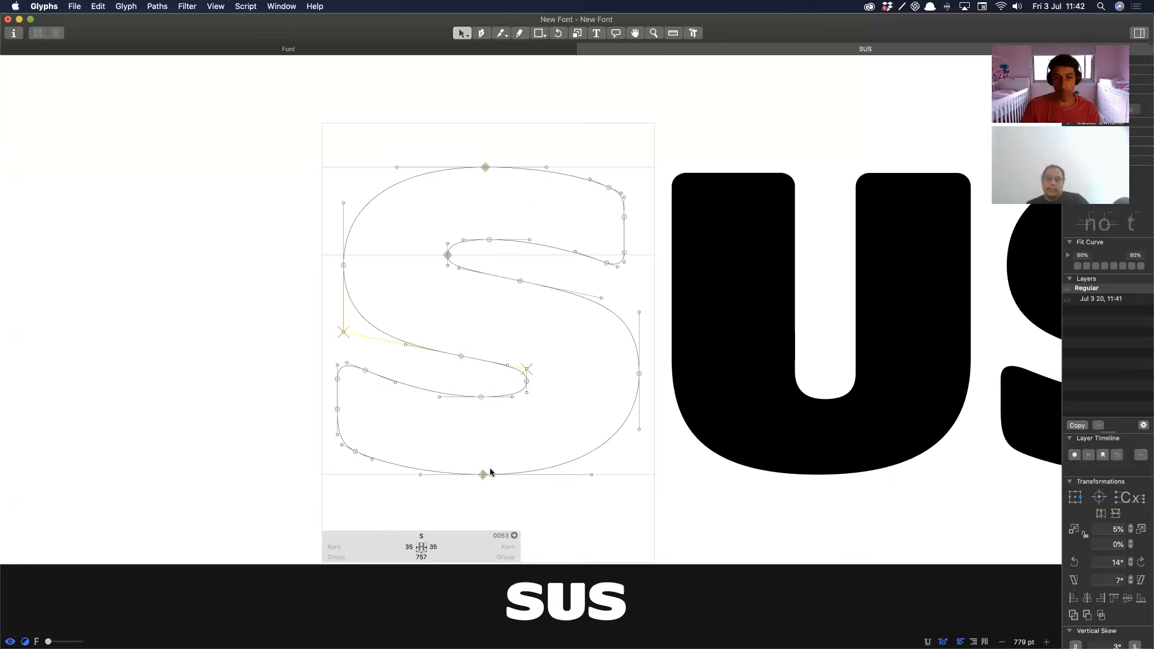
# Step: Raise the spine's lower-edge node by 2 units, bringing its outer handle to X 190, Y 298
pyautogui.moveTo(445, 302); pyautogui.dragTo(490, 361)
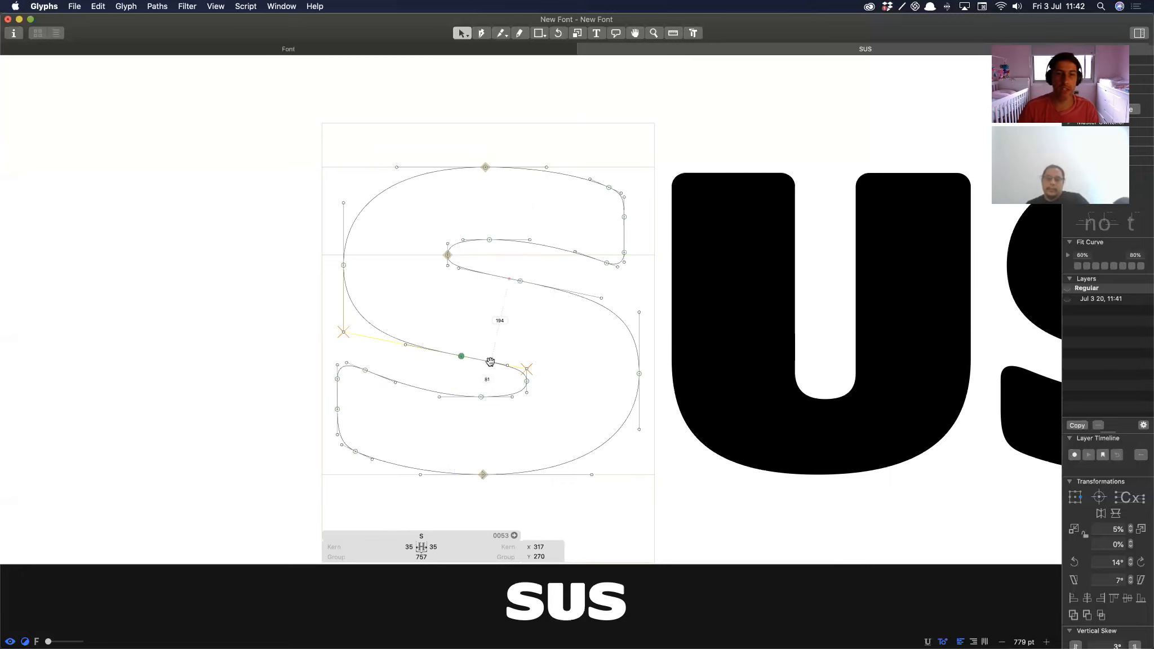
pyautogui.press('space')
pyautogui.press('Up')
pyautogui.press('Up')
pyautogui.hotkey('shift', 'Tab')
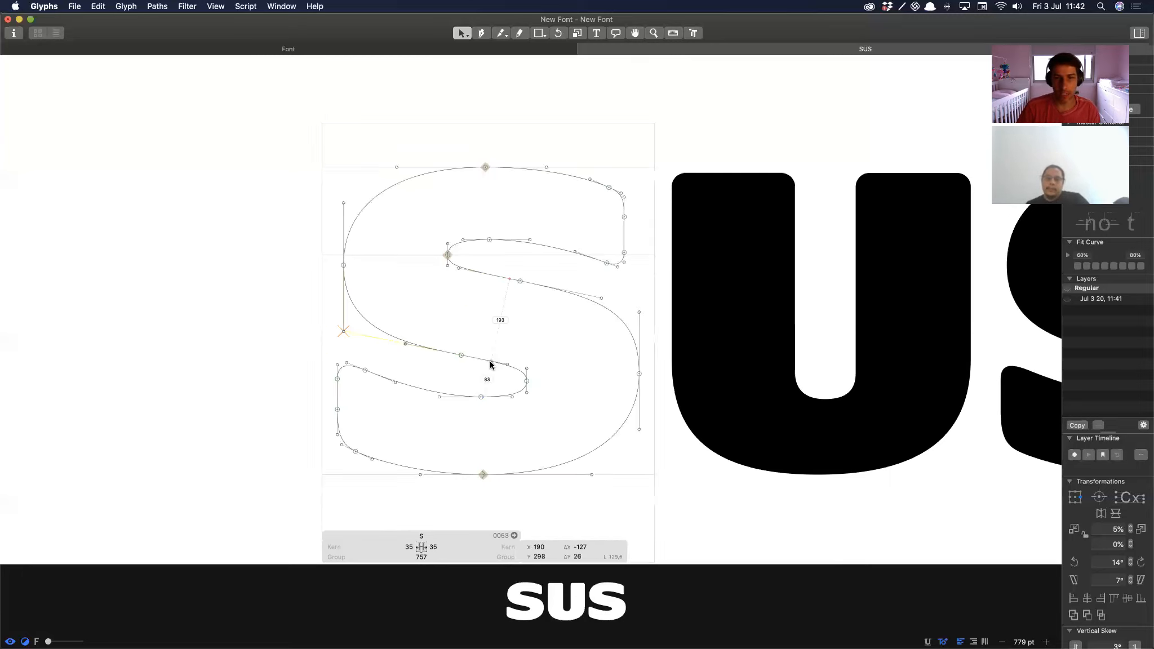
# Step: Place the lower counter's upper extreme handle at X 466, Y 240 and its bottom node at X 371, Y 177
pyautogui.press('space')
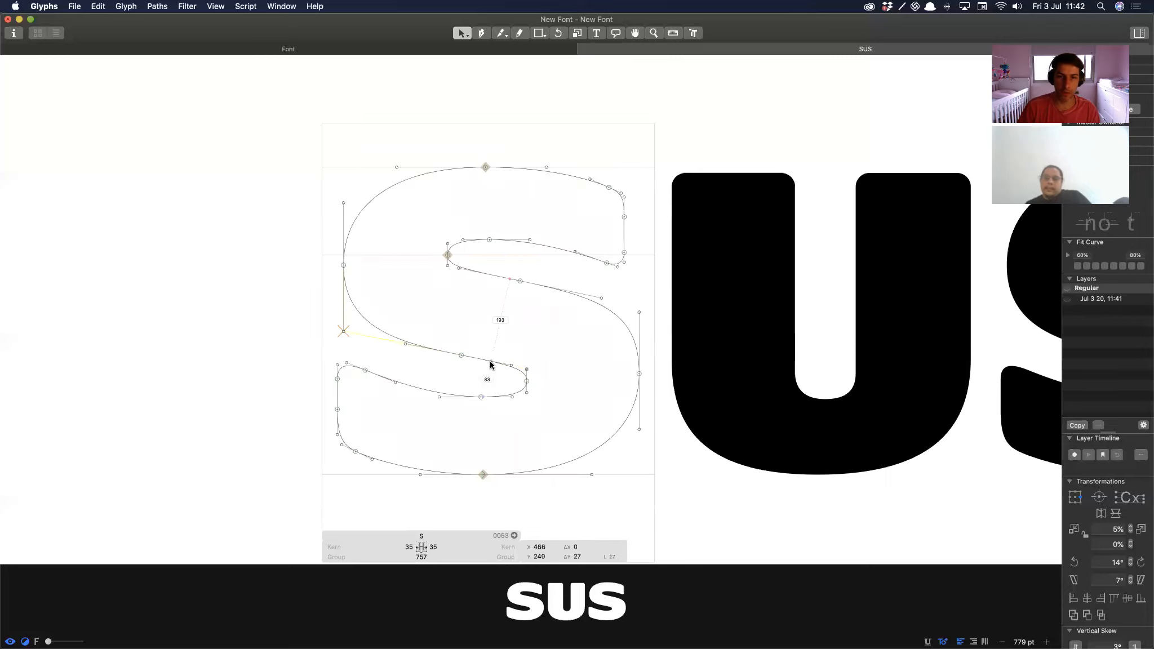
pyautogui.press('space')
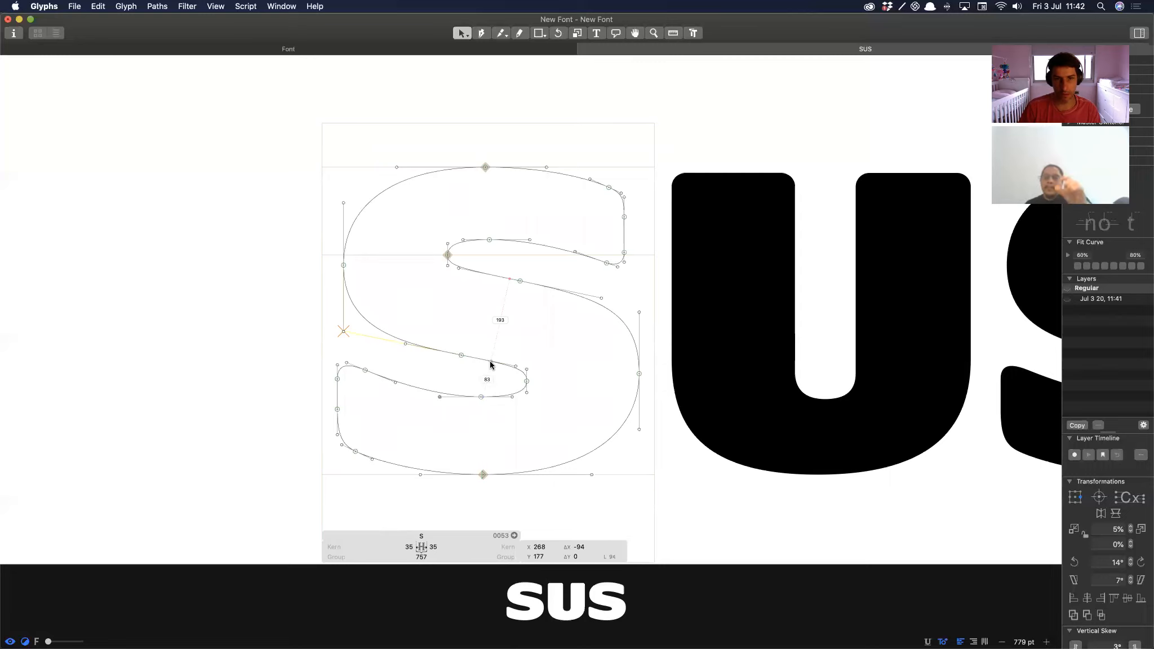
pyautogui.press('space')
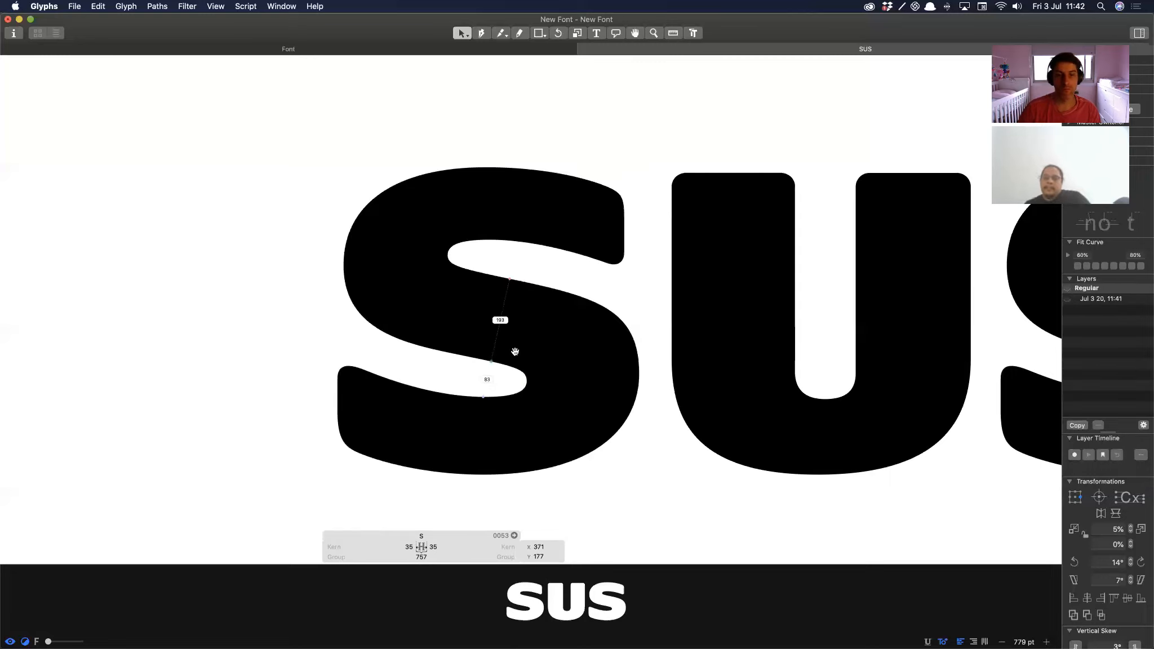
# Step: Compare the adjusted S with the U at reduced and enlarged sizes, inspecting its upper counter and spine thickness
pyautogui.scroll(-8, 576, 333)
pyautogui.press('space')
pyautogui.moveTo(544, 366); pyautogui.dragTo(457, 376)
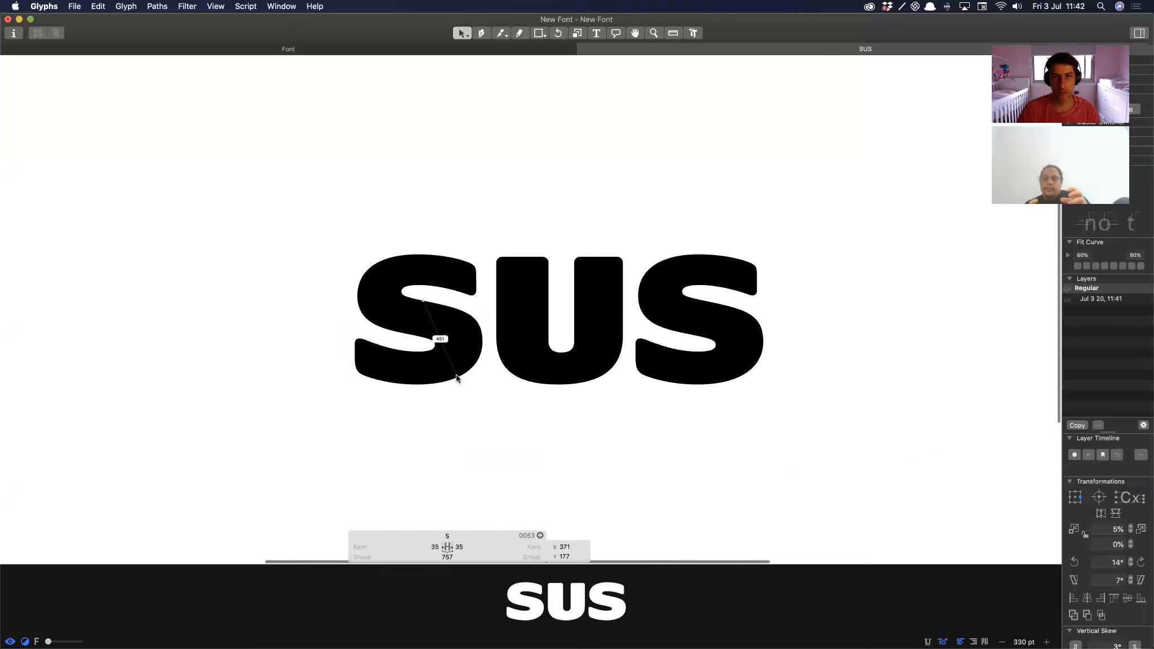
pyautogui.press('super+space')
pyautogui.moveTo(335, 214); pyautogui.dragTo(592, 428)
pyautogui.press('space')
pyautogui.moveTo(427, 255); pyautogui.dragTo(479, 267)
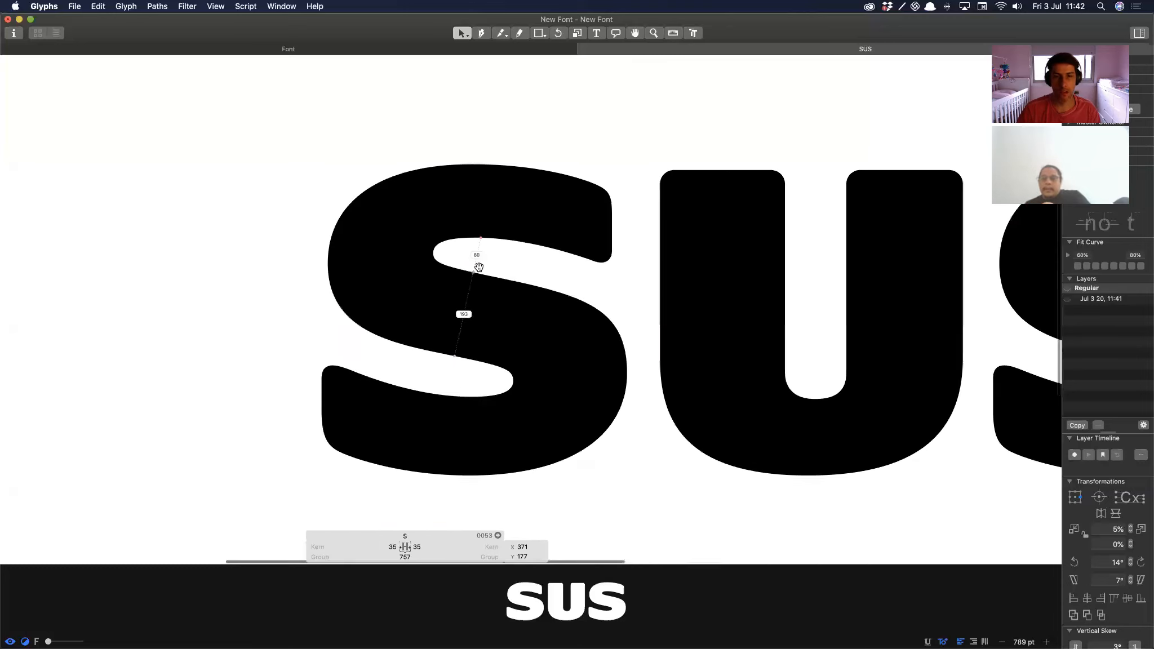
# Step: Slide the node on the upper edge of the S's spine along the contour to X 421, Y 447
pyautogui.press('space')
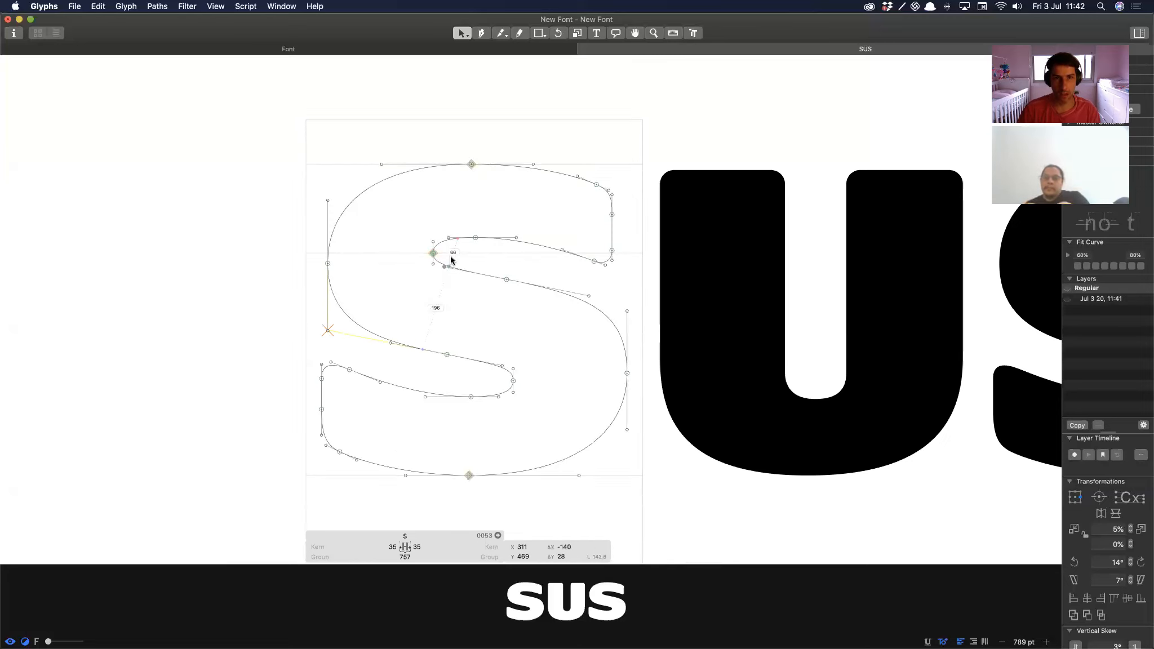
pyautogui.hotkey('shift', 'Tab')
pyautogui.press('space')
pyautogui.hotkey('alt', 'shift', 'Left')
pyautogui.hotkey('alt', 'shift', 'Left')
pyautogui.hotkey('alt', 'shift', 'Left')
pyautogui.hotkey('alt', 'shift', 'Left')
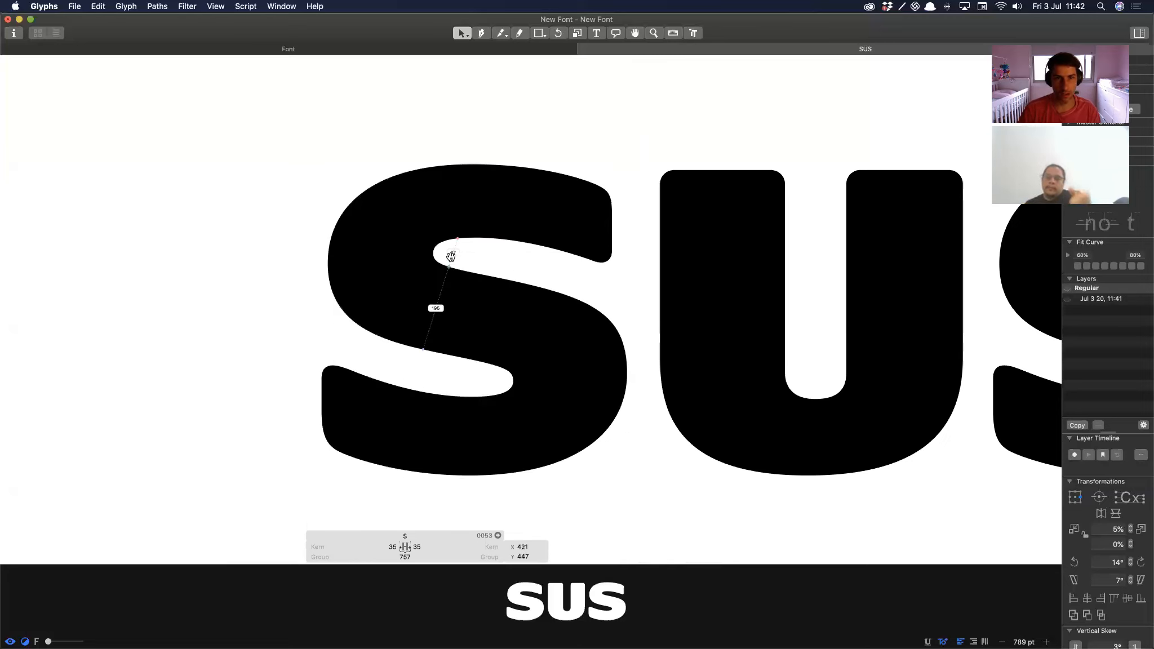
# Step: Add a second node on the spine's upper edge and delete the handles between both nodes to make a straight segment
pyautogui.click(524, 302)
pyautogui.press('p')
pyautogui.click(530, 287)
pyautogui.press('v')
pyautogui.click(529, 287)
pyautogui.press('Delete')
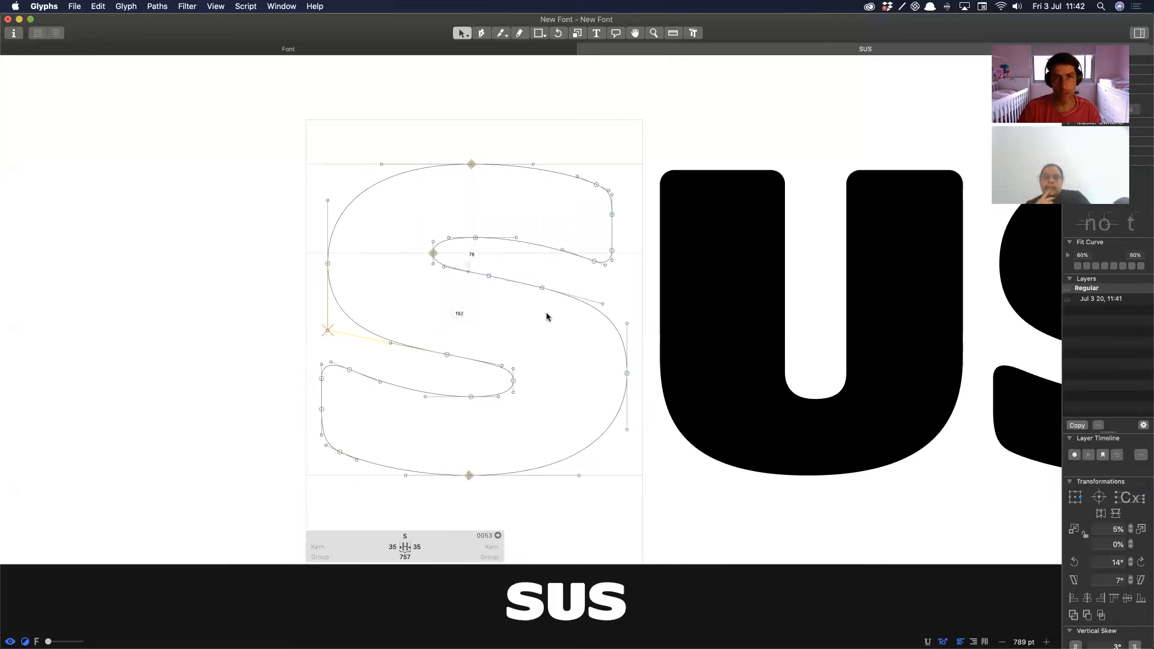
# Step: Slide the outer node of the spine's straight upper segment along the contour to X 512, Y 426
pyautogui.click(554, 285)
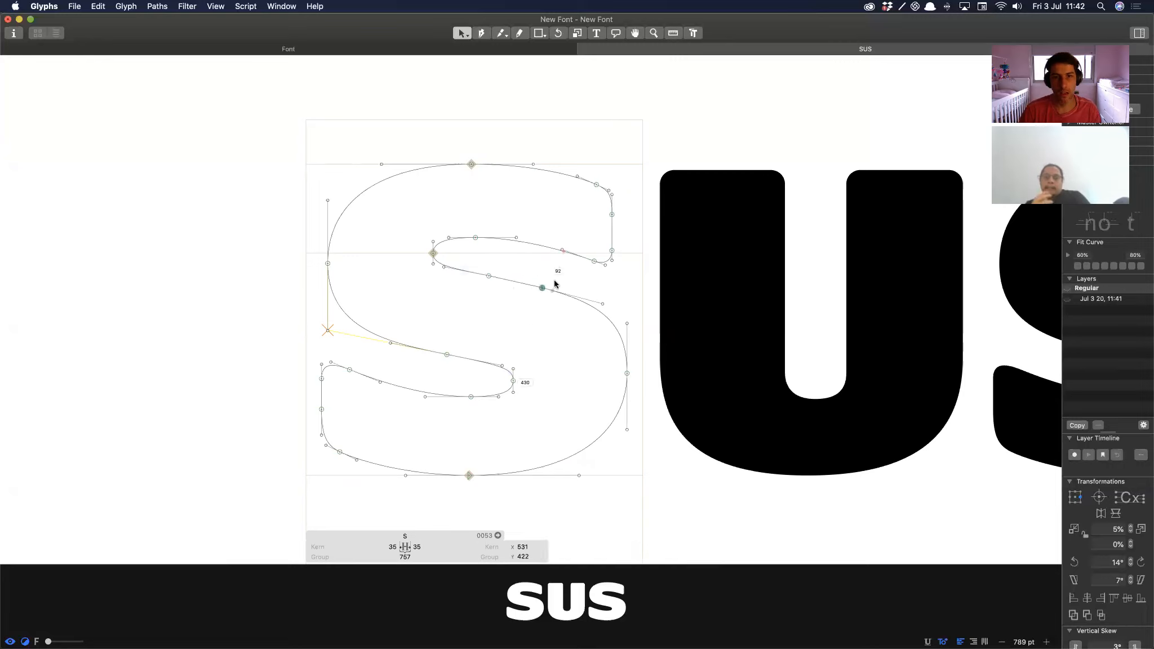
pyautogui.hotkey('alt', 'shift', 'Right')
pyautogui.hotkey('alt', 'shift', 'Left')
pyautogui.hotkey('alt', 'shift', 'Left')
# Step: Slide the inner node of the spine's straight upper segment along the edge toward the upper counter's closed end
pyautogui.hotkey('shift', 'Tab')
pyautogui.press('Tab')
pyautogui.press('Tab')
pyautogui.press('Tab')
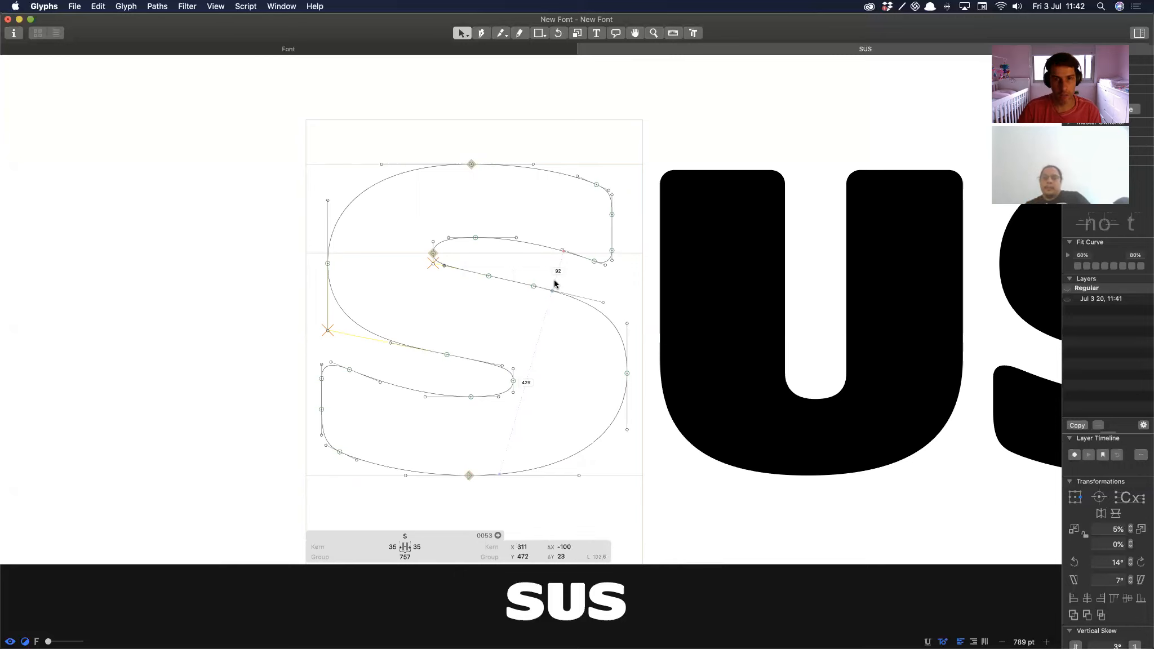
pyautogui.press('space')
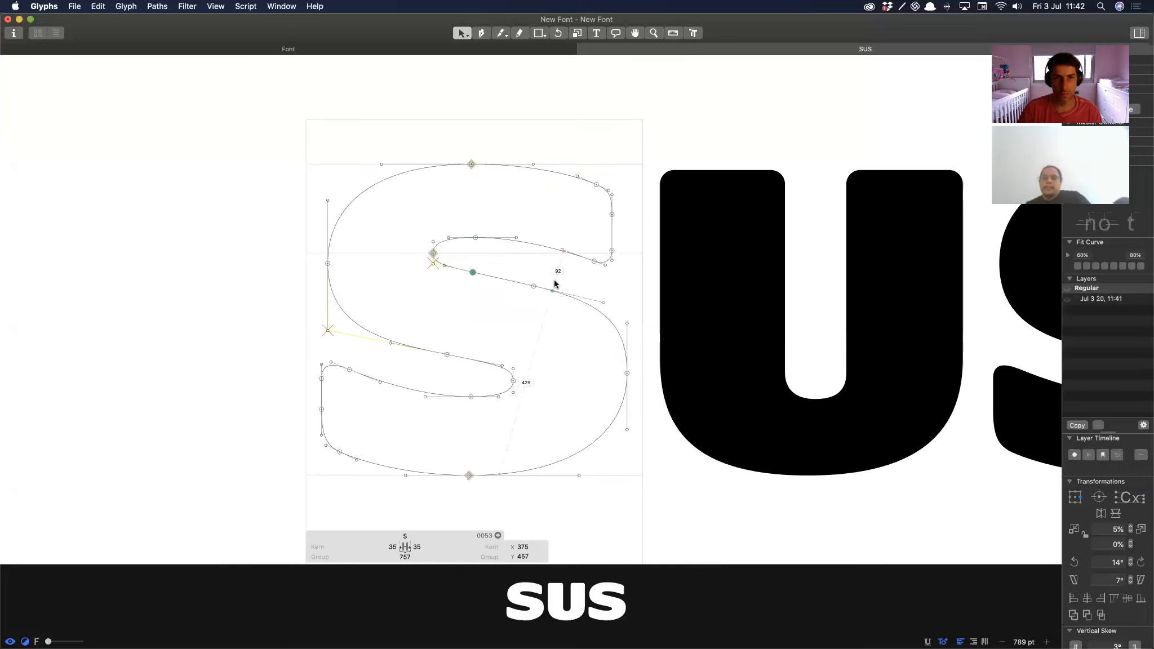
pyautogui.press('space')
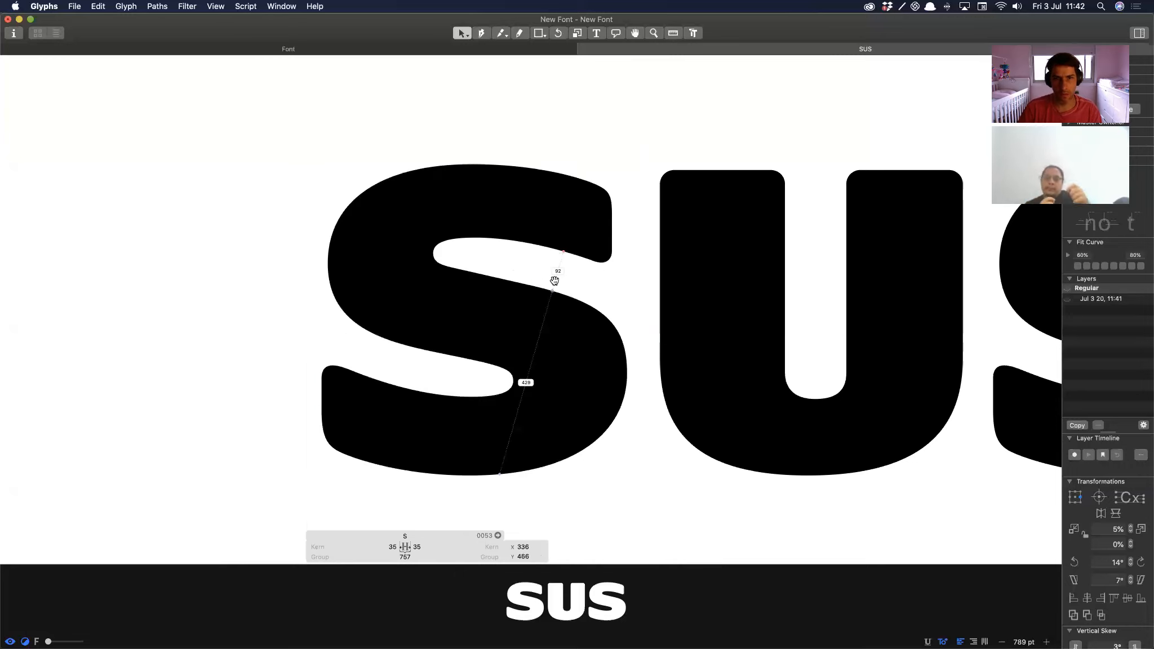
pyautogui.hotkey('alt', 'shift', 'Right')
pyautogui.hotkey('shift', 'Tab')
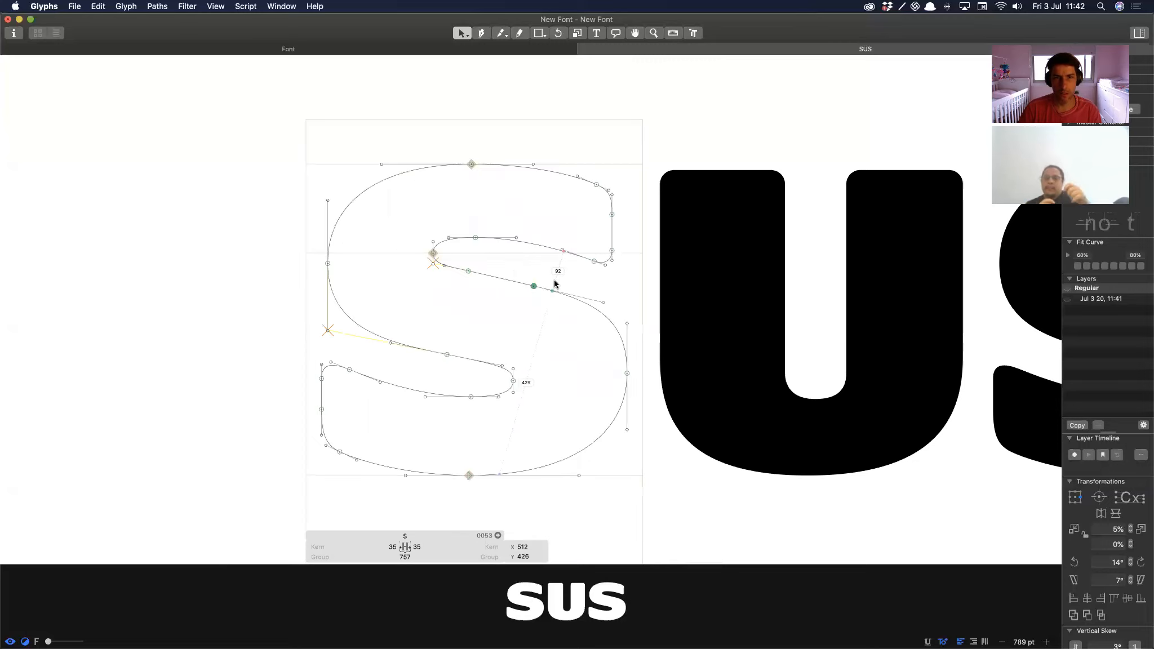
# Step: Place the inner node of the spine's straight upper segment at X 354, Y 458 and clear the selection
pyautogui.hotkey('shift', 'Tab')
pyautogui.hotkey('shift', 'Tab')
pyautogui.hotkey('shift', 'Tab')
pyautogui.press('Tab')
pyautogui.press('Tab')
pyautogui.press('Tab')
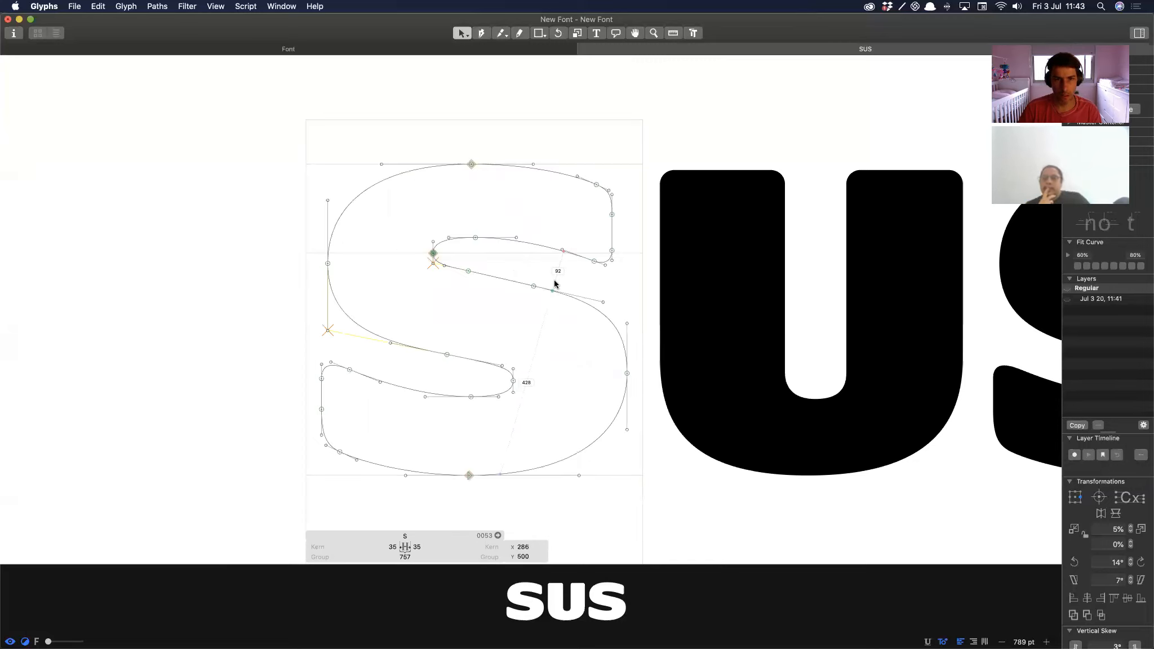
pyautogui.press('space')
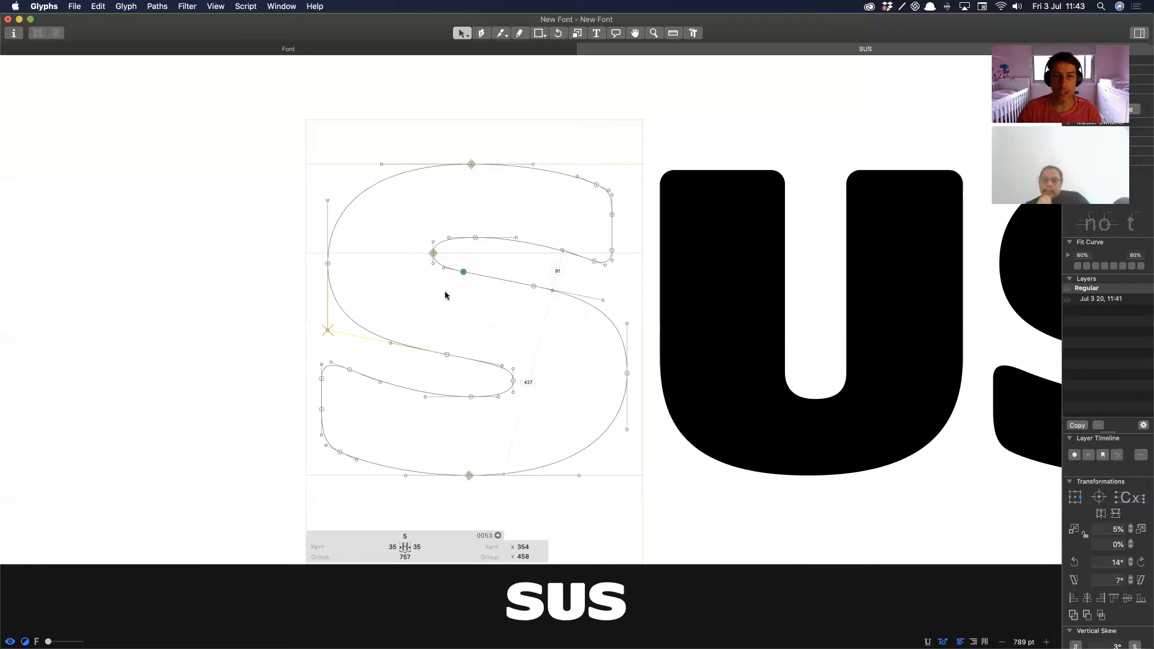
pyautogui.click(485, 298)
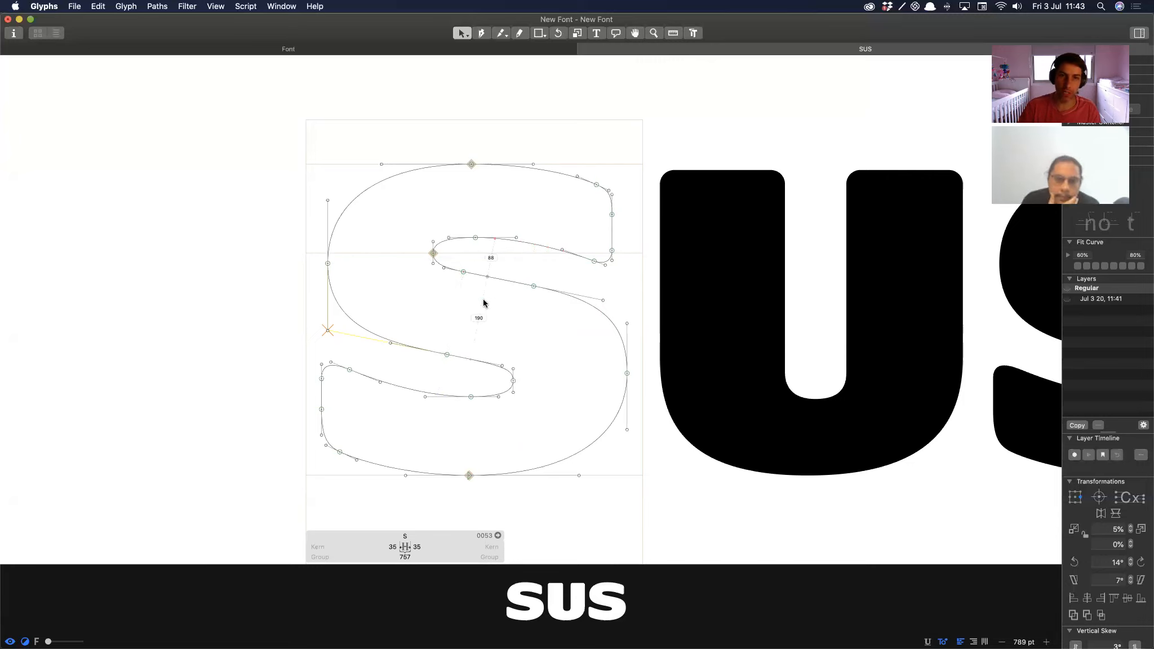
# Step: Try replacing the two nodes on the spine's upper edge with a single middle node, and undo the node removals
pyautogui.press('space')
pyautogui.press('space')
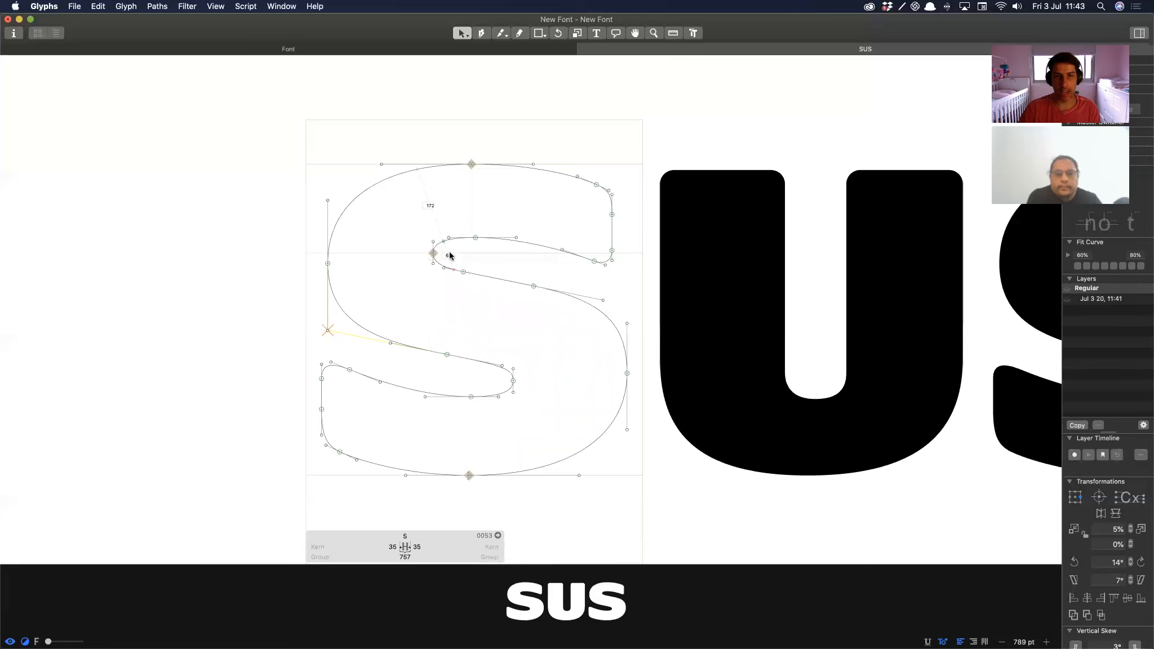
pyautogui.press('p')
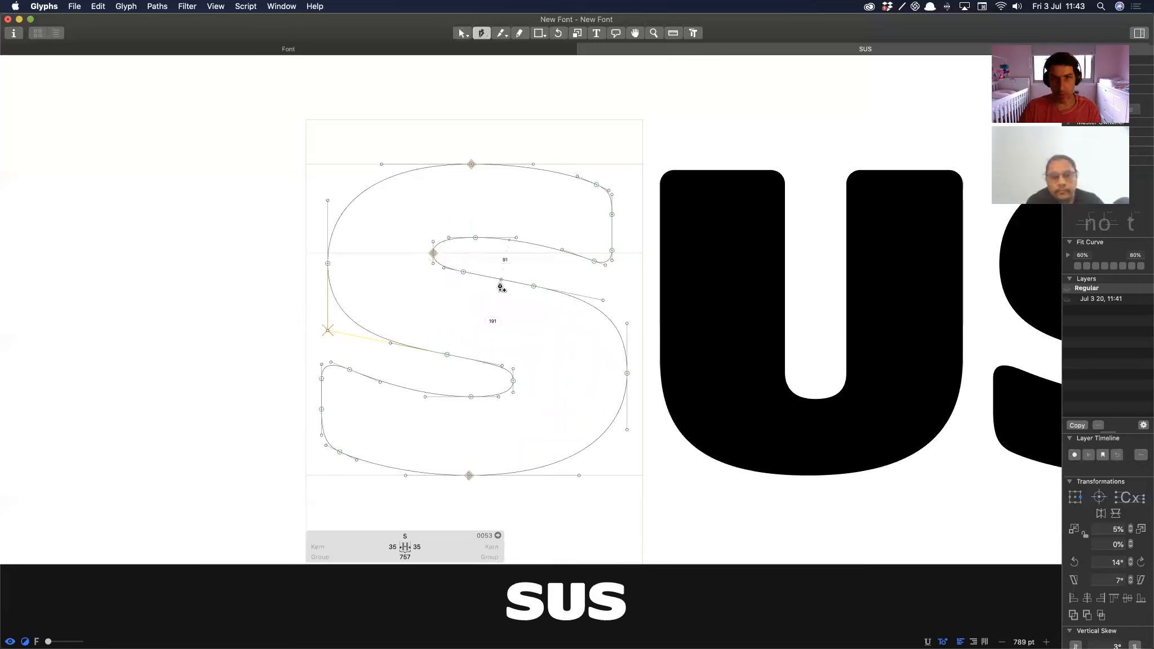
pyautogui.press('v')
pyautogui.click(533, 287)
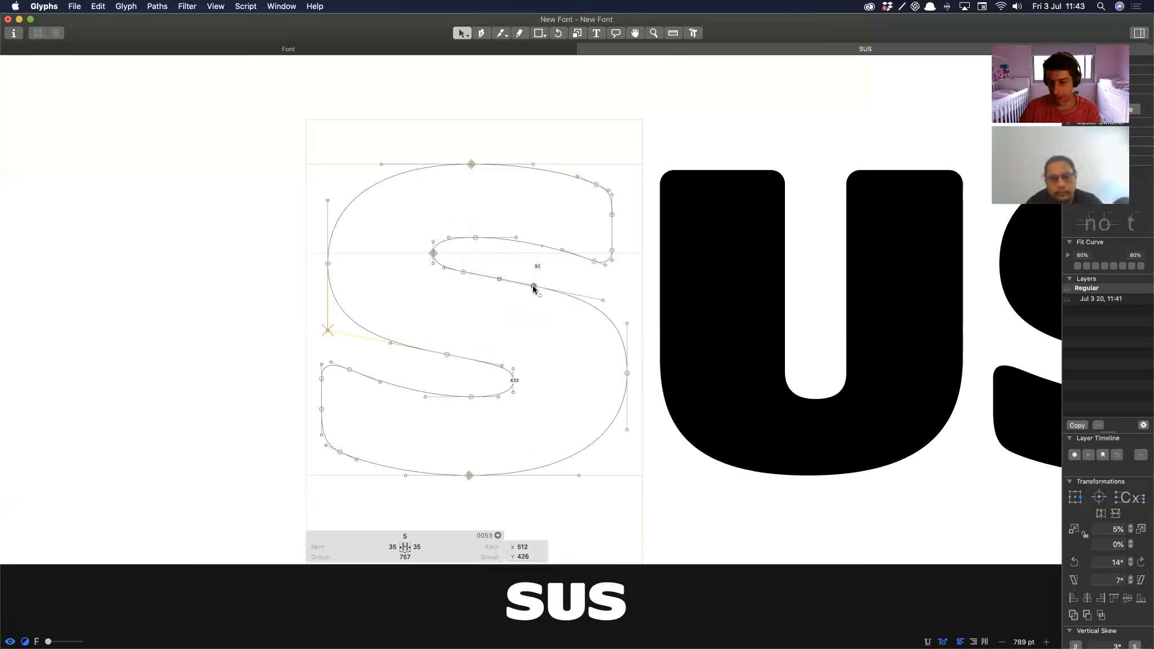
pyautogui.press('BackSpace')
pyautogui.moveTo(433, 265); pyautogui.dragTo(430, 247)
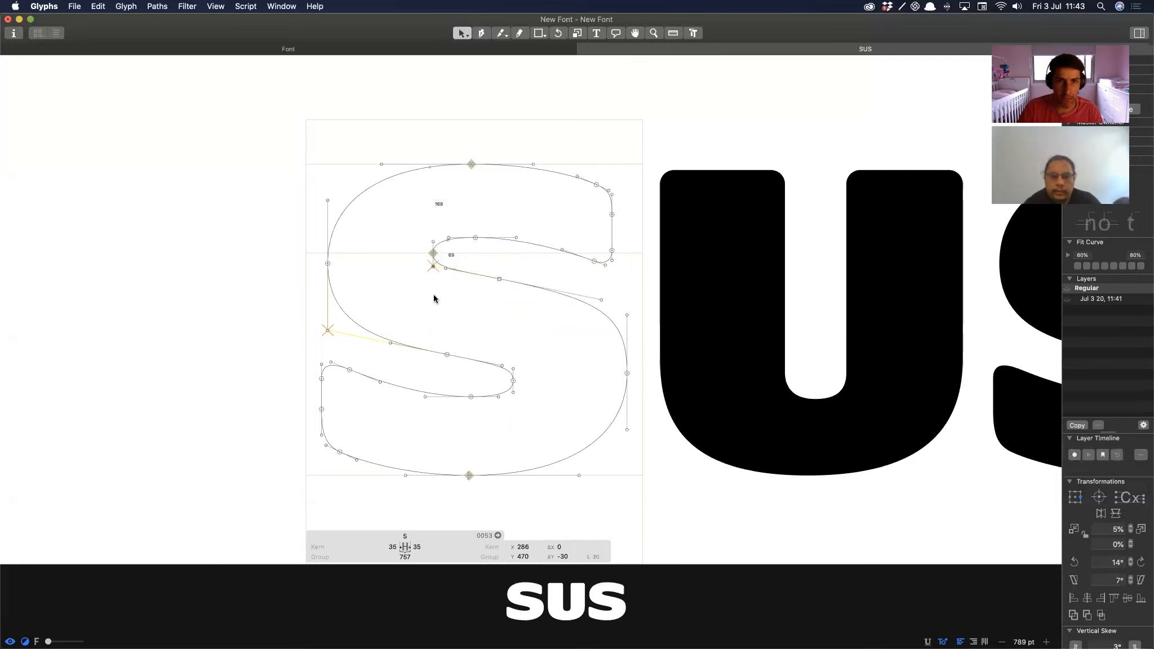
pyautogui.click(443, 280)
pyautogui.press('space')
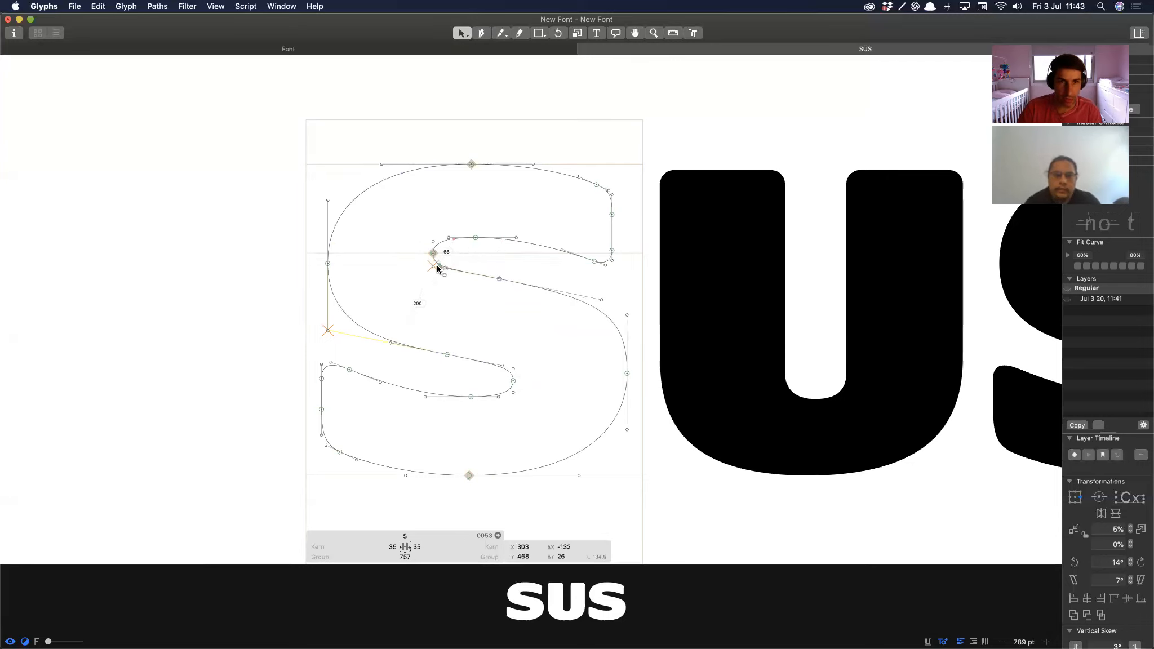
pyautogui.press('space')
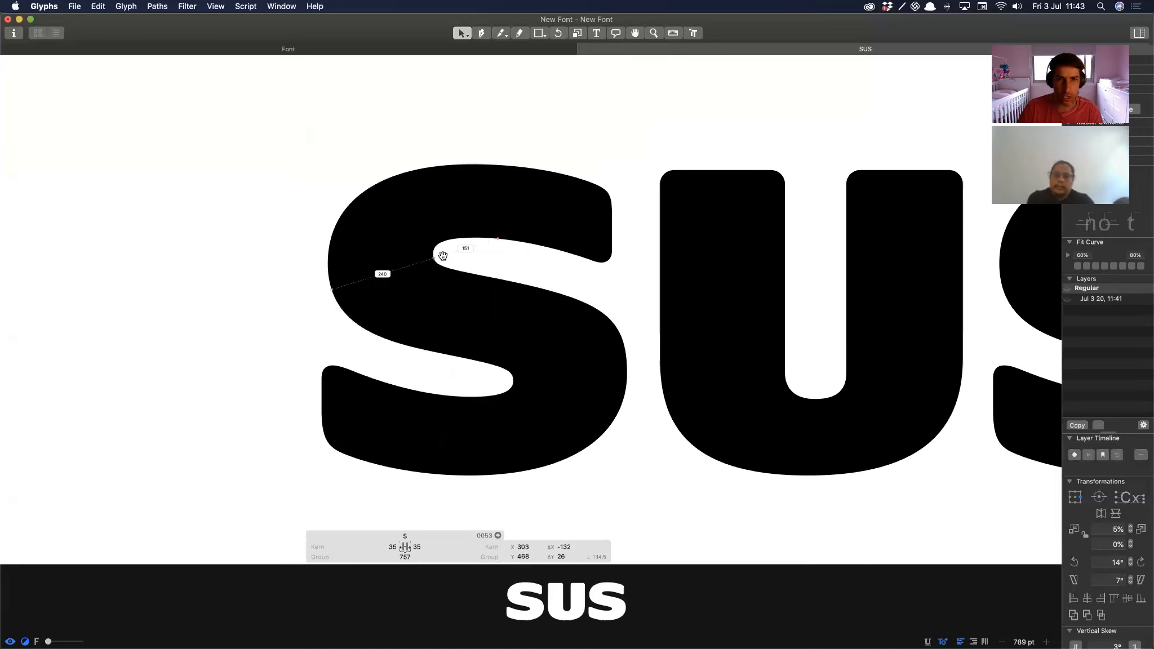
pyautogui.press('super+z')
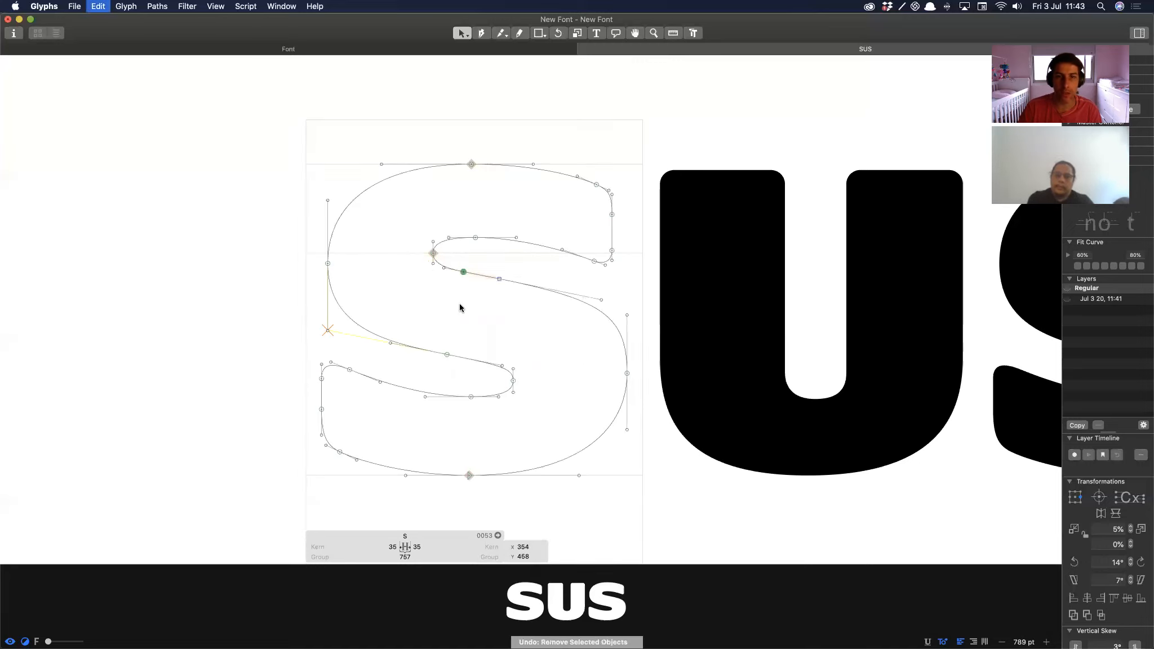
pyautogui.press('super+z')
# Step: Refine the upper counter's closed end, placing its extreme node at X 286, Y 499 and its upper curve's inner handle at X 315, Y 535
pyautogui.moveTo(490, 267); pyautogui.dragTo(406, 238)
pyautogui.moveTo(405, 281); pyautogui.dragTo(394, 274)
pyautogui.moveTo(519, 303); pyautogui.dragTo(493, 297)
pyautogui.click(346, 199)
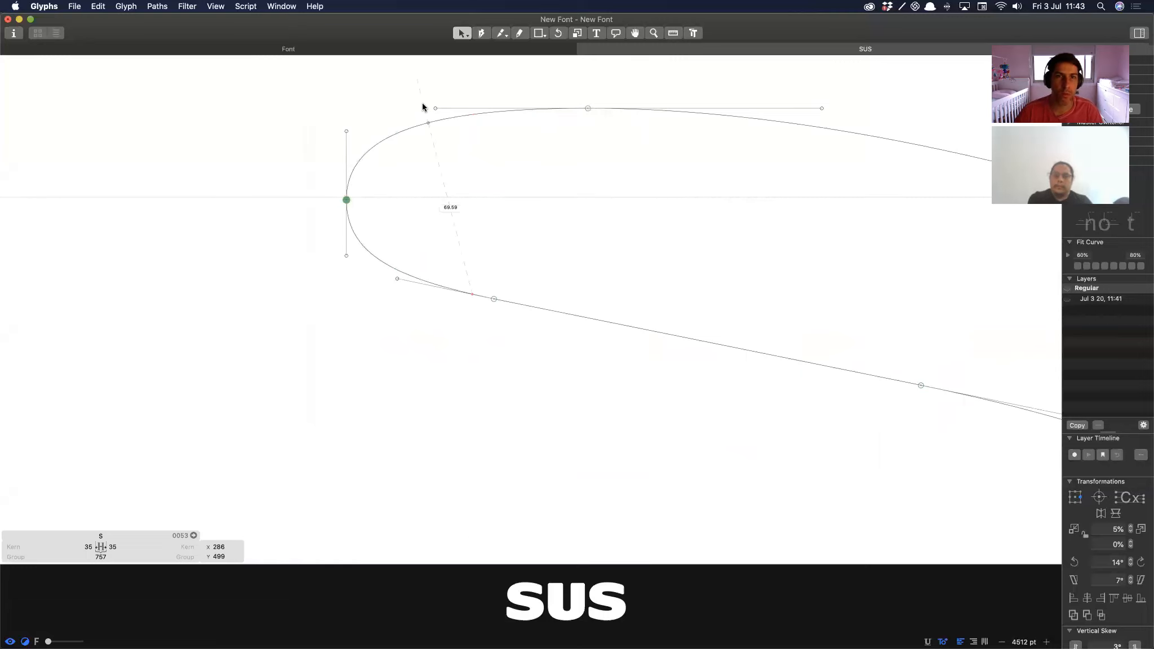
pyautogui.moveTo(434, 106); pyautogui.dragTo(416, 106)
# Step: Examine the filled S beside the U at a reduced size to judge the reshaped upper counter
pyautogui.press('space')
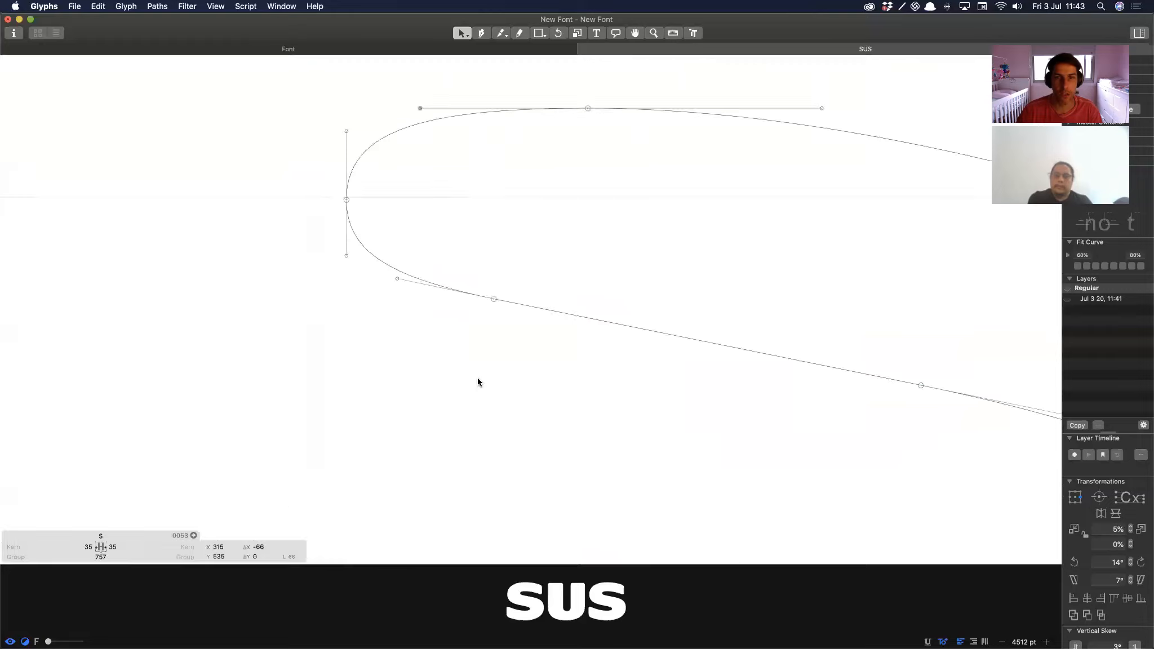
pyautogui.press('super+minus')
pyautogui.press('super+minus')
pyautogui.press('super+minus')
pyautogui.press('super+minus')
pyautogui.press('super+minus')
pyautogui.press('super+minus')
pyautogui.press('super+minus')
pyautogui.press('space')
pyautogui.moveTo(521, 356); pyautogui.dragTo(530, 308)
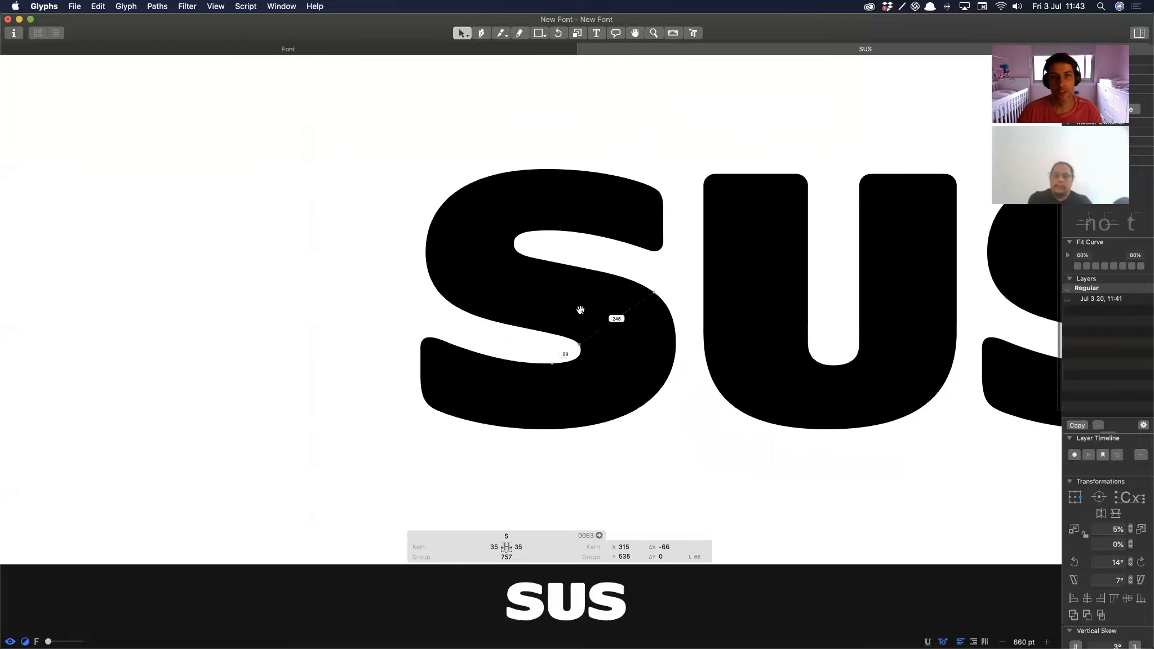
# Step: Add a node on the spine's lower edge near the lower counter's closed end at X 381, Y 259
pyautogui.moveTo(534, 361); pyautogui.dragTo(688, 350)
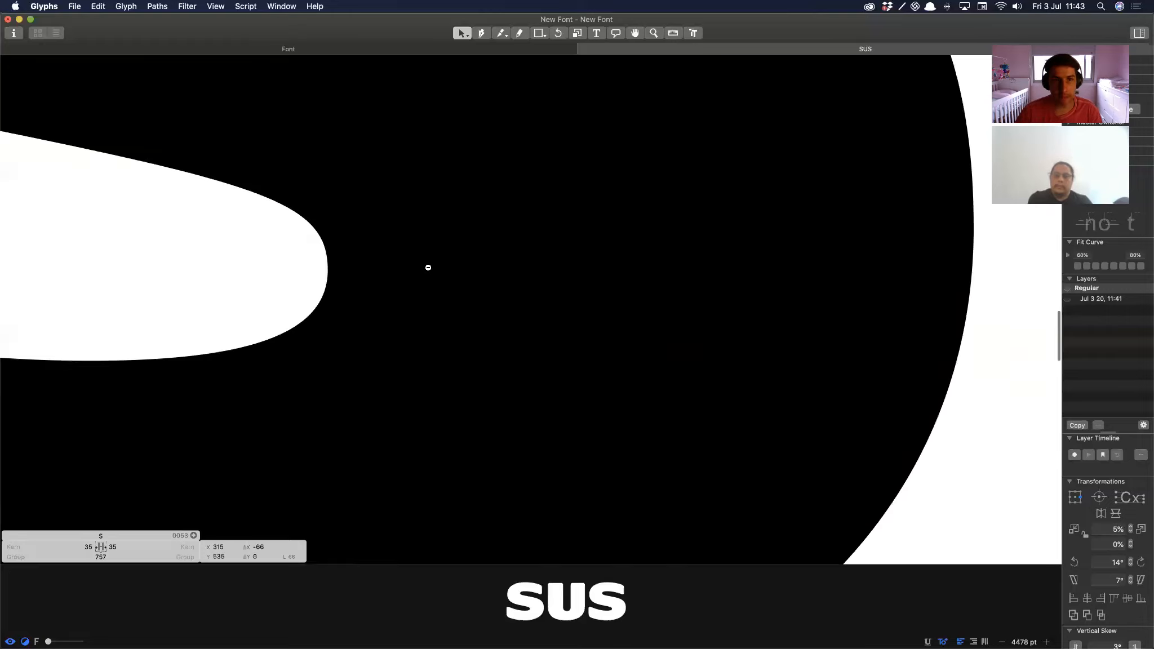
pyautogui.press('super+minus')
pyautogui.moveTo(486, 324); pyautogui.dragTo(568, 350)
pyautogui.press('p')
pyautogui.click(461, 292)
pyautogui.press('v')
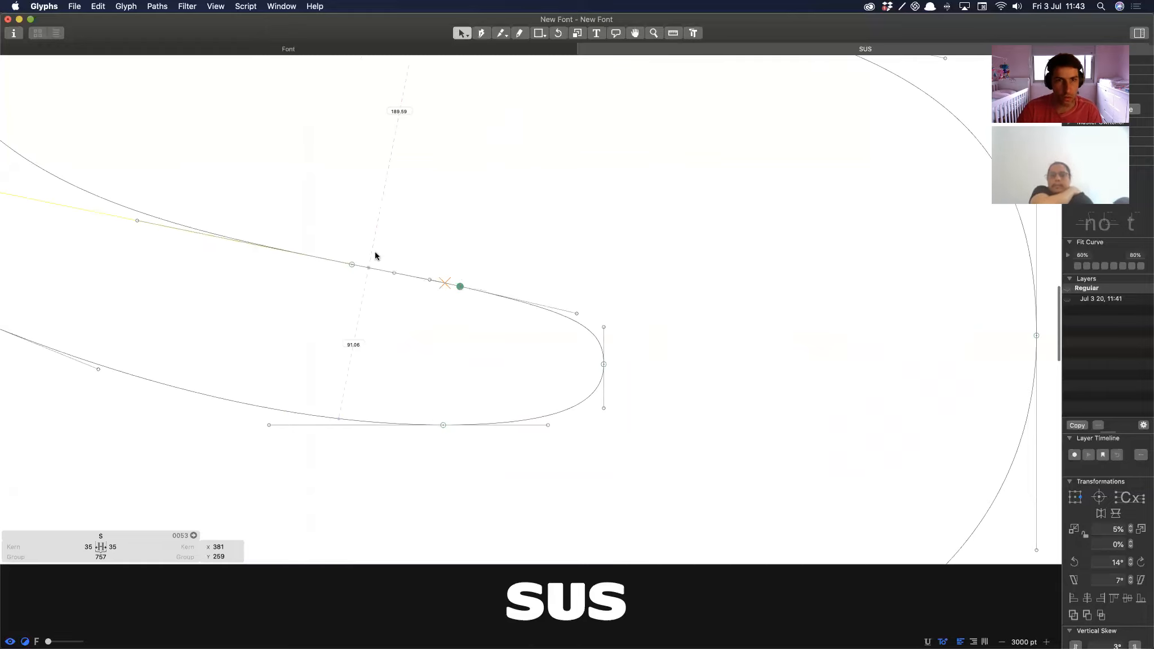
# Step: Straighten the segment between the spine's two lower-edge nodes by removing its handles, and align the outer node's curve handle with it
pyautogui.moveTo(341, 215); pyautogui.dragTo(504, 361)
pyautogui.press('Return')
pyautogui.moveTo(432, 341); pyautogui.dragTo(510, 274)
pyautogui.press('Up')
pyautogui.press('Down')
pyautogui.hotkey('shift', 'Tab')
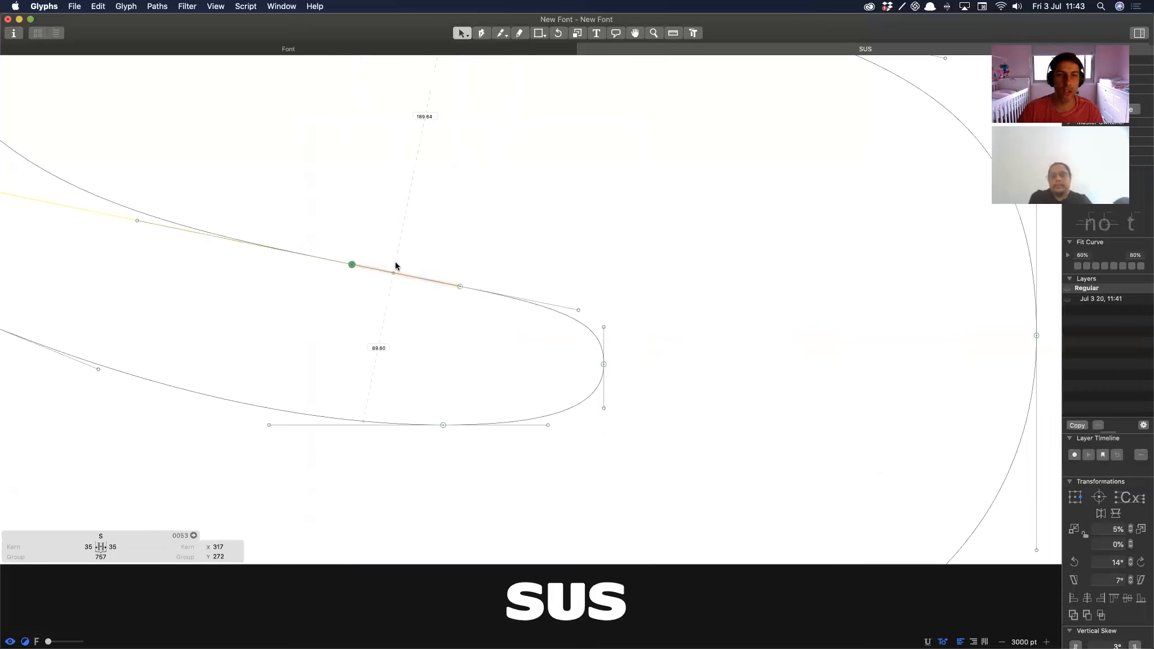
# Step: Add a guide running through the two nodes on the spine's lower edge
pyautogui.press('super+minus')
pyautogui.press('super+minus')
pyautogui.press('space')
pyautogui.keyDown('shift'); pyautogui.click(507, 302); pyautogui.keyUp('shift')
pyautogui.rightClick(512, 311)
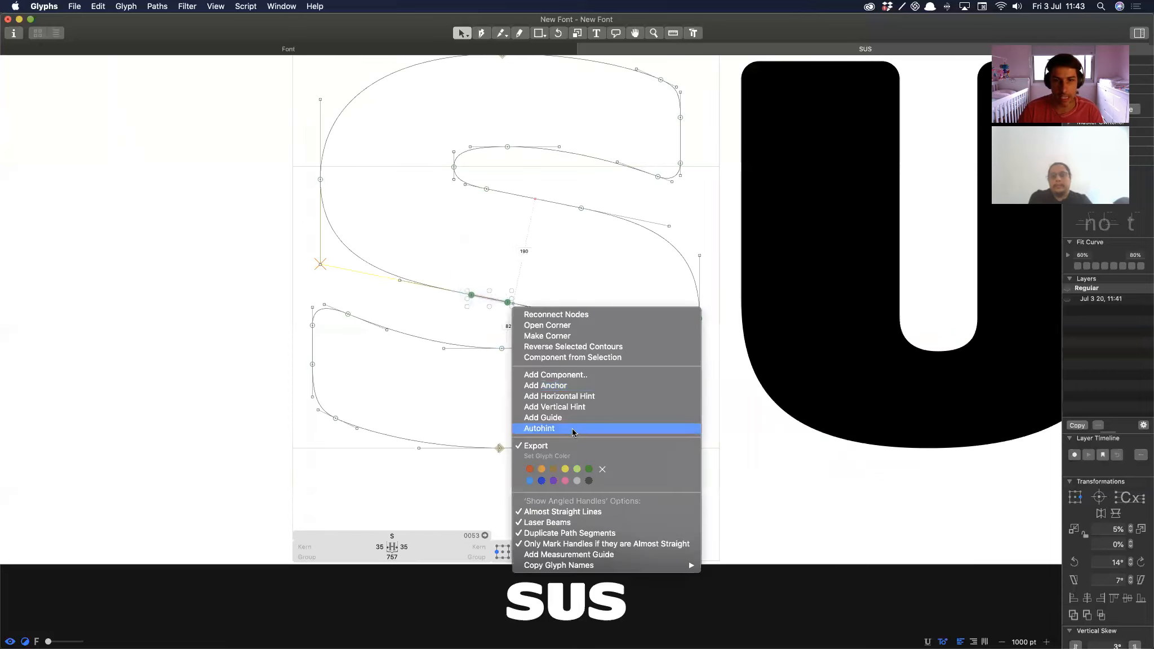
pyautogui.click(524, 413)
# Step: Slide the spine's inner lower-edge node along the guide to X 241, Y 287, placing its handle at X 123, Y 311 and shortening the adjoining vertical handle
pyautogui.moveTo(444, 290); pyautogui.dragTo(379, 277)
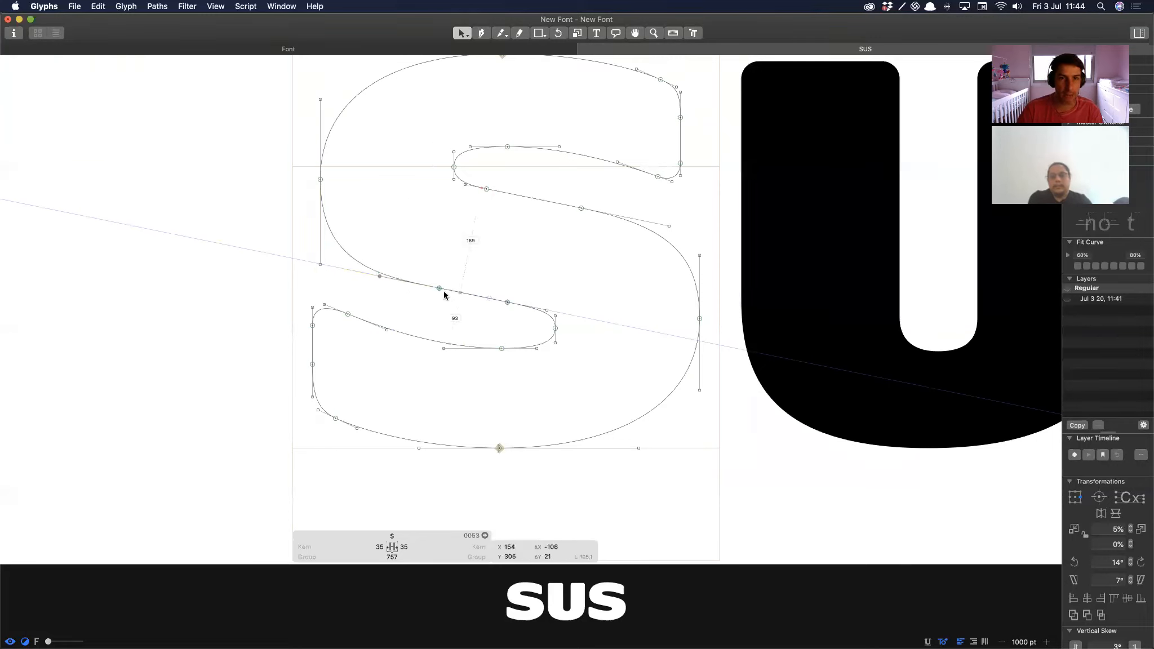
pyautogui.moveTo(443, 292); pyautogui.dragTo(428, 289)
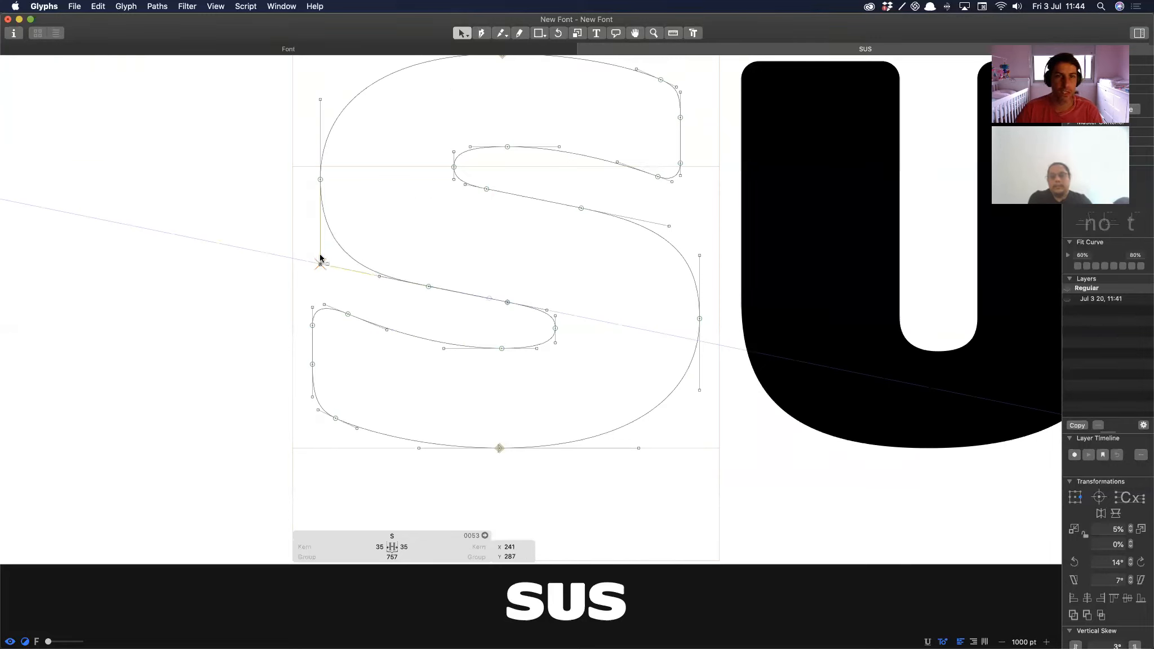
pyautogui.moveTo(320, 260); pyautogui.dragTo(320, 252)
pyautogui.moveTo(378, 279); pyautogui.dragTo(362, 271)
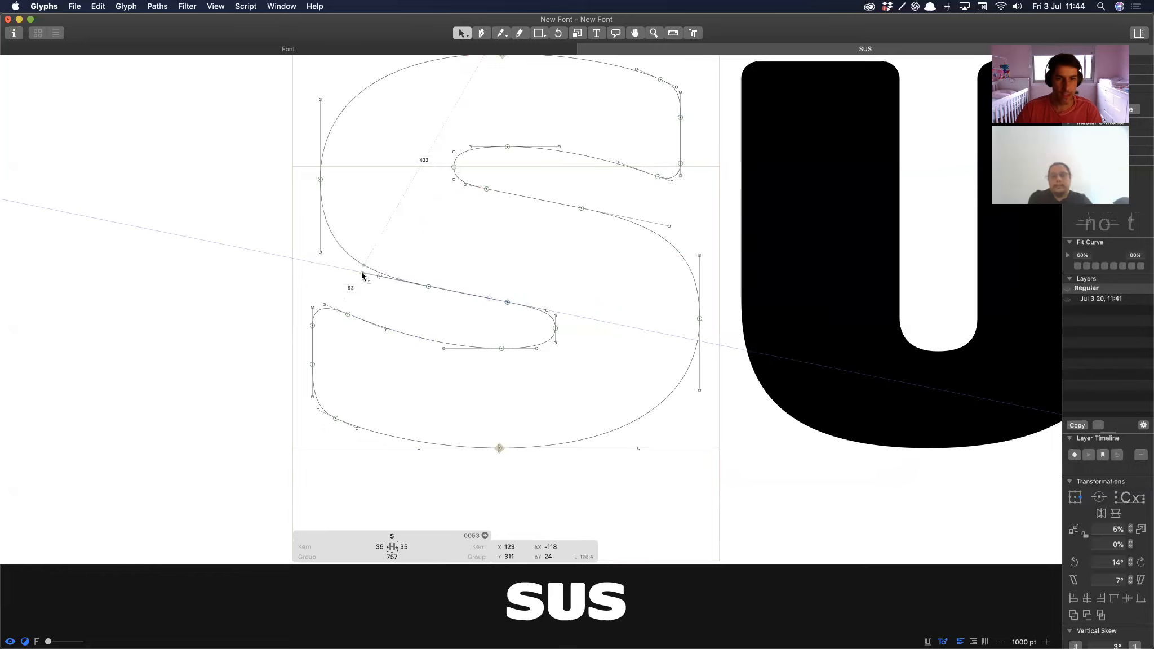
pyautogui.click(546, 266)
# Step: Slide the spine's outer lower-edge node along the guide to X 401, Y 255, adjusting the lower counter's closed end
pyautogui.press('space')
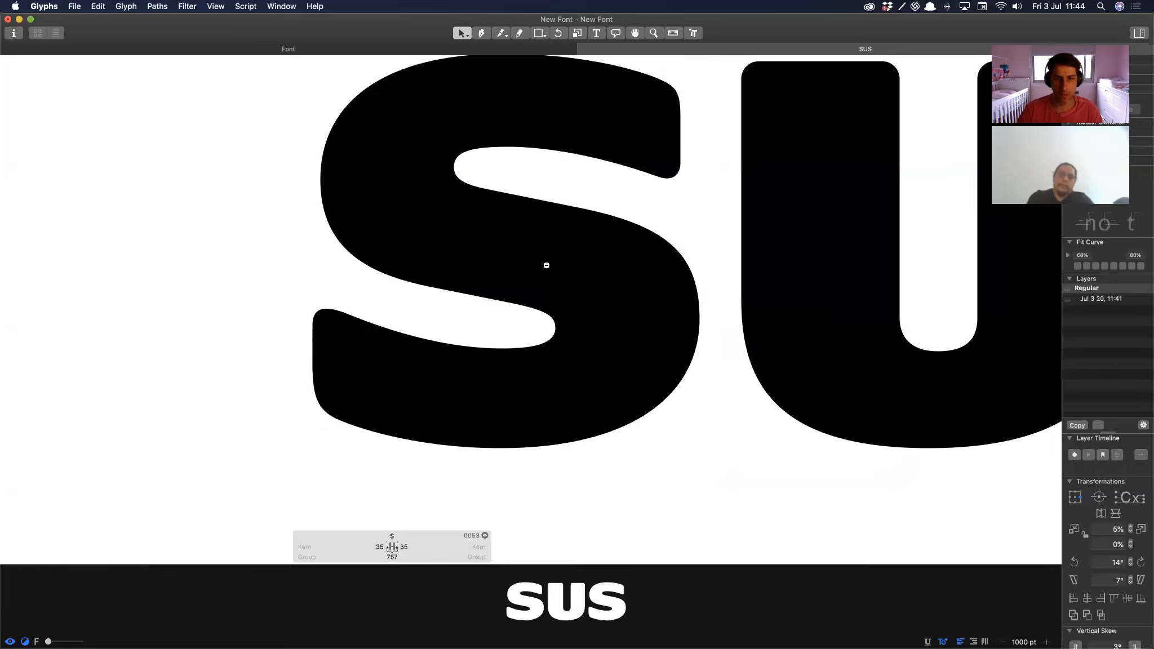
pyautogui.press('super+minus')
pyautogui.hscroll(1, 564, 373)
pyautogui.press('space')
pyautogui.moveTo(428, 264); pyautogui.dragTo(481, 303)
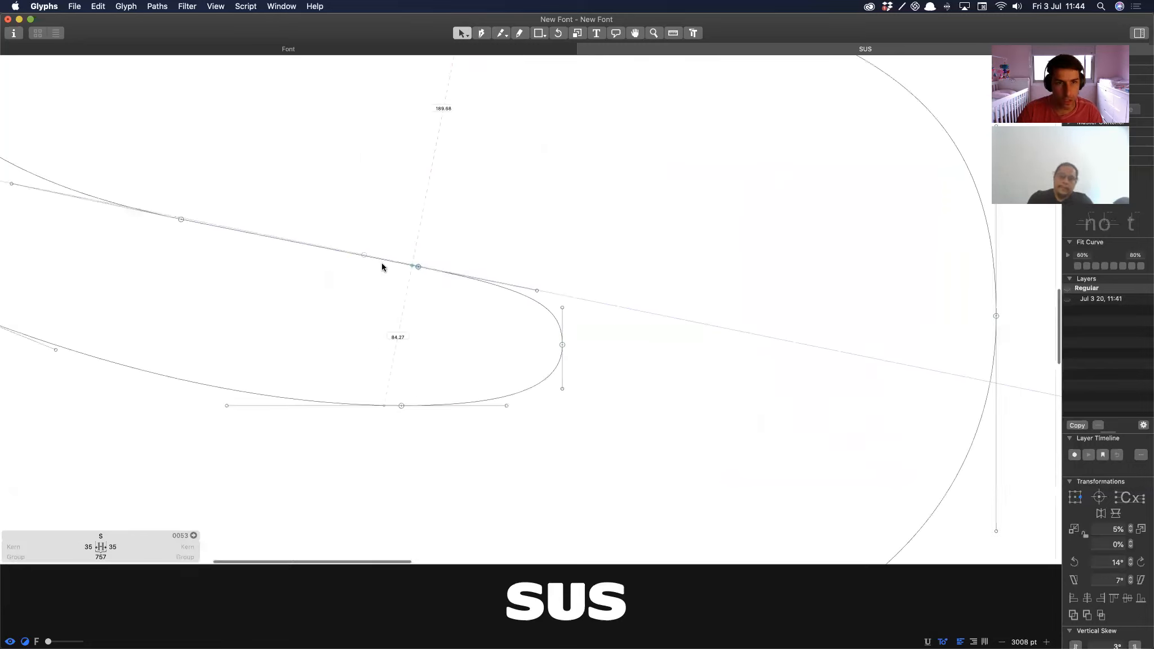
pyautogui.click(441, 271)
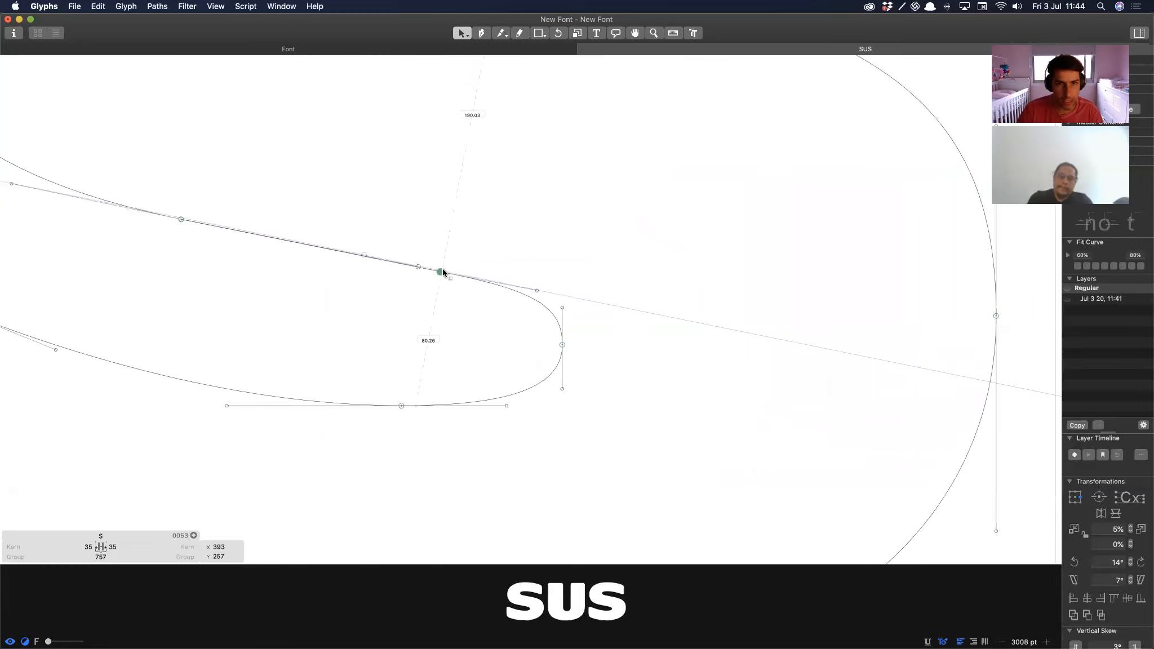
pyautogui.click(536, 291)
pyautogui.moveTo(562, 345); pyautogui.dragTo(562, 338)
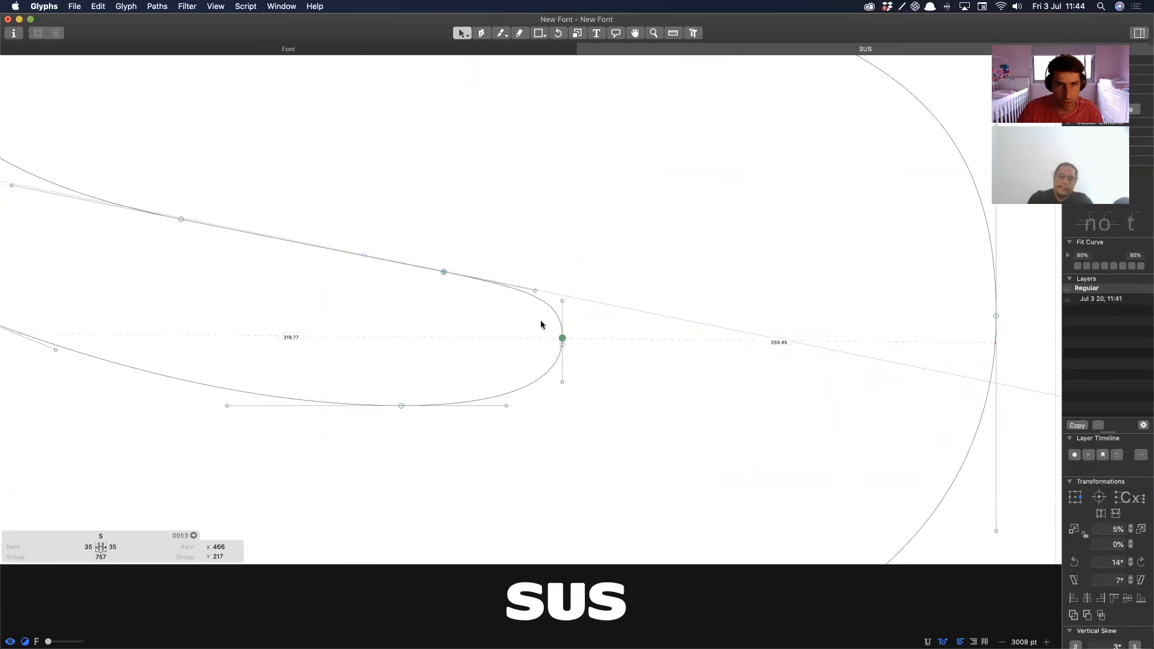
pyautogui.click(443, 271)
pyautogui.moveTo(448, 270); pyautogui.dragTo(455, 272)
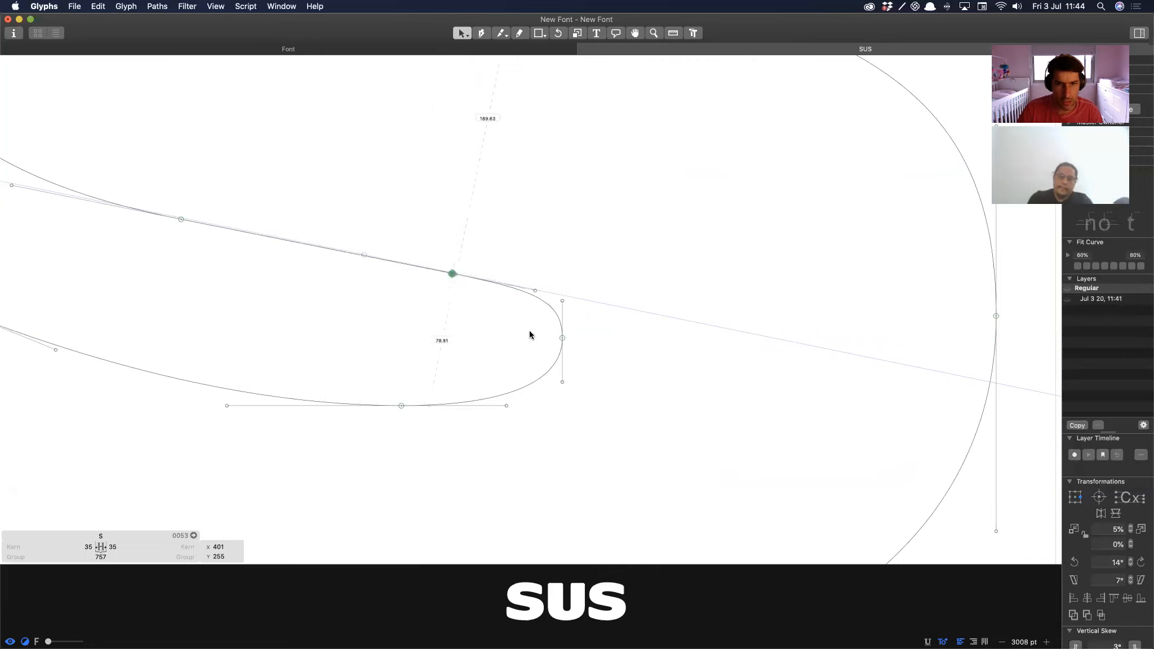
# Step: Place the lower counter's extreme node at X 466, Y 214 with its lower handle at Y 187, and shift the bottom node slightly toward the closed end
pyautogui.moveTo(562, 302); pyautogui.dragTo(562, 343)
pyautogui.moveTo(562, 383); pyautogui.dragTo(562, 389)
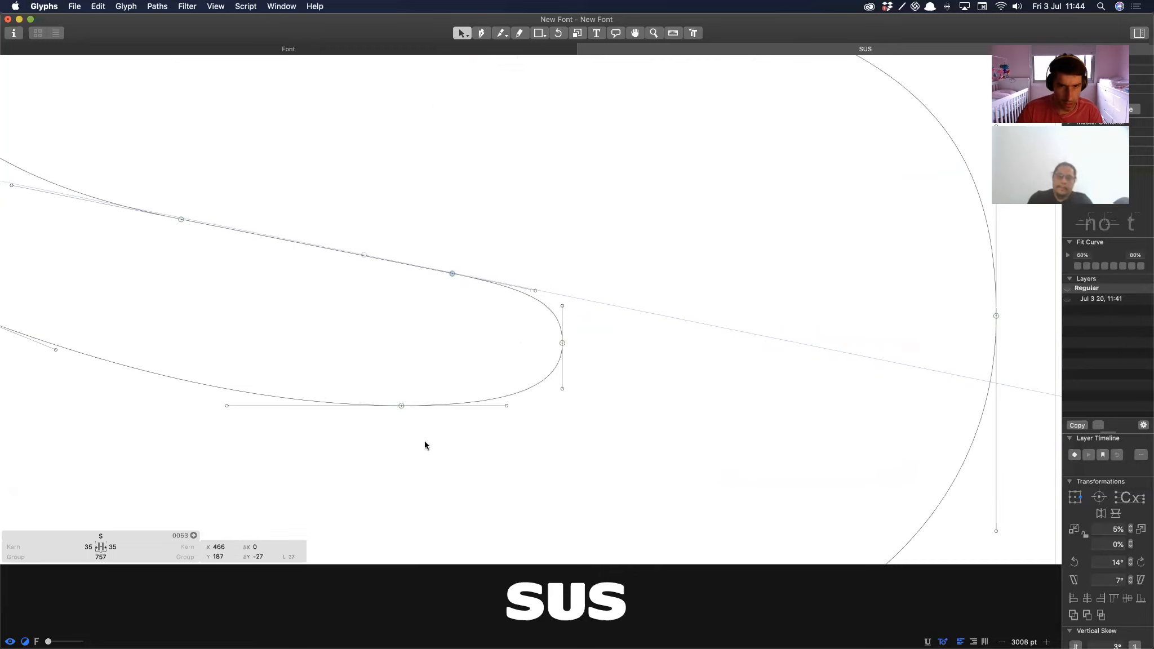
pyautogui.click(424, 441)
pyautogui.moveTo(401, 406); pyautogui.dragTo(410, 405)
pyautogui.click(455, 352)
pyautogui.press('super+minus')
pyautogui.press('super+minus')
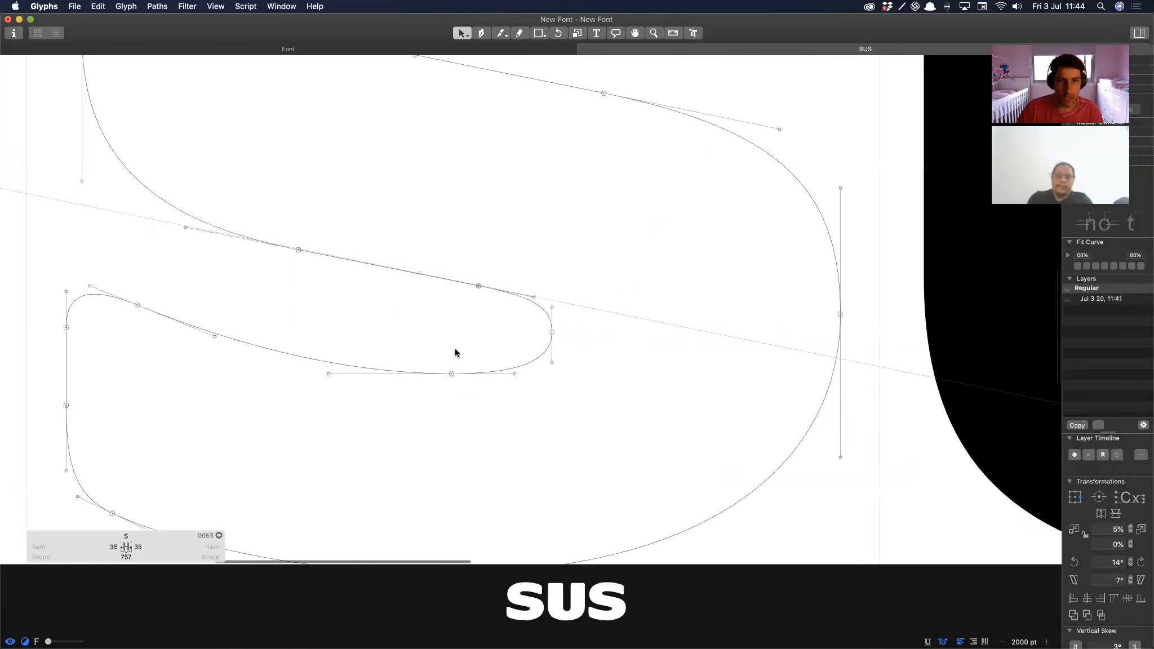
# Step: Inspect the filled shape of the S's lower counter at its closed end, up close and at reduced size
pyautogui.press('space')
pyautogui.moveTo(464, 331); pyautogui.dragTo(660, 393)
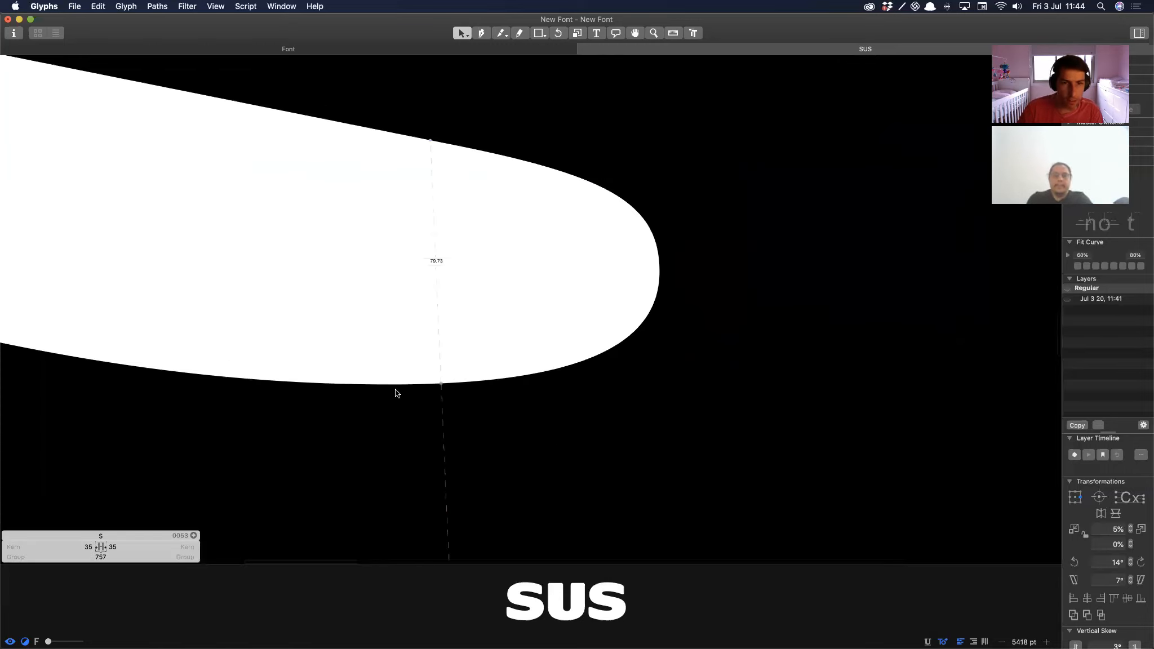
pyautogui.click(388, 384)
pyautogui.click(416, 320)
pyautogui.press('super+space')
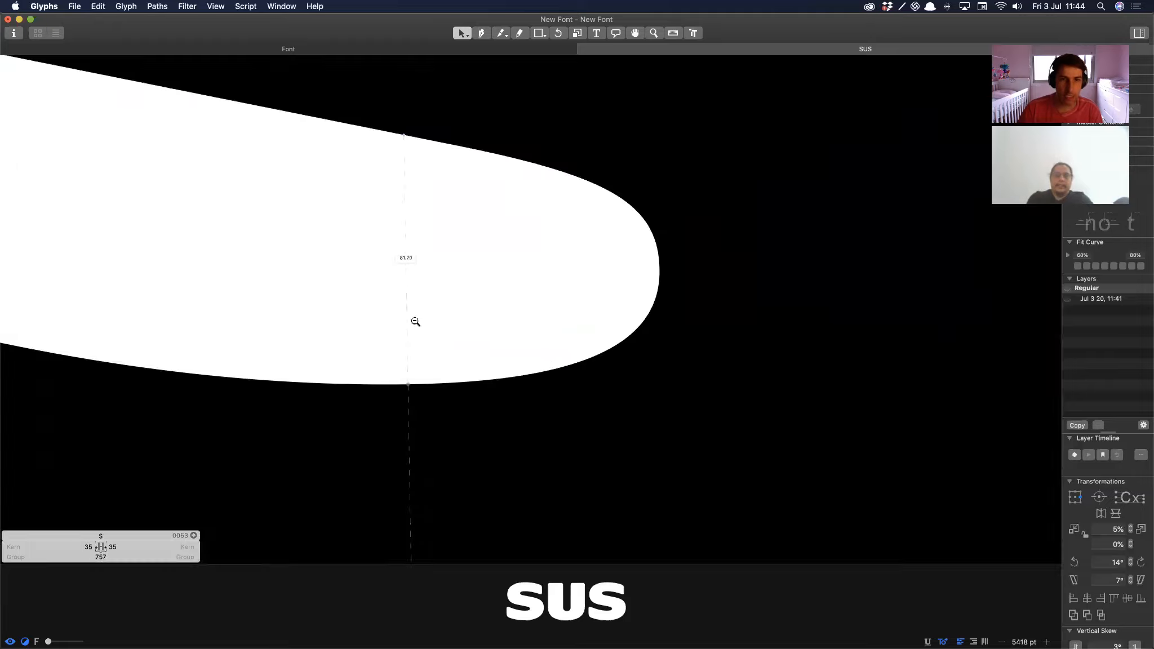
pyautogui.press('super+minus')
pyautogui.press('super+minus')
pyautogui.press('super+minus')
pyautogui.press('super+minus')
pyautogui.press('super+minus')
# Step: Lower the bottom node of the S's lower counter to X 376, Y 175
pyautogui.press('super+space')
pyautogui.moveTo(395, 249); pyautogui.dragTo(561, 403)
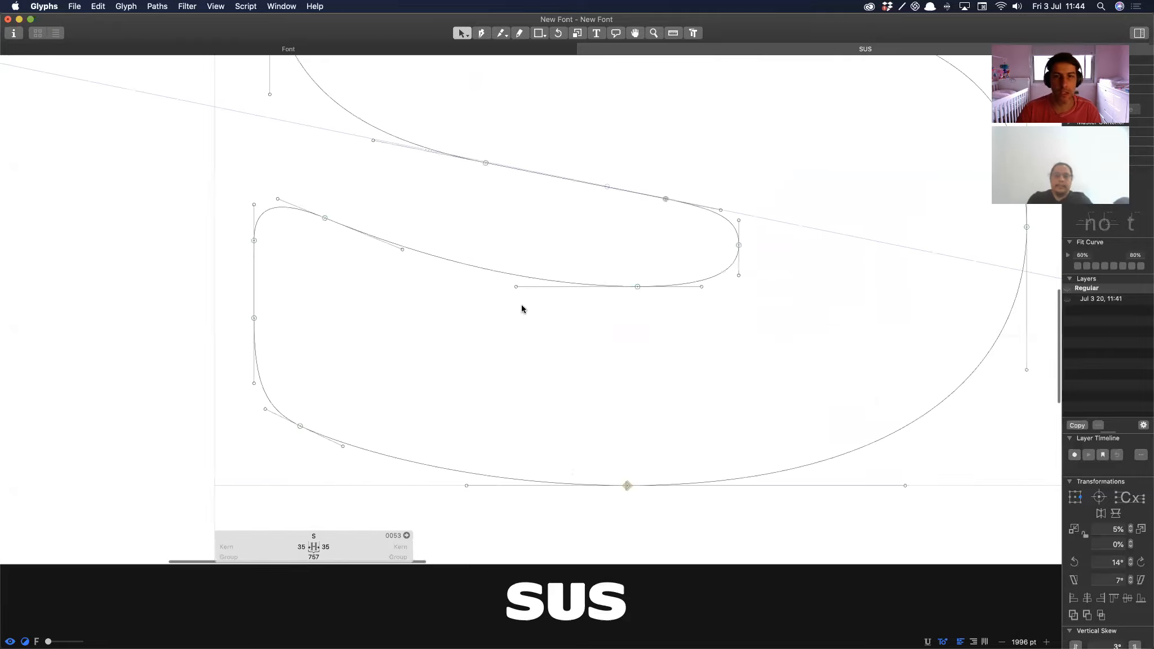
pyautogui.moveTo(604, 265); pyautogui.dragTo(659, 306)
pyautogui.press('space')
pyautogui.press('Down')
pyautogui.press('Down')
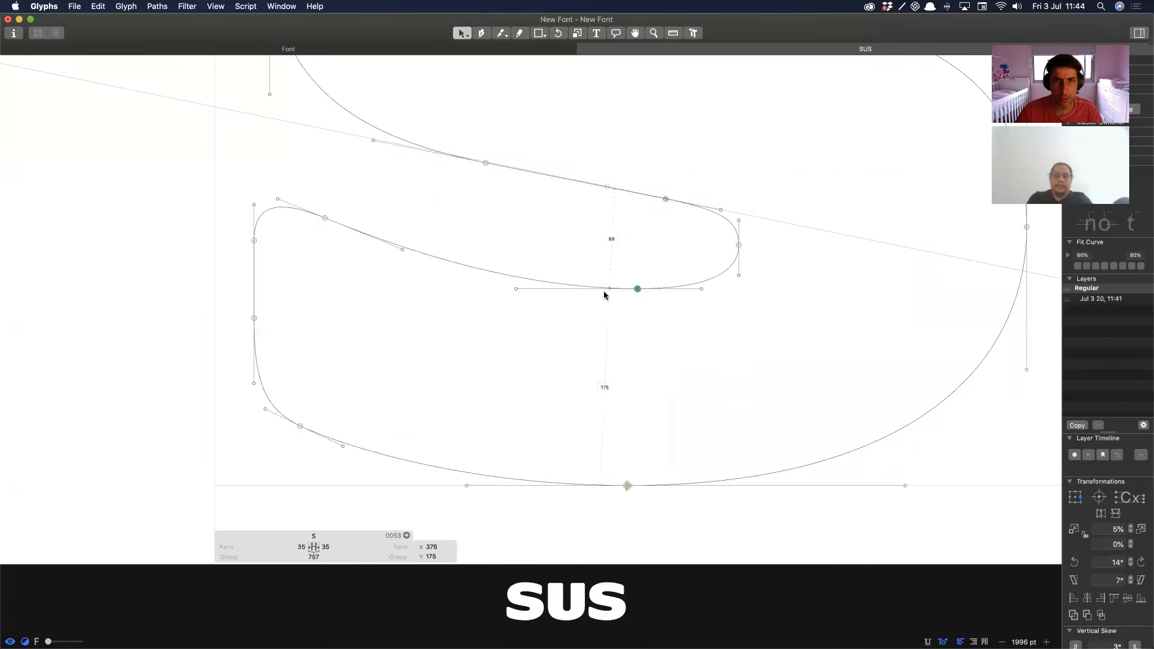
# Step: Nudge the top node of the S's upper counter to X 379, Y 538
pyautogui.press('super+minus')
pyautogui.moveTo(587, 299); pyautogui.dragTo(579, 390)
pyautogui.press('space')
pyautogui.press('Up')
pyautogui.press('Up')
pyautogui.press('Up')
pyautogui.press('Left')
# Step: Review the filled SUS word at small and medium sizes, checking the balance of the S's two counters
pyautogui.press('super+minus')
pyautogui.press('super+minus')
pyautogui.press('super+minus')
pyautogui.press('super+minus')
pyautogui.press('super+minus')
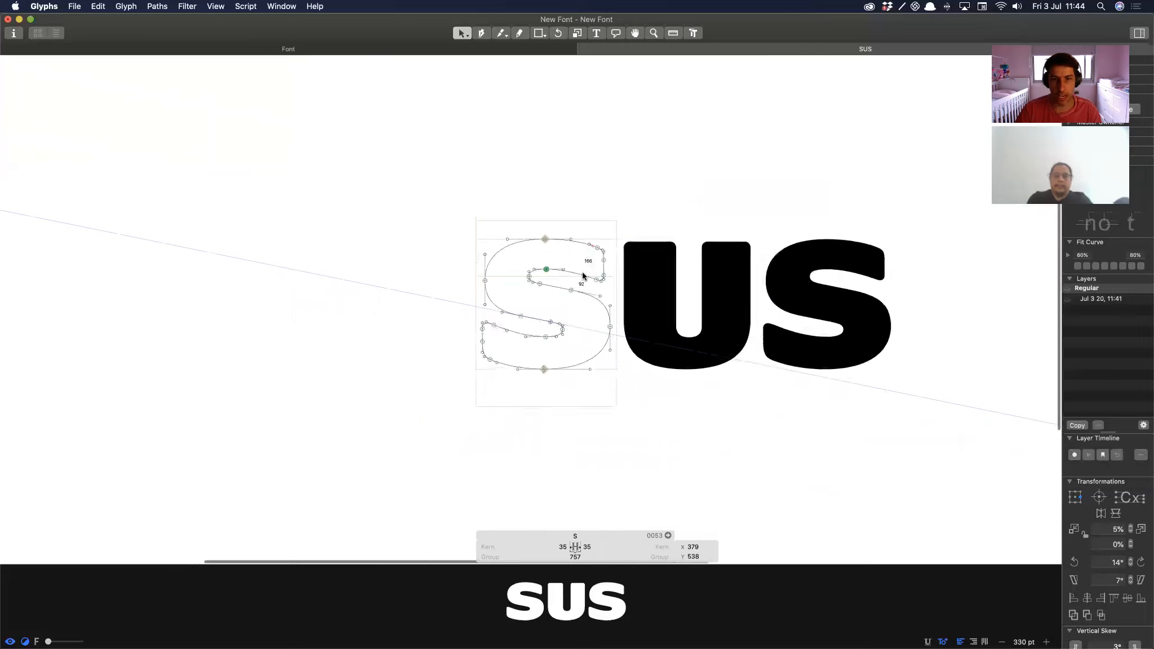
pyautogui.press('space')
pyautogui.moveTo(546, 434); pyautogui.dragTo(399, 415)
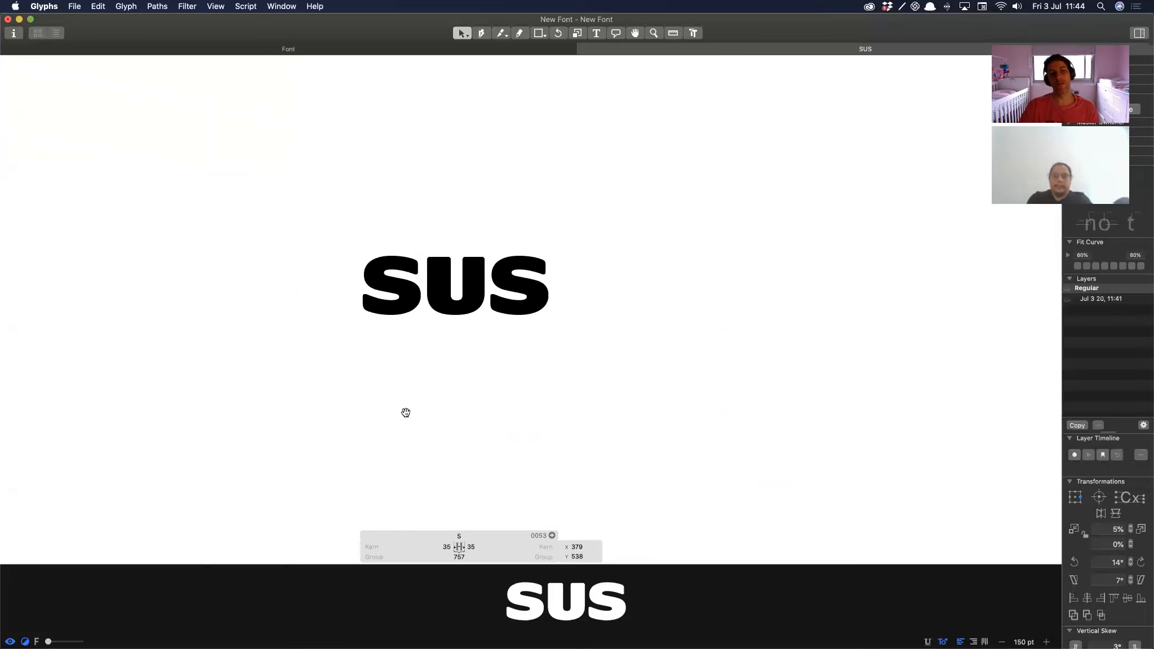
pyautogui.moveTo(467, 401); pyautogui.dragTo(368, 404)
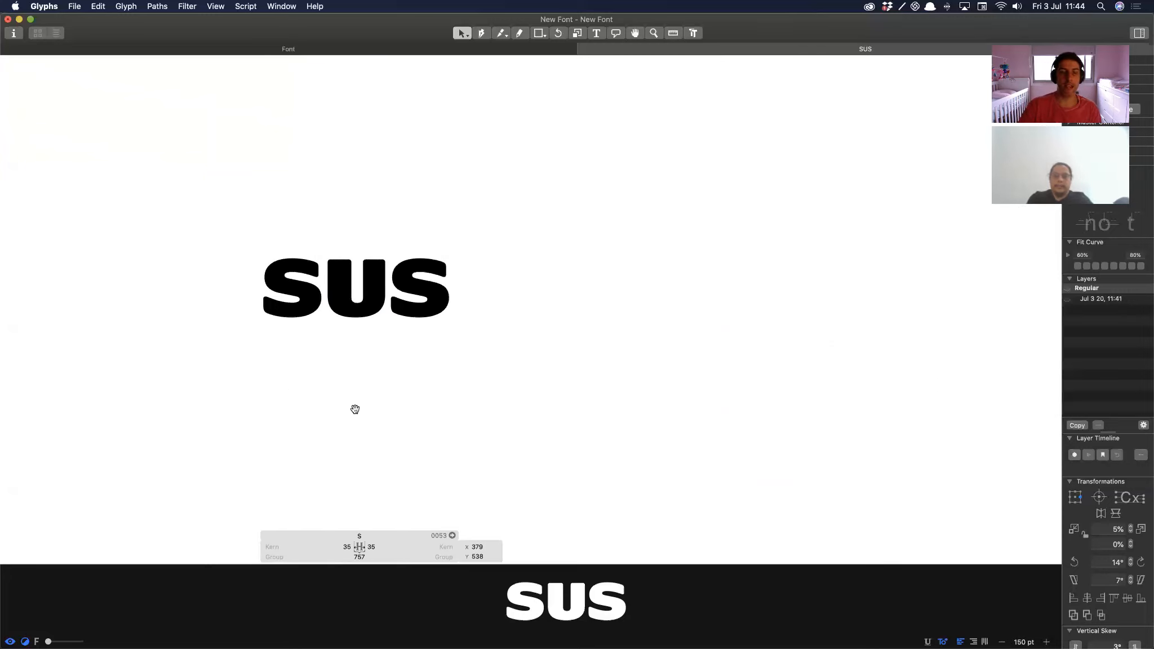
pyautogui.moveTo(260, 250); pyautogui.dragTo(377, 377)
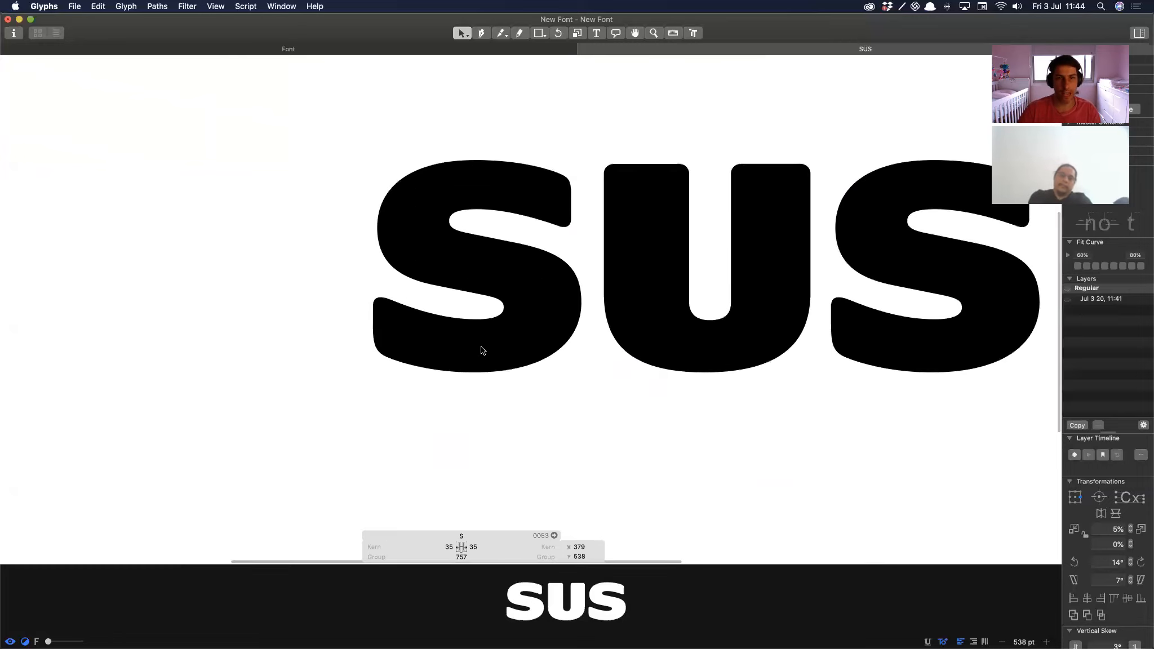
# Step: Shift the nodes at the upper counter's closed end to X 290 and those at the lower counter's closed end to X 372
pyautogui.moveTo(475, 243); pyautogui.dragTo(412, 199)
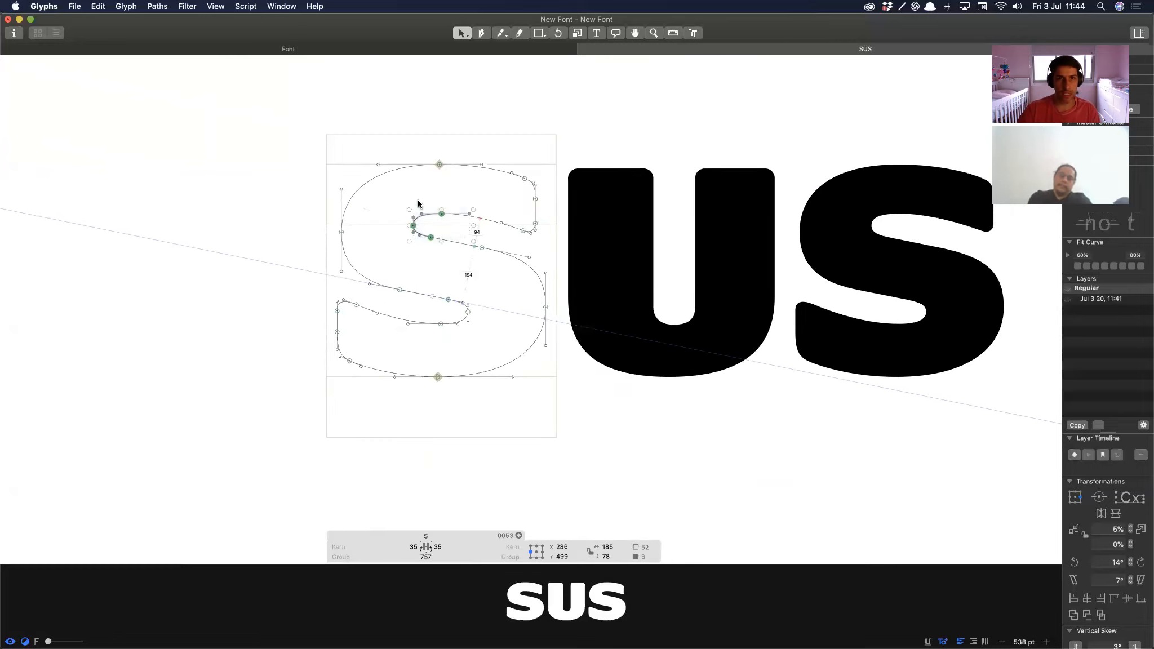
pyautogui.press('space')
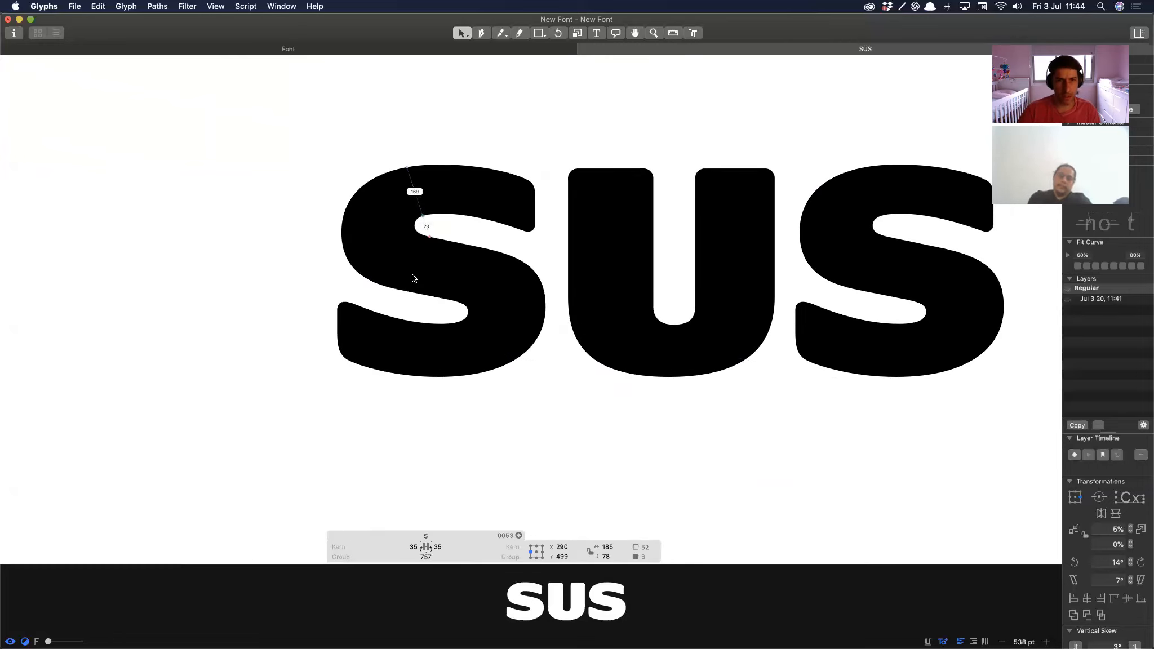
pyautogui.moveTo(442, 287); pyautogui.dragTo(488, 343)
pyautogui.press('space')
pyautogui.moveTo(476, 292); pyautogui.dragTo(434, 337)
pyautogui.press('space')
pyautogui.press('Left')
pyautogui.press('Left')
pyautogui.press('Left')
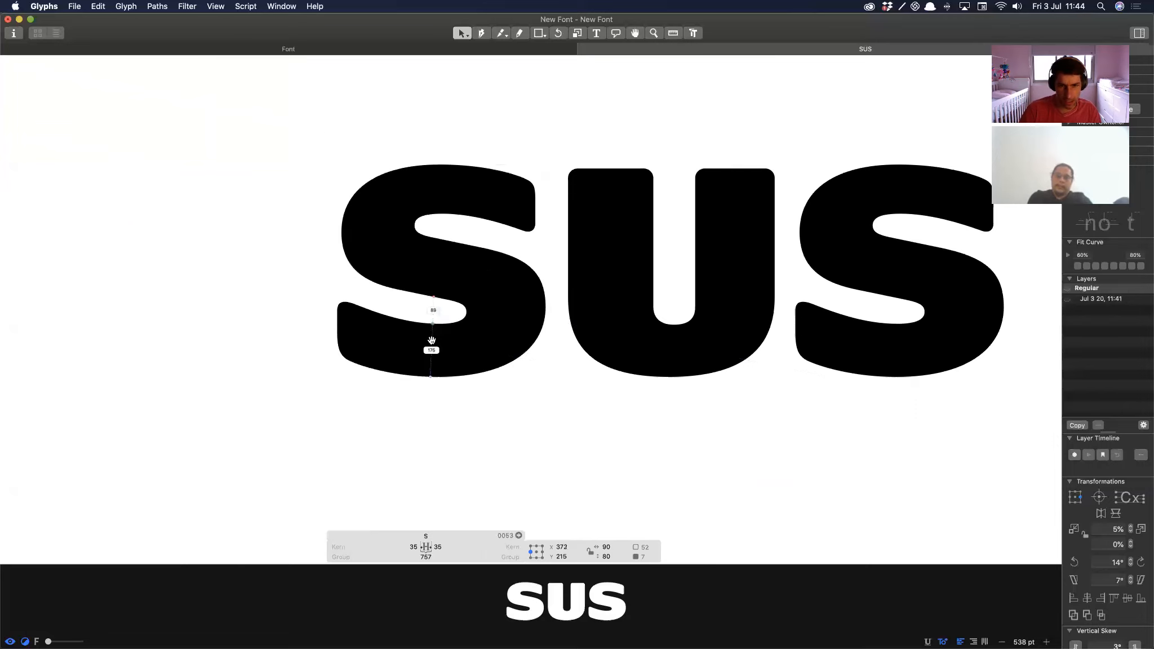
pyautogui.press('Right')
pyautogui.press('Right')
pyautogui.press('Right')
pyautogui.press('Left')
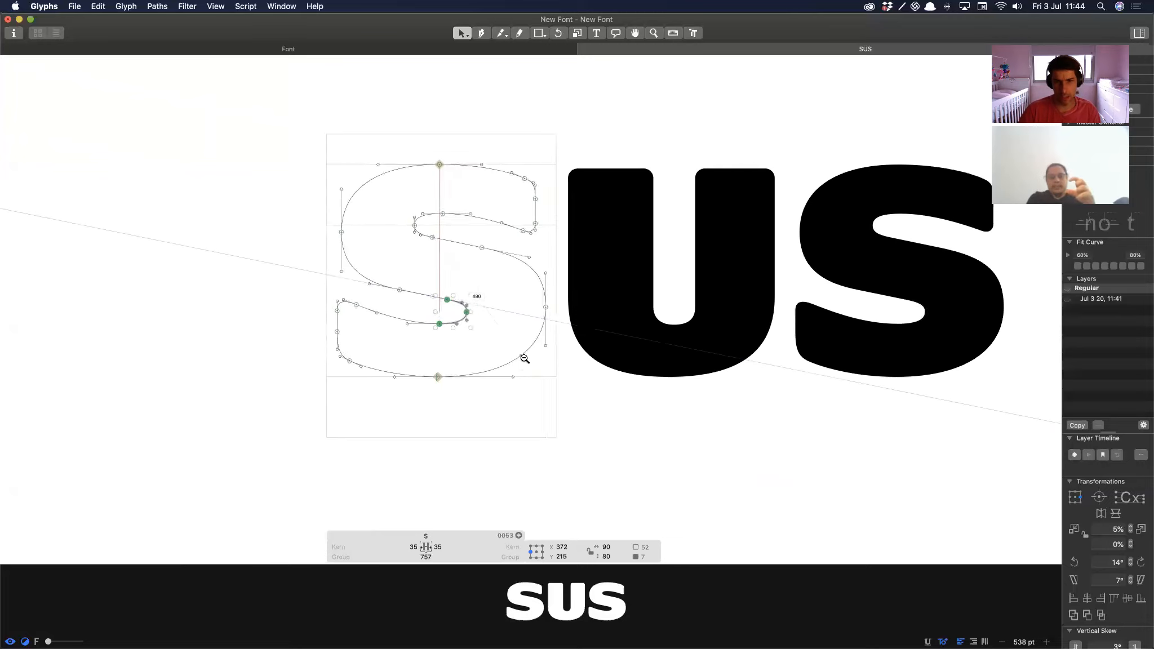
# Step: Check the filled word, and measure the S's top stroke between its outer top node and the upper counter's top node
pyautogui.press('super+minus')
pyautogui.press('super+minus')
pyautogui.press('space')
pyautogui.moveTo(554, 427); pyautogui.dragTo(448, 432)
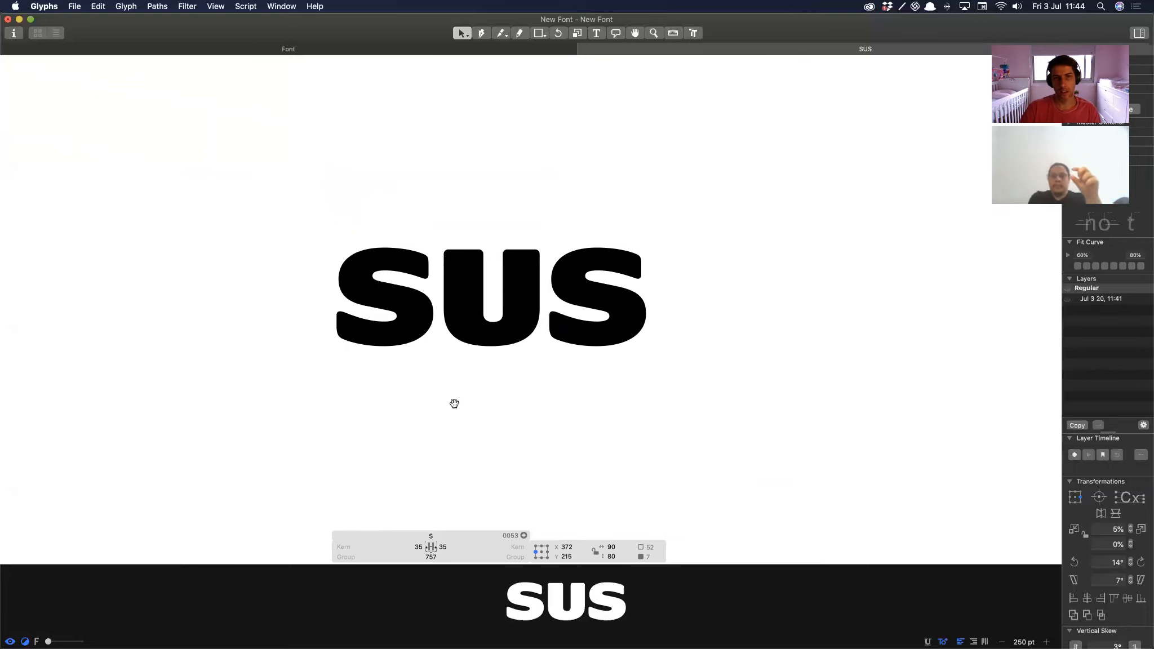
pyautogui.press('super+space')
pyautogui.moveTo(328, 219); pyautogui.dragTo(474, 355)
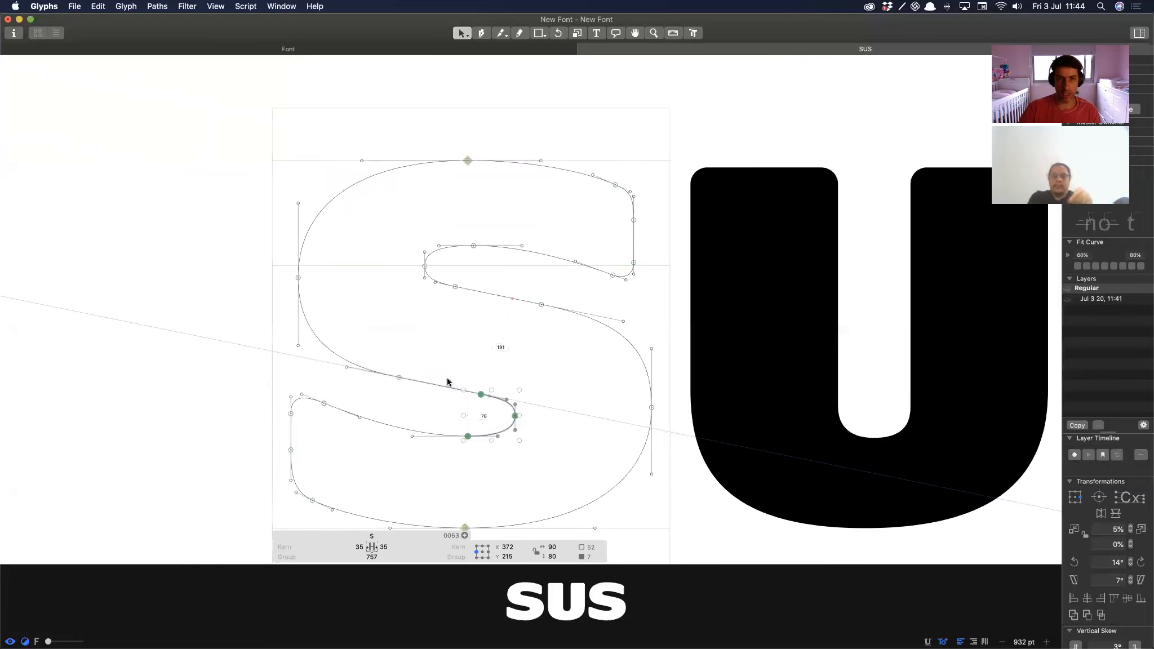
pyautogui.click(430, 394)
pyautogui.moveTo(431, 392); pyautogui.dragTo(454, 145)
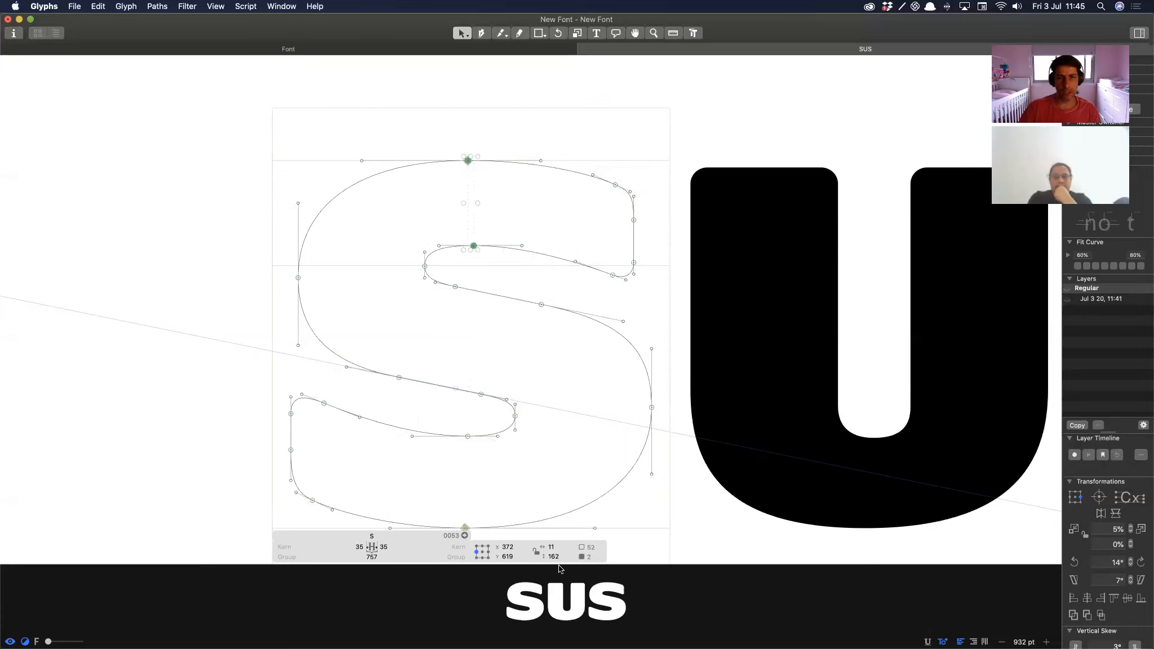
pyautogui.click(542, 381)
# Step: Move the four nodes on the S's spine edges up 3 units together
pyautogui.press('space')
pyautogui.press('super+minus')
pyautogui.press('super+minus')
pyautogui.press('space')
pyautogui.moveTo(620, 349); pyautogui.dragTo(520, 341)
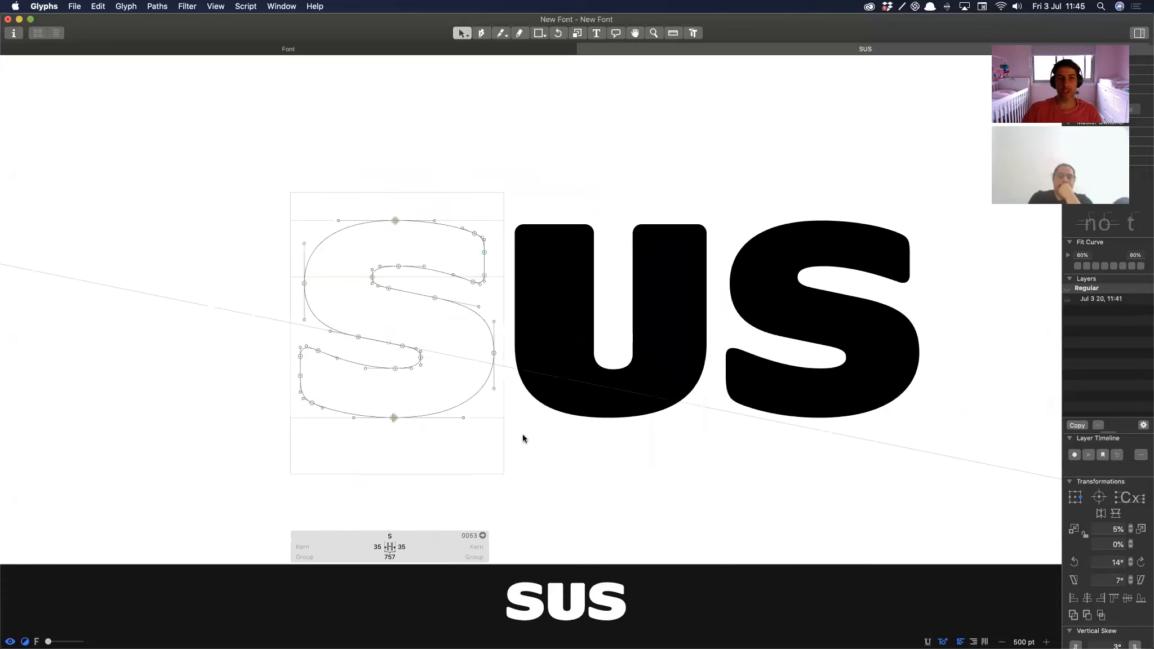
pyautogui.press('space')
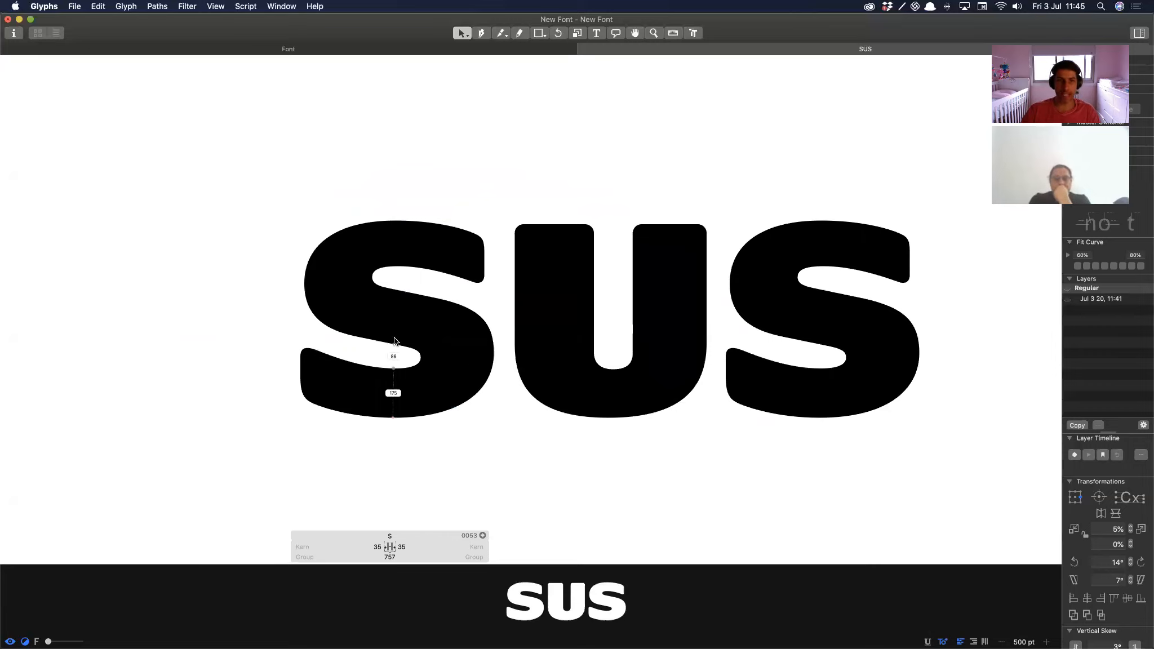
pyautogui.moveTo(385, 280); pyautogui.dragTo(449, 307)
pyautogui.moveTo(354, 318); pyautogui.dragTo(403, 358)
pyautogui.press('Up')
pyautogui.press('Up')
pyautogui.press('Up')
# Step: Set the S glyph's advance width to 750
pyautogui.click(395, 554)
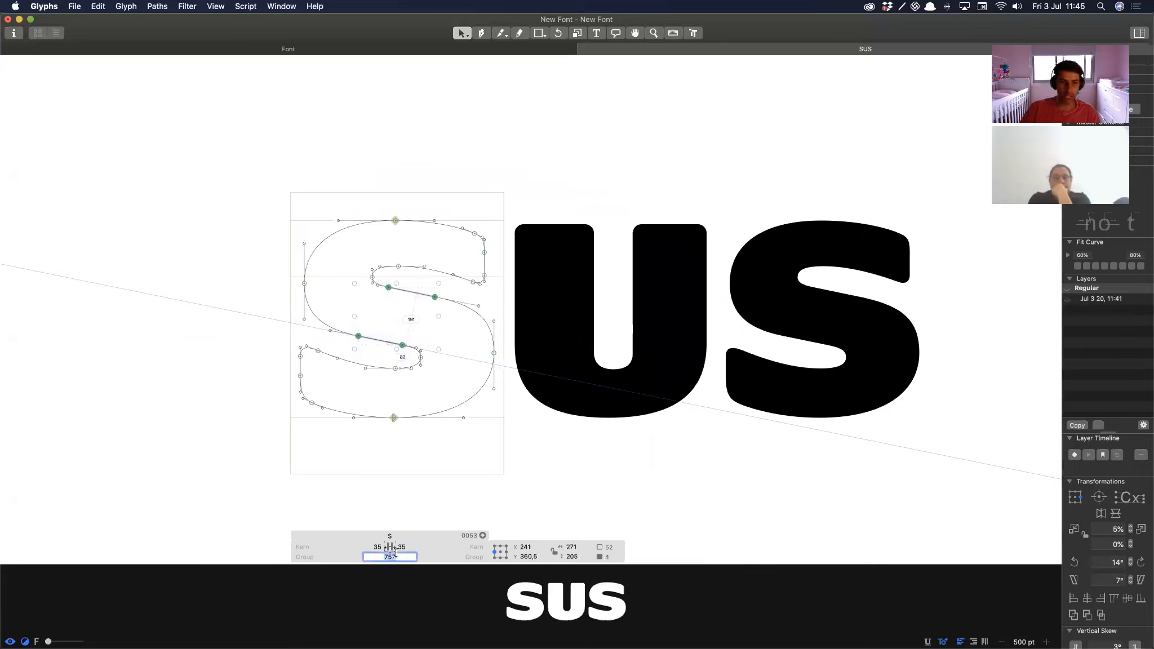
pyautogui.write('0')
pyautogui.press('Return')
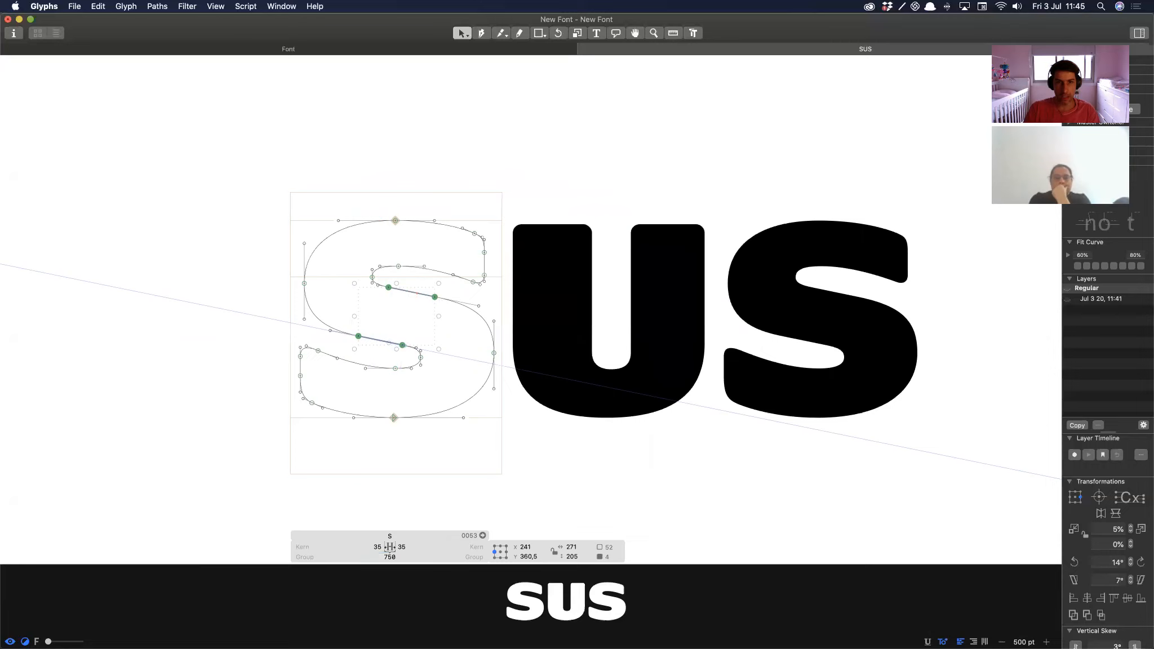
pyautogui.click(656, 487)
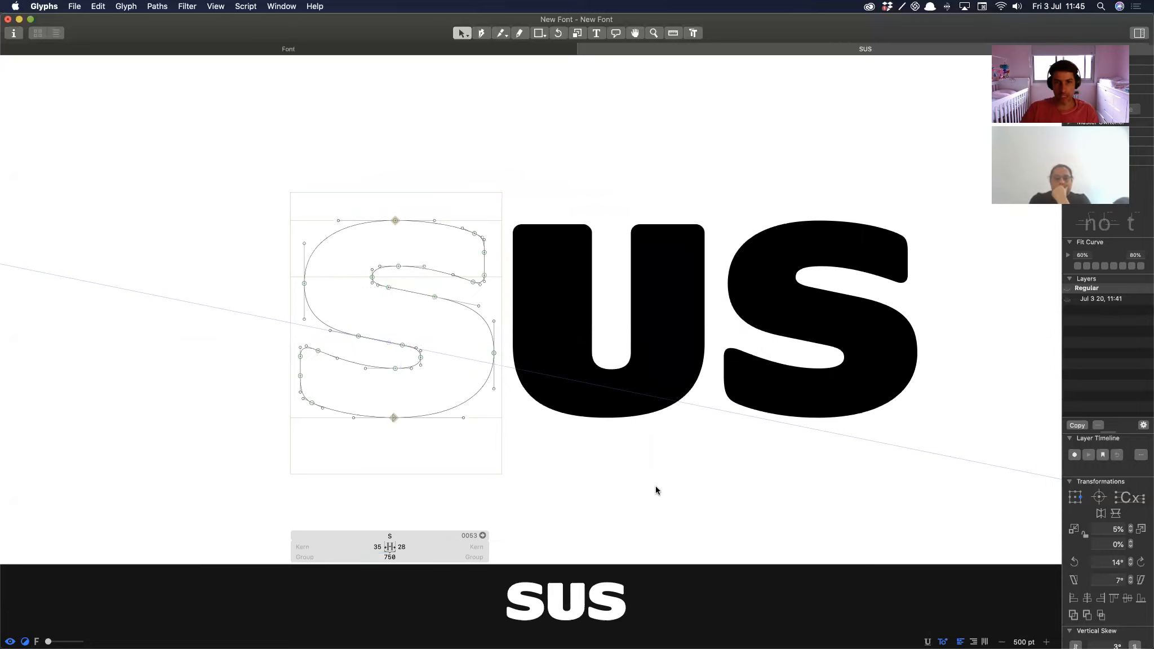
# Step: Link the U's advance width to the S at 750 and centre its outline with sidebearings of 35 and 34
pyautogui.doubleClick(616, 460)
pyautogui.click(607, 558)
pyautogui.press('Return')
pyautogui.press('ctrl+alt+super+c')
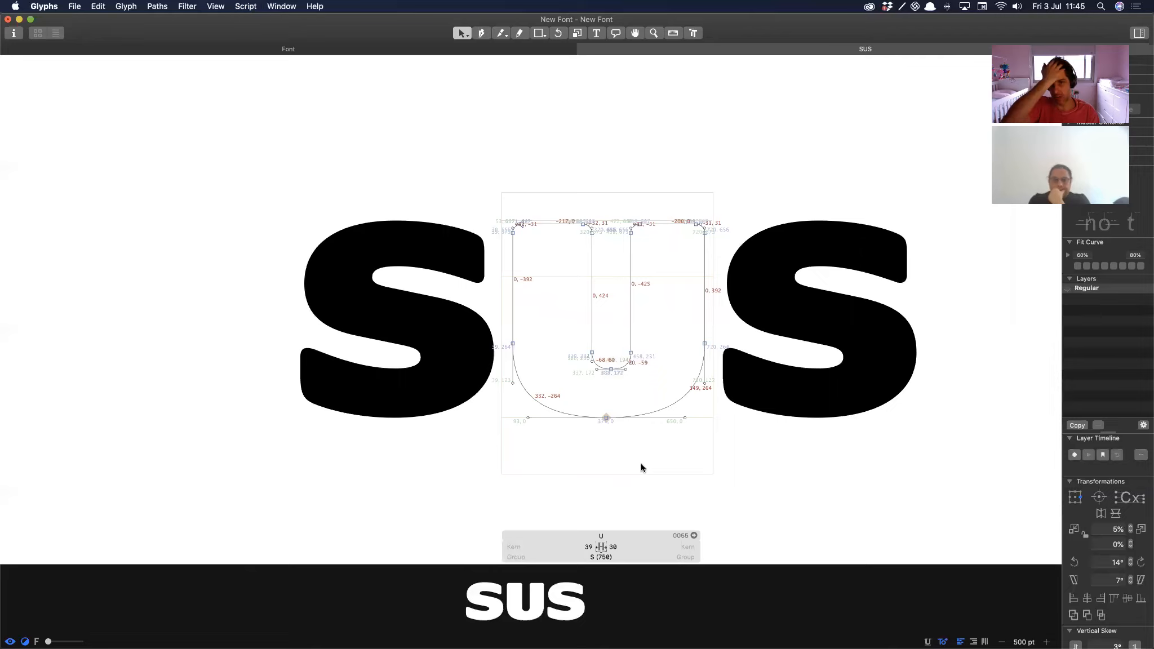
pyautogui.press('shift+super+r')
pyautogui.press('space')
pyautogui.moveTo(613, 465); pyautogui.dragTo(627, 460)
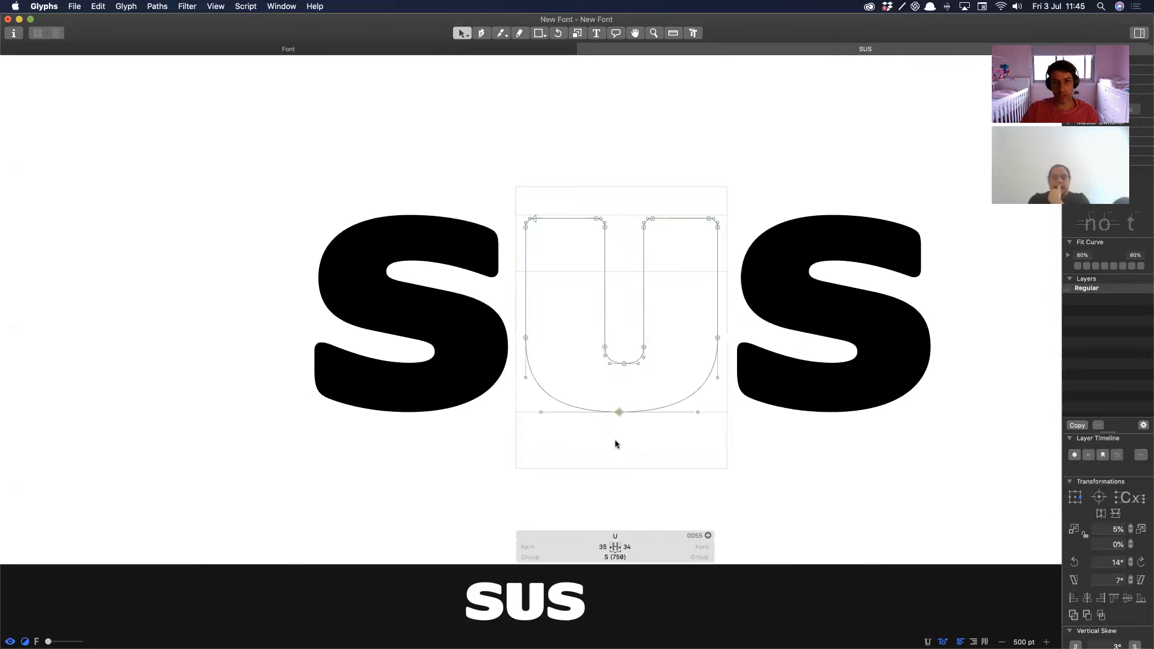
pyautogui.press('space')
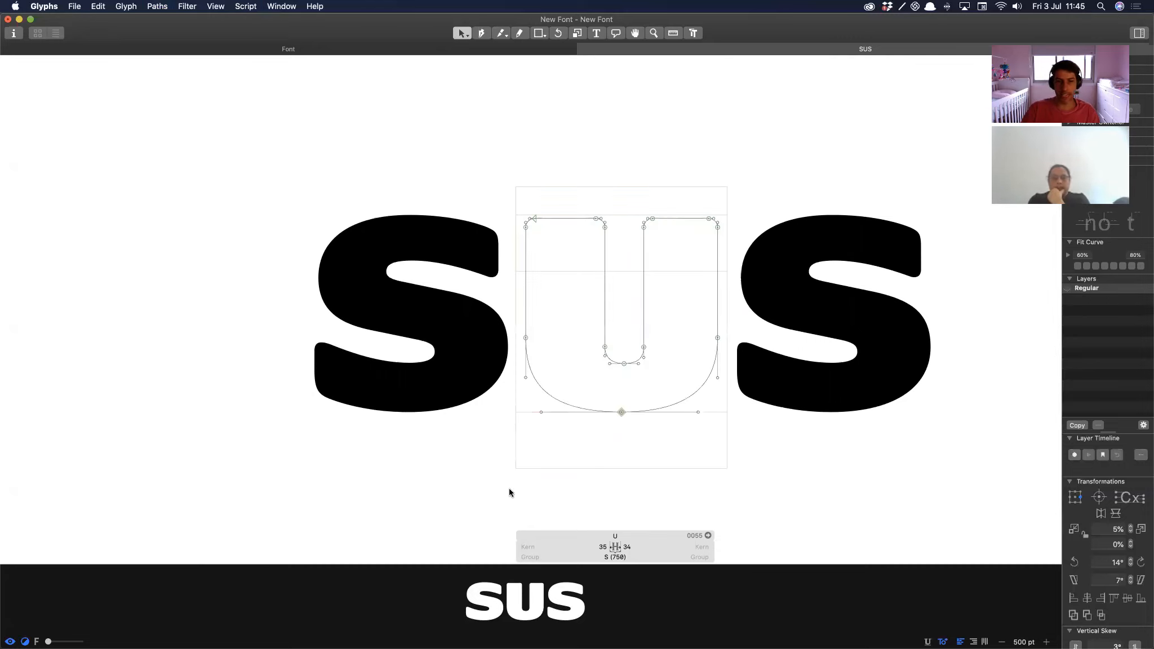
# Step: Shift the whole S outline within its width so its sidebearings are 32 and 31
pyautogui.doubleClick(417, 451)
pyautogui.doubleClick(656, 442)
pyautogui.doubleClick(408, 435)
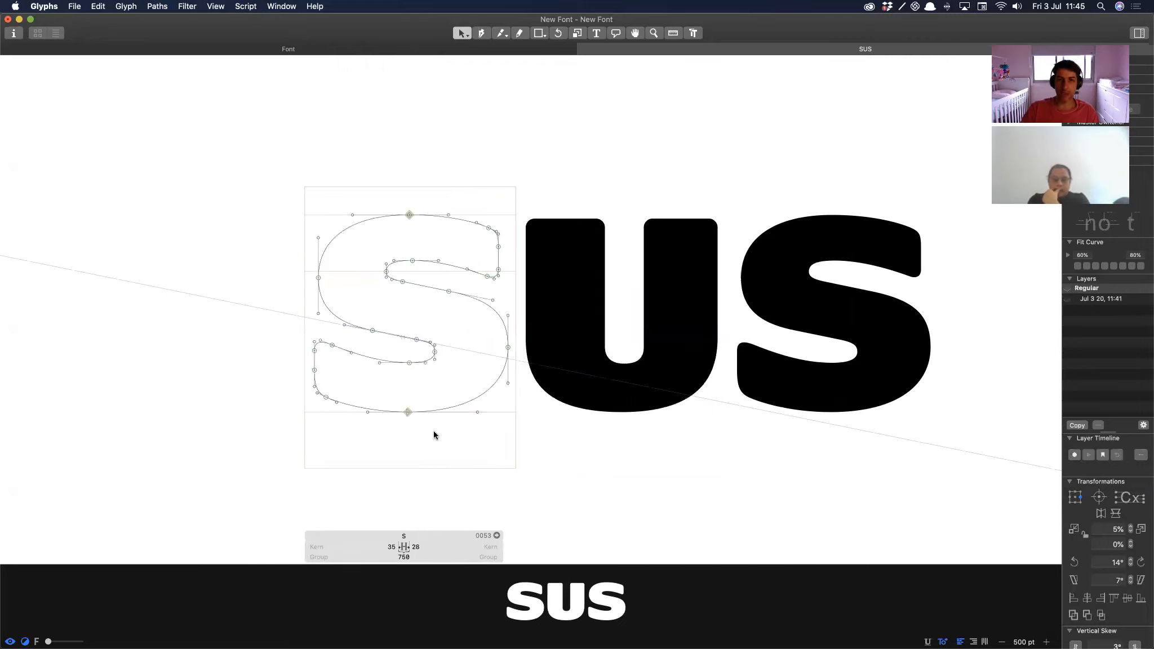
pyautogui.press('super+a')
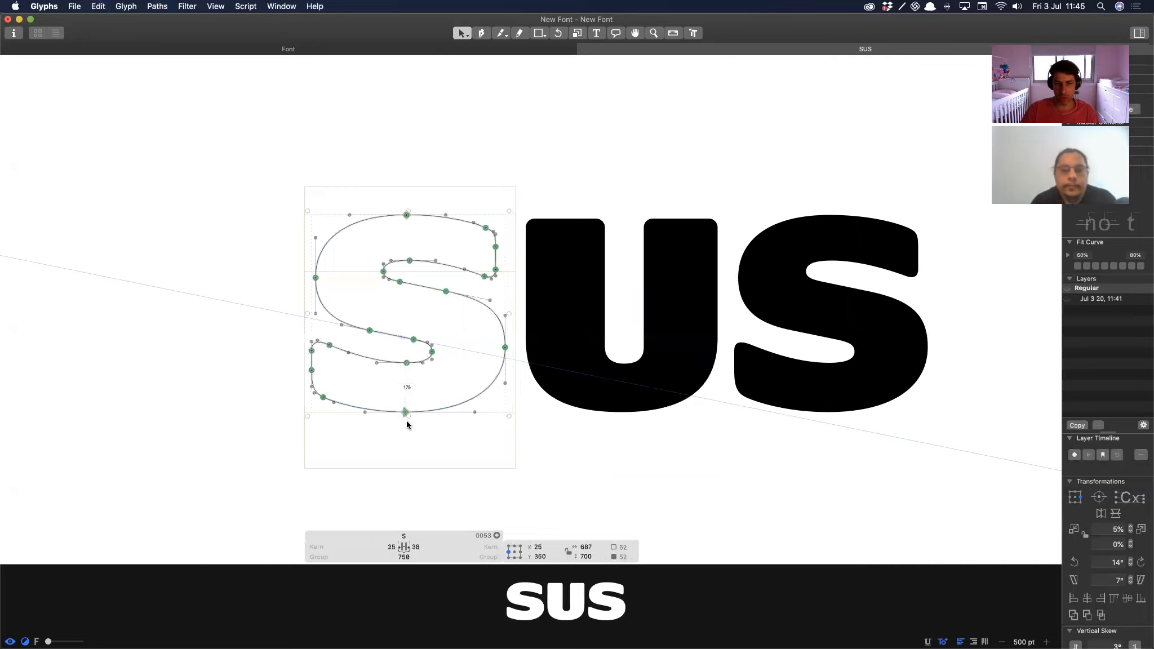
pyautogui.press('Left')
pyautogui.press('Left')
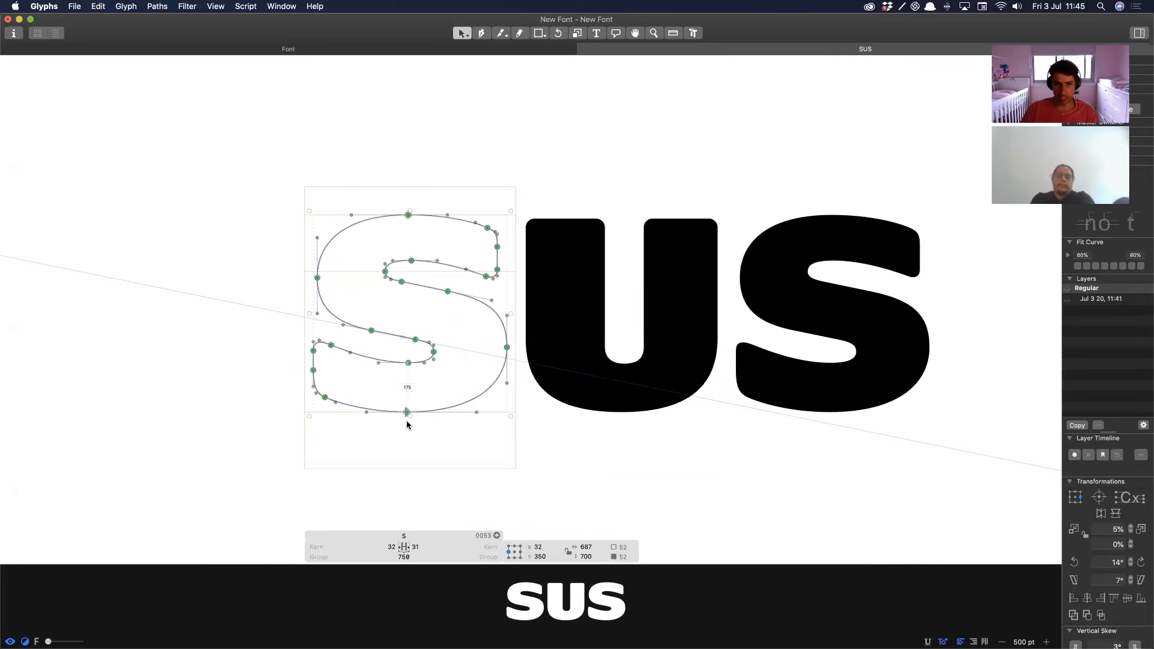
pyautogui.click(440, 449)
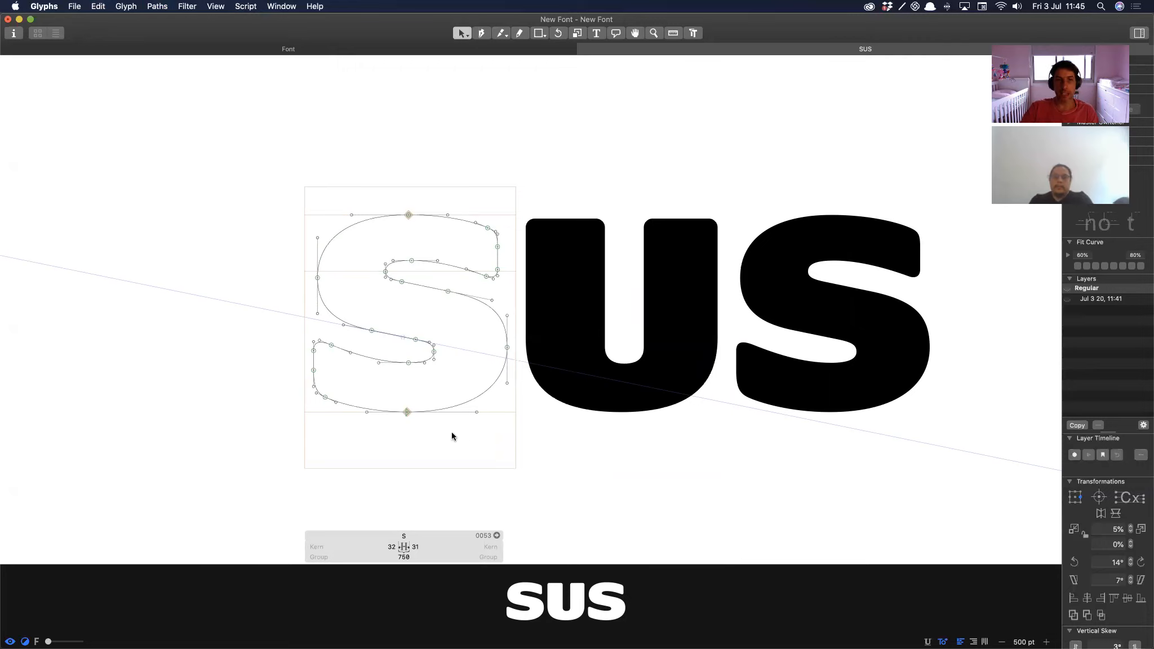
# Step: Place the upper counter's top node at X 380, Y 539 and the lower counter's bottom node at X 369, Y 172
pyautogui.press('space')
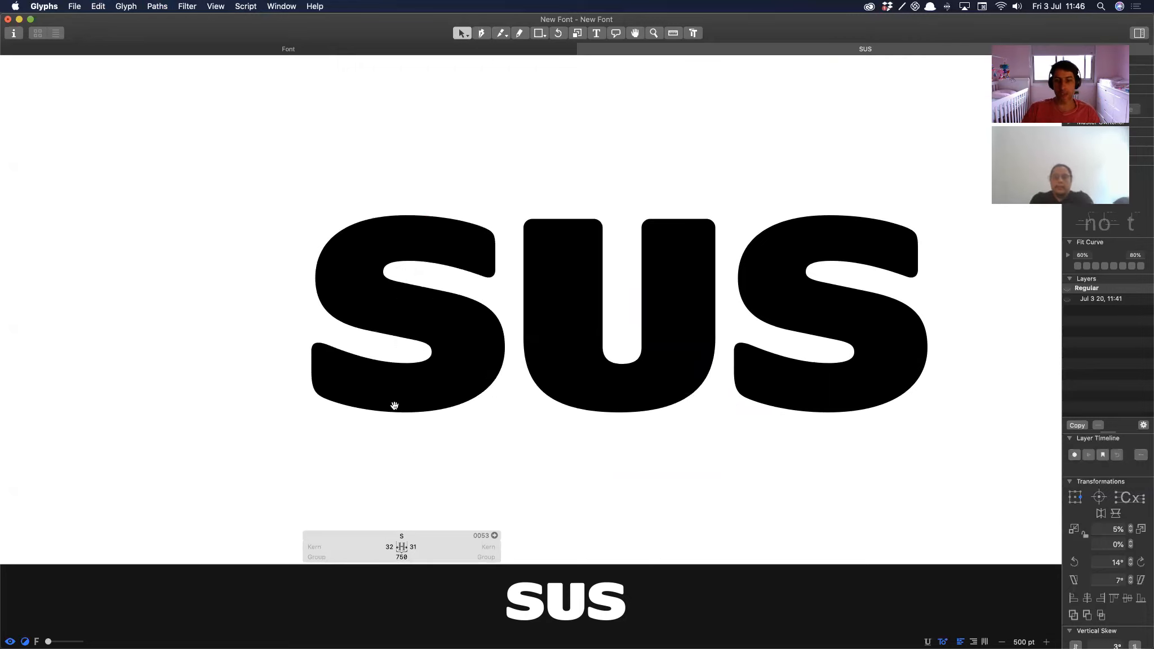
pyautogui.press('super+space')
pyautogui.moveTo(276, 158); pyautogui.dragTo(585, 496)
pyautogui.press('space')
pyautogui.moveTo(475, 233); pyautogui.dragTo(466, 249)
pyautogui.press('space')
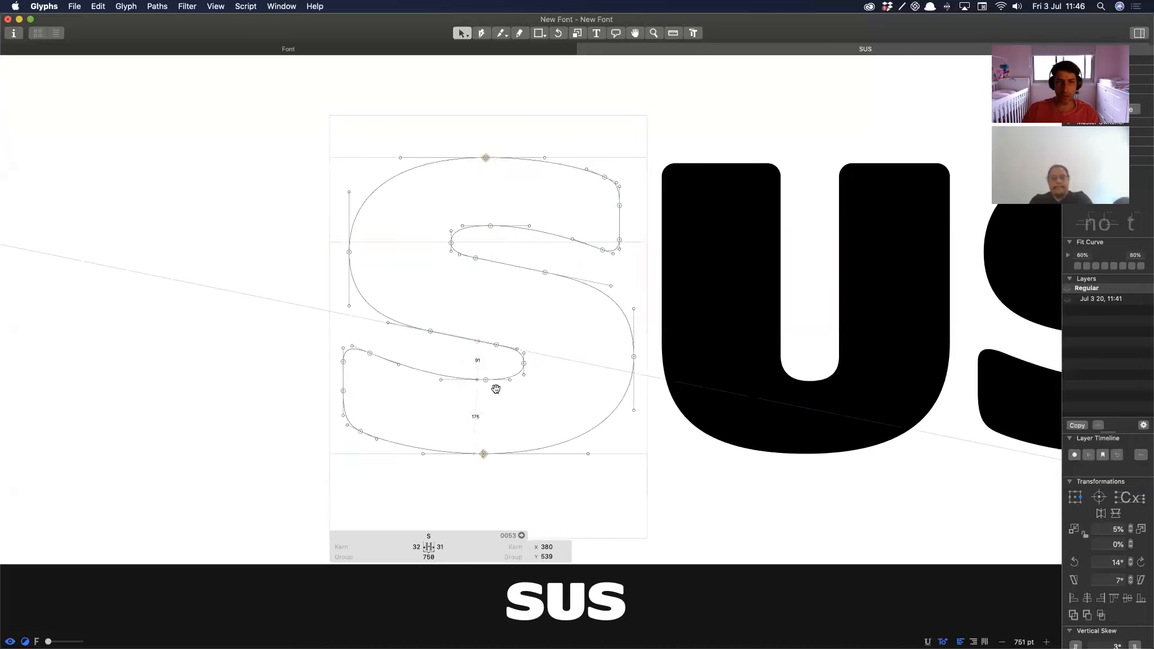
pyautogui.moveTo(477, 372); pyautogui.dragTo(496, 389)
pyautogui.press('space')
pyautogui.press('Down')
pyautogui.press('Down')
pyautogui.press('Down')
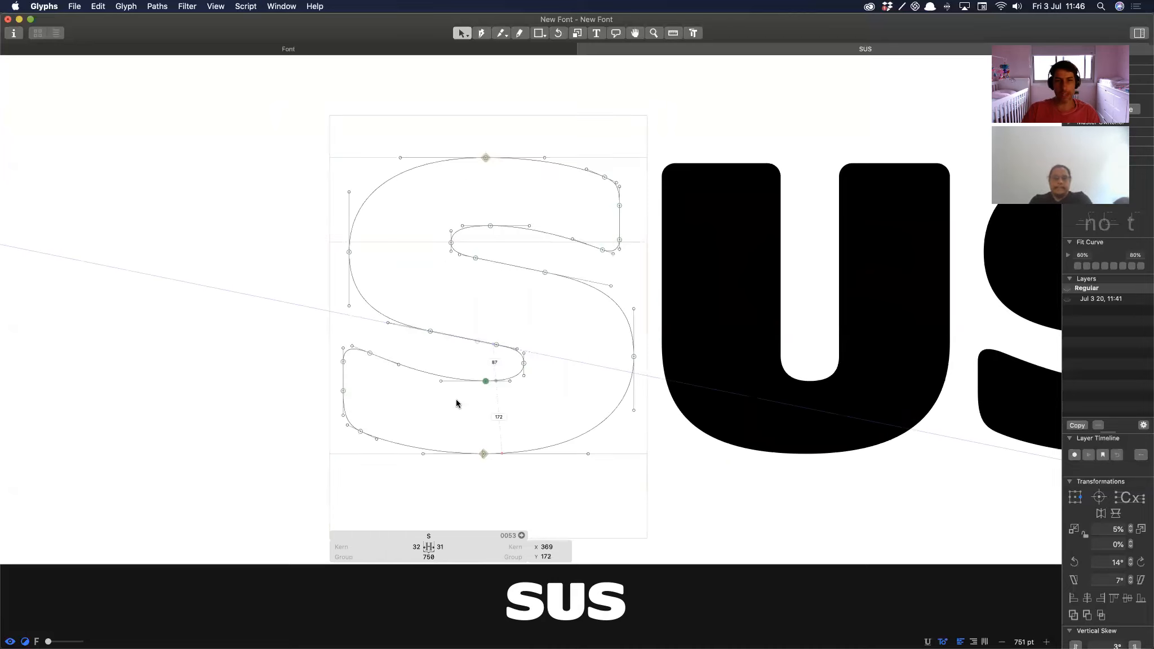
# Step: Lower all the nodes of the S's lower terminal together to about Y 144
pyautogui.moveTo(330, 329); pyautogui.dragTo(375, 428)
pyautogui.keyDown('shift'); pyautogui.click(358, 436); pyautogui.keyUp('shift')
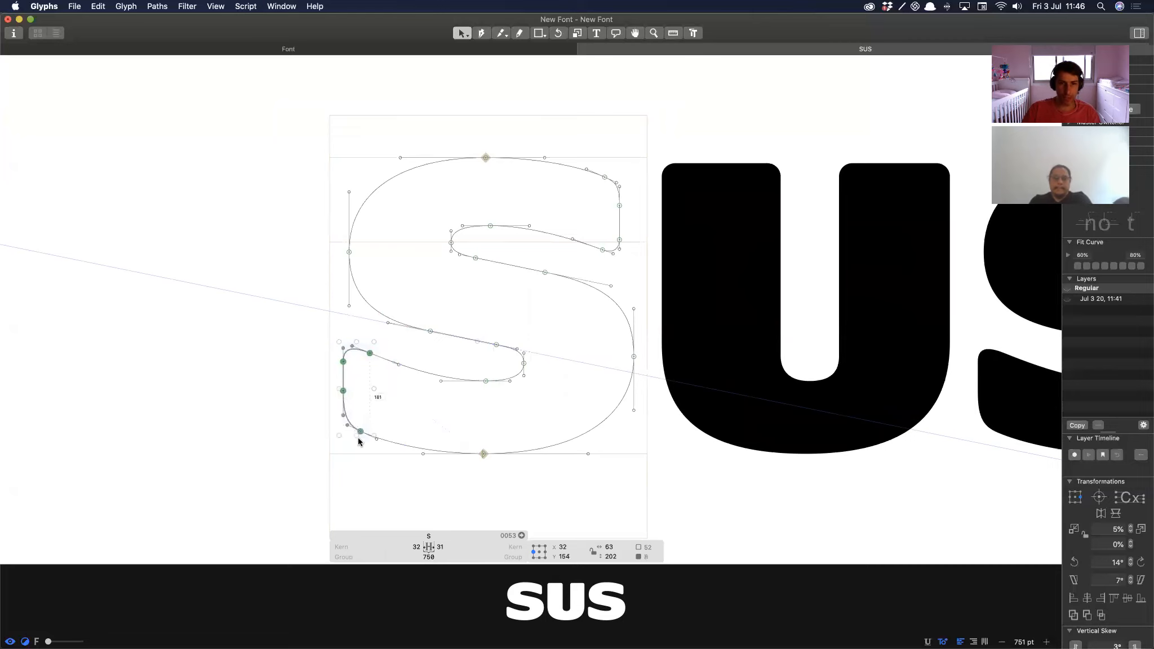
pyautogui.press('space')
pyautogui.press('Down')
pyautogui.press('Down')
pyautogui.press('Down')
pyautogui.press('Down')
pyautogui.press('Down')
pyautogui.press('Down')
pyautogui.press('Down')
pyautogui.press('Down')
pyautogui.press('Down')
pyautogui.press('Down')
pyautogui.press('Down')
pyautogui.press('Down')
pyautogui.press('Down')
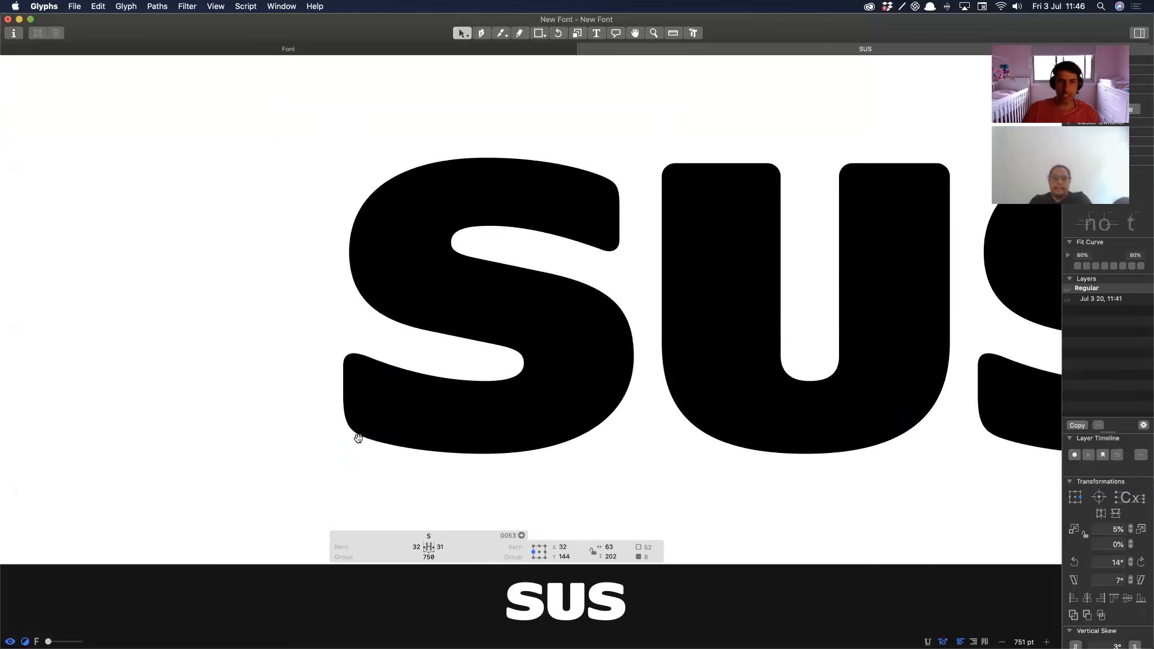
# Step: Raise all the nodes of the S's upper terminal together to Y 579.5
pyautogui.moveTo(590, 164); pyautogui.dragTo(656, 268)
pyautogui.press('space')
pyautogui.press('Up')
pyautogui.press('Up')
pyautogui.press('Up')
pyautogui.press('Up')
pyautogui.press('Up')
pyautogui.press('Up')
pyautogui.press('Up')
pyautogui.press('Up')
pyautogui.press('Up')
pyautogui.press('Up')
pyautogui.press('Up')
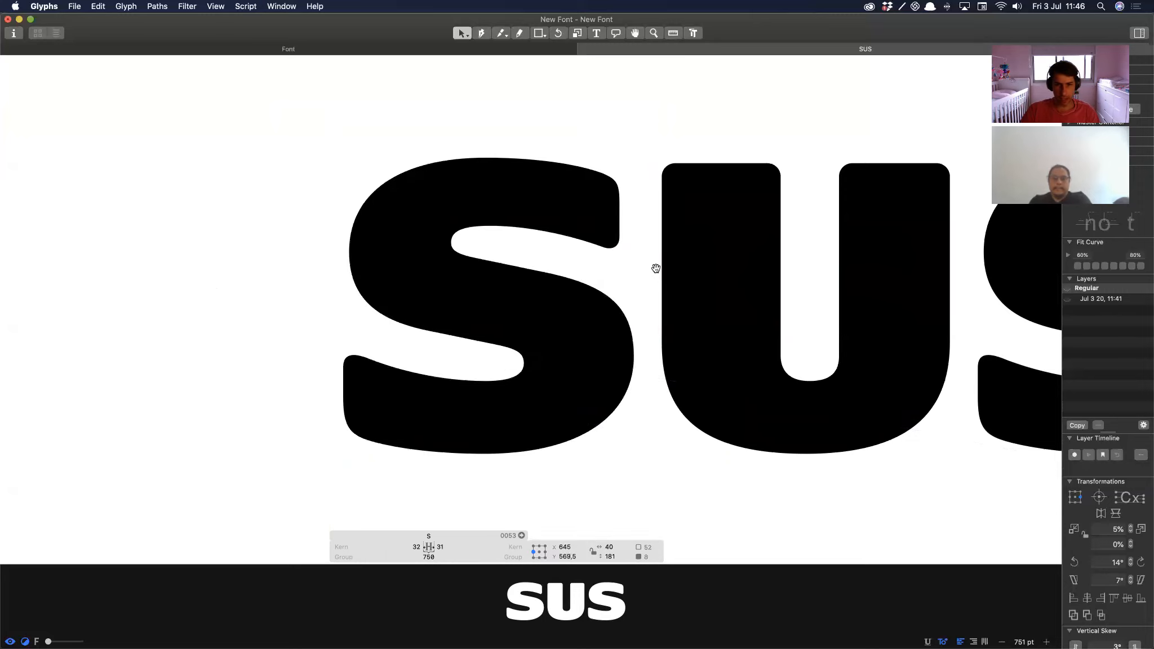
pyautogui.press('Up')
pyautogui.press('Up')
pyautogui.press('Up')
pyautogui.press('Up')
pyautogui.press('Up')
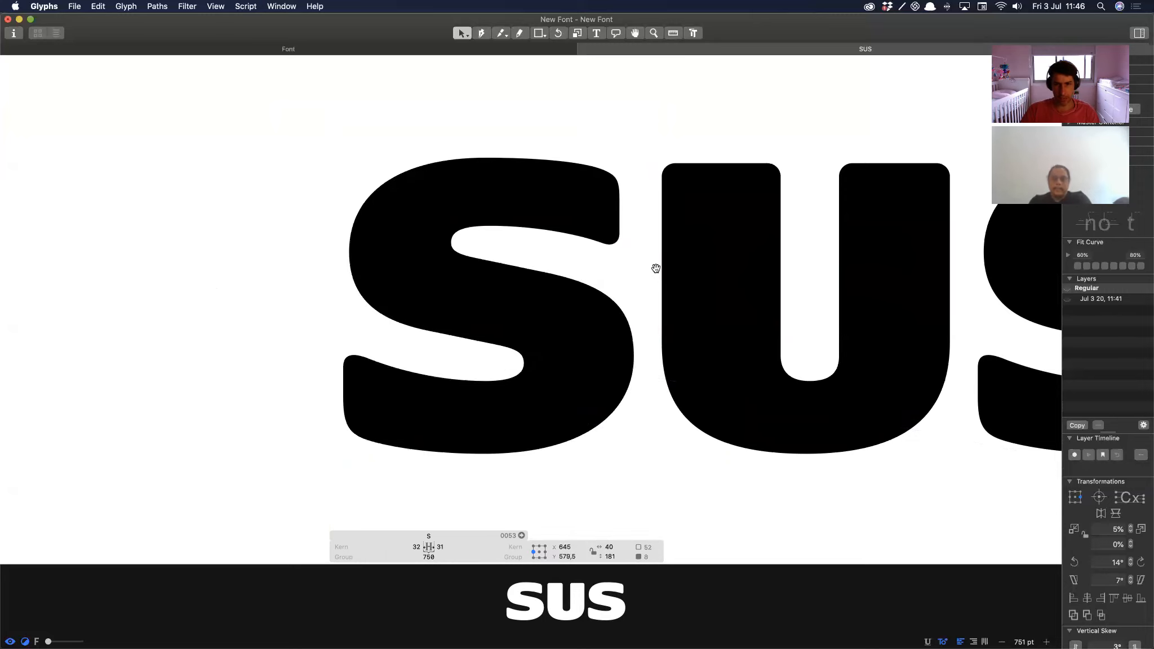
# Step: Move the two nodes on the spine's upper edge up to Y 452
pyautogui.moveTo(474, 250); pyautogui.dragTo(557, 289)
pyautogui.press('space')
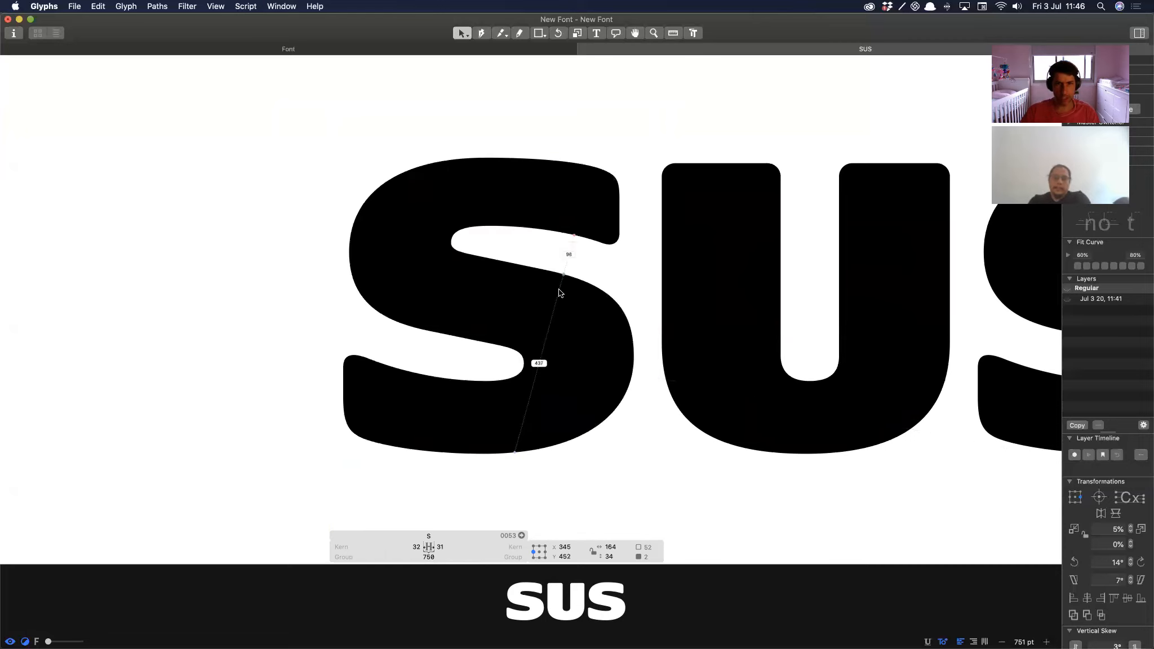
# Step: Move the left node of the S spine's lower edge to X 250, Y 280
pyautogui.moveTo(416, 303); pyautogui.dragTo(504, 355)
pyautogui.press('space')
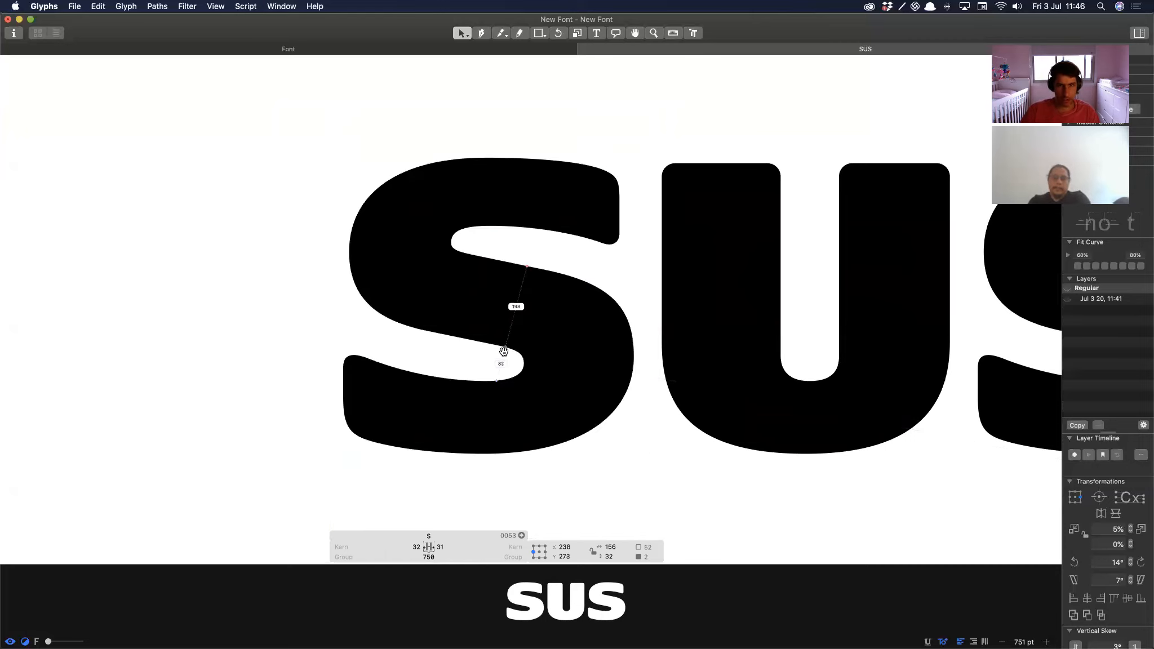
pyautogui.click(425, 321)
pyautogui.click(433, 334)
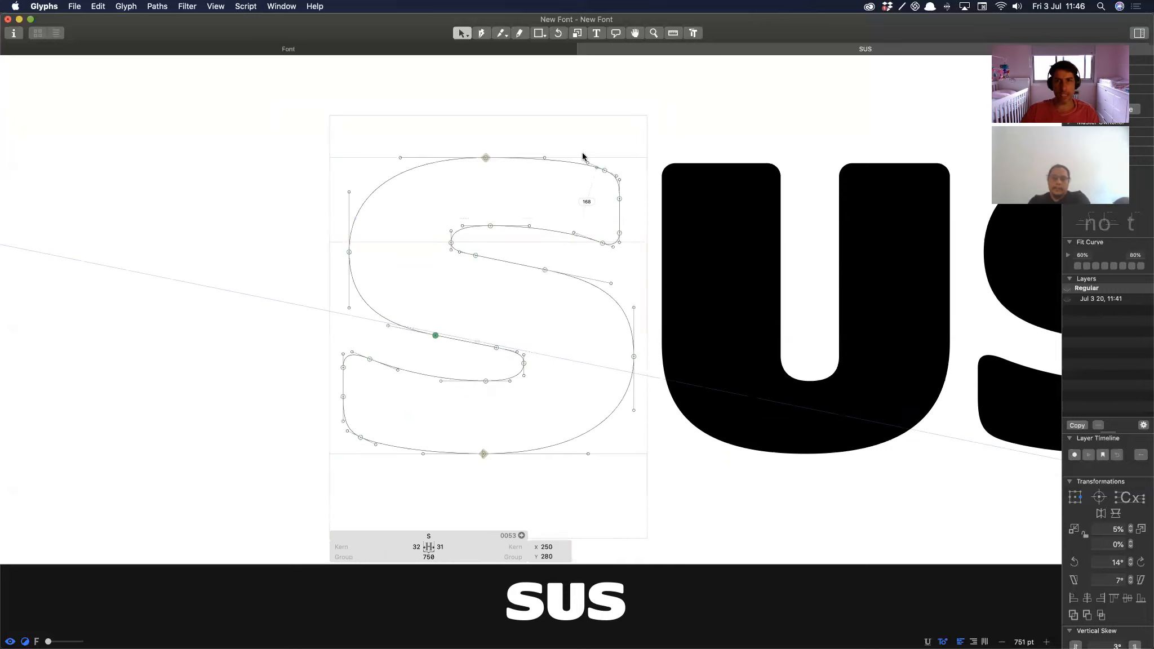
# Step: Refine the S's upper terminal by adjusting its outer curve handle and right edge, with its lower corner's nodes at X 645, Y 507.5
pyautogui.click(588, 163)
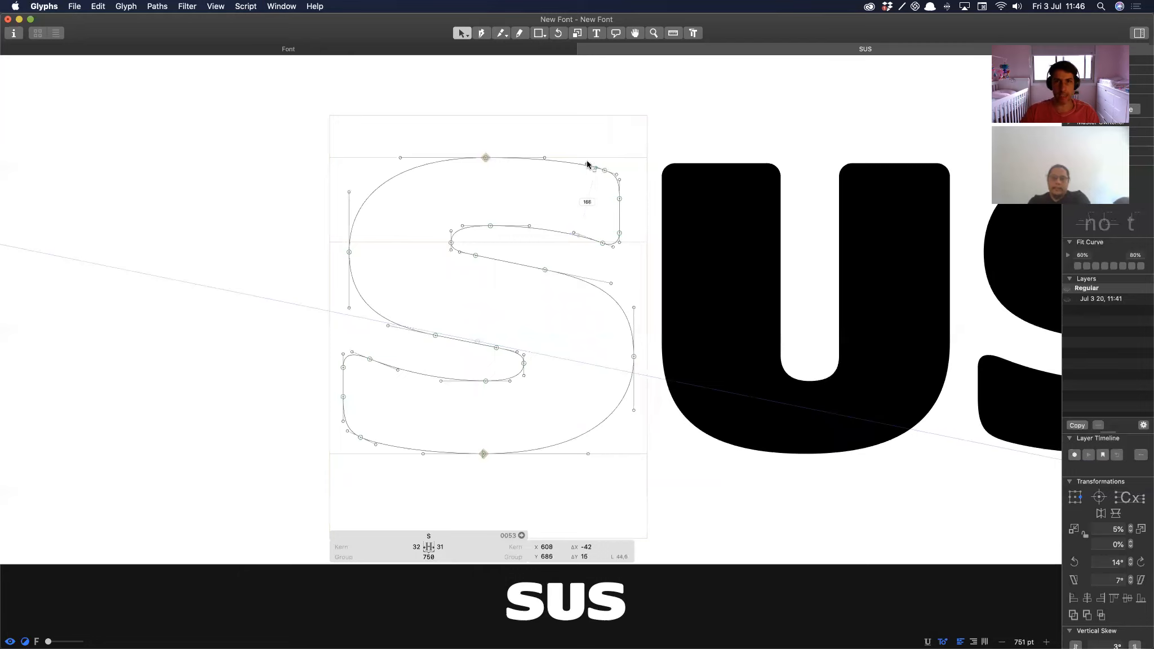
pyautogui.moveTo(598, 158); pyautogui.dragTo(625, 203)
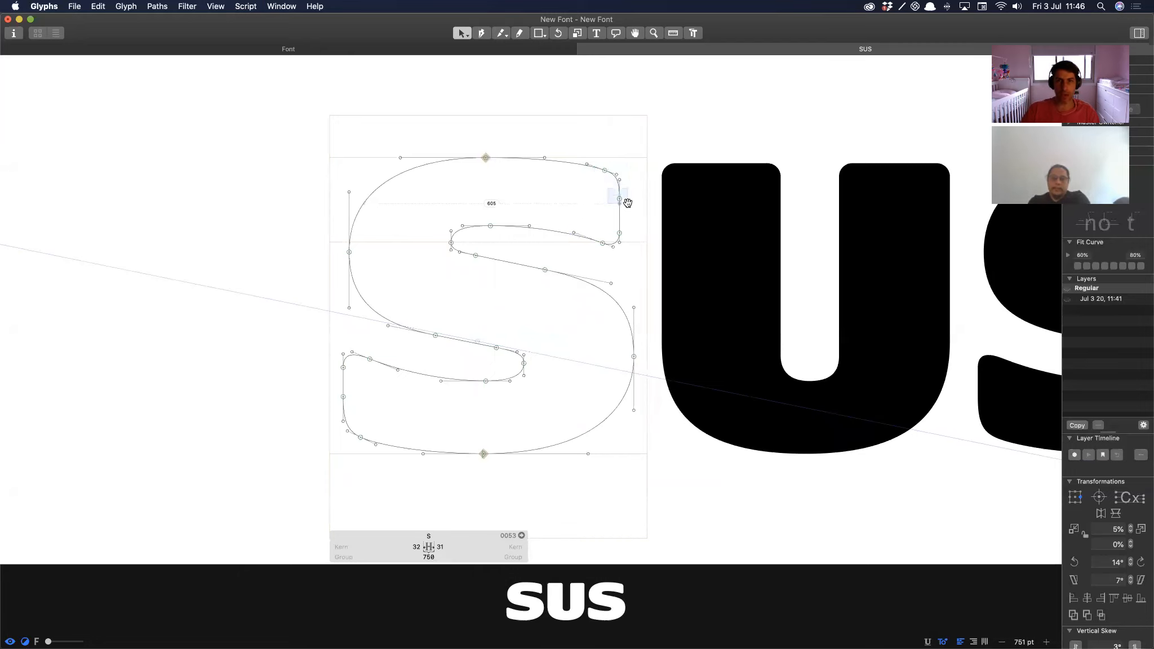
pyautogui.press('space')
pyautogui.moveTo(590, 254); pyautogui.dragTo(628, 225)
pyautogui.press('space')
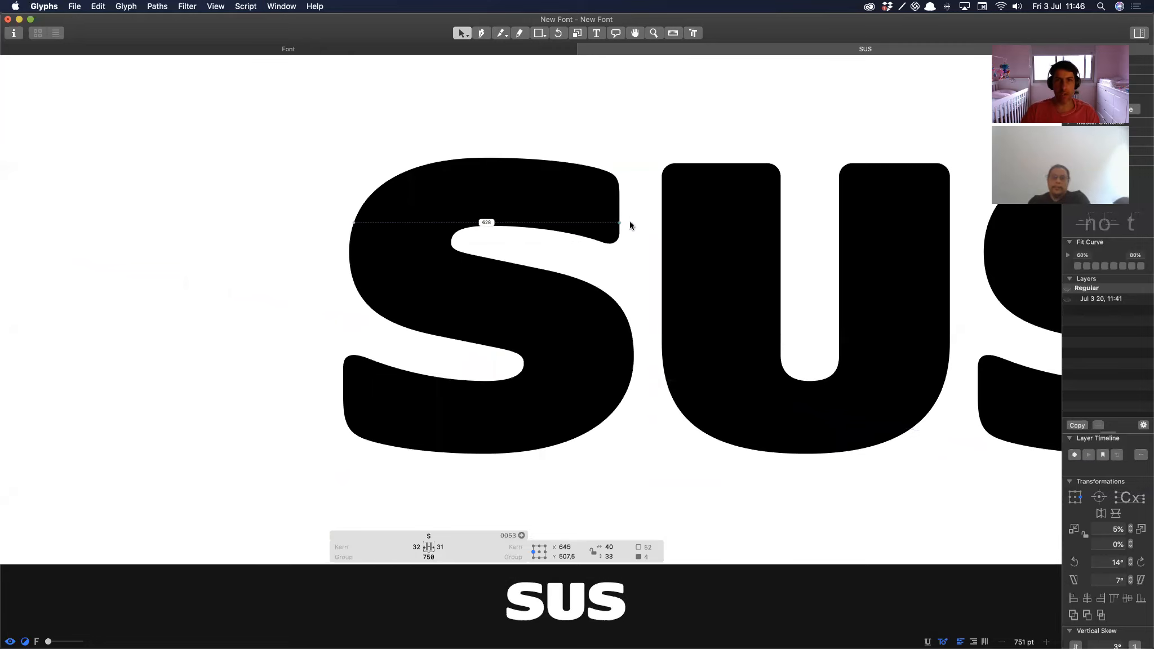
# Step: Move the S's upper counter top node to X 390, Y 539 and the outer top node to X 399, Y 700
pyautogui.moveTo(479, 212); pyautogui.dragTo(506, 242)
pyautogui.press('space')
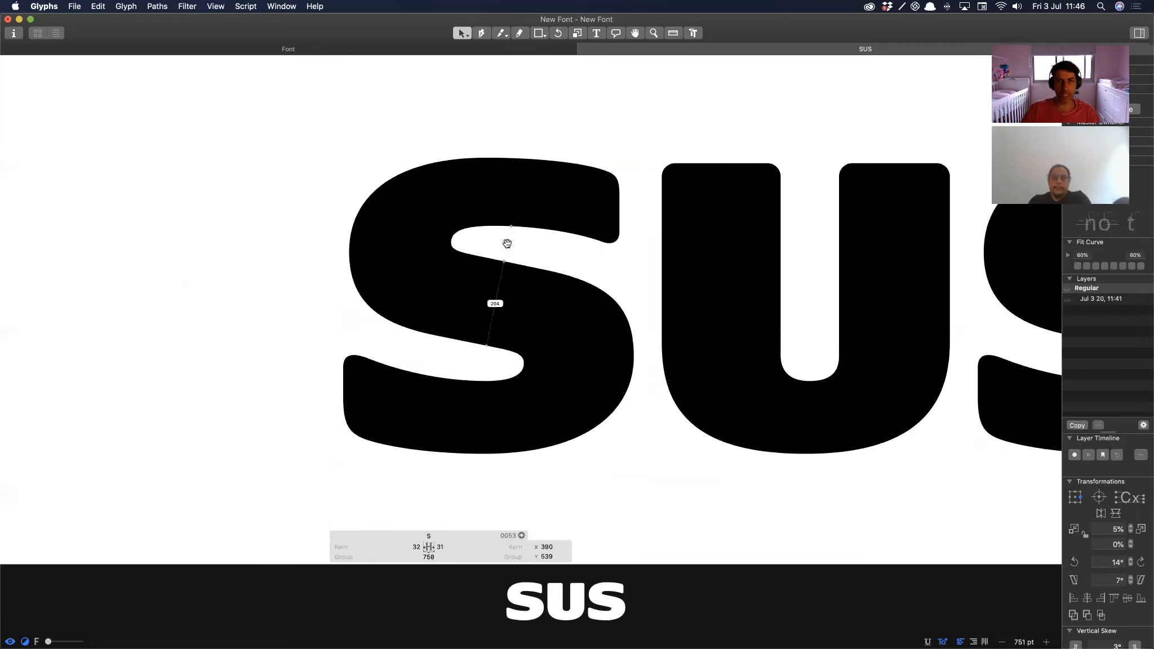
pyautogui.moveTo(474, 144); pyautogui.dragTo(490, 177)
pyautogui.press('space')
pyautogui.hotkey('shift', 'Right')
pyautogui.hotkey('shift', 'Right')
pyautogui.hotkey('shift', 'Right')
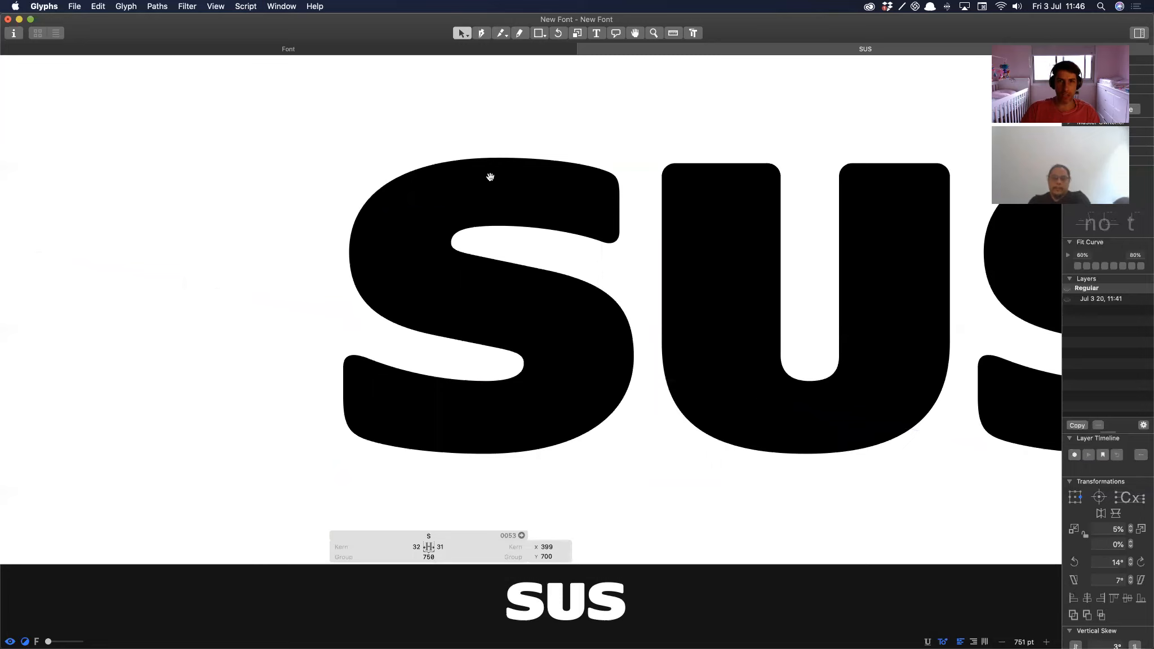
# Step: Raise the upper handle of the S's upper-left curve by 10 units and place the top node's left handle at X 182, Y 700
pyautogui.press('space')
pyautogui.hotkey('shift', 'Tab')
pyautogui.hotkey('shift', 'Up')
pyautogui.hotkey('shift', 'Tab')
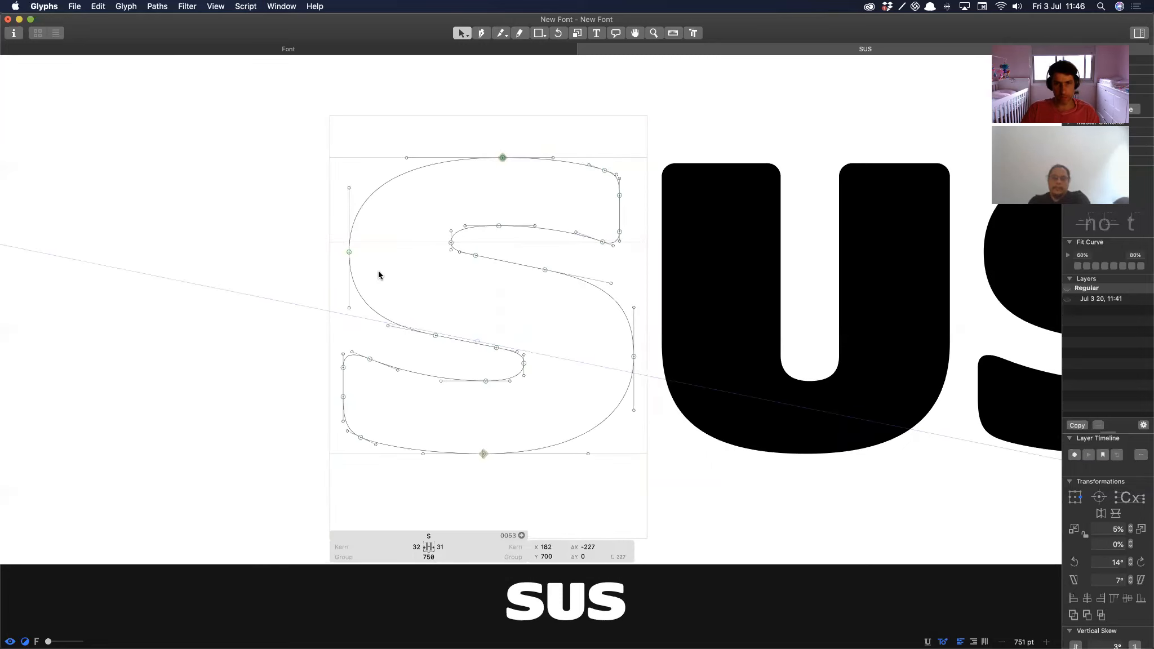
pyautogui.hotkey('shift', 'Tab')
pyautogui.press('space')
pyautogui.hotkey('shift', 'Left')
# Step: Back up the current S as a copied layer and compare the Regular layer with the Jul 3 20, 11:41 backup
pyautogui.click(1078, 426)
pyautogui.moveTo(481, 459); pyautogui.dragTo(509, 415)
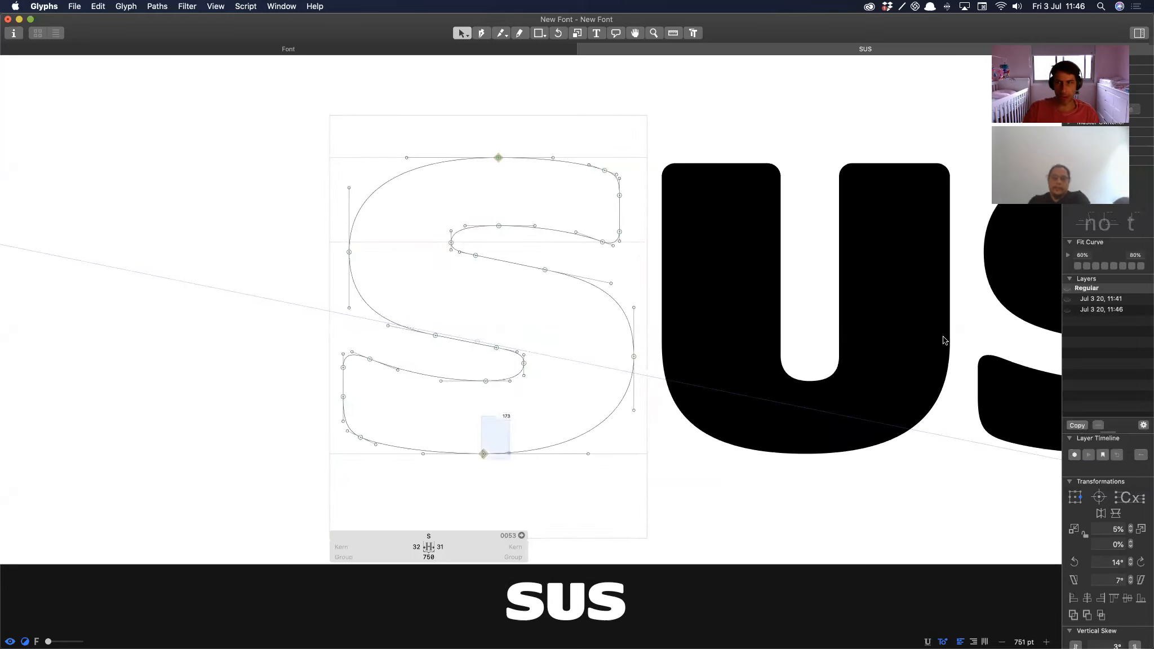
pyautogui.press('space')
pyautogui.click(1092, 301)
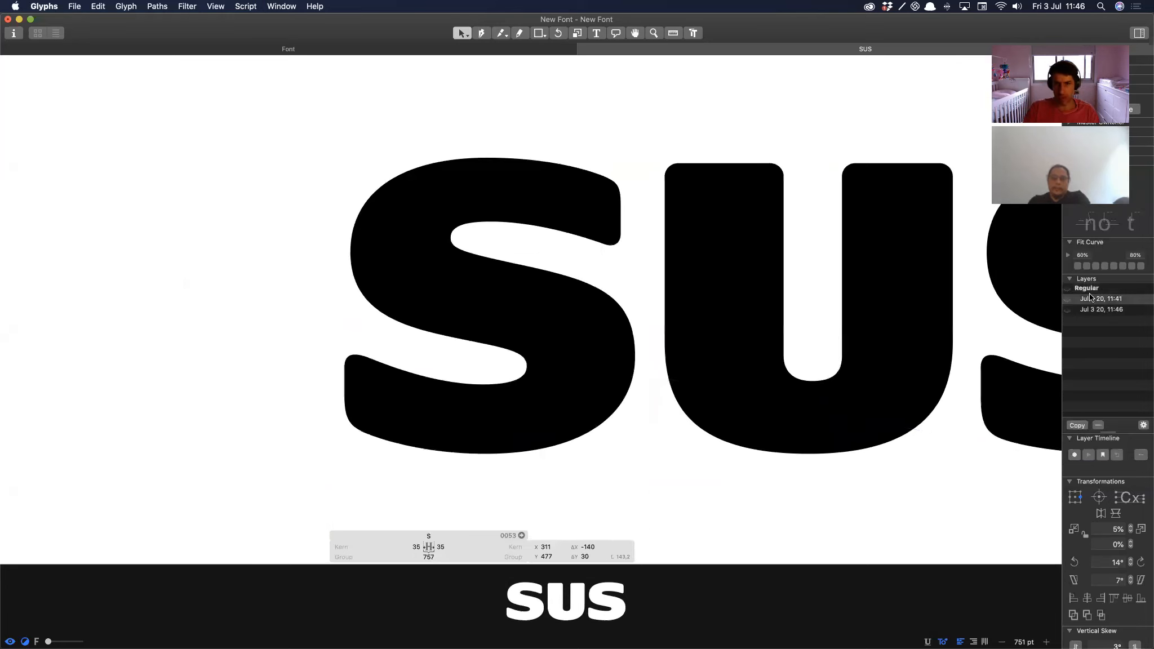
pyautogui.click(1089, 289)
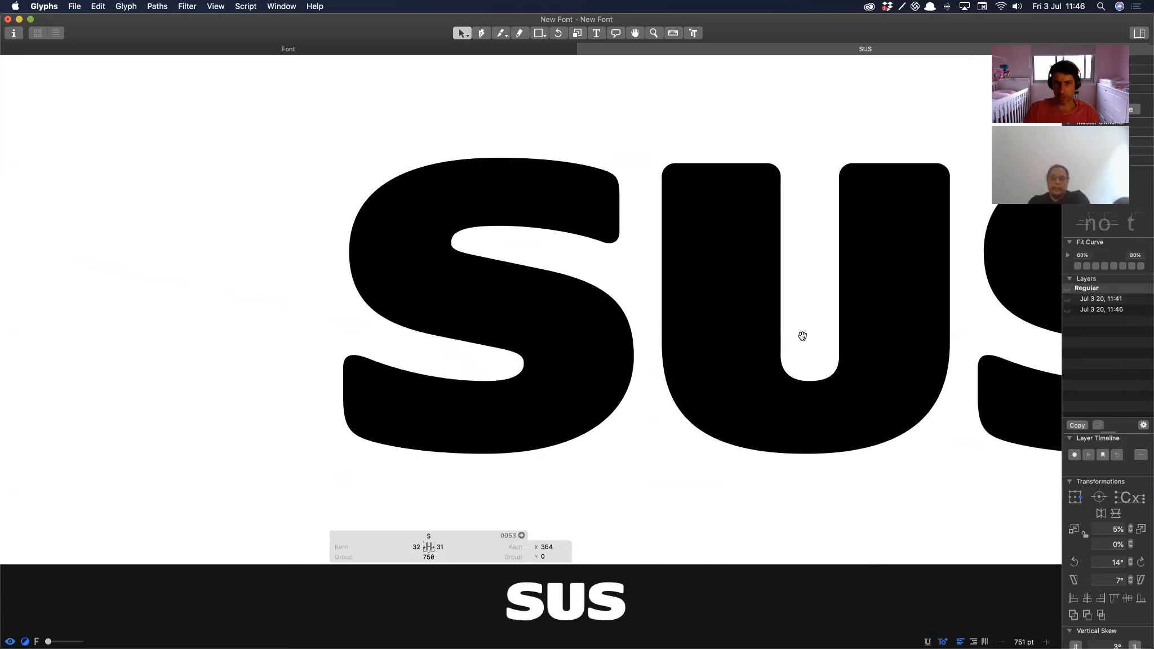
pyautogui.click(1088, 297)
pyautogui.click(1088, 288)
# Step: Raise the two nodes on the S spine's lower edge together to Y 270.5
pyautogui.click(483, 355)
pyautogui.moveTo(414, 357); pyautogui.dragTo(505, 322)
pyautogui.press('space')
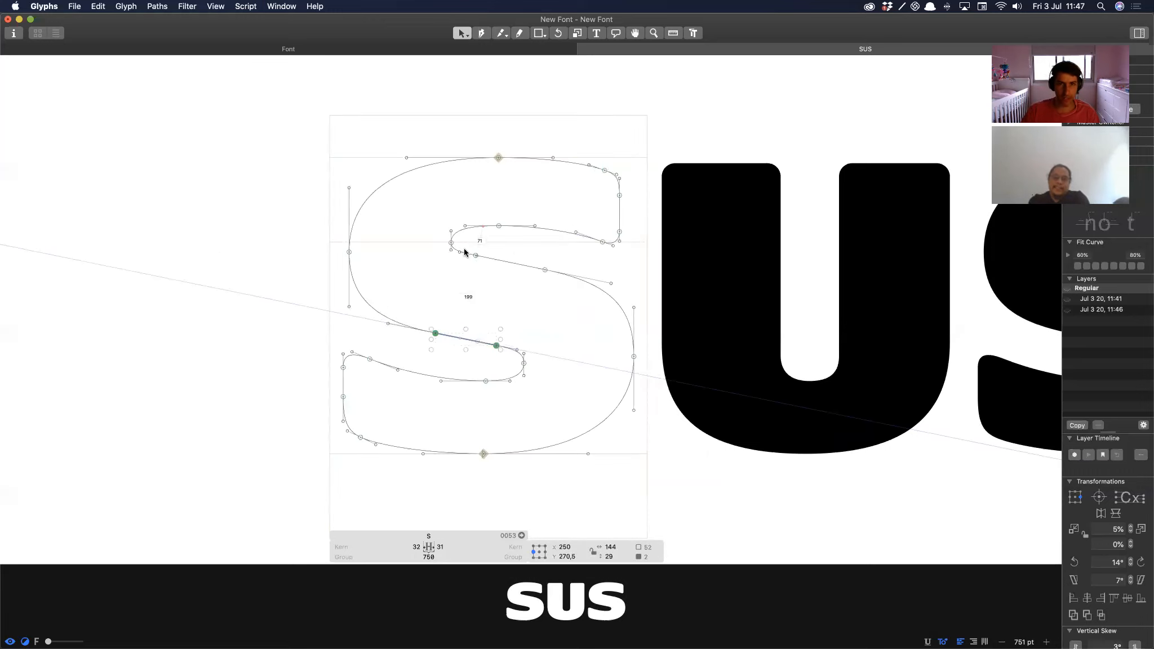
# Step: Lower the left node of the S spine's upper edge by 3 units
pyautogui.moveTo(464, 247); pyautogui.dragTo(489, 274)
pyautogui.press('space')
pyautogui.press('Down')
pyautogui.press('Down')
pyautogui.press('Down')
# Step: Raise the leftmost node of the S's upper counter to X 287, Y 503
pyautogui.hotkey('shift', 'Tab')
pyautogui.press('Tab')
pyautogui.press('Tab')
pyautogui.press('Tab')
pyautogui.press('Tab')
pyautogui.press('space')
pyautogui.press('Up')
pyautogui.press('Up')
pyautogui.press('Up')
pyautogui.press('Up')
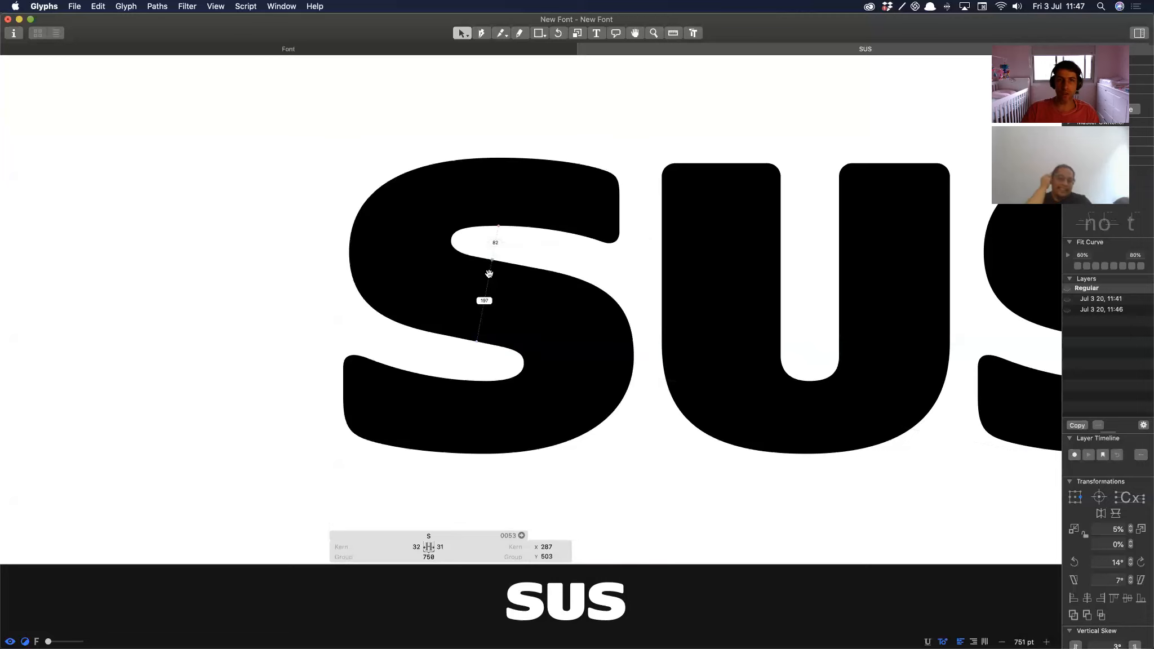
# Step: Raise the rightmost node of the S's lower bowl to Y 240, with its lower handle at X 719, Y 103
pyautogui.moveTo(615, 313); pyautogui.dragTo(642, 368)
pyautogui.hotkey('shift', 'Tab')
pyautogui.press('Tab')
pyautogui.press('Tab')
pyautogui.press('space')
pyautogui.press('space')
pyautogui.press('space')
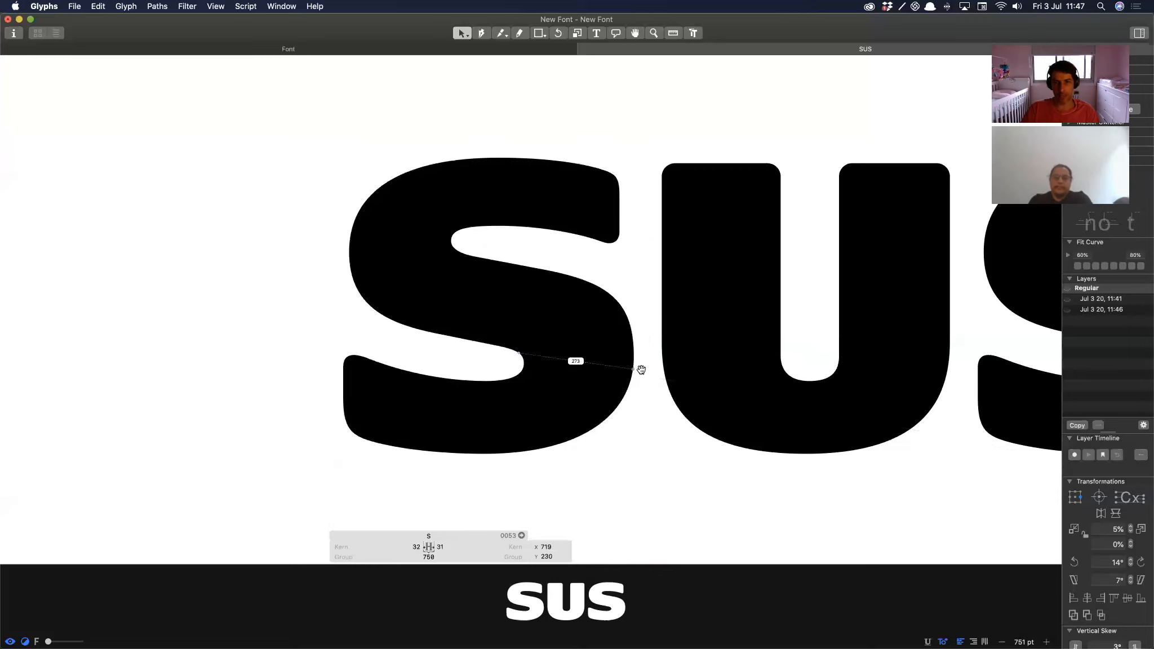
pyautogui.press('space')
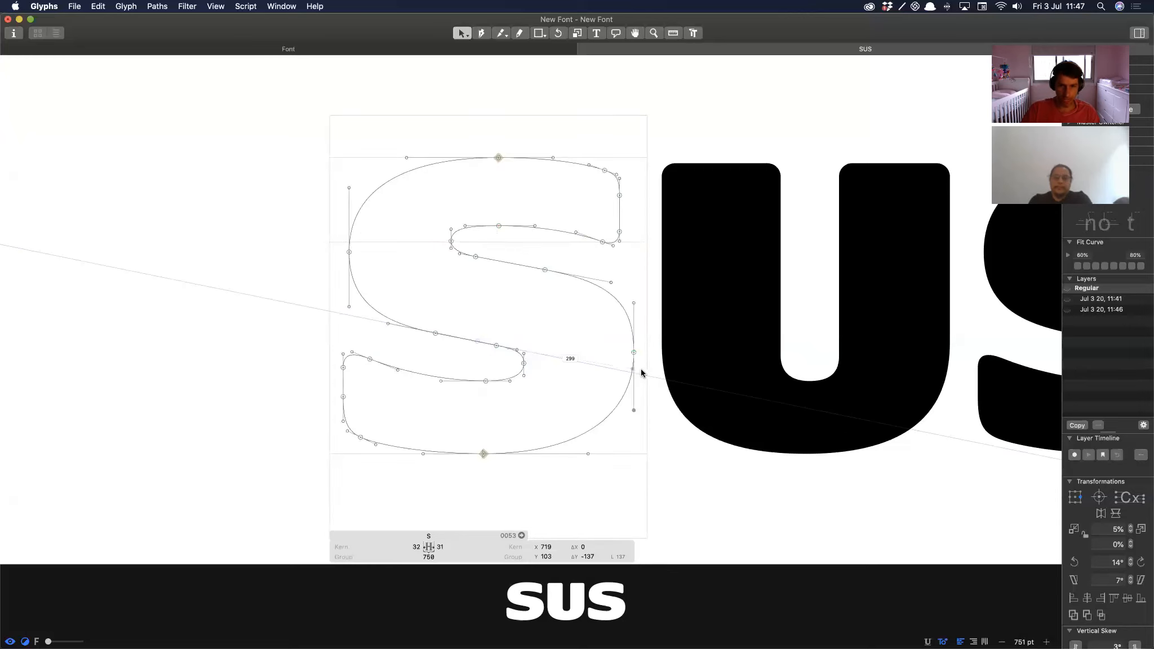
# Step: Fine-tune the nodes on the S spine's upper edge and extend the lower edge's left handle to X 128, Y 310
pyautogui.moveTo(464, 244); pyautogui.dragTo(579, 300)
pyautogui.press('space')
pyautogui.moveTo(424, 305); pyautogui.dragTo(489, 353)
pyautogui.press('space')
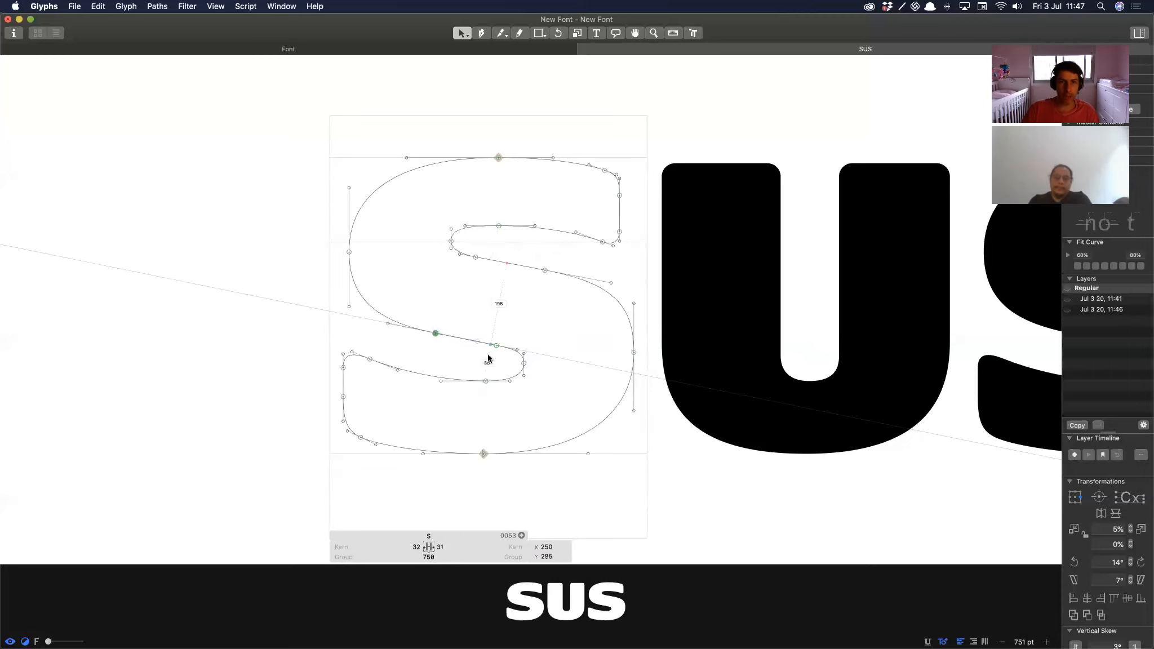
pyautogui.press('space')
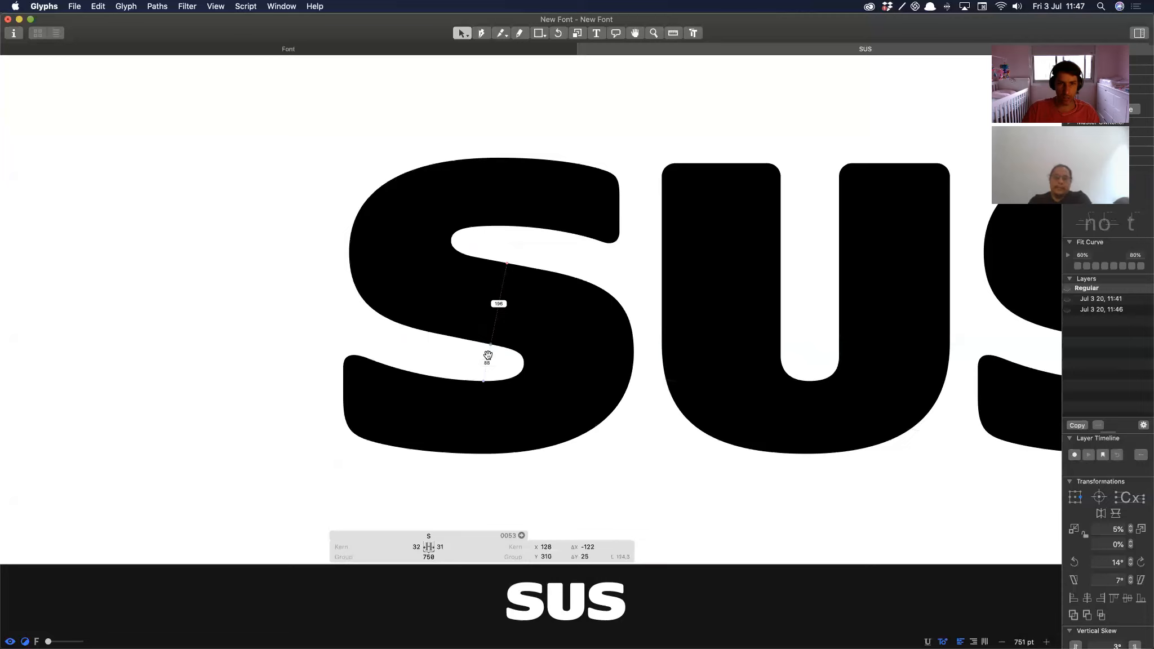
pyautogui.press('space')
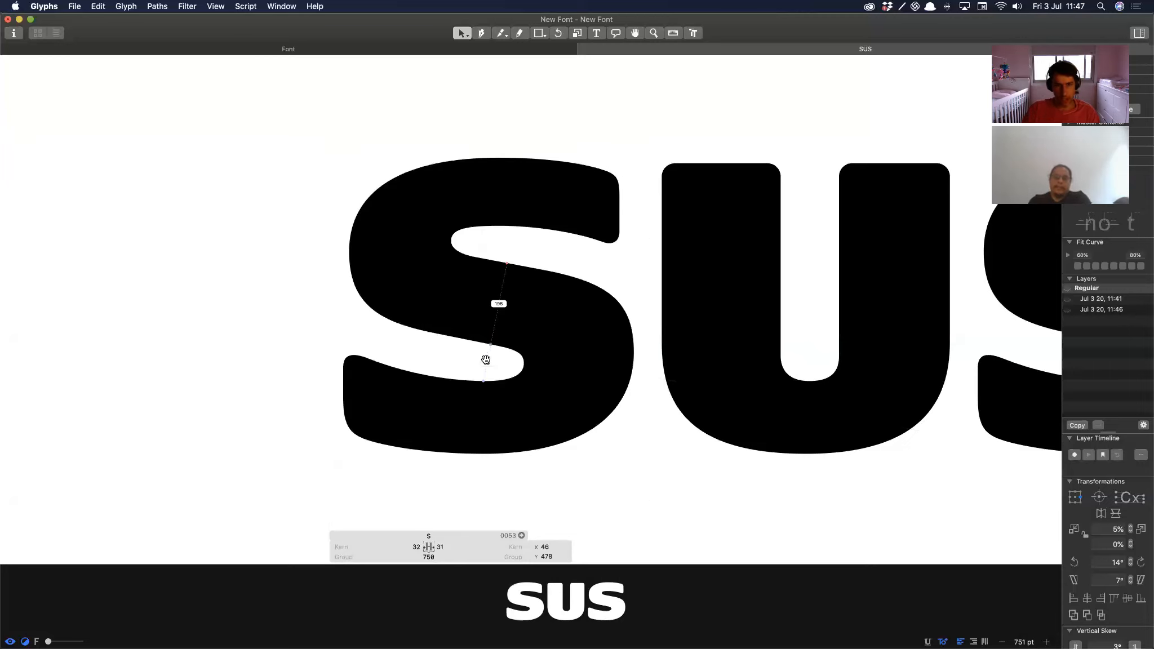
# Step: Move the curve handle on the lower terminal's upper edge to X 161, Y 198
pyautogui.moveTo(390, 379); pyautogui.dragTo(444, 396)
pyautogui.press('Right')
pyautogui.press('Right')
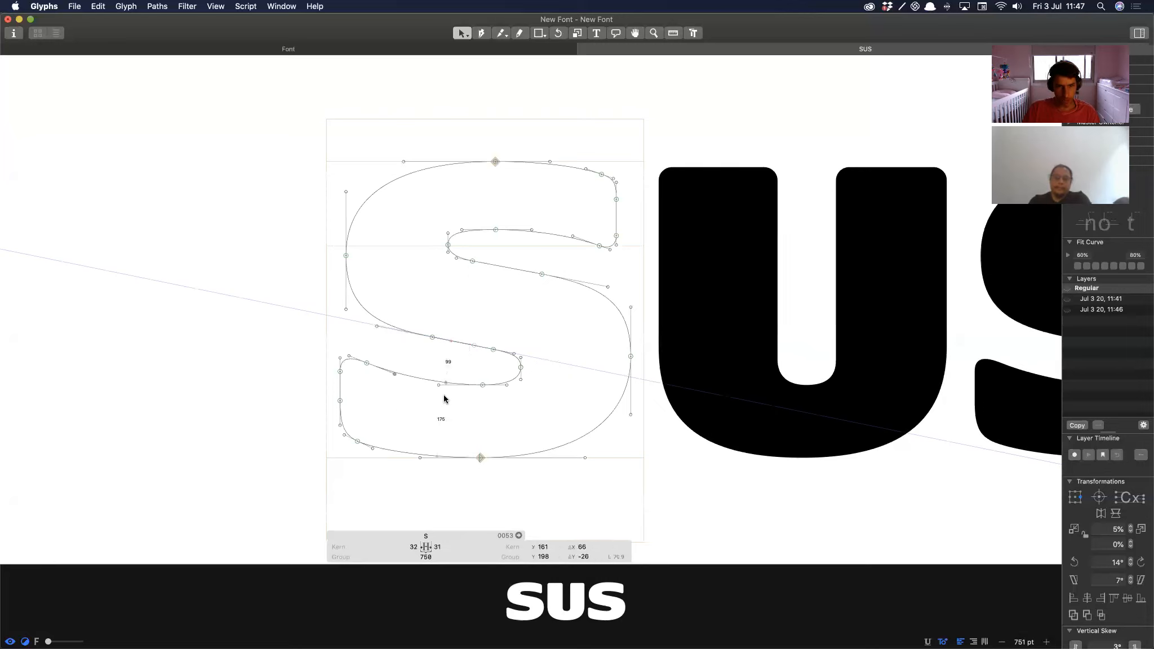
pyautogui.click(553, 304)
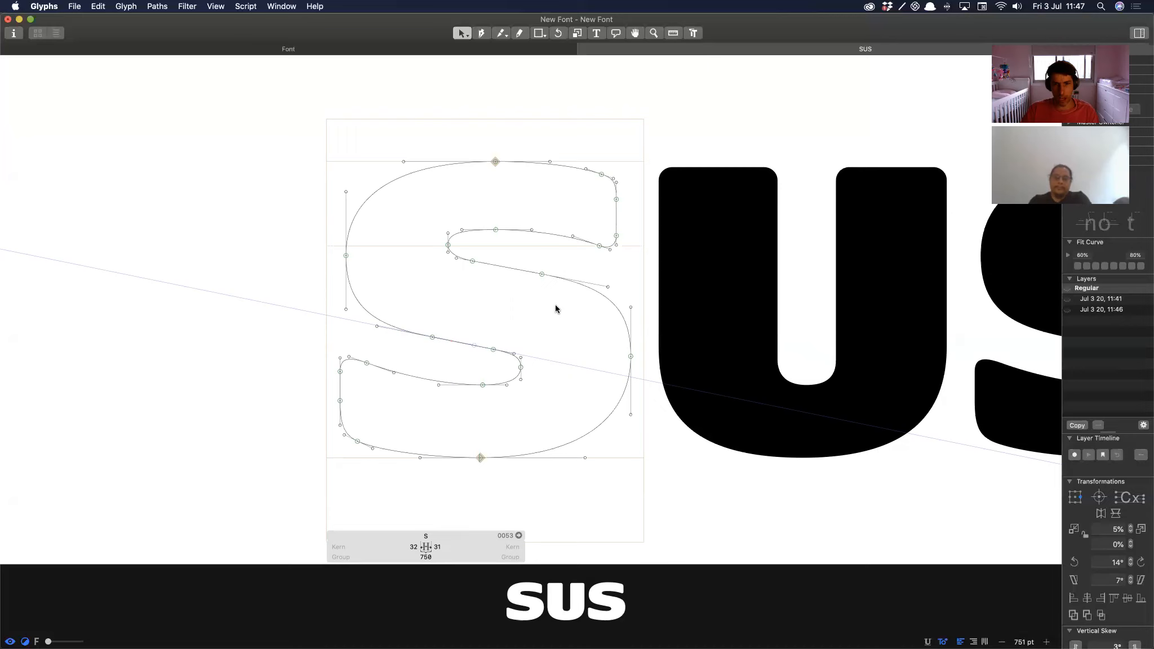
# Step: Widen the spacing around the S to a left side bearing of 42 and a right side bearing of 41
pyautogui.press('super+minus')
pyautogui.press('super+minus')
pyautogui.moveTo(703, 420); pyautogui.dragTo(451, 426)
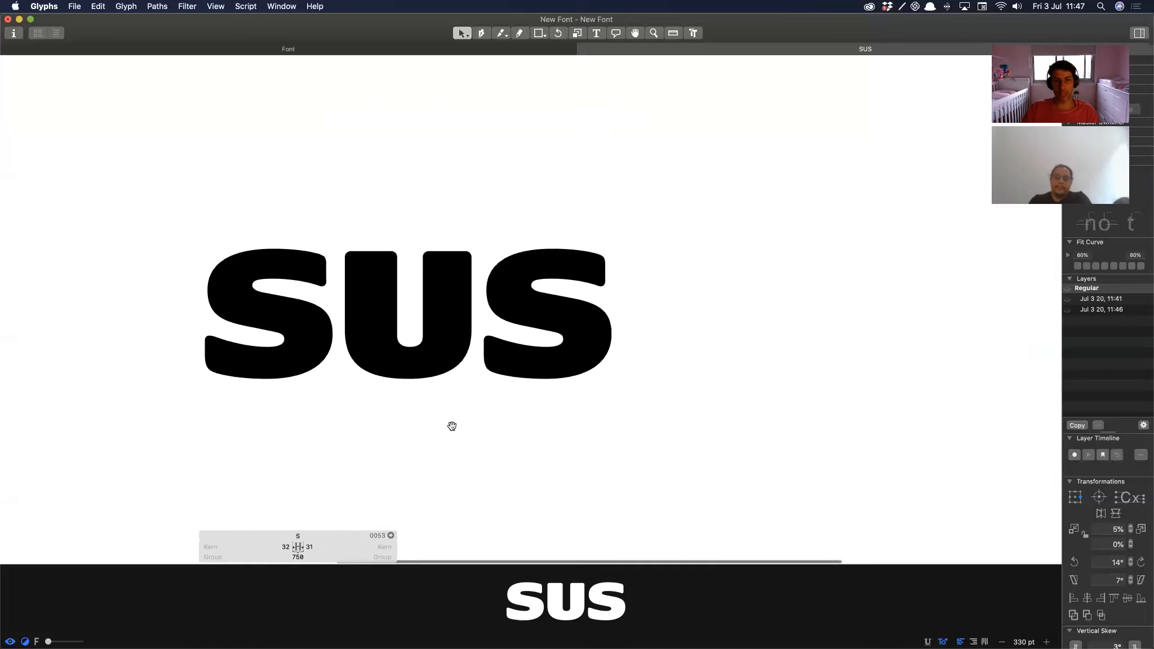
pyautogui.press('t')
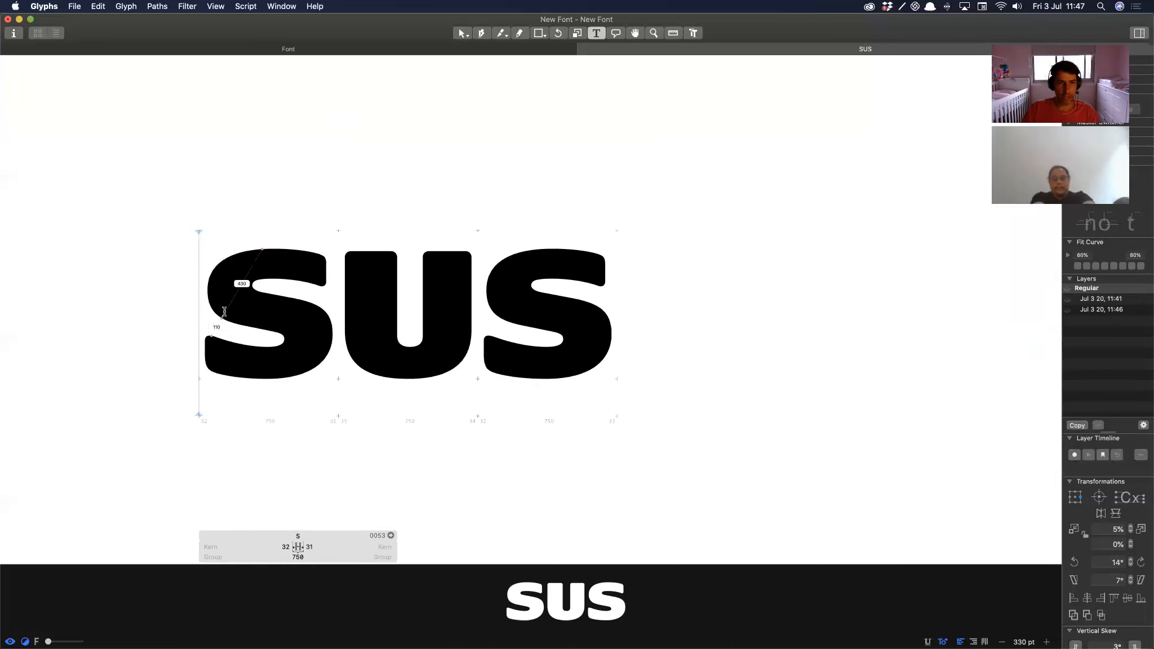
pyautogui.hotkey('ctrl', 'shift', 'Right')
pyautogui.hotkey('ctrl', 'shift', 'Right')
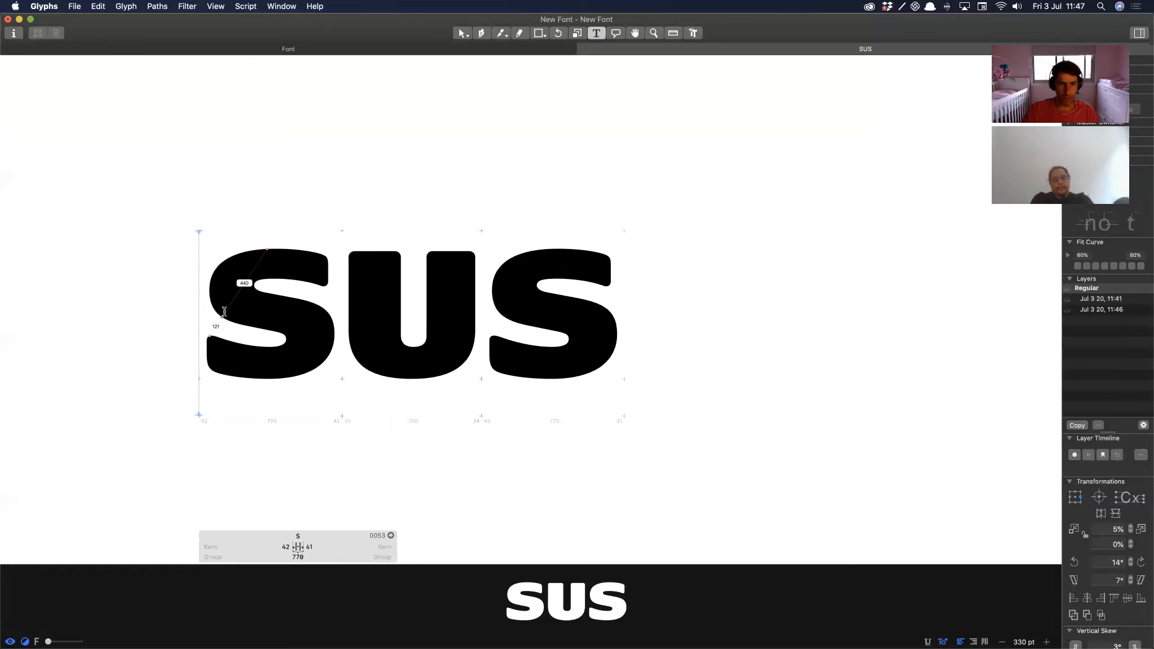
pyautogui.press('ctrl+shift+super+Right')
pyautogui.press('ctrl+shift+super+Left')
pyautogui.press('ctrl+shift+super+Left')
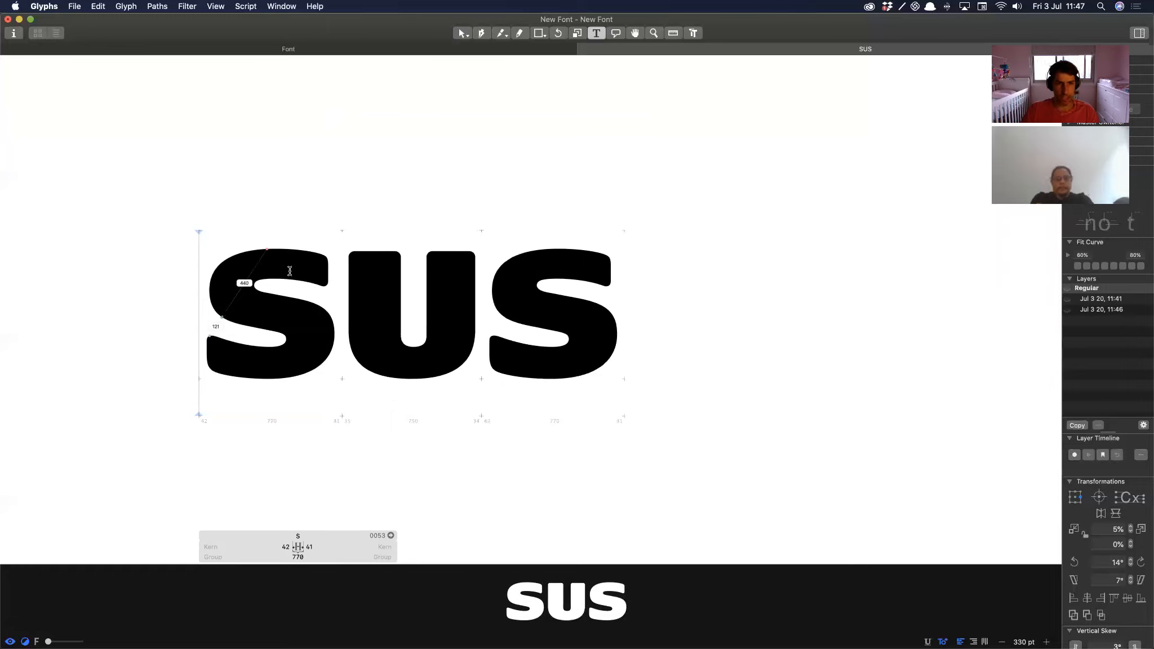
# Step: Update the U's metrics so its linked width follows the S's width of 770
pyautogui.click(378, 316)
pyautogui.press('ctrl+super+m')
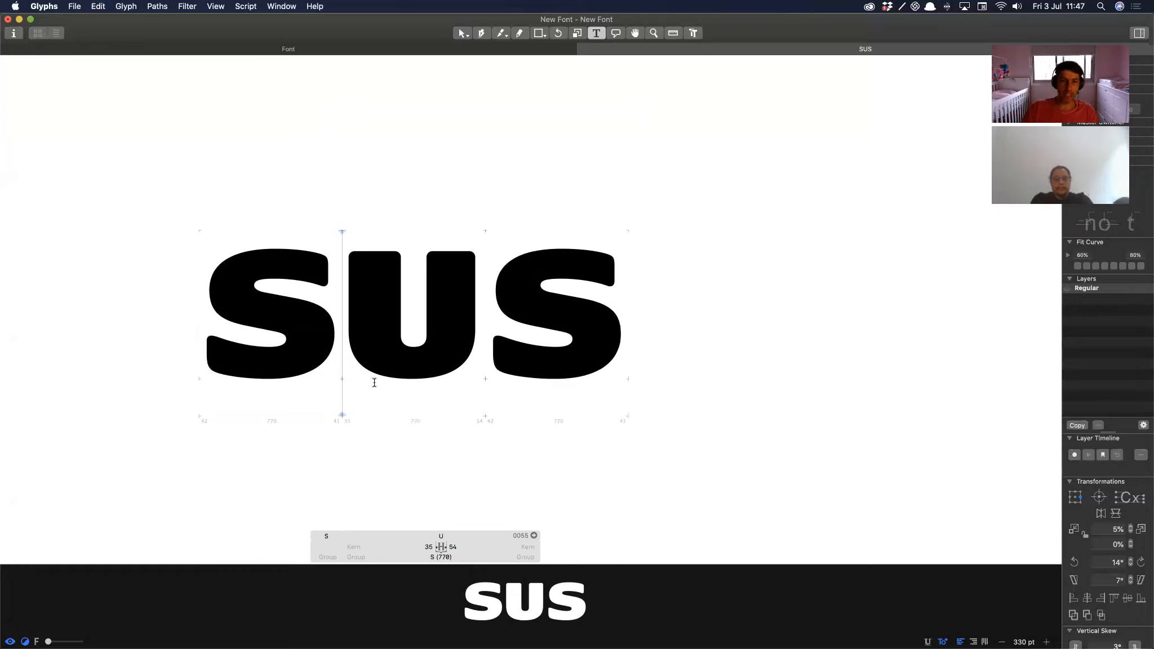
pyautogui.press('Escape')
pyautogui.press('super+minus')
pyautogui.press('super+minus')
pyautogui.press('super+minus')
pyautogui.press('super+space')
pyautogui.moveTo(297, 177); pyautogui.dragTo(642, 438)
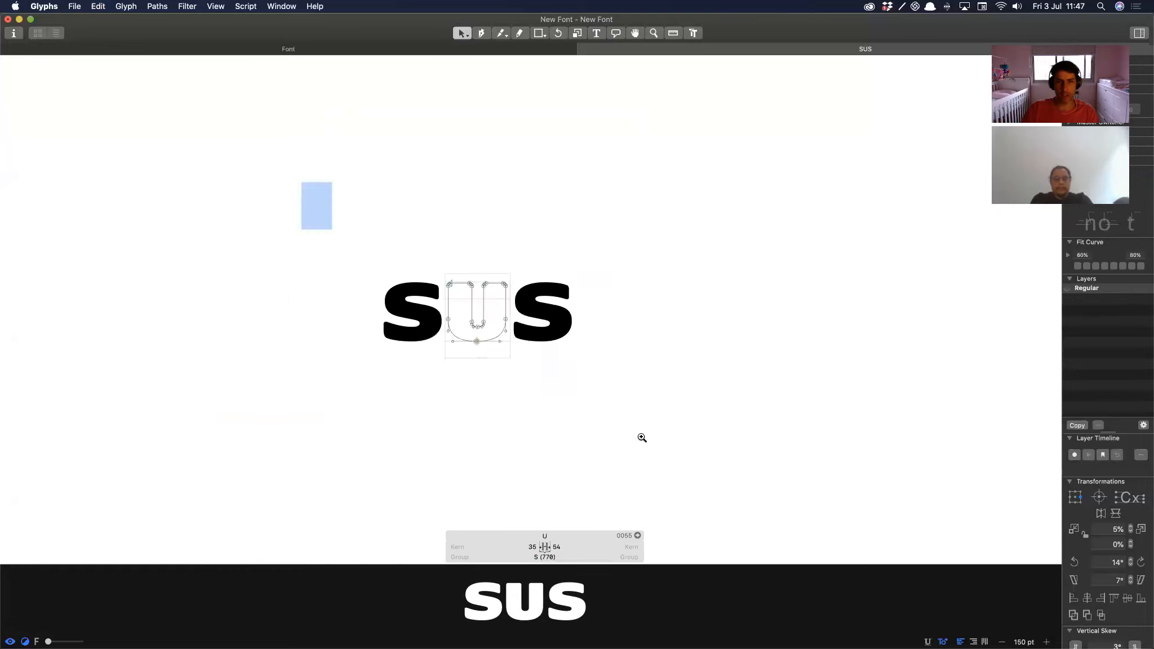
# Step: Centre the U's outline within its width, giving side bearings of 44 and 45, and check the whole SUS word at a small size
pyautogui.press('t')
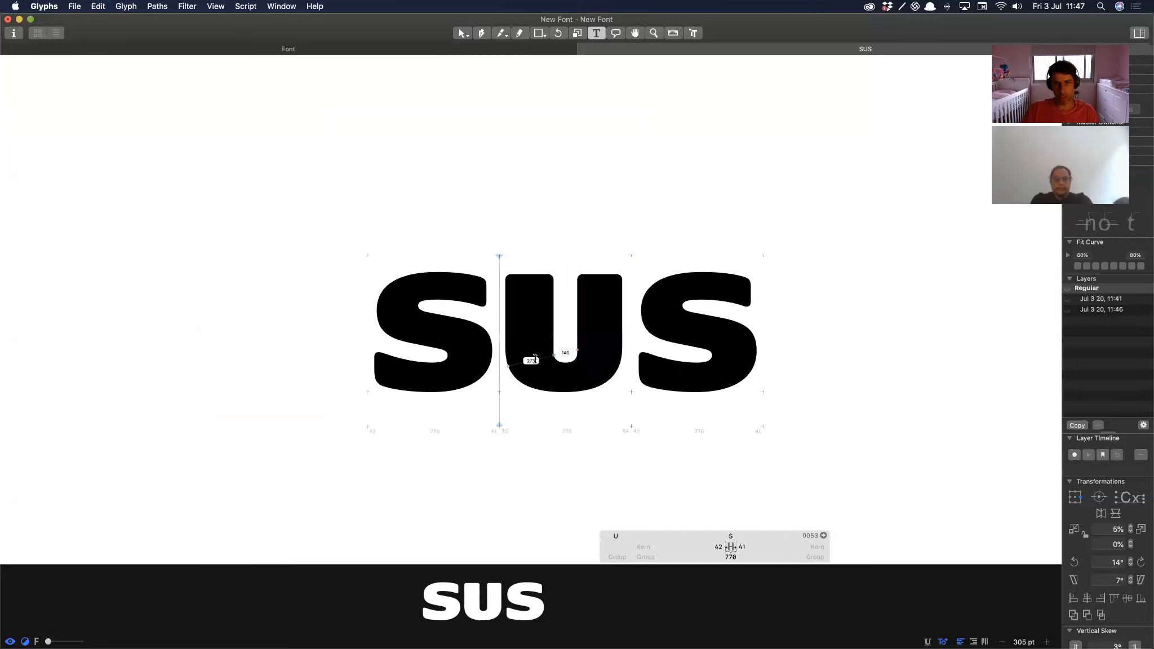
pyautogui.press('Escape')
pyautogui.press('super+a')
pyautogui.press('ctrl+alt+super+c')
pyautogui.press('t')
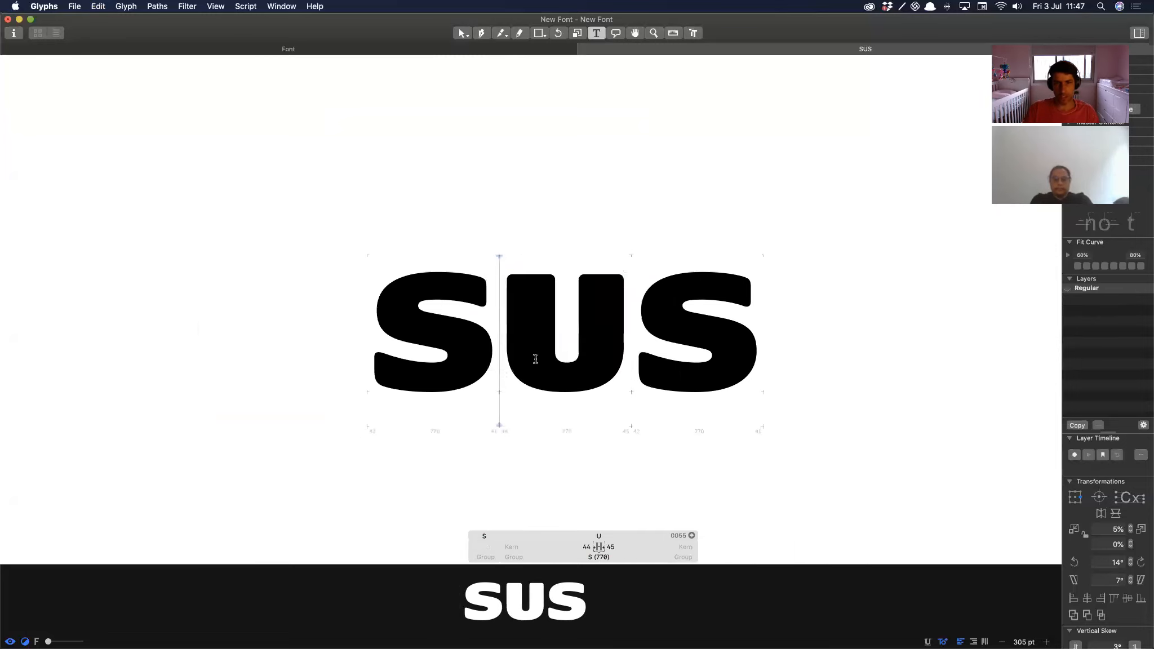
pyautogui.press('Escape')
pyautogui.click(502, 397)
pyautogui.press('space')
pyautogui.press('super+minus')
pyautogui.press('space')
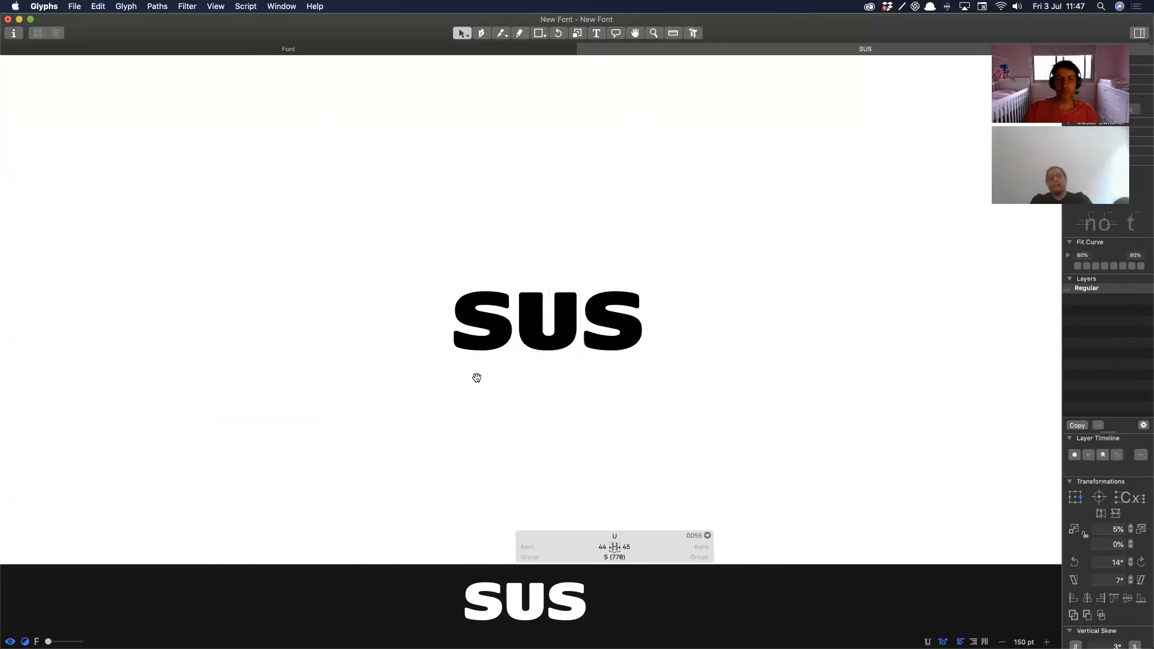
pyautogui.press('space')
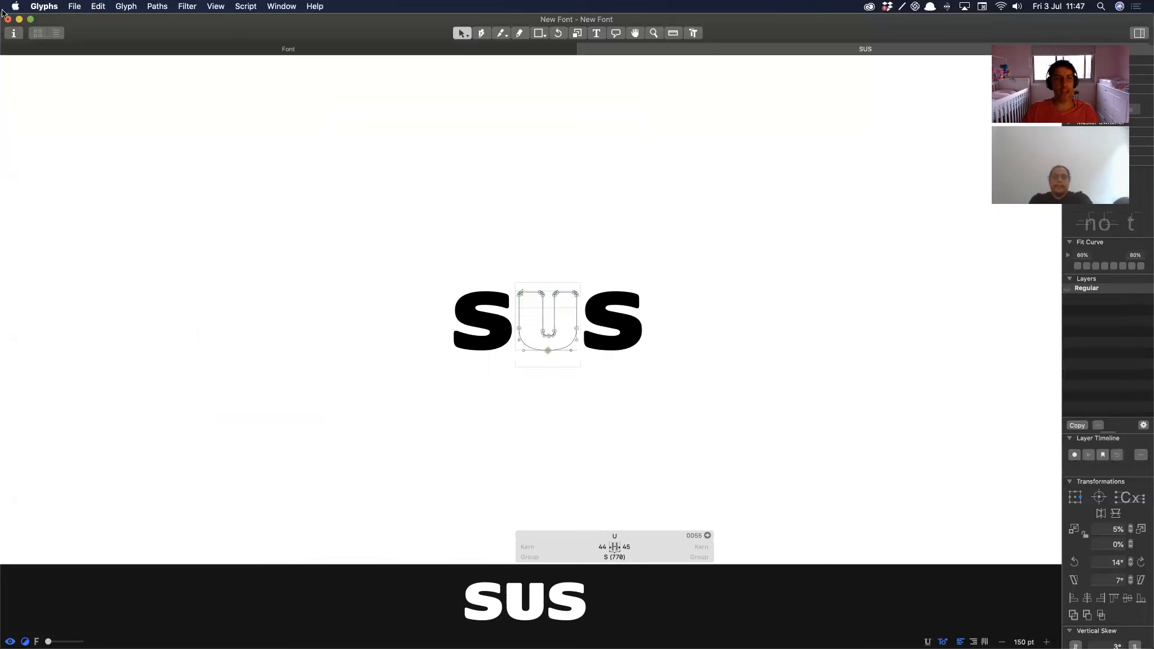
# Step: Save the SUS word as a PDF named New Font through the print settings, in the recently used folder that contains wetransfer-271920
pyautogui.click(75, 7)
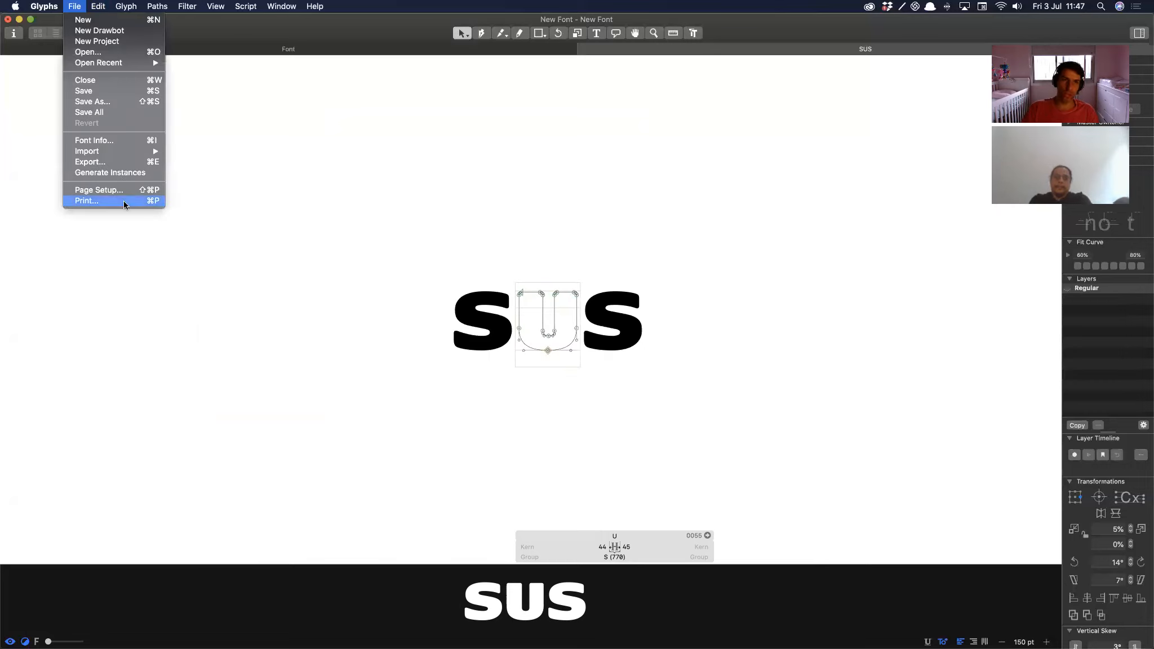
pyautogui.click(127, 200)
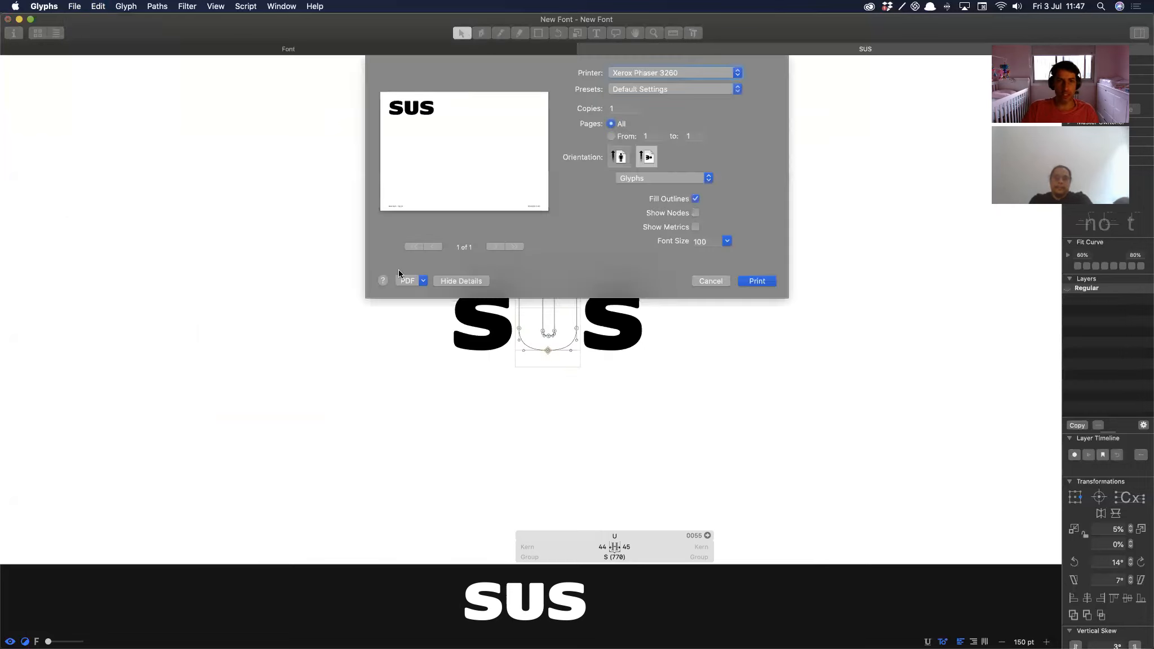
pyautogui.click(407, 281)
pyautogui.click(431, 303)
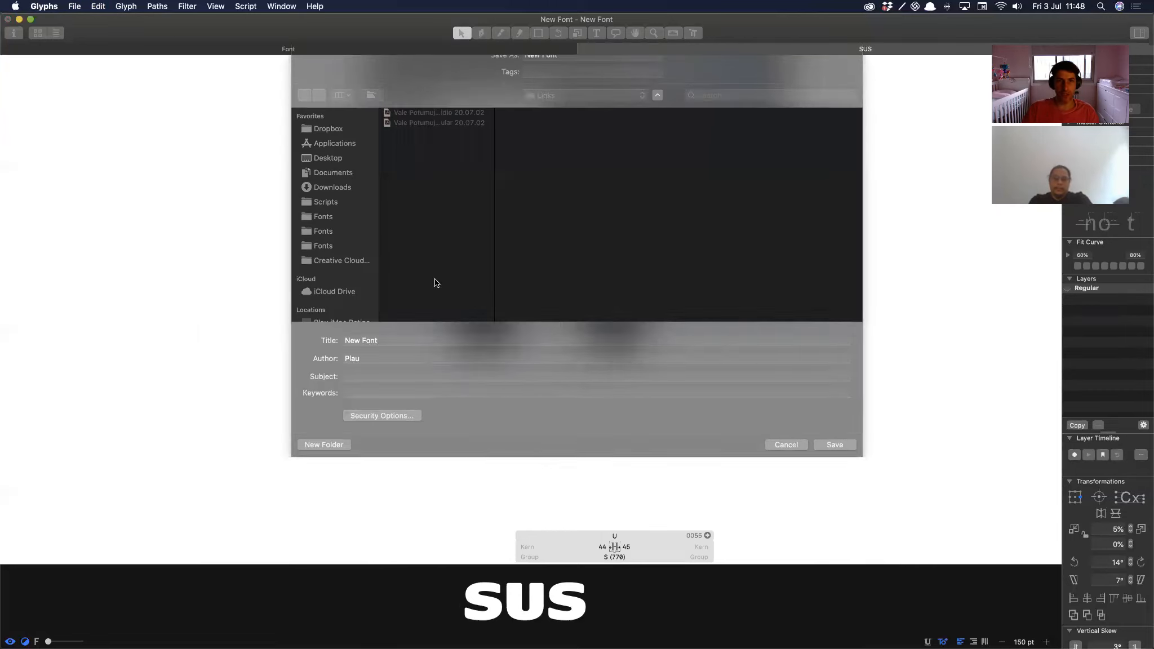
pyautogui.click(547, 115)
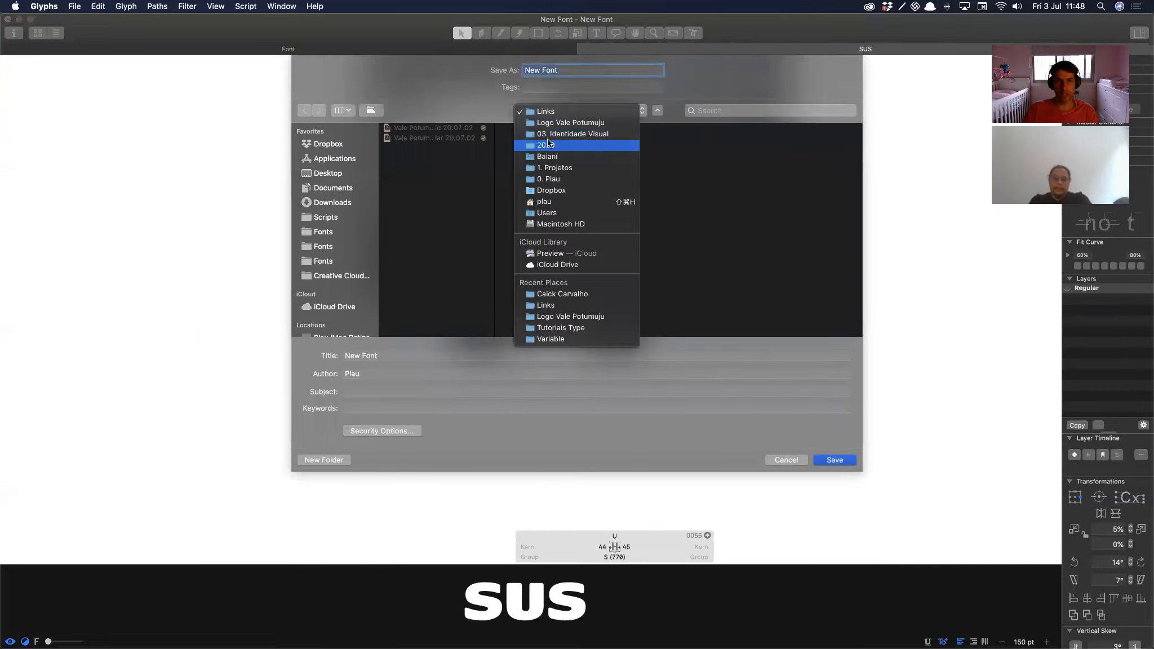
pyautogui.click(551, 292)
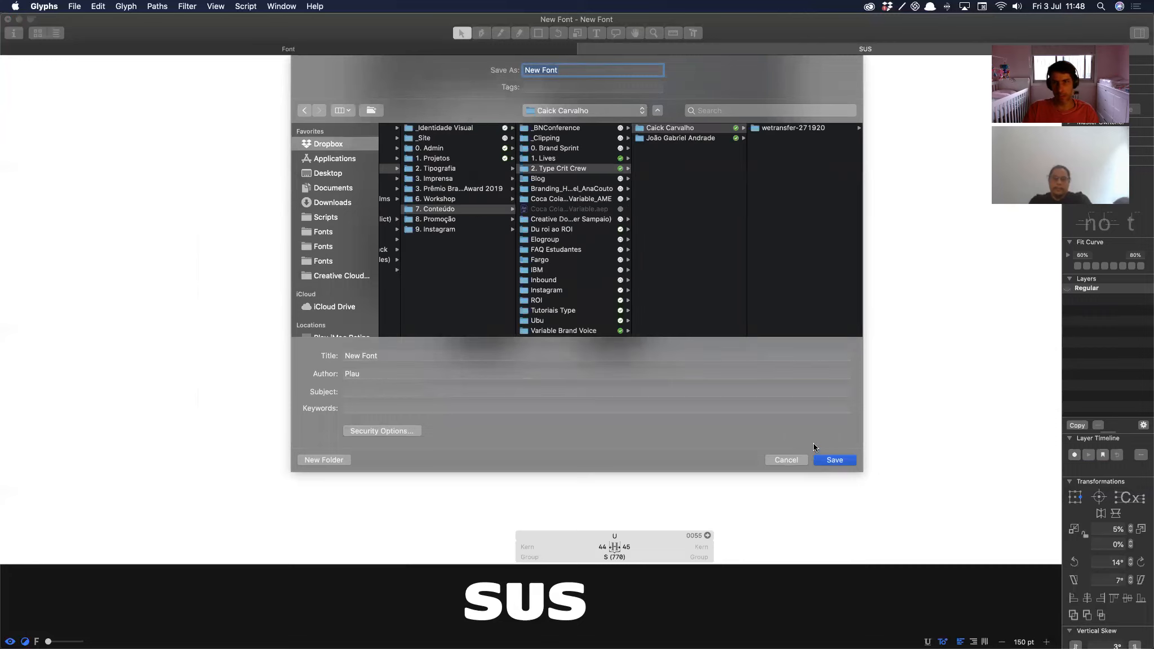
pyautogui.press('Return')
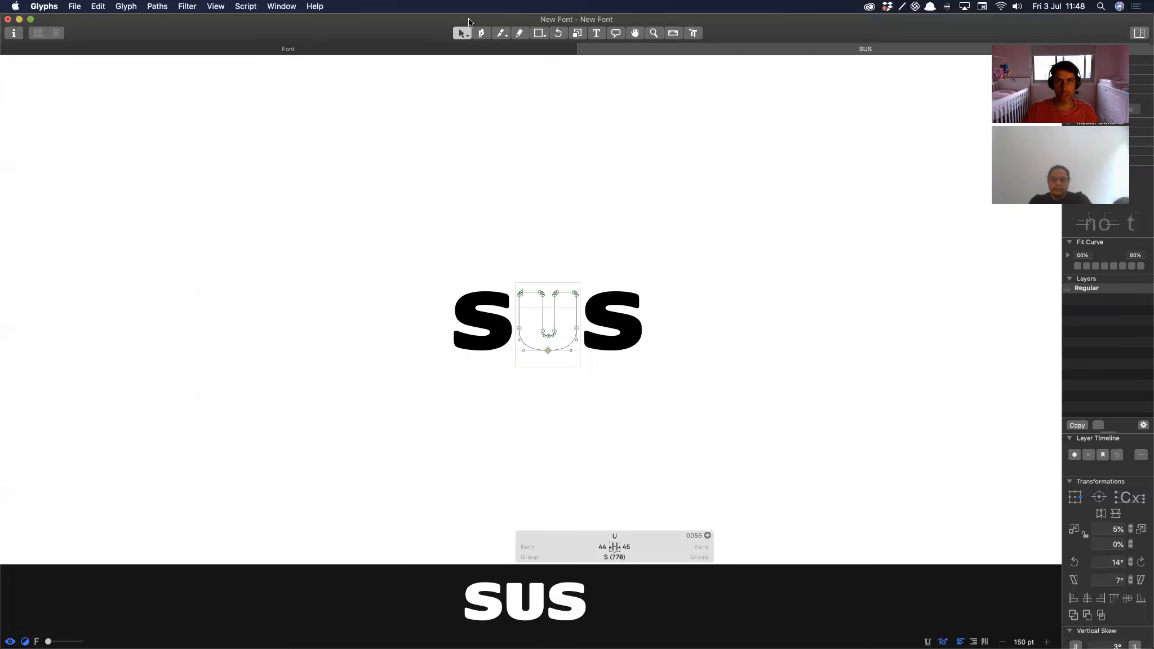
# Step: Switch to Illustrator and bring the SUS document out of full-screen view into a floating window
pyautogui.press('super+Tab')
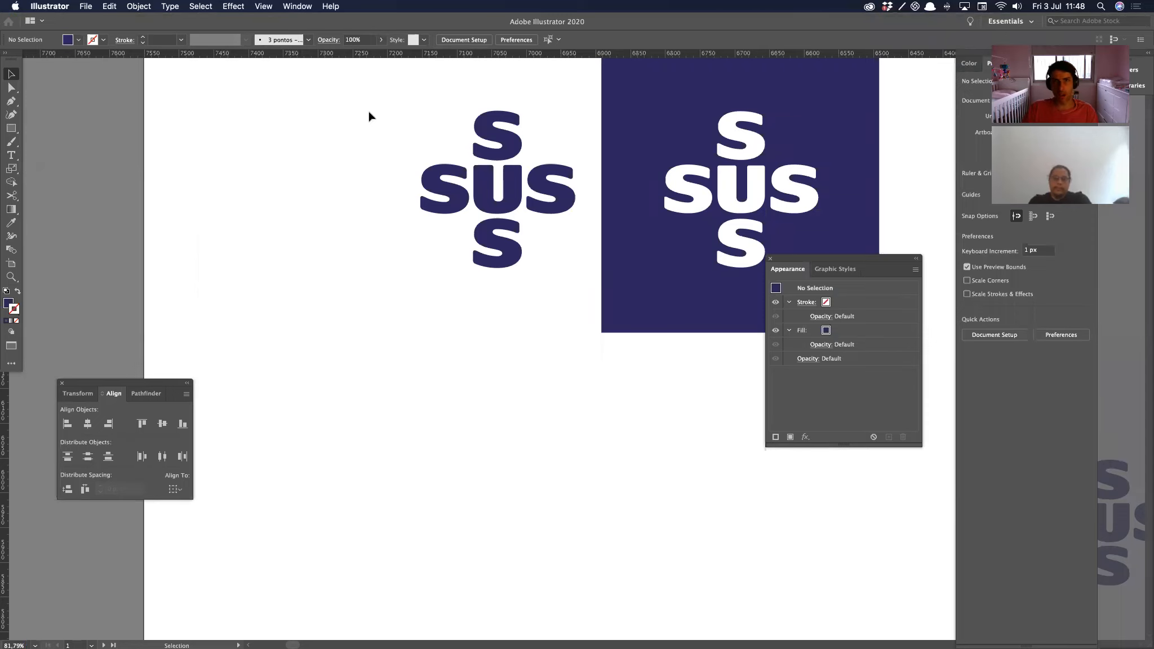
pyautogui.press('f')
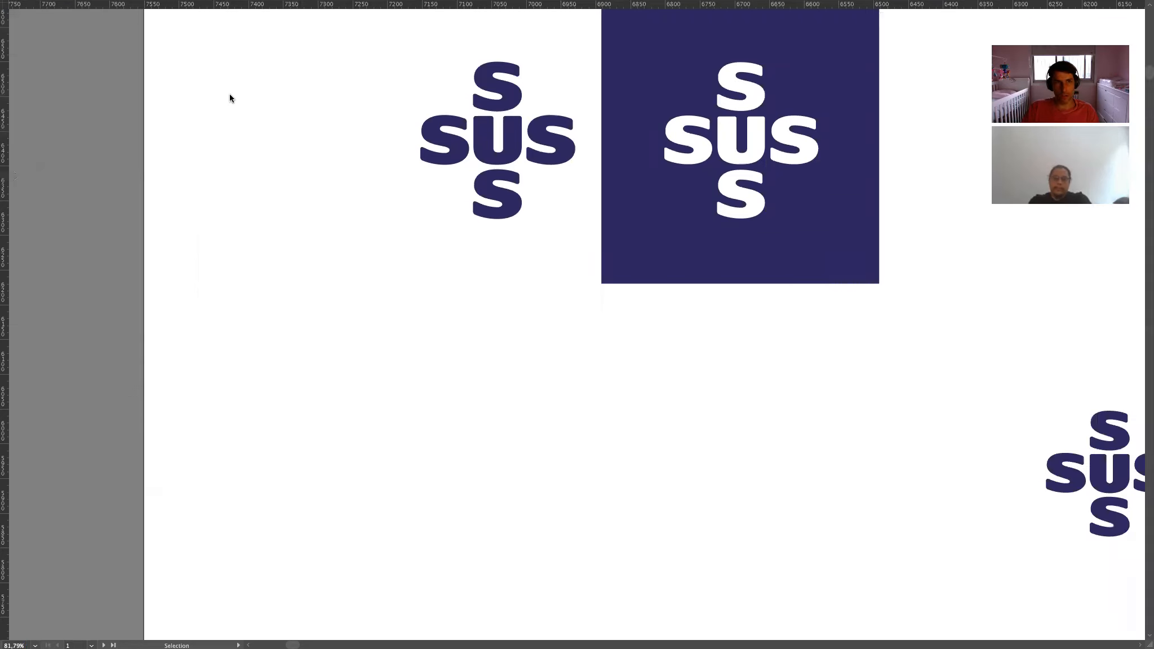
pyautogui.press('f')
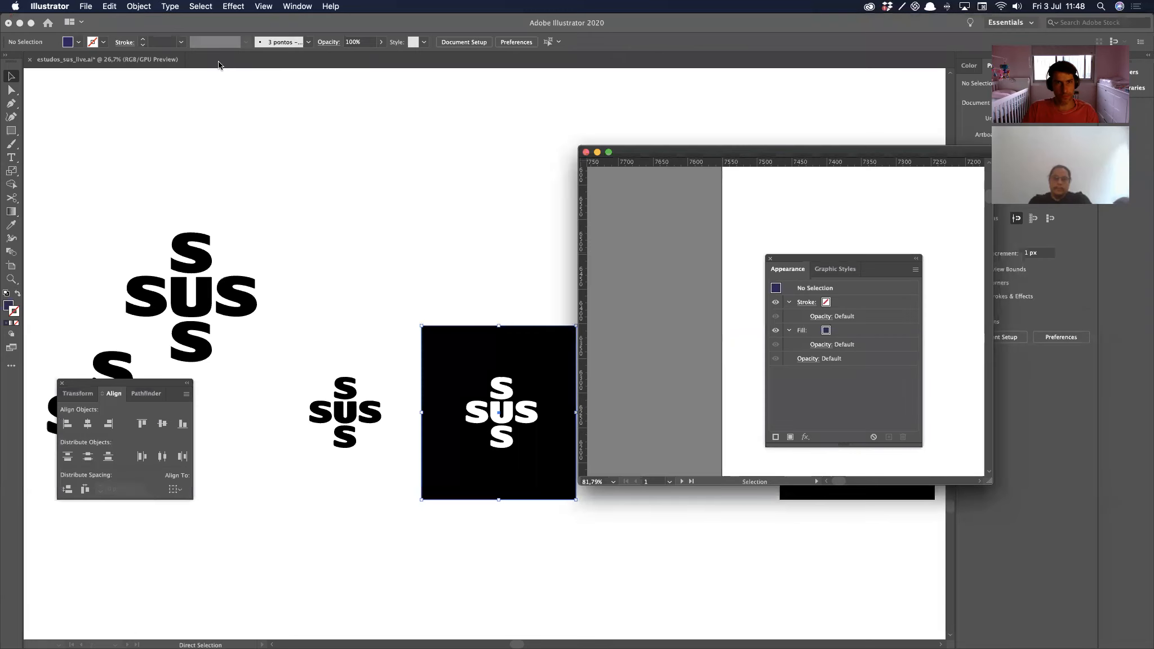
pyautogui.keyDown('super'); pyautogui.click(719, 147); pyautogui.keyUp('super')
# Step: Find the exported SUS PDF in the Finder and place it as a linked file in Illustrator's estudos_sus_live.ai document
pyautogui.click(676, 195)
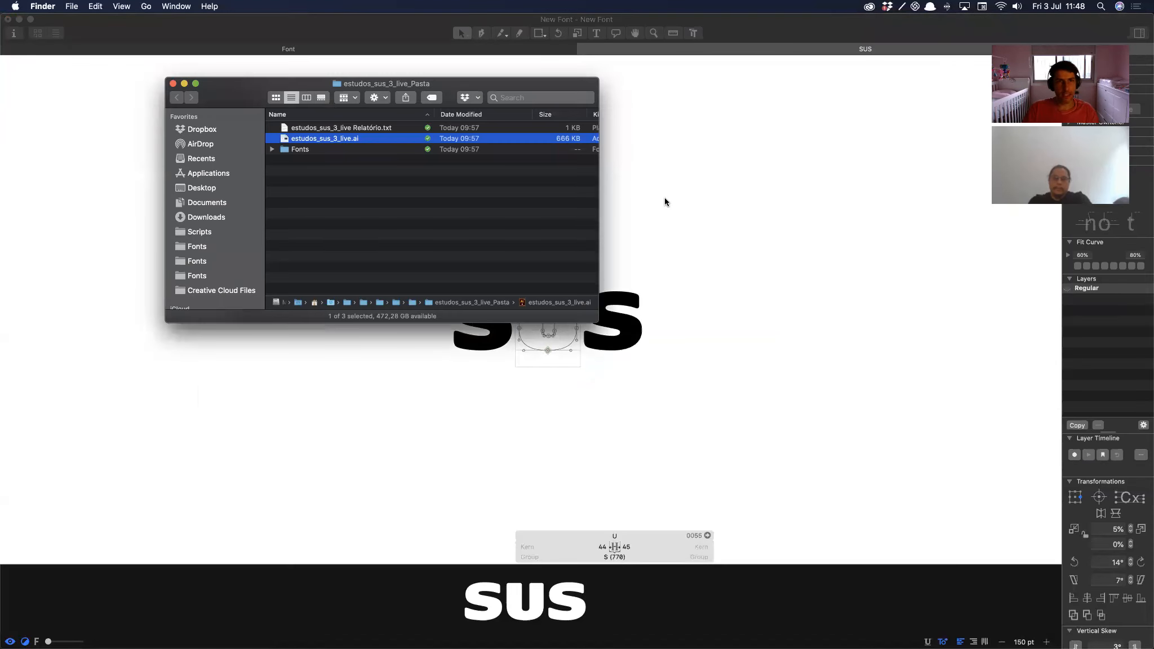
pyautogui.press('super+Up')
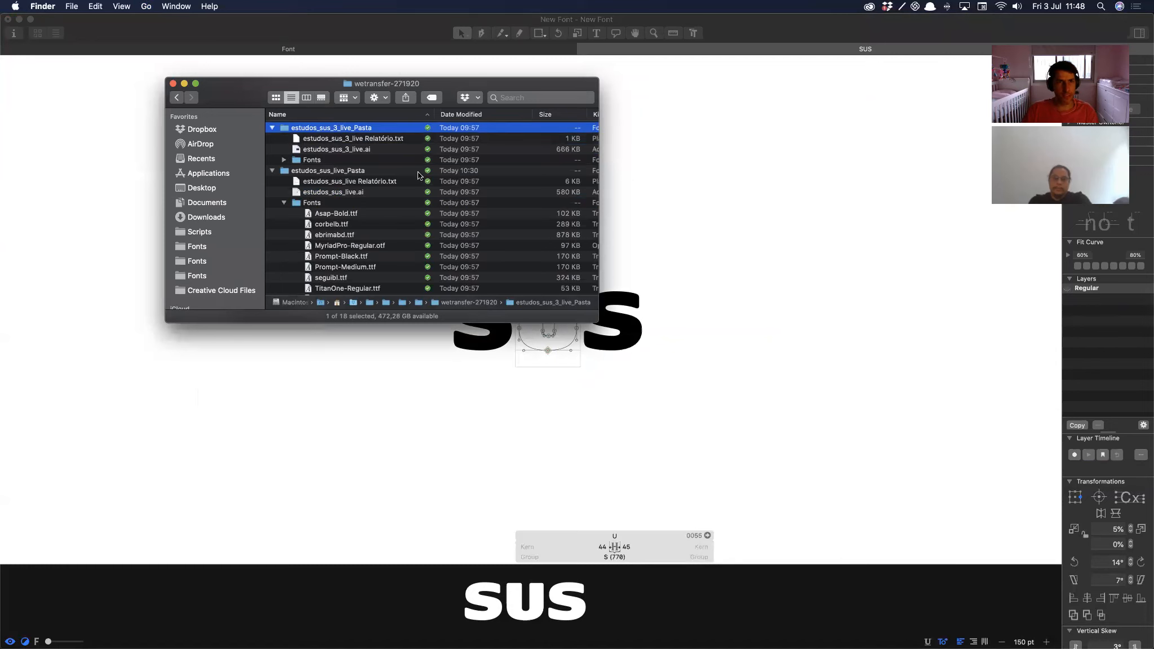
pyautogui.click(273, 129)
pyautogui.click(272, 139)
pyautogui.click(282, 160)
pyautogui.press('super+Up')
pyautogui.click(300, 128)
pyautogui.moveTo(315, 145); pyautogui.dragTo(303, 256)
pyautogui.press('super+Tab')
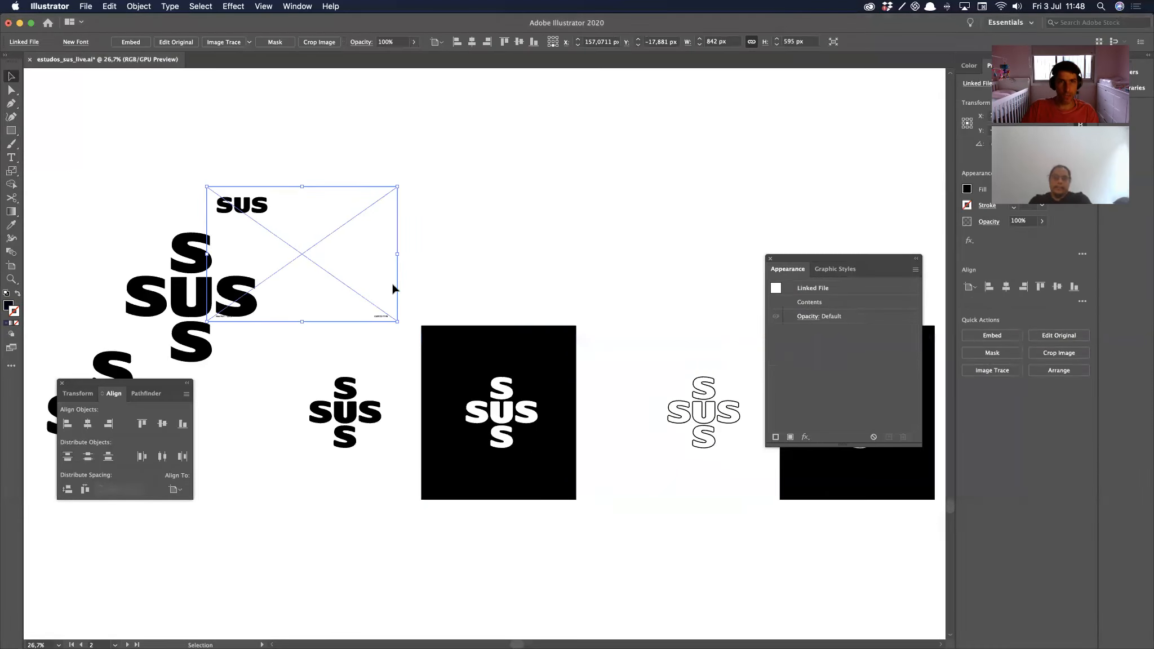
# Step: Transfer the placed PDF from estudos_sus_live.ai to estudos_sus_3_live.ai, with its SUS word beside the Redesenhado logo
pyautogui.press('super+z')
pyautogui.press('super+grave')
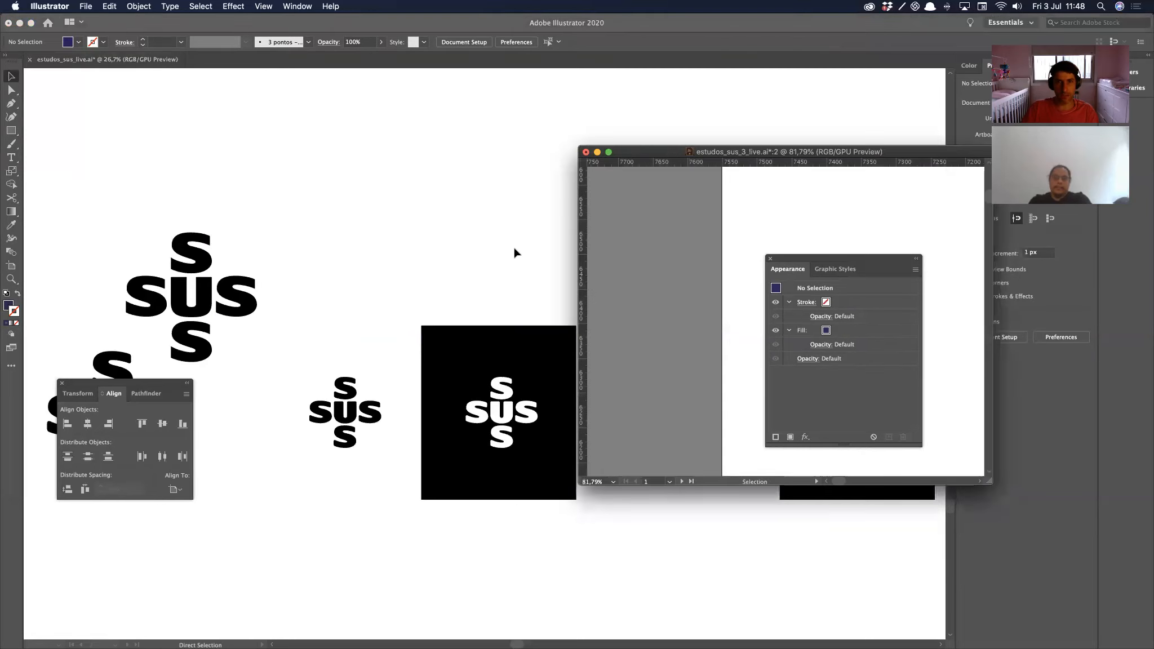
pyautogui.press('super+grave')
pyautogui.keyDown('alt'); pyautogui.keyDown('super'); pyautogui.click(327, 251); pyautogui.keyUp('super'); pyautogui.keyUp('alt')
pyautogui.keyDown('alt'); pyautogui.keyDown('super'); pyautogui.click(327, 251); pyautogui.keyUp('super'); pyautogui.keyUp('alt')
pyautogui.keyDown('alt'); pyautogui.keyDown('super'); pyautogui.click(326, 251); pyautogui.keyUp('super'); pyautogui.keyUp('alt')
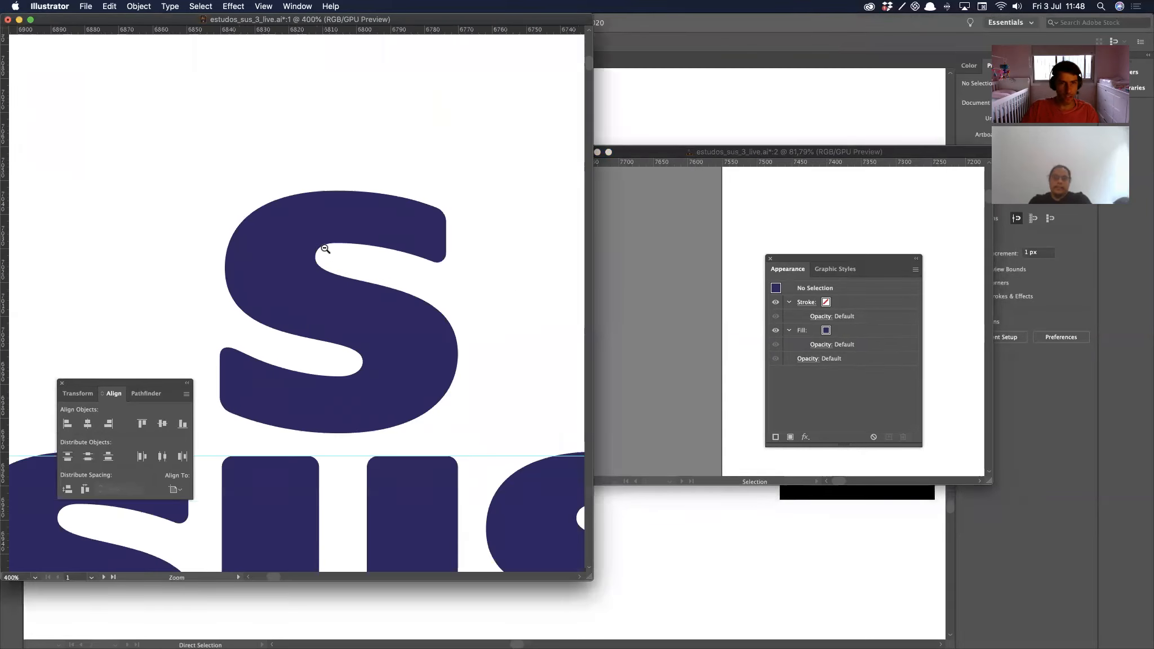
pyautogui.keyDown('alt'); pyautogui.keyDown('super'); pyautogui.click(327, 251); pyautogui.keyUp('super'); pyautogui.keyUp('alt')
pyautogui.keyDown('alt'); pyautogui.keyDown('super'); pyautogui.click(326, 252); pyautogui.keyUp('super'); pyautogui.keyUp('alt')
pyautogui.keyDown('alt'); pyautogui.keyDown('super'); pyautogui.click(327, 251); pyautogui.keyUp('super'); pyautogui.keyUp('alt')
pyautogui.keyDown('alt'); pyautogui.keyDown('super'); pyautogui.click(191, 296); pyautogui.keyUp('super'); pyautogui.keyUp('alt')
pyautogui.keyDown('alt'); pyautogui.keyDown('super'); pyautogui.click(191, 295); pyautogui.keyUp('super'); pyautogui.keyUp('alt')
pyautogui.moveTo(203, 281); pyautogui.dragTo(413, 100)
pyautogui.press('super+shift+z')
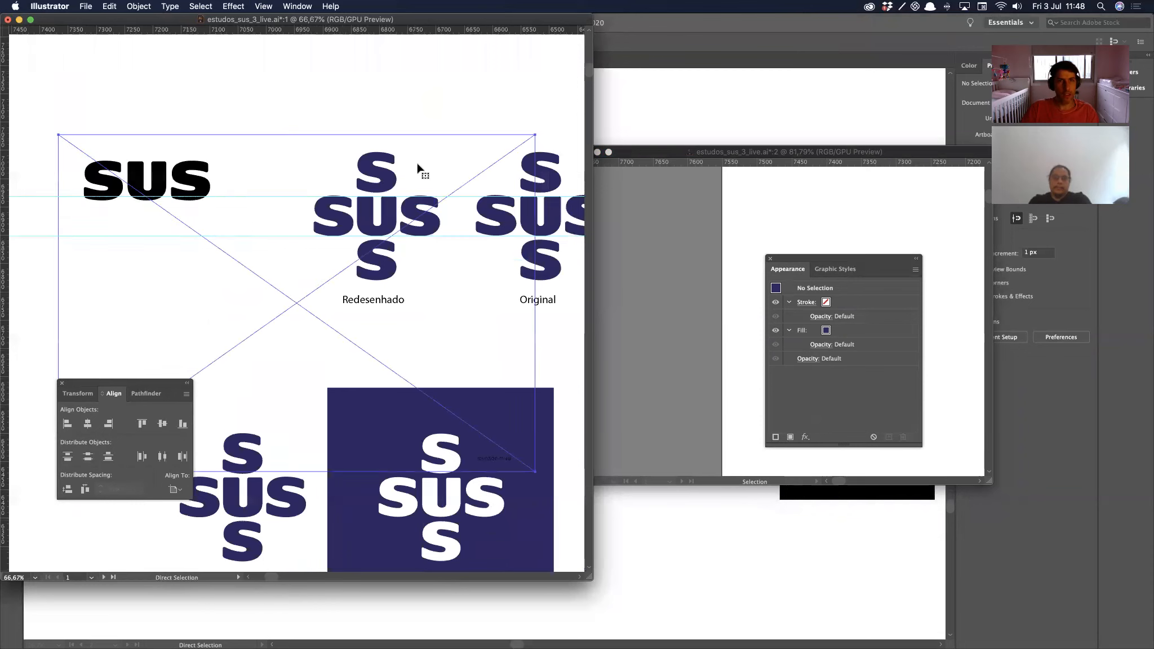
pyautogui.rightClick(222, 174)
pyautogui.click(166, 93)
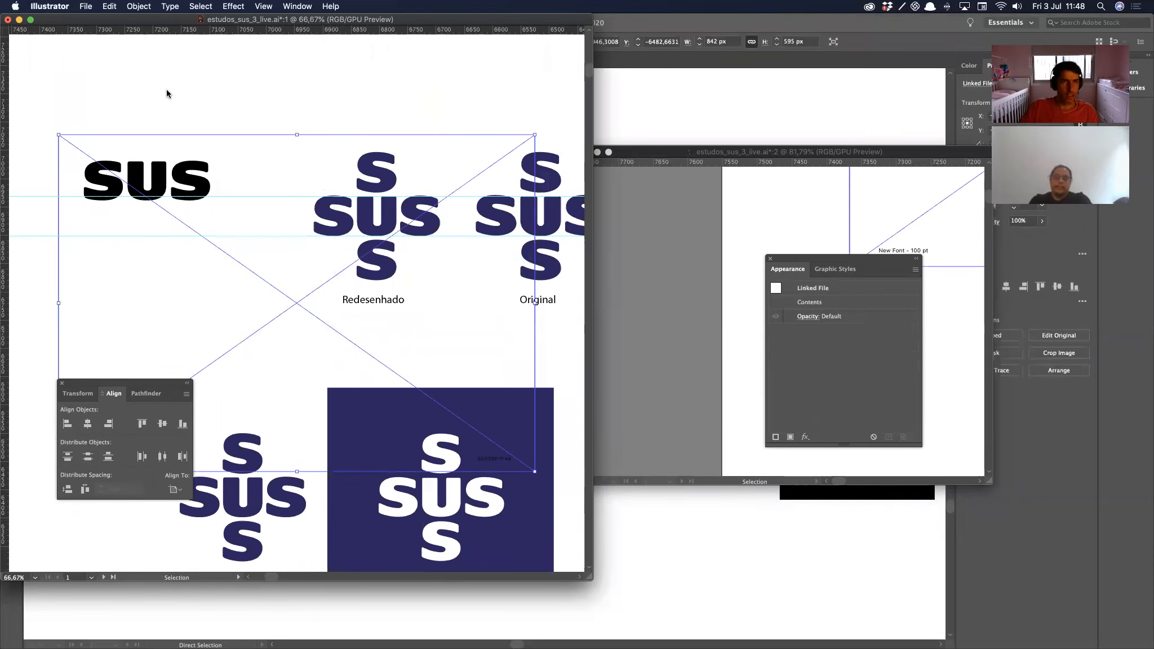
# Step: Dock the estudos_sus_3_live.ai window as a document tab and embed the placed PDF, accepting the font substitution
pyautogui.press('Tab')
pyautogui.moveTo(53, 19); pyautogui.dragTo(117, 62)
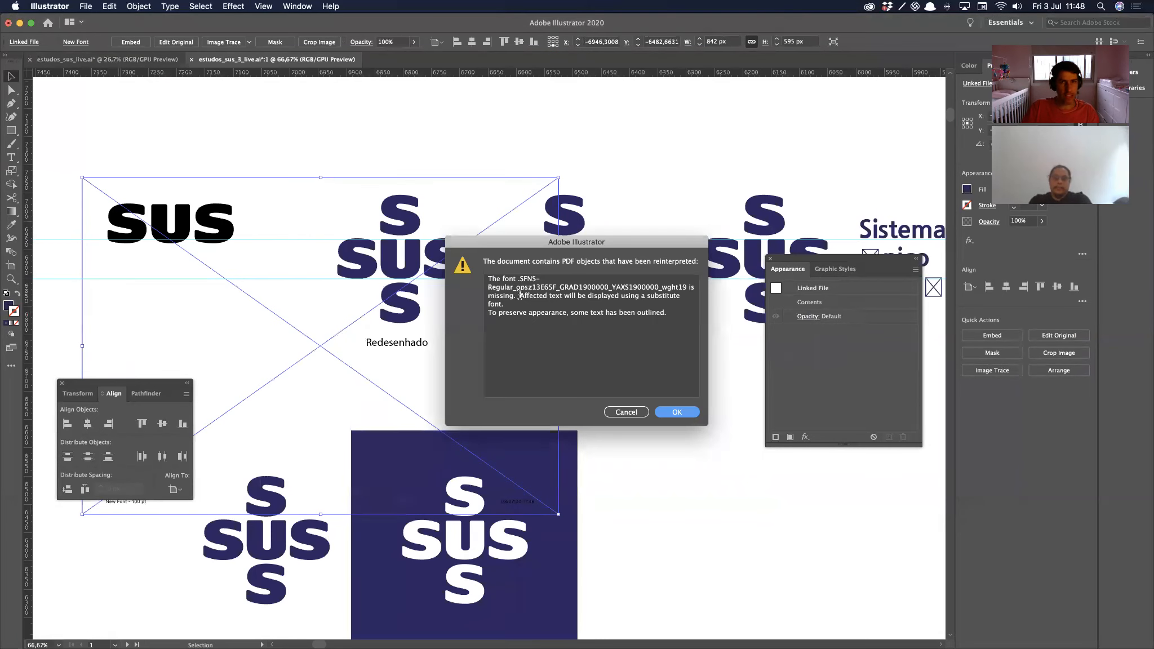
pyautogui.click(677, 412)
# Step: Release the outer clipping mask of the embedded PDF artwork
pyautogui.moveTo(175, 236); pyautogui.dragTo(270, 204)
pyautogui.press('super+shift+g')
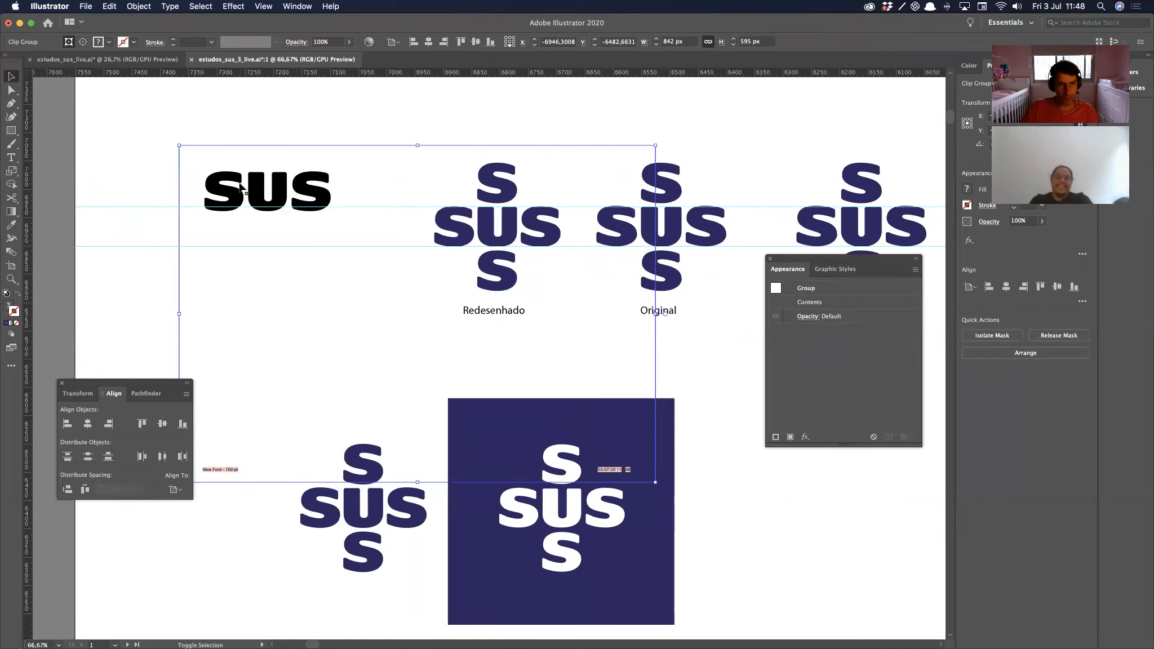
pyautogui.rightClick(241, 187)
pyautogui.click(290, 279)
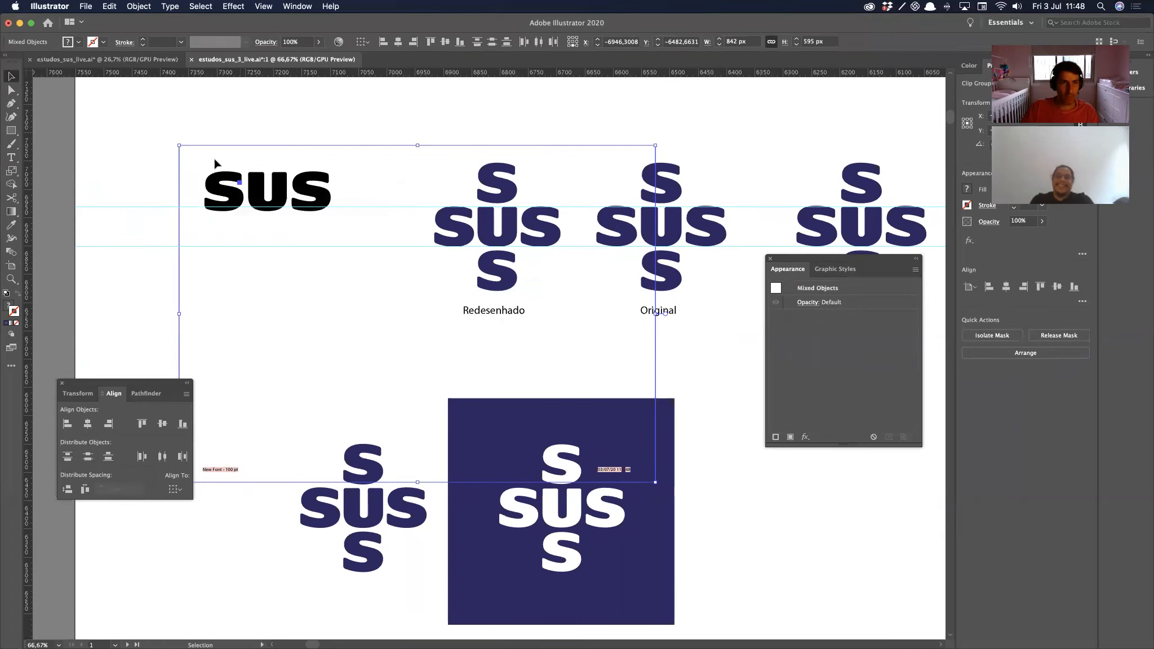
pyautogui.press('Delete')
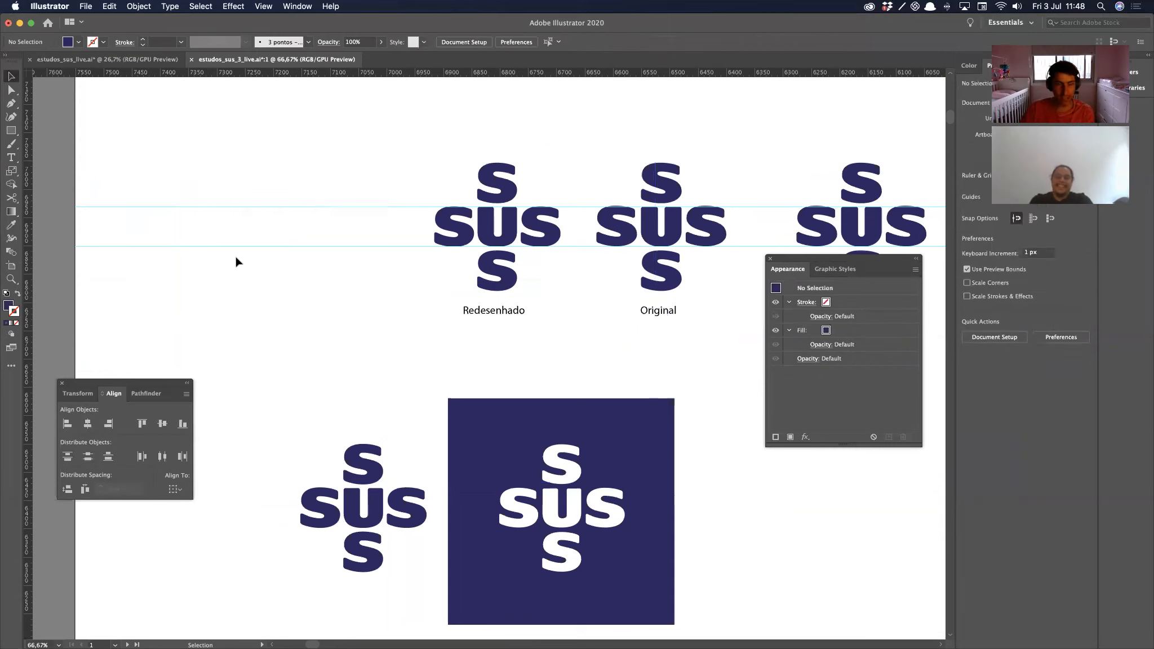
pyautogui.press('super+z')
pyautogui.rightClick(239, 201)
pyautogui.click(173, 200)
# Step: Delete the empty page frame around the imported artwork and the "New Font - 100 pt" footer text
pyautogui.press('a')
pyautogui.keyDown('alt'); pyautogui.moveTo(162, 128); pyautogui.dragTo(201, 507); pyautogui.keyUp('alt')
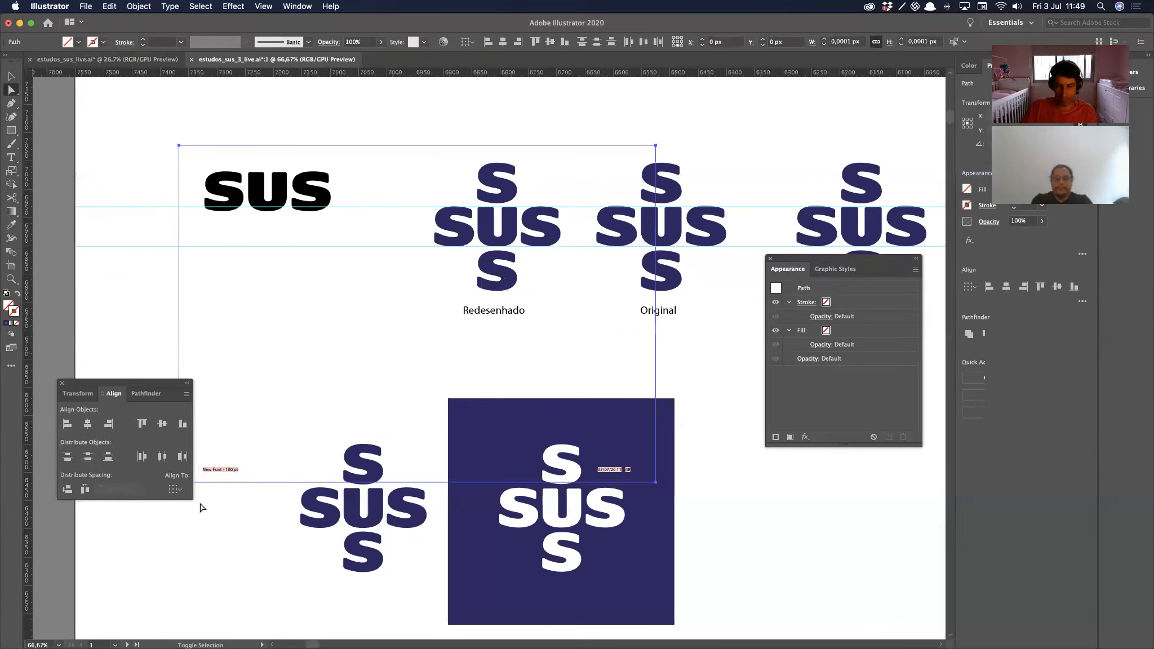
pyautogui.click(214, 482)
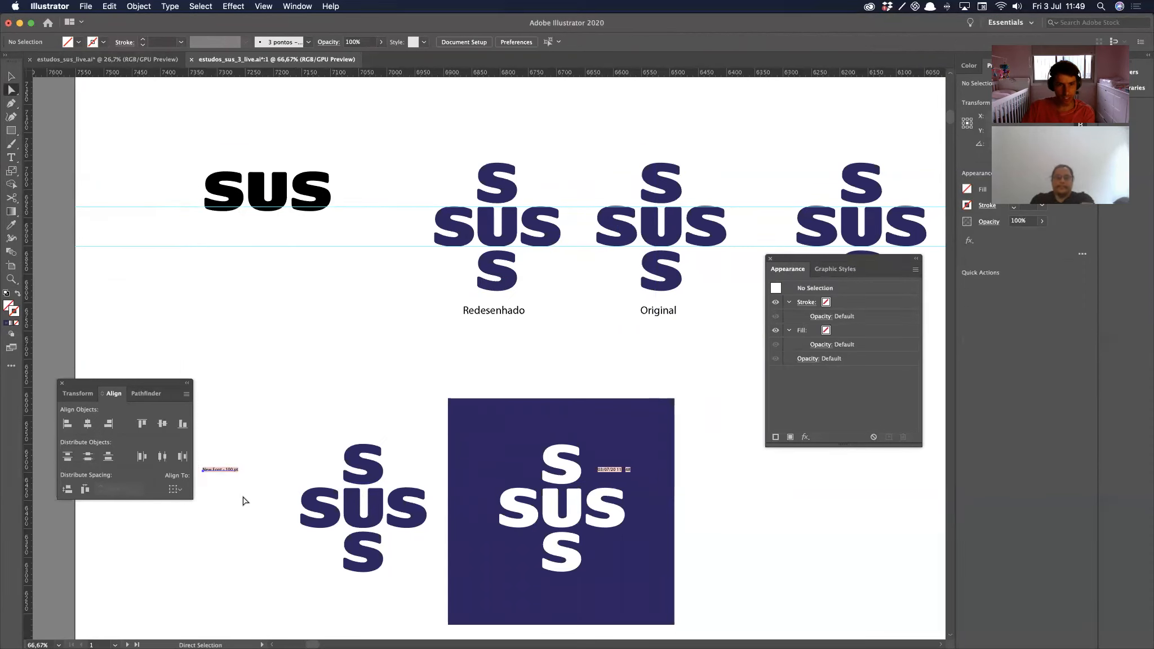
# Step: Release the remaining clipping mask on the black SUS artwork and clear the leftover date footer
pyautogui.press('v')
pyautogui.click(253, 194)
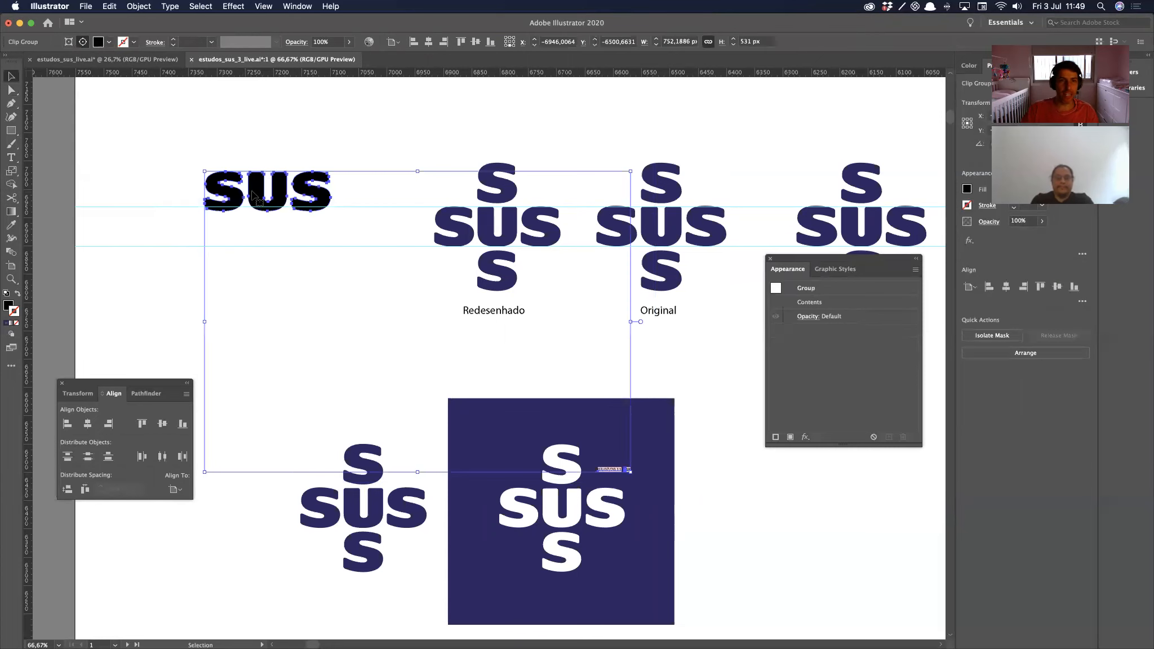
pyautogui.rightClick(269, 189)
pyautogui.click(308, 283)
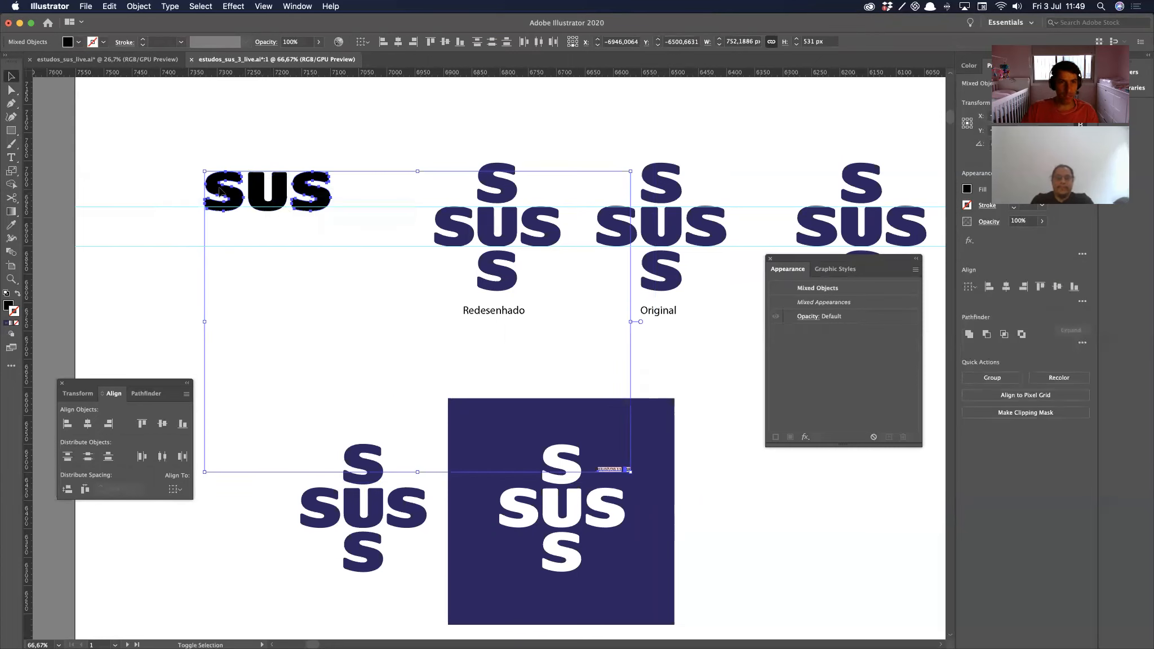
pyautogui.click(213, 165)
# Step: Try to copy the Redesenhado logo's dark blue fill onto the imported SUS letters with the Eyedropper
pyautogui.moveTo(178, 148); pyautogui.dragTo(330, 196)
pyautogui.press('i')
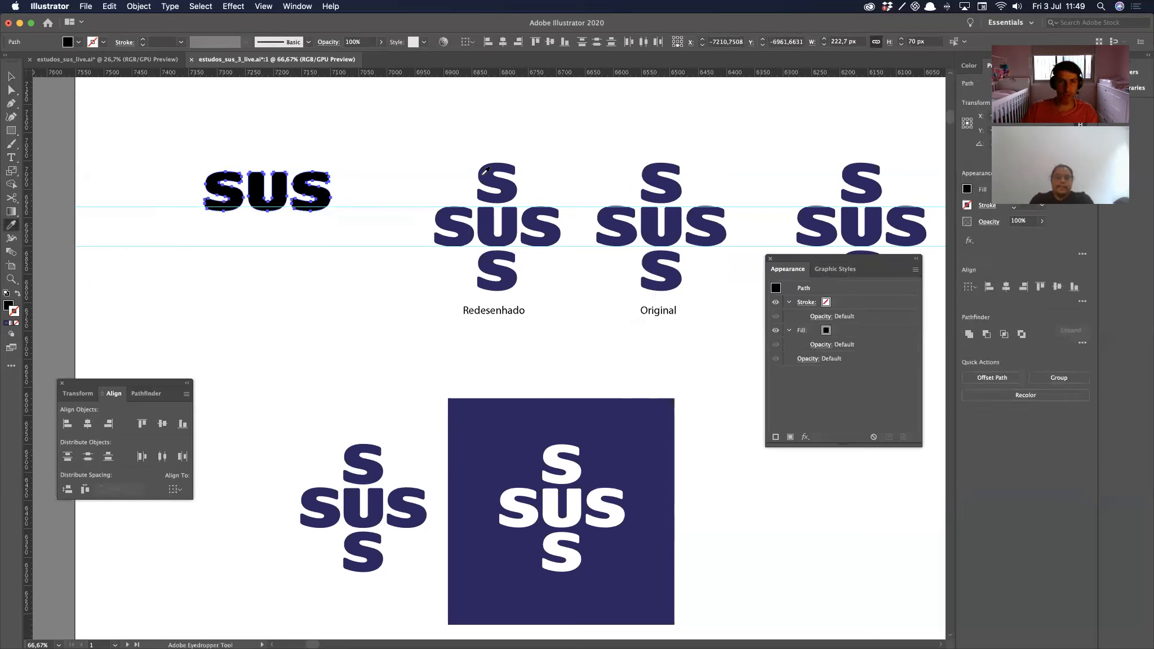
pyautogui.click(483, 174)
pyautogui.press('v')
pyautogui.press('super+z')
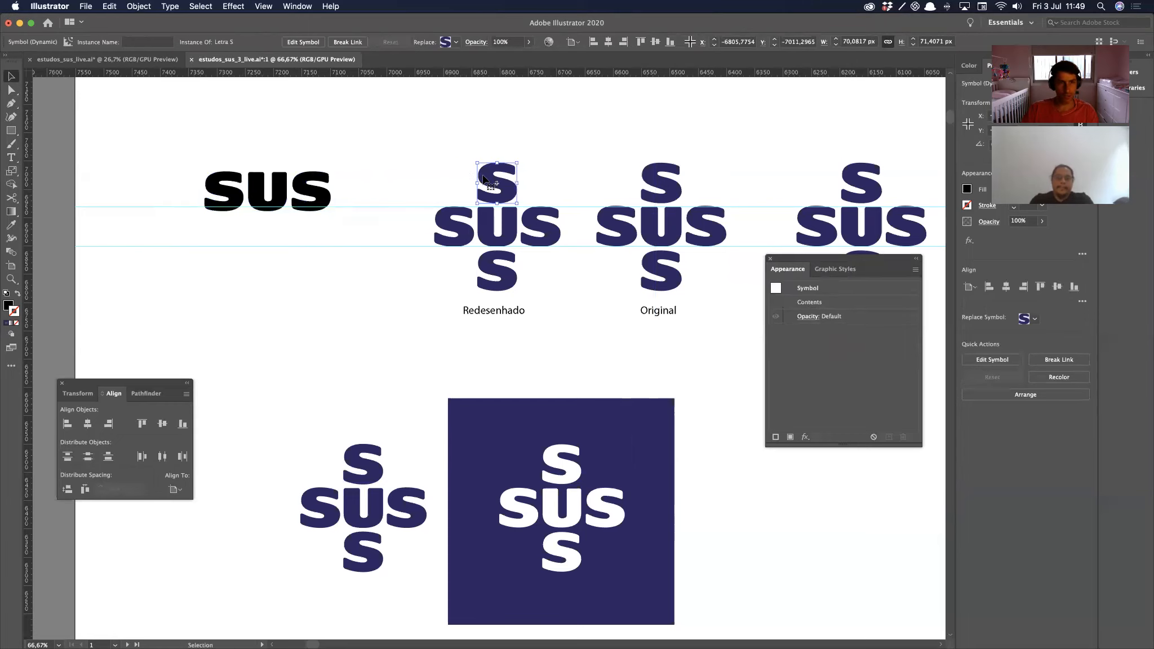
pyautogui.moveTo(234, 140); pyautogui.dragTo(358, 235)
pyautogui.press('i')
pyautogui.click(485, 172)
pyautogui.press('super+z')
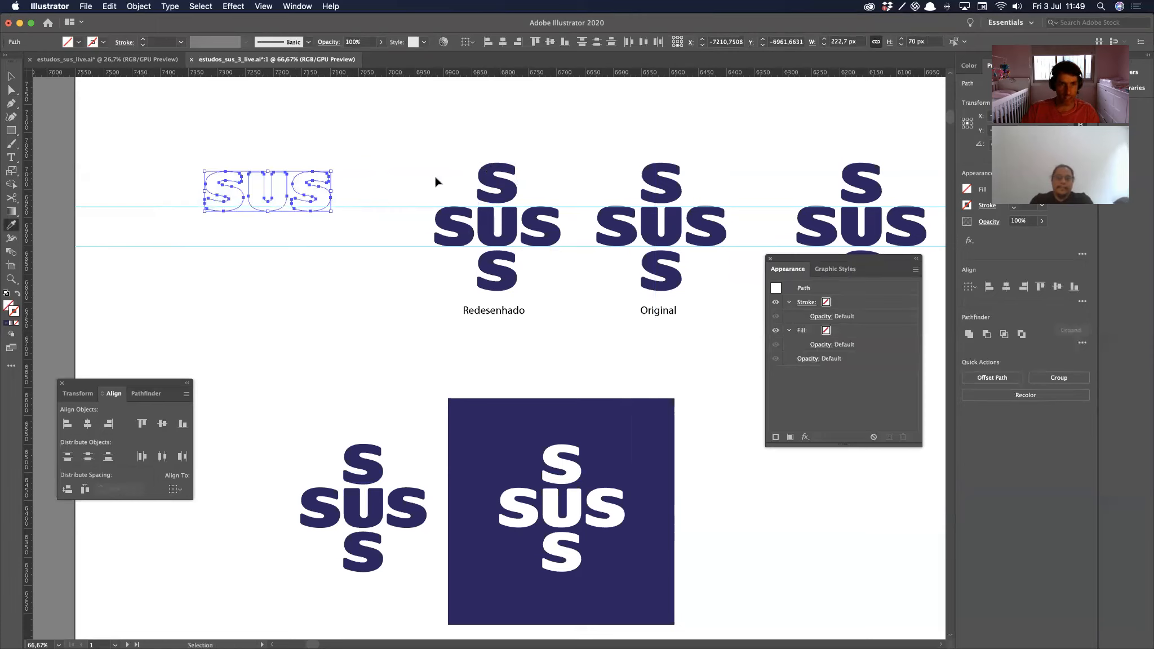
pyautogui.press('super+shift+a')
# Step: Select the imported S, U and S letter paths and combine them into a compound path
pyautogui.press('a')
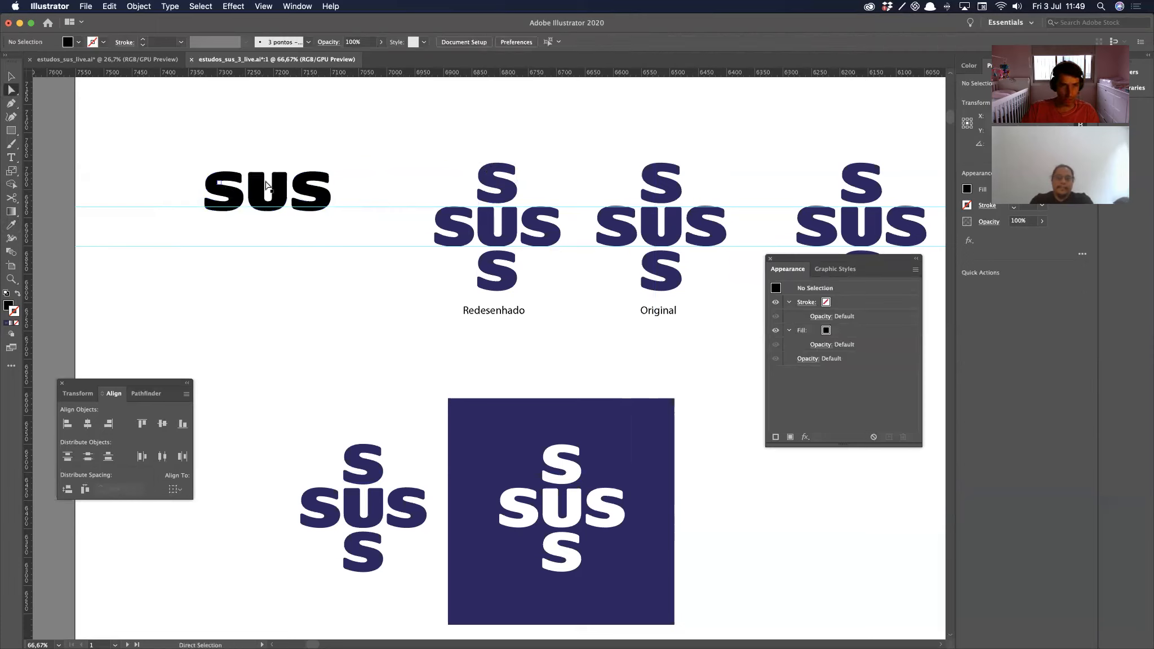
pyautogui.click(221, 186)
pyautogui.keyDown('shift'); pyautogui.click(253, 189); pyautogui.keyUp('shift')
pyautogui.keyDown('shift'); pyautogui.click(297, 187); pyautogui.keyUp('shift')
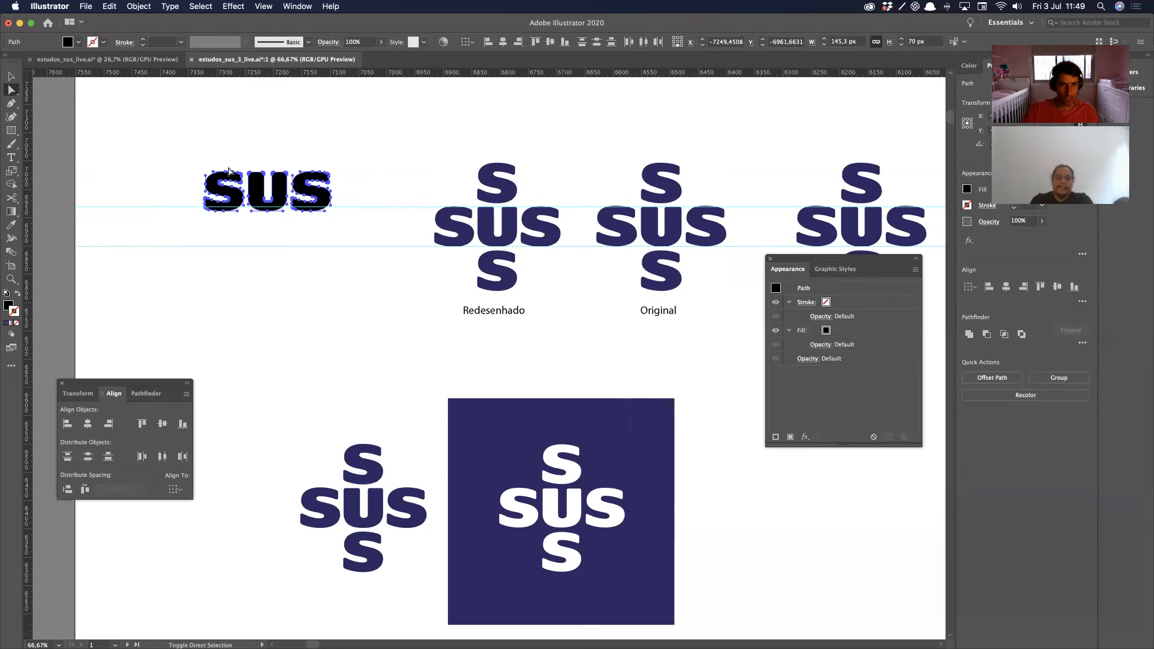
pyautogui.press('Delete')
pyautogui.press('v')
pyautogui.press('super+z')
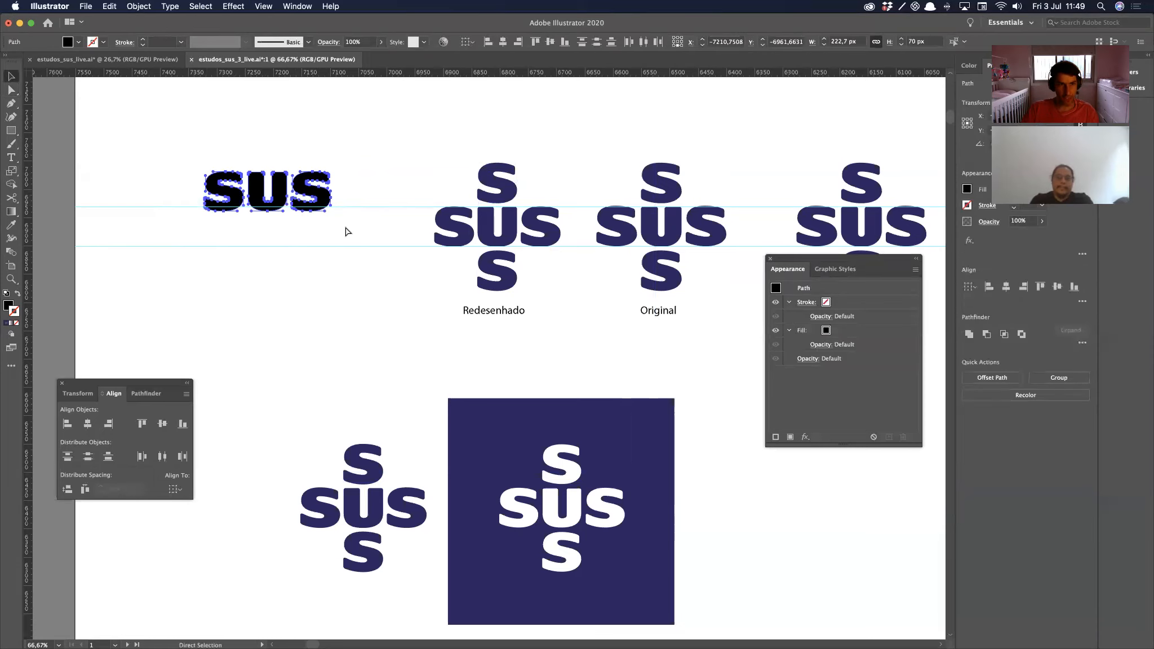
pyautogui.press('super+8')
# Step: Apply the existing logo's dark blue fill to the imported SUS compound path with the Eyedropper
pyautogui.press('i')
pyautogui.click(447, 213)
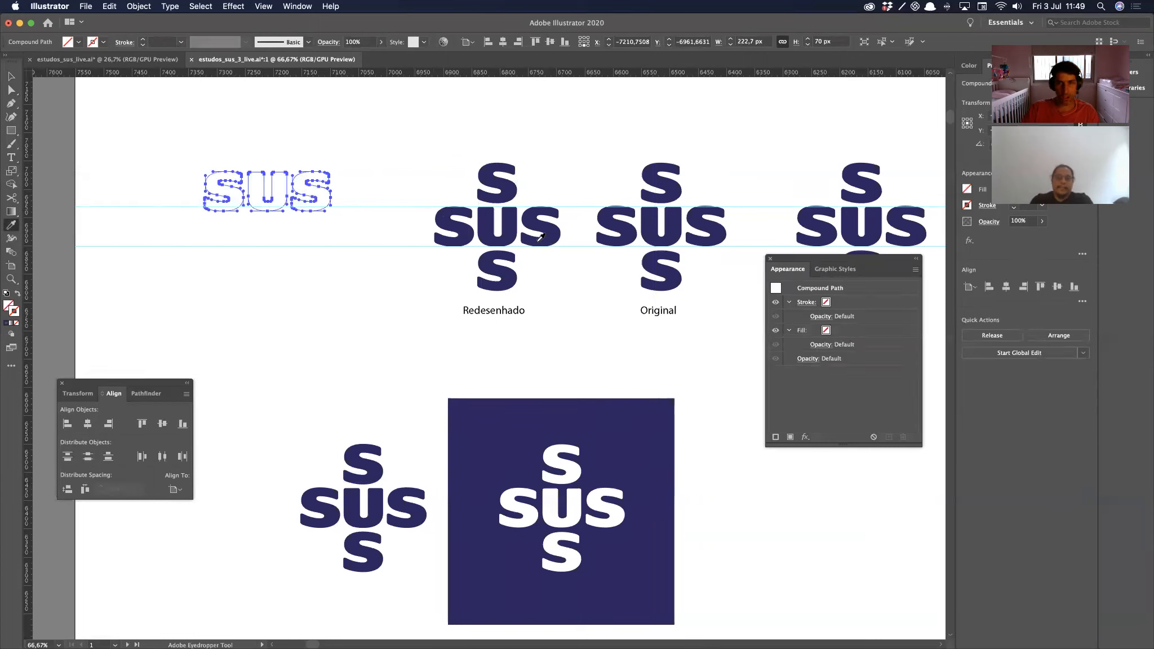
pyautogui.click(511, 218)
pyautogui.press('v')
pyautogui.click(177, 166)
# Step: Move the blue SUS word closer to the Redesenhado logo and above the upper horizontal guide
pyautogui.moveTo(265, 190); pyautogui.dragTo(486, 193)
pyautogui.press('super+shift+a')
pyautogui.moveTo(456, 249); pyautogui.dragTo(435, 291)
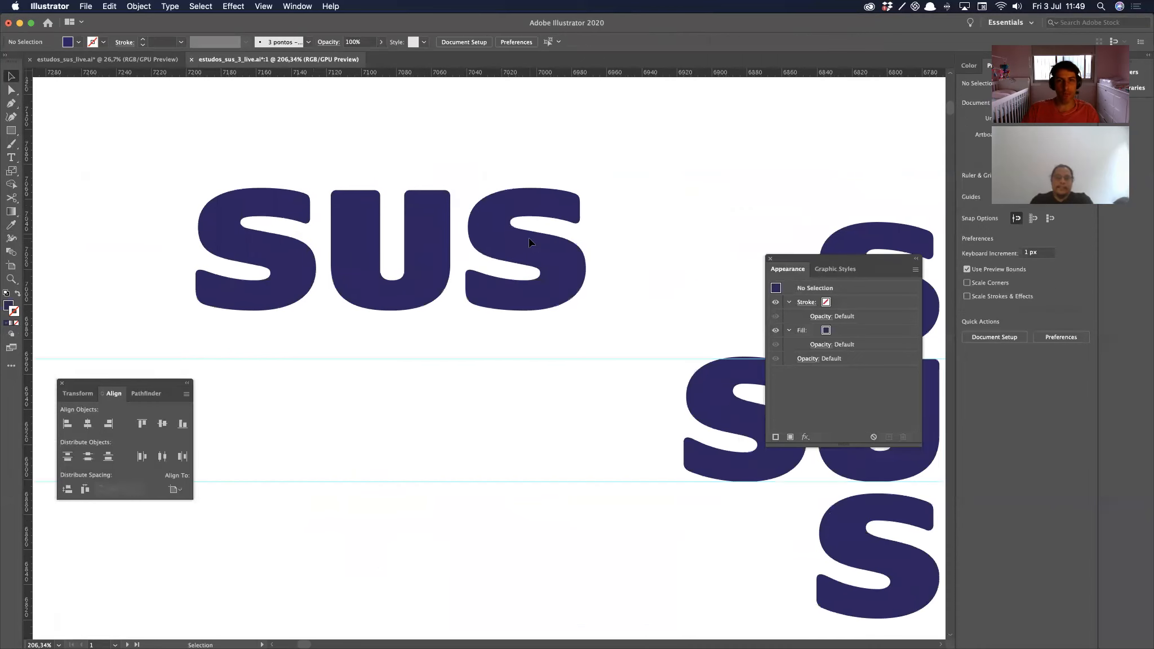
pyautogui.click(431, 284)
# Step: Duplicate the S above and below the U to form a cross, and nudge the lower copy up 1 px
pyautogui.press('super+shift+a')
pyautogui.press('a')
pyautogui.click(271, 256)
pyautogui.click(259, 309)
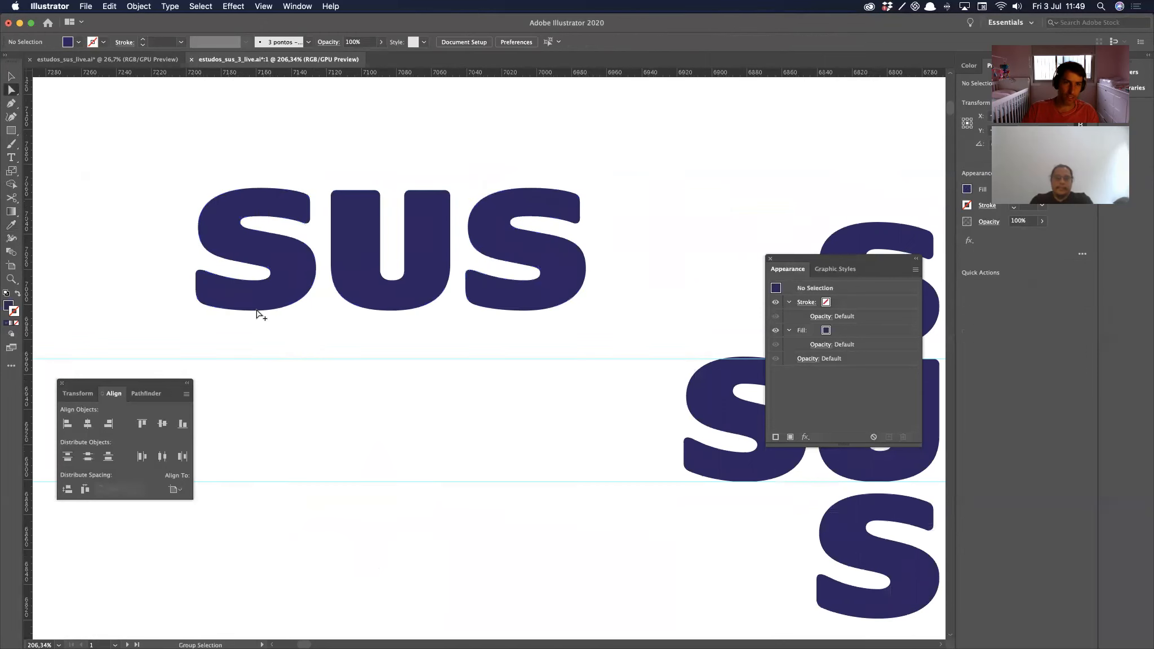
pyautogui.moveTo(257, 311); pyautogui.dragTo(392, 448)
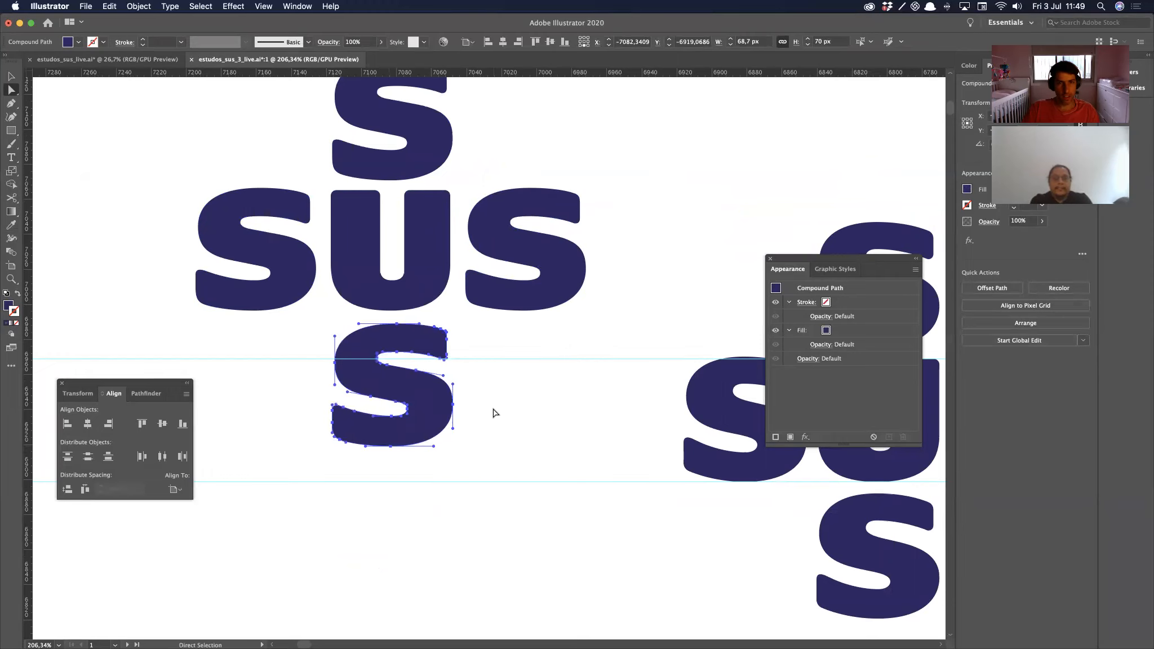
pyautogui.press('Up')
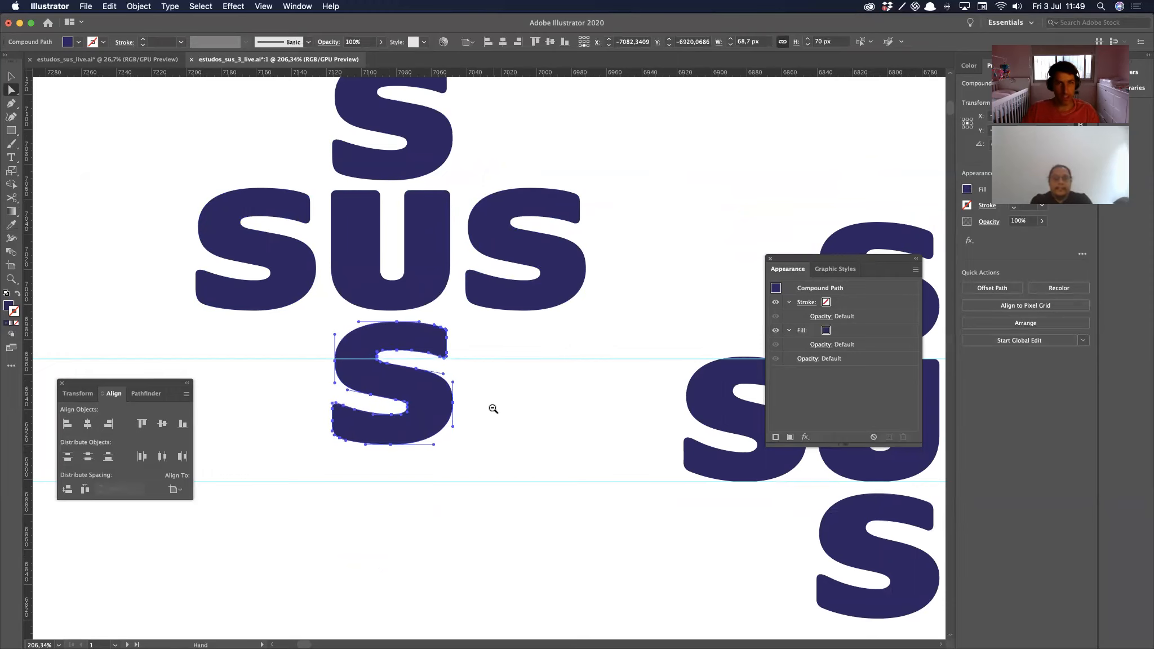
# Step: Move the rebuilt SUS cross logo from beside the Redesenhado version to directly above the Original version
pyautogui.keyDown('alt'); pyautogui.keyDown('super'); pyautogui.click(493, 408); pyautogui.keyUp('super'); pyautogui.keyUp('alt')
pyautogui.keyDown('alt'); pyautogui.keyDown('super'); pyautogui.click(493, 409); pyautogui.keyUp('super'); pyautogui.keyUp('alt')
pyautogui.keyDown('alt'); pyautogui.keyDown('super'); pyautogui.click(495, 408); pyautogui.keyUp('super'); pyautogui.keyUp('alt')
pyautogui.moveTo(536, 405); pyautogui.dragTo(398, 397)
pyautogui.press('v')
pyautogui.click(275, 401)
pyautogui.moveTo(274, 402); pyautogui.dragTo(212, 413)
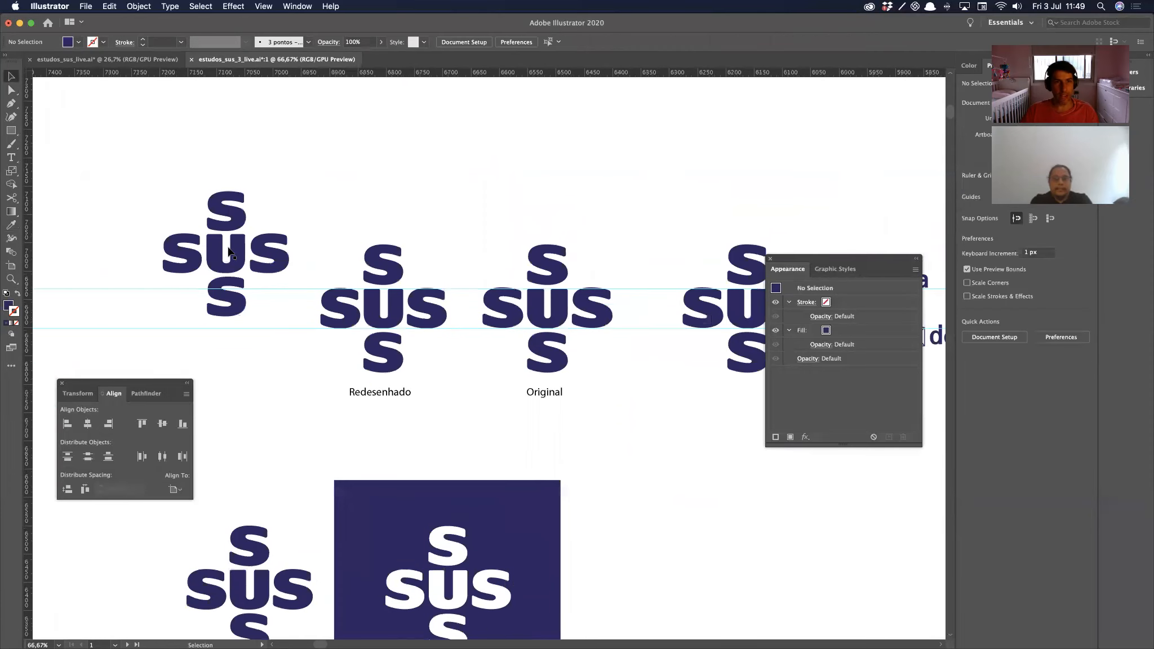
pyautogui.moveTo(240, 253); pyautogui.dragTo(542, 184)
pyautogui.click(652, 281)
pyautogui.moveTo(654, 327); pyautogui.dragTo(541, 379)
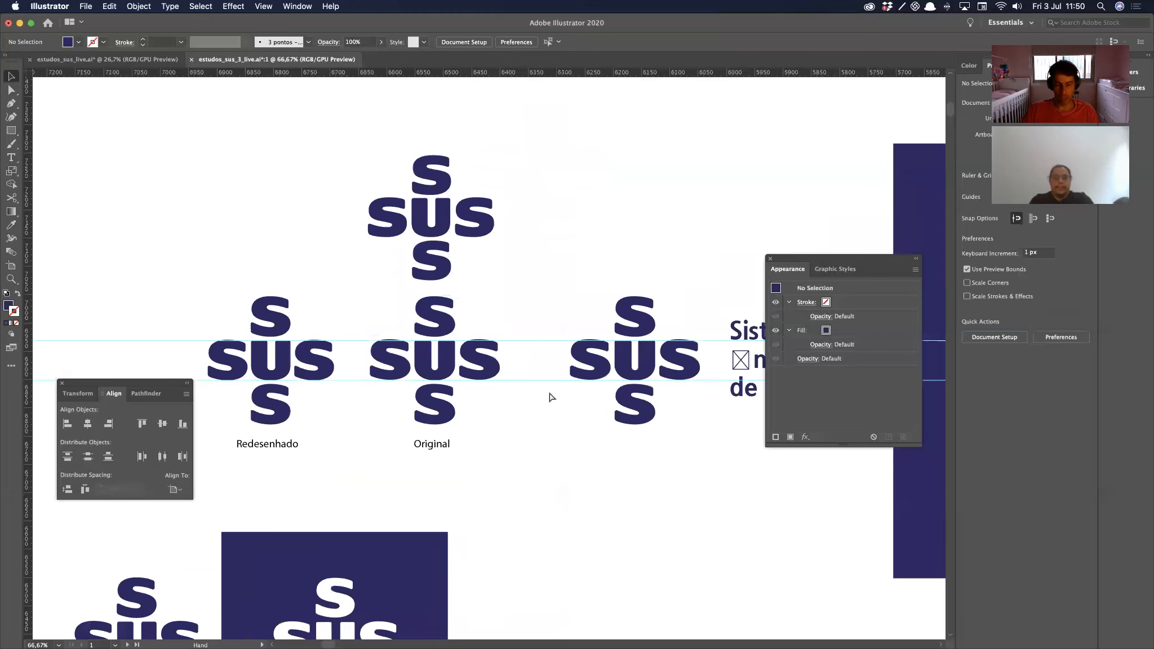
pyautogui.moveTo(423, 405); pyautogui.dragTo(489, 402)
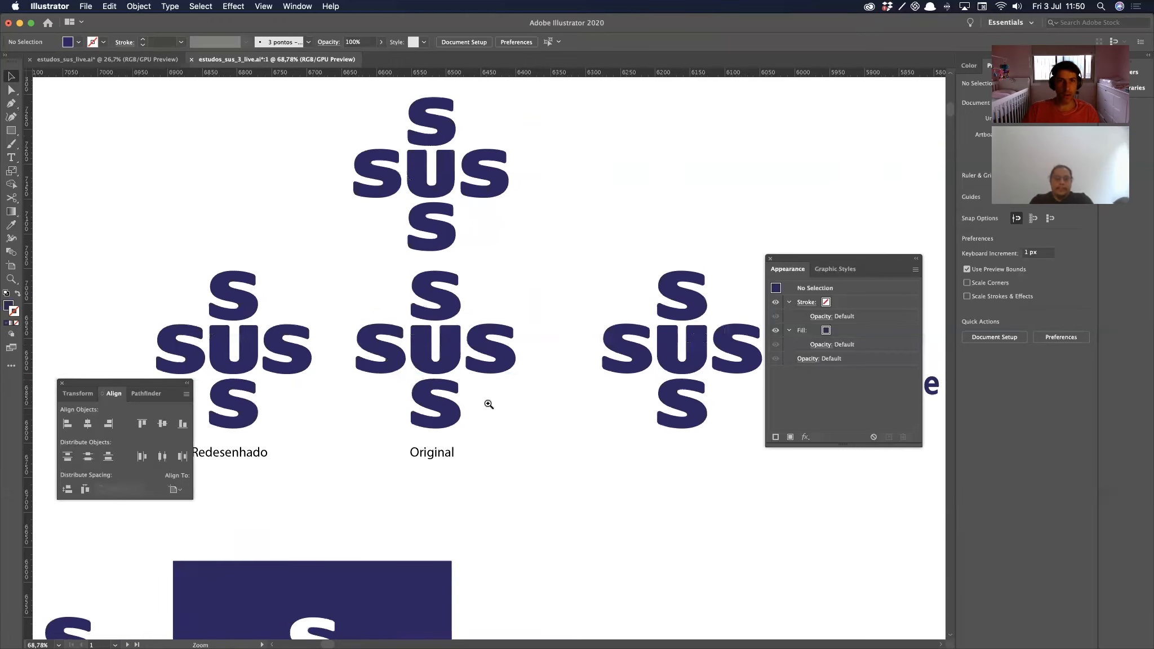
pyautogui.moveTo(470, 332); pyautogui.dragTo(469, 421)
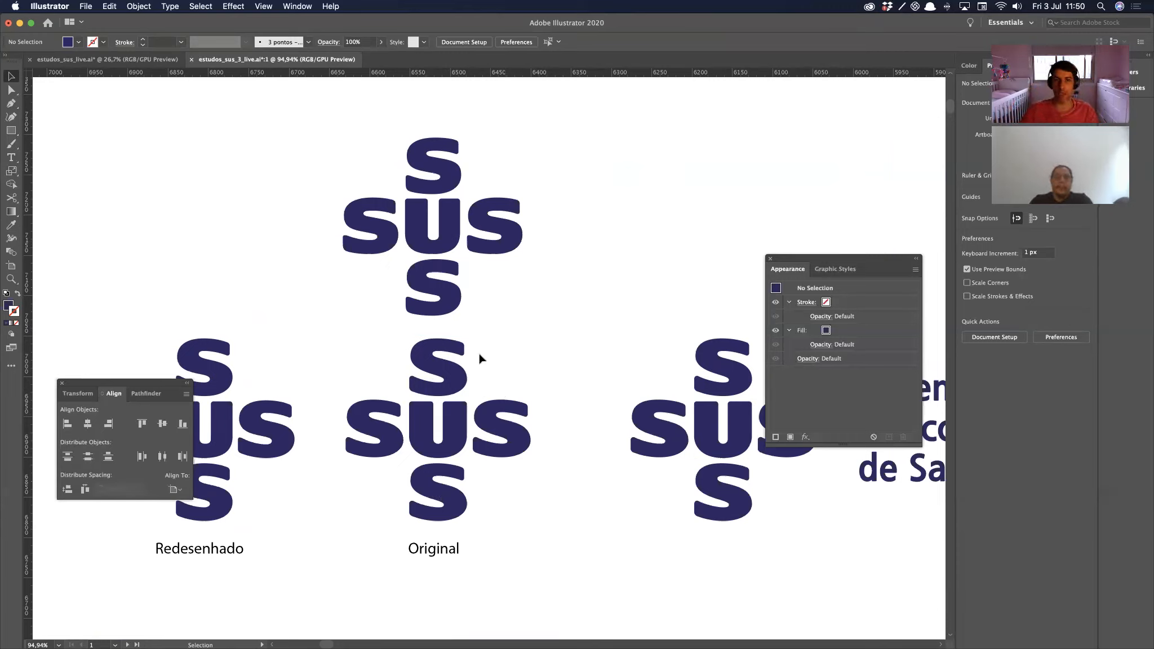
# Step: Compare the letter shapes and proportions of the rebuilt SUS cross with the Original version below it
pyautogui.hscroll(3, 546, 296)
pyautogui.scroll(2, 545, 296)
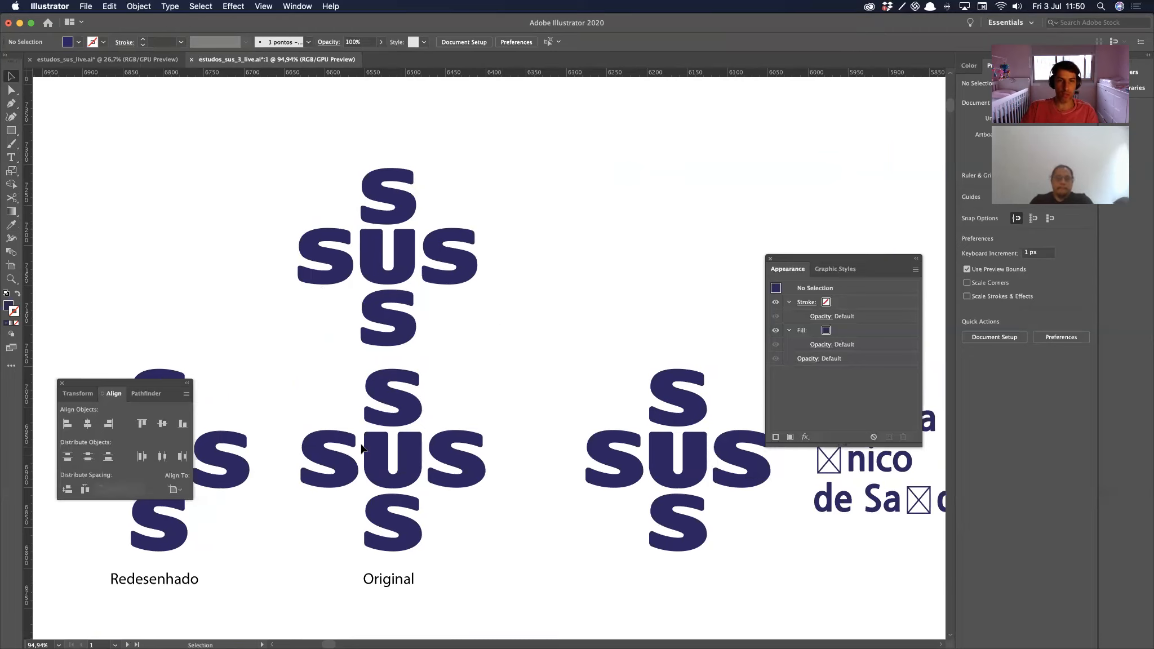
pyautogui.hscroll(4, 477, 338)
pyautogui.scroll(3, 476, 338)
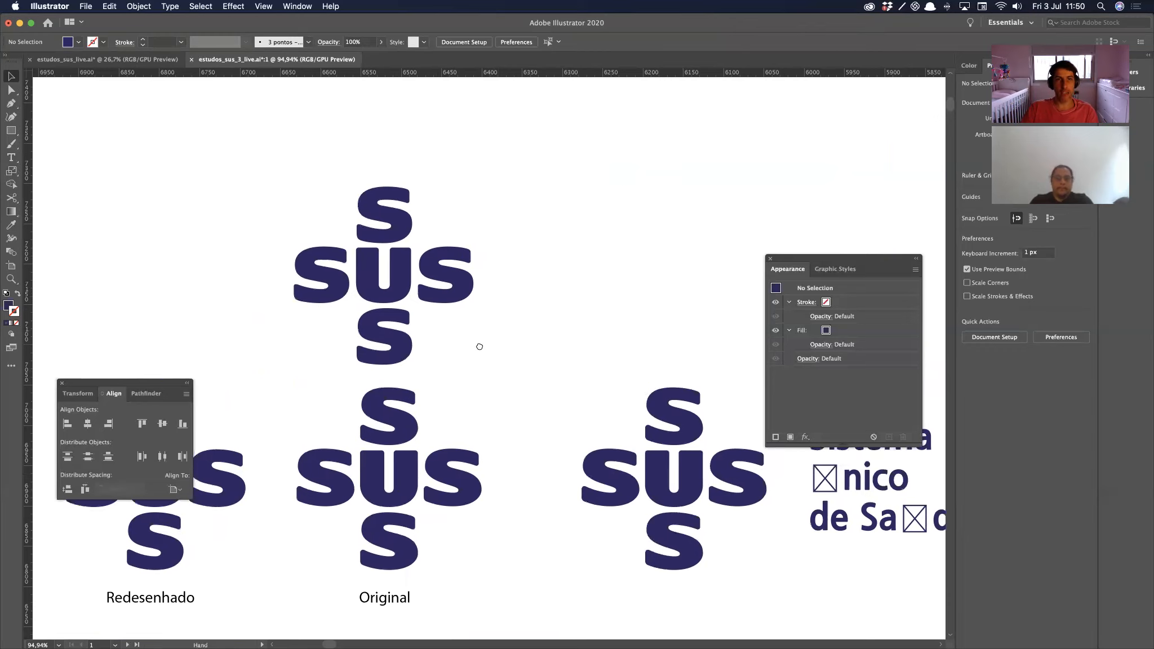
pyautogui.scroll(2, 434, 397)
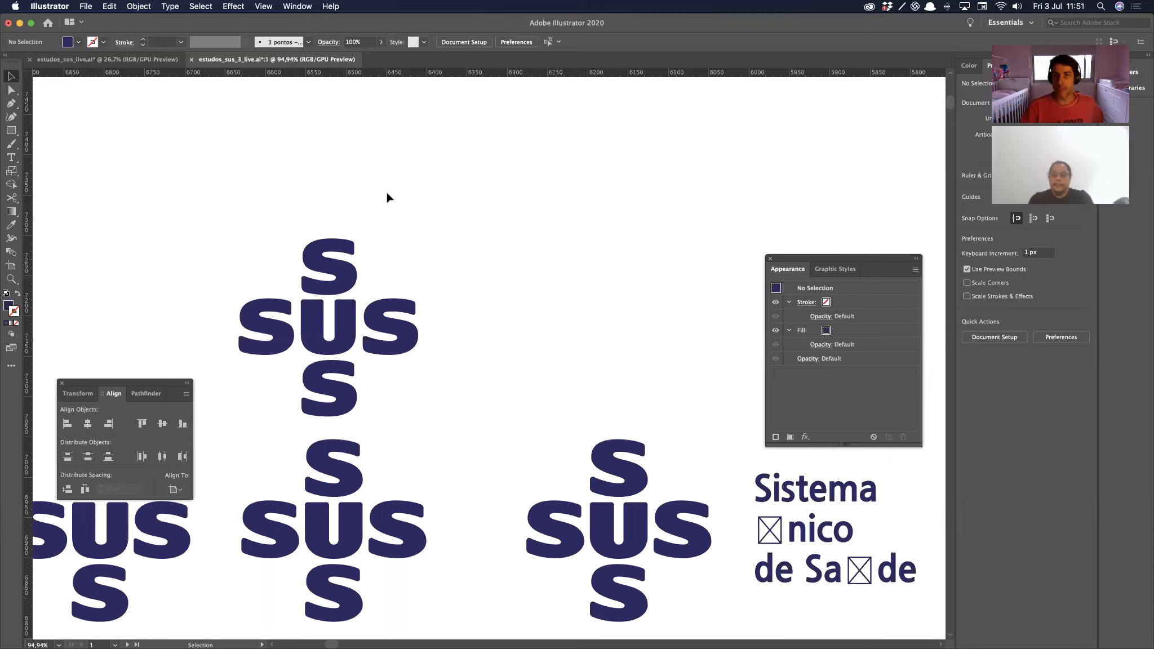
pyautogui.scroll(-2, 306, 220)
pyautogui.hscroll(-2, 306, 220)
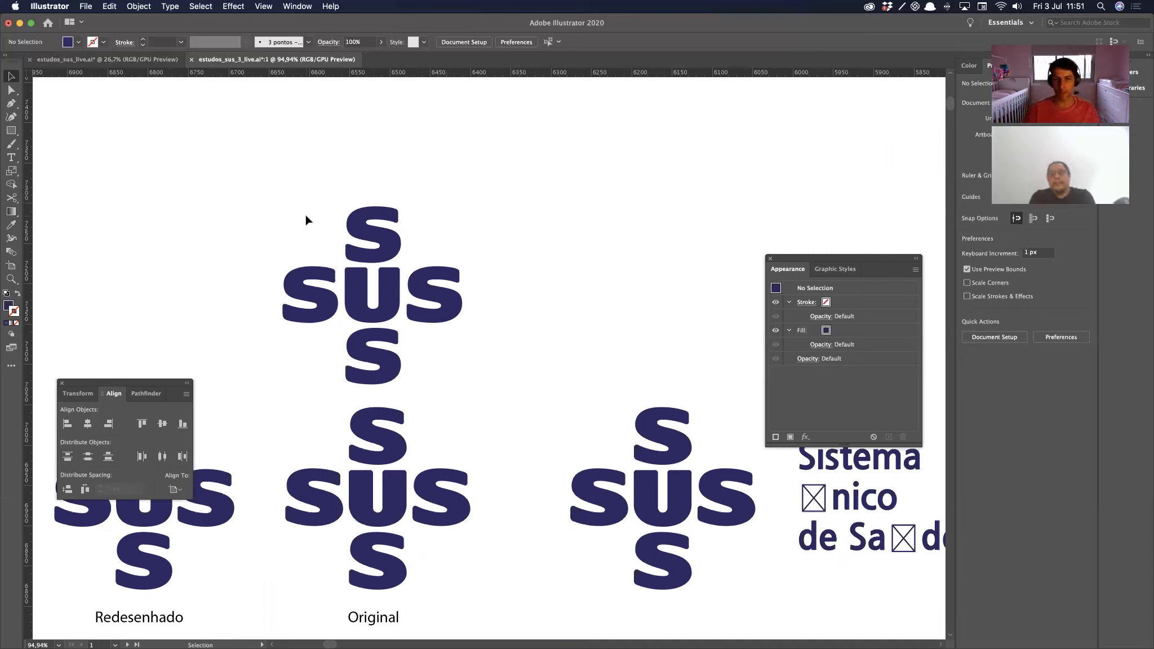
# Step: Save the Illustrator document with the rebuilt logo in place
pyautogui.press('super+space')
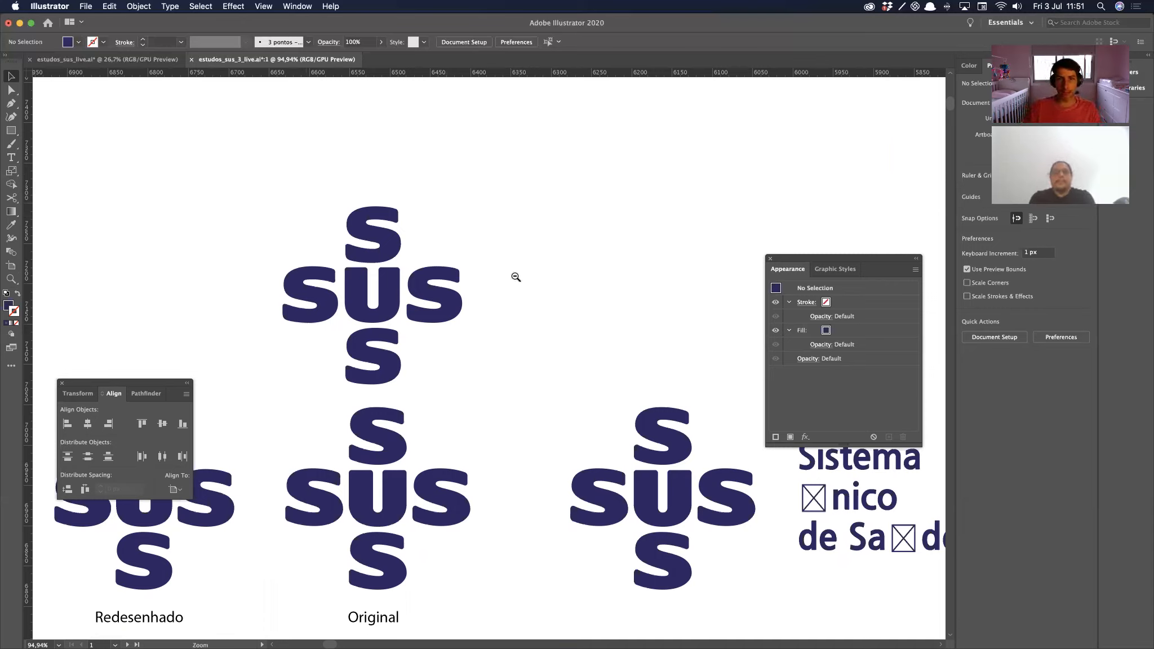
pyautogui.moveTo(239, 211); pyautogui.dragTo(514, 359)
pyautogui.click(513, 358)
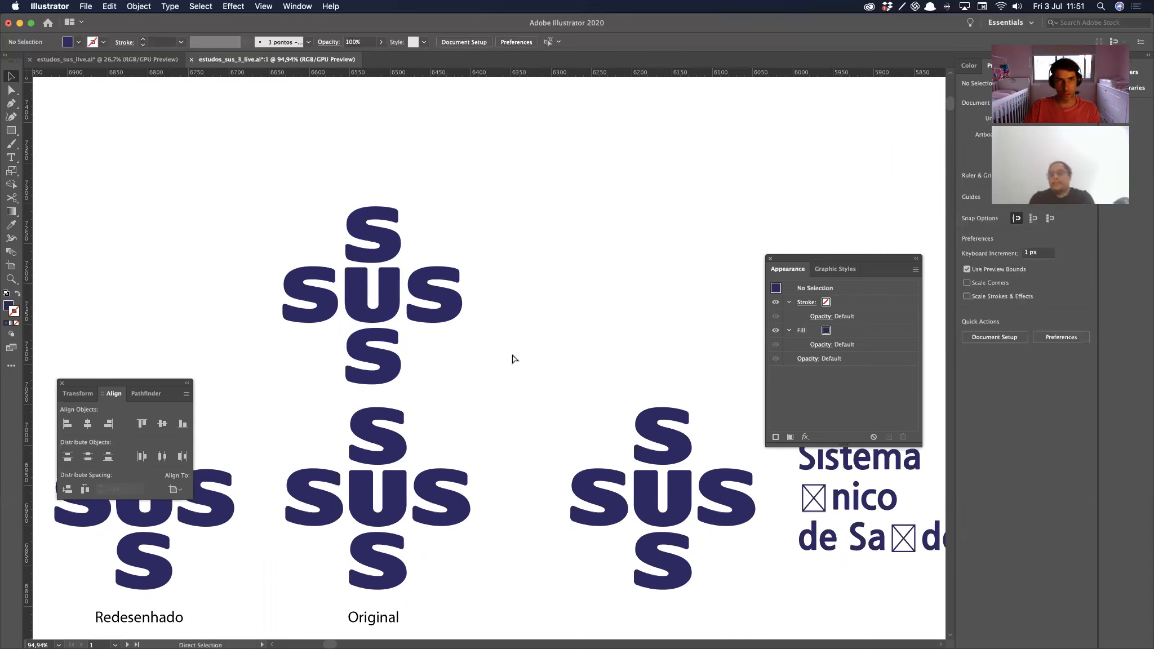
pyautogui.press('super+s')
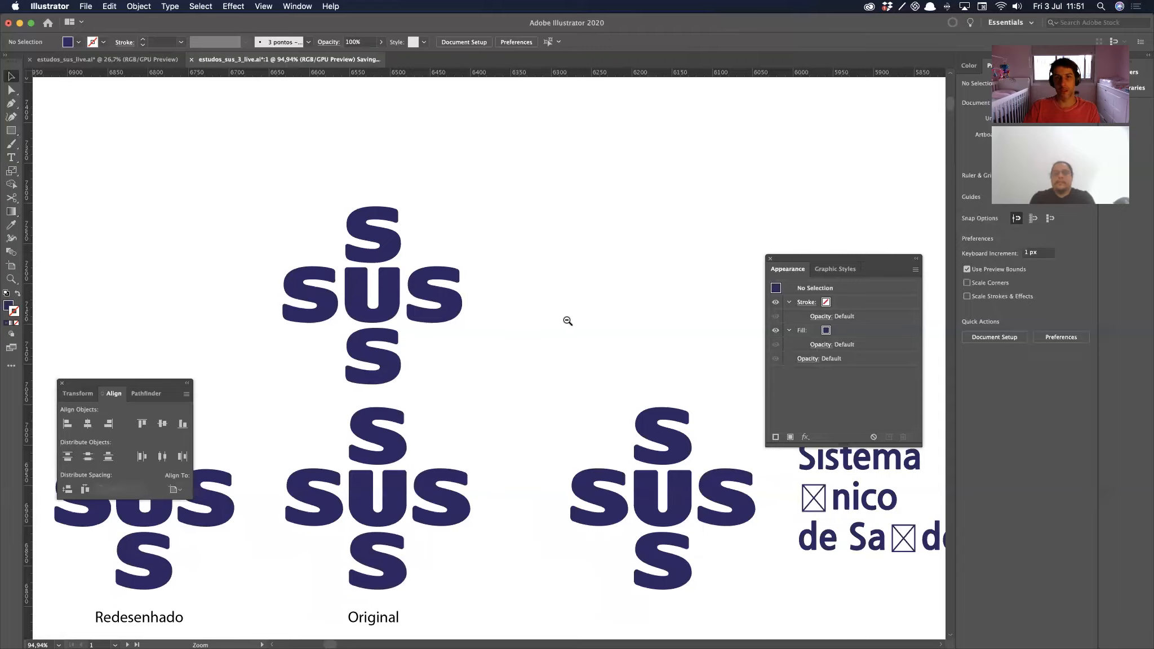
# Step: Look over the whole artboard, from the logo versions to the blue health icon set and back
pyautogui.keyDown('alt'); pyautogui.keyDown('super'); pyautogui.click(567, 320); pyautogui.keyUp('super'); pyautogui.keyUp('alt')
pyautogui.keyDown('alt'); pyautogui.keyDown('super'); pyautogui.click(567, 320); pyautogui.keyUp('super'); pyautogui.keyUp('alt')
pyautogui.keyDown('alt'); pyautogui.keyDown('super'); pyautogui.click(567, 320); pyautogui.keyUp('super'); pyautogui.keyUp('alt')
pyautogui.keyDown('alt'); pyautogui.keyDown('super'); pyautogui.click(567, 320); pyautogui.keyUp('super'); pyautogui.keyUp('alt')
pyautogui.keyDown('alt'); pyautogui.keyDown('super'); pyautogui.click(580, 317); pyautogui.keyUp('super'); pyautogui.keyUp('alt')
pyautogui.moveTo(615, 309); pyautogui.dragTo(313, 361)
pyautogui.moveTo(425, 310); pyautogui.dragTo(239, 284)
pyautogui.moveTo(385, 282); pyautogui.dragTo(29, 274)
pyautogui.moveTo(372, 294); pyautogui.dragTo(204, 277)
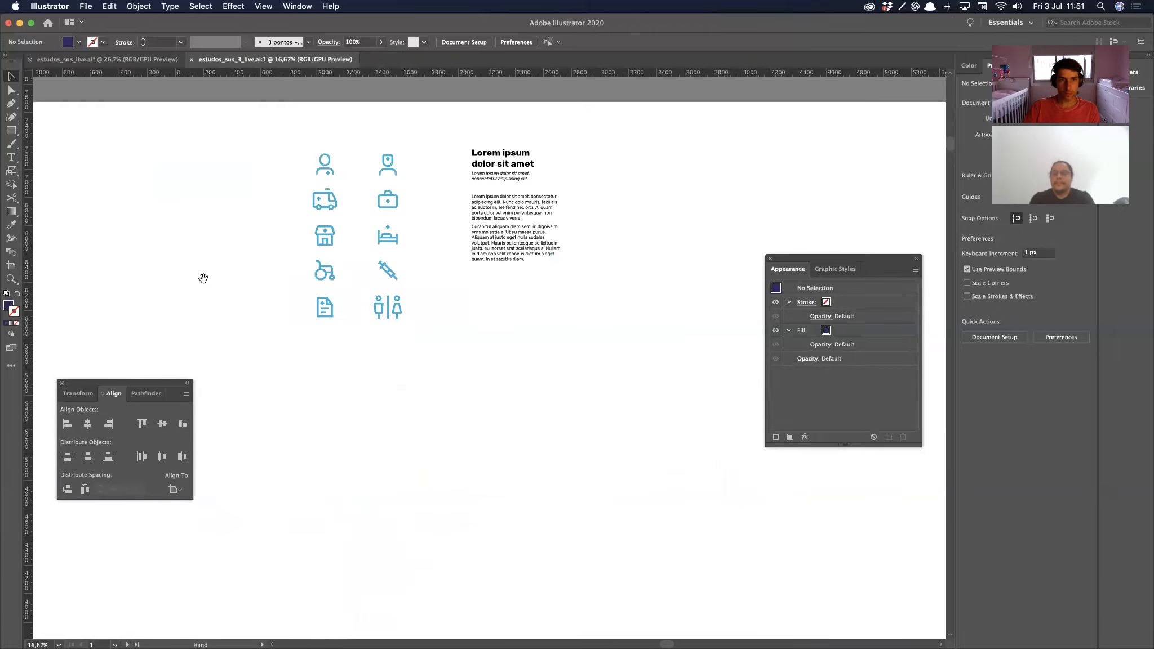
pyautogui.keyDown('alt'); pyautogui.keyDown('super'); pyautogui.click(283, 301); pyautogui.keyUp('super'); pyautogui.keyUp('alt')
pyautogui.keyDown('alt'); pyautogui.keyDown('super'); pyautogui.click(282, 299); pyautogui.keyUp('super'); pyautogui.keyUp('alt')
pyautogui.keyDown('alt'); pyautogui.keyDown('super'); pyautogui.click(267, 344); pyautogui.keyUp('super'); pyautogui.keyUp('alt')
pyautogui.moveTo(268, 345); pyautogui.dragTo(283, 527)
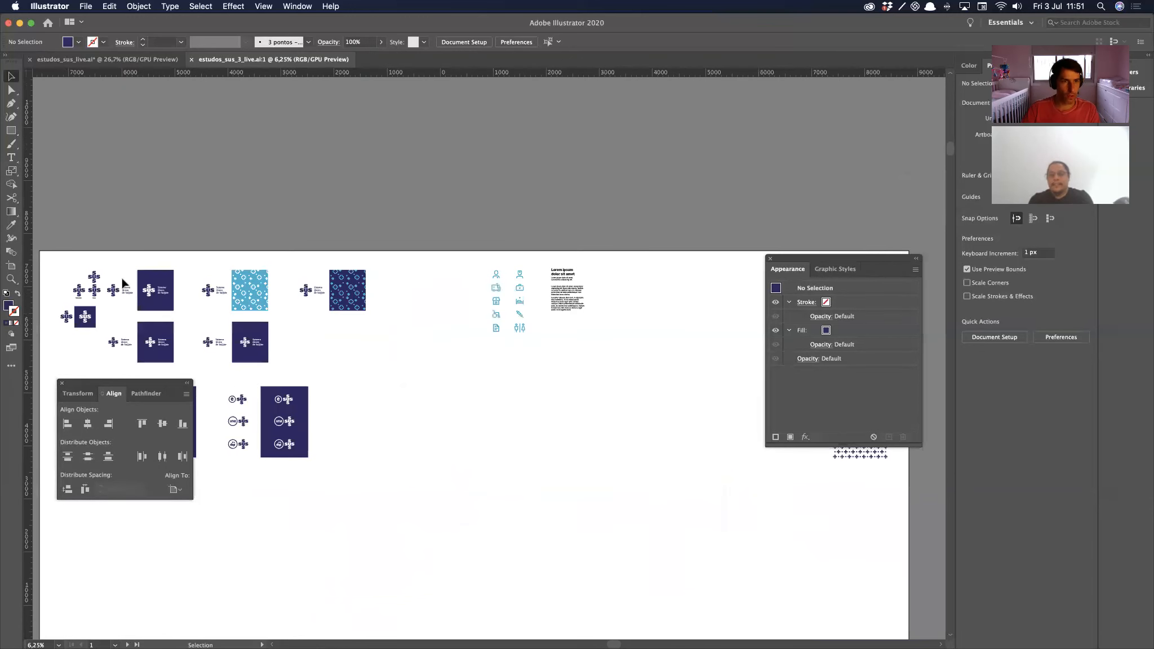
# Step: Copy the rebuilt SUS cross logo and paste it beside the first column of blue health icons
pyautogui.click(111, 283)
pyautogui.moveTo(68, 270); pyautogui.dragTo(164, 276)
pyautogui.click(159, 294)
pyautogui.moveTo(733, 307); pyautogui.dragTo(217, 256)
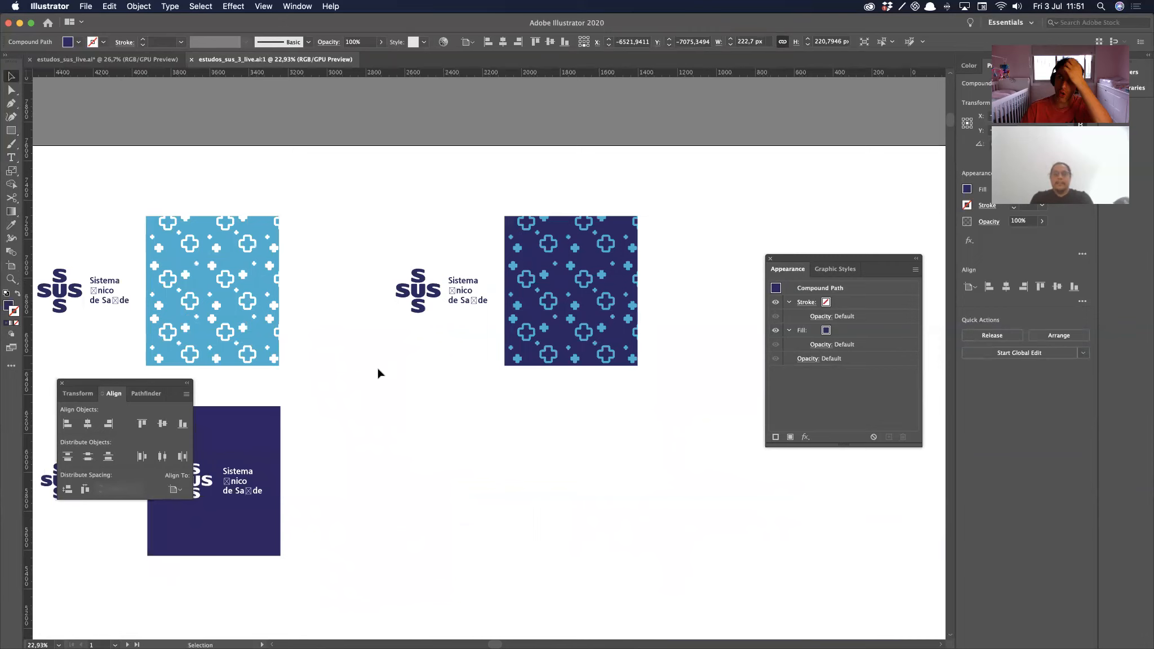
pyautogui.click(402, 367)
pyautogui.moveTo(749, 354); pyautogui.dragTo(229, 302)
pyautogui.moveTo(387, 317); pyautogui.dragTo(339, 175)
pyautogui.press('super+v')
pyautogui.moveTo(365, 230); pyautogui.dragTo(340, 269)
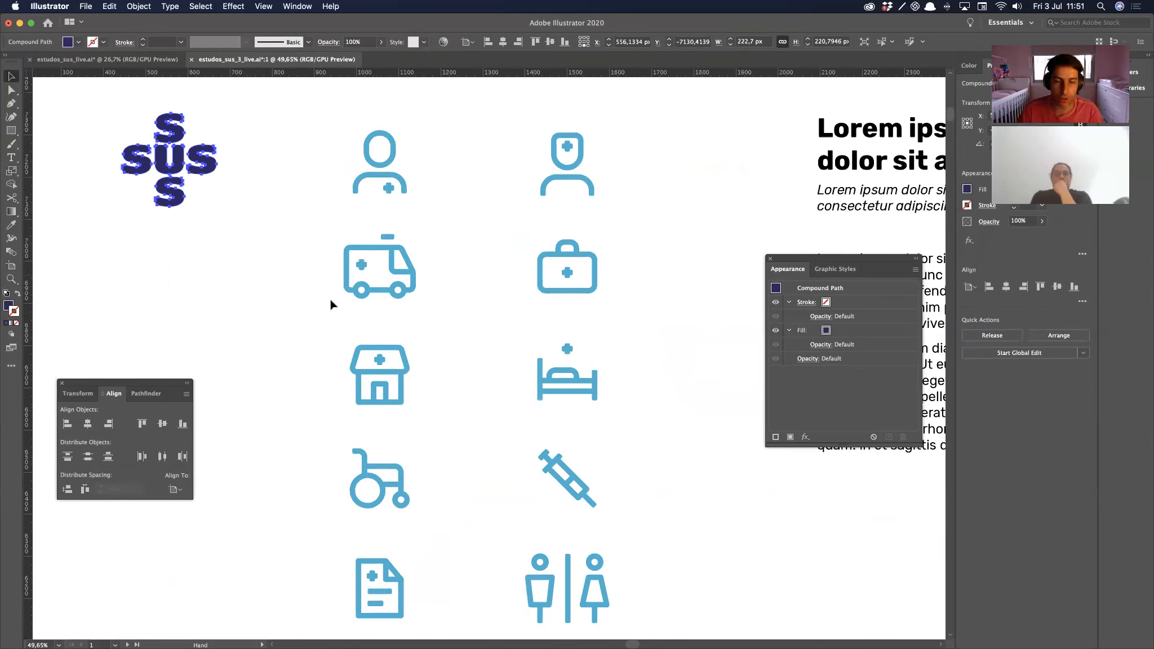
# Step: Hide the panels and move the pasted SUS logo slightly closer to the person icon
pyautogui.press('Tab')
pyautogui.moveTo(192, 180); pyautogui.dragTo(230, 198)
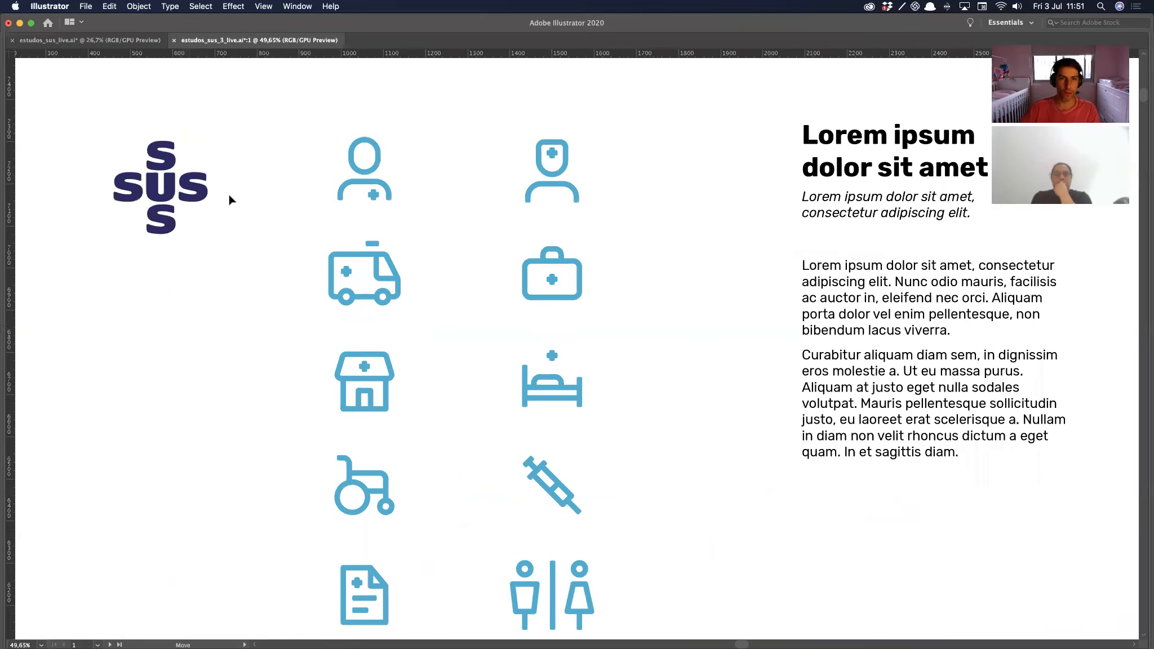
pyautogui.click(272, 347)
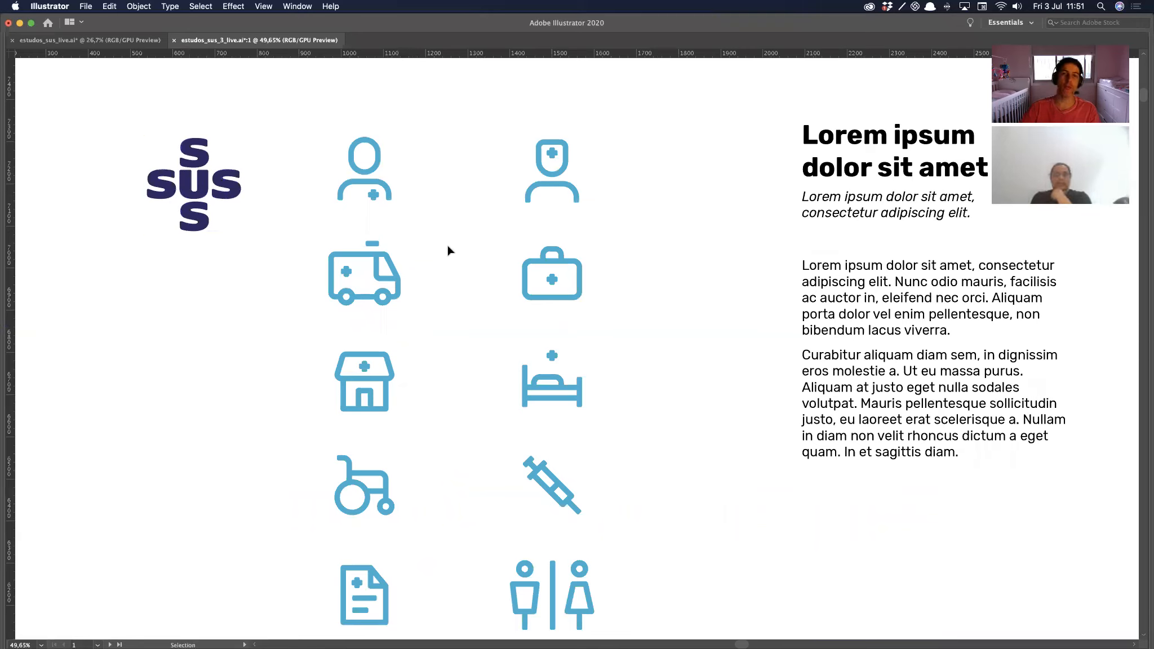
# Step: Compare the pasted SUS logo with the line icons and the sample text beside them
pyautogui.moveTo(515, 266); pyautogui.dragTo(628, 322)
pyautogui.click(620, 326)
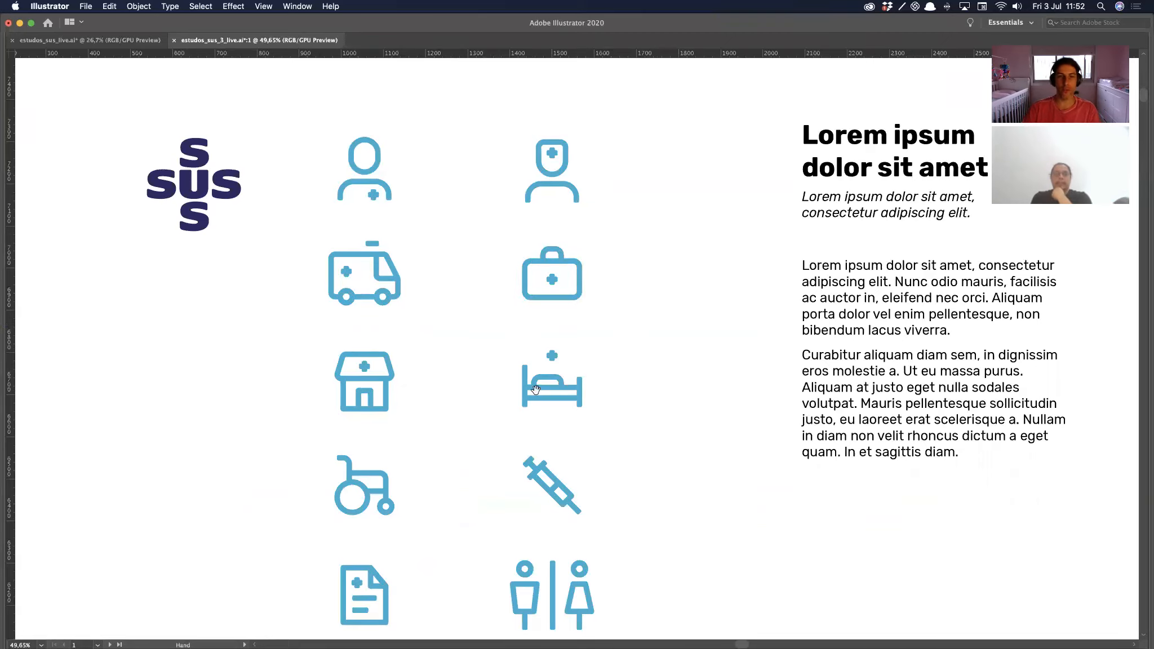
pyautogui.scroll(-2, 507, 428)
pyautogui.hscroll(-2, 507, 429)
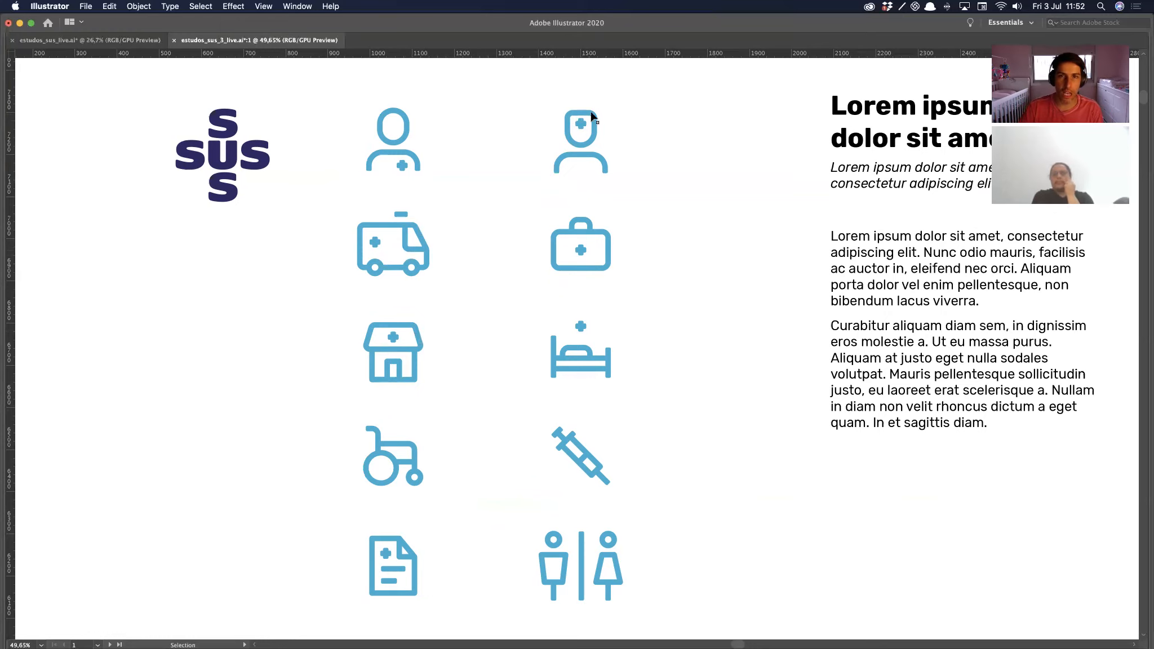
pyautogui.press('z')
pyautogui.moveTo(543, 294); pyautogui.dragTo(337, 269)
pyautogui.press('space')
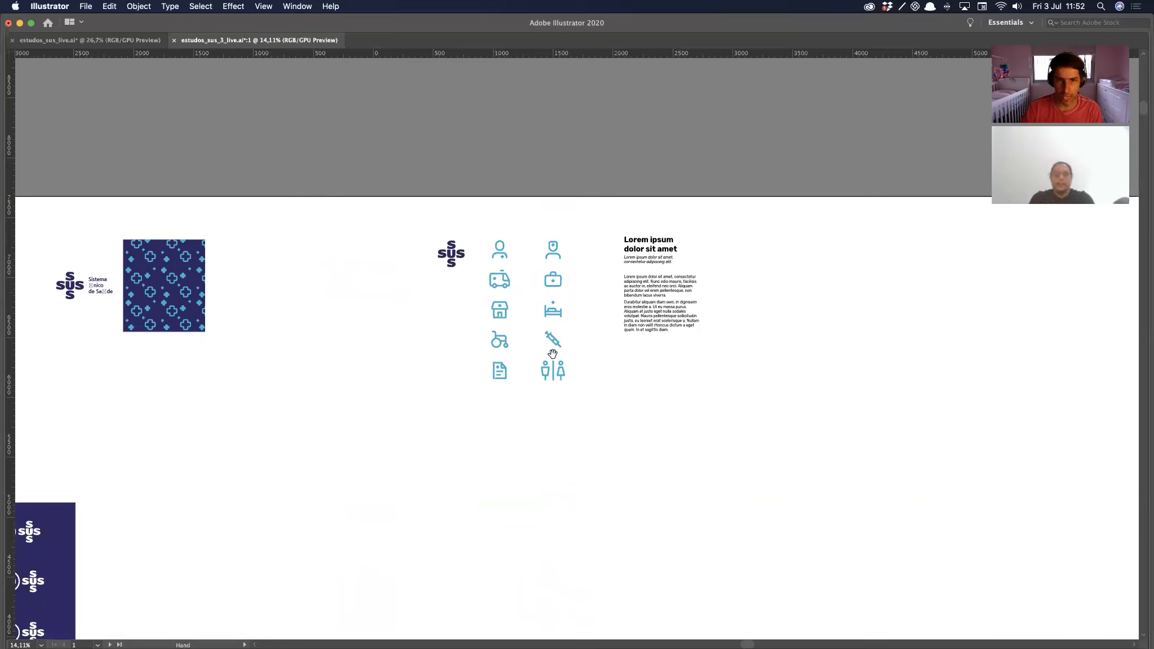
# Step: Examine the small rounded cross on the first person icon up close and against the SUS logo
pyautogui.press('z')
pyautogui.moveTo(523, 262); pyautogui.dragTo(780, 226)
pyautogui.moveTo(397, 219); pyautogui.dragTo(660, 226)
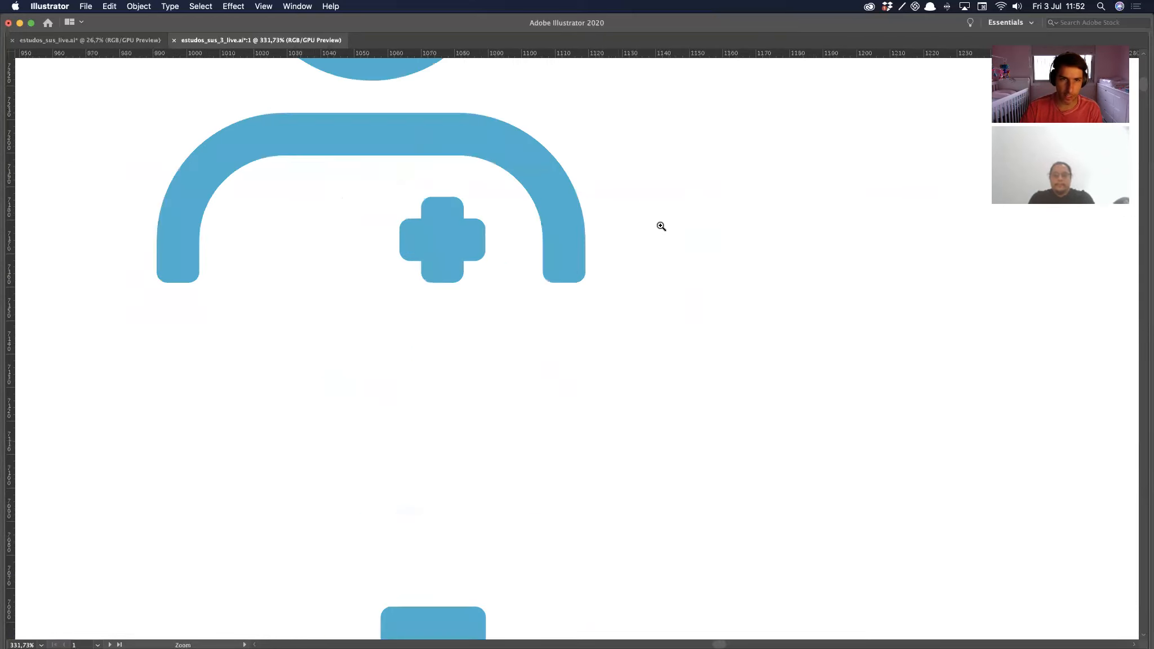
pyautogui.moveTo(511, 344); pyautogui.dragTo(319, 334)
pyautogui.press('v')
pyautogui.press('z')
pyautogui.moveTo(599, 430); pyautogui.dragTo(450, 427)
pyautogui.press('h')
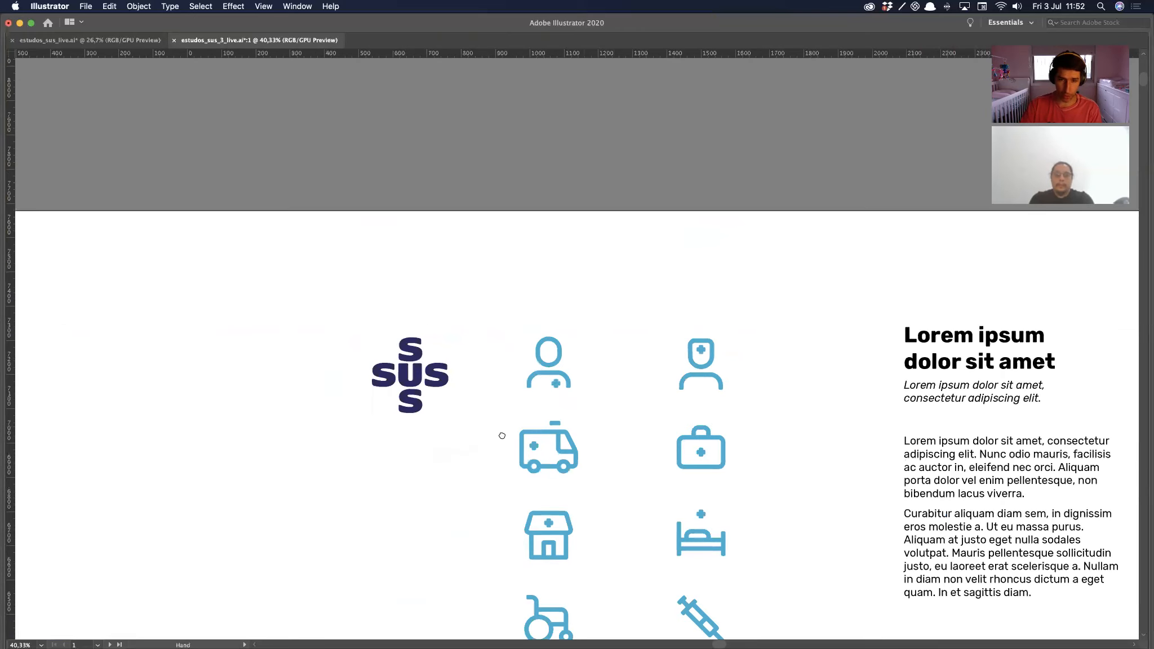
pyautogui.hscroll(4, 502, 436)
pyautogui.scroll(-5, 507, 451)
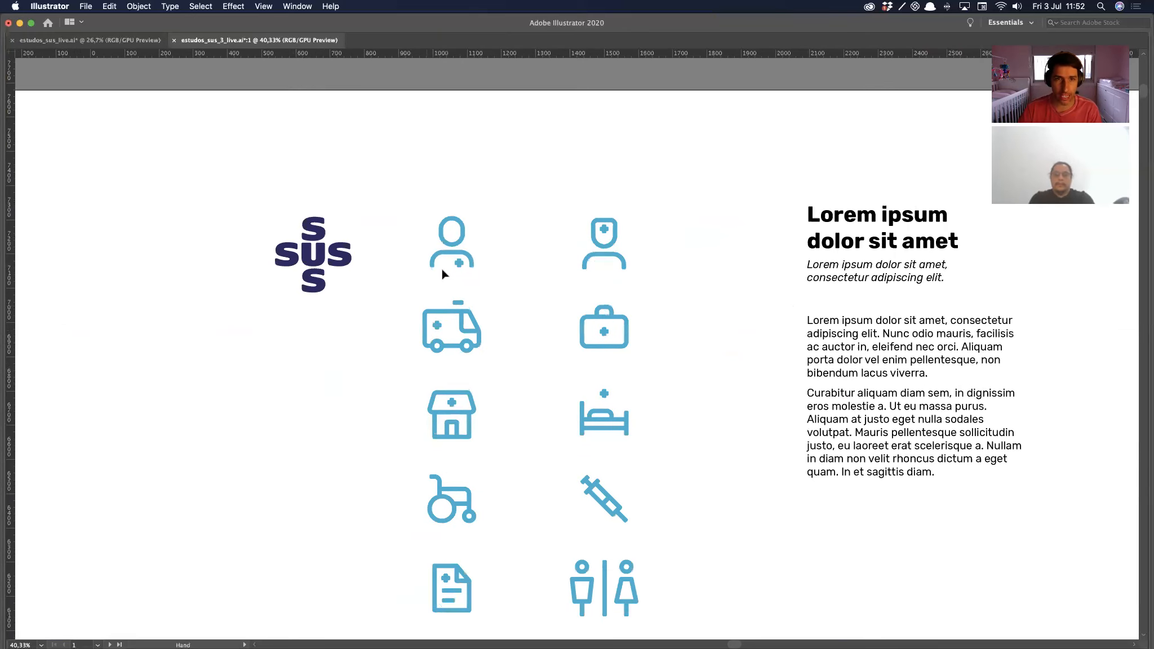
# Step: Duplicate the person icon's small cross into the empty space between the two icon columns
pyautogui.click(460, 263)
pyautogui.click(497, 293)
pyautogui.press('z')
pyautogui.moveTo(457, 254); pyautogui.dragTo(700, 259)
pyautogui.press('v')
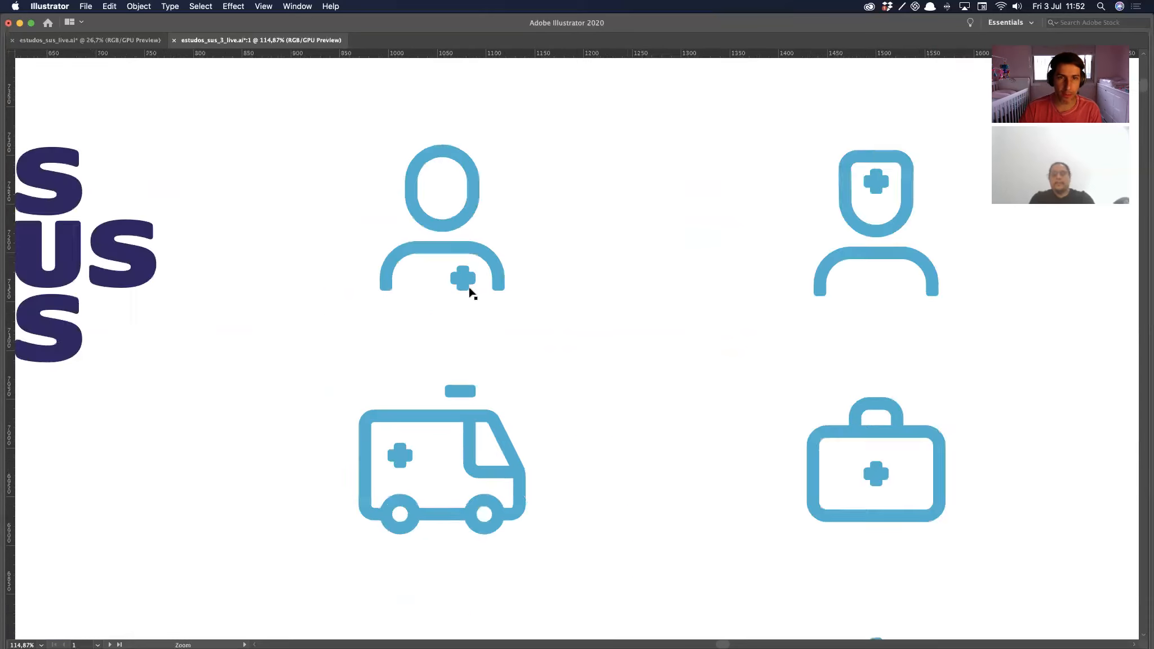
pyautogui.keyDown('alt'); pyautogui.keyDown('shift'); pyautogui.moveTo(469, 306); pyautogui.dragTo(812, 247); pyautogui.keyUp('shift'); pyautogui.keyUp('alt')
pyautogui.press('super+space')
pyautogui.moveTo(813, 247); pyautogui.dragTo(327, 339)
# Step: Select the duplicated cross's inner corner points and scale them proportionally toward its centre, making its arms flare outward
pyautogui.press('a')
pyautogui.moveTo(413, 415); pyautogui.dragTo(415, 419)
pyautogui.press('s')
pyautogui.keyDown('shift'); pyautogui.moveTo(453, 243); pyautogui.dragTo(351, 285); pyautogui.keyUp('shift')
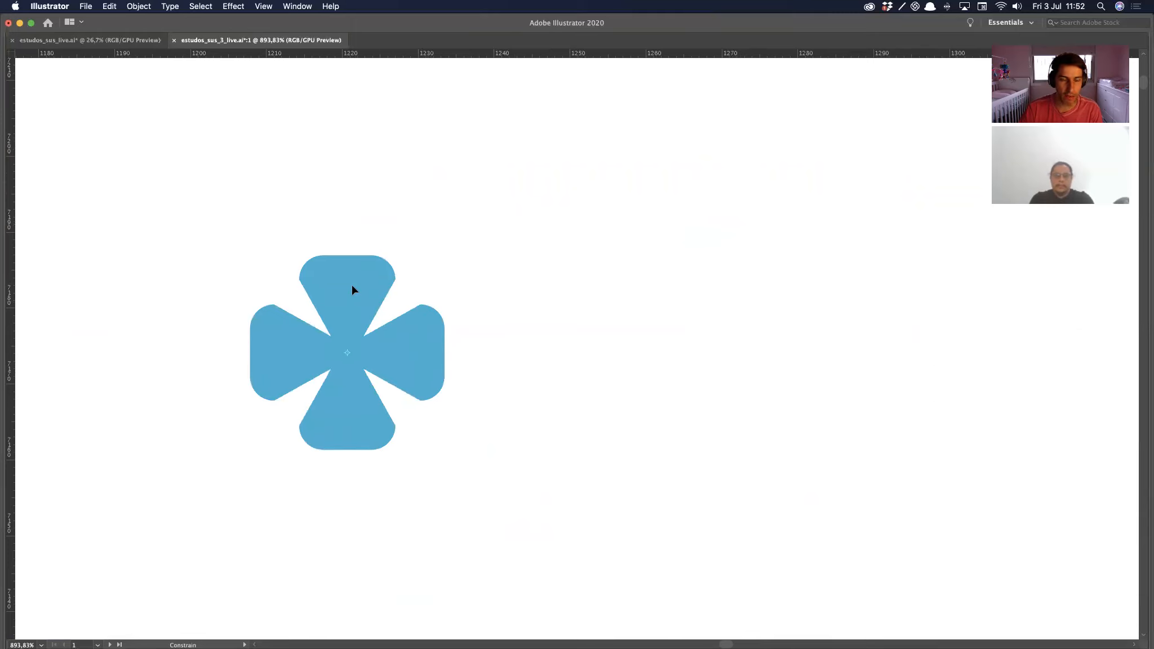
# Step: Examine how the flared cross reads at small size beside the SUS logo and the health icons
pyautogui.press('alt+super+space')
pyautogui.keyDown('alt'); pyautogui.keyDown('super'); pyautogui.click(497, 462); pyautogui.keyUp('super'); pyautogui.keyUp('alt')
pyautogui.keyDown('alt'); pyautogui.keyDown('super'); pyautogui.click(521, 375); pyautogui.keyUp('super'); pyautogui.keyUp('alt')
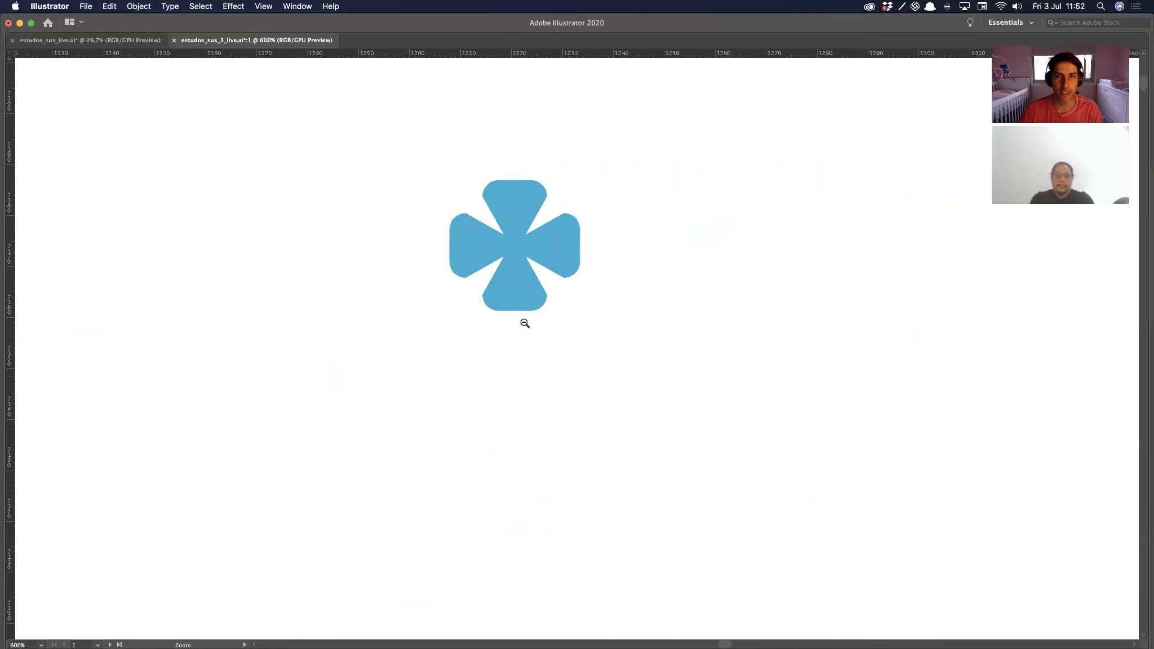
pyautogui.keyDown('alt'); pyautogui.keyDown('super'); pyautogui.click(525, 323); pyautogui.keyUp('super'); pyautogui.keyUp('alt')
pyautogui.keyDown('alt'); pyautogui.keyDown('super'); pyautogui.click(525, 323); pyautogui.keyUp('super'); pyautogui.keyUp('alt')
pyautogui.keyDown('alt'); pyautogui.keyDown('super'); pyautogui.click(524, 322); pyautogui.keyUp('super'); pyautogui.keyUp('alt')
pyautogui.keyDown('alt'); pyautogui.keyDown('super'); pyautogui.click(525, 323); pyautogui.keyUp('super'); pyautogui.keyUp('alt')
pyautogui.keyDown('alt'); pyautogui.keyDown('super'); pyautogui.click(525, 323); pyautogui.keyUp('super'); pyautogui.keyUp('alt')
pyautogui.keyDown('alt'); pyautogui.keyDown('super'); pyautogui.click(524, 324); pyautogui.keyUp('super'); pyautogui.keyUp('alt')
pyautogui.keyDown('alt'); pyautogui.keyDown('super'); pyautogui.click(523, 325); pyautogui.keyUp('super'); pyautogui.keyUp('alt')
pyautogui.keyDown('alt'); pyautogui.keyDown('super'); pyautogui.click(524, 326); pyautogui.keyUp('super'); pyautogui.keyUp('alt')
pyautogui.keyDown('alt'); pyautogui.keyDown('super'); pyautogui.click(557, 313); pyautogui.keyUp('super'); pyautogui.keyUp('alt')
pyautogui.moveTo(510, 334); pyautogui.dragTo(329, 417)
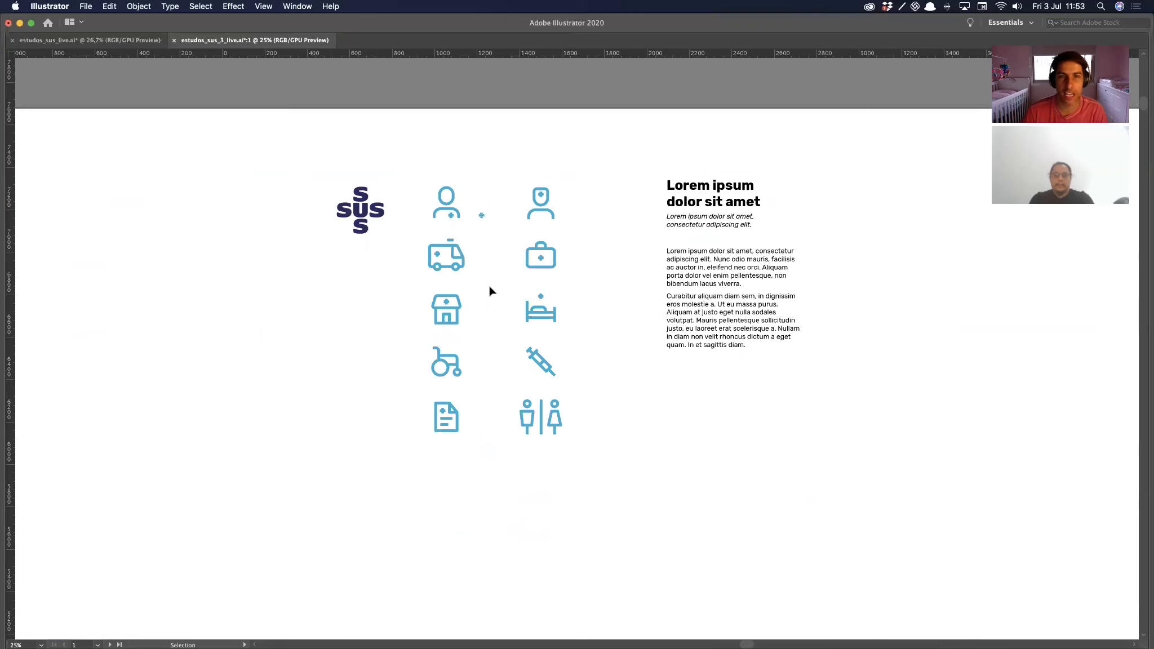
# Step: Move the pasted SUS logo slightly farther away from the icon columns
pyautogui.moveTo(435, 206); pyautogui.dragTo(526, 207)
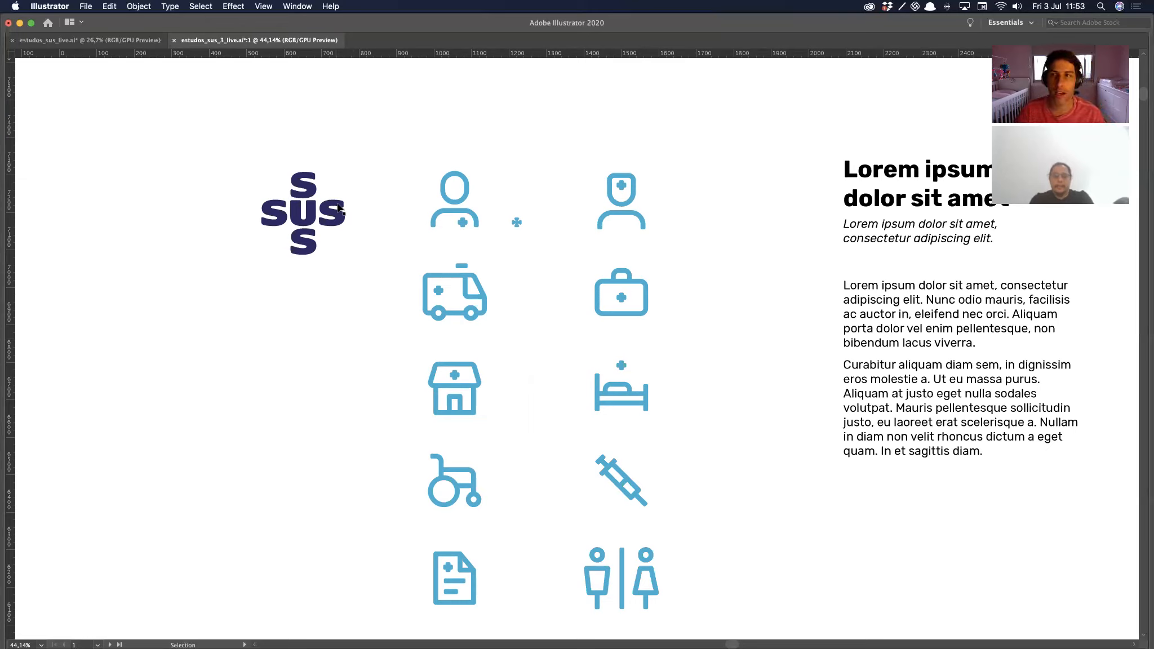
pyautogui.moveTo(336, 220); pyautogui.dragTo(293, 220)
# Step: Switch to Chrome and search the web for "behance nave plau" in a new tab
pyautogui.press('super+Tab')
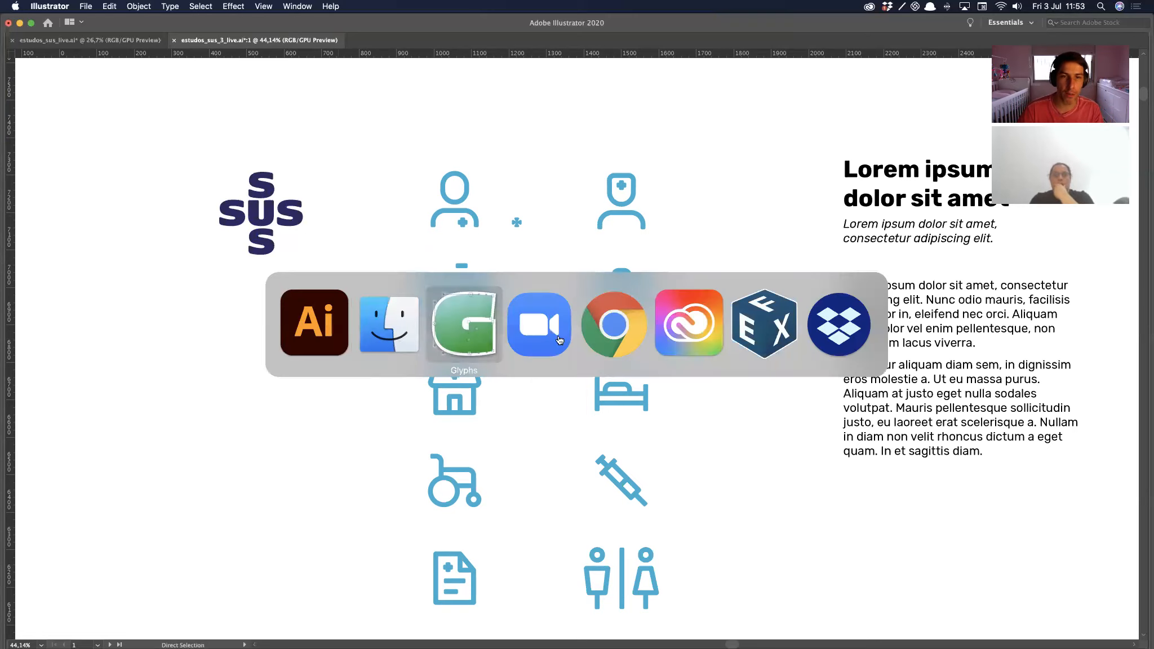
pyautogui.write('plau')
pyautogui.press('super+a')
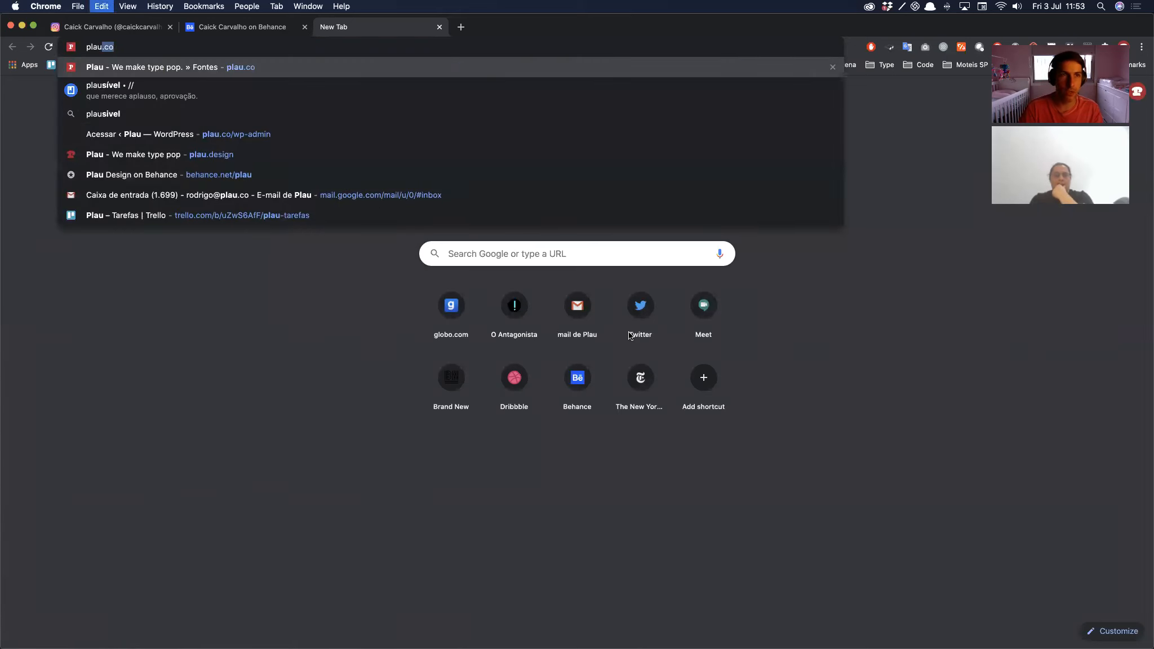
pyautogui.press('BackSpace')
pyautogui.write('behance')
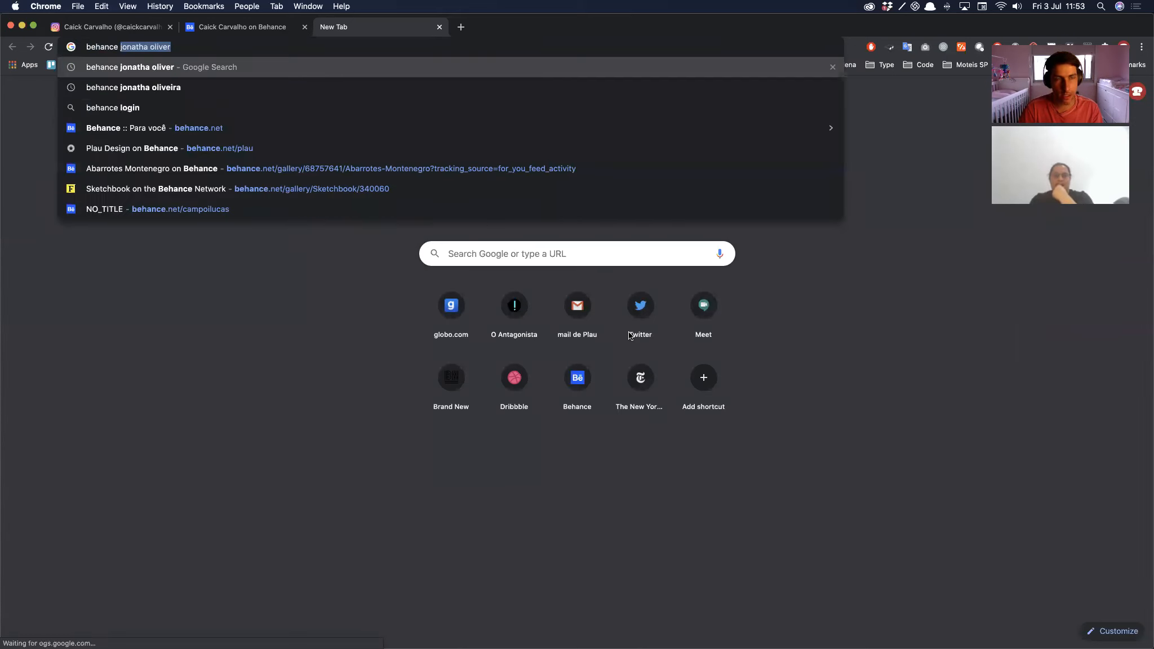
pyautogui.write(' nave plau')
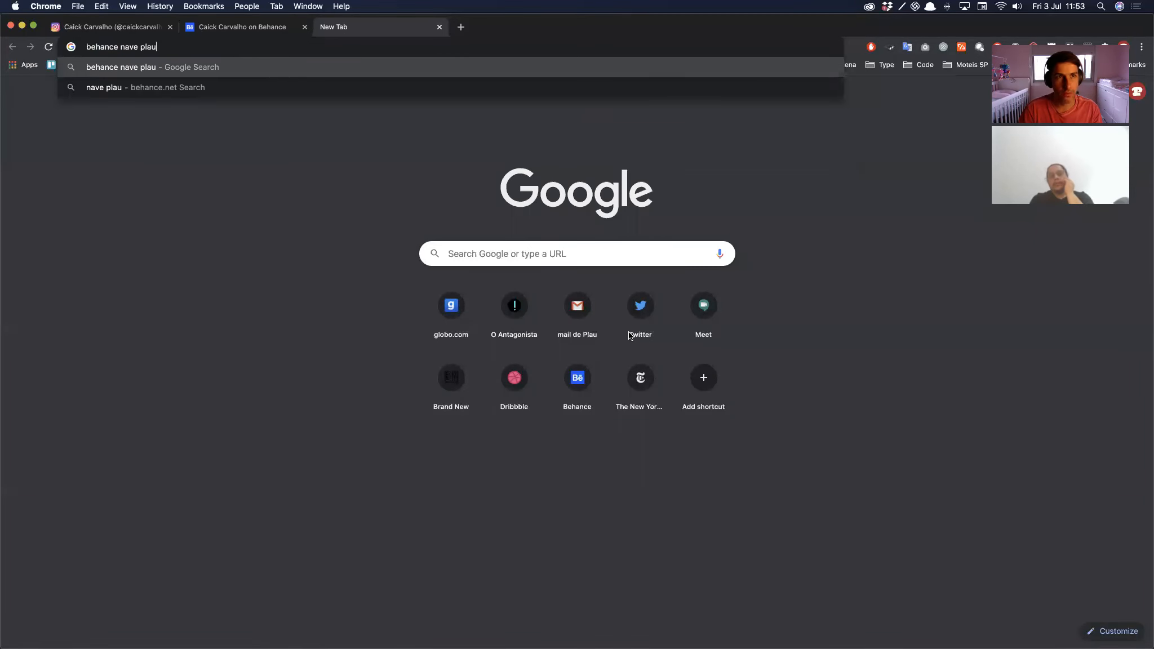
pyautogui.press('Return')
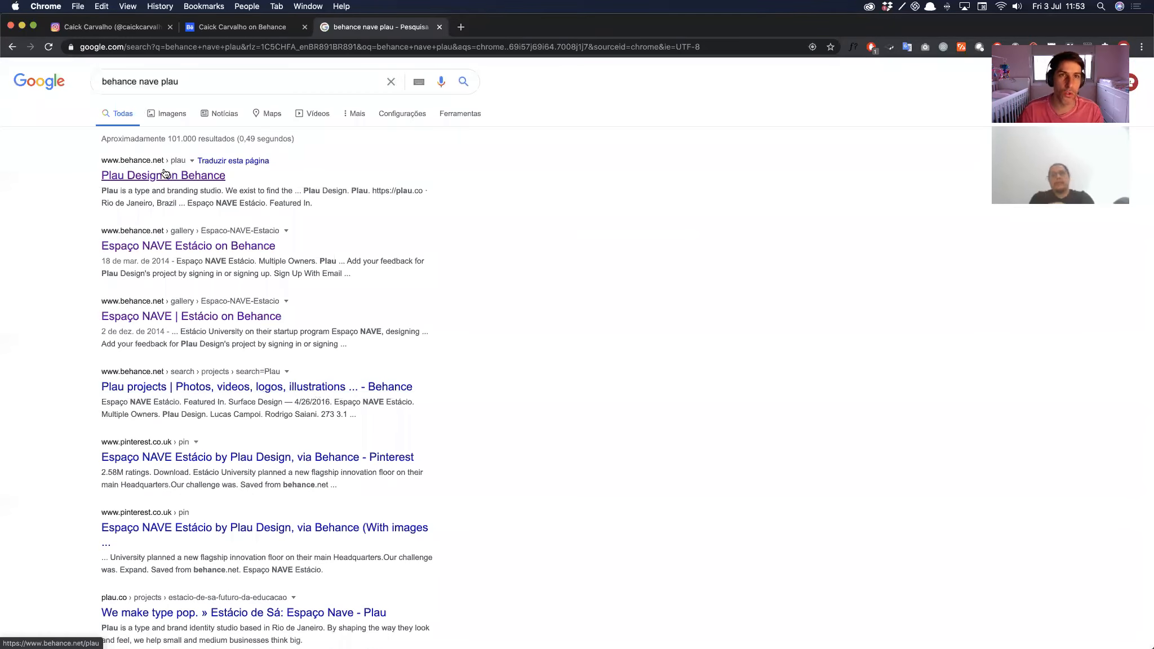
# Step: View the Espaço NAVE Estácio project on Behance from the search results
pyautogui.click(150, 248)
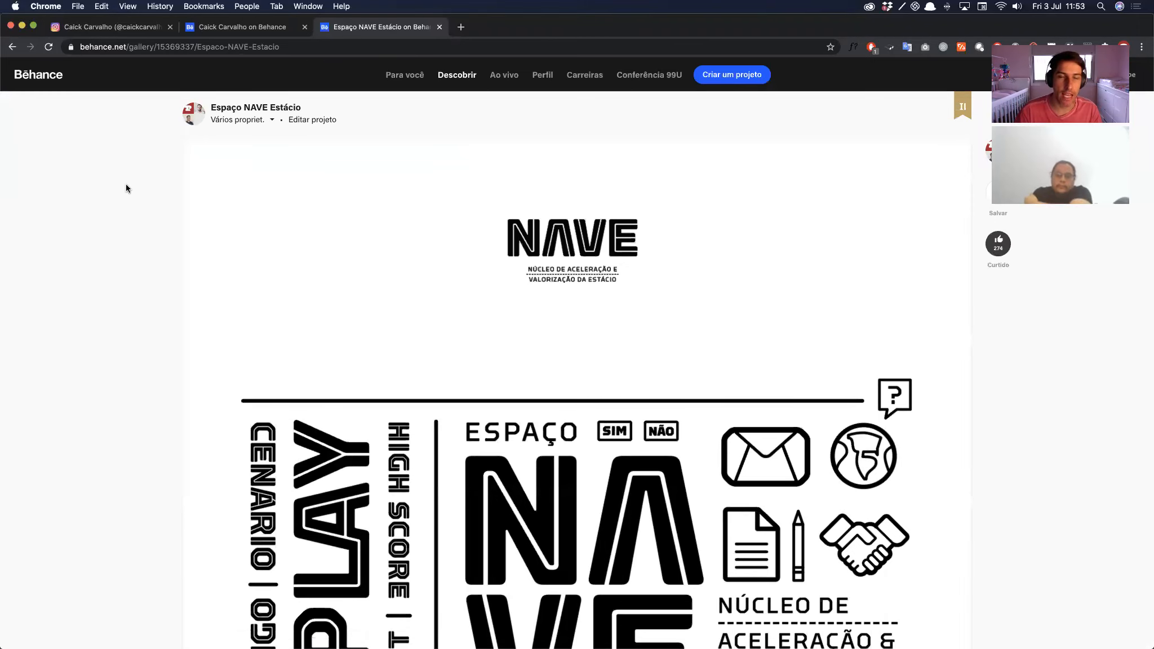
pyautogui.press('super+Tab')
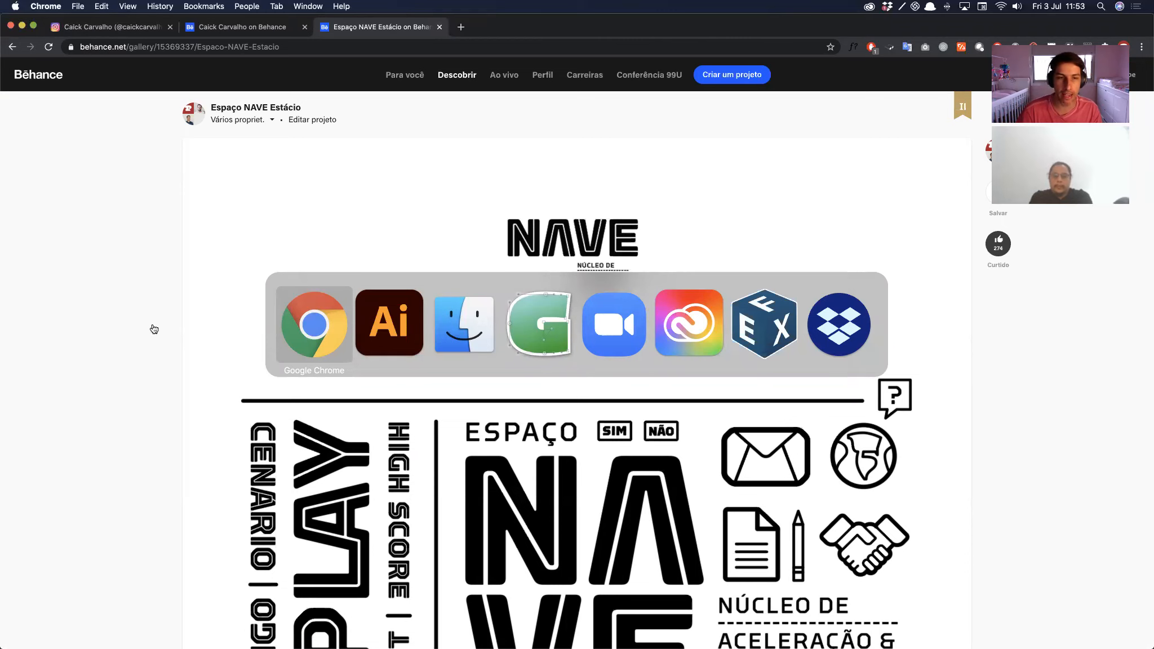
# Step: Examine how the inline lettering and the pictograms share the same shapes in the Espaço NAVE Estácio project
pyautogui.scroll(-10, 113, 362)
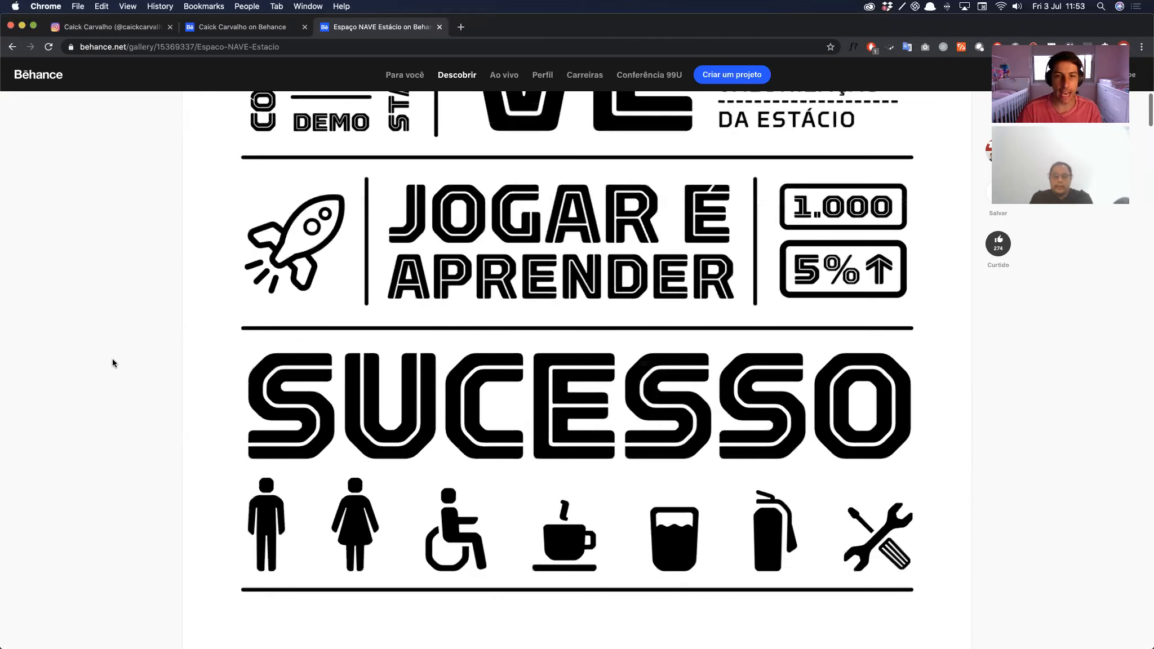
pyautogui.scroll(5, 113, 362)
pyautogui.scroll(3, 115, 362)
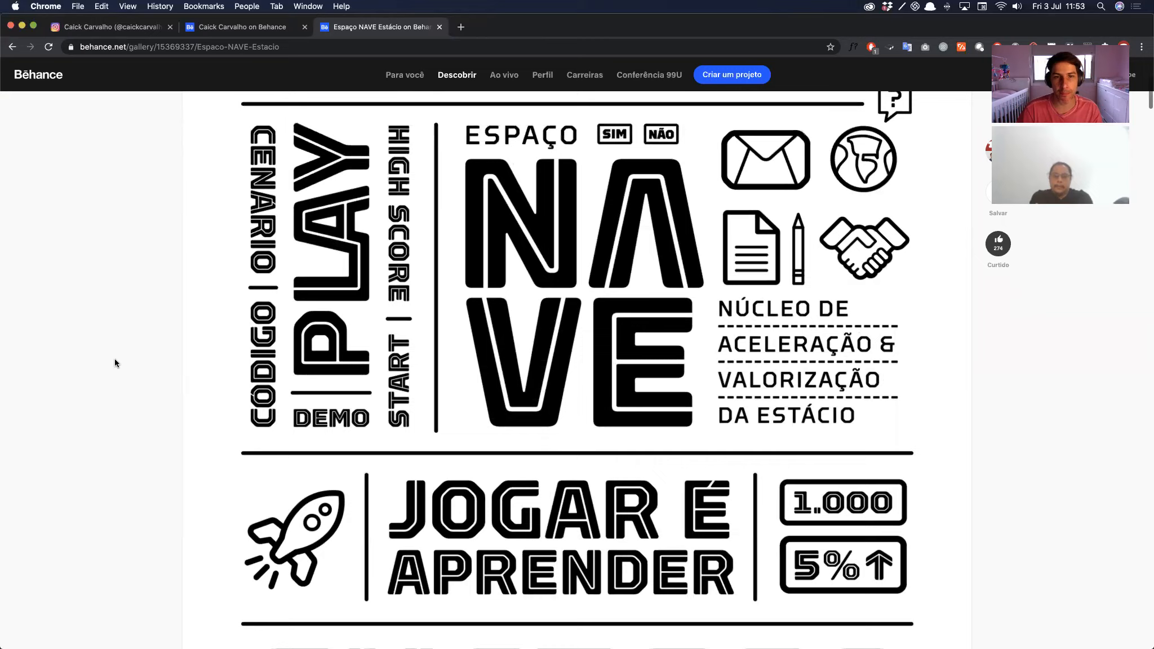
pyautogui.scroll(-1, 115, 361)
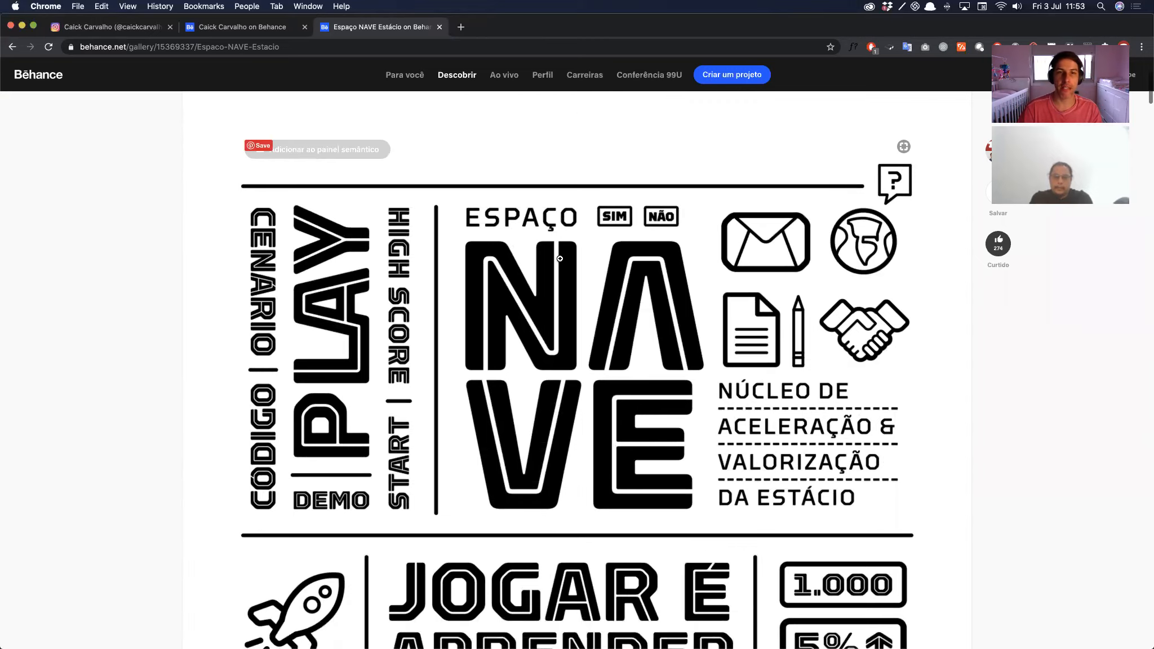
pyautogui.scroll(-1, 208, 389)
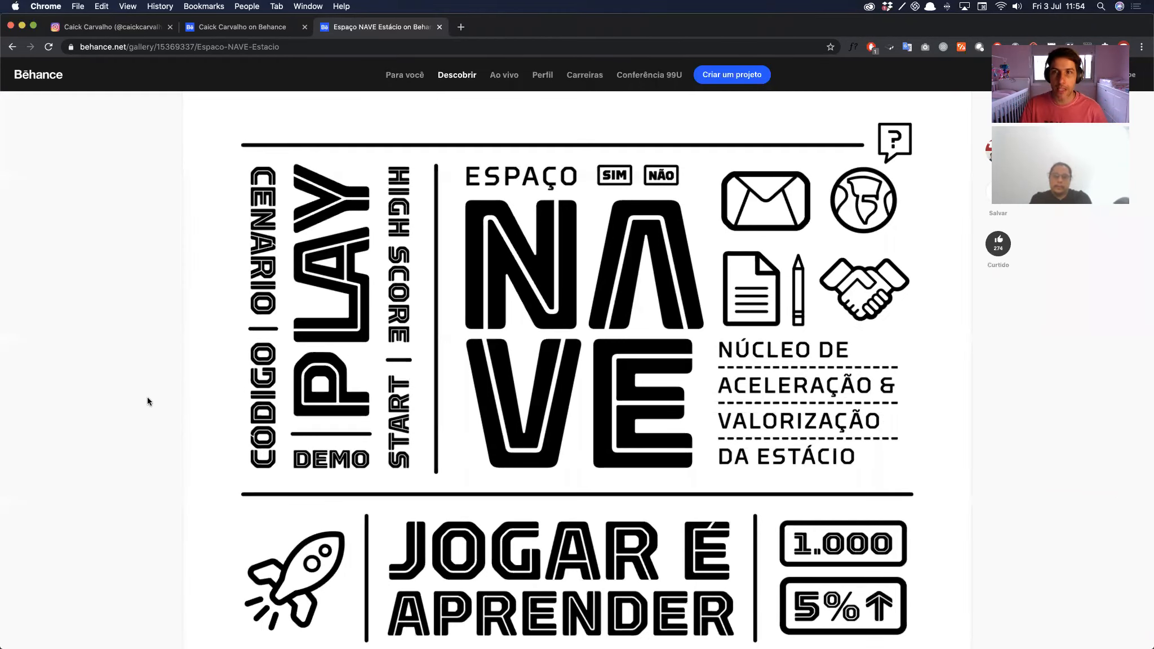
pyautogui.scroll(-1, 434, 399)
pyautogui.scroll(-6, 434, 400)
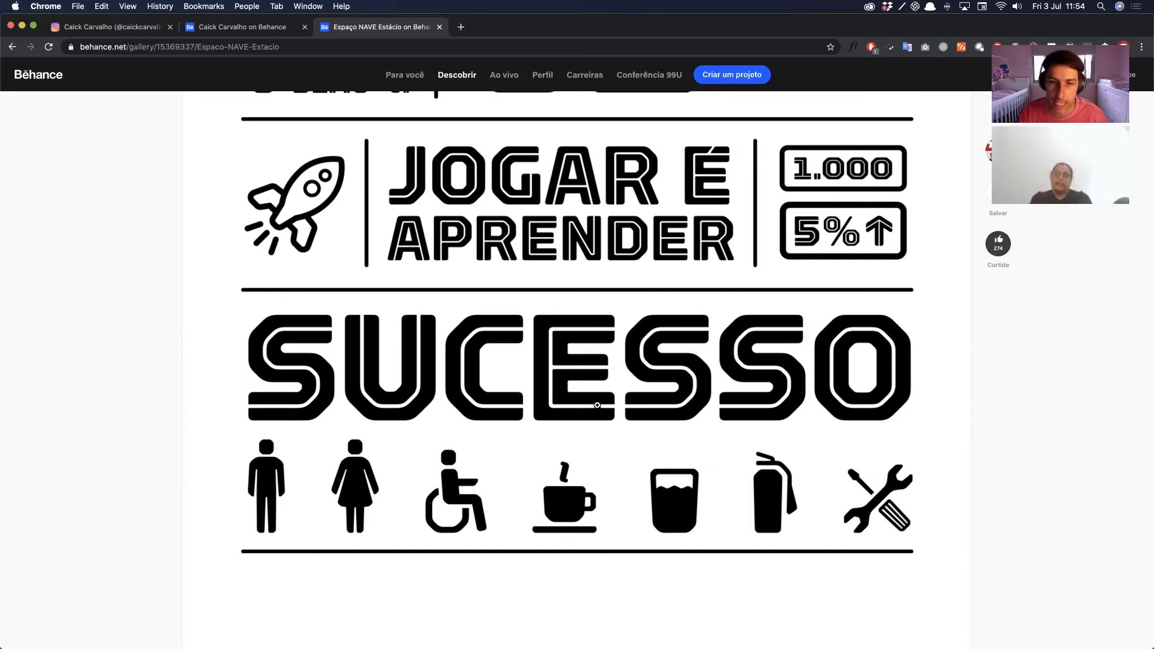
pyautogui.scroll(-2, 597, 405)
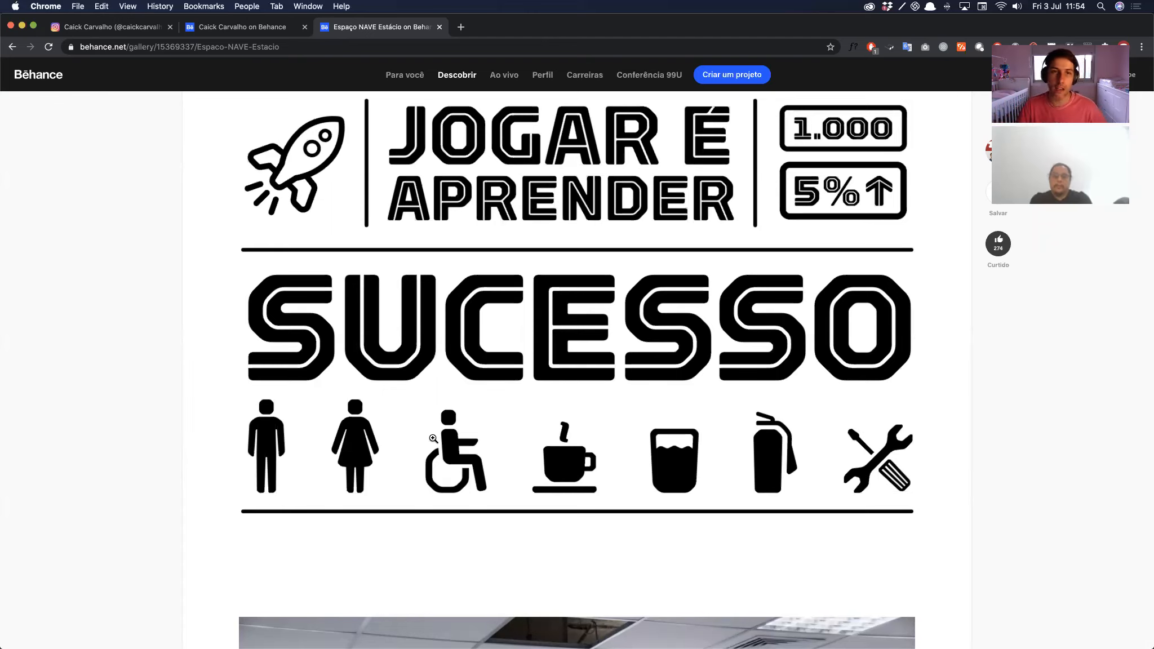
pyautogui.scroll(-2, 338, 342)
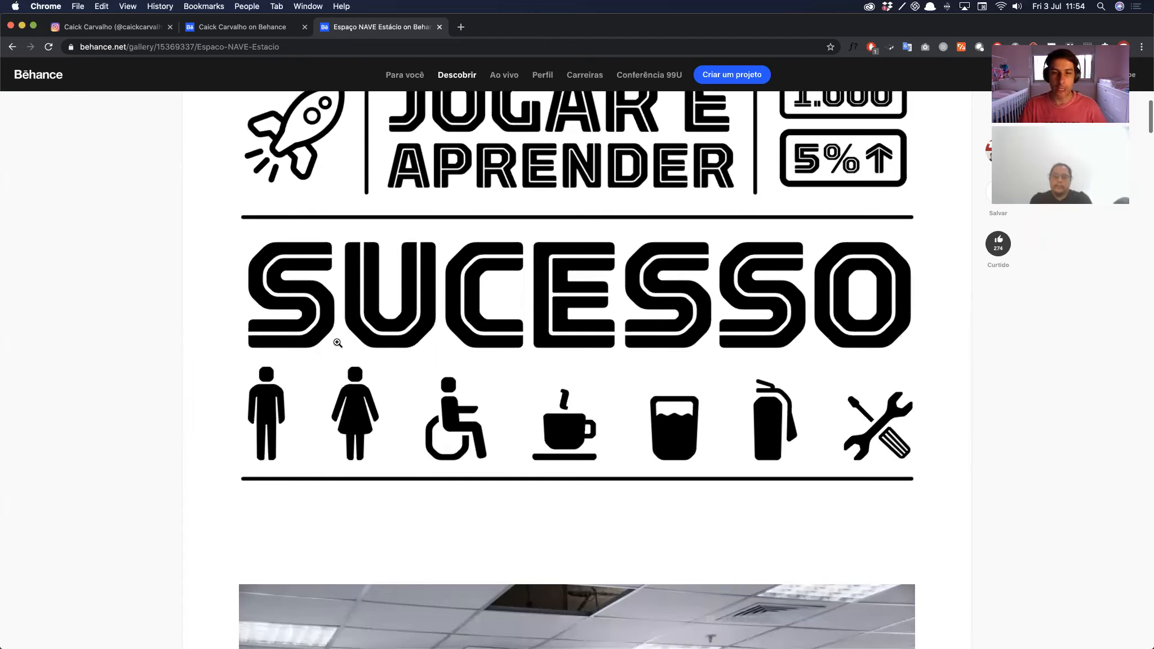
# Step: View the installation photos of the NAVE space and return to the row of solid pictograms
pyautogui.scroll(-15, 338, 343)
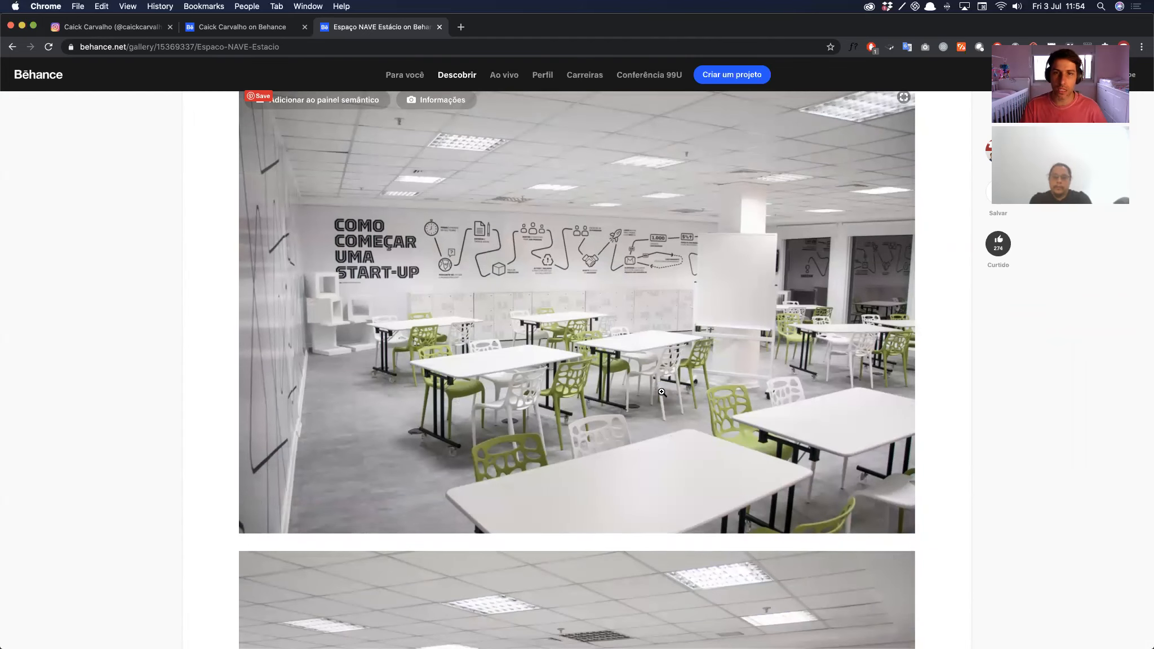
pyautogui.scroll(-6, 662, 392)
pyautogui.scroll(-15, 608, 368)
pyautogui.scroll(20, 608, 367)
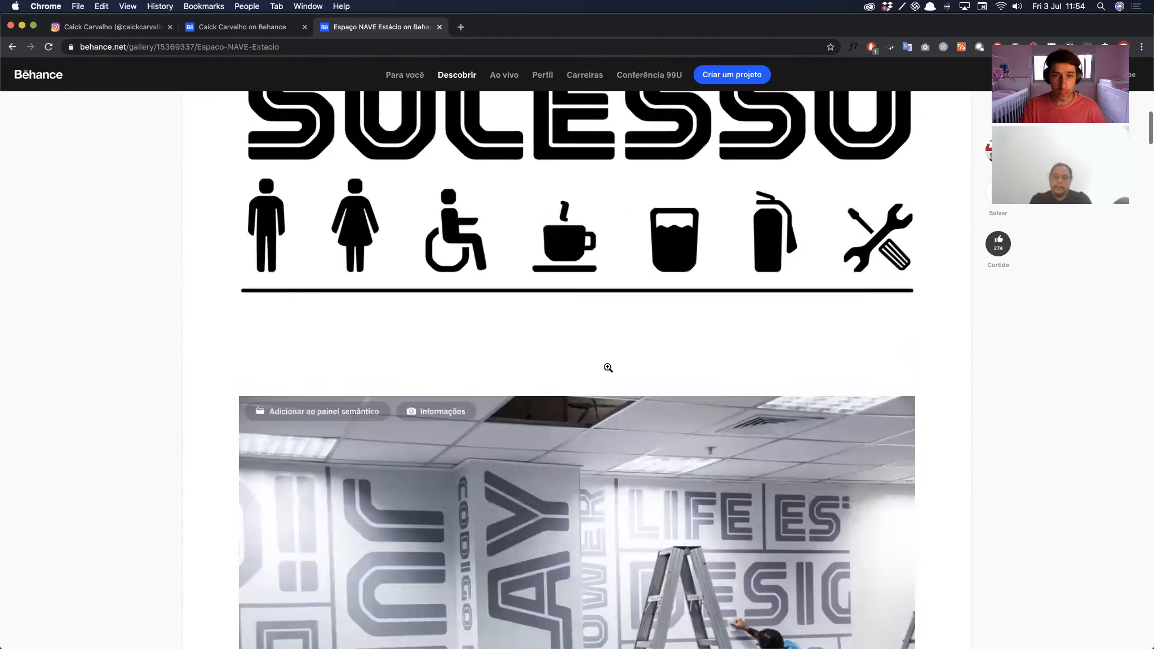
pyautogui.scroll(5, 607, 368)
pyautogui.scroll(-3, 608, 368)
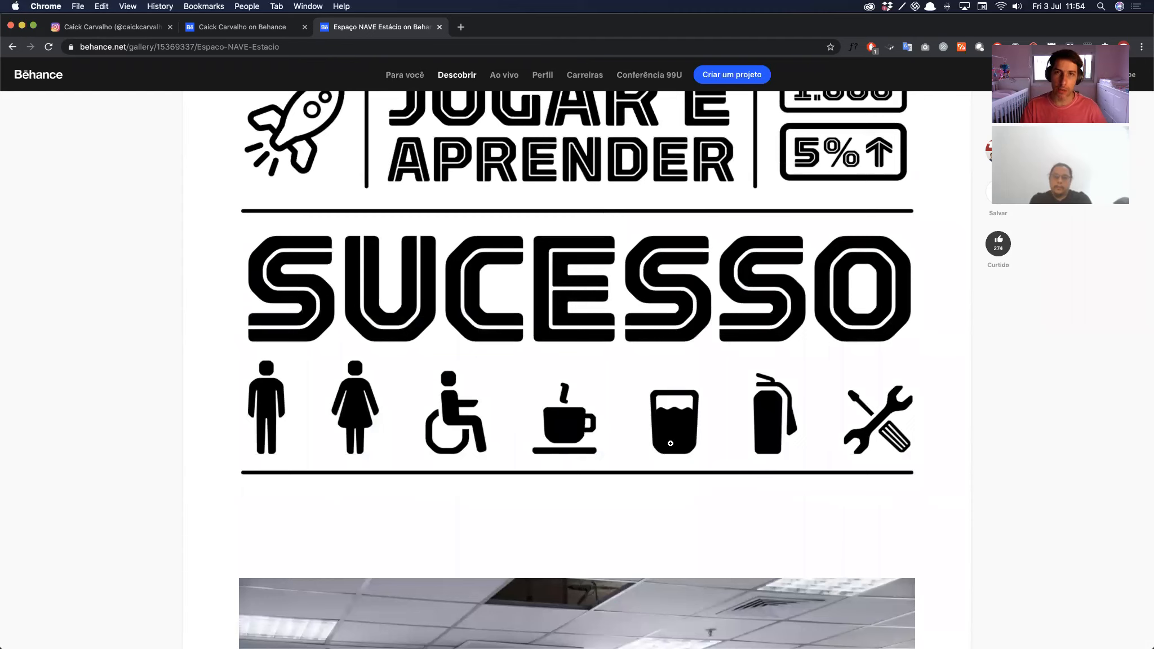
# Step: Switch to Illustrator and examine the curves and inner corners of the SUS logo's rightmost S up close
pyautogui.press('super+Tab')
pyautogui.moveTo(340, 325); pyautogui.dragTo(363, 280)
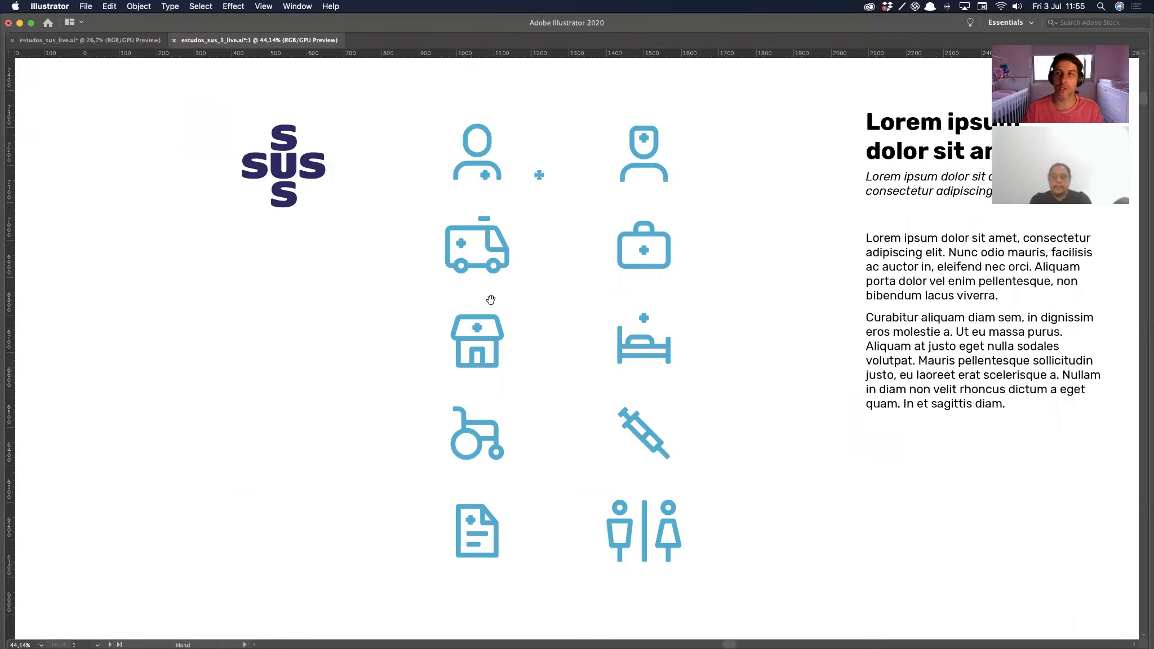
pyautogui.press('super+space')
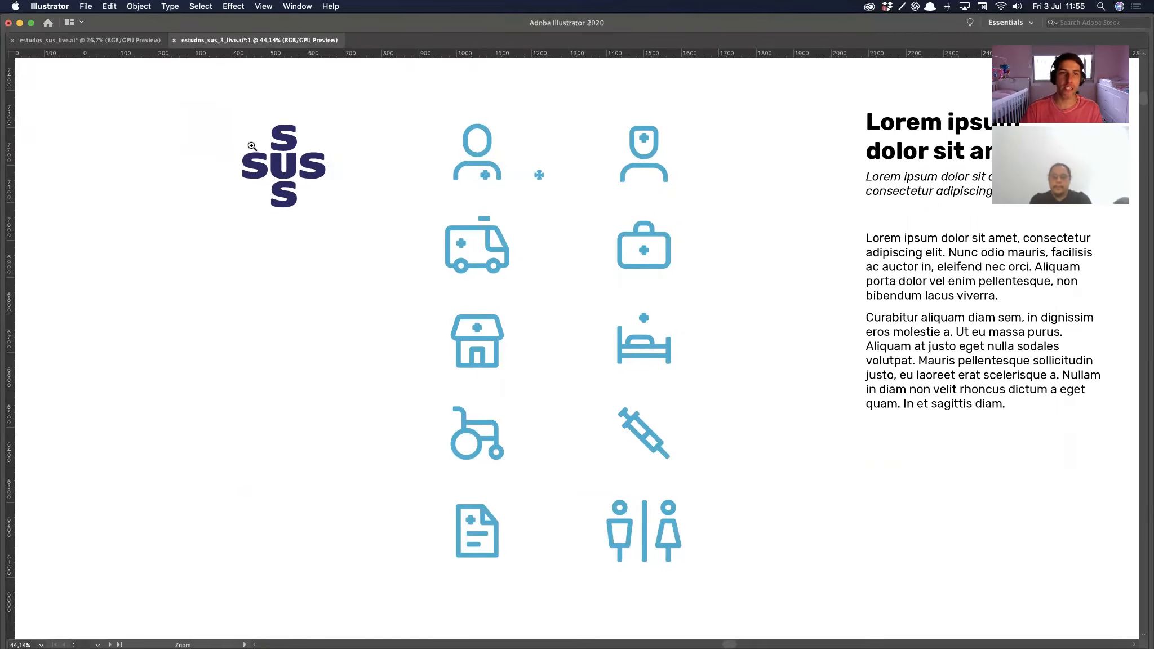
pyautogui.moveTo(252, 146); pyautogui.dragTo(438, 211)
pyautogui.moveTo(431, 261); pyautogui.dragTo(455, 305)
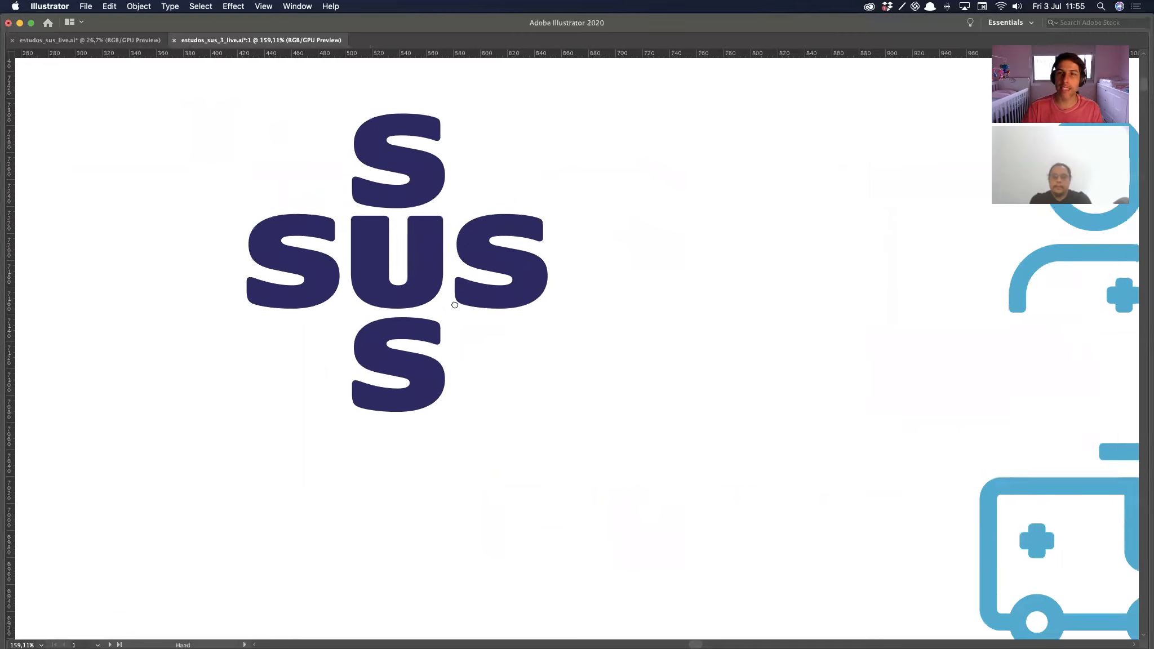
pyautogui.scroll(3, 523, 225)
pyautogui.scroll(5, 640, 241)
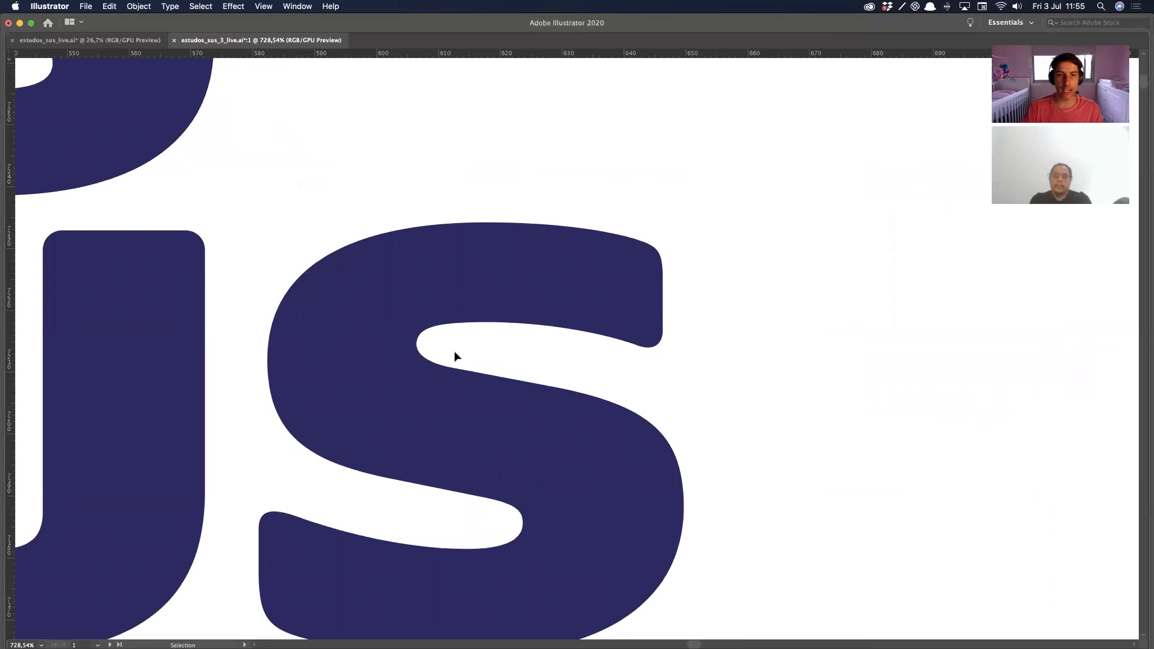
pyautogui.click(417, 343)
# Step: Examine the whole SUS logo at a smaller size beside the blue health icons
pyautogui.keyDown('alt'); pyautogui.keyDown('super'); pyautogui.click(417, 359); pyautogui.keyUp('super'); pyautogui.keyUp('alt')
pyautogui.keyDown('alt'); pyautogui.keyDown('super'); pyautogui.click(418, 359); pyautogui.keyUp('super'); pyautogui.keyUp('alt')
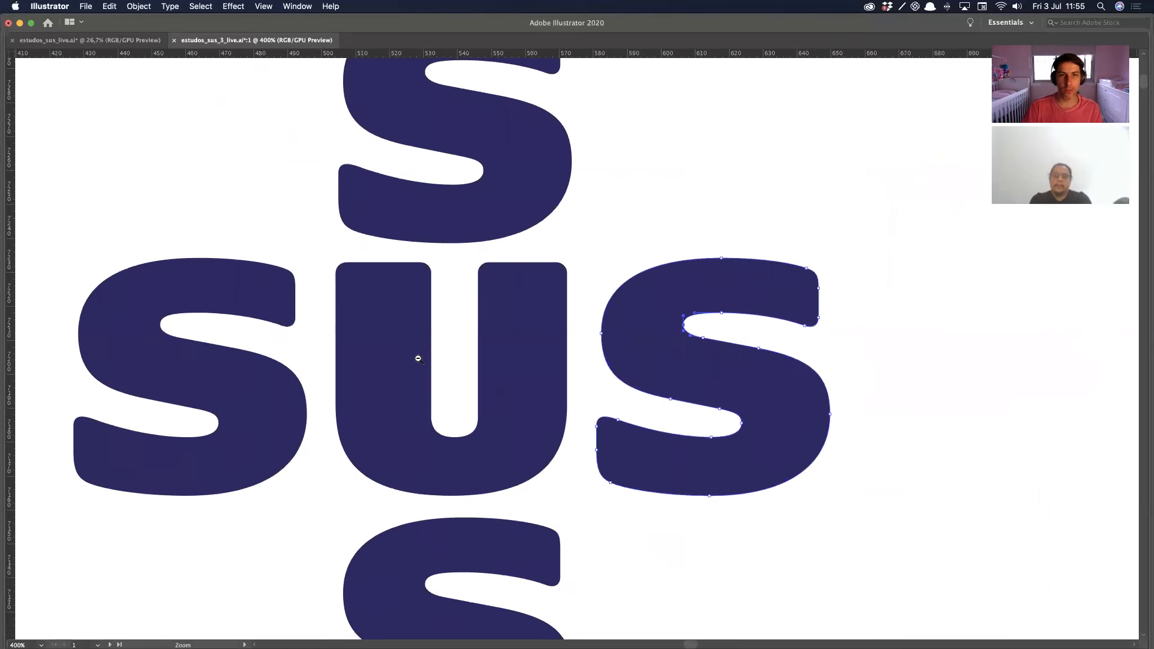
pyautogui.keyDown('alt'); pyautogui.keyDown('super'); pyautogui.click(418, 359); pyautogui.keyUp('super'); pyautogui.keyUp('alt')
pyautogui.keyDown('alt'); pyautogui.keyDown('super'); pyautogui.click(417, 359); pyautogui.keyUp('super'); pyautogui.keyUp('alt')
pyautogui.moveTo(405, 303); pyautogui.dragTo(91, 298)
pyautogui.moveTo(512, 336); pyautogui.dragTo(382, 333)
pyautogui.moveTo(570, 450); pyautogui.dragTo(677, 443)
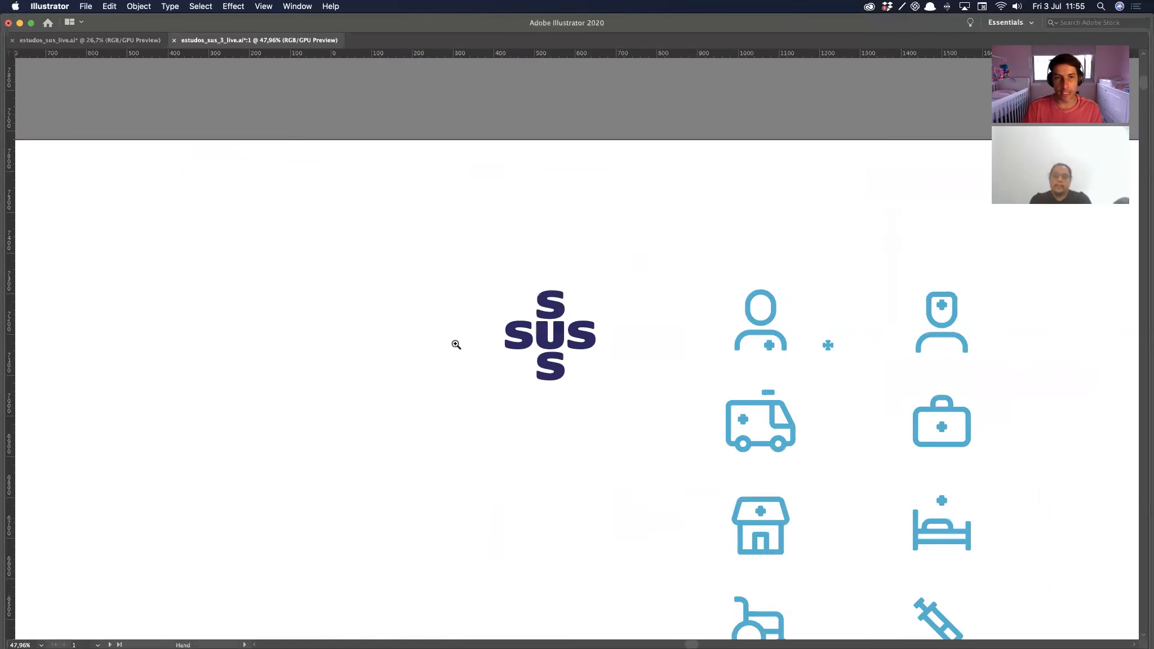
pyautogui.moveTo(456, 344); pyautogui.dragTo(256, 307)
pyautogui.moveTo(432, 341); pyautogui.dragTo(471, 349)
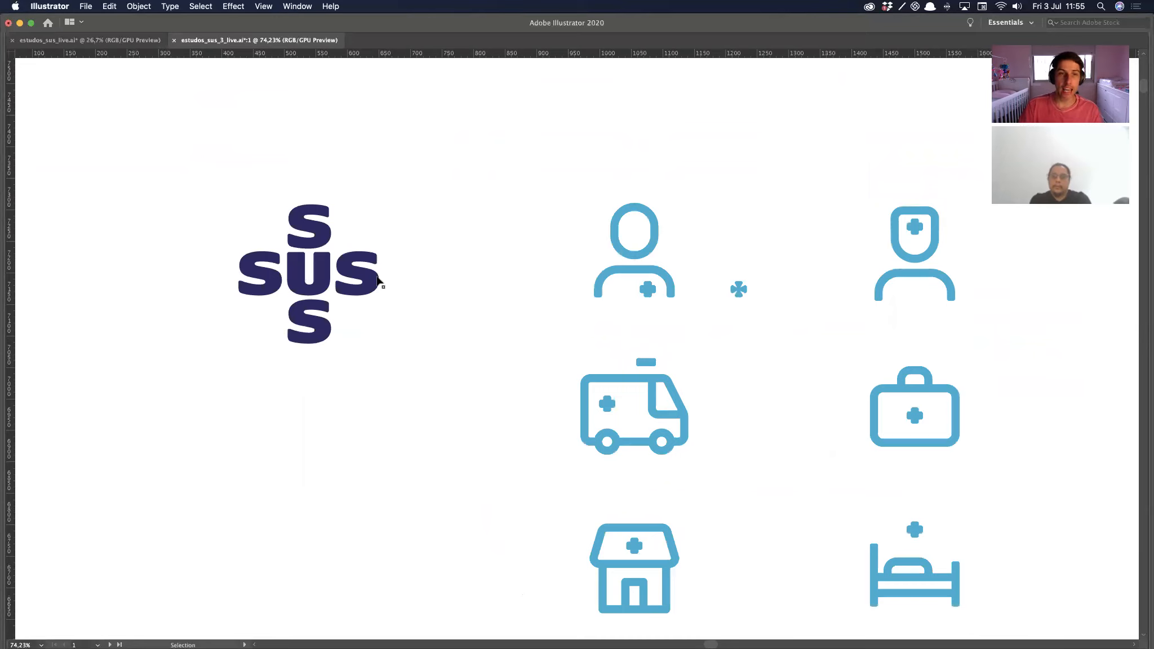
# Step: Try a Blob Brush stroke around the outer curve of the logo's rightmost S, and undo it
pyautogui.press('super+space')
pyautogui.moveTo(405, 287); pyautogui.dragTo(469, 255)
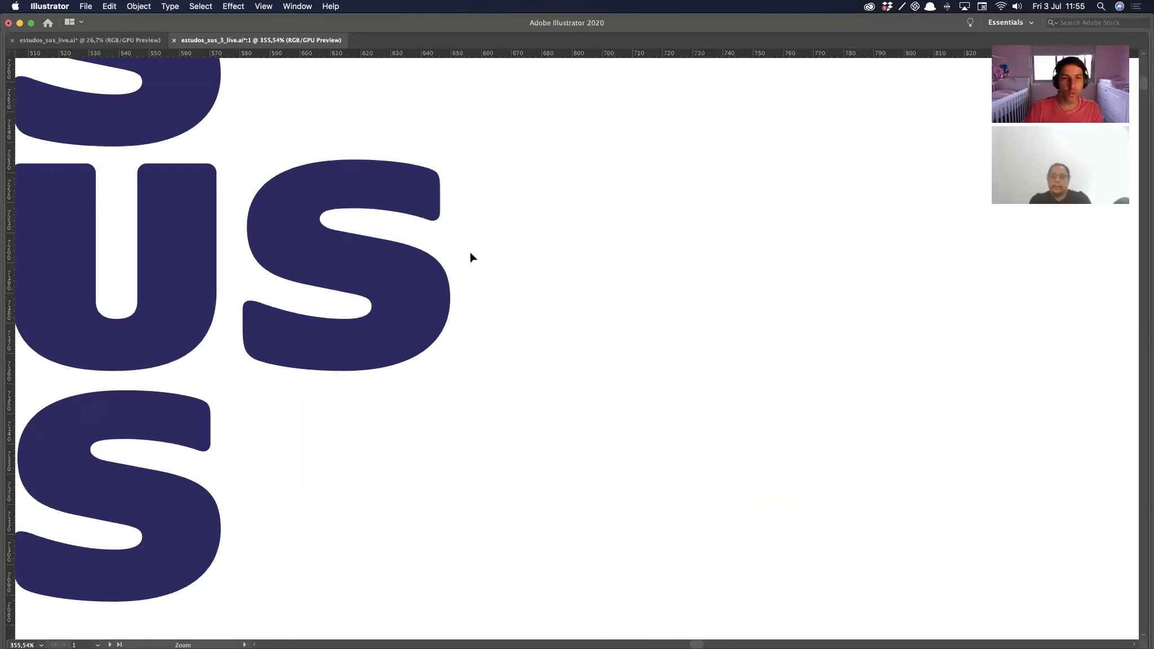
pyautogui.hotkey('shift', 'b')
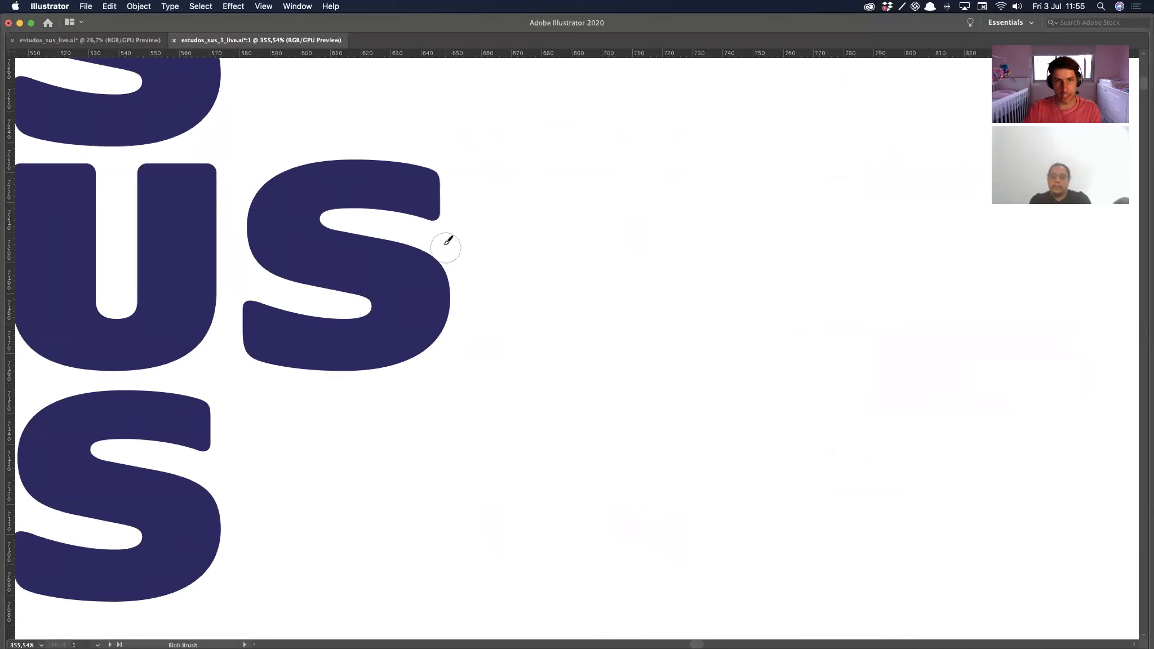
pyautogui.moveTo(444, 239)
pyautogui.mouseDown()
pyautogui.moveTo(469, 256)
pyautogui.moveTo(473, 333)
pyautogui.moveTo(431, 372)
pyautogui.mouseUp()
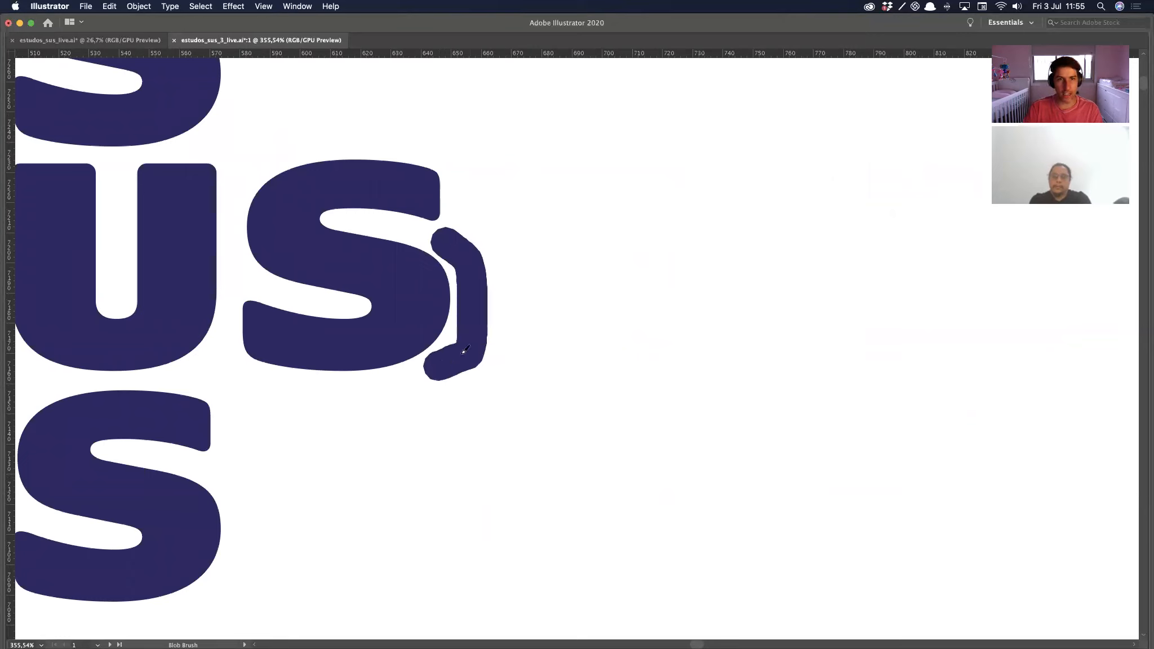
pyautogui.press('cmd+z')
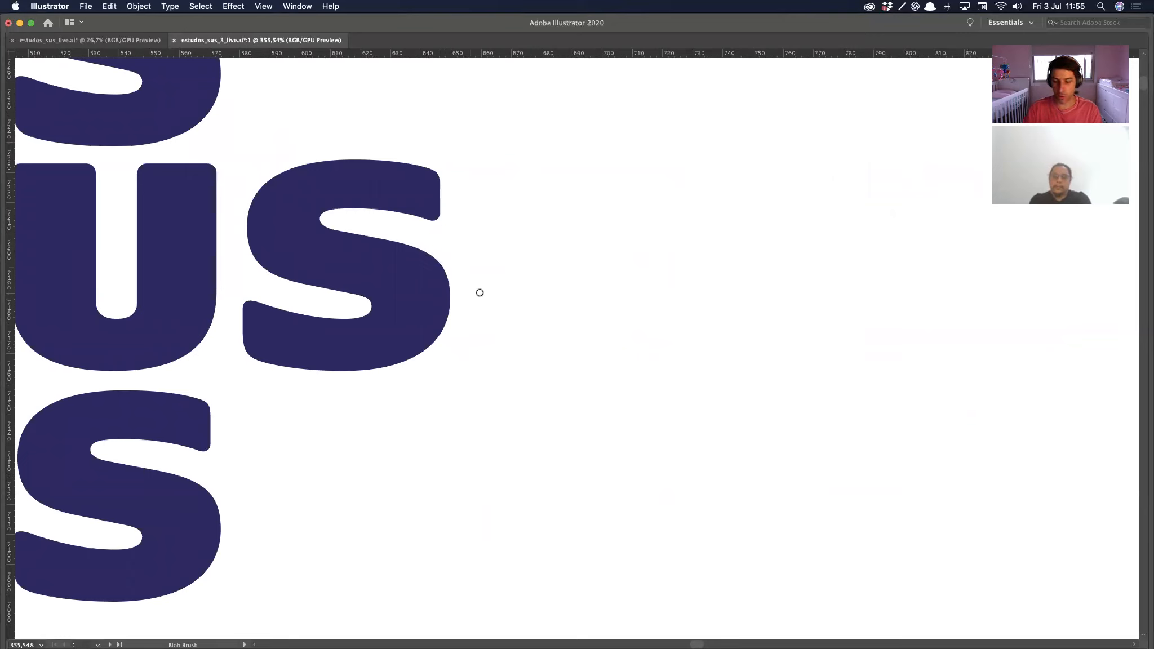
# Step: Compare the SUS logo's squarish letter curves with the full icon set and the sample text
pyautogui.keyDown('alt'); pyautogui.keyDown('super'); pyautogui.click(532, 308); pyautogui.keyUp('super'); pyautogui.keyUp('alt')
pyautogui.keyDown('alt'); pyautogui.keyDown('super'); pyautogui.click(534, 311); pyautogui.keyUp('super'); pyautogui.keyUp('alt')
pyautogui.keyDown('alt'); pyautogui.keyDown('super'); pyautogui.click(535, 314); pyautogui.keyUp('super'); pyautogui.keyUp('alt')
pyautogui.moveTo(615, 443); pyautogui.dragTo(479, 427)
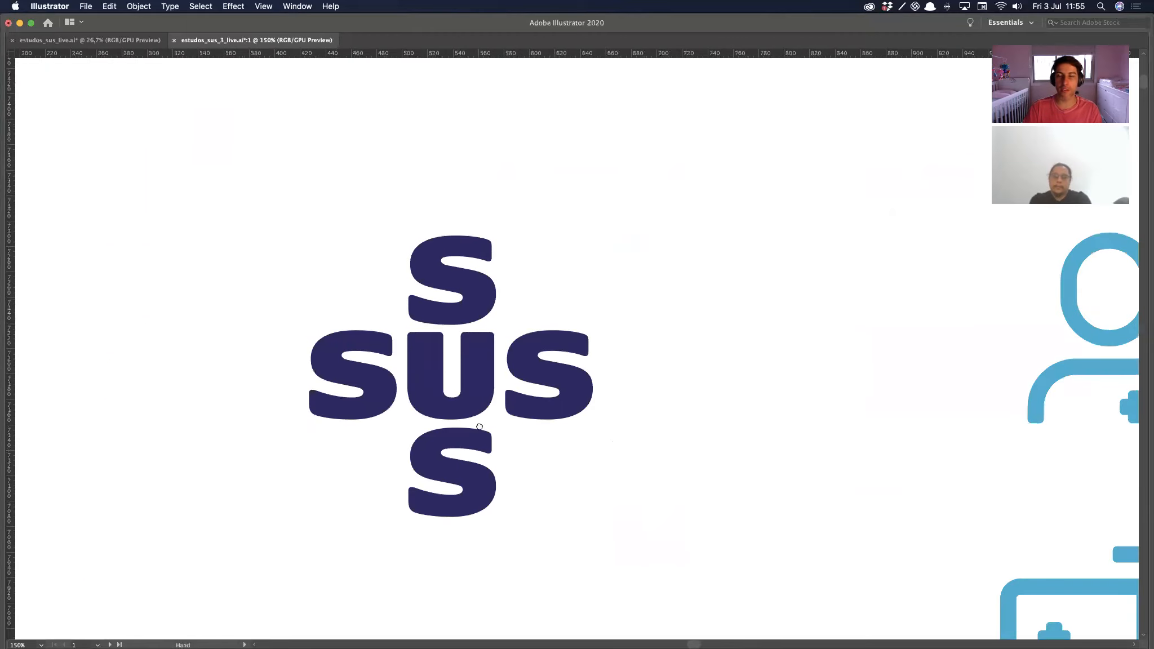
pyautogui.keyDown('alt'); pyautogui.keyDown('super'); pyautogui.click(610, 418); pyautogui.keyUp('super'); pyautogui.keyUp('alt')
pyautogui.keyDown('alt'); pyautogui.keyDown('super'); pyautogui.click(611, 420); pyautogui.keyUp('super'); pyautogui.keyUp('alt')
pyautogui.moveTo(593, 431); pyautogui.dragTo(505, 427)
pyautogui.moveTo(793, 363); pyautogui.dragTo(598, 369)
pyautogui.press('super+minus')
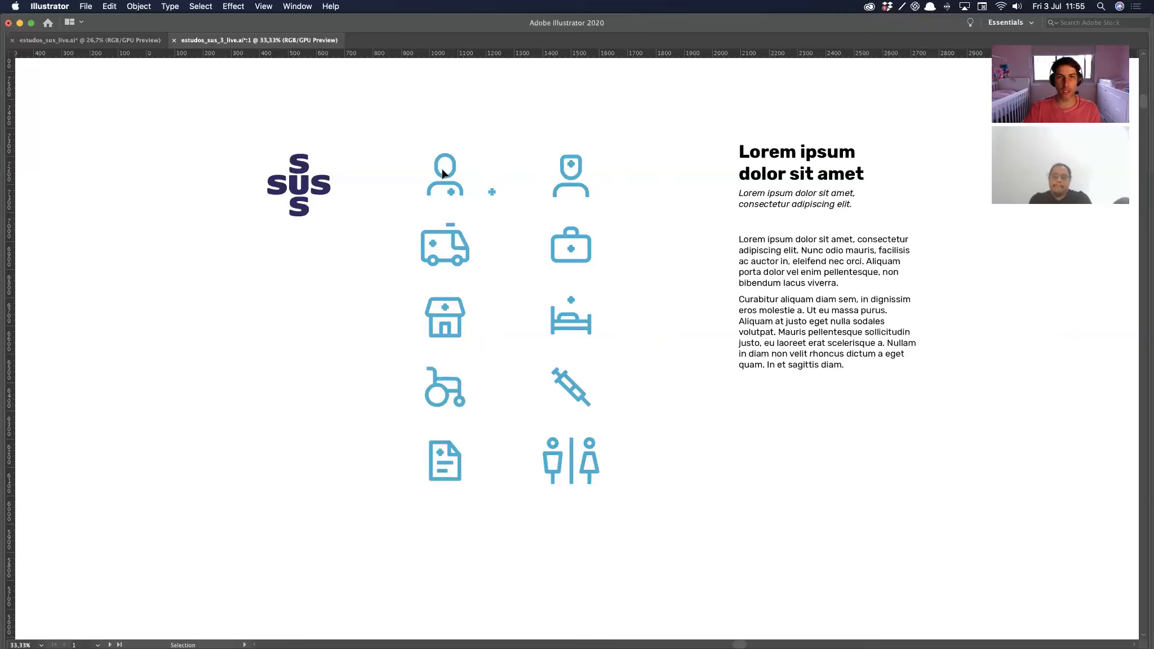
# Step: Duplicate the oval head of the person icon into the space between the icon and the SUS logo
pyautogui.scroll(10, 442, 172)
pyautogui.click(472, 300)
pyautogui.click(404, 296)
pyautogui.press('a')
pyautogui.keyDown('alt'); pyautogui.click(470, 303); pyautogui.keyUp('alt')
pyautogui.moveTo(470, 309); pyautogui.dragTo(167, 244)
# Step: Reshape the duplicated head with fuller, squarer curves by scaling out its curve handles
pyautogui.moveTo(224, 279); pyautogui.dragTo(224, 280)
pyautogui.moveTo(359, 257); pyautogui.dragTo(269, 275)
pyautogui.moveTo(169, 355); pyautogui.dragTo(335, 344)
pyautogui.press('s')
pyautogui.press('v')
pyautogui.click(347, 158)
pyautogui.moveTo(348, 153); pyautogui.dragTo(349, 153)
pyautogui.press('v')
pyautogui.click(367, 164)
pyautogui.keyDown('alt'); pyautogui.keyDown('super'); pyautogui.click(354, 415); pyautogui.keyUp('super'); pyautogui.keyUp('alt')
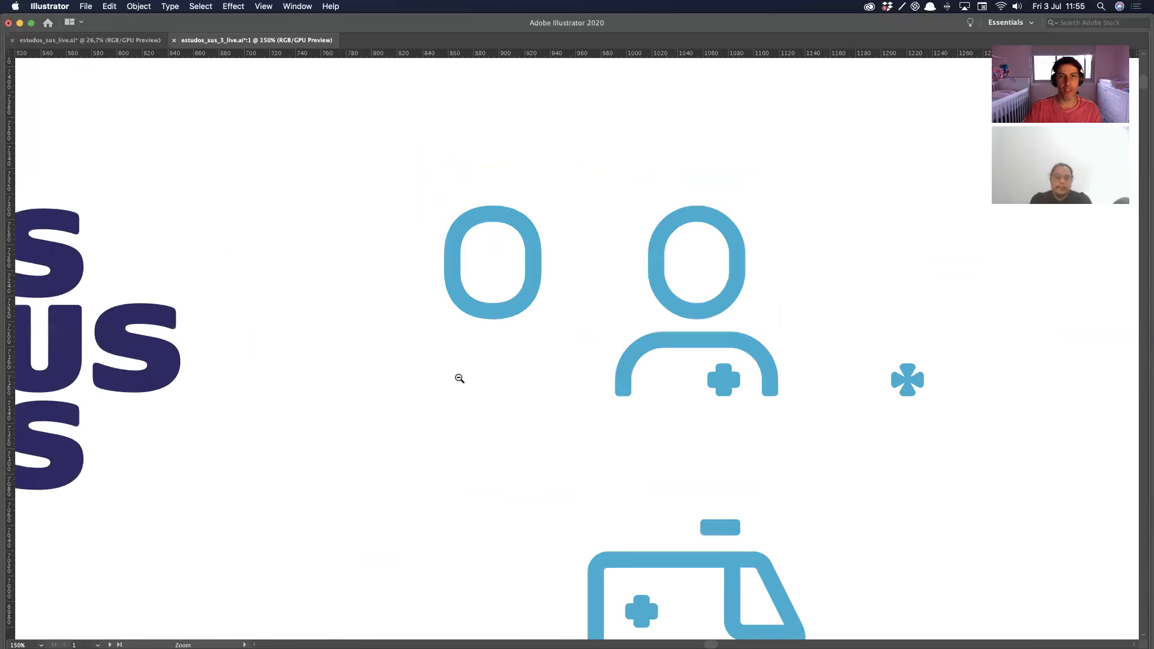
# Step: Compare the squarer head's curves with the original oval head of the person icon
pyautogui.keyDown('alt'); pyautogui.keyDown('super'); pyautogui.click(459, 380); pyautogui.keyUp('super'); pyautogui.keyUp('alt')
pyautogui.moveTo(581, 324); pyautogui.dragTo(511, 346)
pyautogui.moveTo(531, 262); pyautogui.dragTo(607, 283)
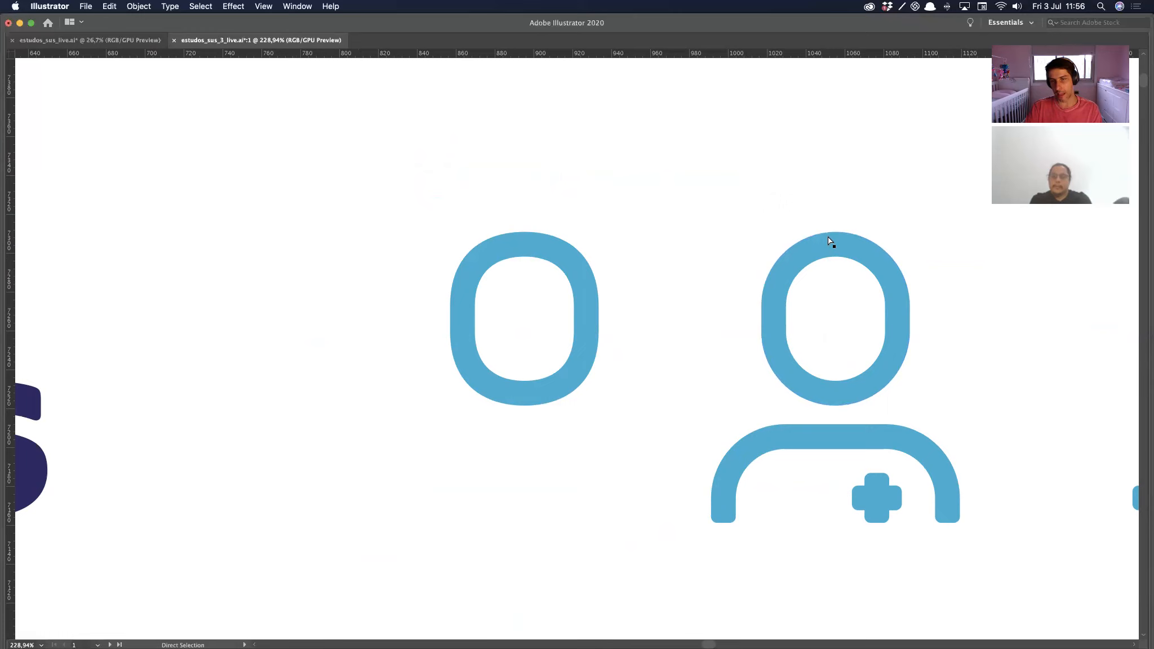
pyautogui.press('v')
pyautogui.hotkey('ctrl', 'y')
pyautogui.press('a')
pyautogui.hotkey('ctrl', 'y')
pyautogui.click(767, 311)
pyautogui.click(762, 307)
pyautogui.click(685, 236)
# Step: Draw a thin vertical rectangle between the two head shapes, and delete it
pyautogui.press('l')
pyautogui.press('m')
pyautogui.moveTo(701, 294); pyautogui.dragTo(684, 228)
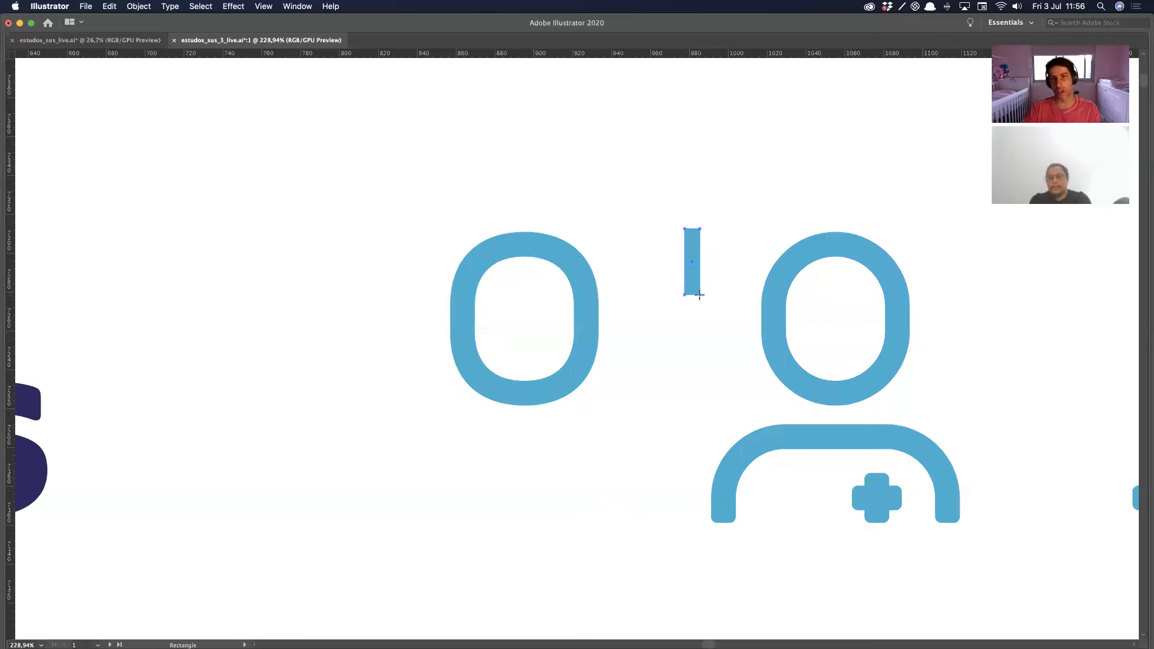
pyautogui.press('Delete')
pyautogui.press('v')
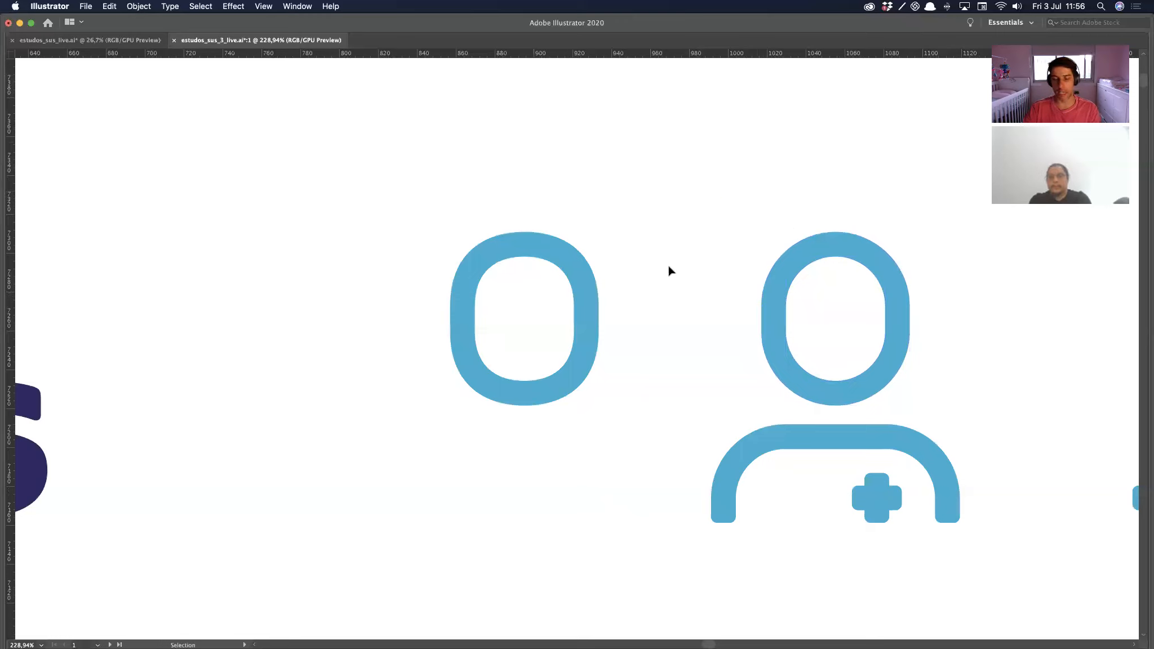
pyautogui.press('a')
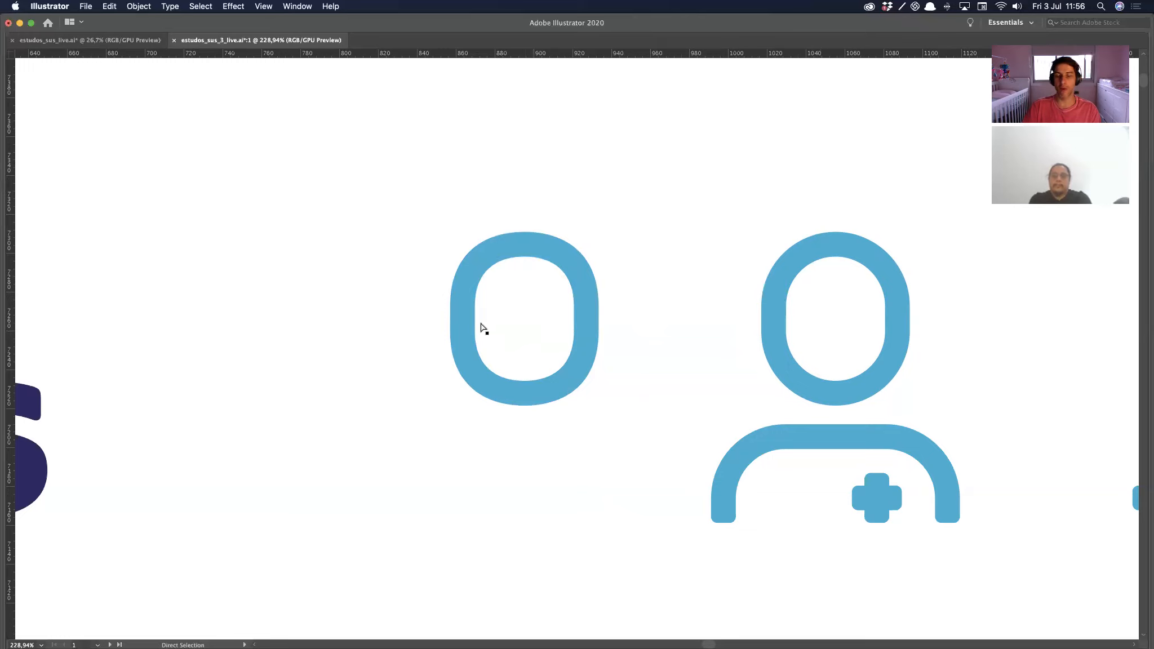
pyautogui.hscroll(3, 620, 420)
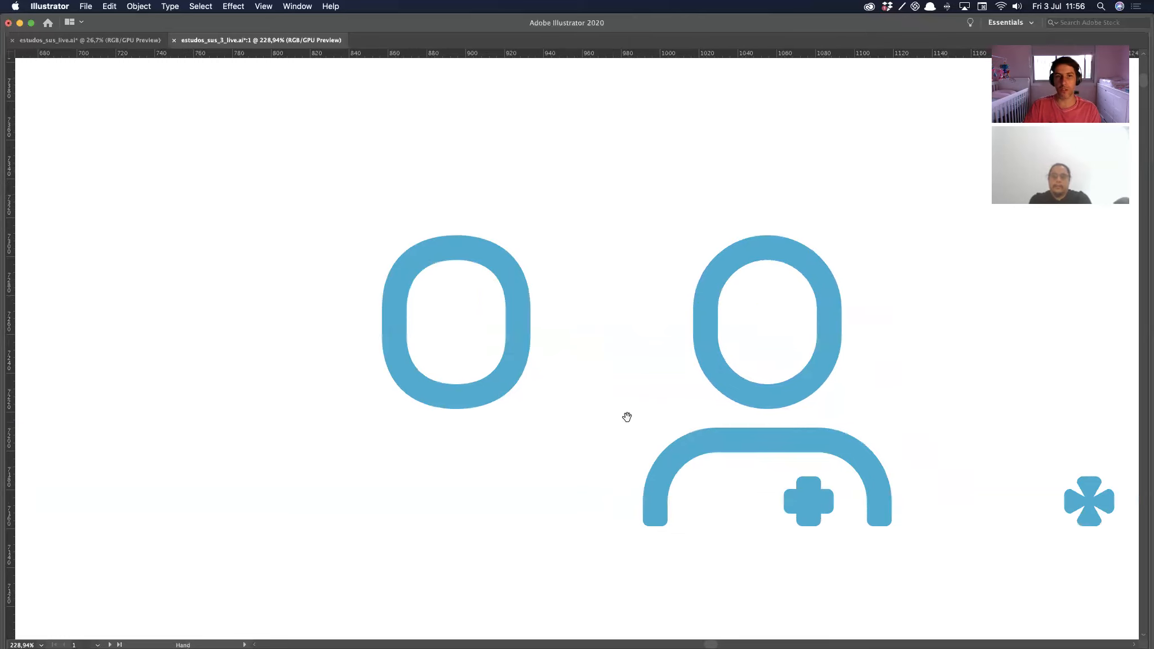
pyautogui.click(456, 261)
pyautogui.press('s')
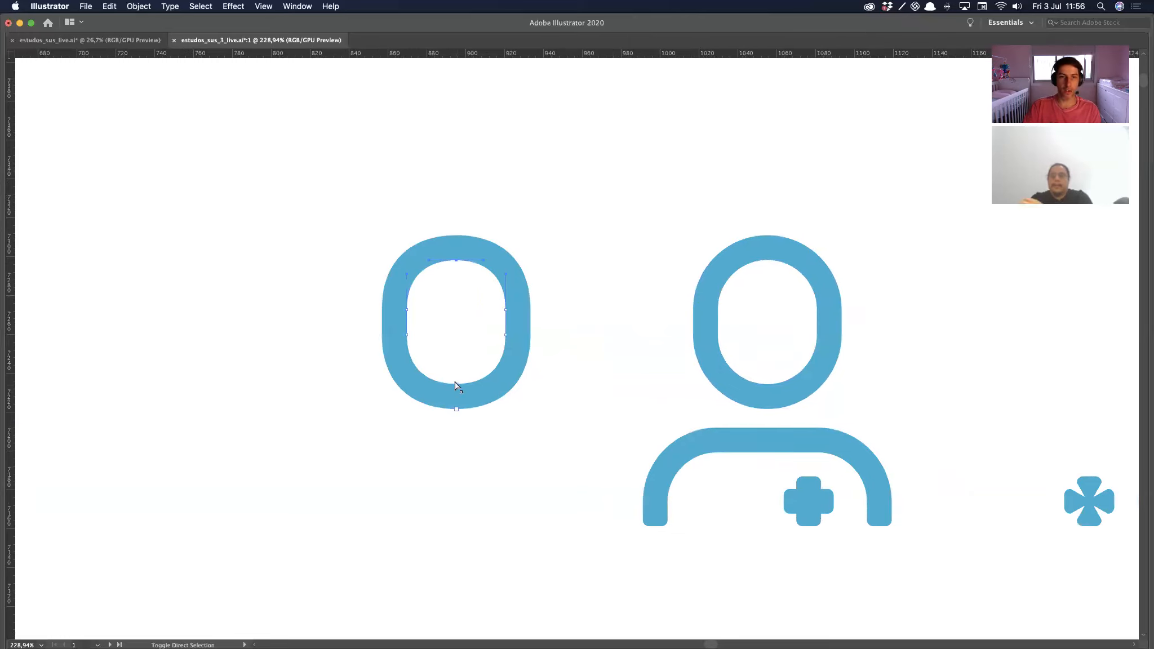
pyautogui.press('v')
pyautogui.click(472, 429)
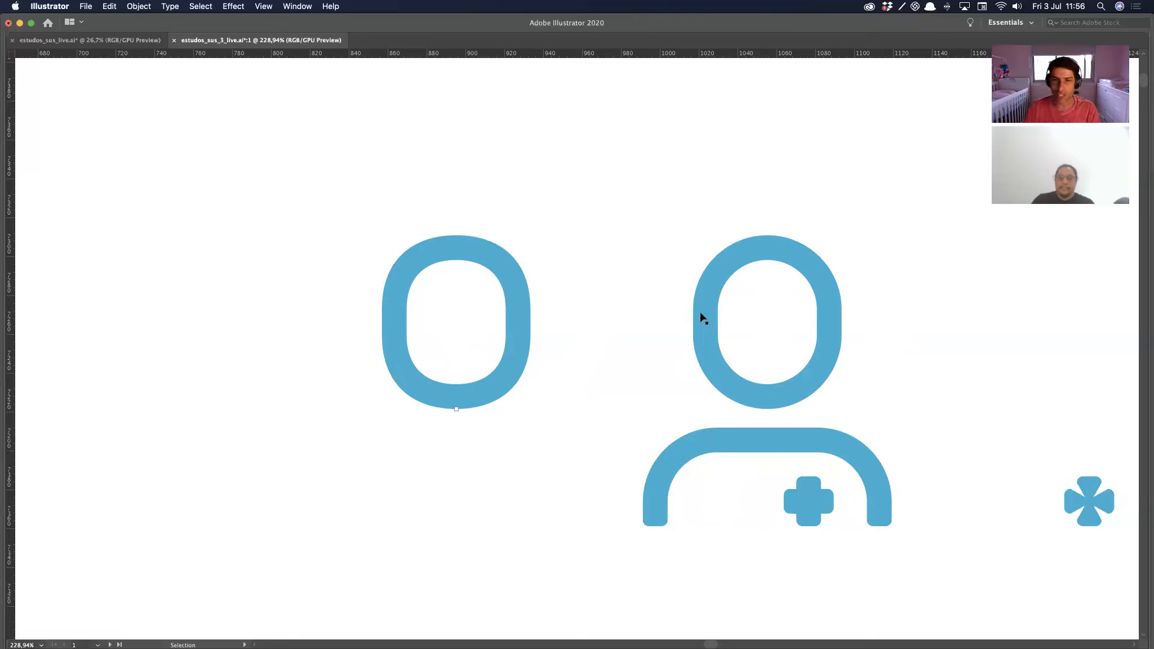
# Step: Scale the squarer head's inner top and bottom points slightly outward vertically to thin the horizontal parts of its outline
pyautogui.press('a')
pyautogui.moveTo(556, 268); pyautogui.dragTo(365, 267)
pyautogui.click(449, 267)
pyautogui.click(457, 260)
pyautogui.moveTo(420, 187); pyautogui.dragTo(488, 318)
pyautogui.press('s')
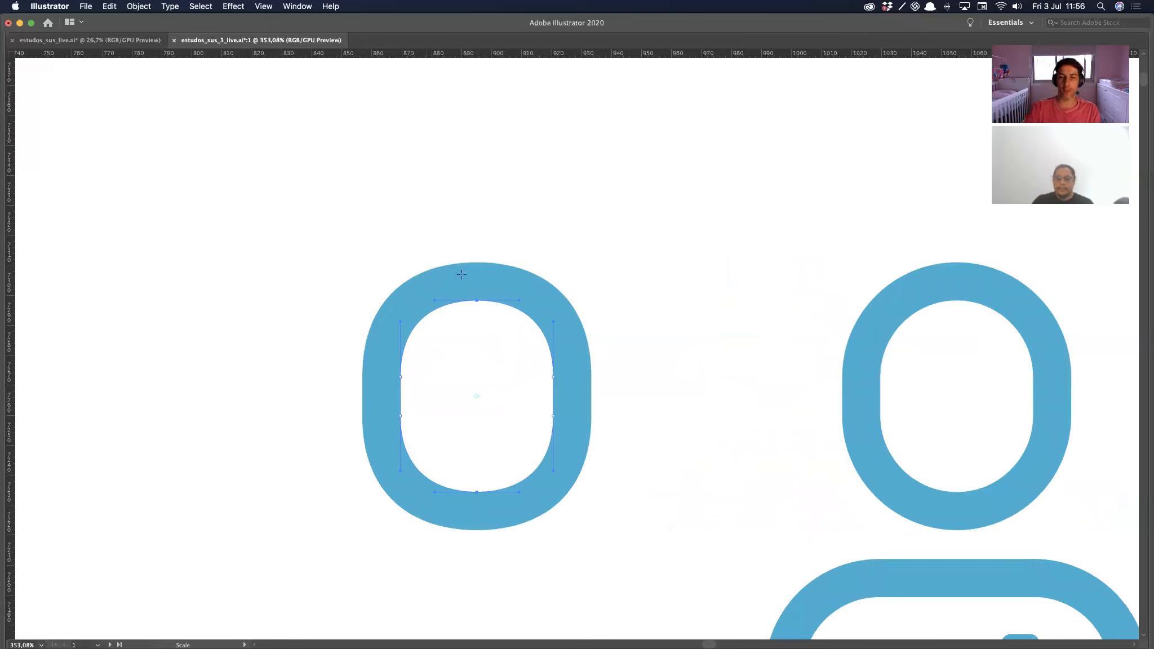
pyautogui.moveTo(472, 221); pyautogui.dragTo(471, 217)
pyautogui.press('super+shift+a')
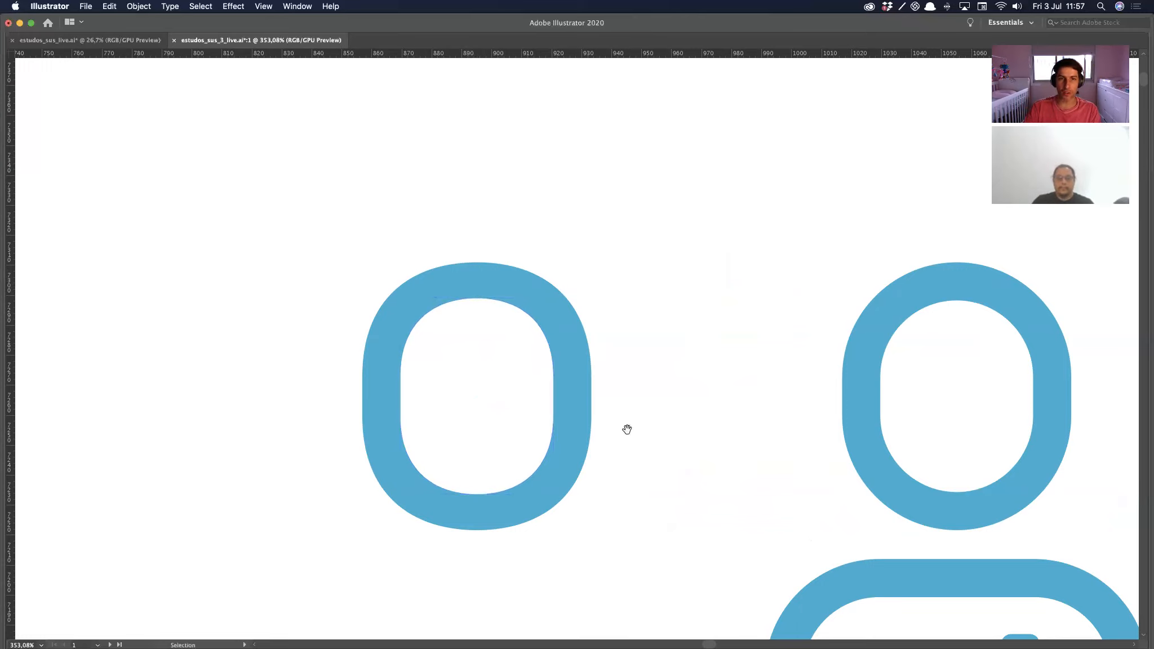
# Step: Examine how the adjusted head shape reads at small size between the SUS logo and the icon set
pyautogui.keyDown('alt'); pyautogui.keyDown('super'); pyautogui.click(626, 432); pyautogui.keyUp('super'); pyautogui.keyUp('alt')
pyautogui.keyDown('alt'); pyautogui.keyDown('super'); pyautogui.click(626, 433); pyautogui.keyUp('super'); pyautogui.keyUp('alt')
pyautogui.keyDown('alt'); pyautogui.keyDown('super'); pyautogui.click(543, 369); pyautogui.keyUp('super'); pyautogui.keyUp('alt')
pyautogui.keyDown('alt'); pyautogui.keyDown('super'); pyautogui.click(543, 369); pyautogui.keyUp('super'); pyautogui.keyUp('alt')
pyautogui.scroll(-1, 545, 354)
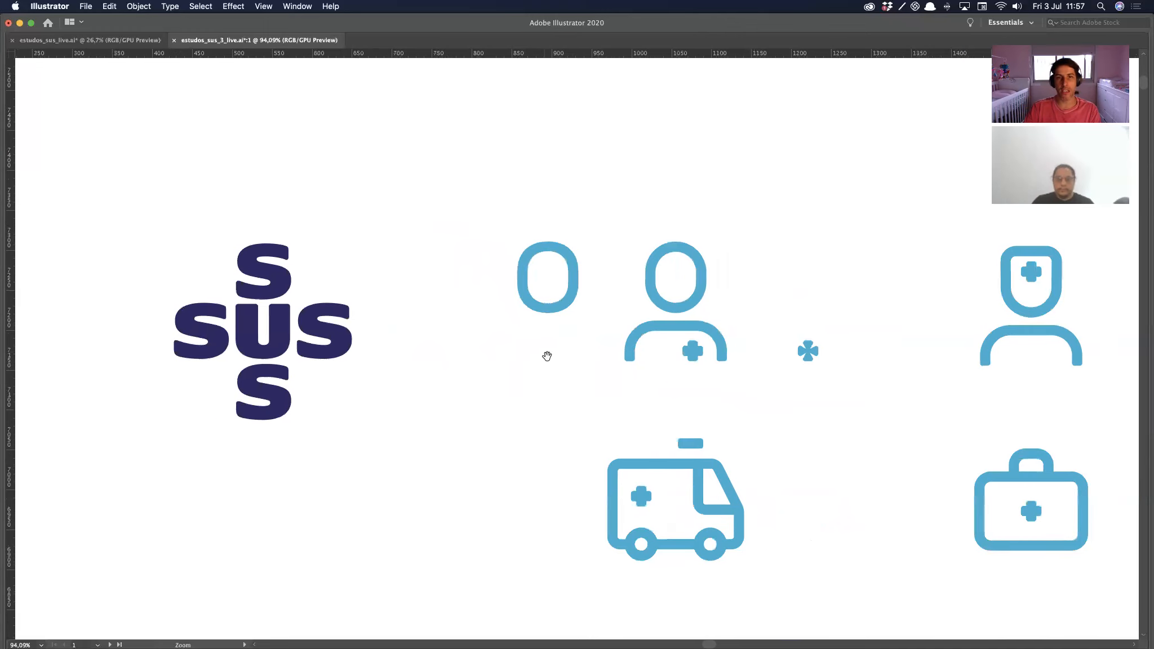
pyautogui.keyDown('alt'); pyautogui.keyDown('super'); pyautogui.click(570, 363); pyautogui.keyUp('super'); pyautogui.keyUp('alt')
pyautogui.keyDown('alt'); pyautogui.keyDown('super'); pyautogui.click(569, 364); pyautogui.keyUp('super'); pyautogui.keyUp('alt')
pyautogui.scroll(-1, 555, 351)
pyautogui.moveTo(554, 350); pyautogui.dragTo(535, 395)
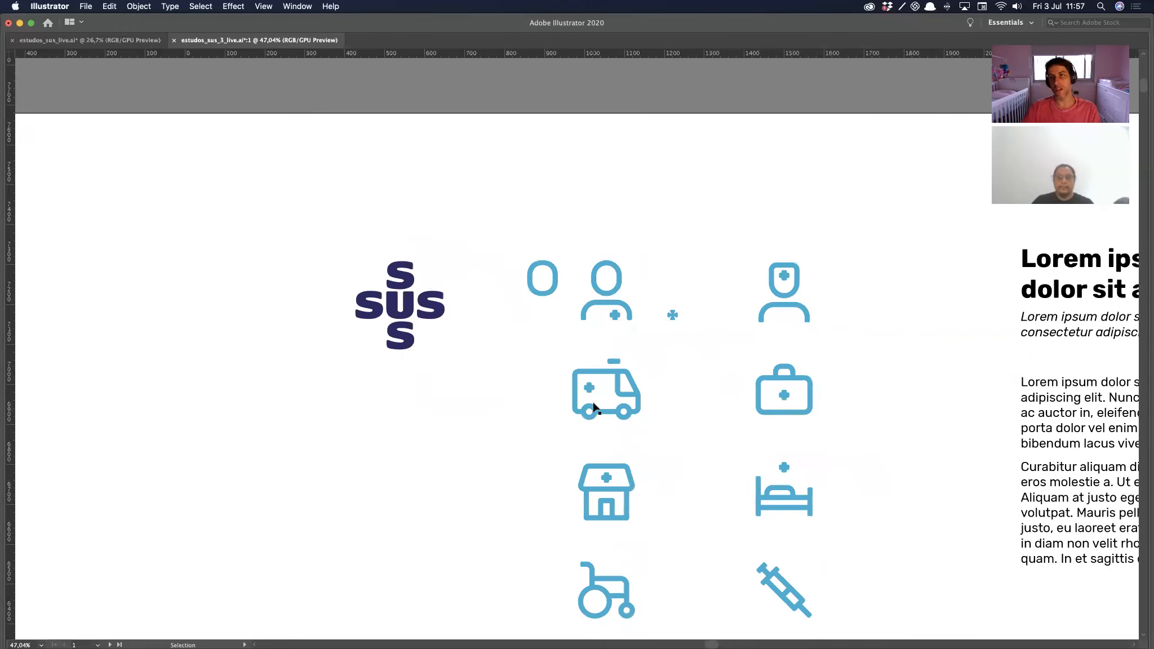